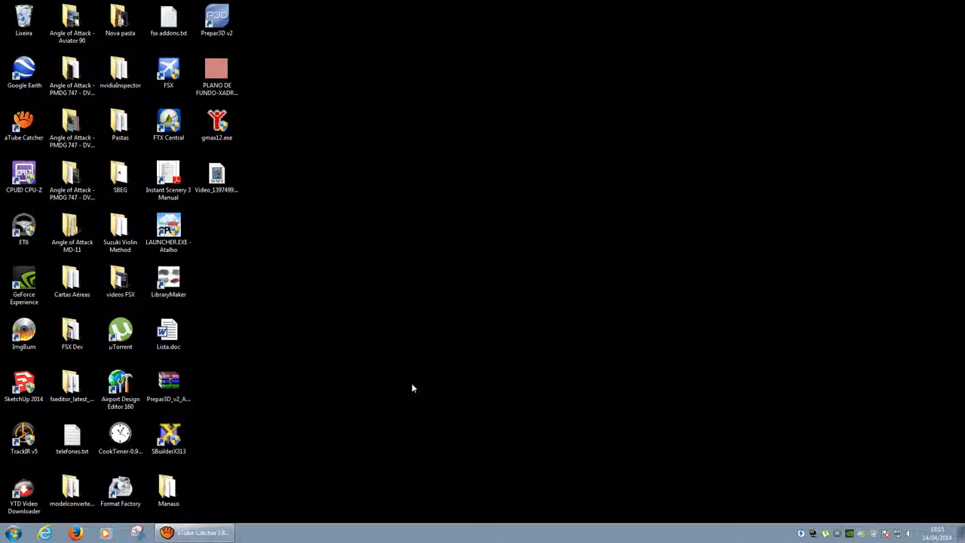
click(218, 535)
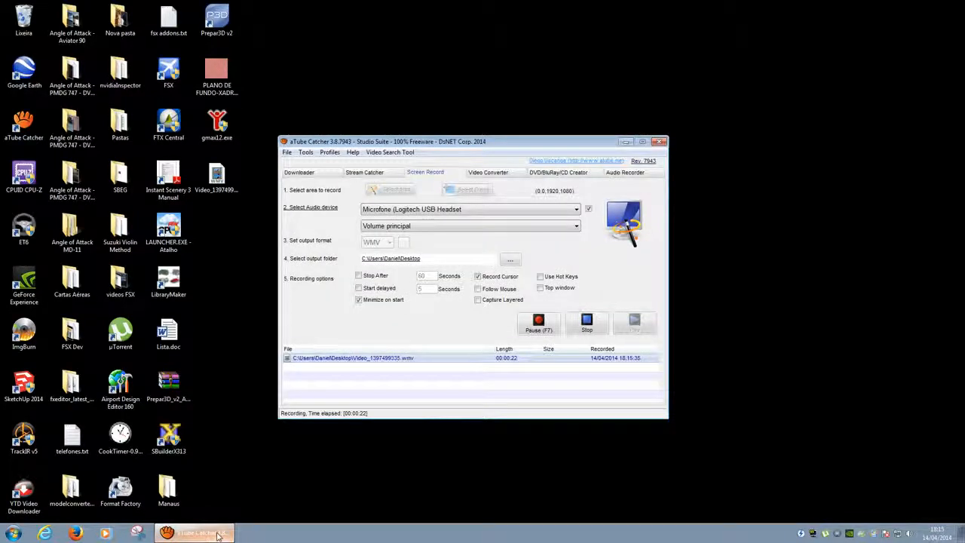
click(217, 534)
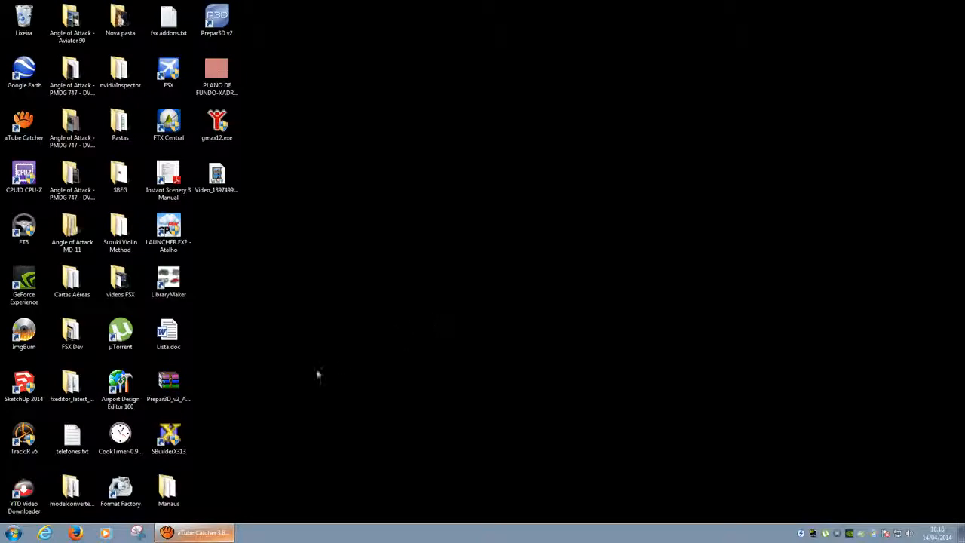
double_click(22, 386)
click(198, 533)
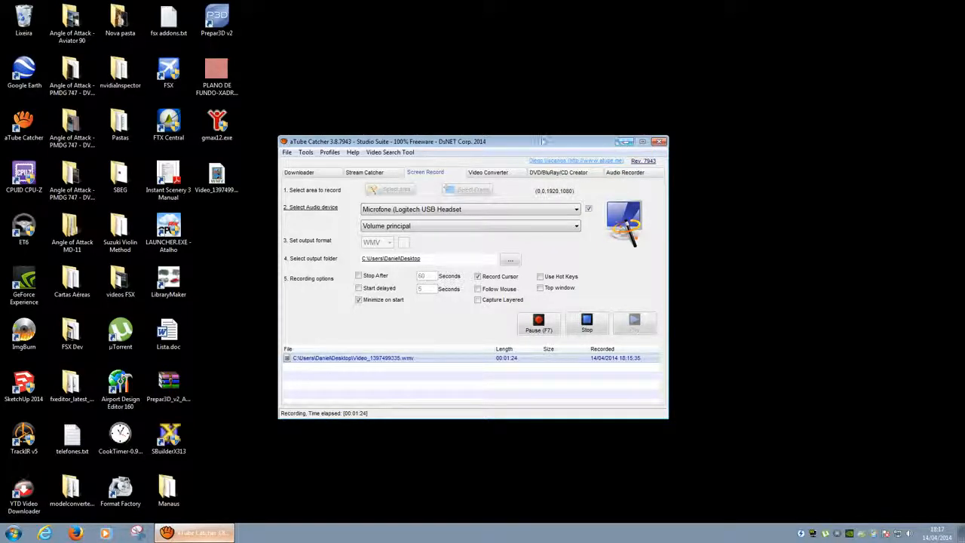
drag(531, 145, 560, 161)
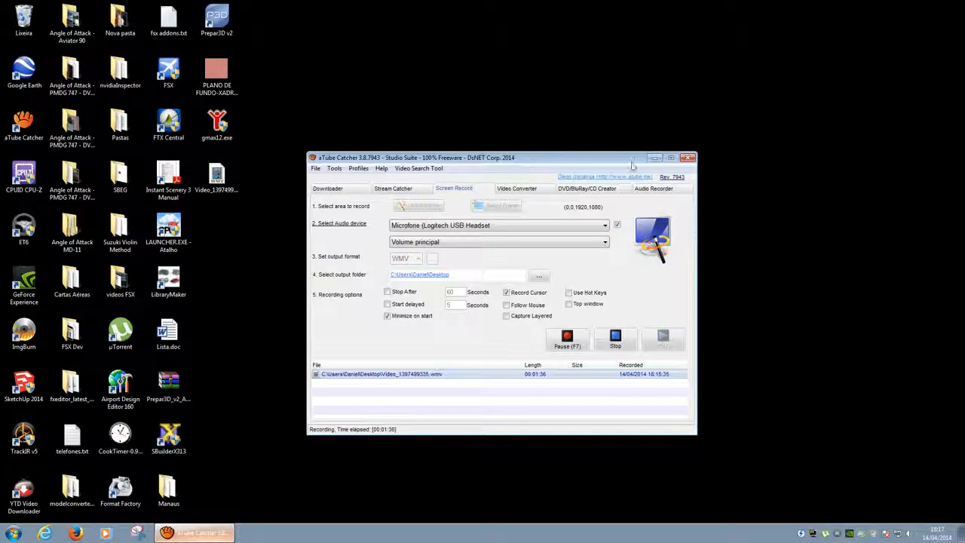
click(653, 157)
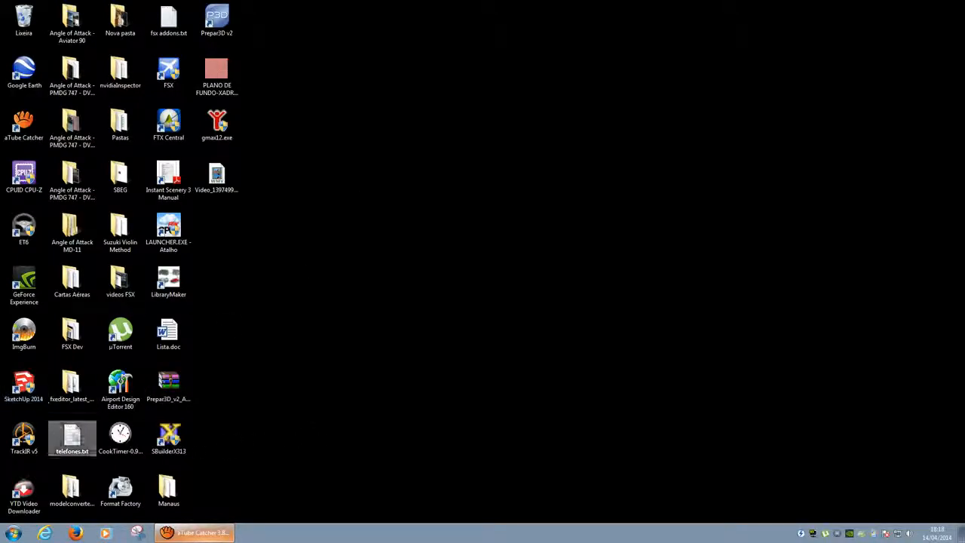
click(190, 533)
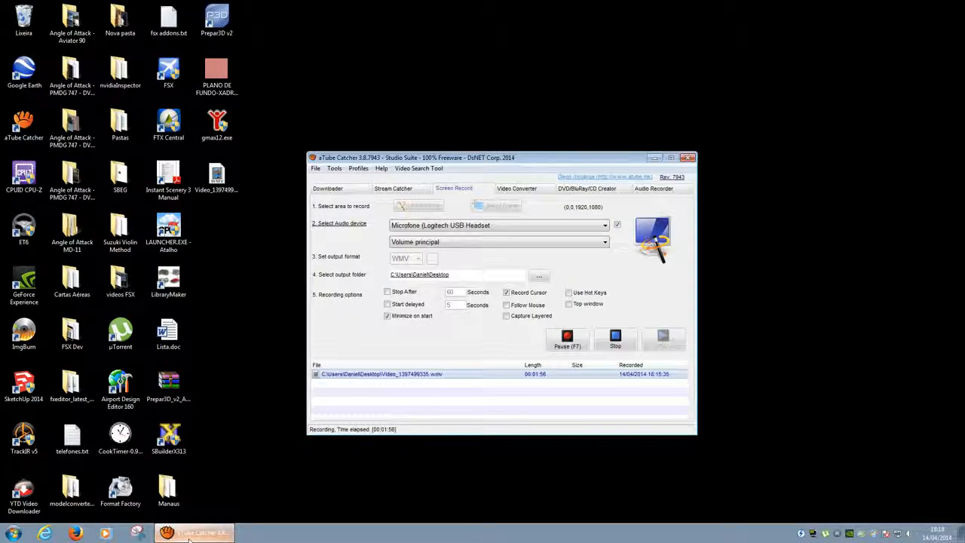
click(190, 533)
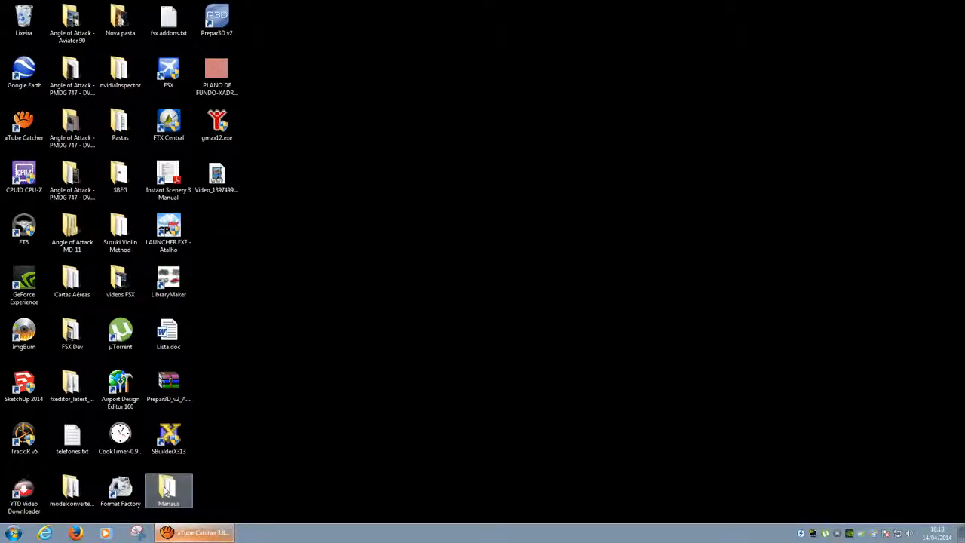
Open the model Hospital 28 de Agosto.skp from the Modelos OK folder inside Manaus, and close the folder window
double_click(165, 490)
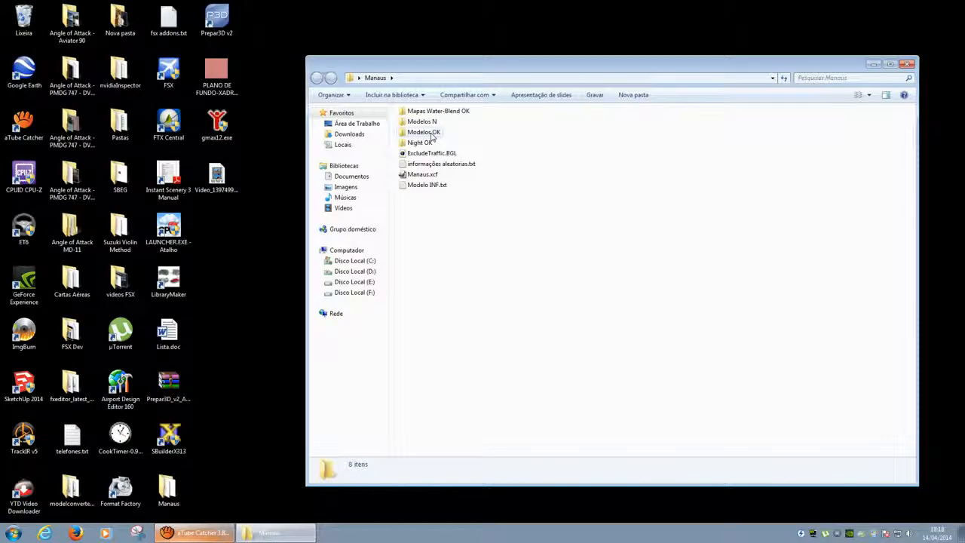
double_click(431, 134)
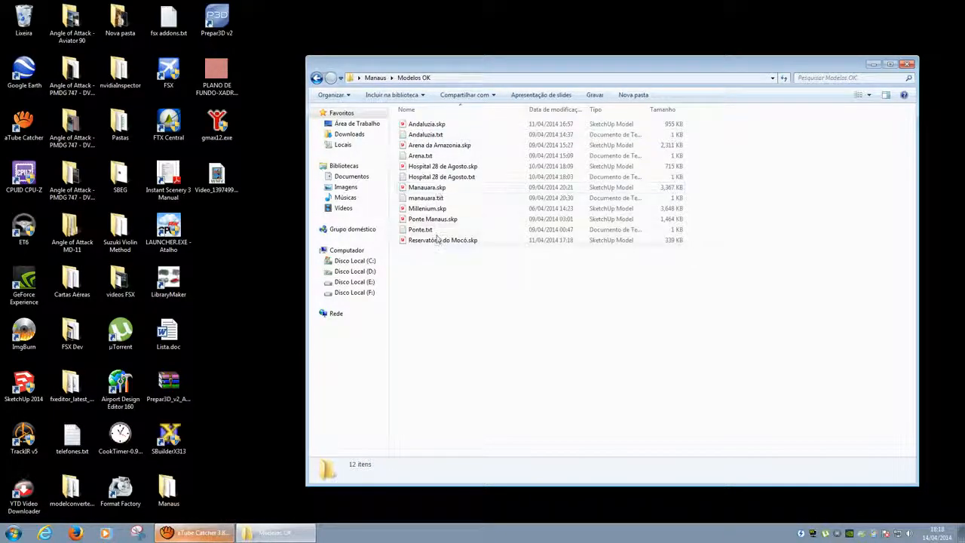
click(444, 167)
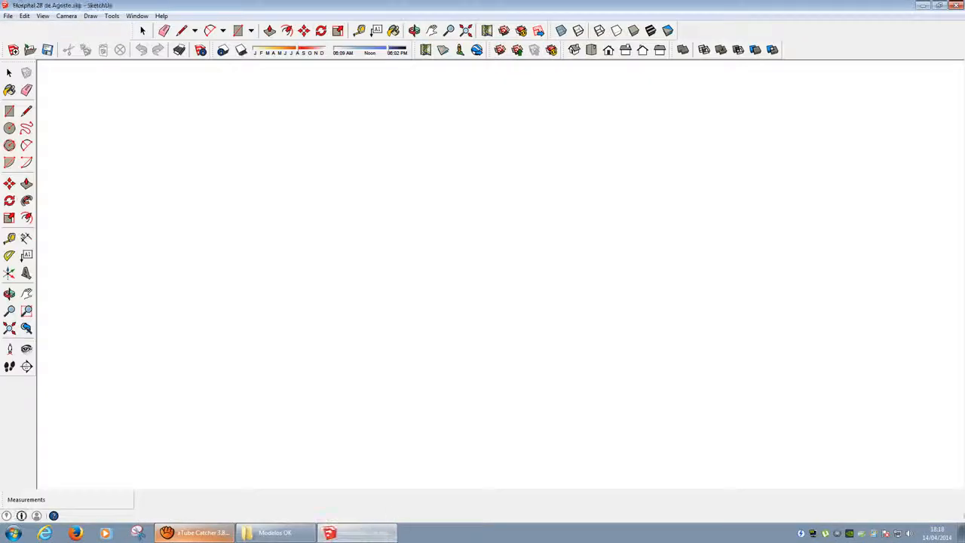
click(279, 532)
click(287, 519)
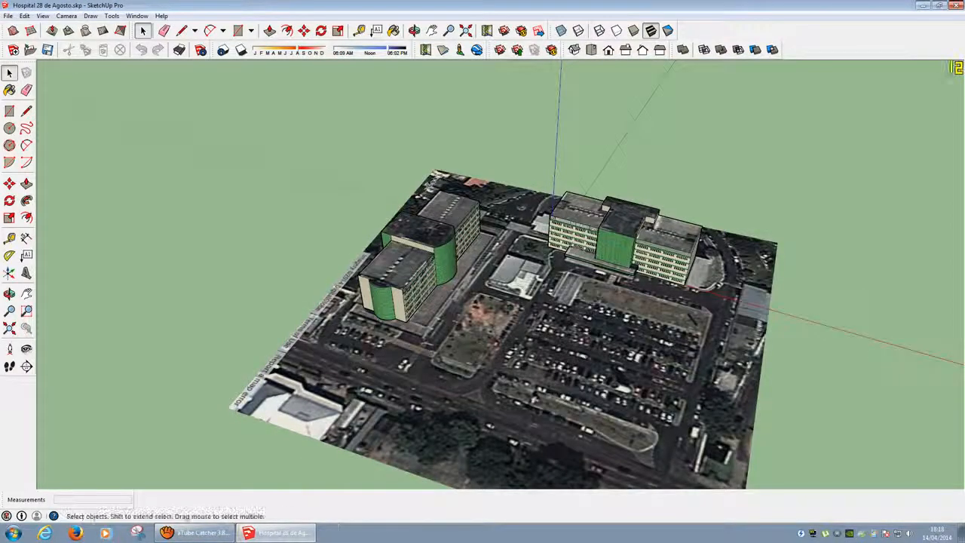
Examine the two hospital buildings on their aerial ground image from lower angles and at different distances
mouse_move(331, 391)
middle_down()
mouse_move(377, 355)
mouse_move(528, 302)
mouse_move(541, 398)
middle_up()
key(space)
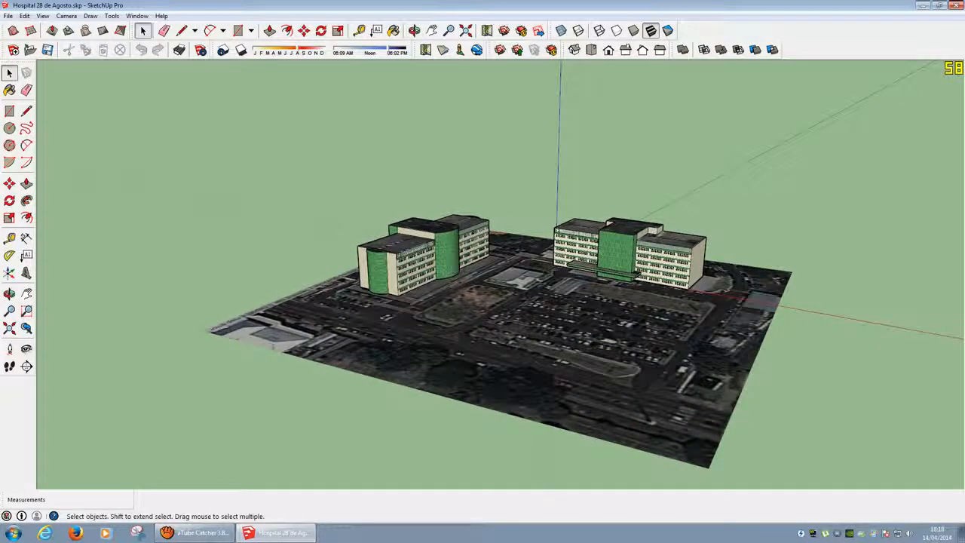
shift+middle_drag(347, 325, 300, 347)
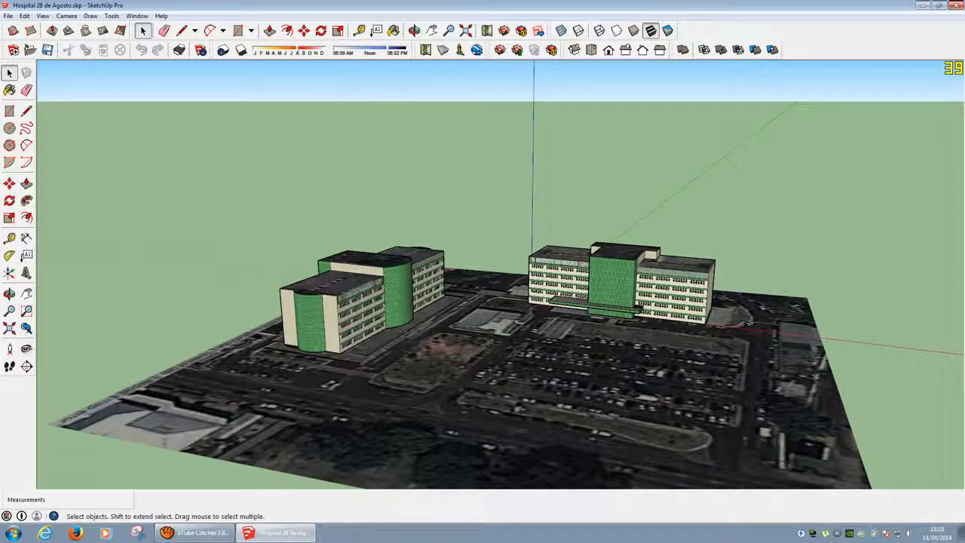
scroll(540, 301, up, 1)
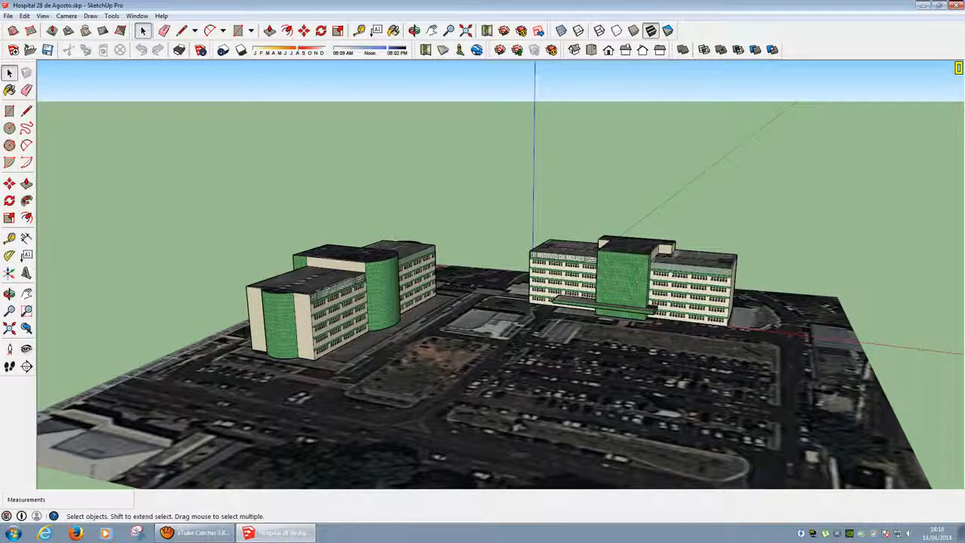
scroll(339, 294, up, 1)
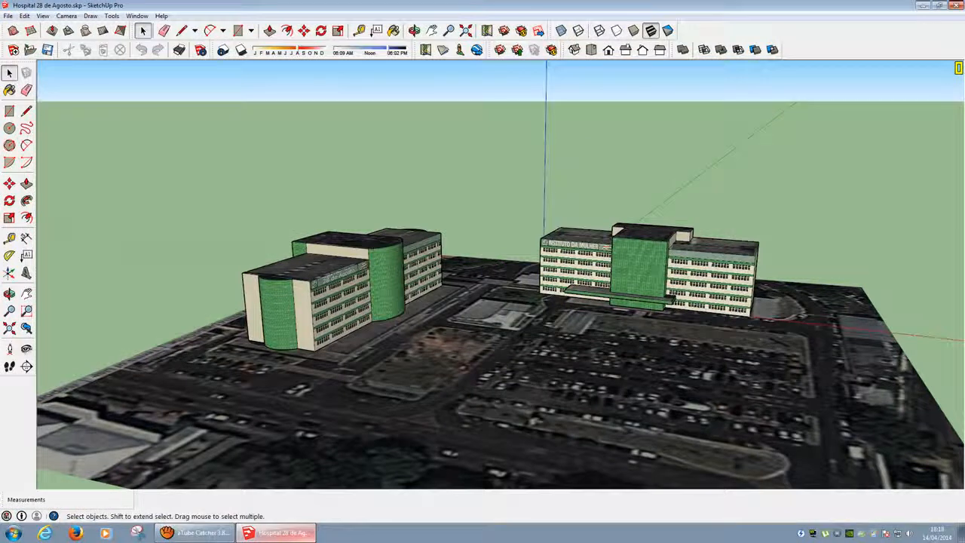
scroll(408, 303, up, 1)
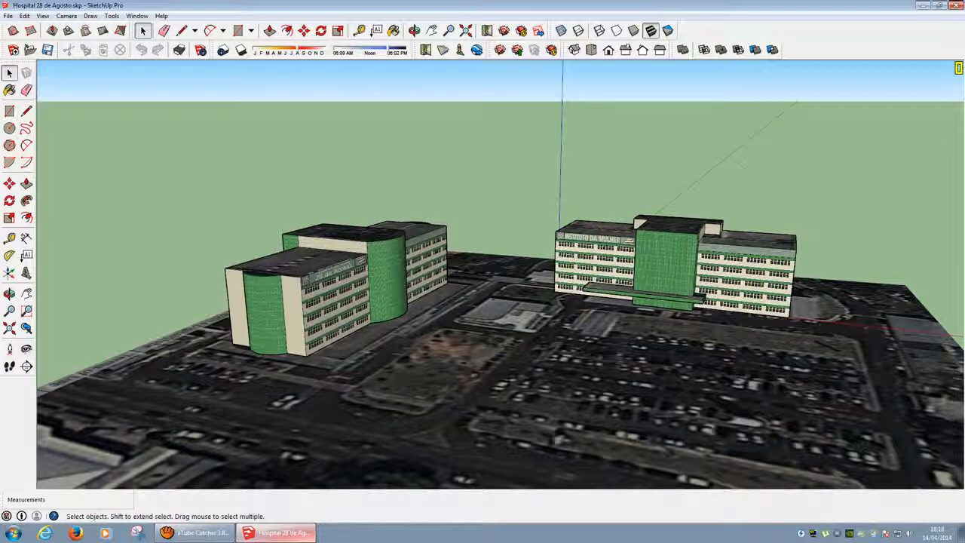
scroll(542, 339, down, 2)
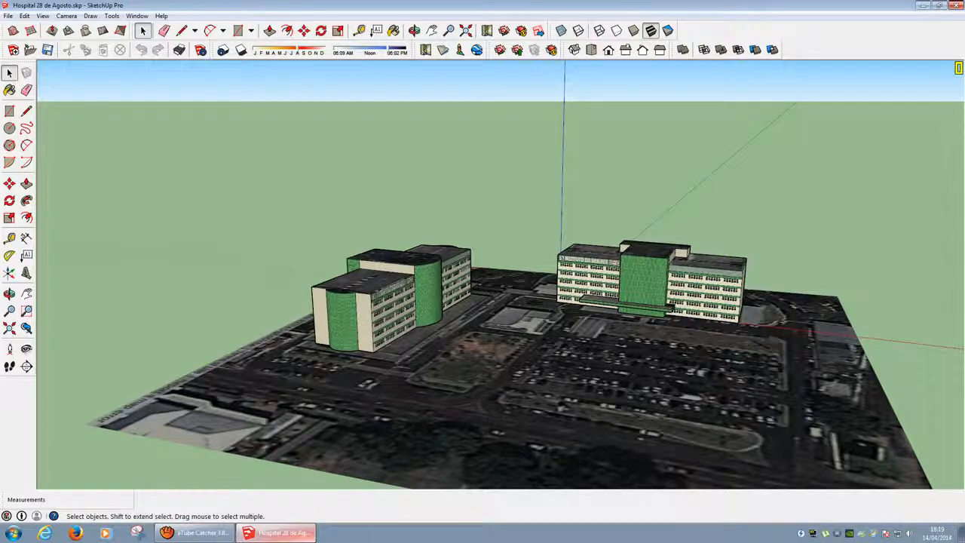
Erase the aerial image group that forms the ground beneath the two hospital buildings
click(543, 377)
right_click(400, 258)
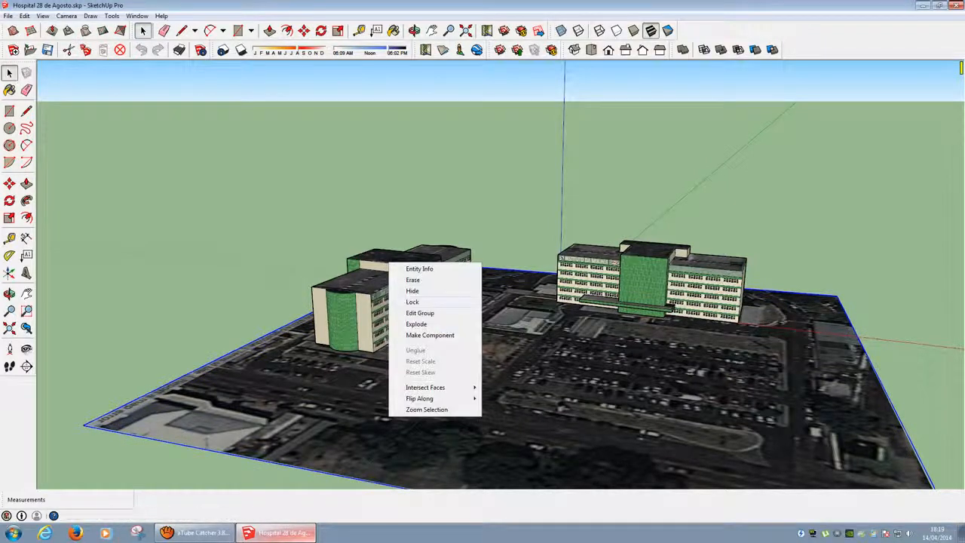
click(420, 280)
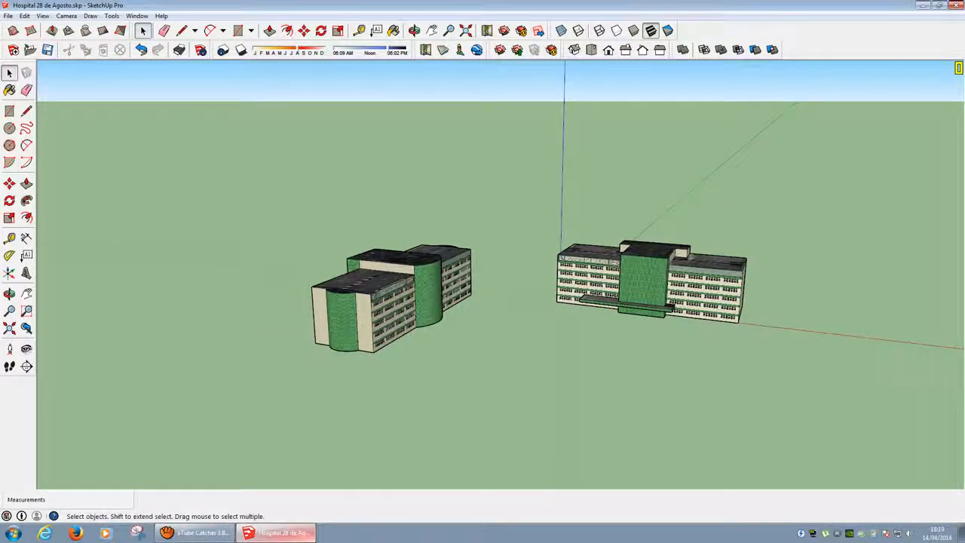
Switch the camera from perspective to parallel projection
shift+middle_drag(482, 301, 433, 306)
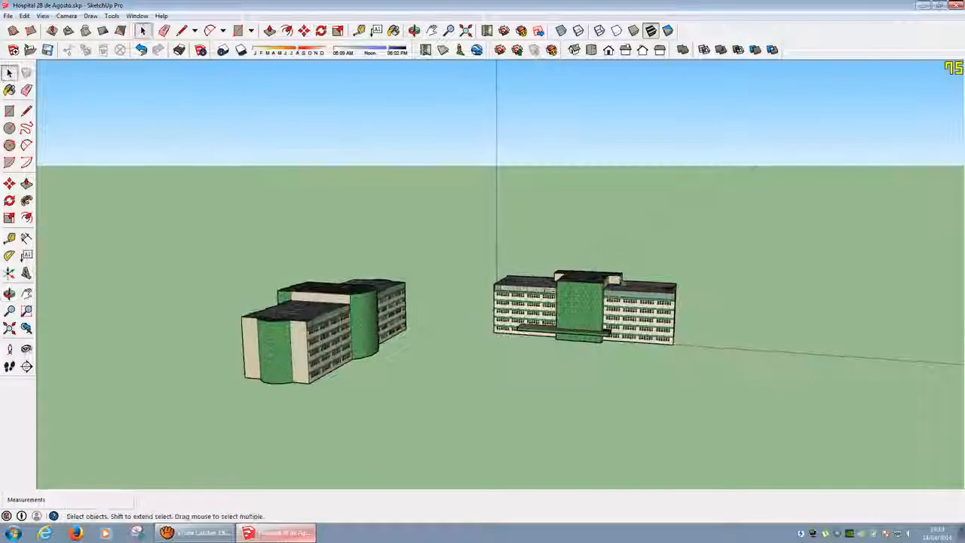
scroll(497, 316, down, 1)
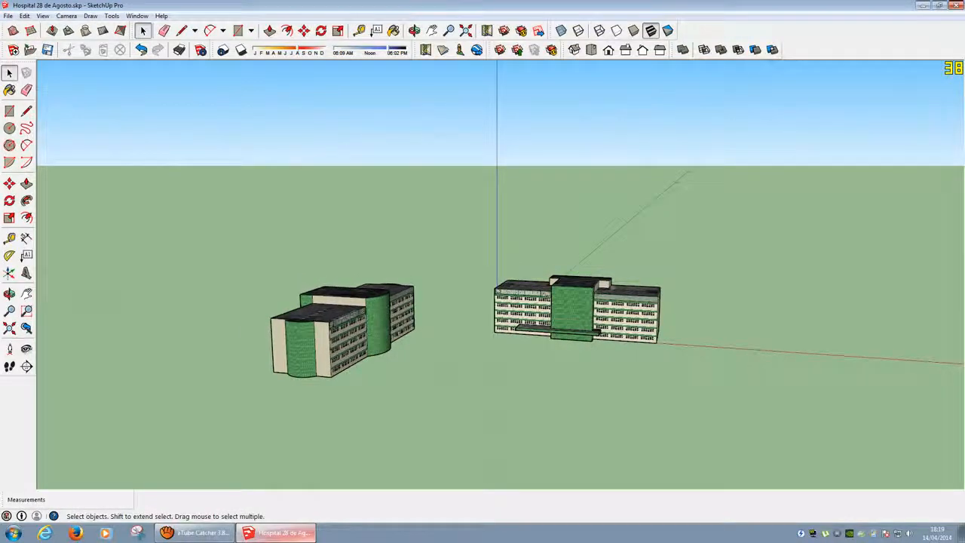
click(43, 16)
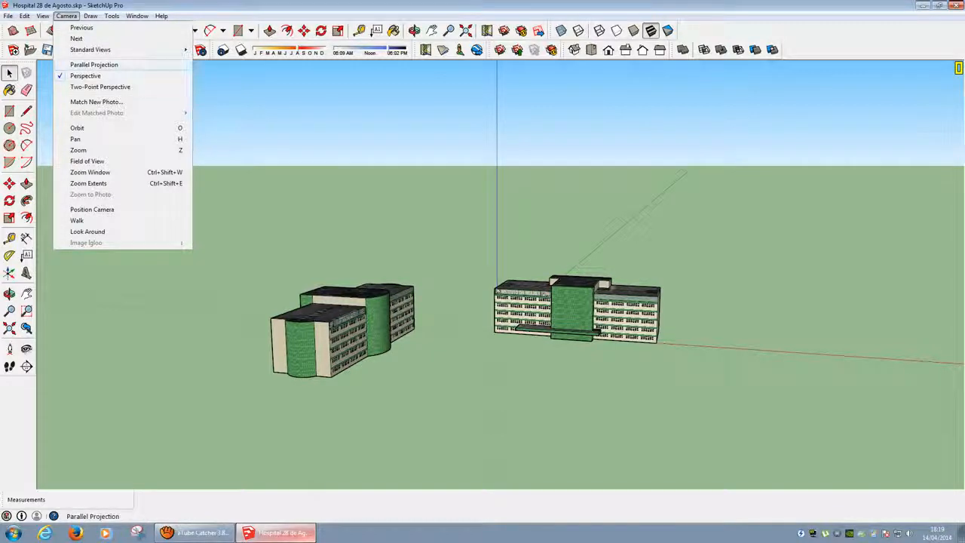
key(Return)
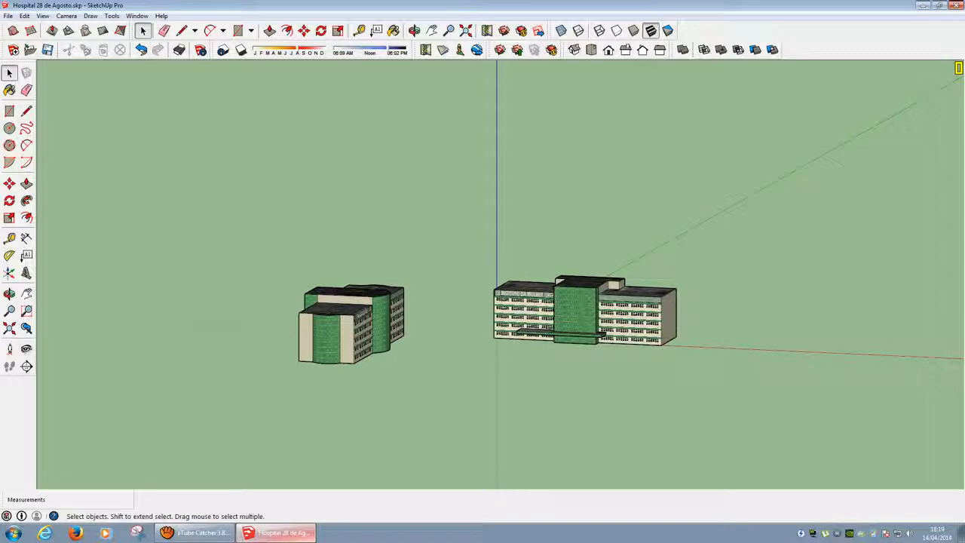
Examine the front facade of the Instituto da Mulher building up close, including its windows, sign and green central block, and view both buildings together
scroll(518, 346, up, 5)
mouse_move(518, 347)
middle_down()
mouse_move(498, 313)
mouse_move(422, 323)
mouse_move(618, 329)
mouse_move(512, 332)
middle_up()
middle_drag(663, 317, 565, 293)
scroll(584, 306, up, 3)
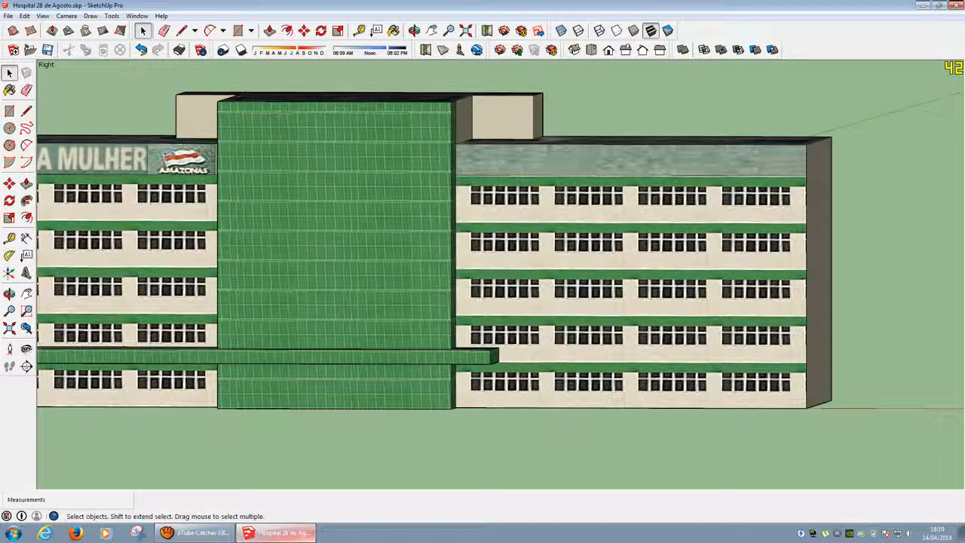
scroll(641, 306, down, 3)
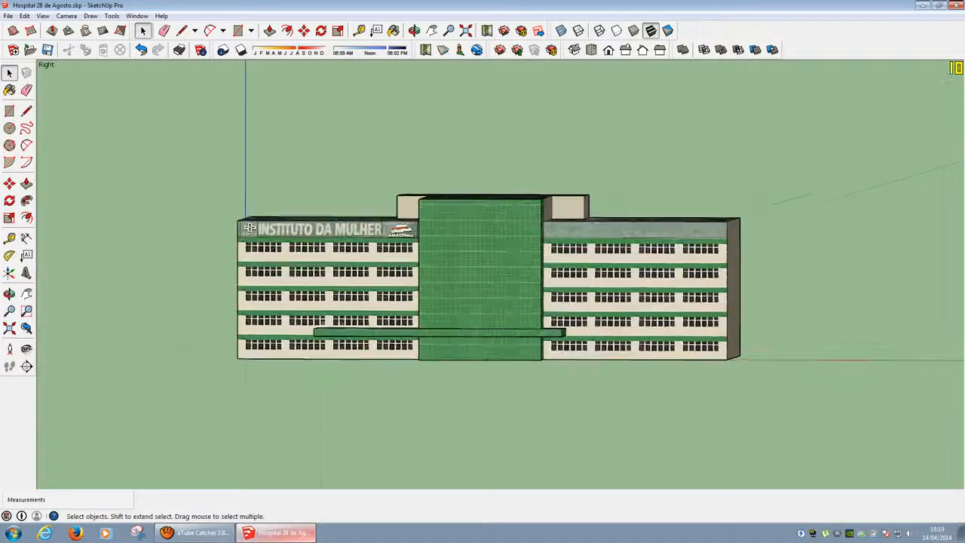
scroll(642, 307, up, 4)
scroll(690, 324, down, 2)
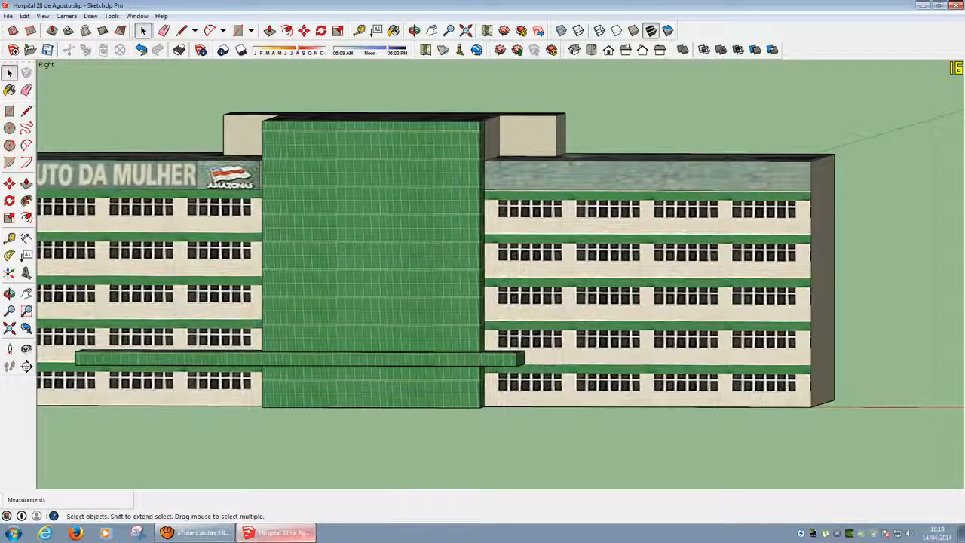
middle_drag(528, 278, 584, 260)
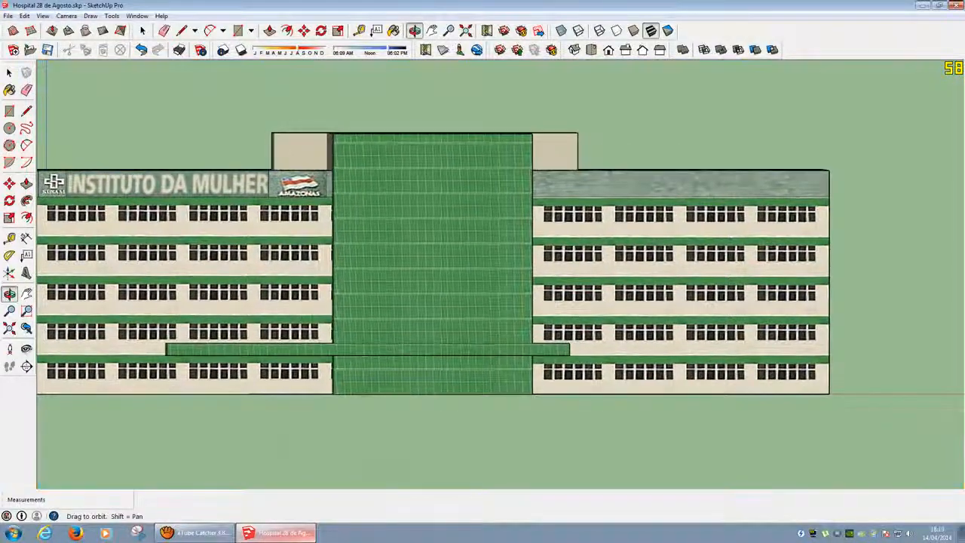
scroll(648, 241, up, 2)
middle_drag(648, 241, 949, 281)
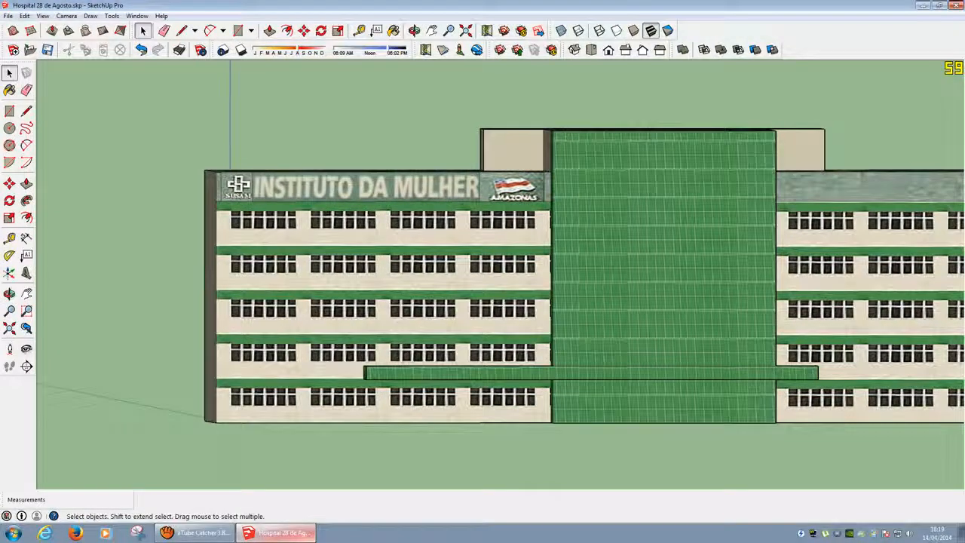
scroll(354, 227, up, 1)
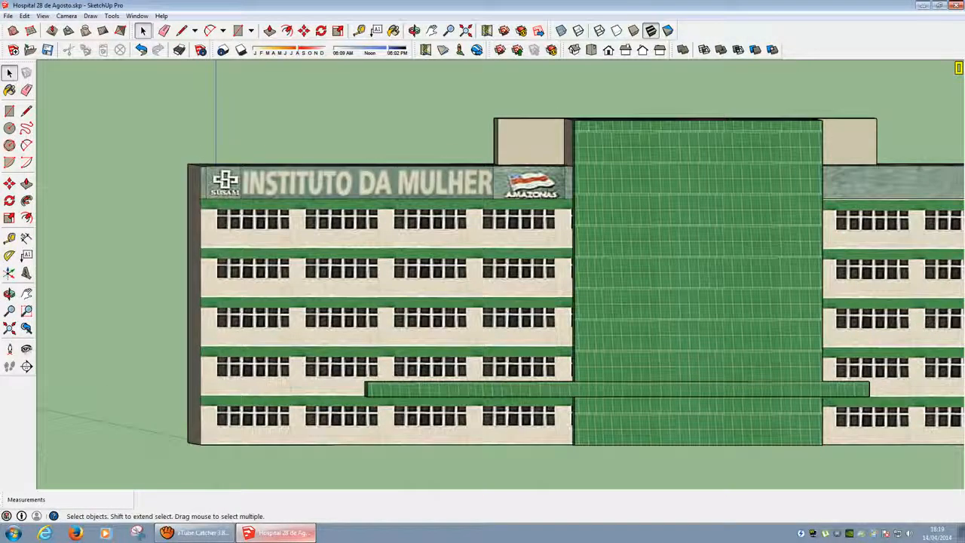
middle_drag(634, 317, 422, 343)
scroll(525, 358, down, 6)
key(space)
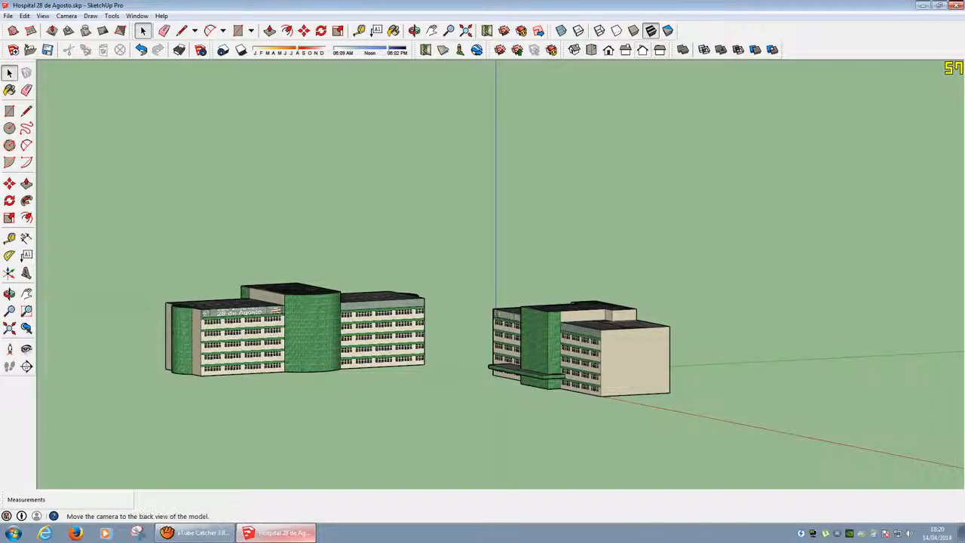
Hide the Views toolbar and show it again
click(42, 16)
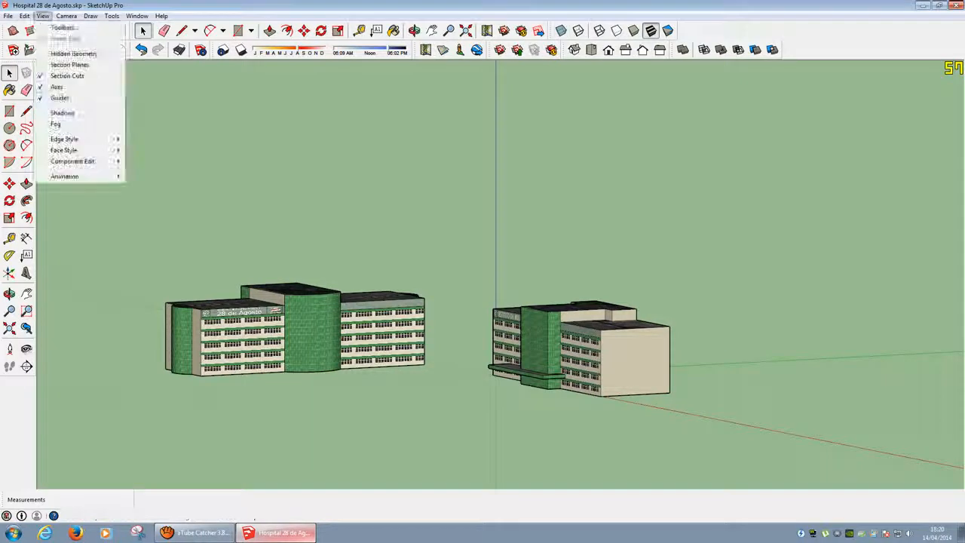
key(Escape)
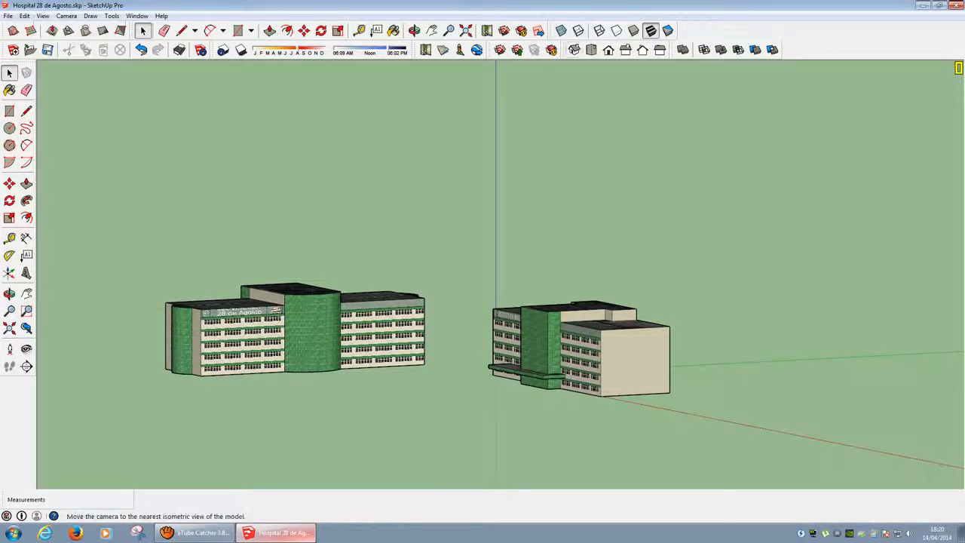
right_click(802, 40)
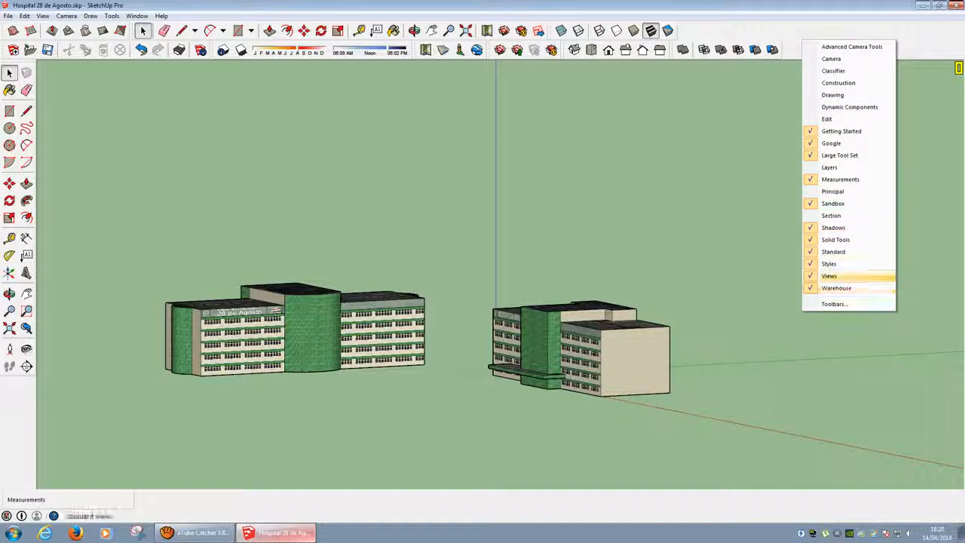
click(837, 288)
right_click(815, 34)
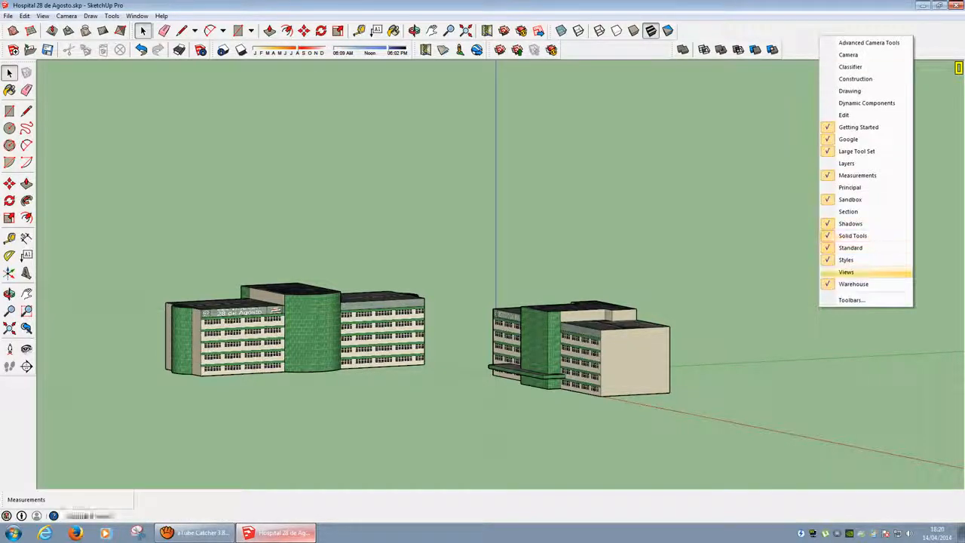
click(836, 273)
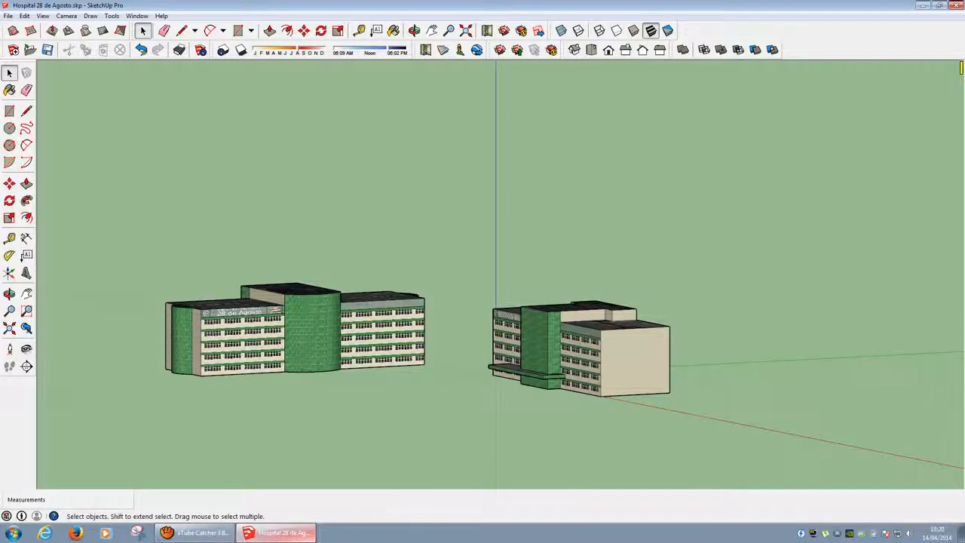
Examine the two hospital buildings together and the 28 de Agosto facade up close, including its sign, windows and curved green block
middle_drag(482, 324, 672, 379)
scroll(552, 385, up, 5)
scroll(467, 351, down, 2)
scroll(399, 339, down, 1)
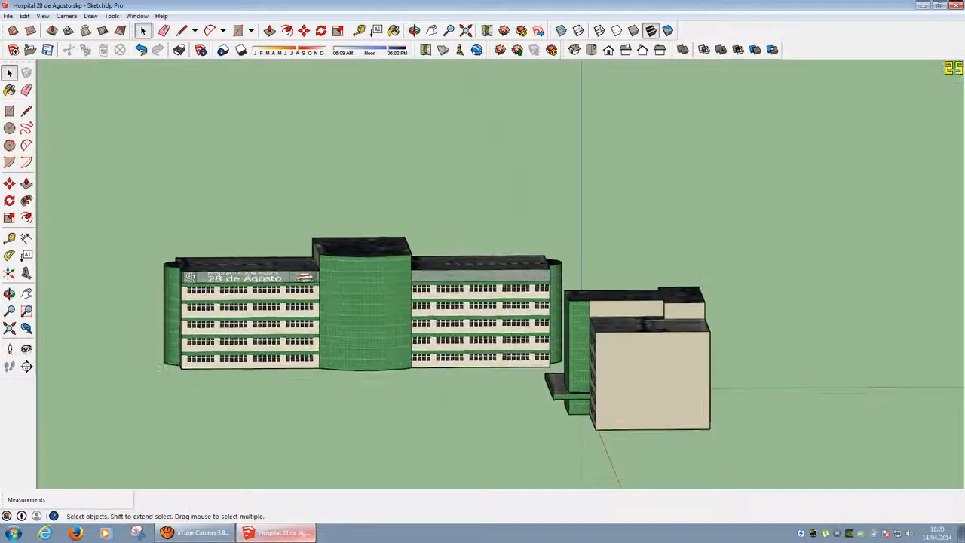
scroll(507, 348, up, 2)
scroll(519, 331, down, 3)
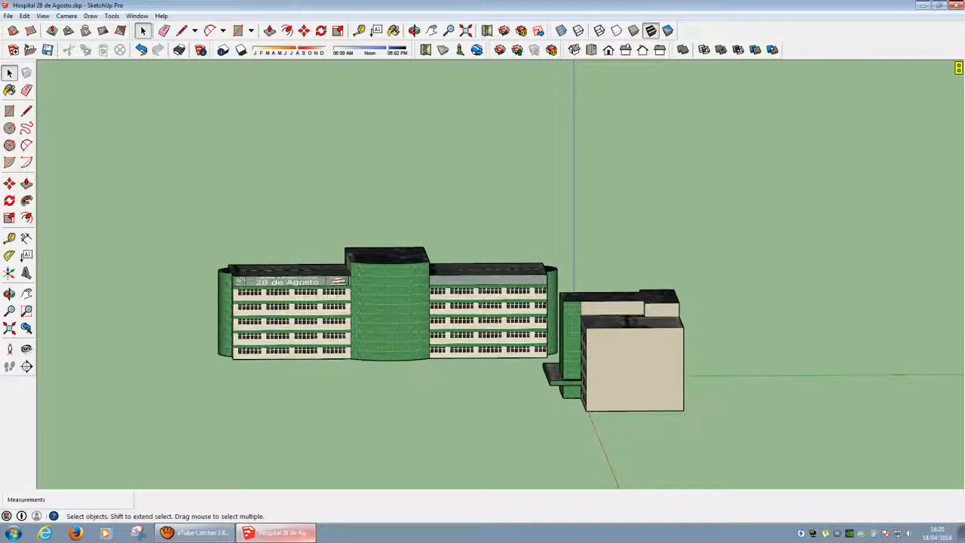
scroll(411, 331, up, 1)
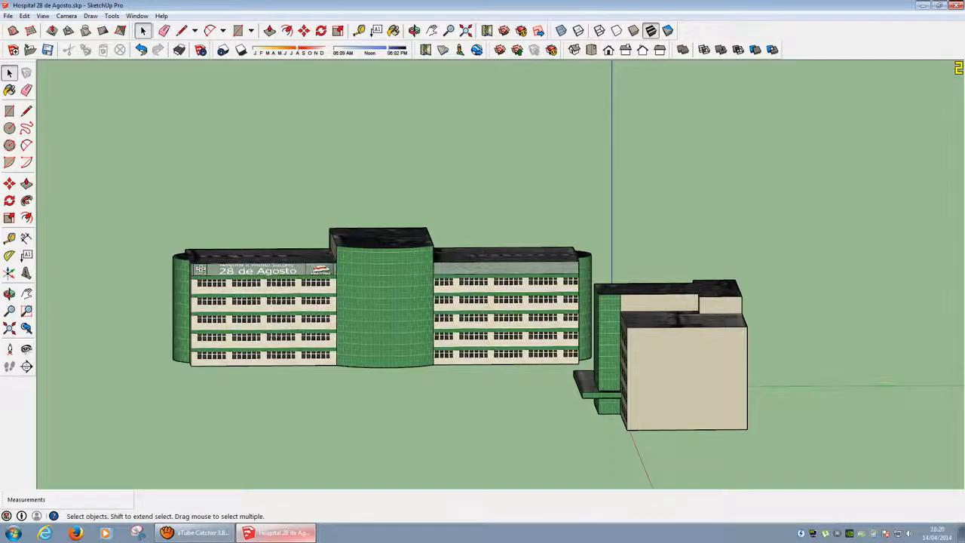
scroll(249, 300, up, 3)
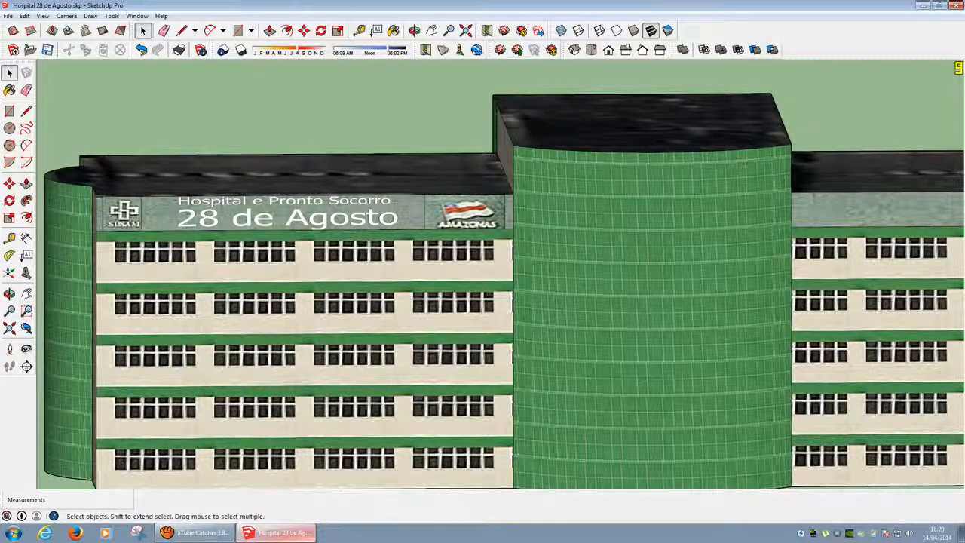
scroll(251, 294, down, 1)
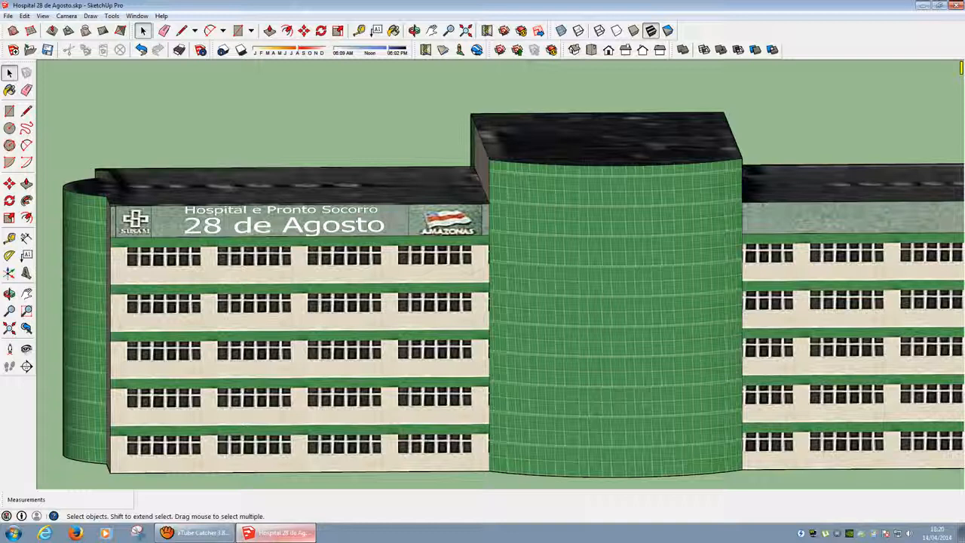
Examine the 28 de Agosto building from its other sides and the five-storey facade without the sign up close
shift+middle_drag(663, 302, 44, 241)
middle_drag(708, 300, 679, 323)
scroll(525, 320, down, 5)
middle_drag(441, 309, 663, 309)
middle_drag(482, 309, 678, 309)
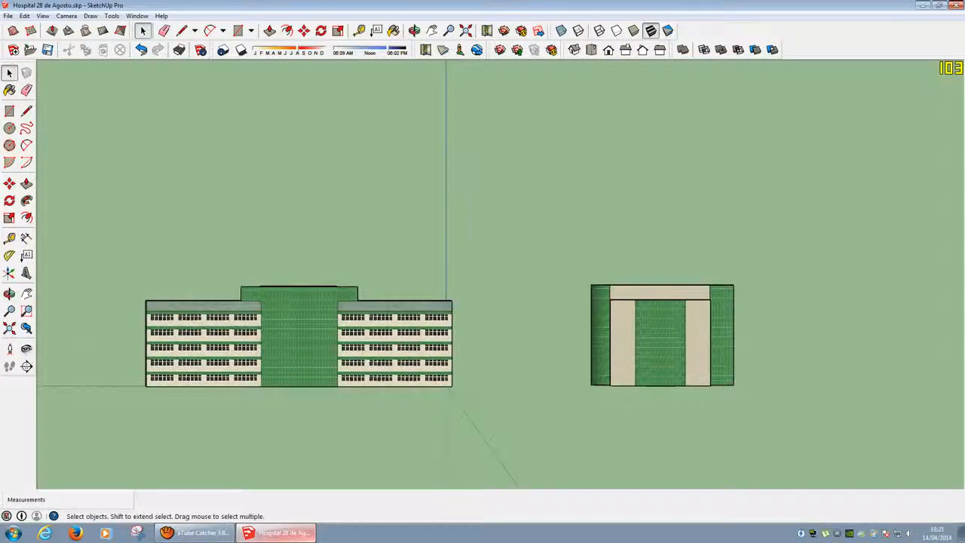
scroll(196, 339, down, 1)
shift+middle_drag(173, 338, 332, 346)
scroll(332, 345, up, 2)
scroll(351, 324, up, 5)
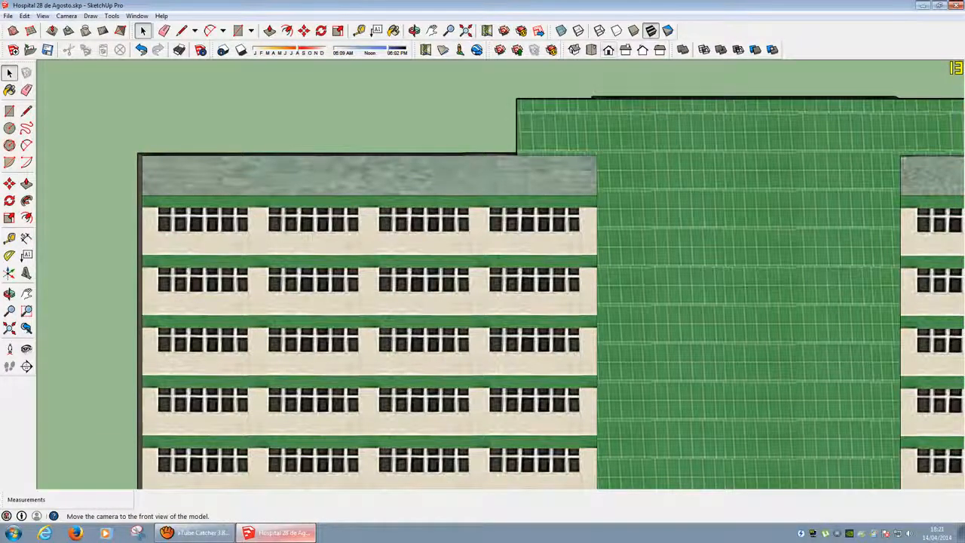
Set the camera to the standard Front view, orbit briefly below the buildings, and restore the Front view
click(608, 50)
shift+middle_drag(603, 279, 245, 235)
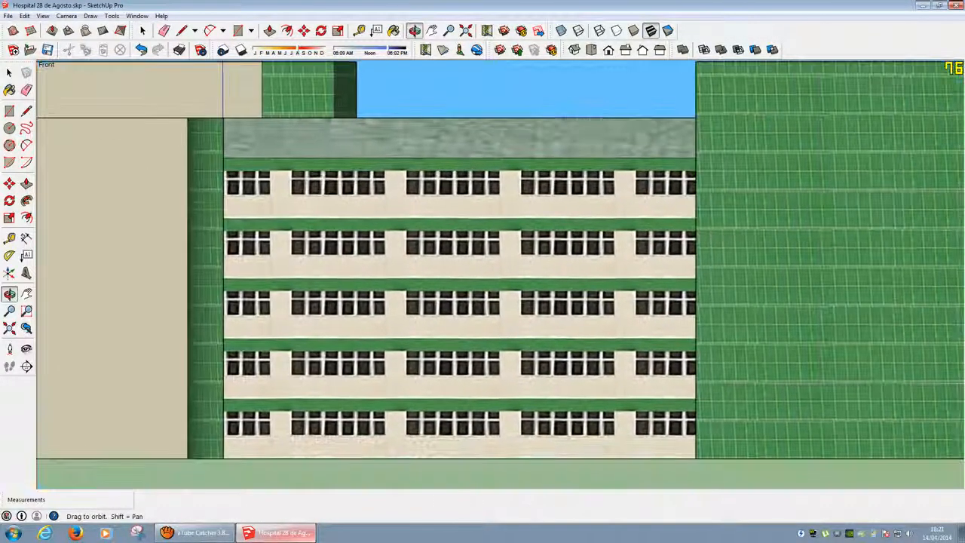
shift+middle_drag(393, 195, 375, 188)
scroll(375, 188, down, 5)
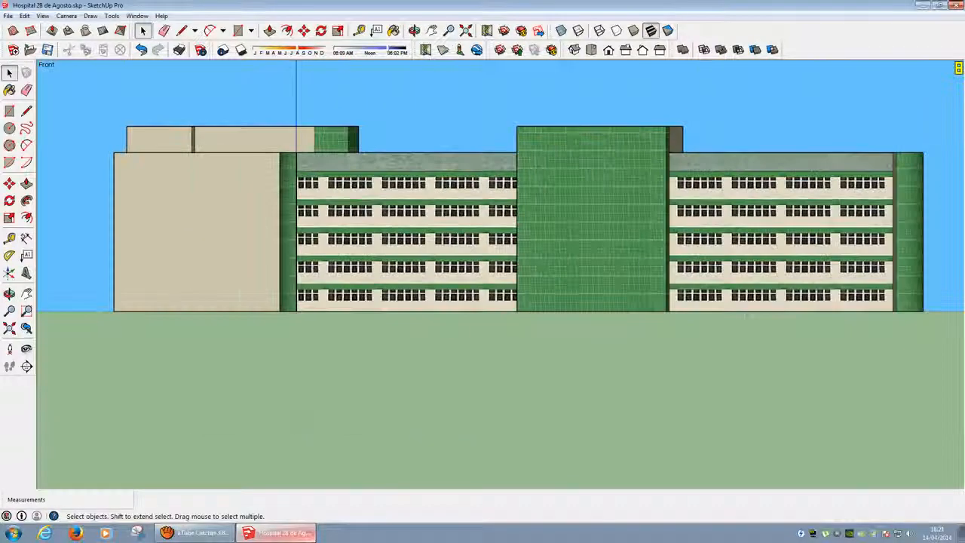
scroll(374, 187, up, 3)
middle_drag(375, 188, 302, 203)
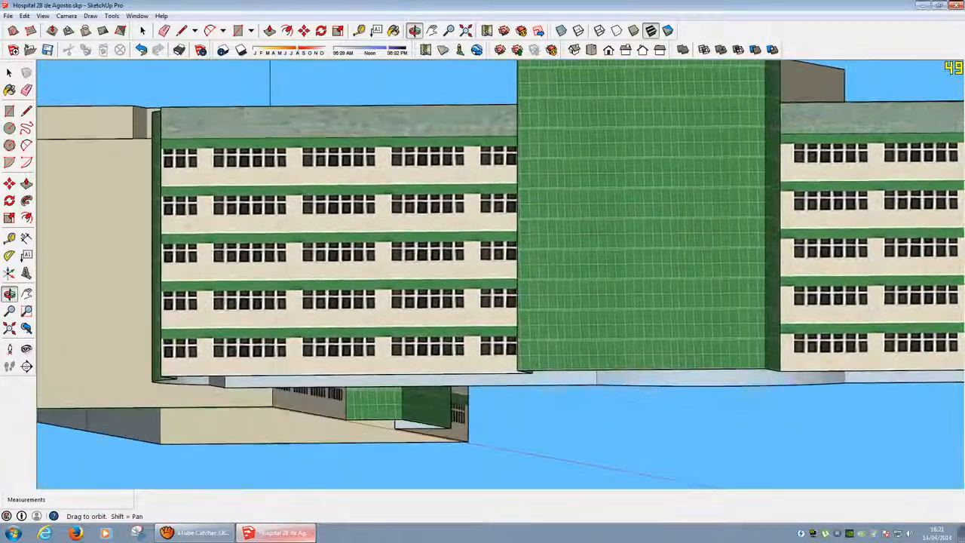
click(642, 49)
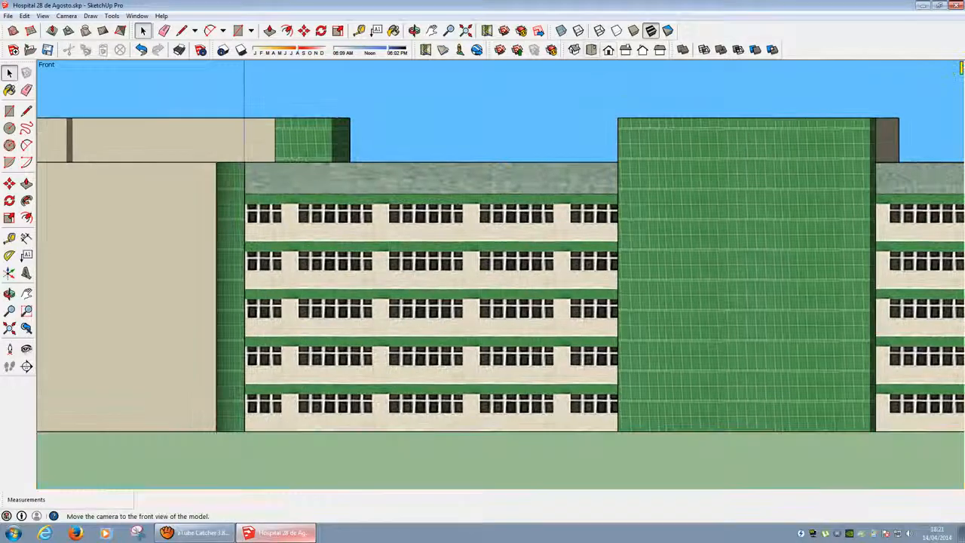
Examine the window textures on the five-storey wing between the central green block and the green end column in the Front view
shift+middle_drag(482, 271, 174, 274)
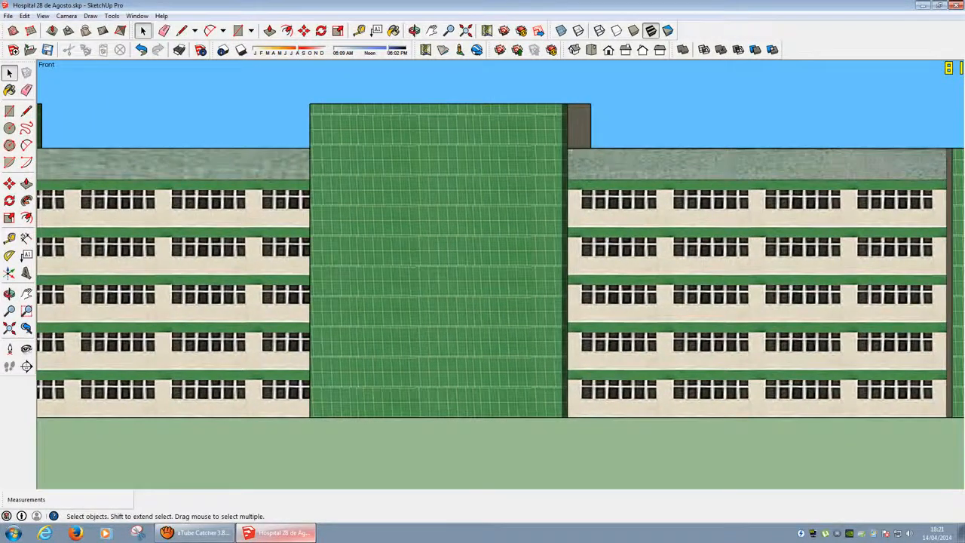
shift+middle_drag(482, 274, 193, 275)
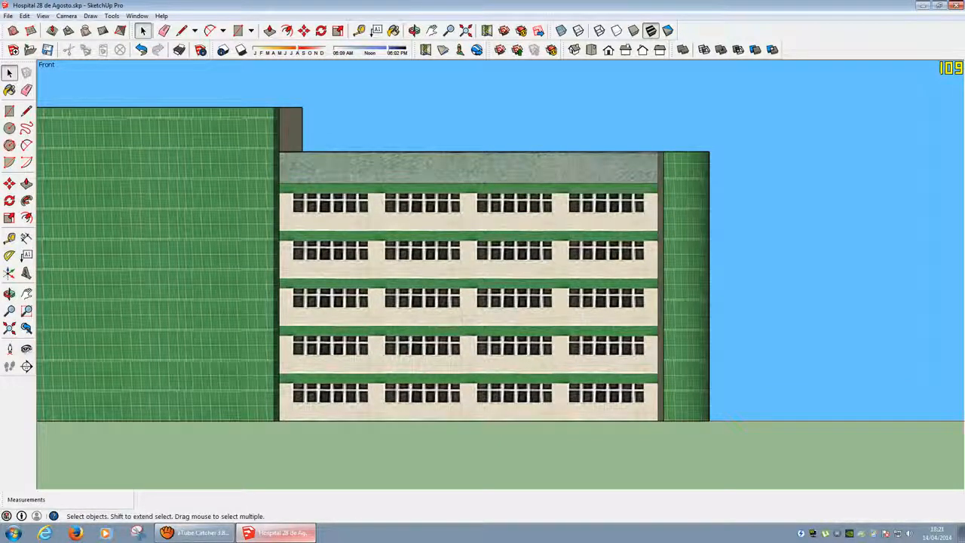
scroll(428, 179, up, 6)
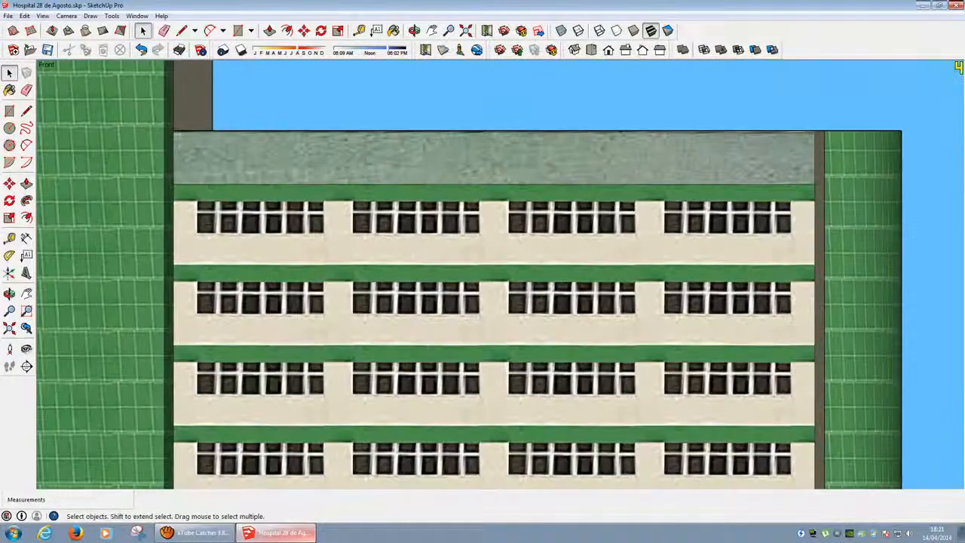
scroll(550, 184, down, 8)
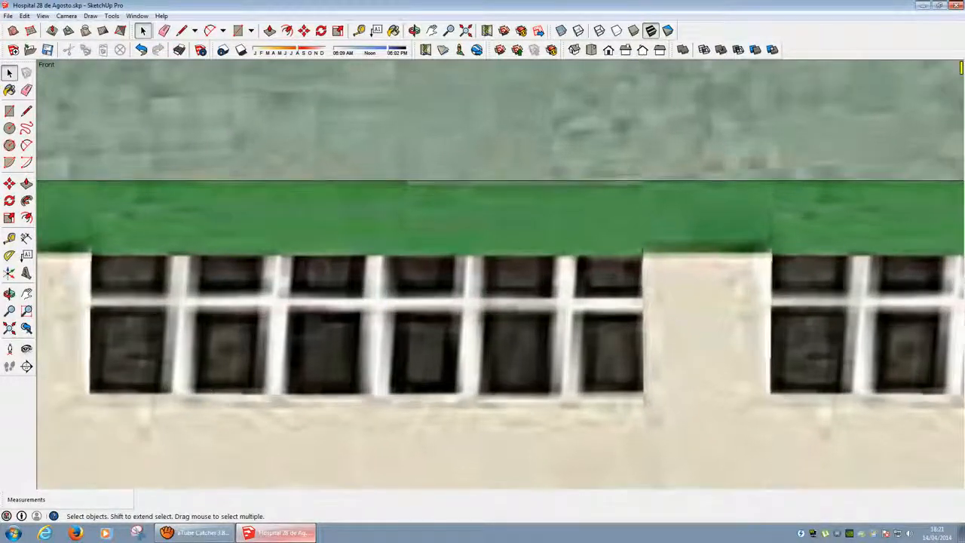
scroll(525, 193, up, 6)
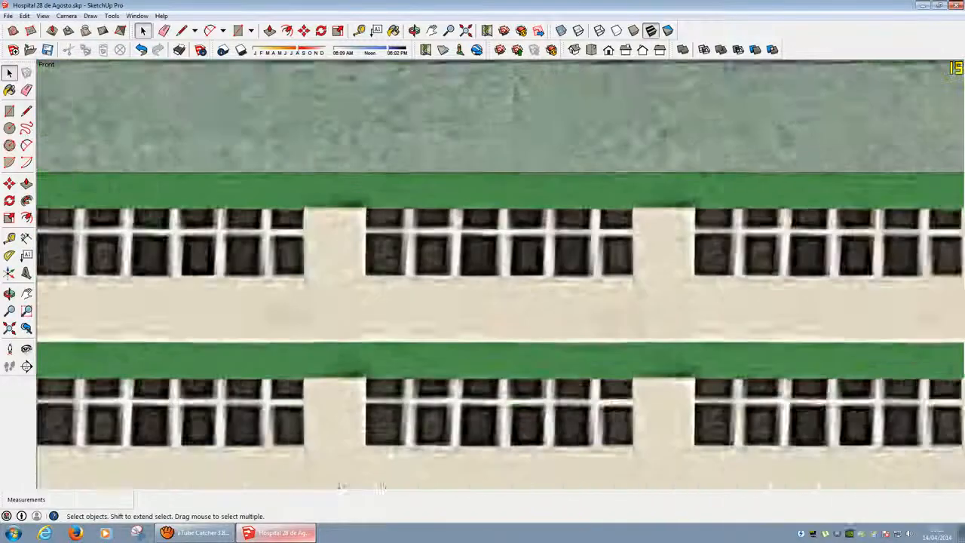
scroll(519, 178, down, 6)
scroll(550, 183, up, 2)
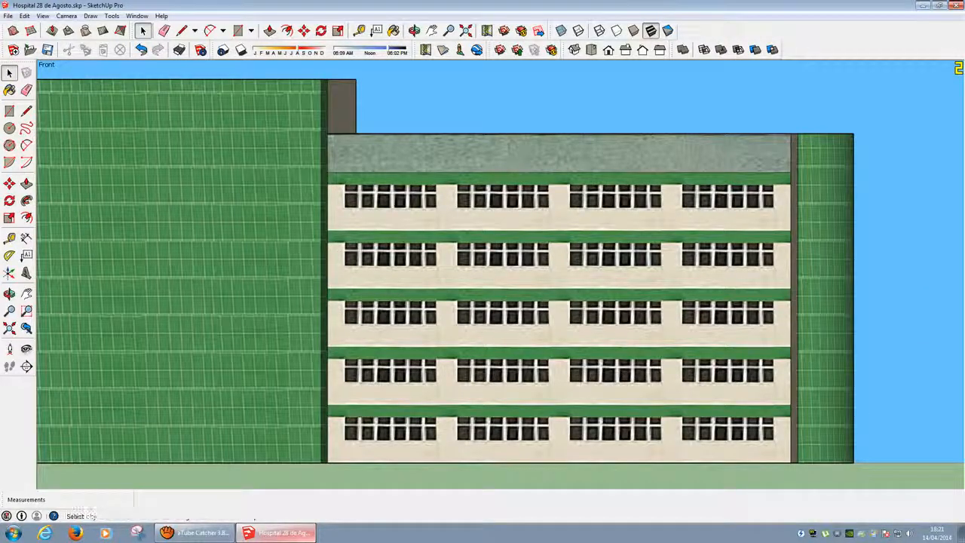
Turn off the display of Edges in the model's edge style and check the windowed wing
click(43, 16)
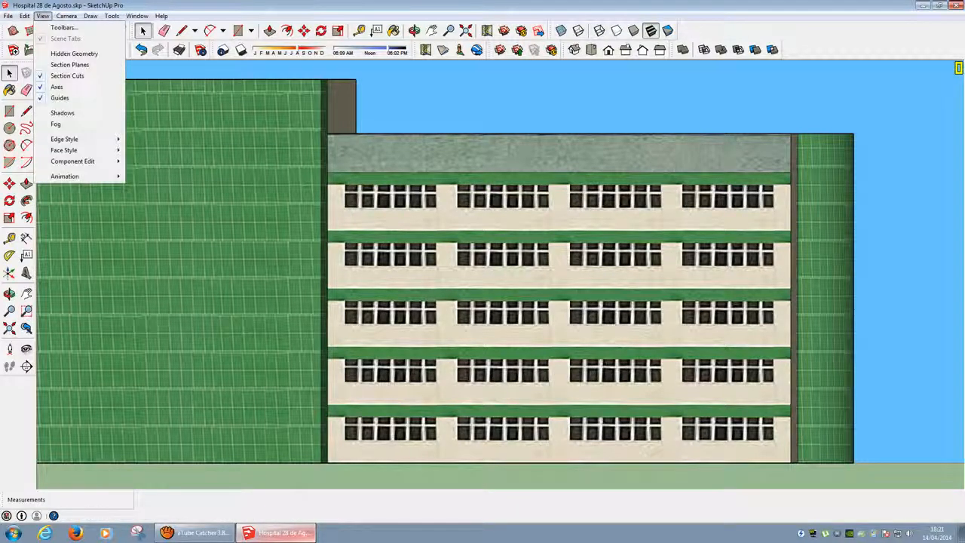
mouse_move(75, 138)
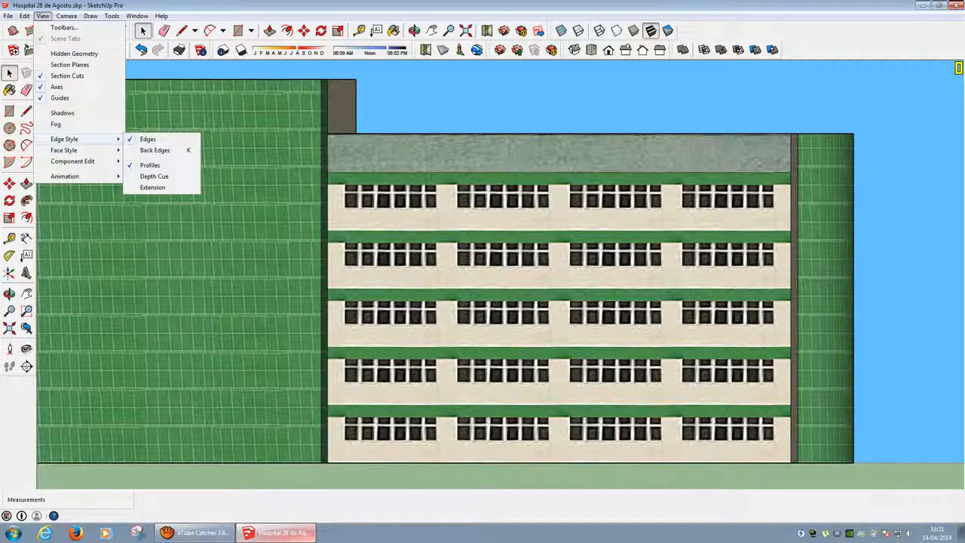
click(148, 139)
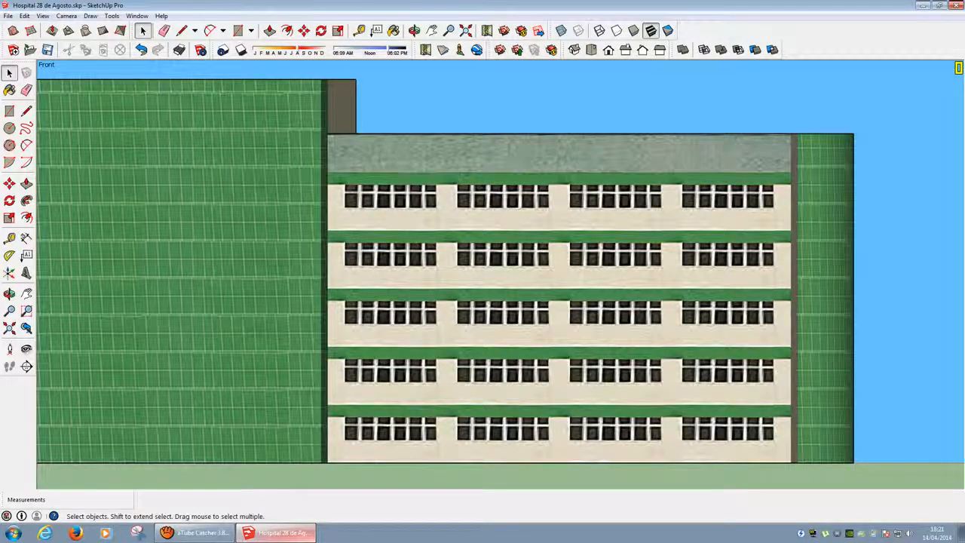
scroll(537, 161, down, 1)
scroll(509, 183, up, 1)
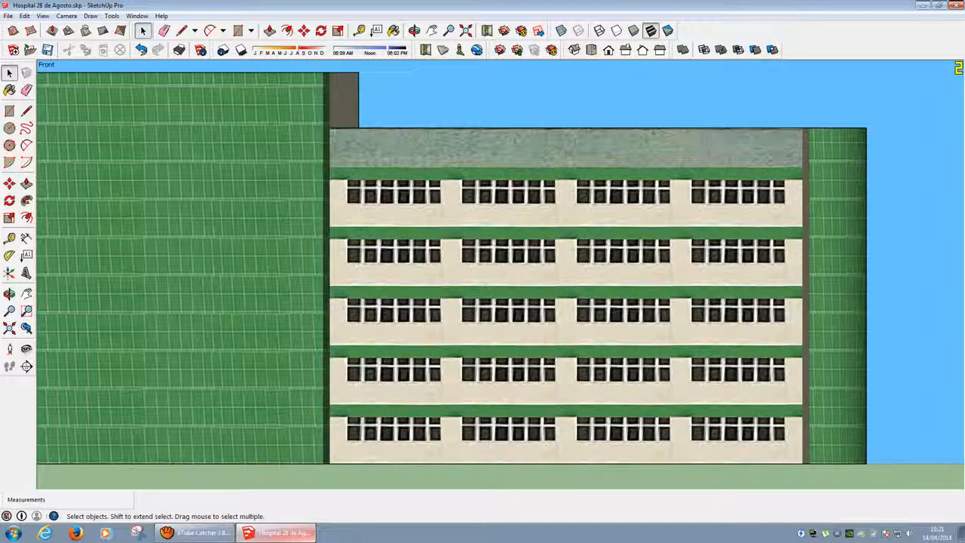
Launch GIMP and return to the SketchUp model
key(super)
click(76, 264)
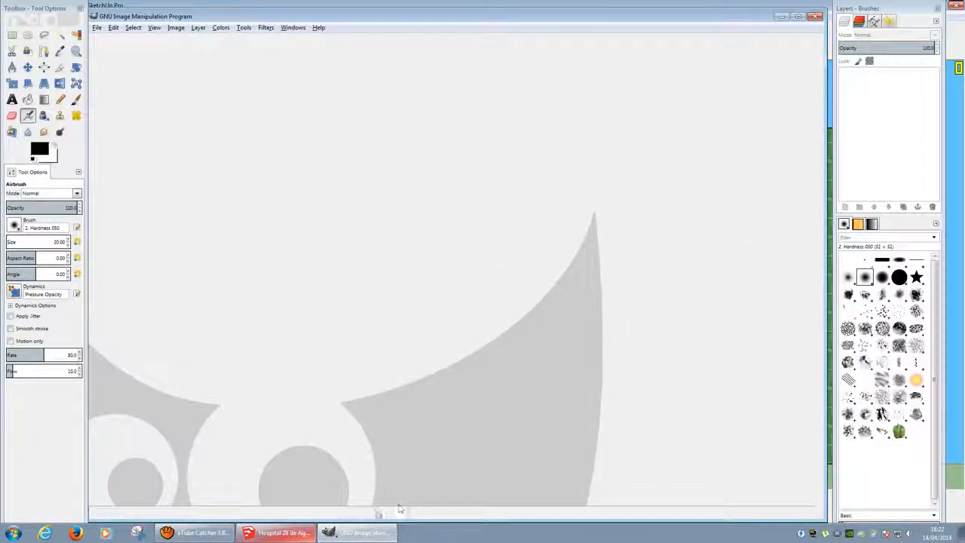
click(358, 532)
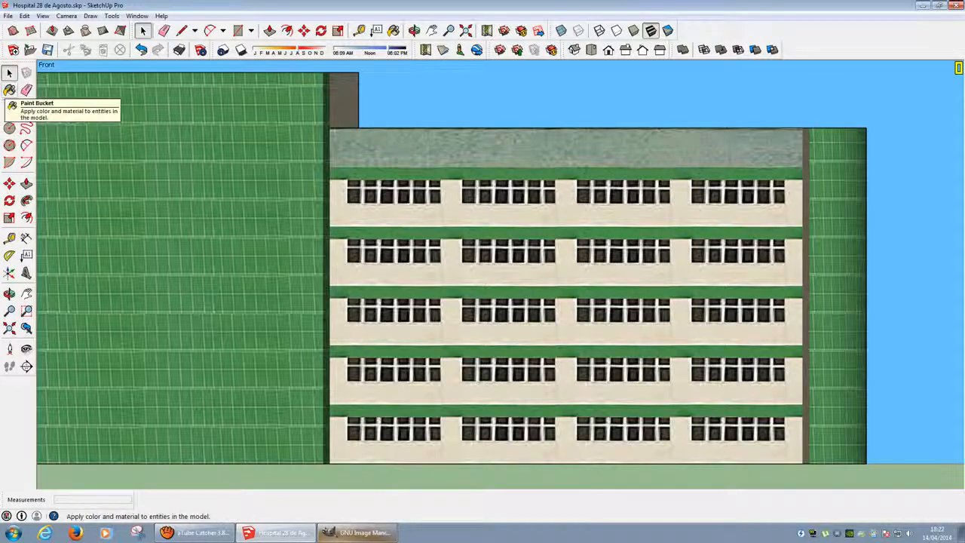
Open the texture image of the in-model material Cópia (3) de _DSC6538 in the external viewer, and close it and the Materials window
click(9, 90)
click(685, 198)
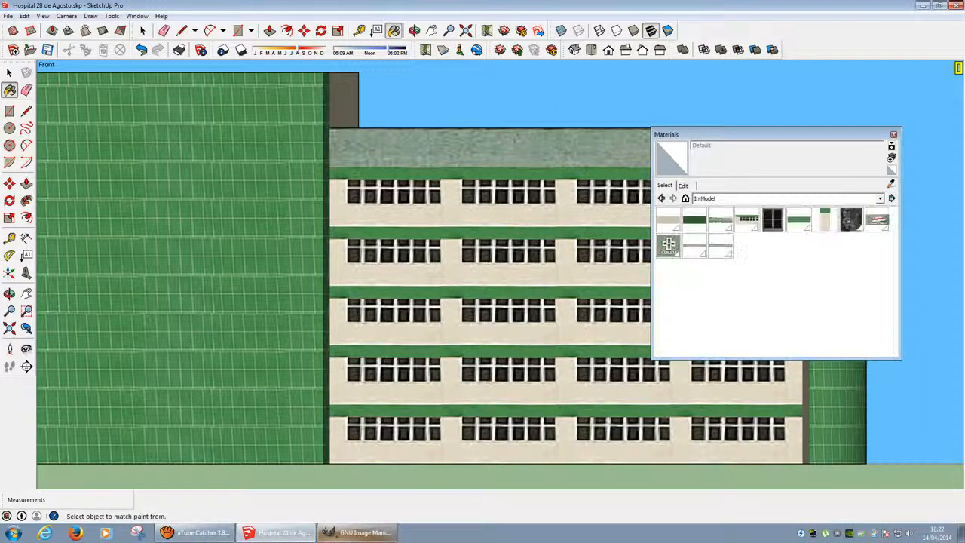
drag(724, 134, 135, 125)
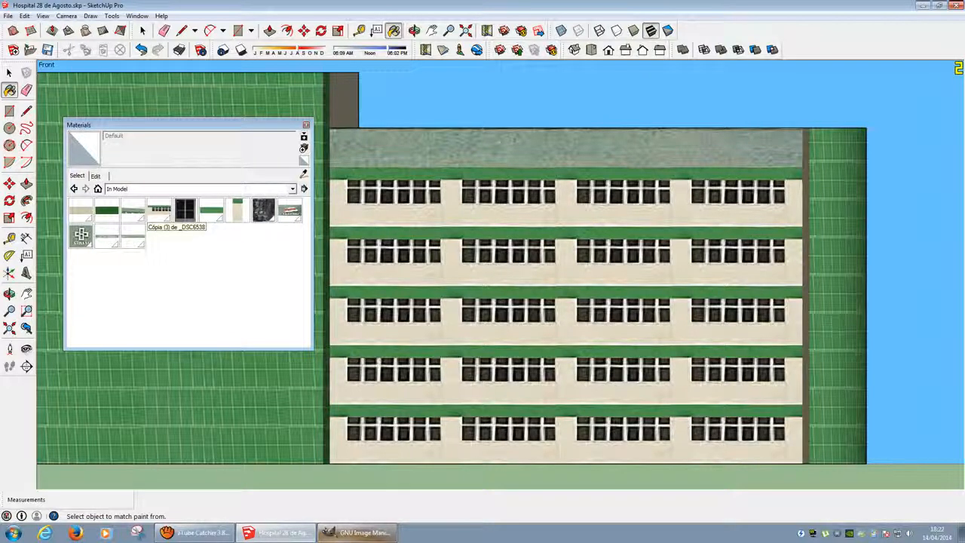
click(159, 210)
right_click(157, 211)
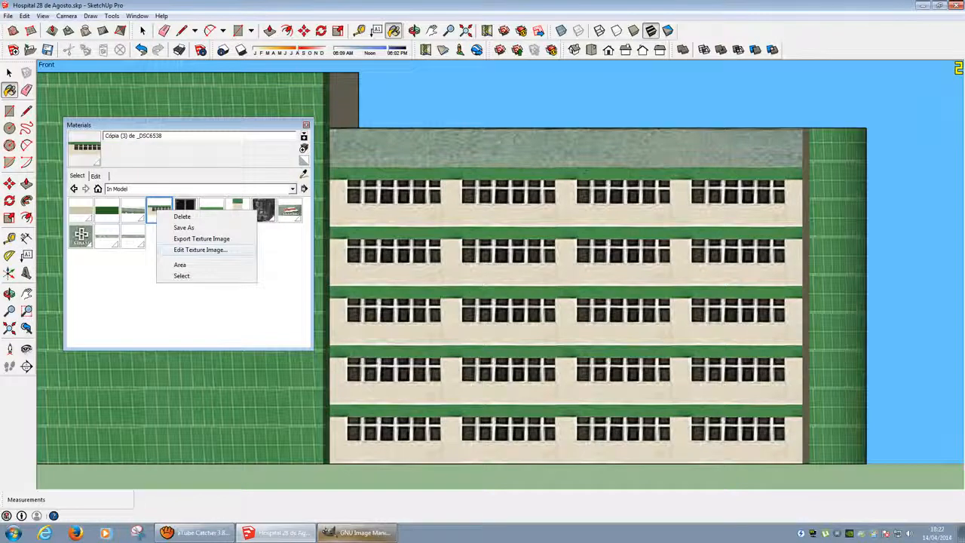
click(200, 249)
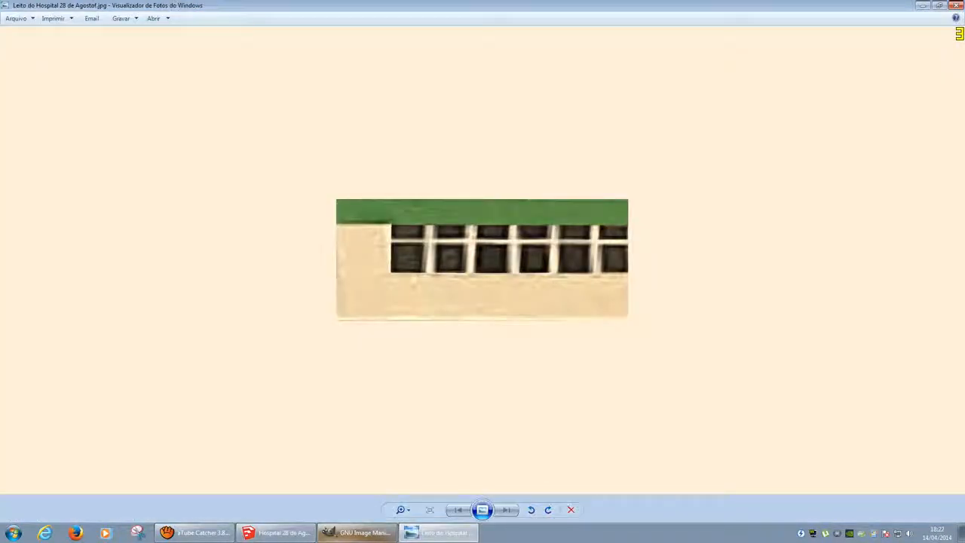
key(alt+F4)
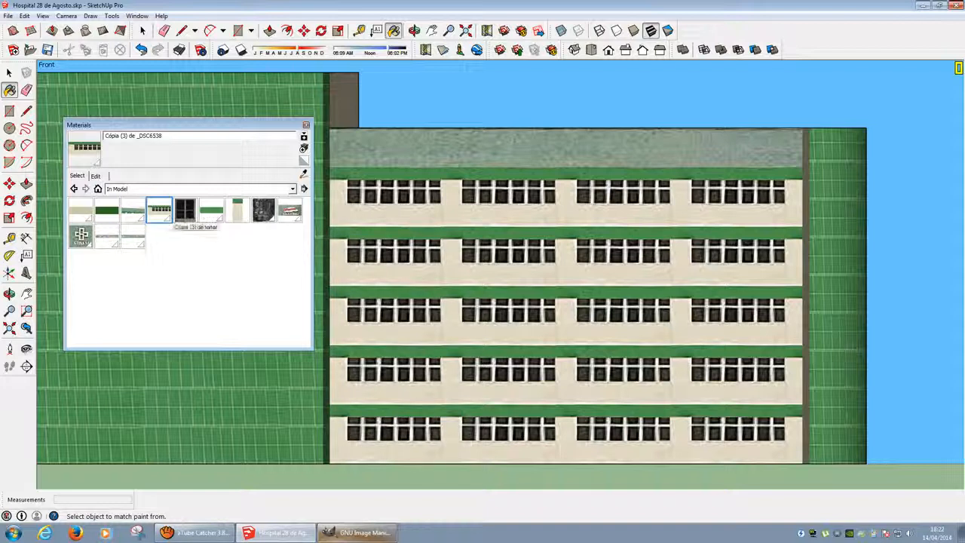
click(283, 125)
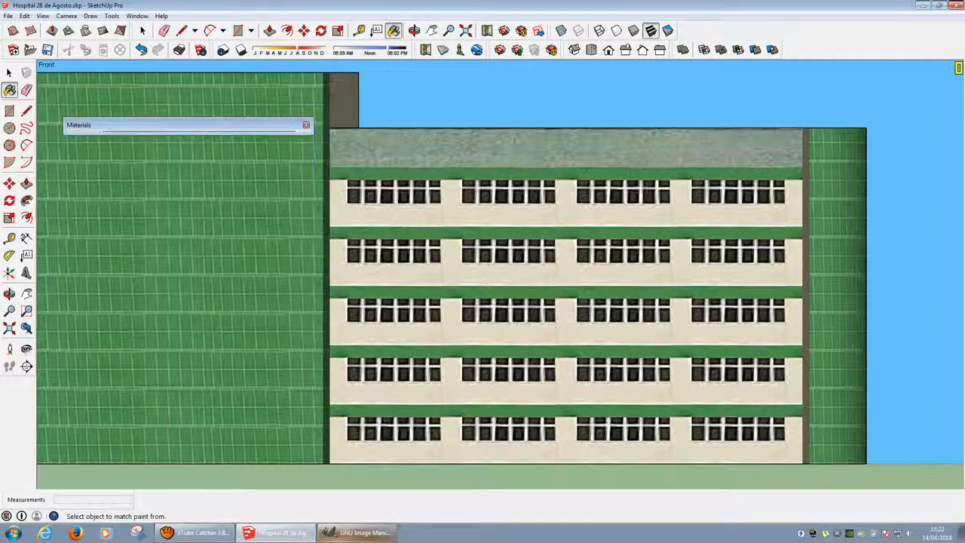
click(305, 124)
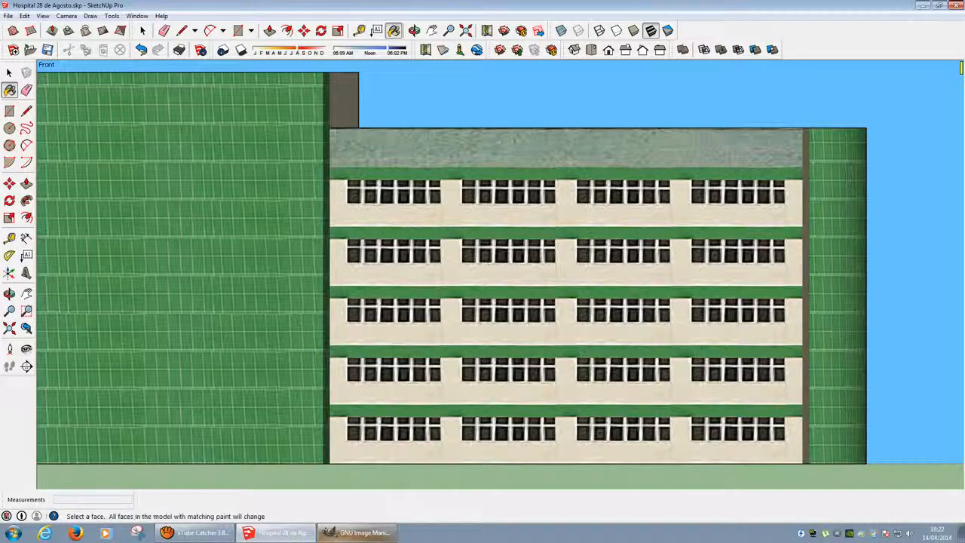
Frame the whole windowed wing, capture the screen, and paste the capture into GIMP as a new image
shift+middle_drag(633, 277, 554, 261)
scroll(553, 261, up, 1)
key(alt)
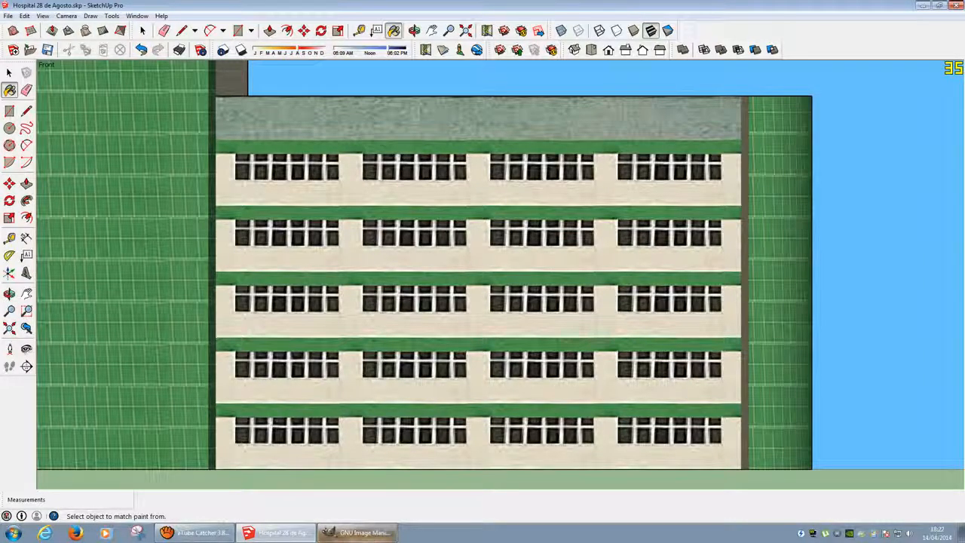
click(358, 532)
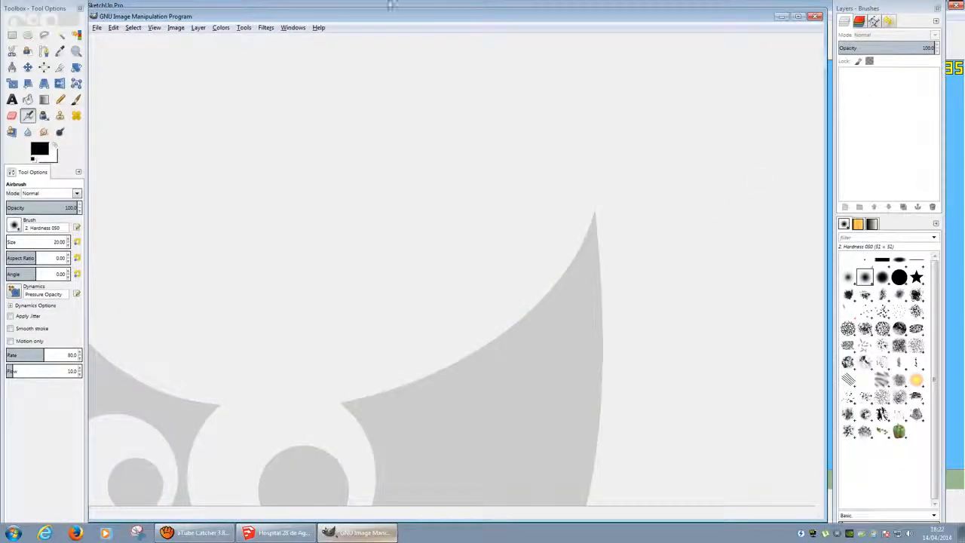
key(ctrl+shift+v)
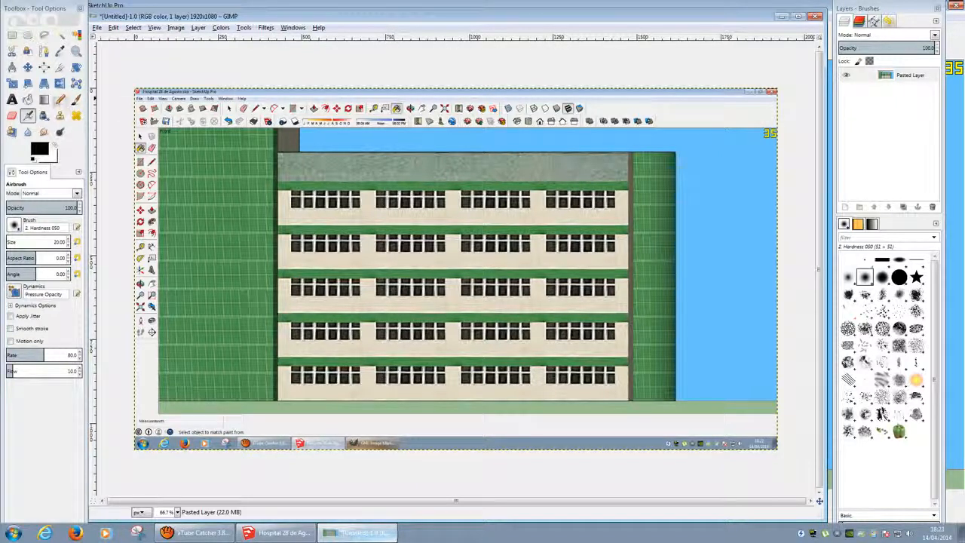
Erase everything left of the windowed facade with a rectangular selection whose edge lies at about x = 430 px
click(12, 35)
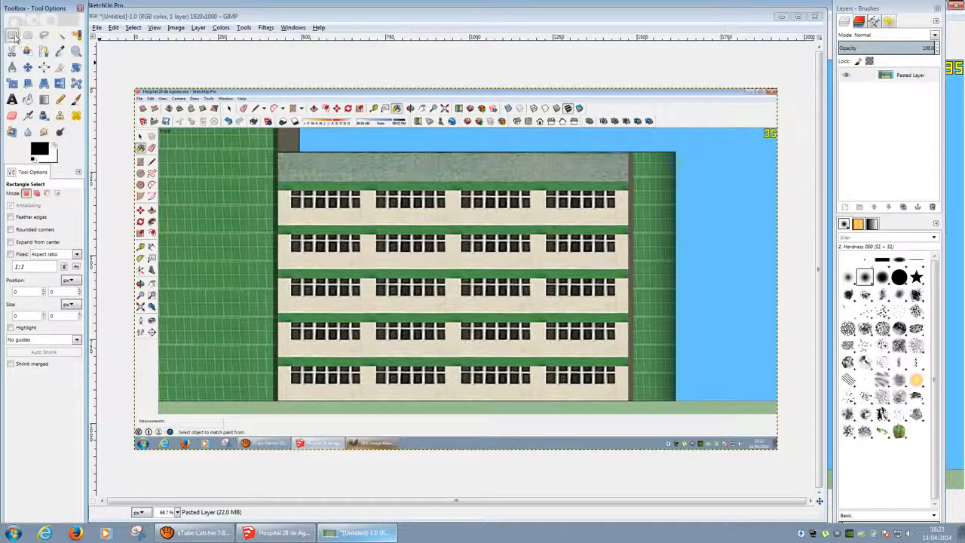
drag(114, 72, 283, 499)
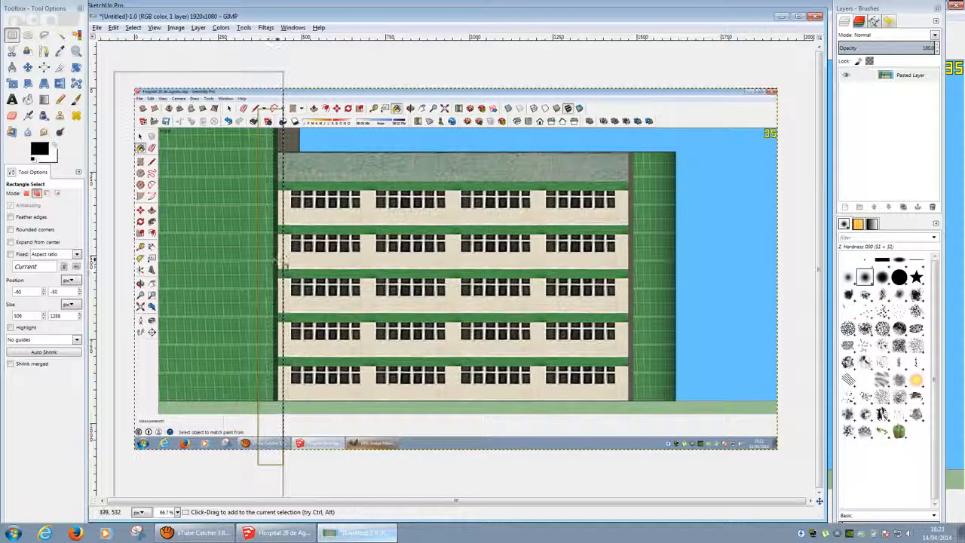
ctrl+scroll(275, 267, up, 4)
drag(357, 282, 292, 282)
key(Delete)
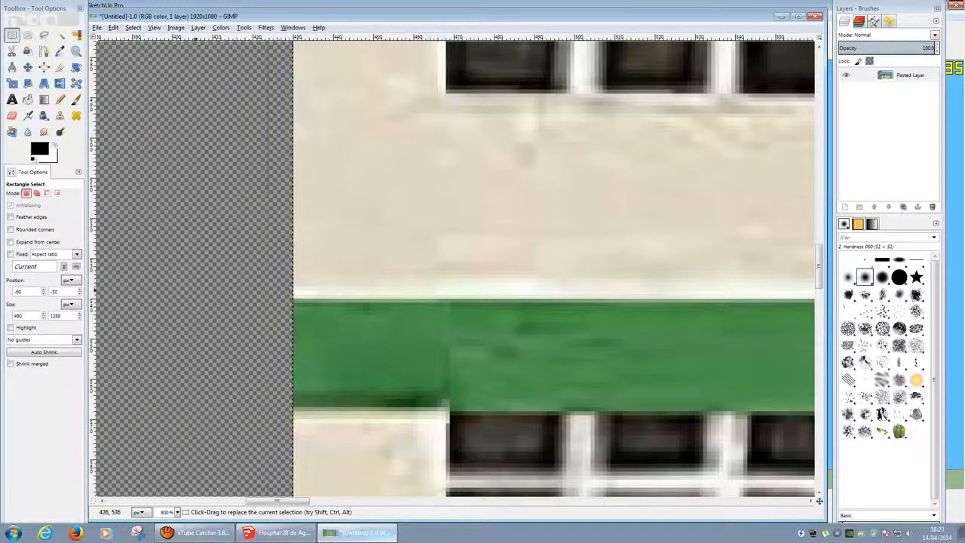
Erase everything right of the windowed facade, including the brown strip, with a rectangular selection starting at x = 1474 px
ctrl+scroll(280, 283, down, 11)
drag(605, 175, 502, 355)
ctrl+scroll(503, 356, up, 1)
ctrl+scroll(559, 230, up, 10)
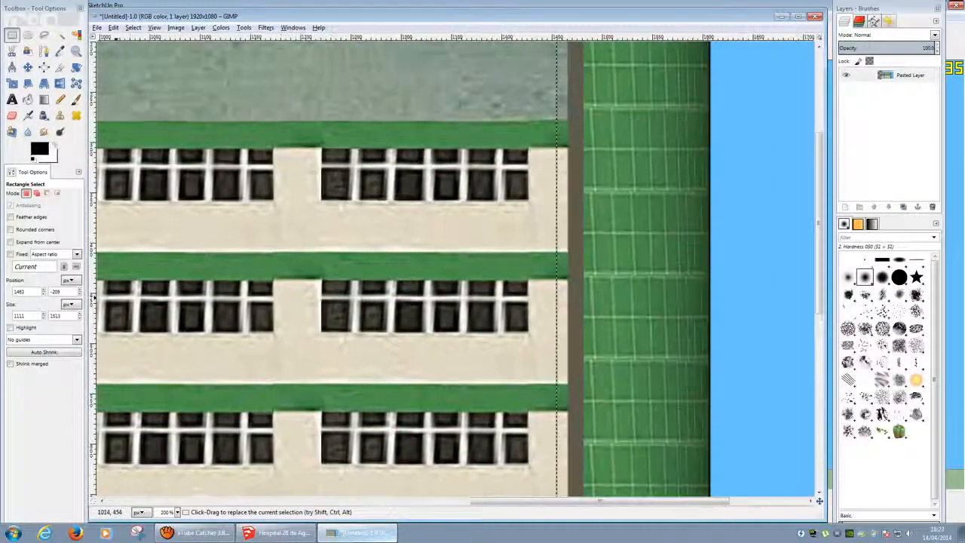
ctrl+scroll(473, 294, down, 6)
ctrl+scroll(473, 294, up, 10)
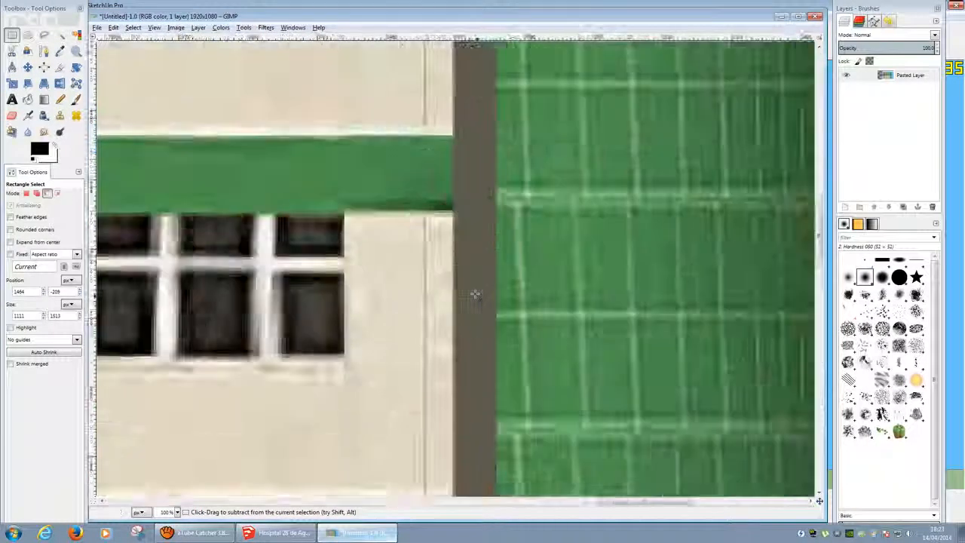
drag(233, 316, 355, 317)
key(Delete)
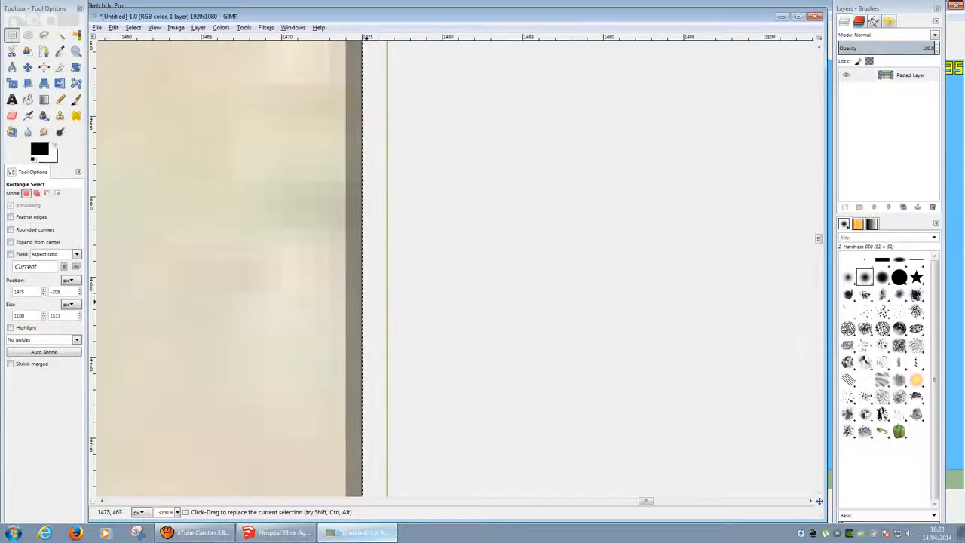
drag(430, 298, 414, 296)
key(Delete)
ctrl+scroll(427, 287, down, 14)
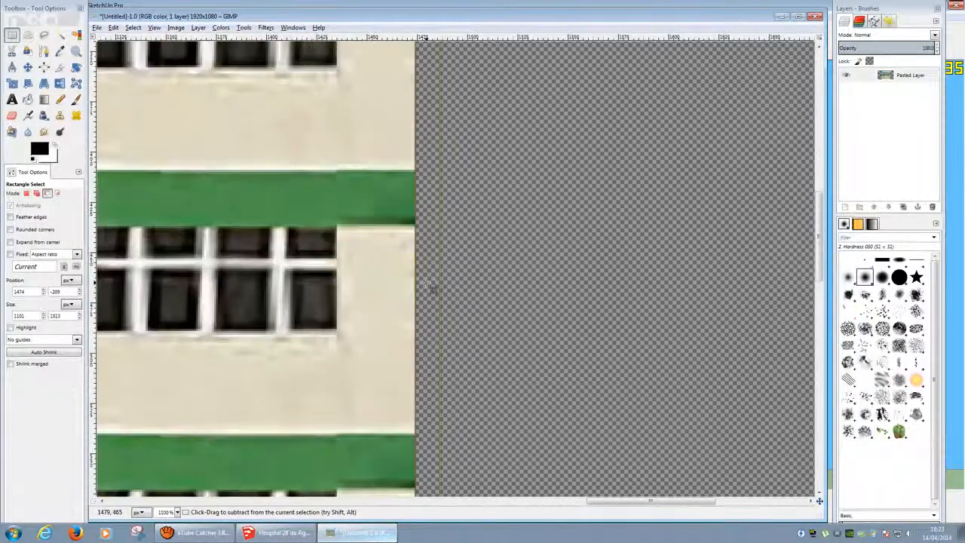
Erase the sky and black outline above the grey roof band with a rectangular selection ending at about y = 192 px
drag(304, 139, 600, 233)
ctrl+scroll(456, 249, down, 1)
ctrl+scroll(464, 190, up, 6)
ctrl+scroll(439, 284, up, 6)
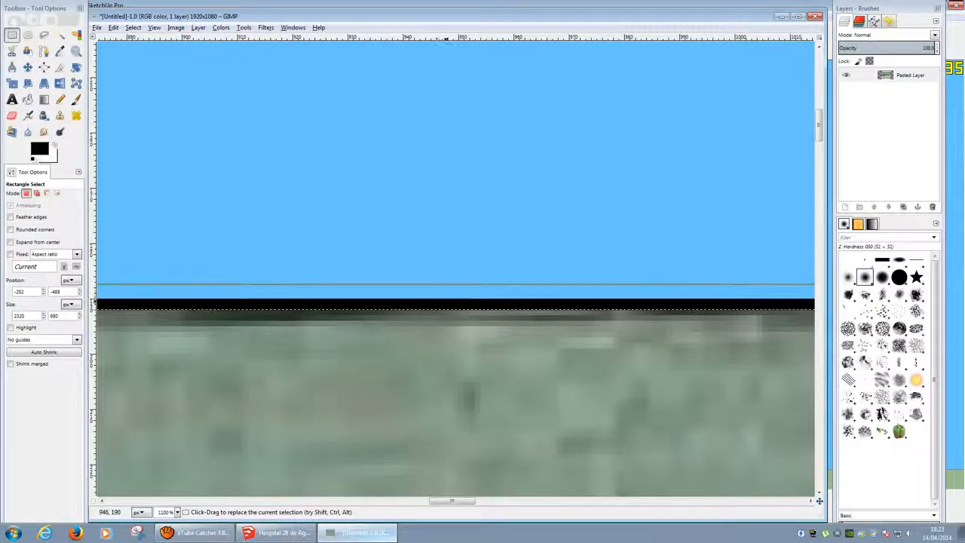
drag(446, 300, 447, 299)
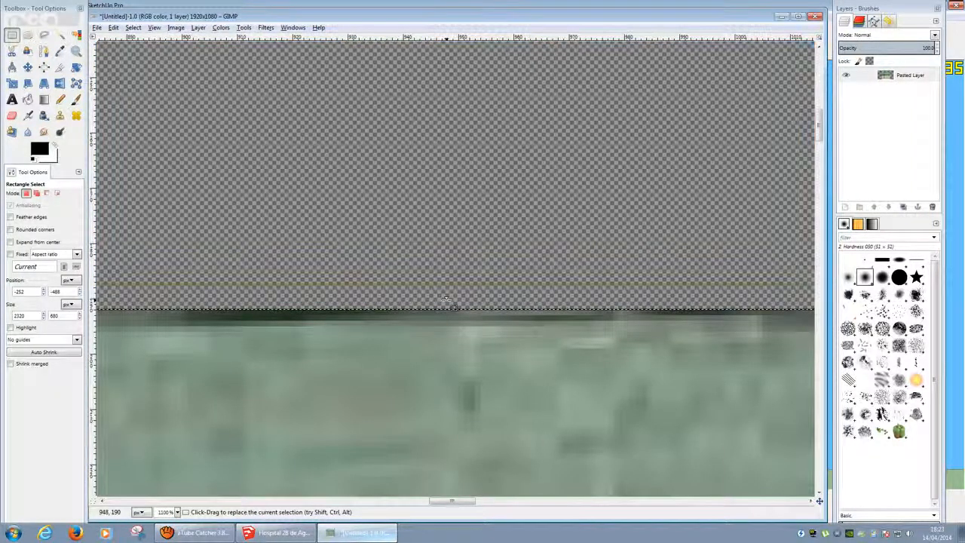
Erase the ground and captured interface below the facade with a rectangular selection starting at about y = 933 px
ctrl+scroll(437, 295, down, 12)
drag(421, 316, 506, 297)
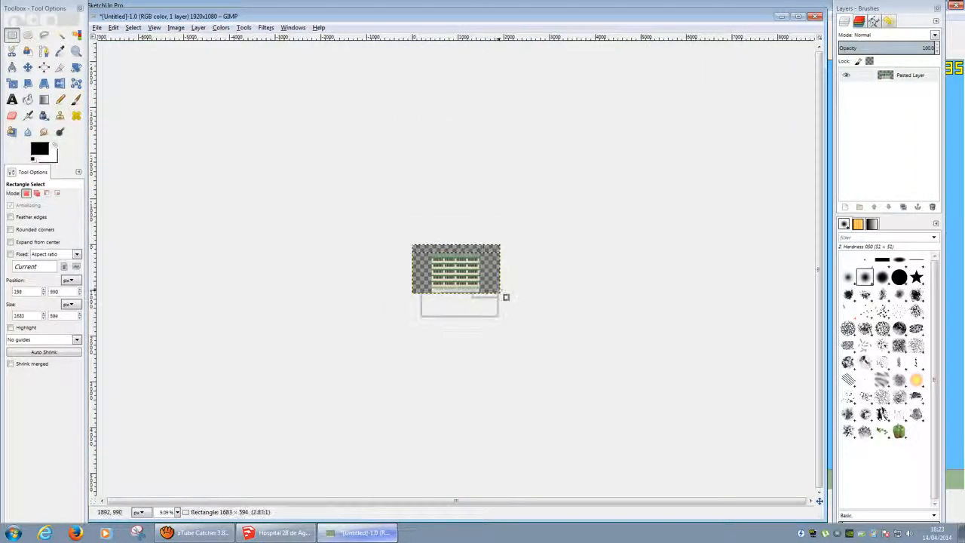
ctrl+scroll(486, 298, up, 8)
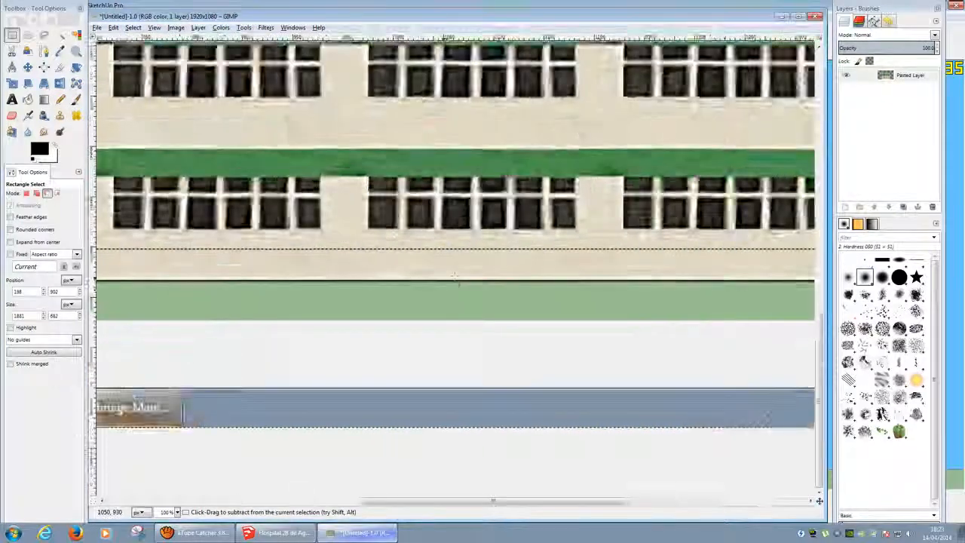
ctrl+scroll(454, 276, up, 4)
mouse_move(447, 265)
mouse_down()
mouse_move(452, 305)
mouse_move(440, 258)
mouse_up()
ctrl+scroll(442, 298, up, 5)
key(Delete)
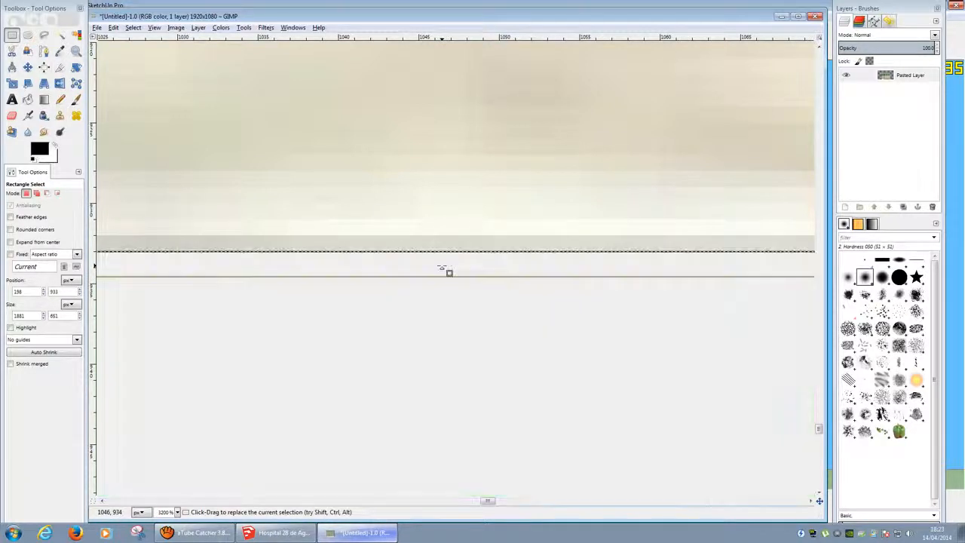
ctrl+scroll(446, 271, down, 2)
ctrl+scroll(446, 273, down, 10)
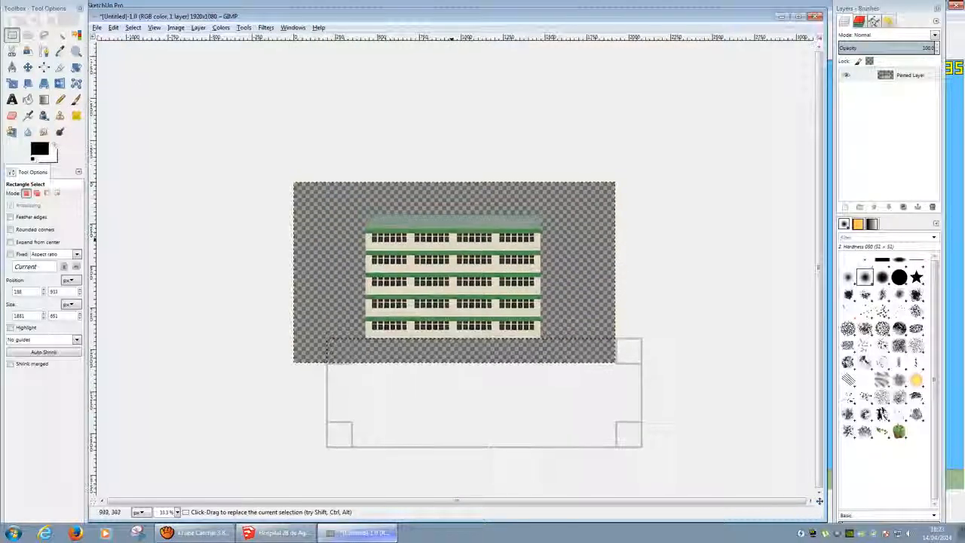
Erase the grey roof band above the uppermost green strip with a rectangular selection ending at about y = 279 px
drag(291, 157, 584, 237)
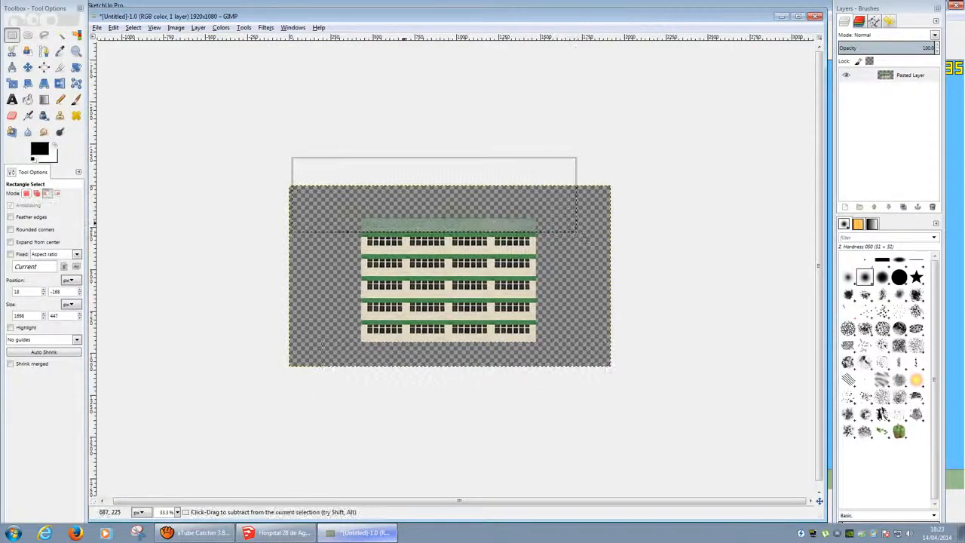
ctrl+scroll(437, 256, up, 3)
ctrl+scroll(441, 249, up, 10)
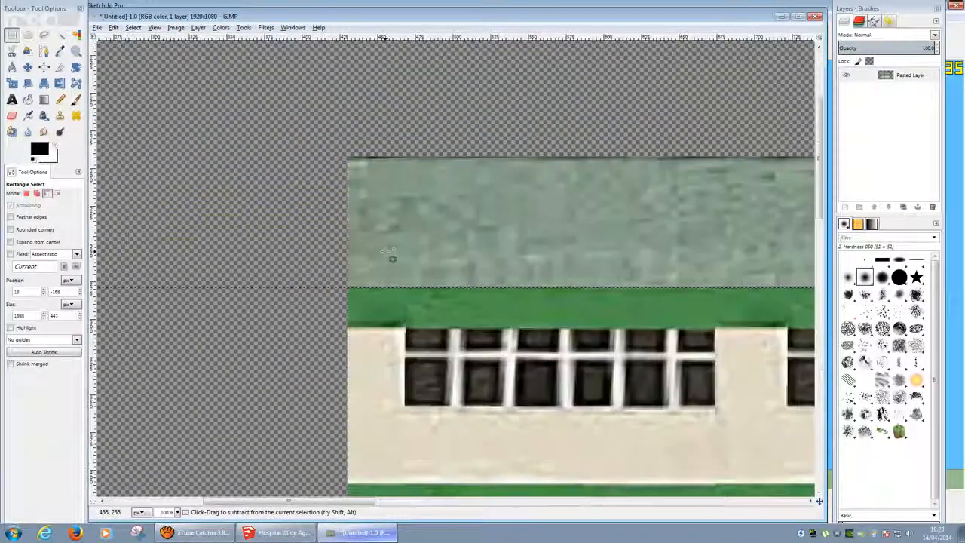
ctrl+scroll(350, 389, up, 1)
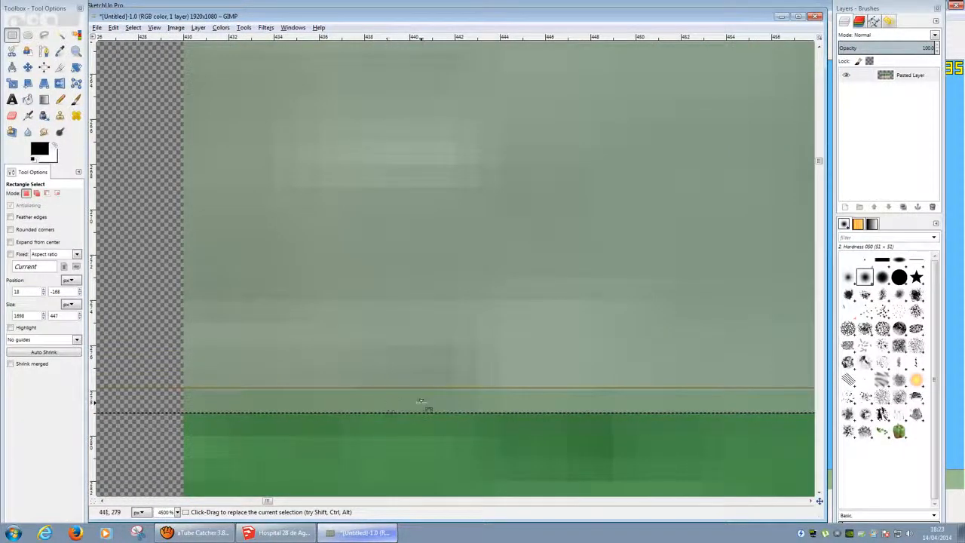
ctrl+scroll(423, 405, down, 10)
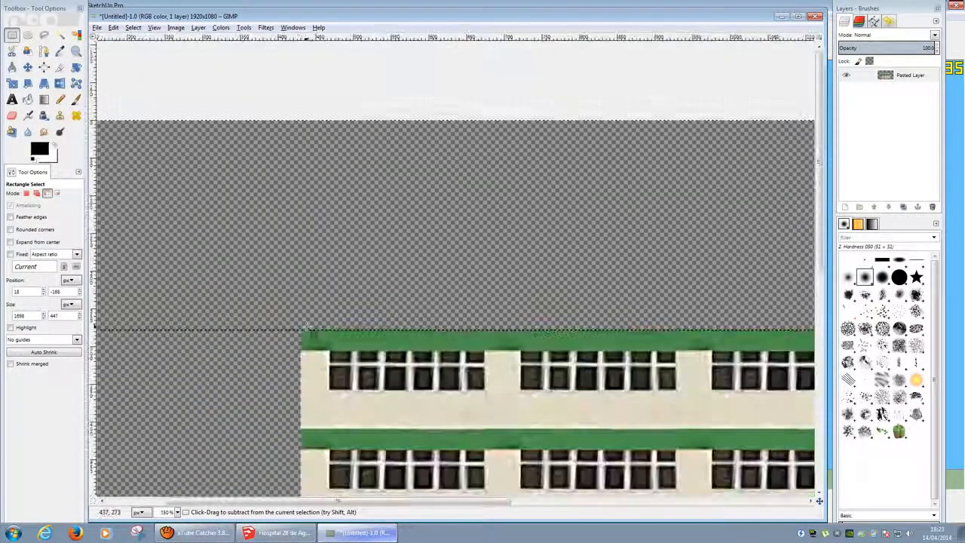
ctrl+scroll(308, 327, down, 5)
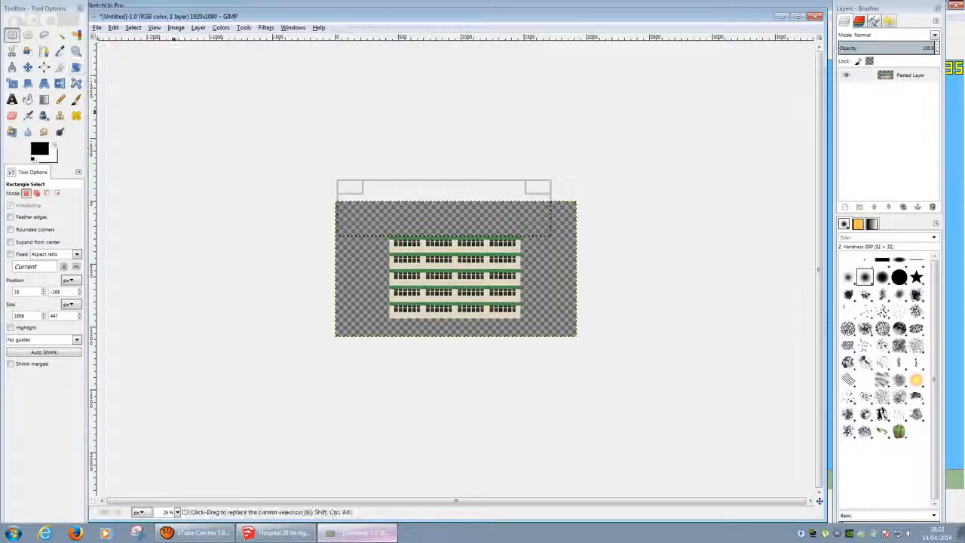
ctrl+scroll(453, 266, up, 3)
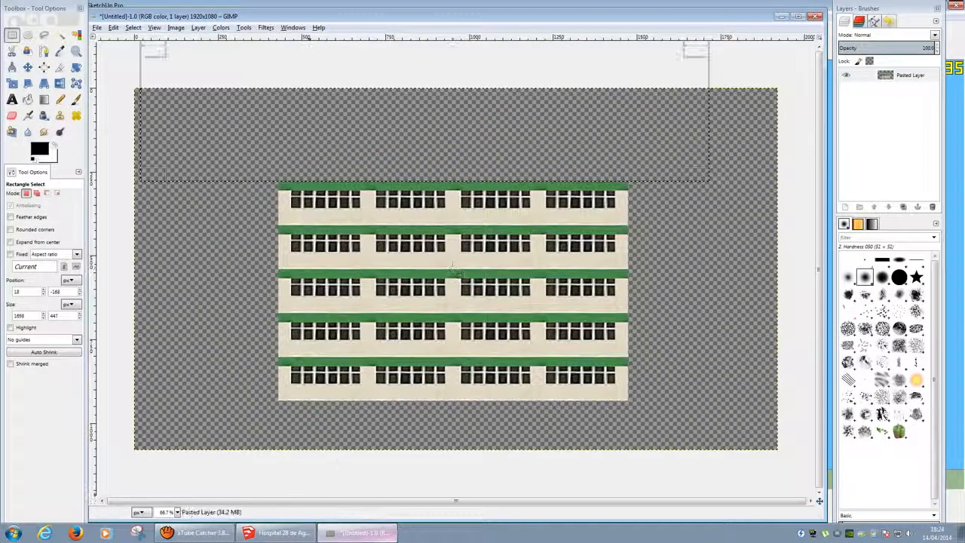
Select the area around the isolated facade and move the layer so the facade's upper-left corner meets the canvas corner
key(alt+Tab)
key(alt+Tab)
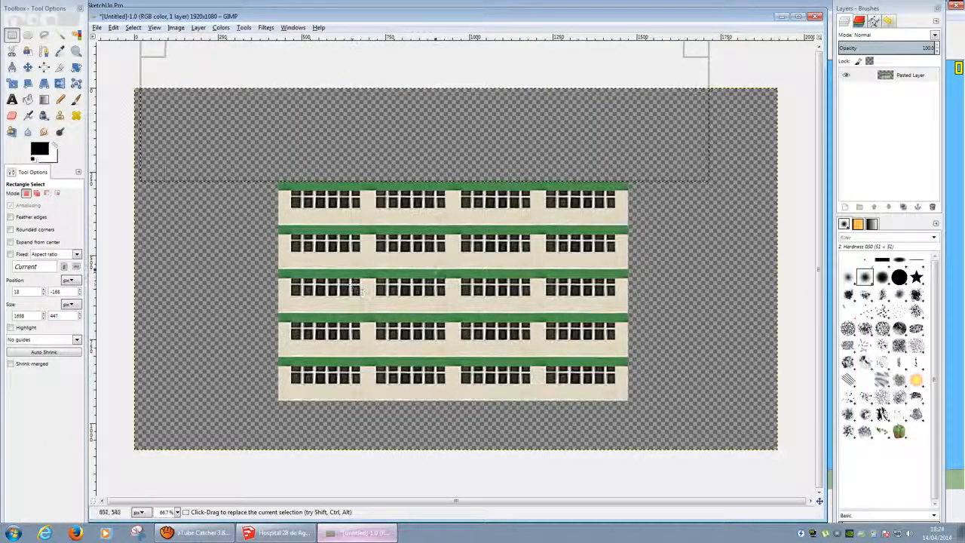
drag(228, 452, 688, 161)
key(m)
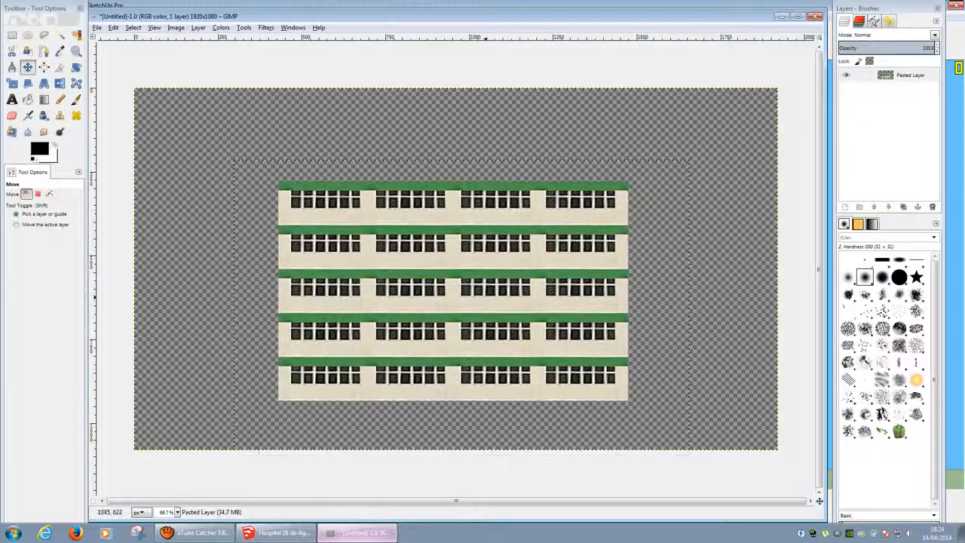
drag(487, 304, 346, 207)
click(49, 193)
ctrl+scroll(132, 87, up, 2)
ctrl+scroll(132, 87, up, 8)
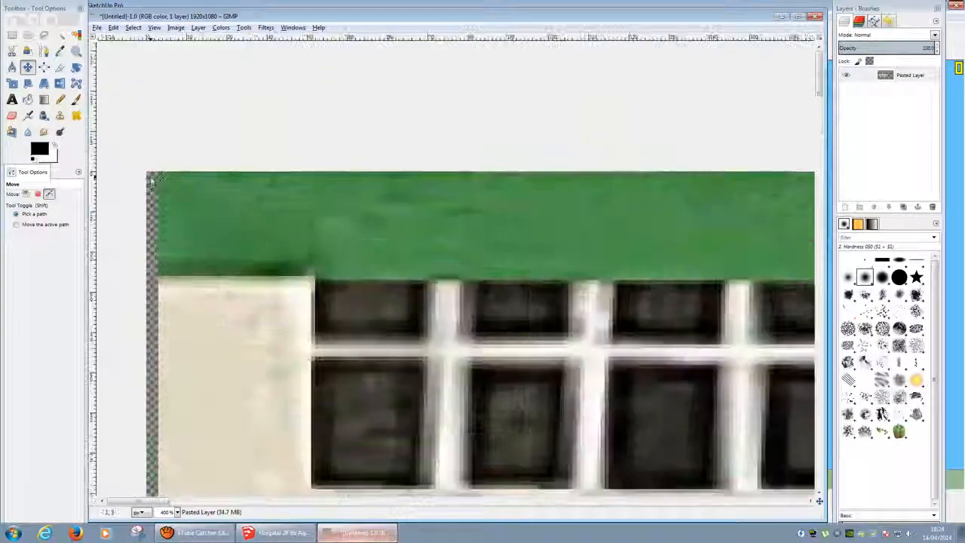
drag(264, 194, 226, 195)
ctrl+scroll(224, 196, down, 12)
ctrl+scroll(415, 220, up, 2)
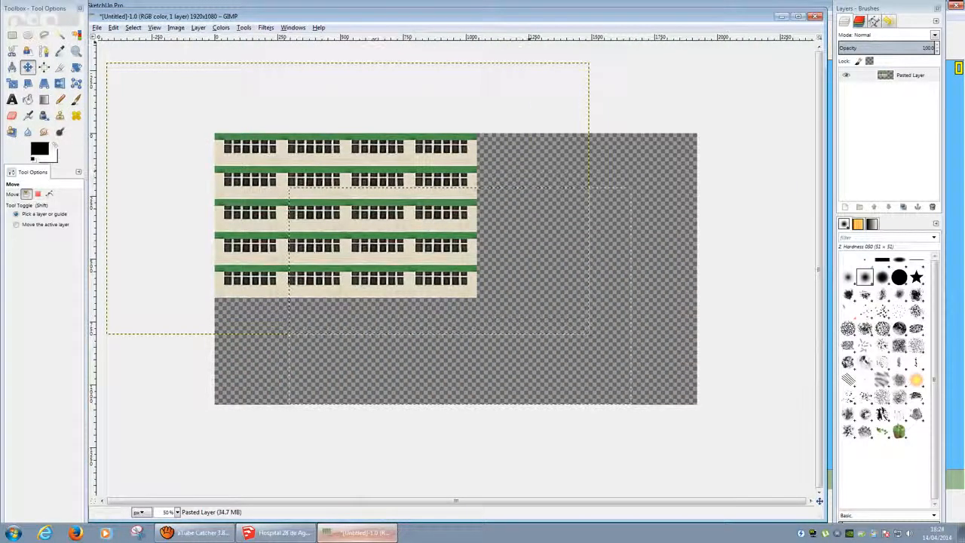
Switch to the SketchUp model and examine the hospital buildings from several sides, ending close to the green central tower
click(280, 533)
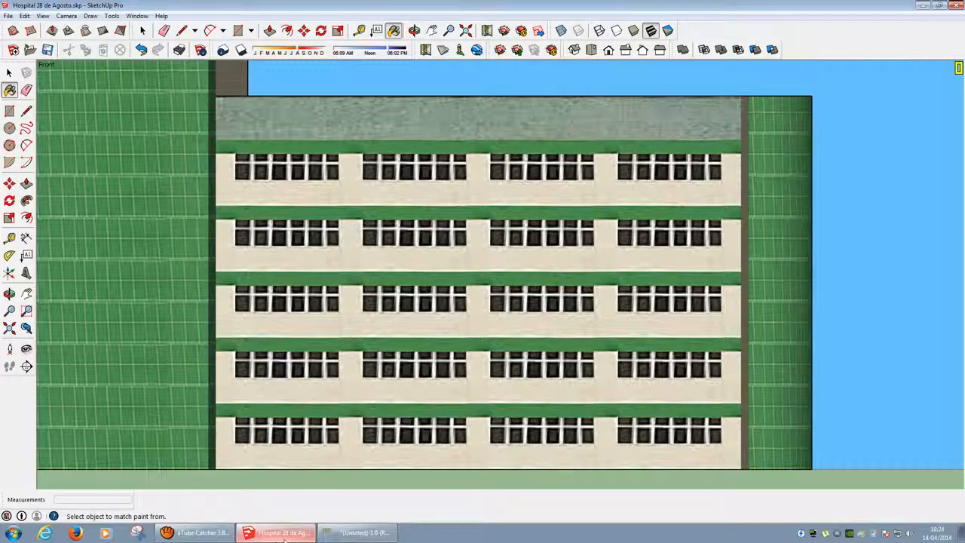
scroll(453, 371, down, 5)
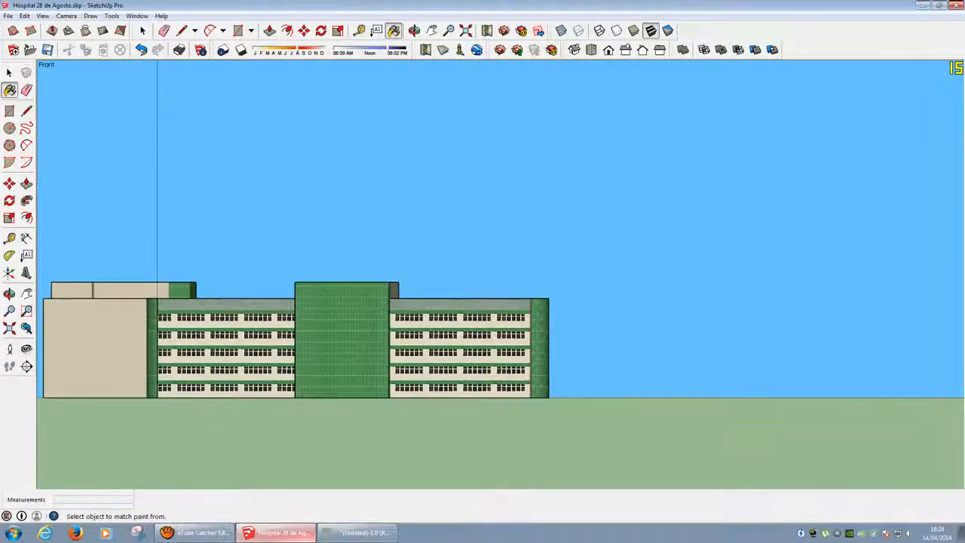
middle_drag(332, 339, 336, 362)
scroll(330, 397, up, 3)
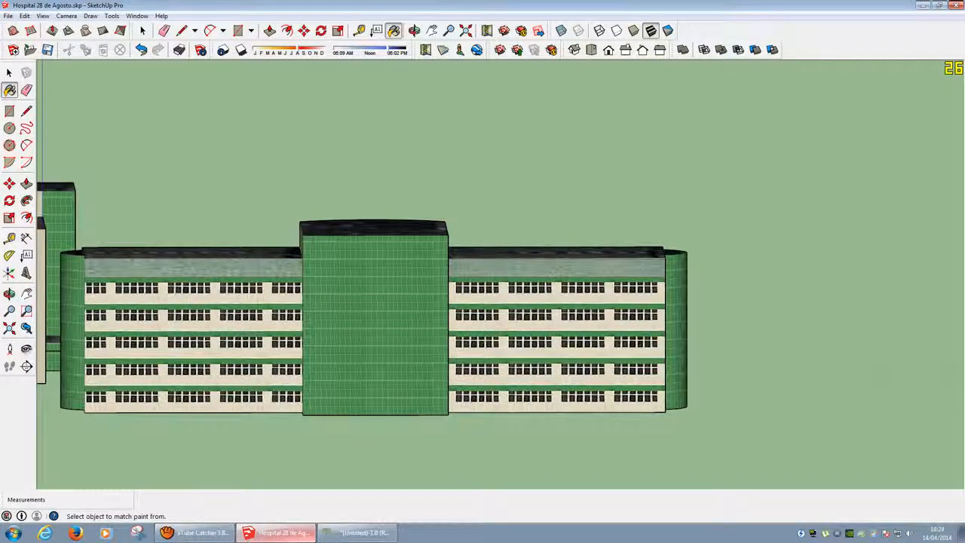
key(space)
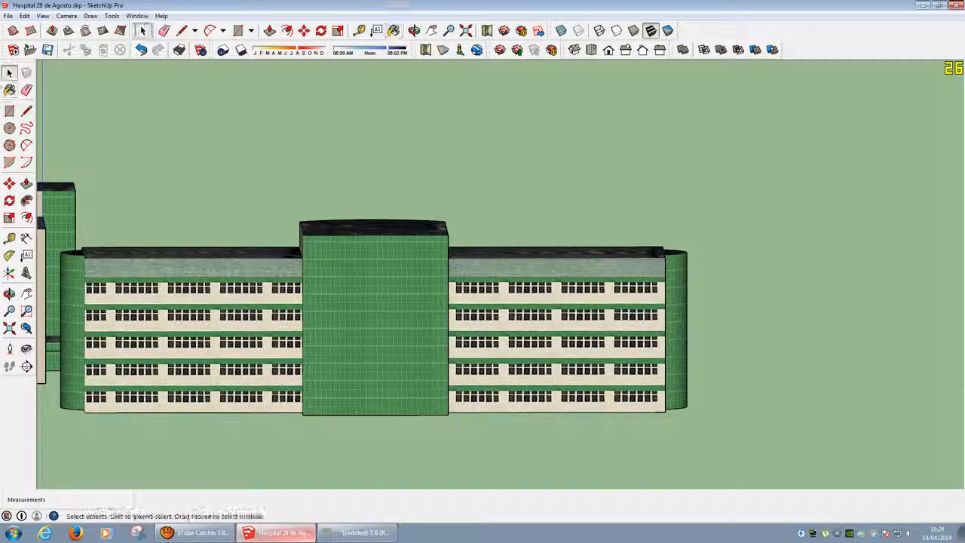
scroll(375, 358, up, 2)
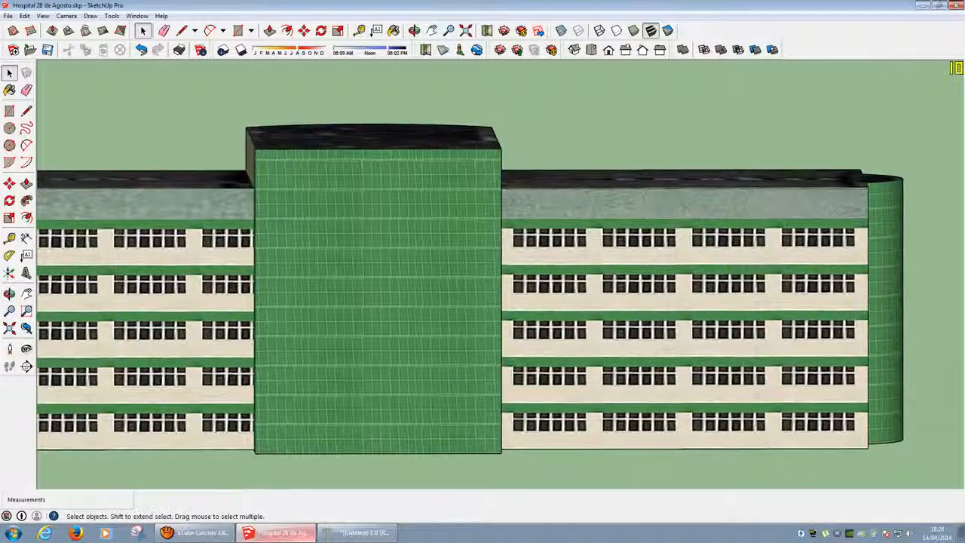
middle_drag(375, 359, 565, 372)
middle_drag(457, 333, 189, 331)
middle_drag(565, 233, 340, 252)
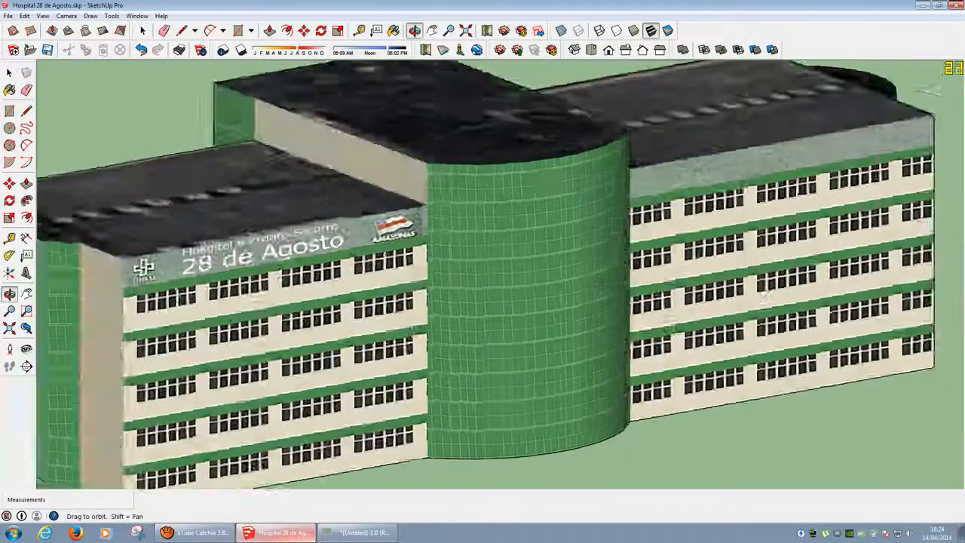
scroll(341, 252, down, 5)
middle_drag(428, 297, 226, 286)
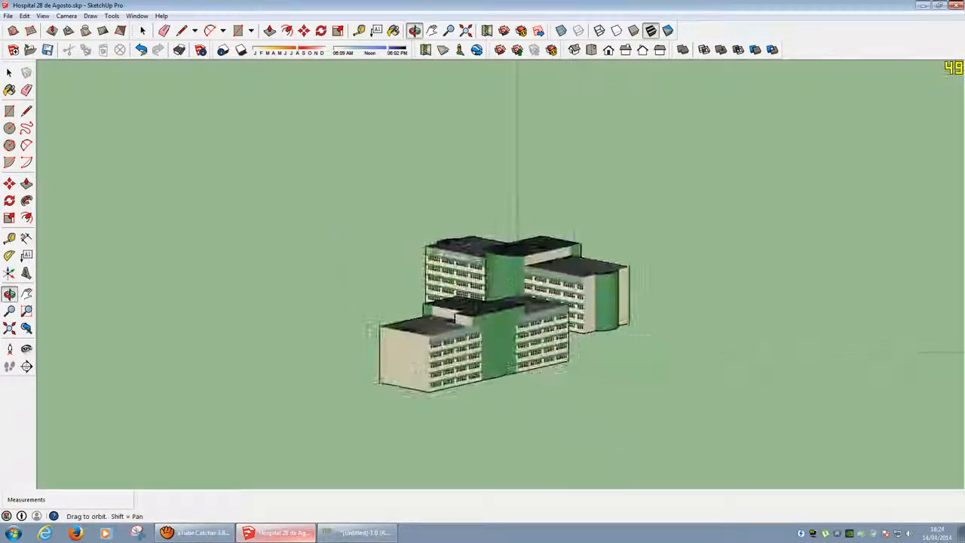
middle_drag(482, 309, 264, 282)
scroll(535, 312, up, 8)
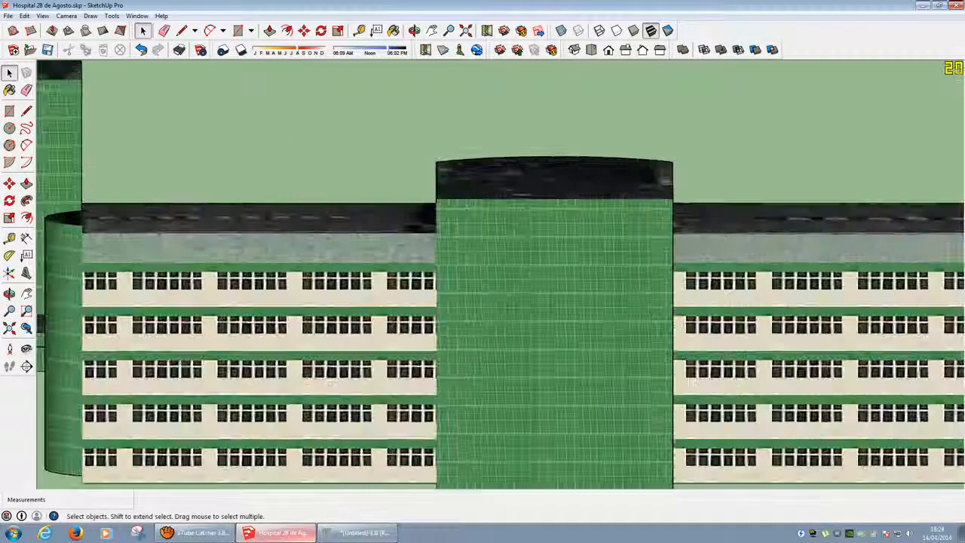
Open the texture image of the in-model material Cópia (4) de _DSC6538 in the external viewer
key(b)
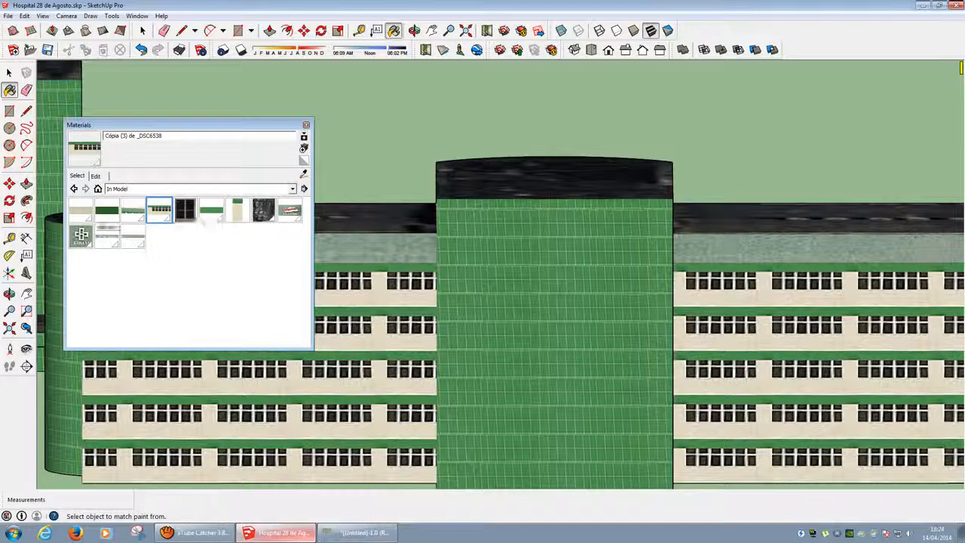
click(209, 211)
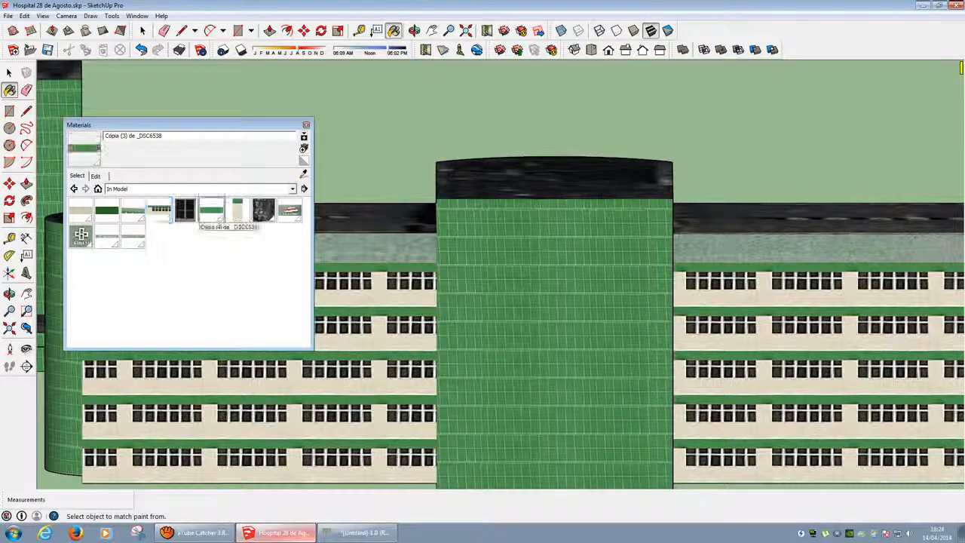
right_click(204, 215)
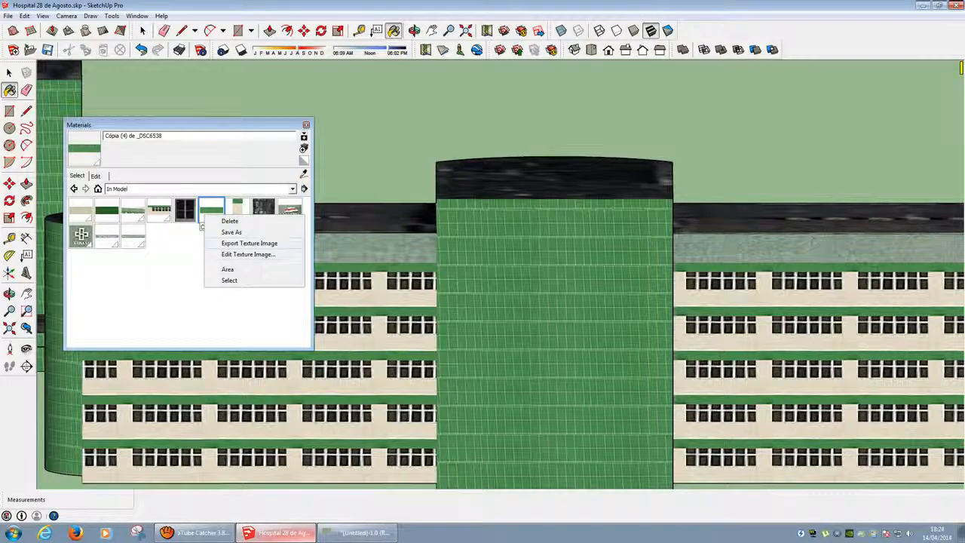
click(248, 254)
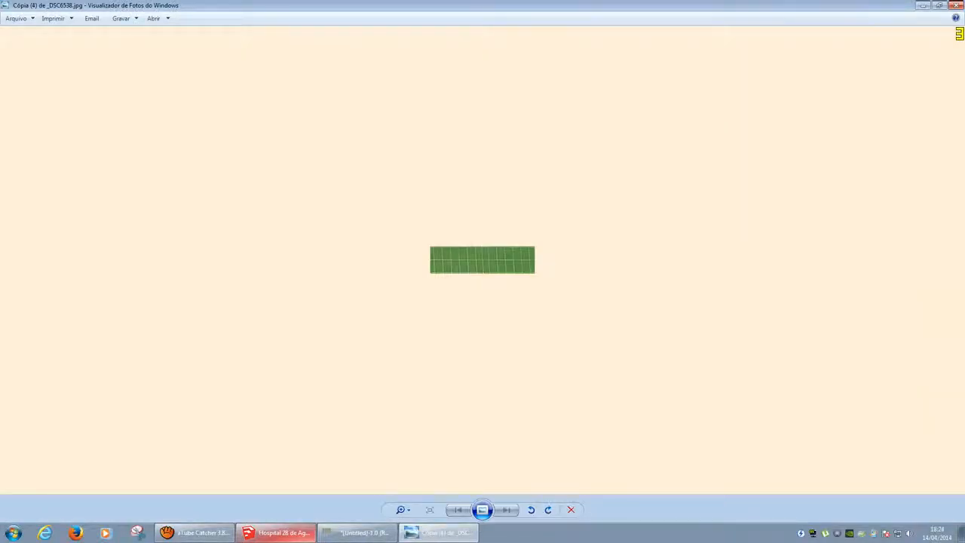
Close the external texture image viewer and the Materials dialog
key(alt+F4)
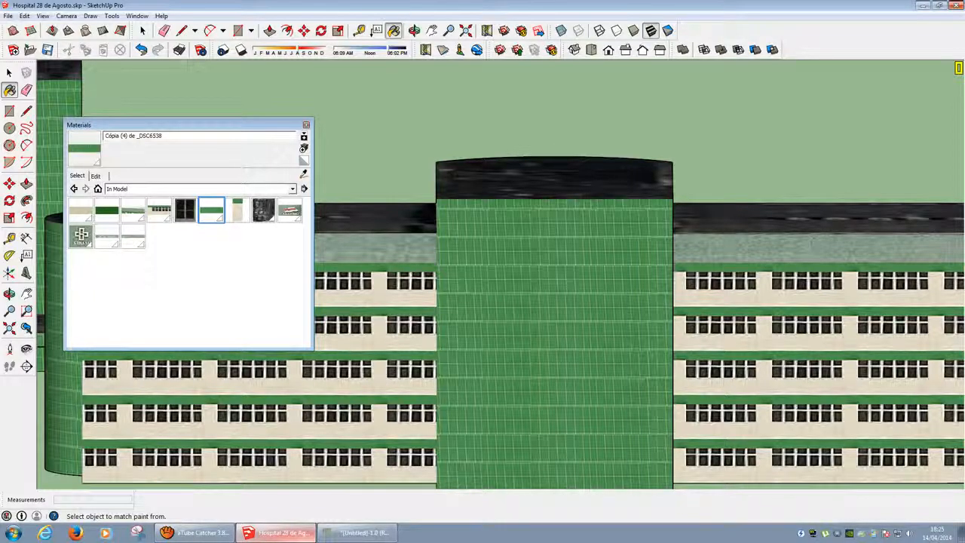
shift+middle_drag(528, 316, 467, 276)
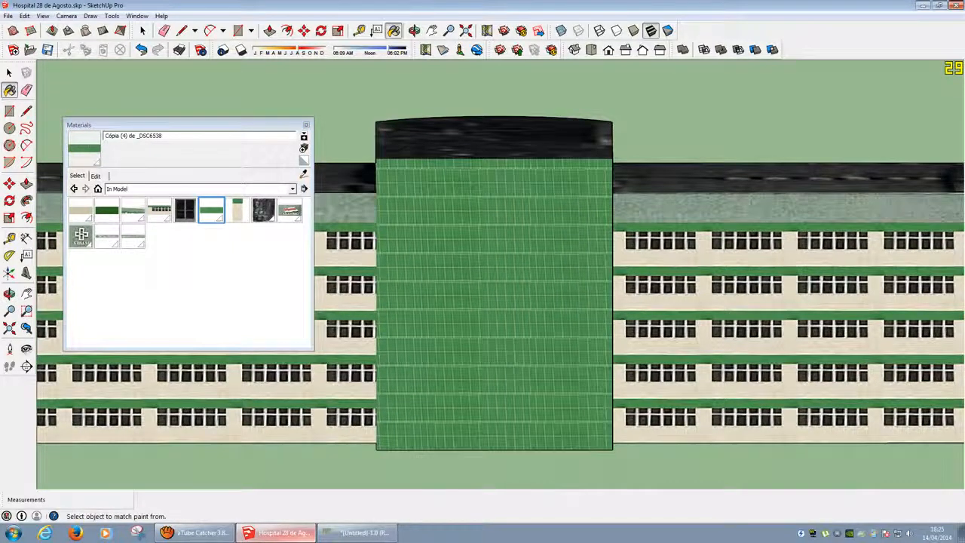
scroll(360, 284, down, 1)
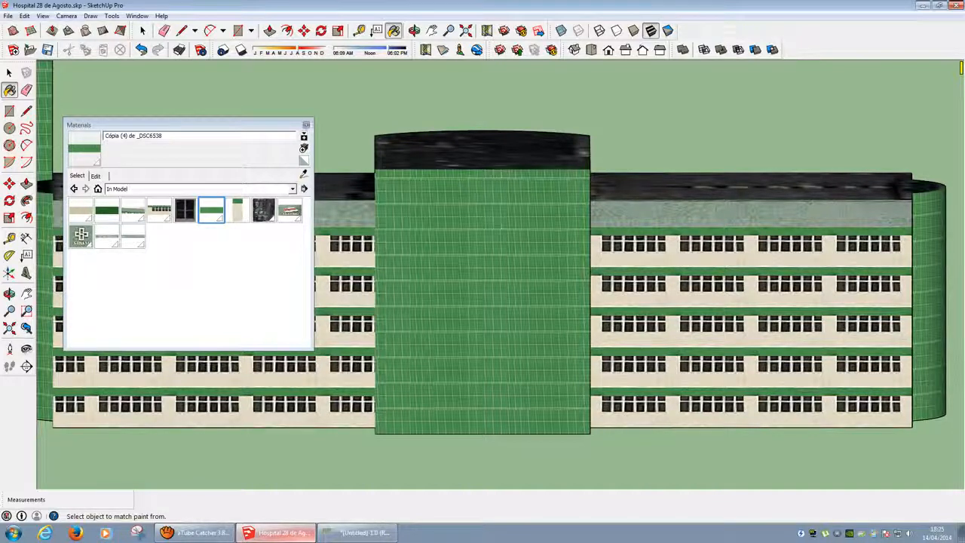
click(306, 125)
Examine the hospital buildings from several sides, ending on the facade with the wide green block above its central tower
scroll(318, 179, down, 8)
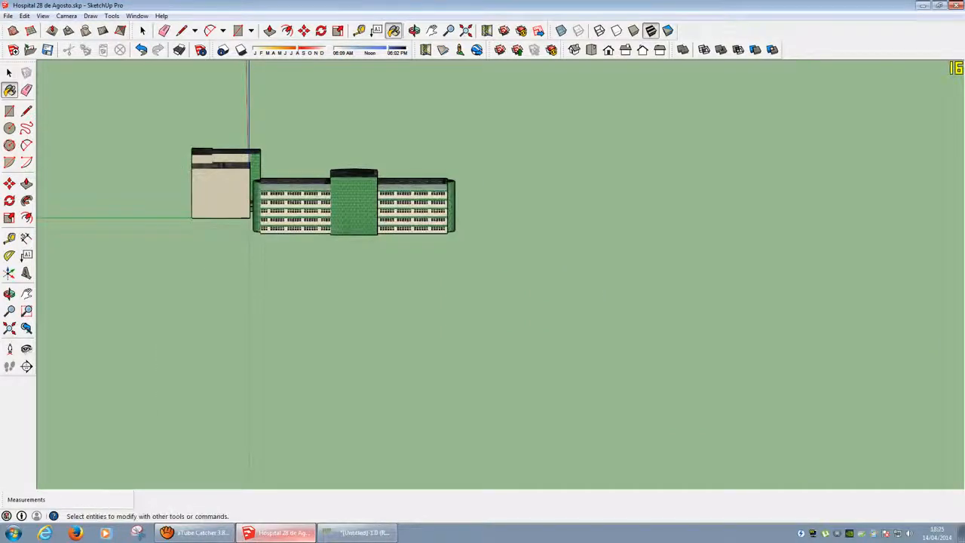
key(space)
middle_drag(324, 196, 287, 189)
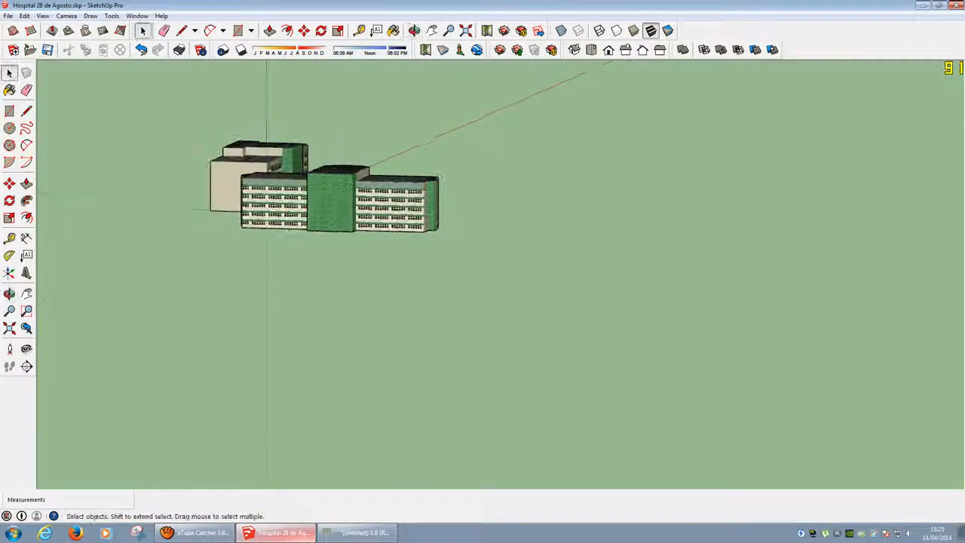
scroll(337, 192, up, 5)
middle_drag(338, 211, 678, 288)
scroll(425, 286, down, 3)
scroll(447, 288, up, 4)
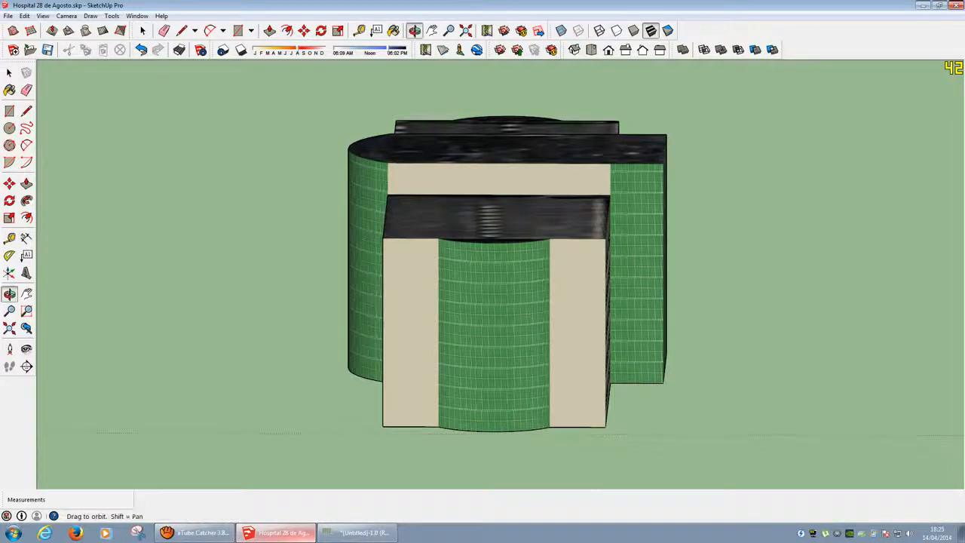
middle_drag(497, 271, 633, 256)
middle_drag(668, 309, 890, 302)
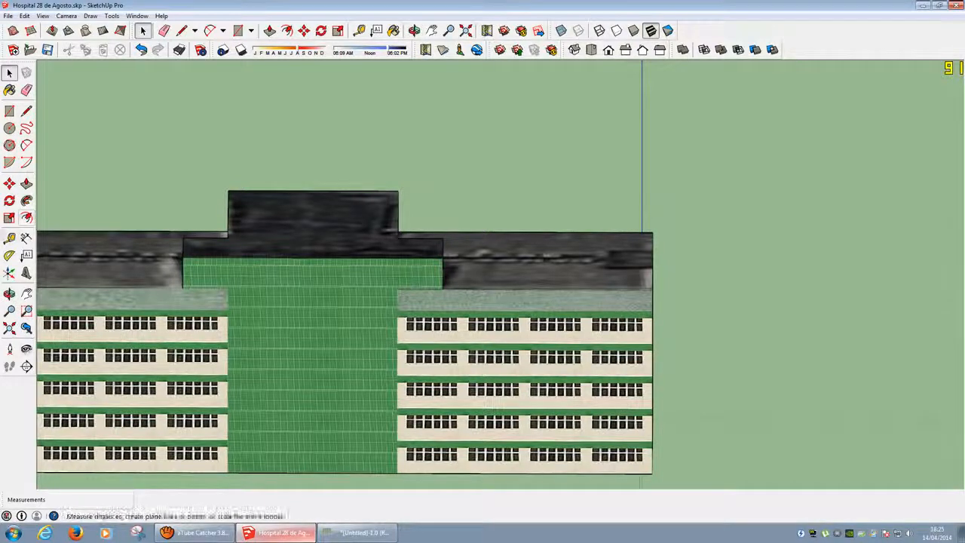
Measure the width of the overhanging green block at the head of the central tower
click(9, 238)
click(182, 276)
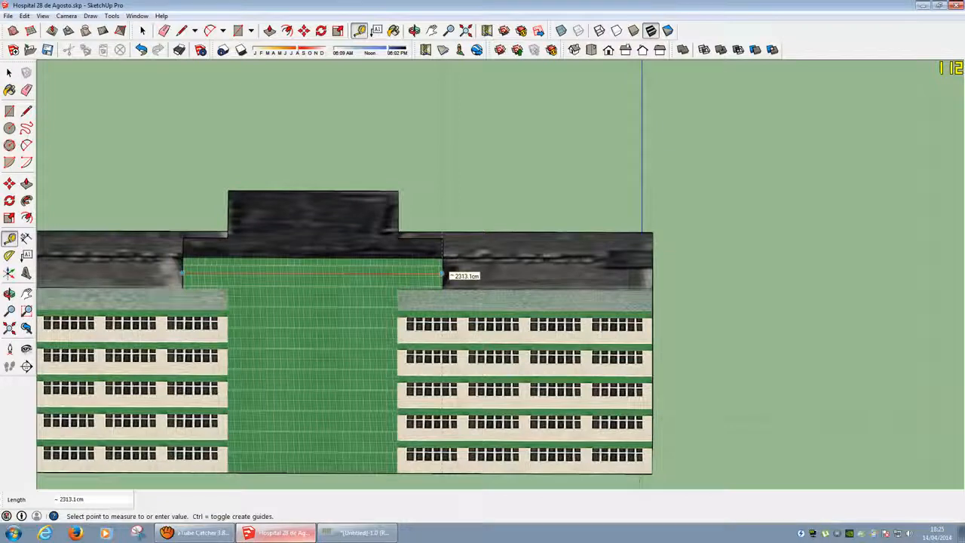
click(443, 276)
key(space)
Draw 1700 cm vertical lines from both lower corners of the overhanging green block down to the facade's base
middle_drag(443, 275, 452, 214)
scroll(243, 279, up, 1)
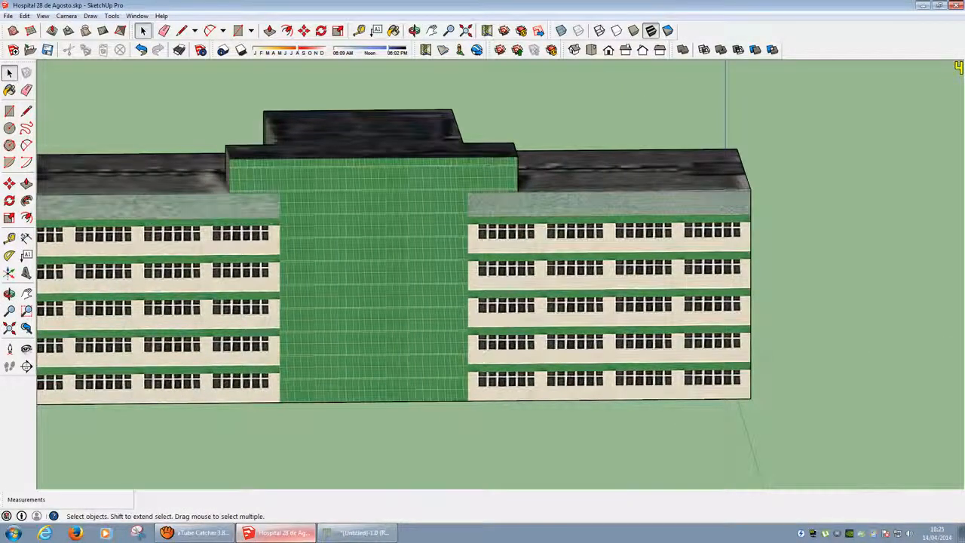
scroll(524, 368, up, 1)
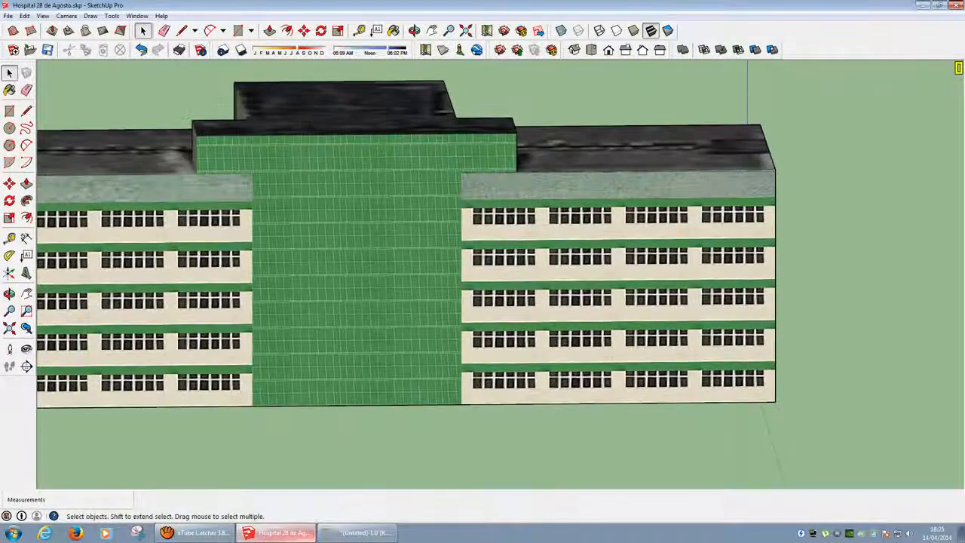
key(l)
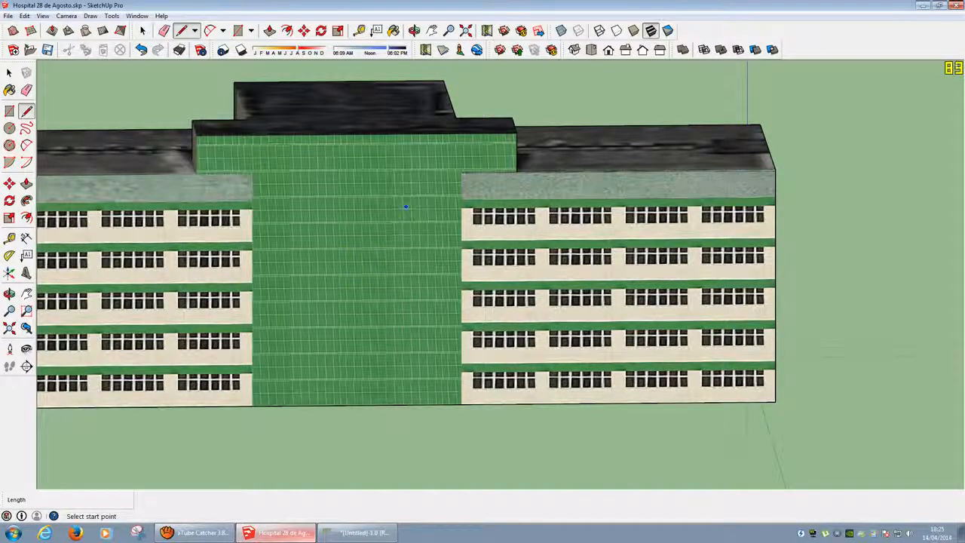
key(space)
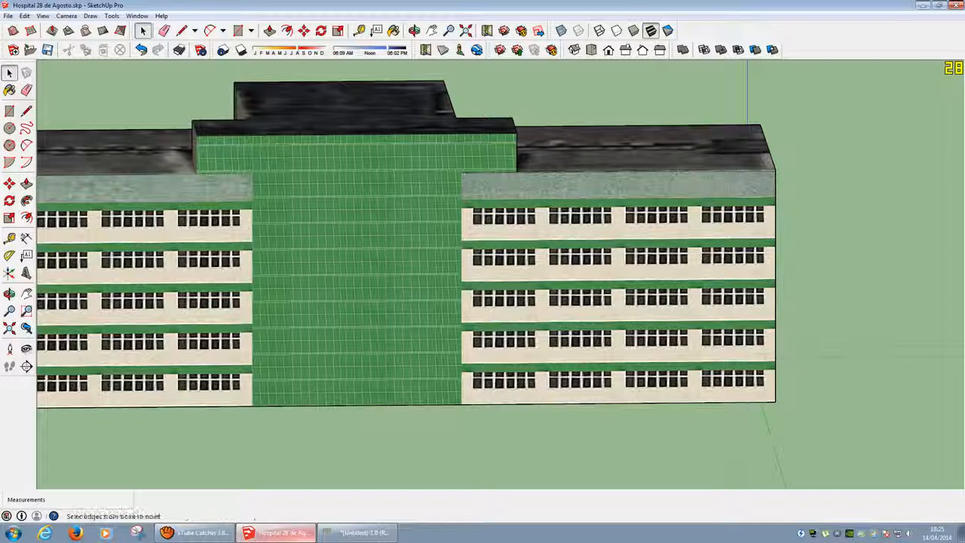
click(181, 30)
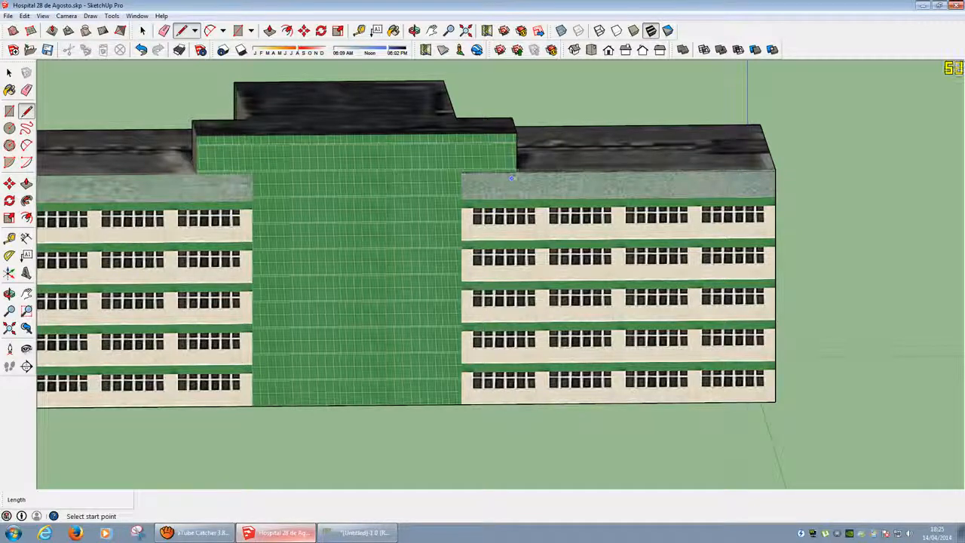
click(517, 173)
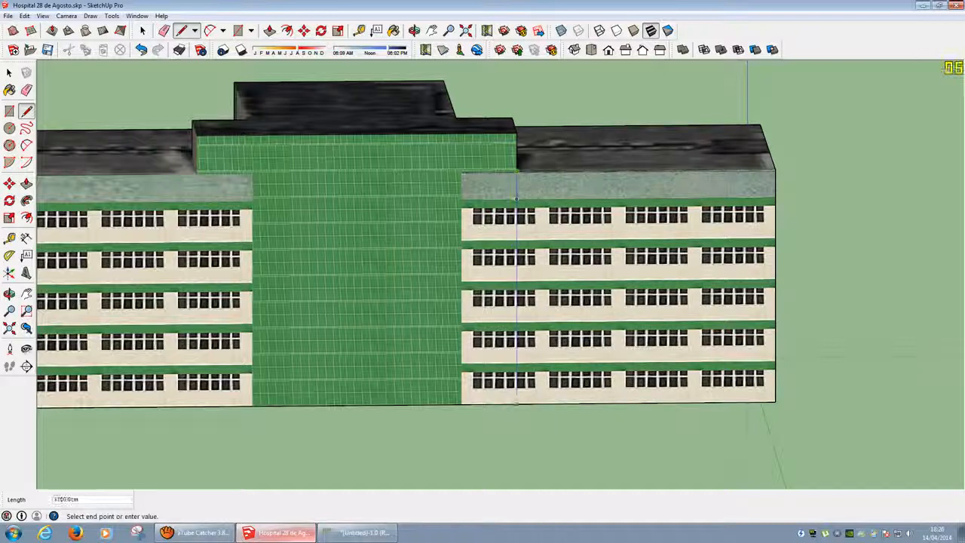
middle_drag(511, 390, 512, 316)
middle_drag(86, 100, 47, 172)
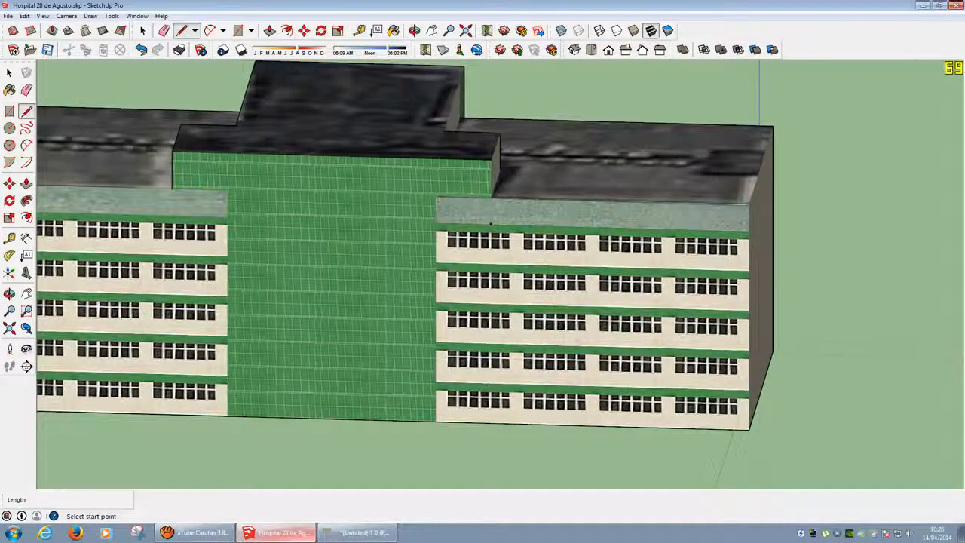
scroll(338, 259, up, 1)
middle_drag(506, 226, 599, 211)
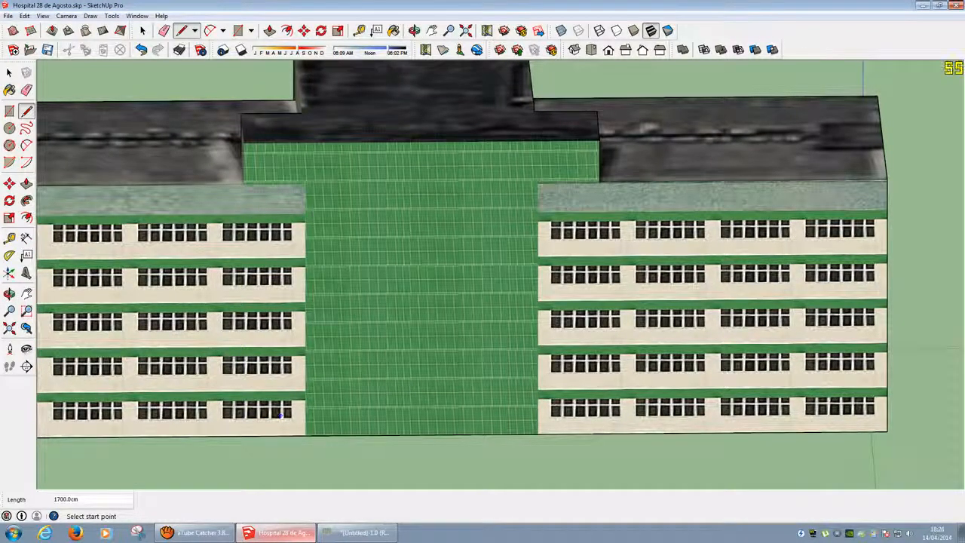
Turn on the Edges display in the edge style
key(alt+e)
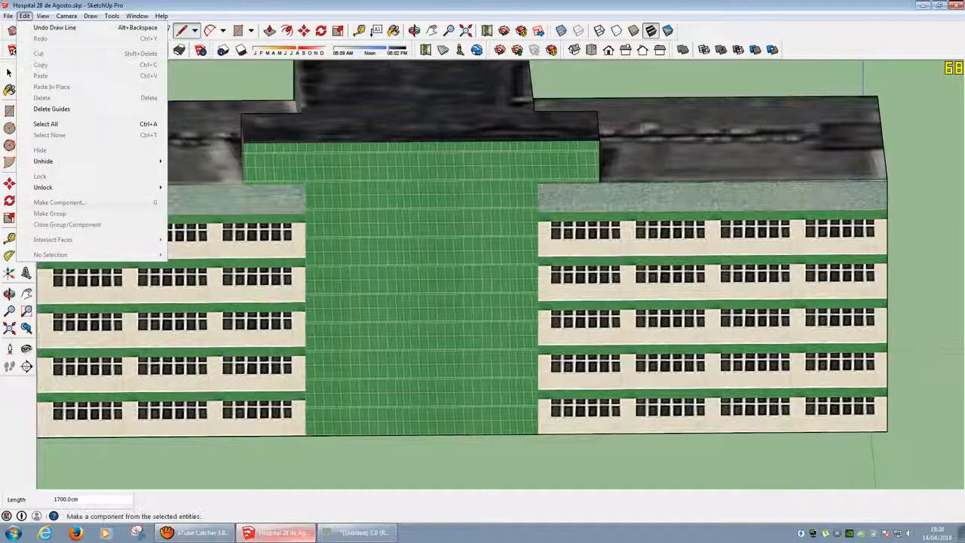
mouse_move(43, 16)
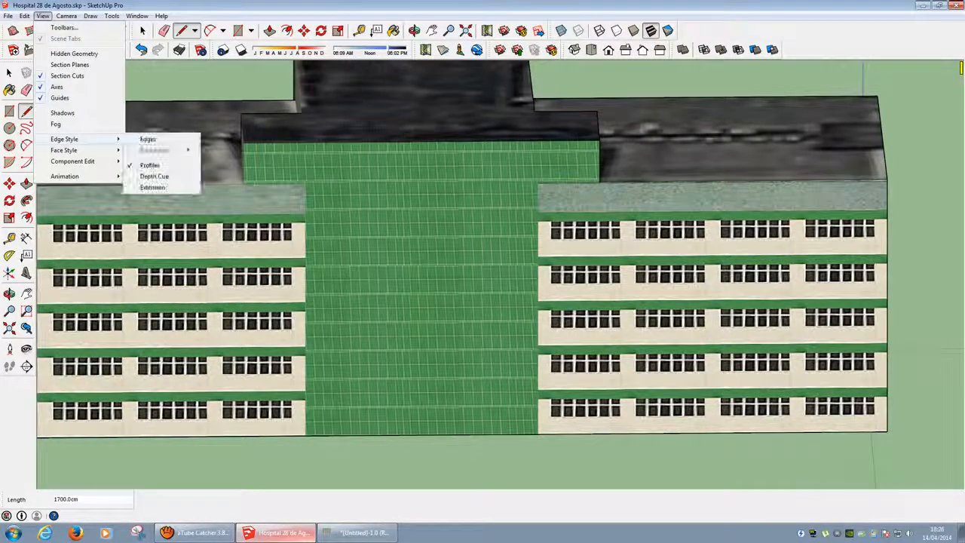
click(145, 150)
key(space)
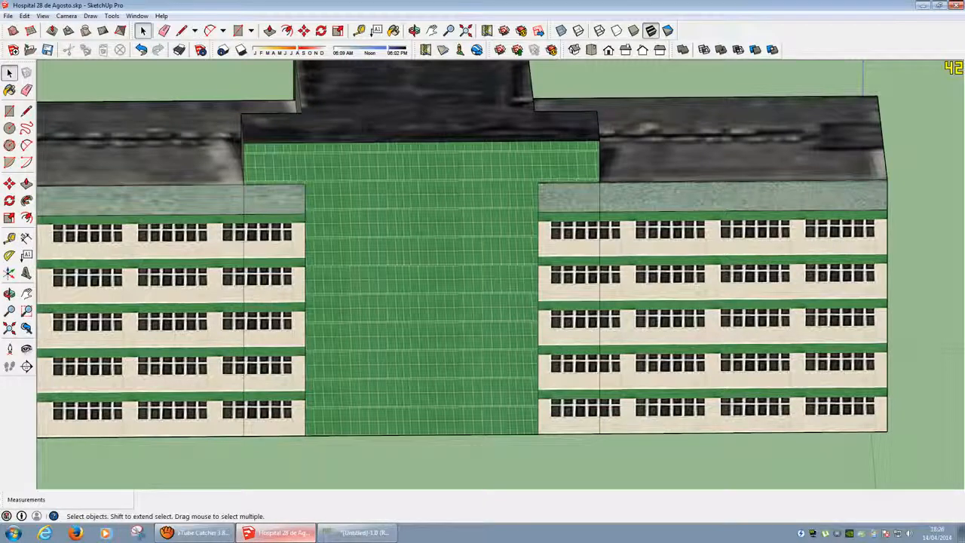
Try to delete the short edge between the green tower and the grey band, and undo the deletion
click(539, 200)
scroll(558, 193, up, 3)
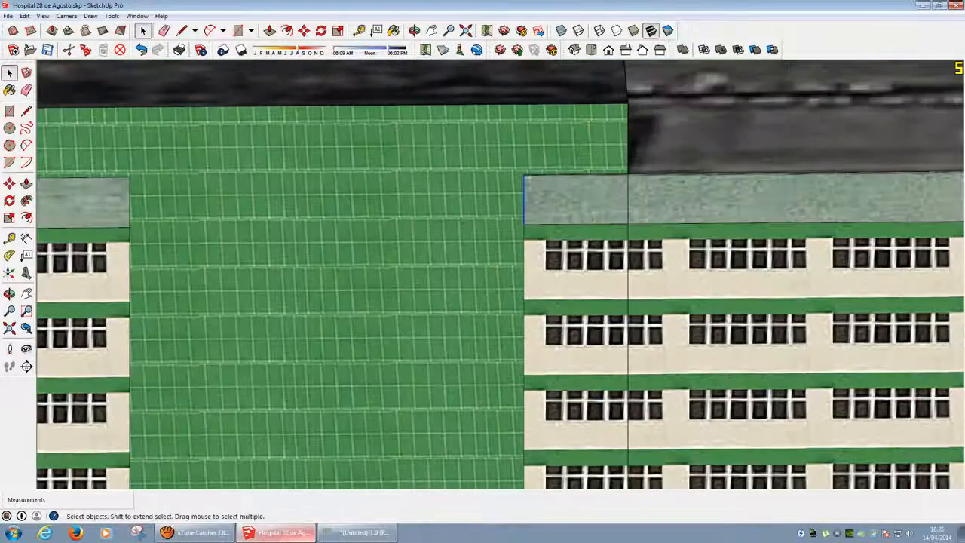
key(Delete)
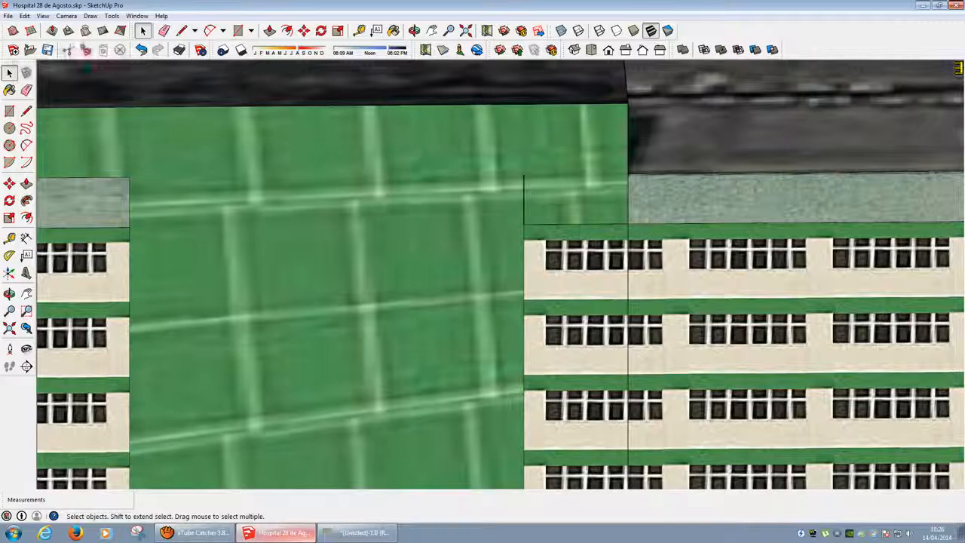
key(ctrl+z)
key(shift+z)
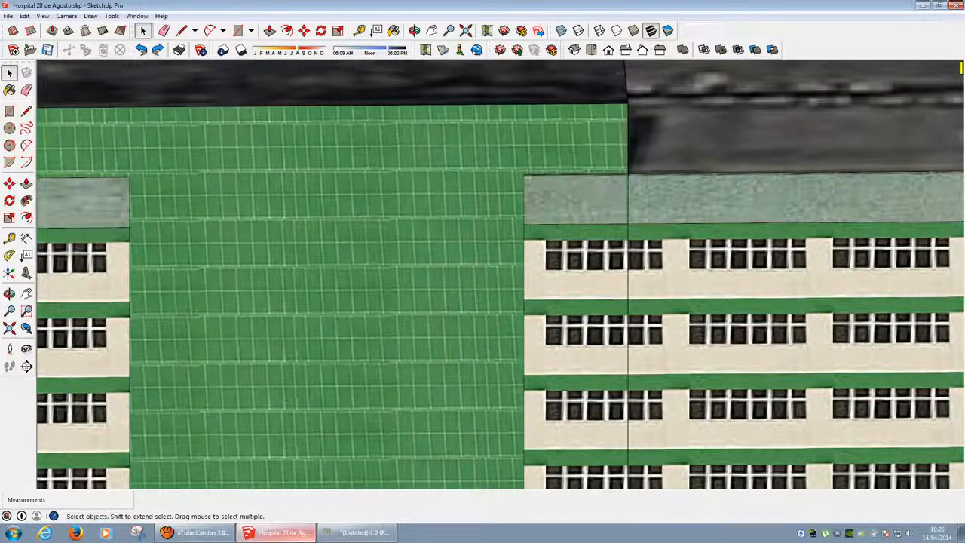
Merge the facade strips beside the tower into its green face up to the drawn vertical lines, deleting the leftover edges
key(ctrl+y)
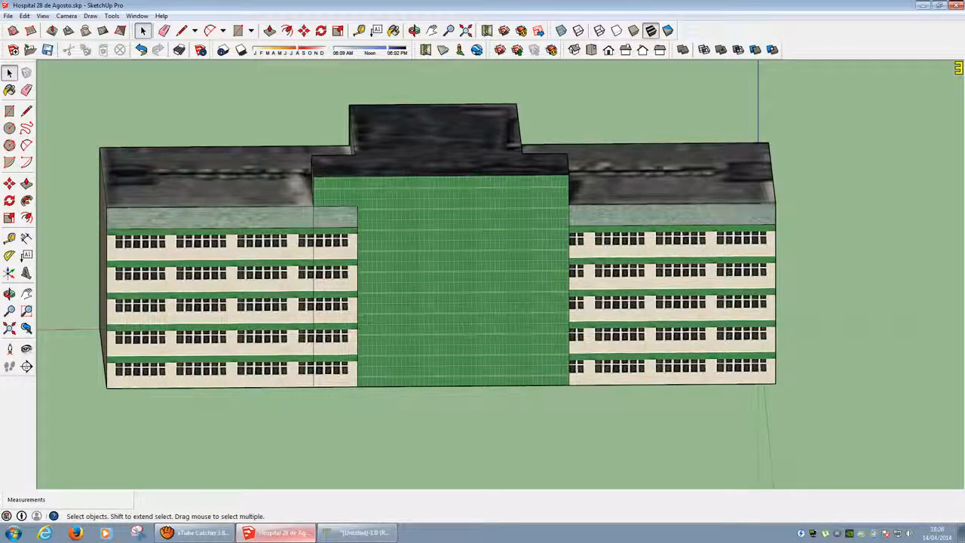
key(ctrl+y)
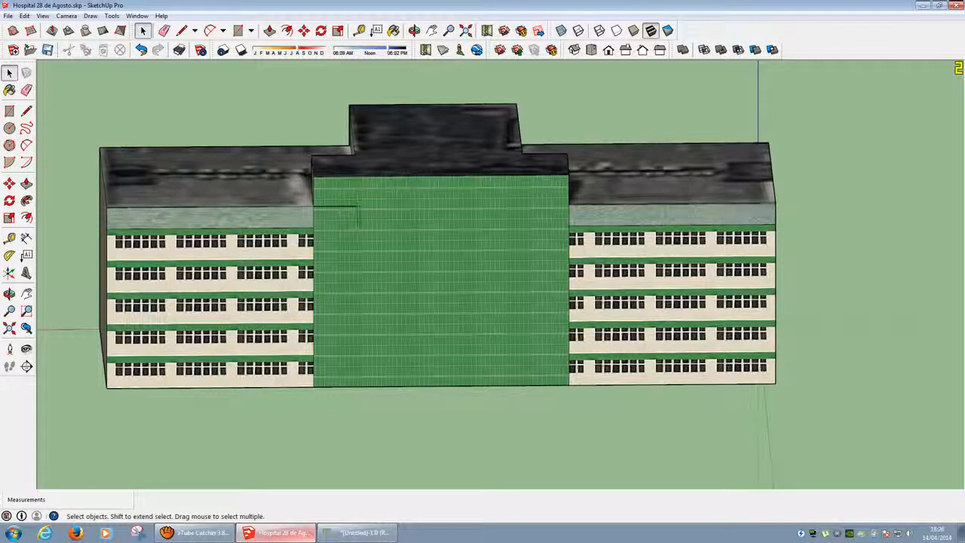
key(Delete)
Check the model in the standard front, right, back and left views, ending close to the widened green tower
click(608, 50)
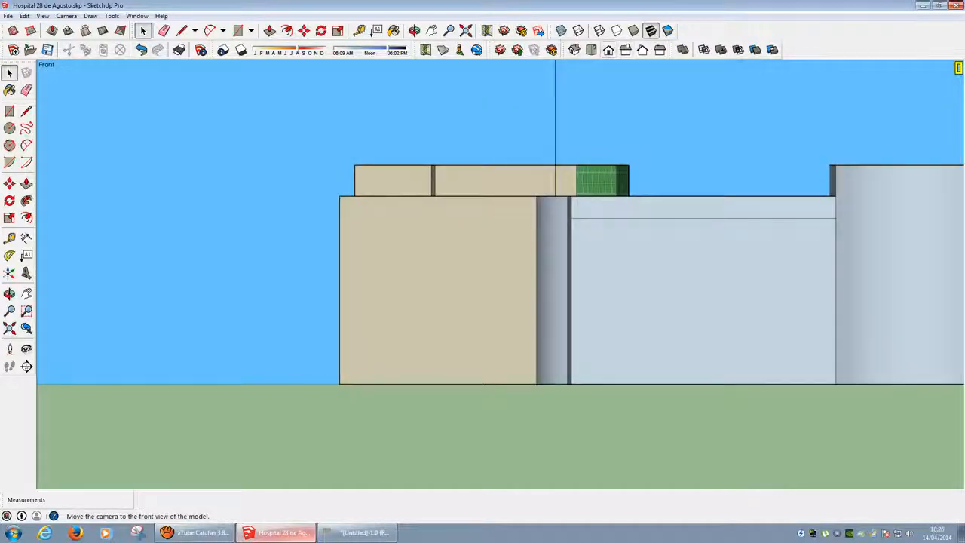
scroll(646, 153, down, 4)
middle_drag(646, 153, 716, 185)
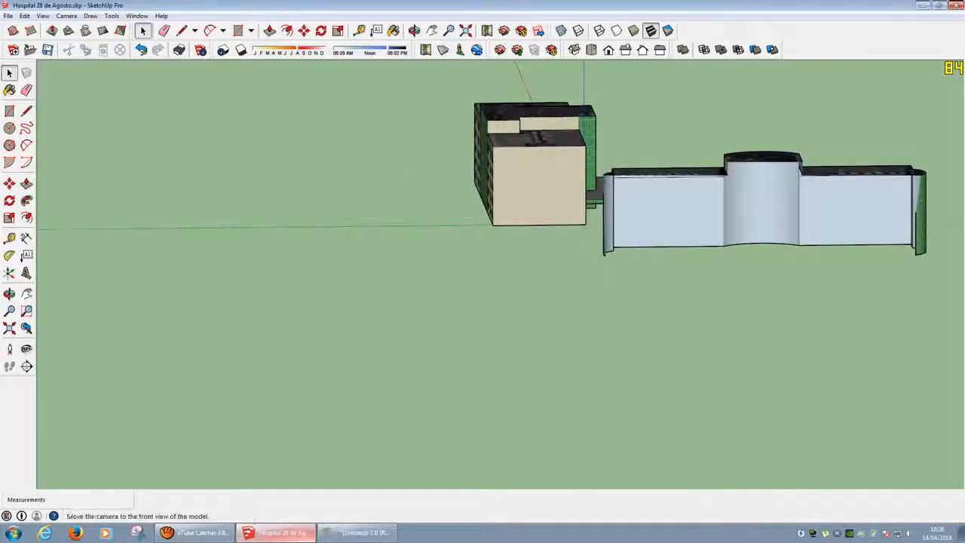
click(625, 50)
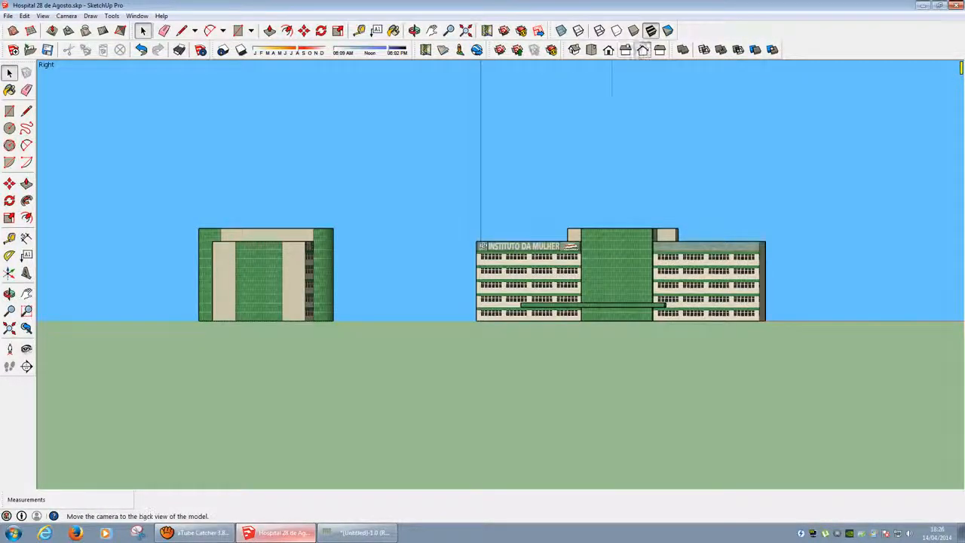
click(642, 50)
click(659, 50)
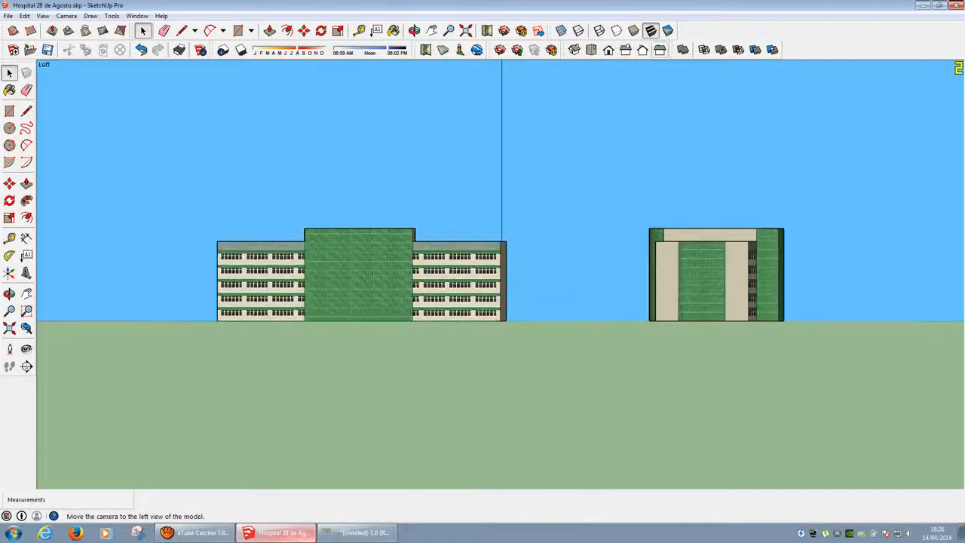
scroll(272, 266, up, 5)
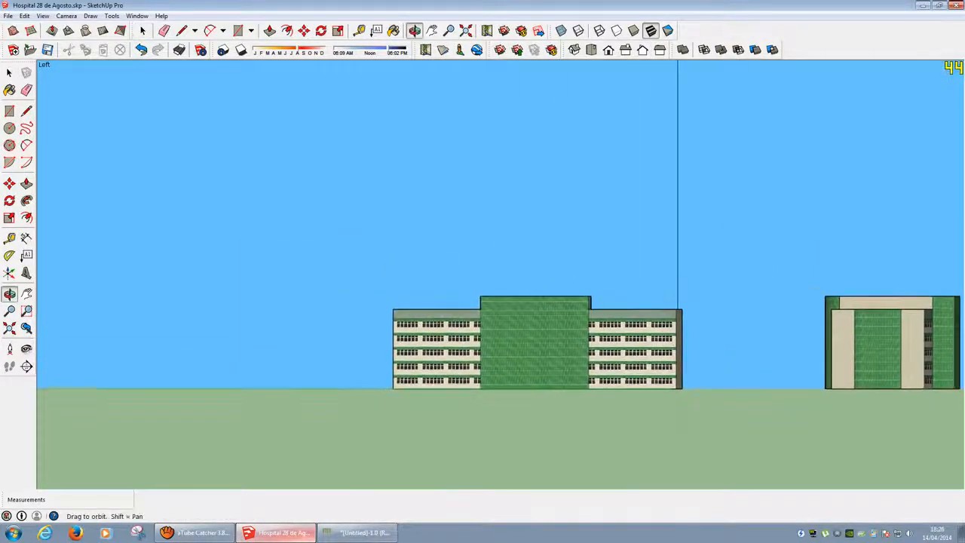
scroll(548, 372, up, 3)
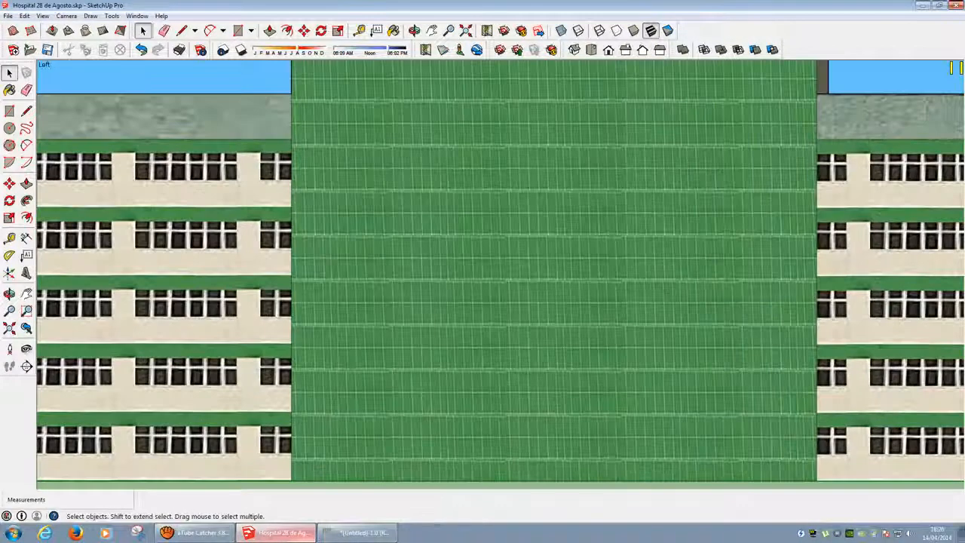
scroll(547, 373, down, 2)
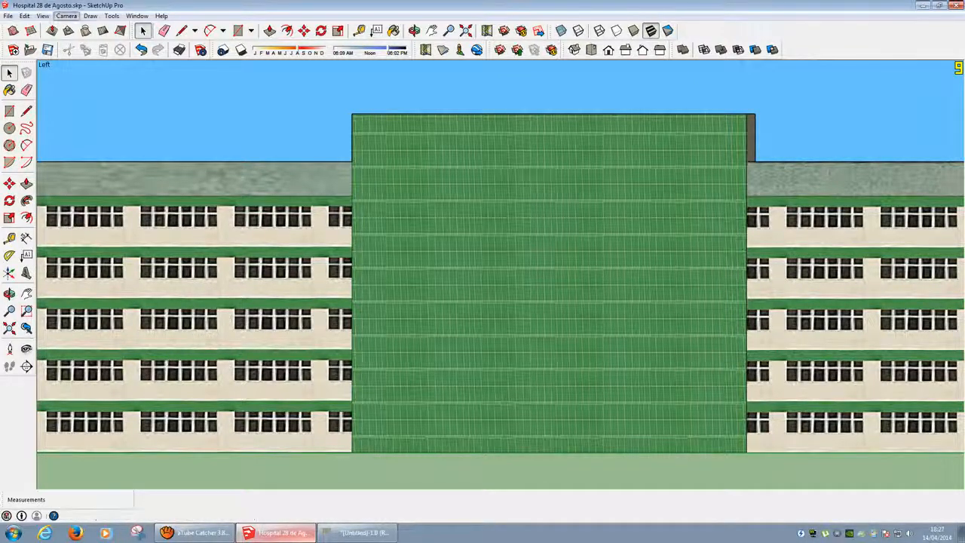
click(67, 16)
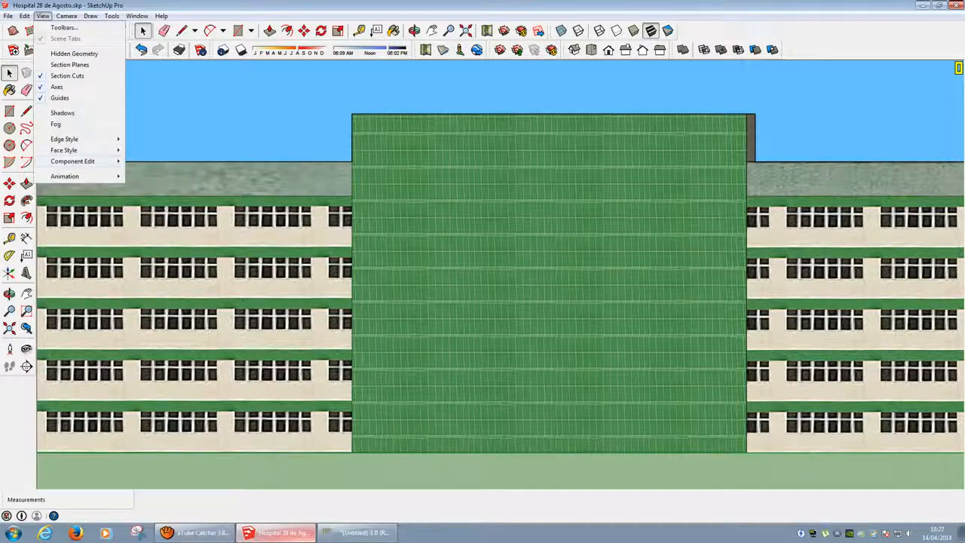
key(Escape)
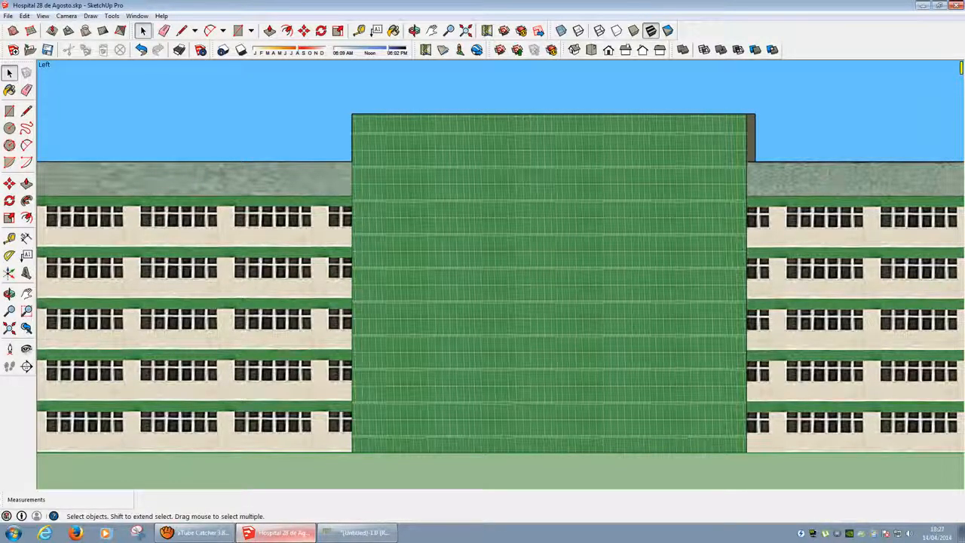
key(alt+v)
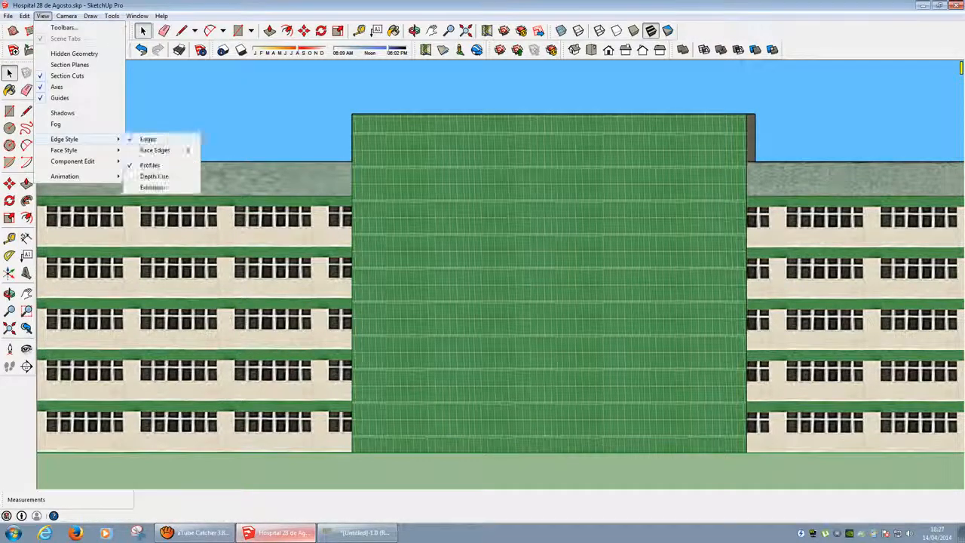
key(Escape)
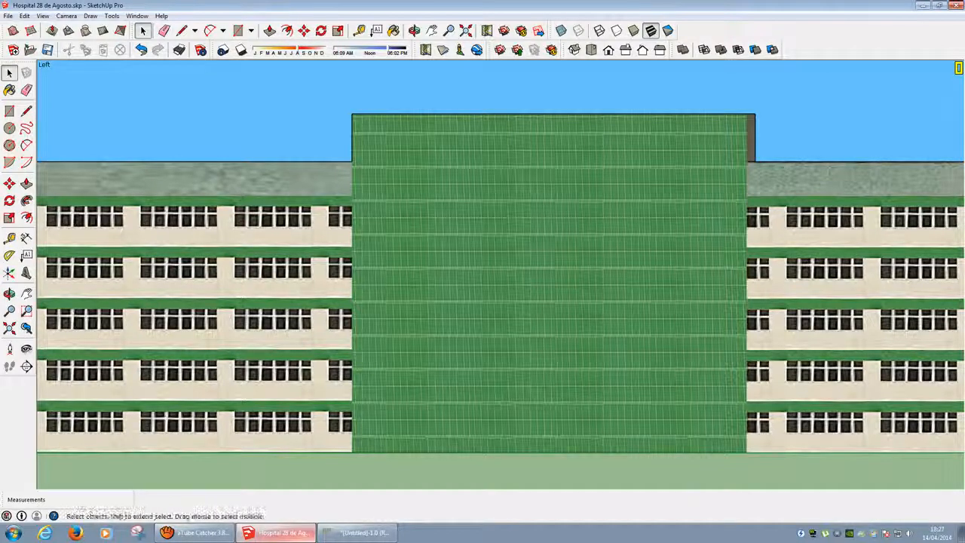
Switch to GIMP and paste the copied tower view as a new layer named 2
click(358, 532)
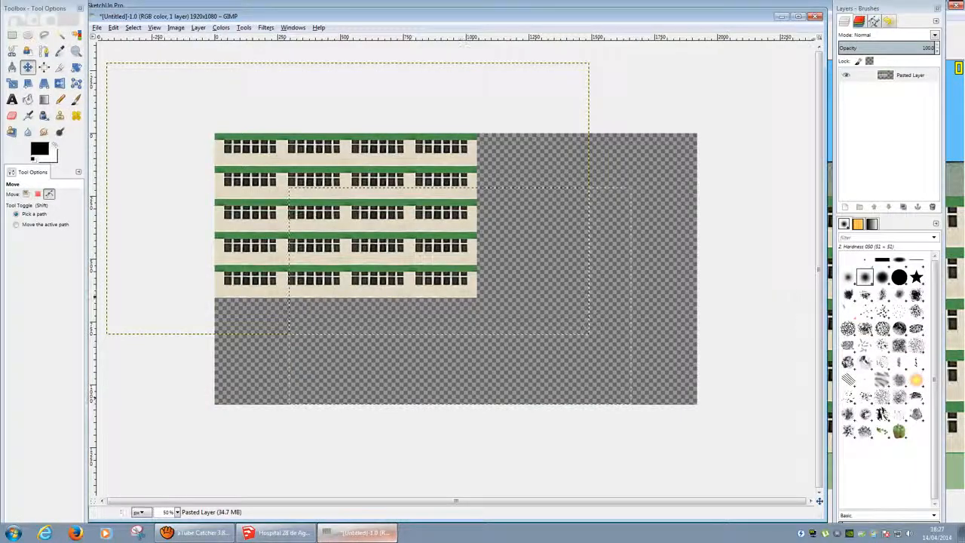
click(908, 78)
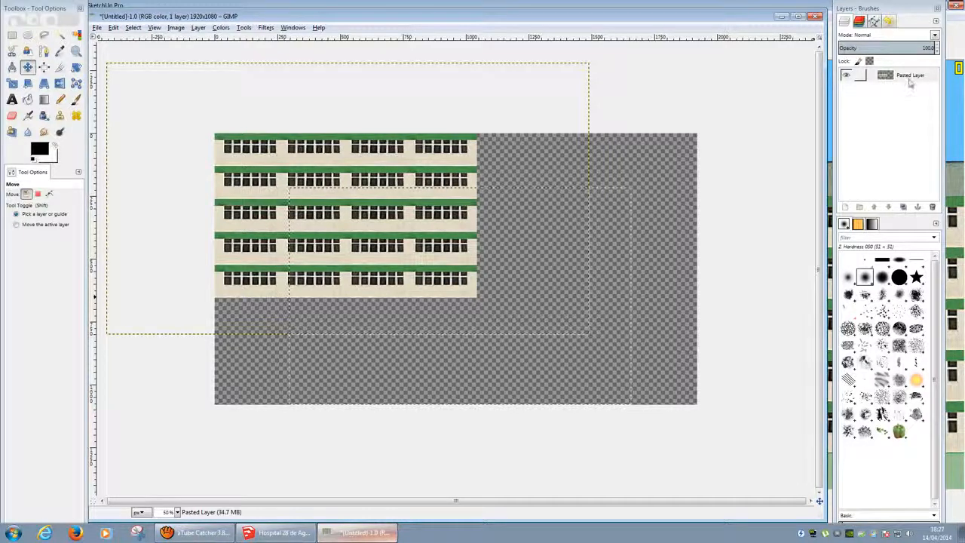
key(ctrl+v)
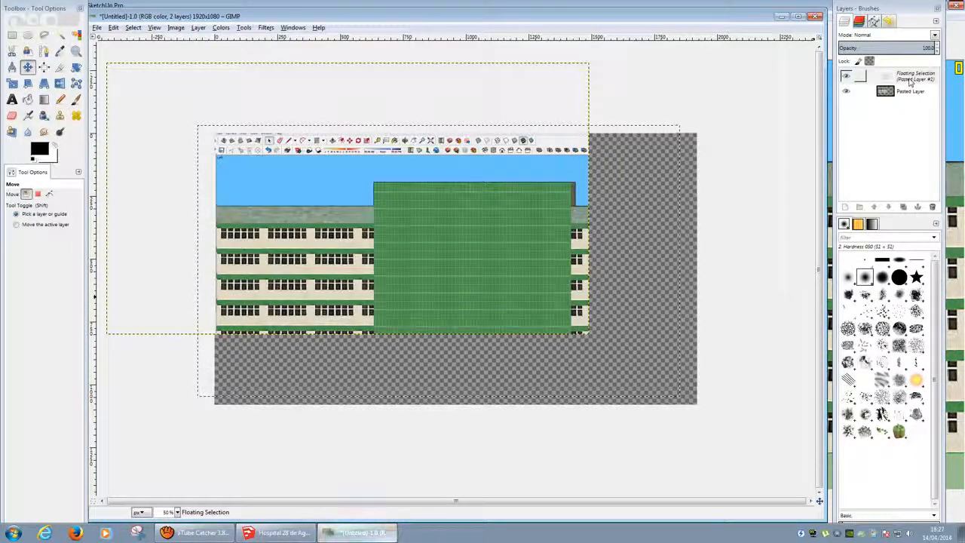
double_click(910, 78)
text(2)
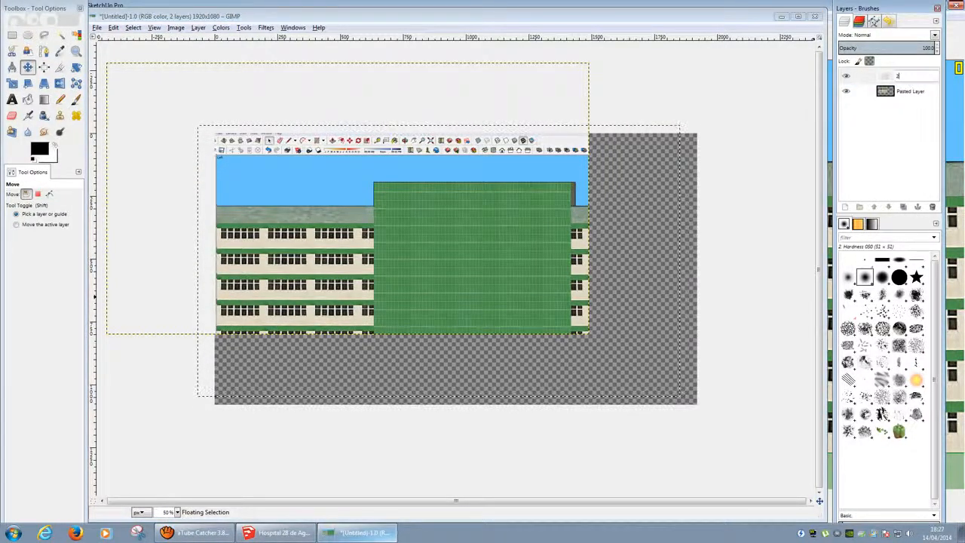
key(Return)
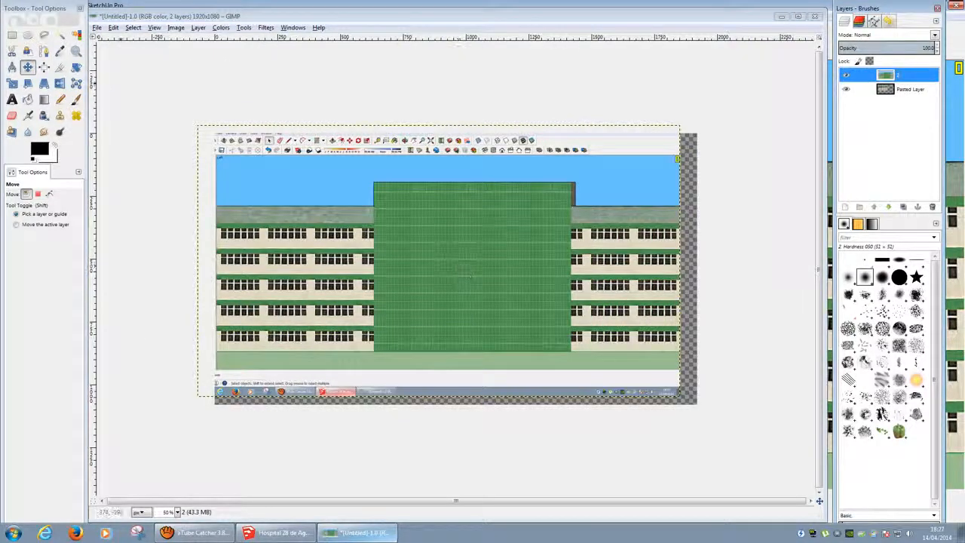
Select the area below the green tower on layer 2 up to its base edge and delete it
key(r)
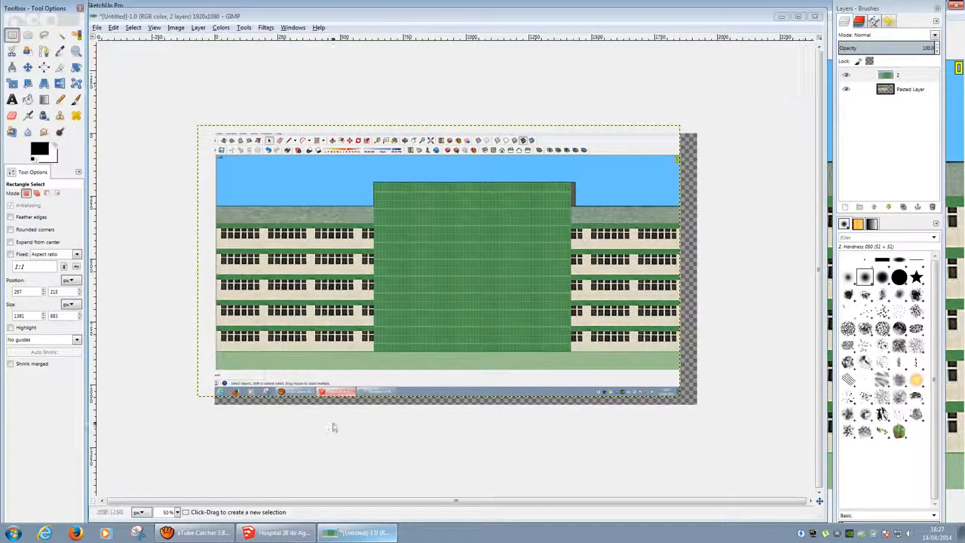
drag(190, 454, 721, 352)
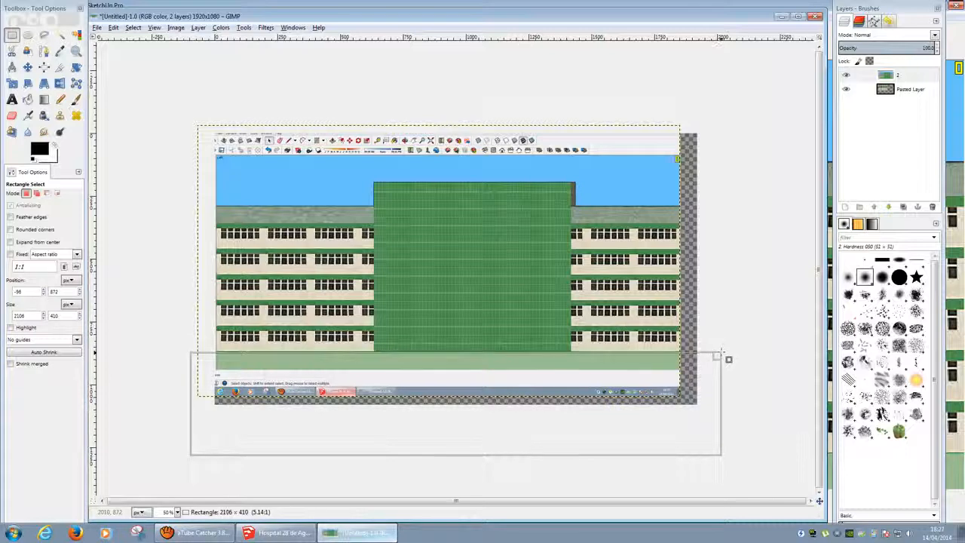
ctrl+scroll(492, 346, up, 5)
scroll(504, 333, down, 4)
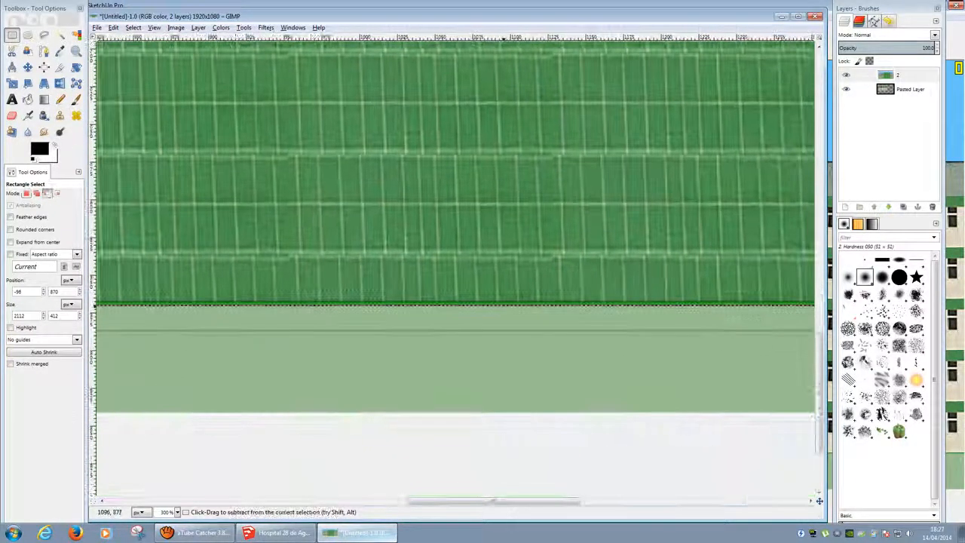
ctrl+scroll(488, 309, up, 4)
drag(472, 290, 472, 272)
key(Delete)
Select the area above the green tower on layer 2, including the black top edge, and delete it
ctrl+scroll(367, 150, down, 8)
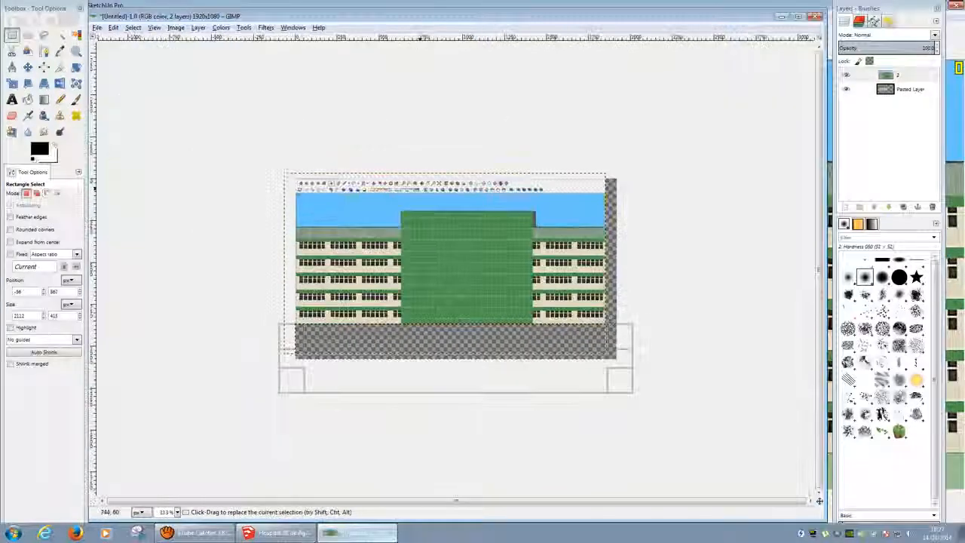
drag(233, 101, 684, 208)
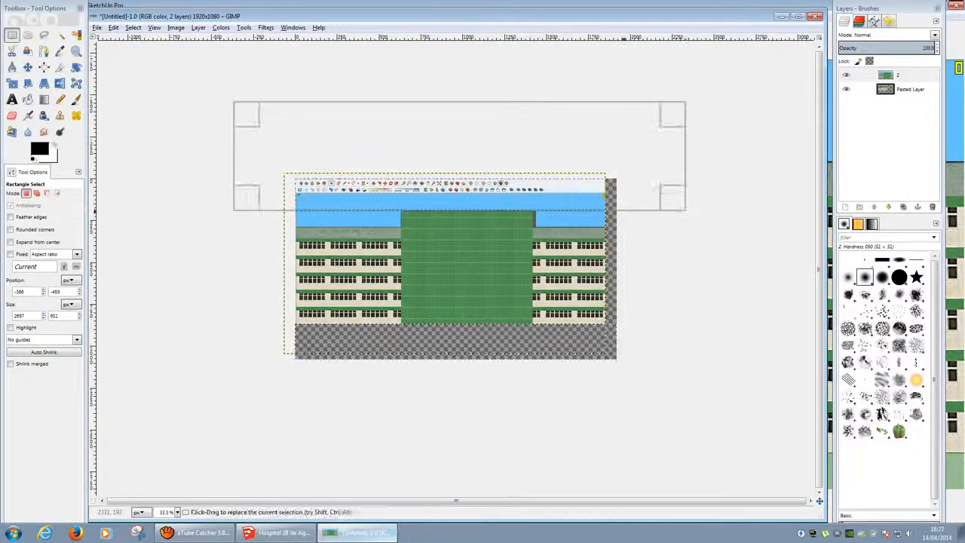
ctrl+scroll(483, 156, up, 6)
scroll(482, 157, up, 5)
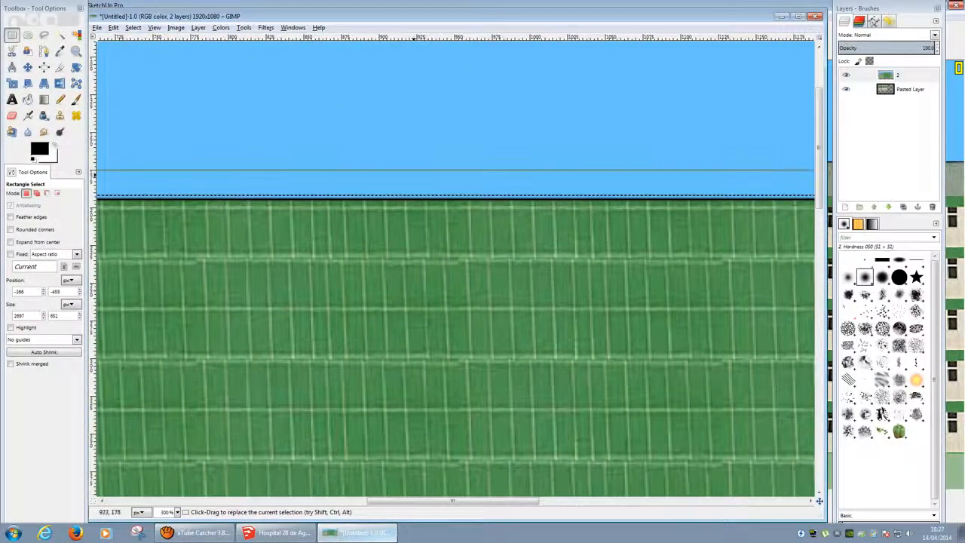
ctrl+scroll(424, 192, up, 5)
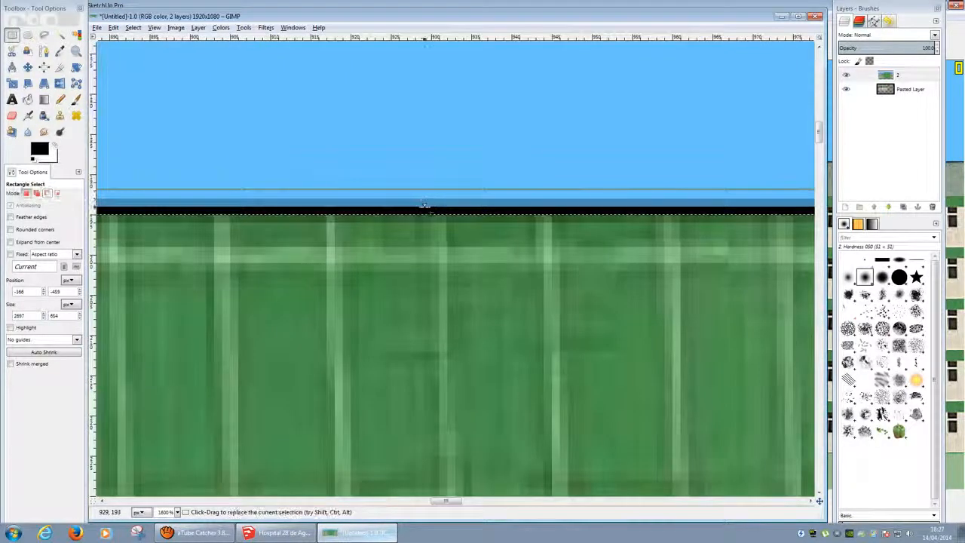
Select everything left of the green tower on layer 2 up to its vertical edge and delete it
ctrl+scroll(425, 205, down, 10)
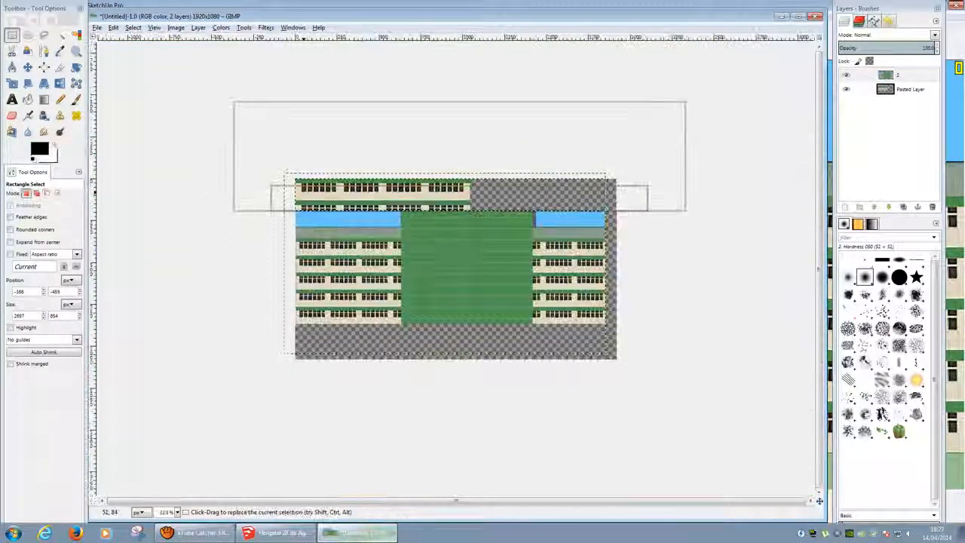
drag(274, 176, 395, 388)
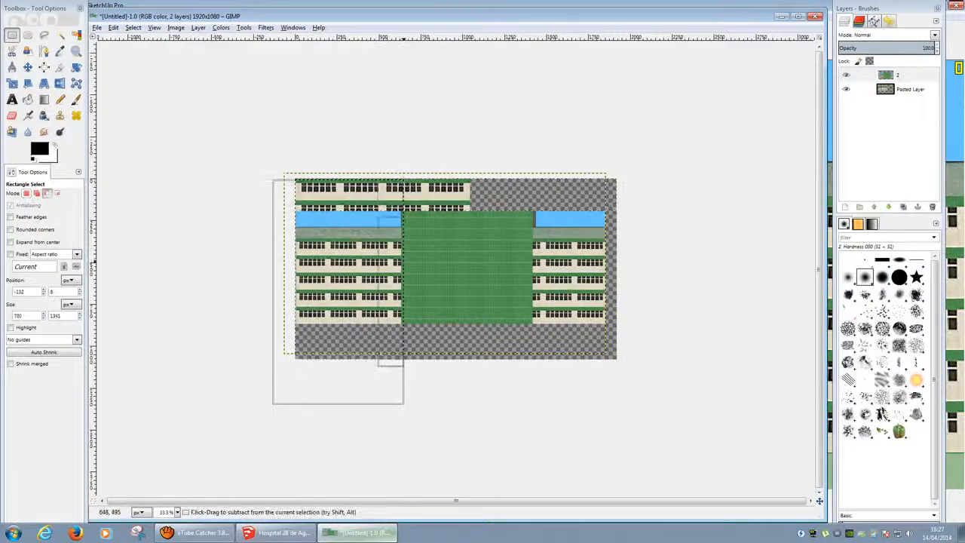
ctrl+scroll(396, 388, up, 4)
ctrl+scroll(404, 257, up, 6)
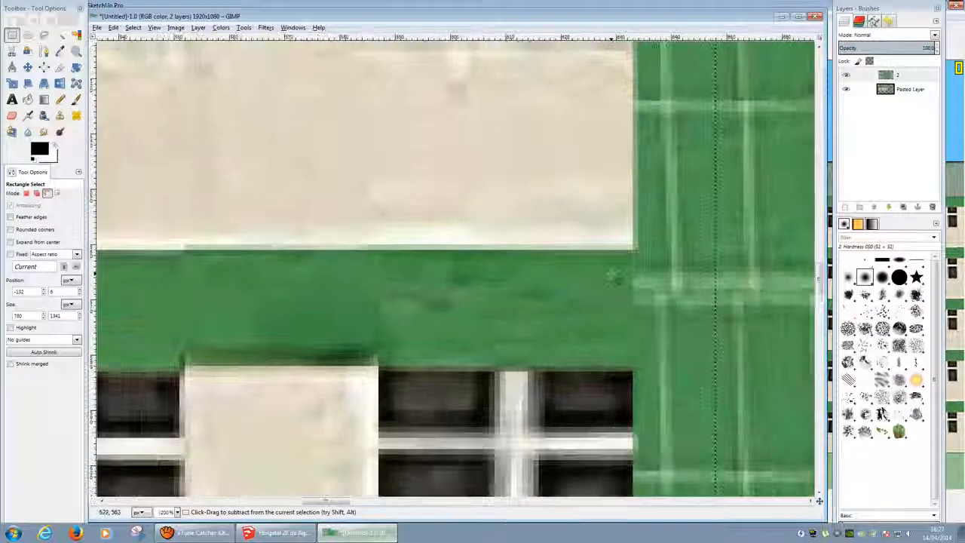
drag(687, 301, 626, 305)
Select everything right of the green tower on layer 2 up to its vertical edge and delete it
ctrl+scroll(531, 303, down, 8)
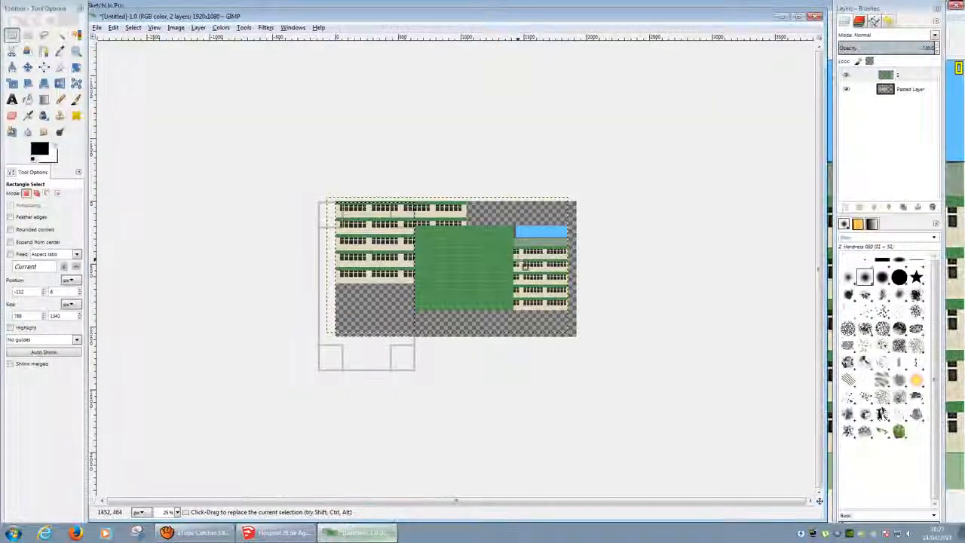
ctrl+scroll(523, 348, up, 8)
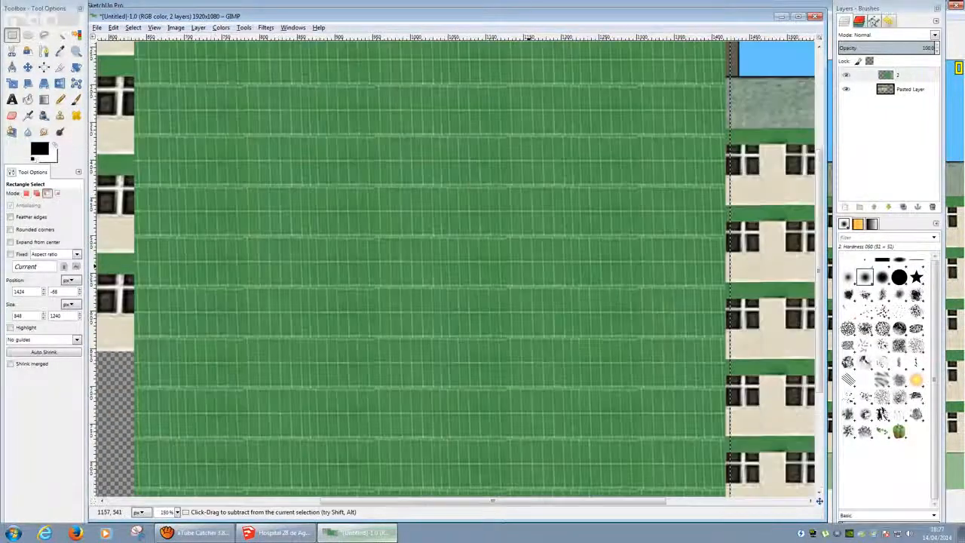
ctrl+scroll(734, 273, up, 6)
drag(701, 279, 660, 290)
Move the cropped green facade beside the windowed facade, aligned with the canvas's upper edge
ctrl+scroll(660, 290, down, 13)
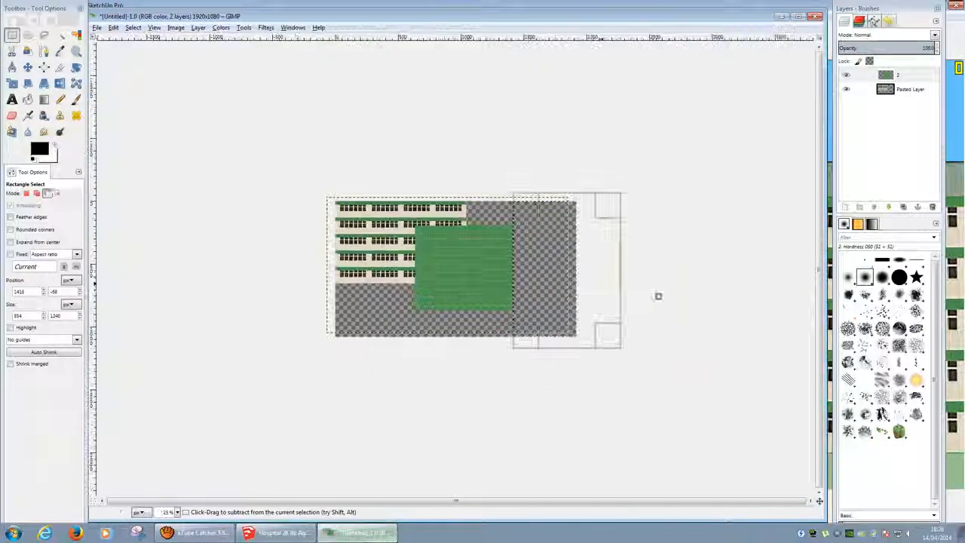
drag(302, 156, 593, 335)
key(m)
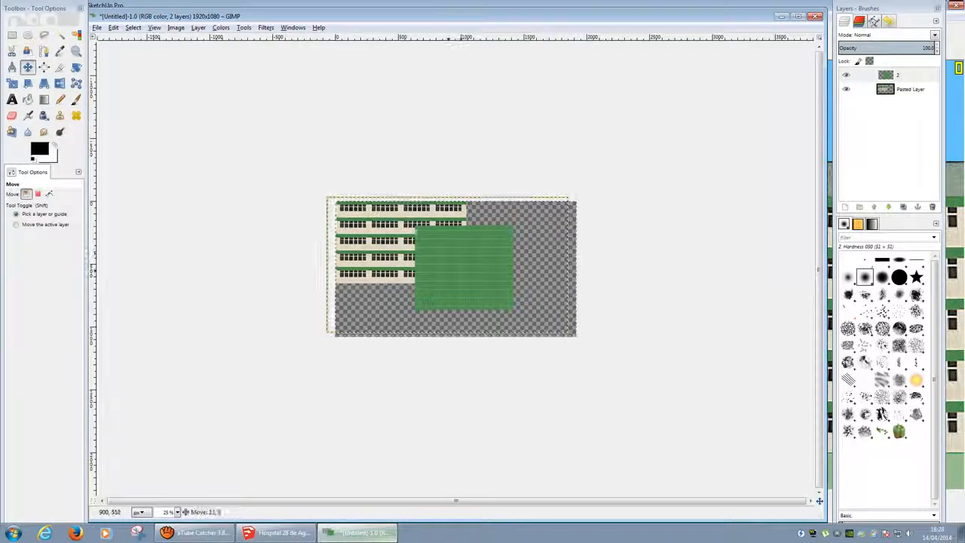
drag(473, 275, 515, 250)
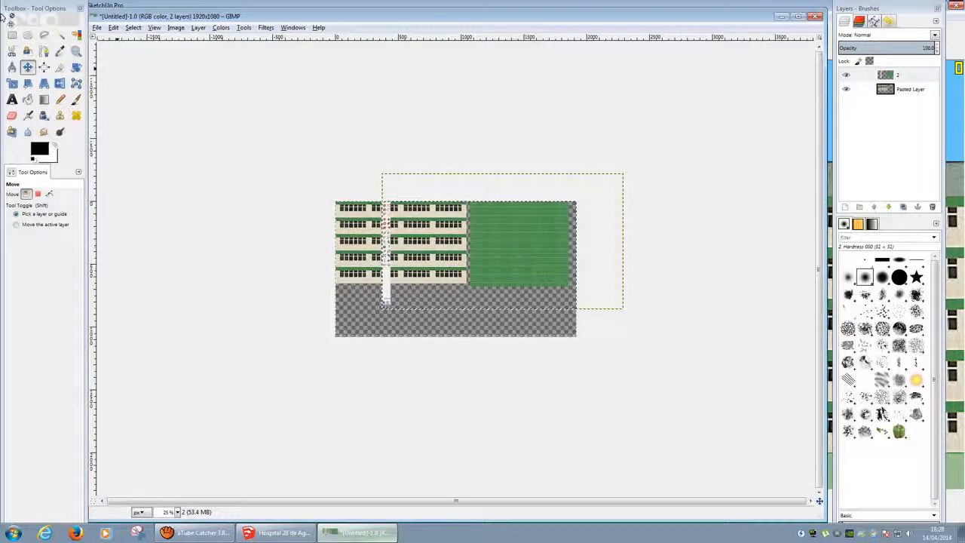
Delete the leftover white strip of layer 2 that overlaps the windowed facade
click(11, 34)
drag(284, 148, 400, 346)
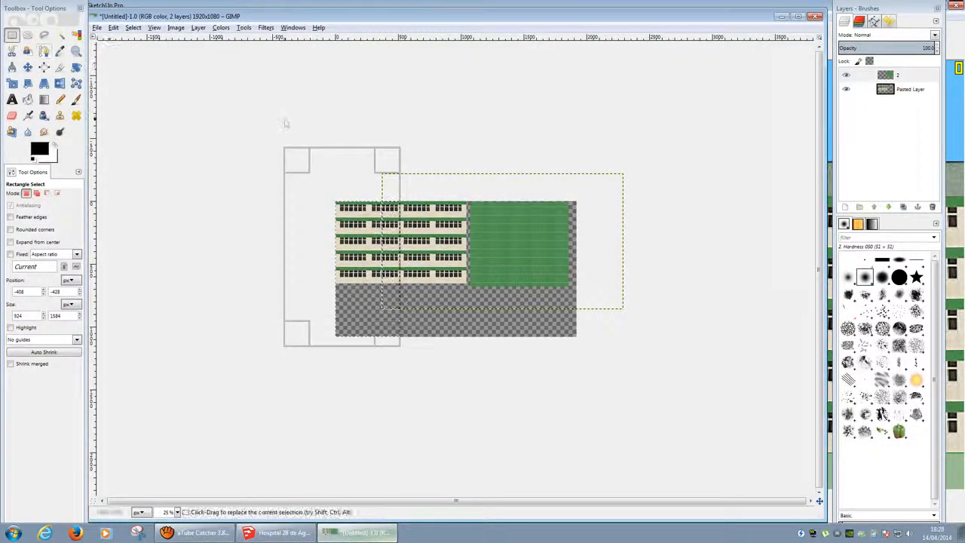
Draw a rectangular selection of about 2664 × 1500 px around both facade images
drag(284, 121, 698, 334)
key(m)
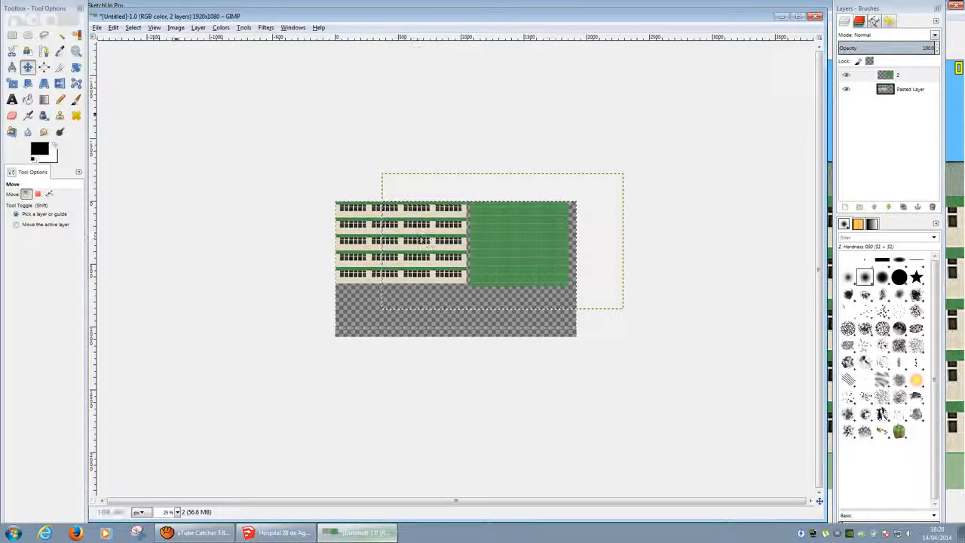
click(12, 36)
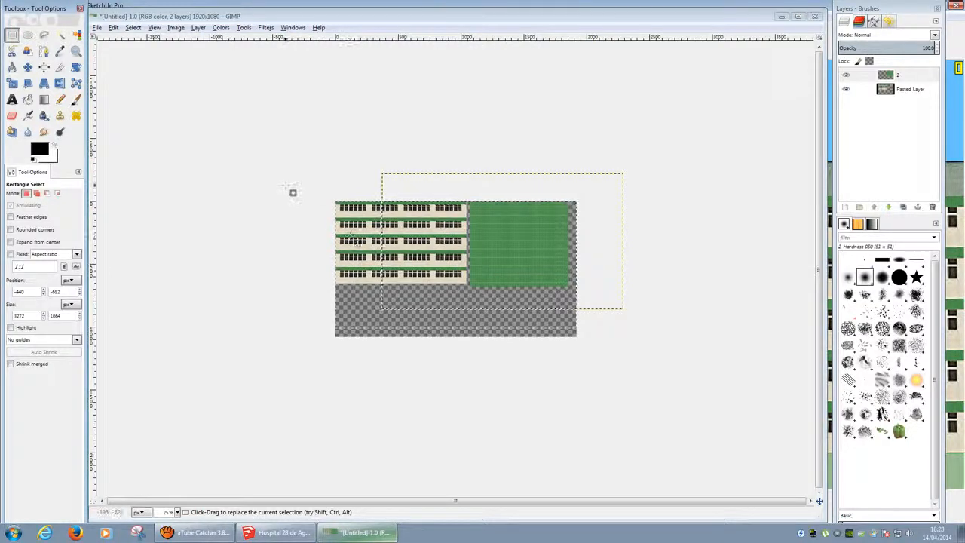
drag(299, 179, 559, 326)
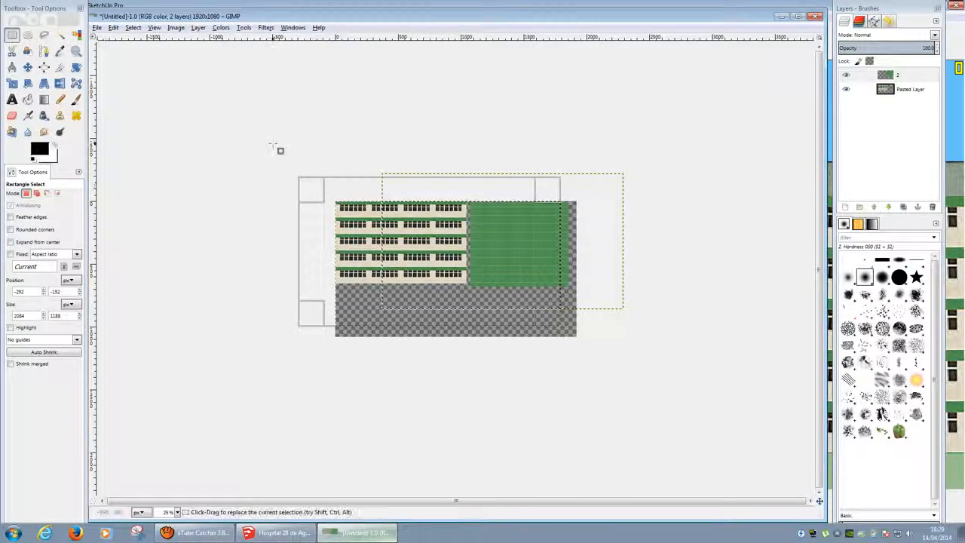
drag(269, 142, 603, 332)
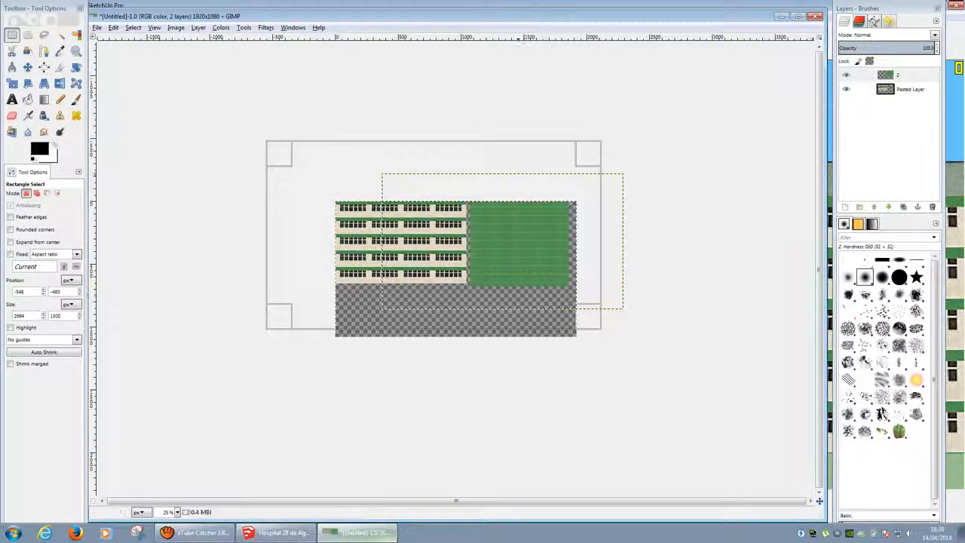
Make the Pasted Layer active and hide layer 2
click(907, 92)
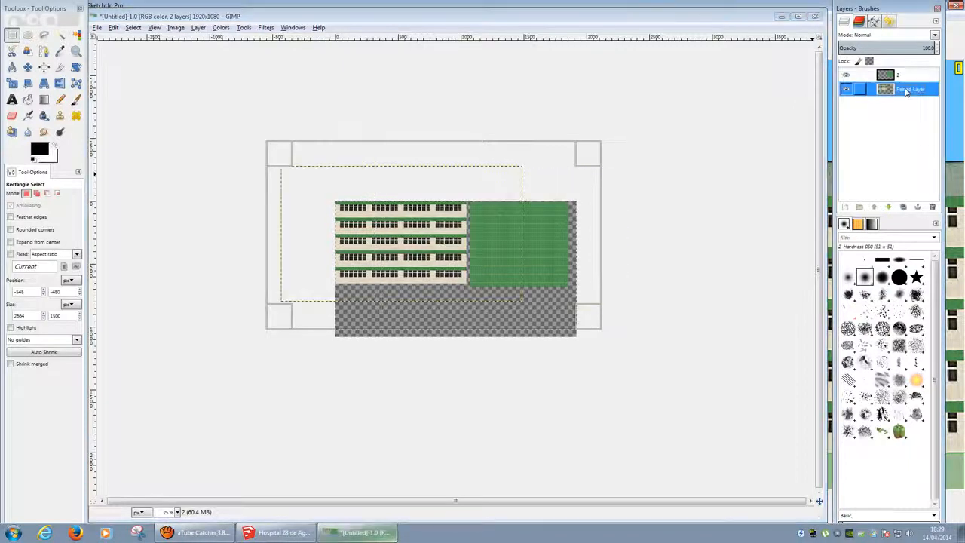
click(846, 74)
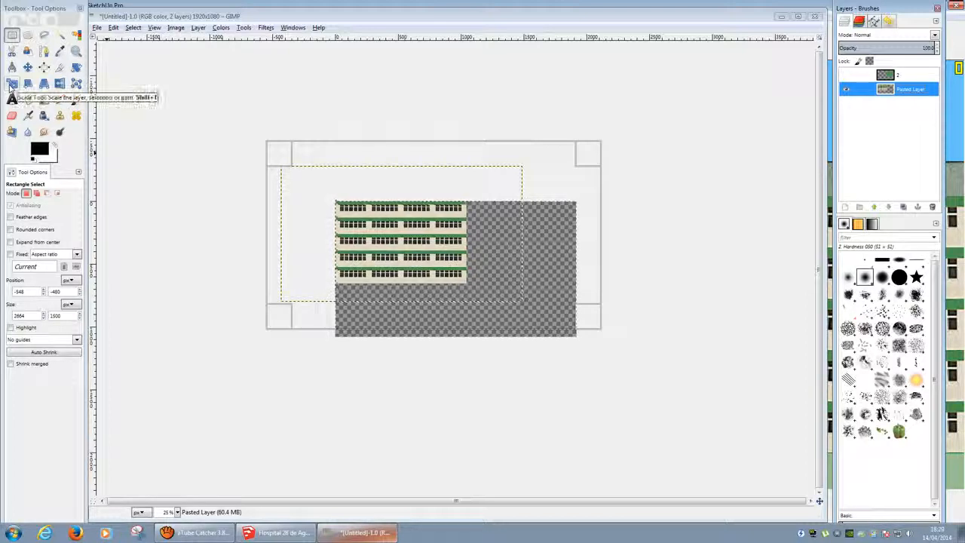
click(12, 84)
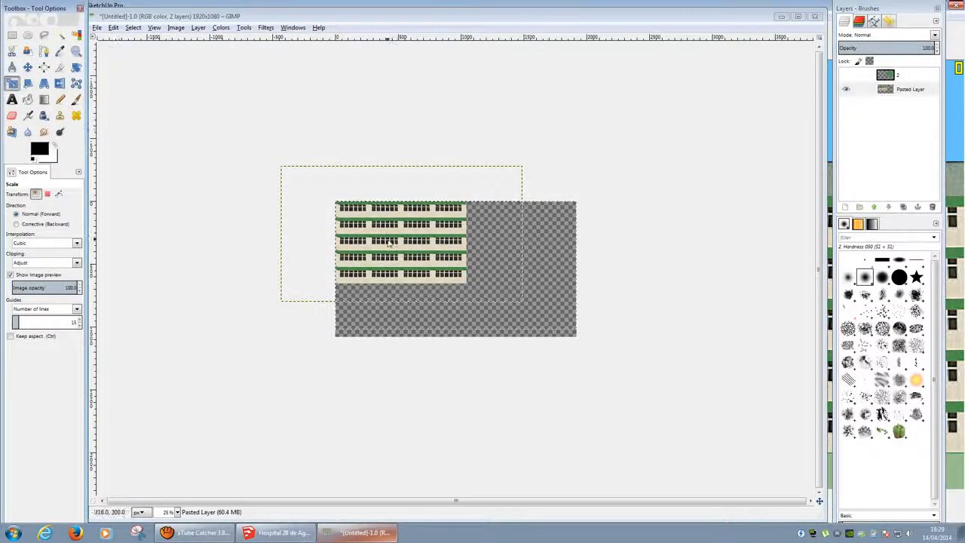
click(386, 239)
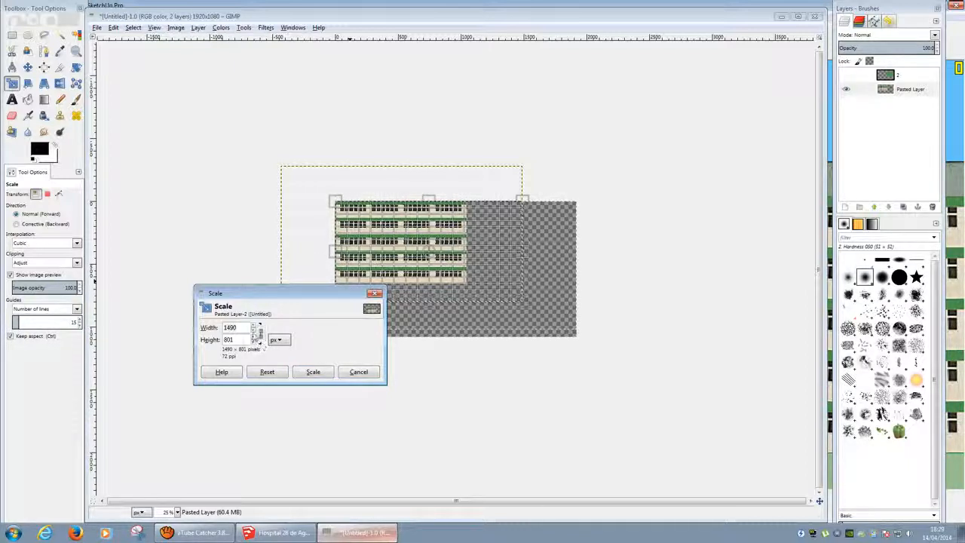
click(254, 331)
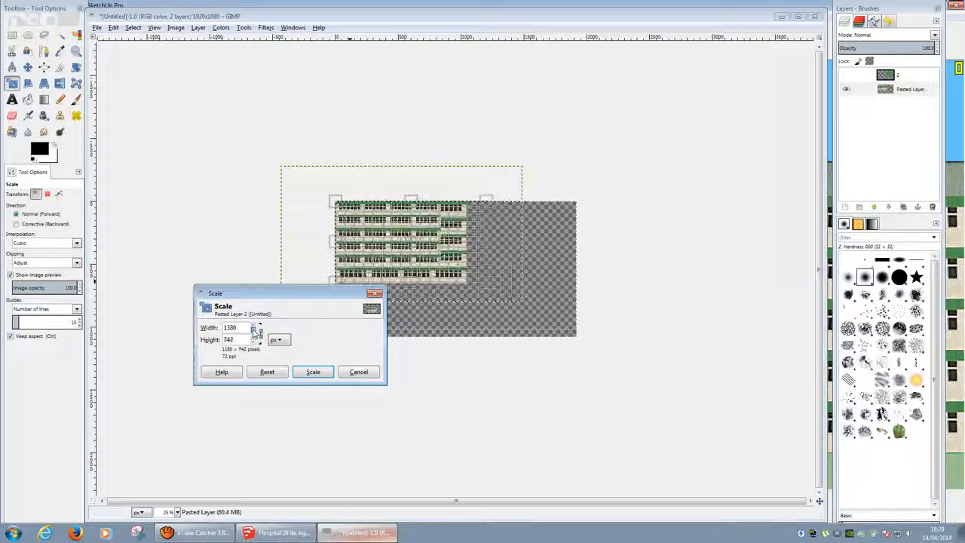
drag(254, 331, 254, 332)
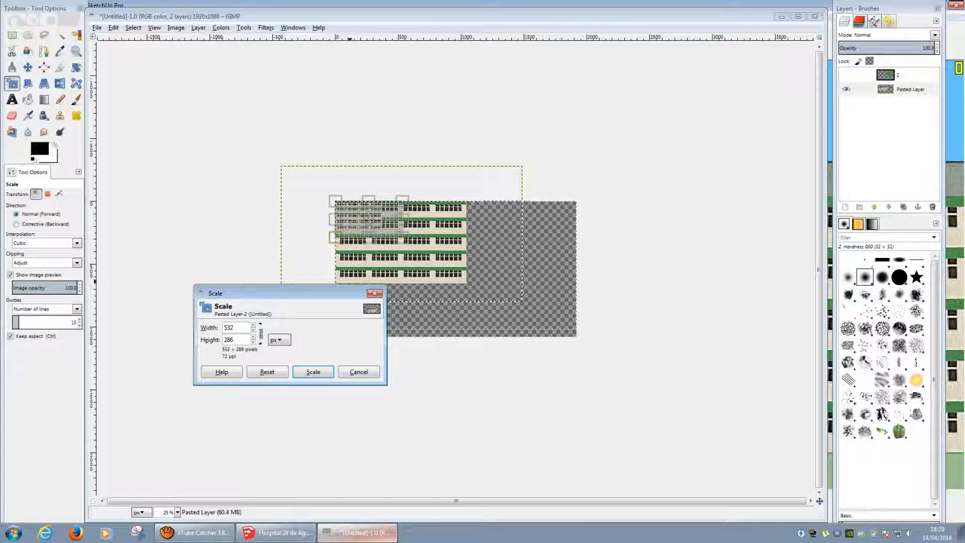
click(279, 532)
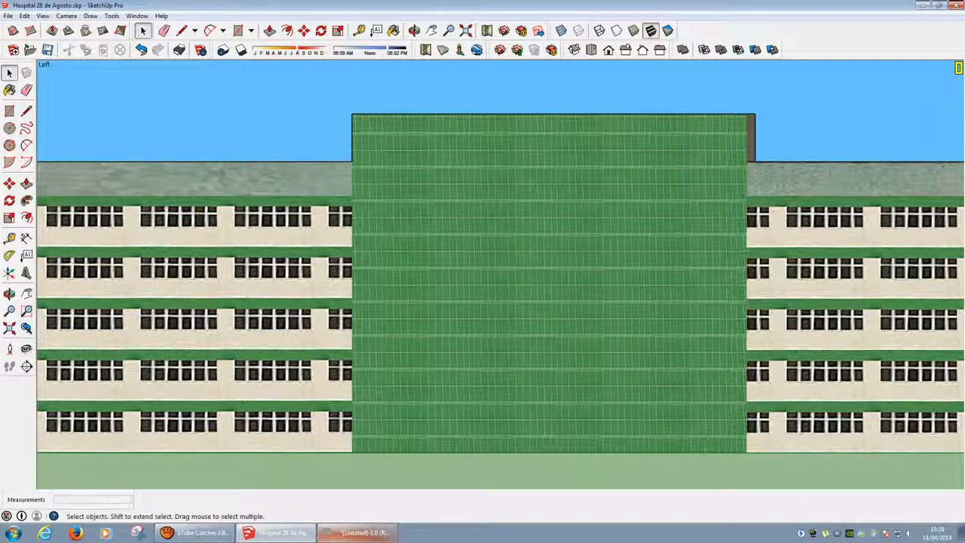
click(356, 532)
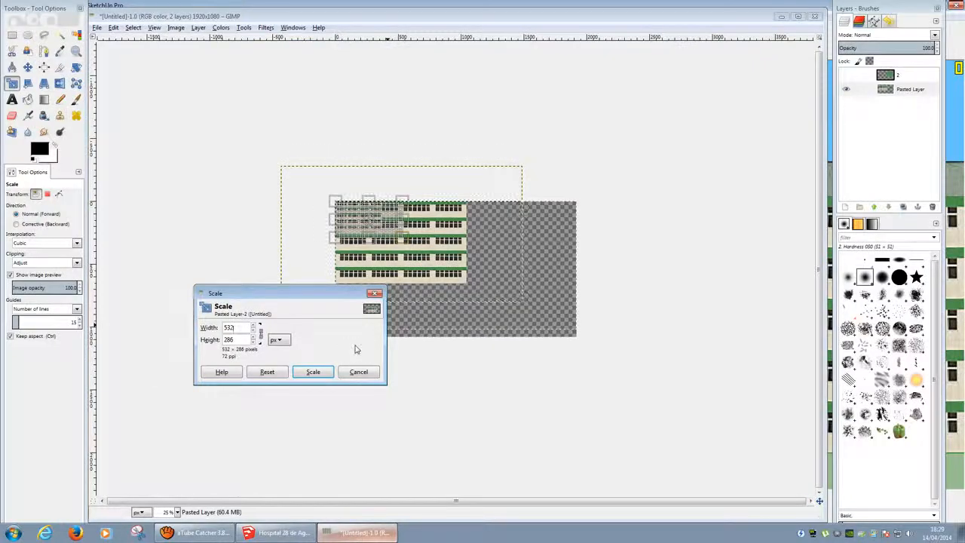
click(359, 375)
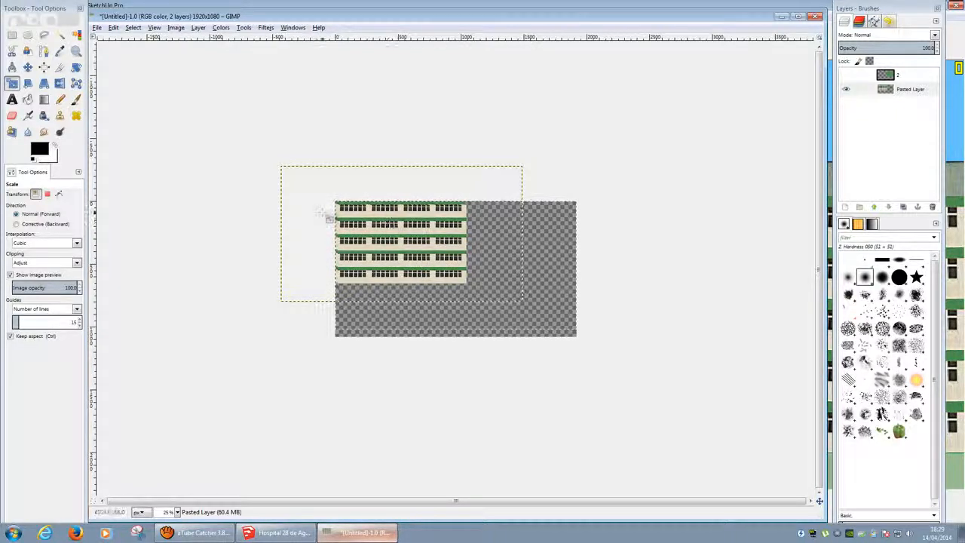
click(422, 251)
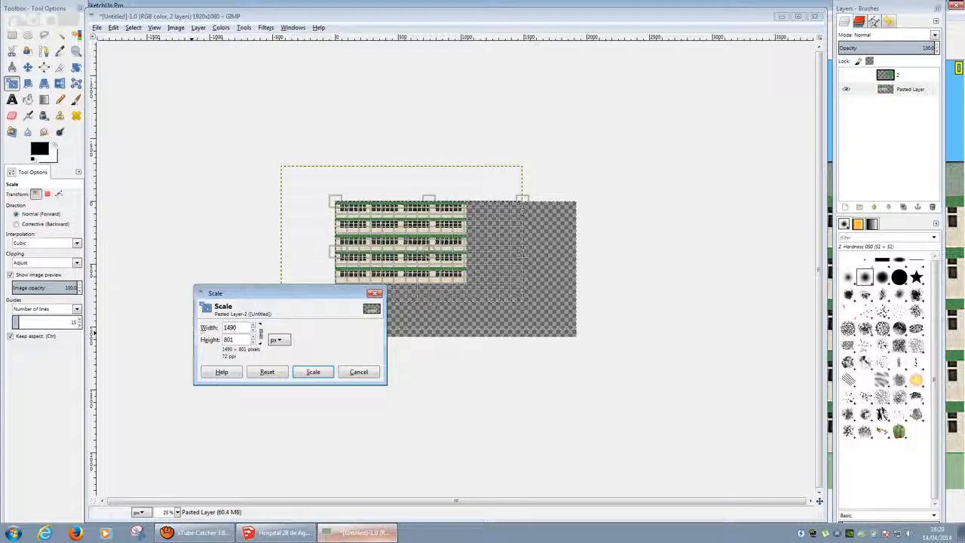
double_click(235, 329)
key(BackSpace)
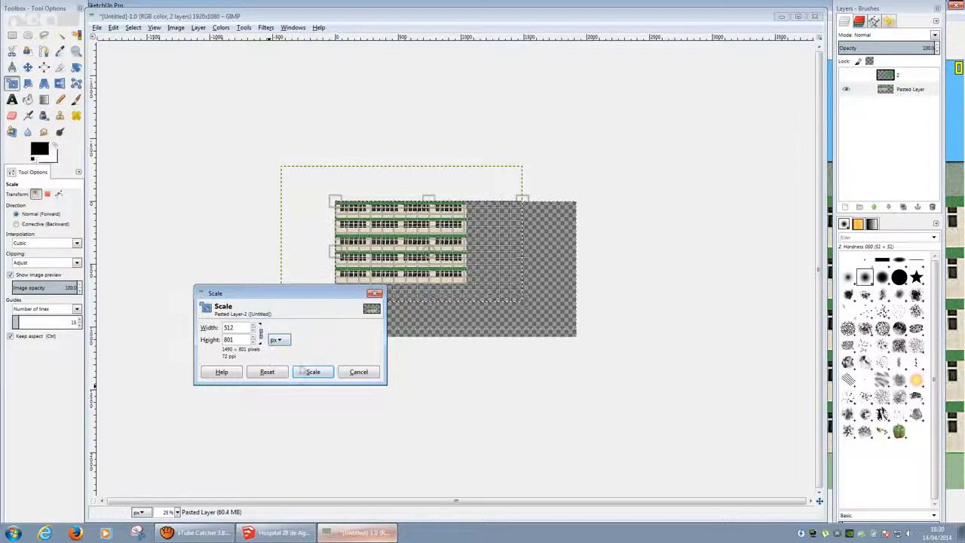
click(360, 372)
Scale the windowed facade on the Pasted Layer to 512 × 275 px with width and height linked
click(362, 376)
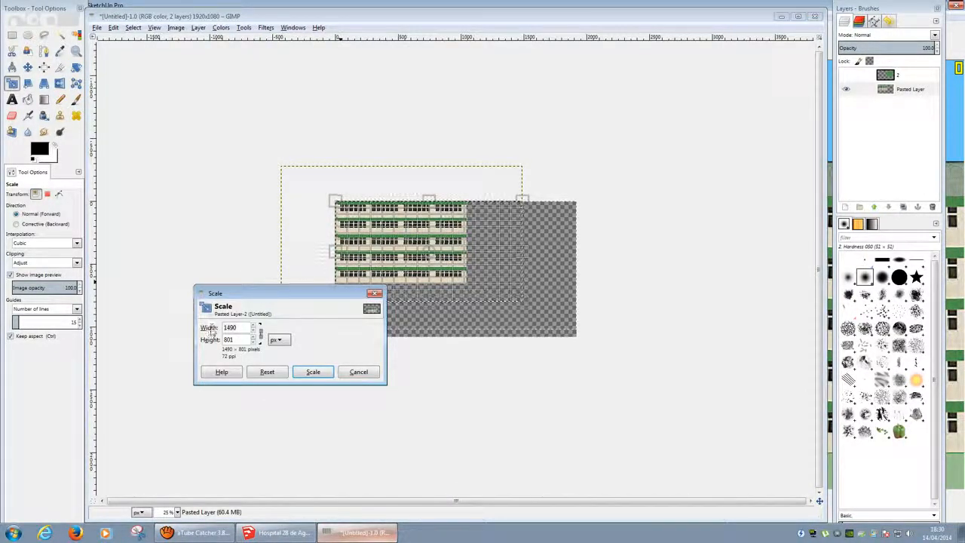
scroll(254, 333, down, 10)
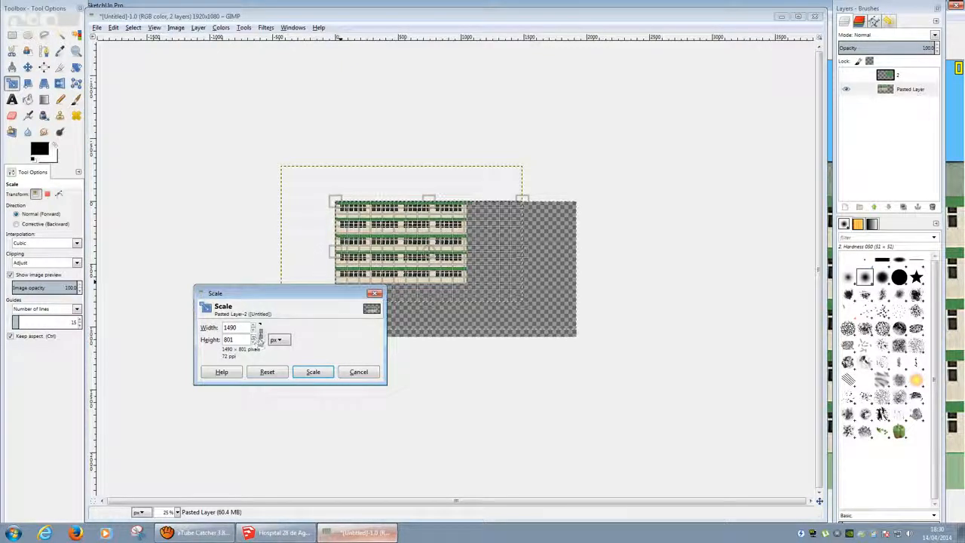
drag(253, 332, 254, 326)
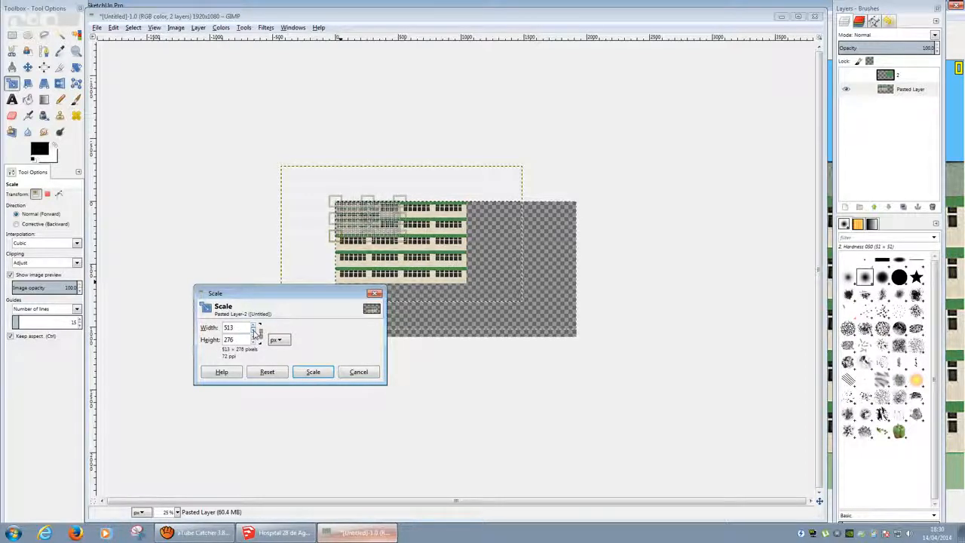
click(254, 324)
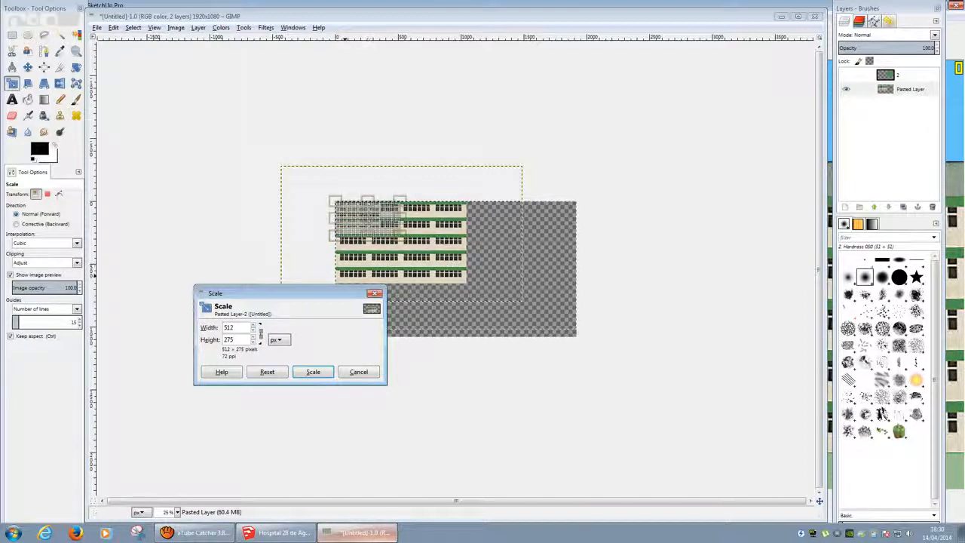
click(312, 372)
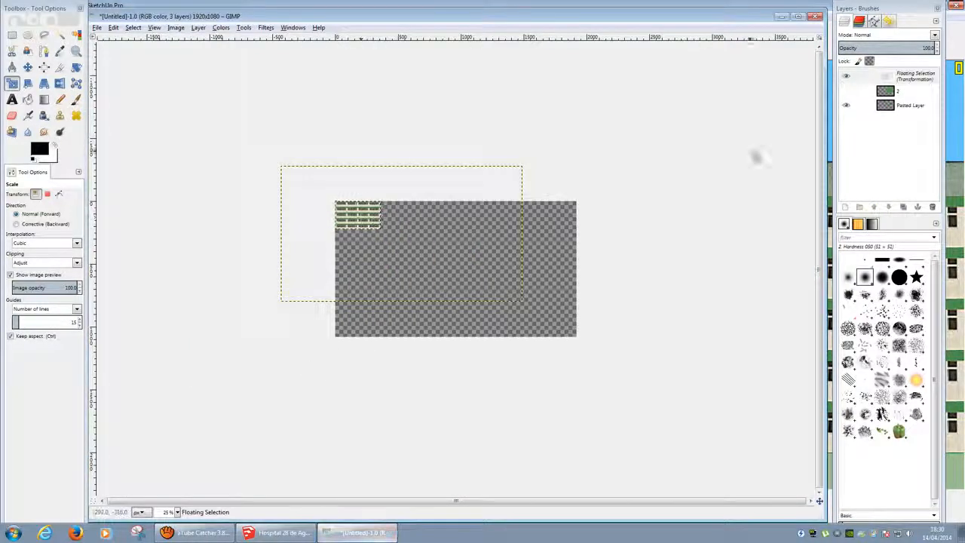
Turn the scaled floating selection into a layer named 1 and delete the Pasted Layer
double_click(918, 80)
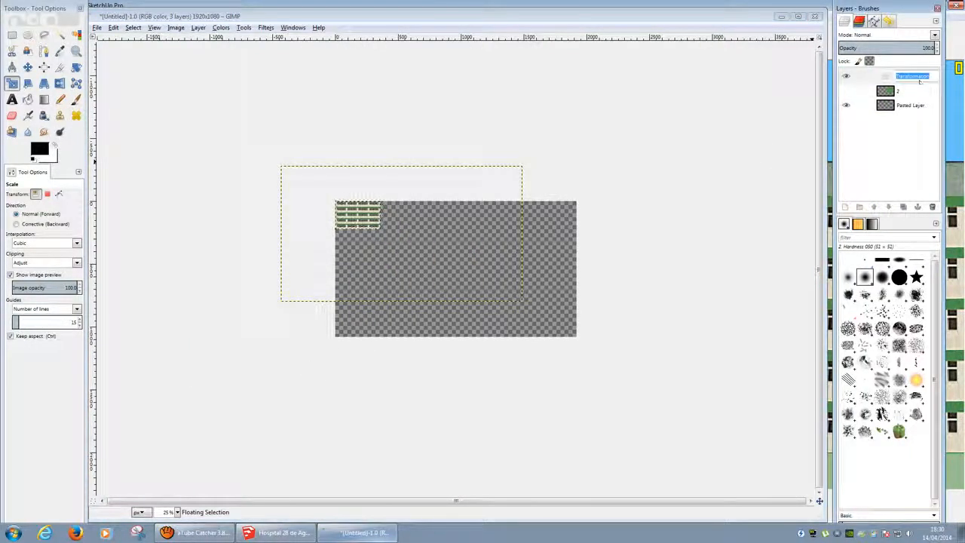
text(1)
key(Return)
click(909, 104)
right_click(904, 106)
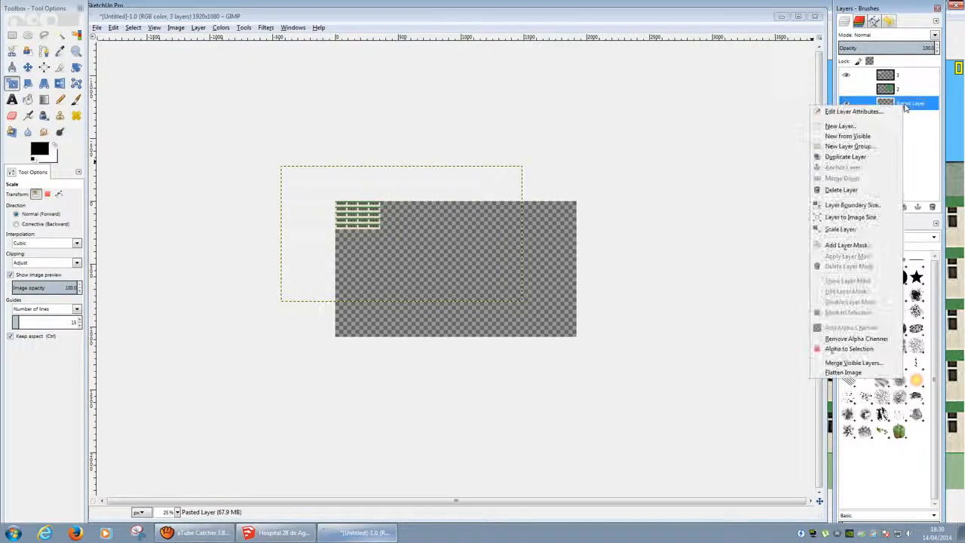
click(840, 189)
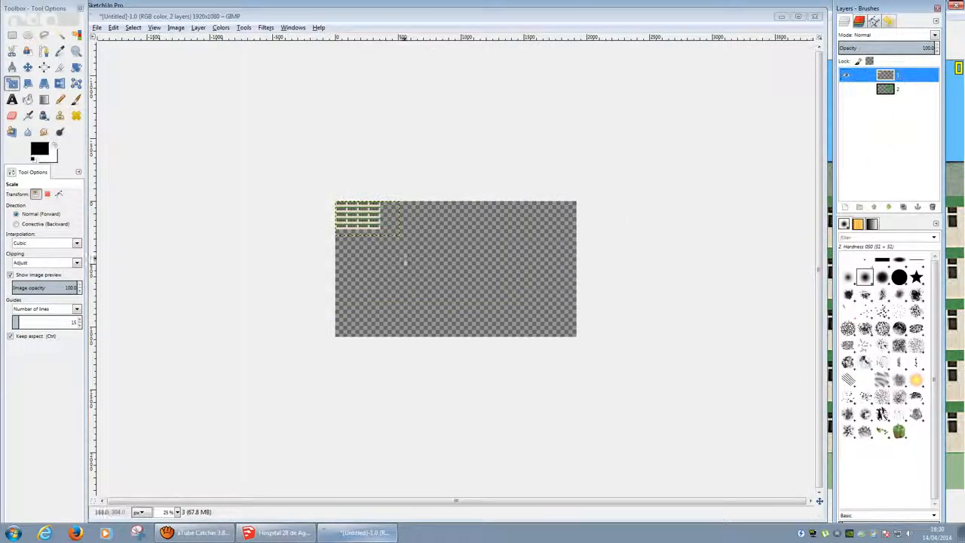
Inspect the scaled windowed facade up close and against the full canvas
ctrl+scroll(299, 181, up, 4)
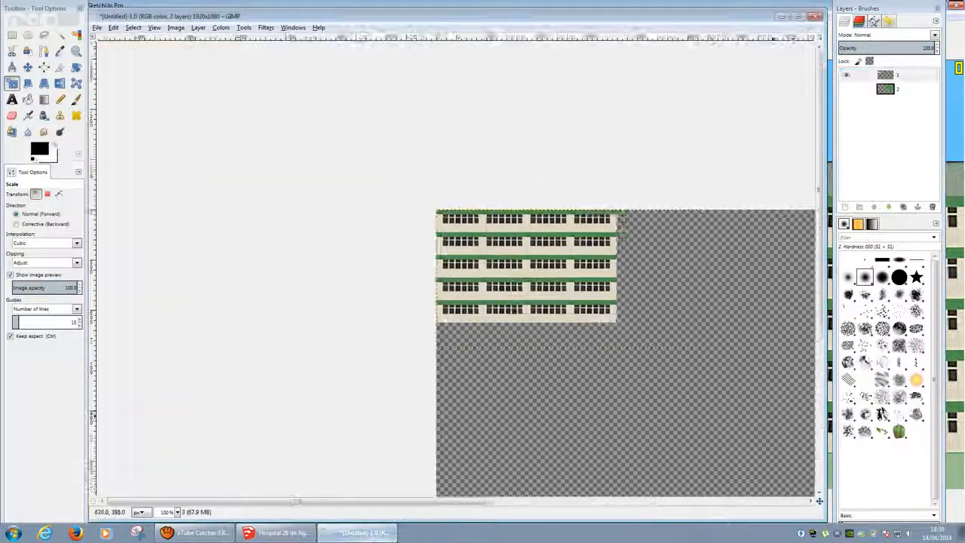
ctrl+scroll(583, 308, up, 2)
ctrl+scroll(582, 308, down, 2)
ctrl+scroll(573, 298, up, 3)
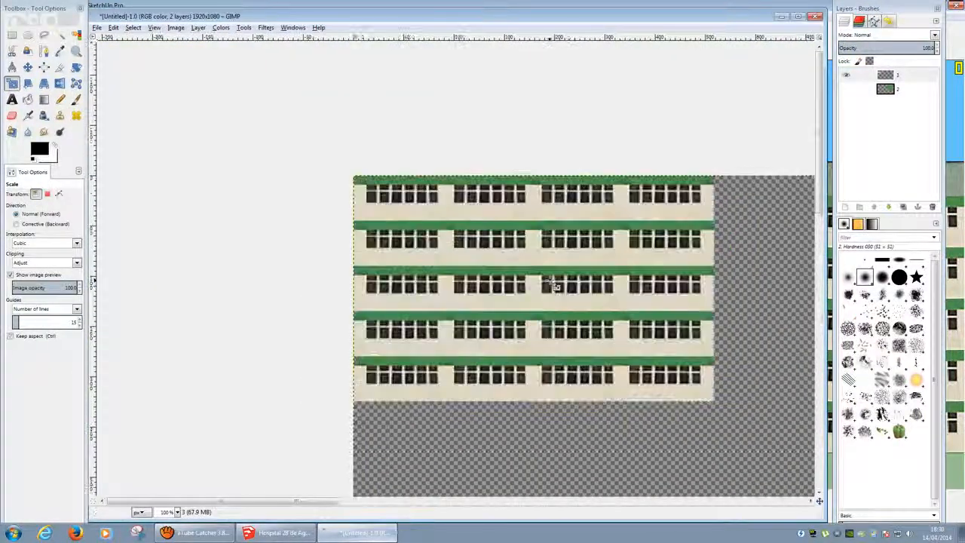
ctrl+scroll(553, 285, down, 3)
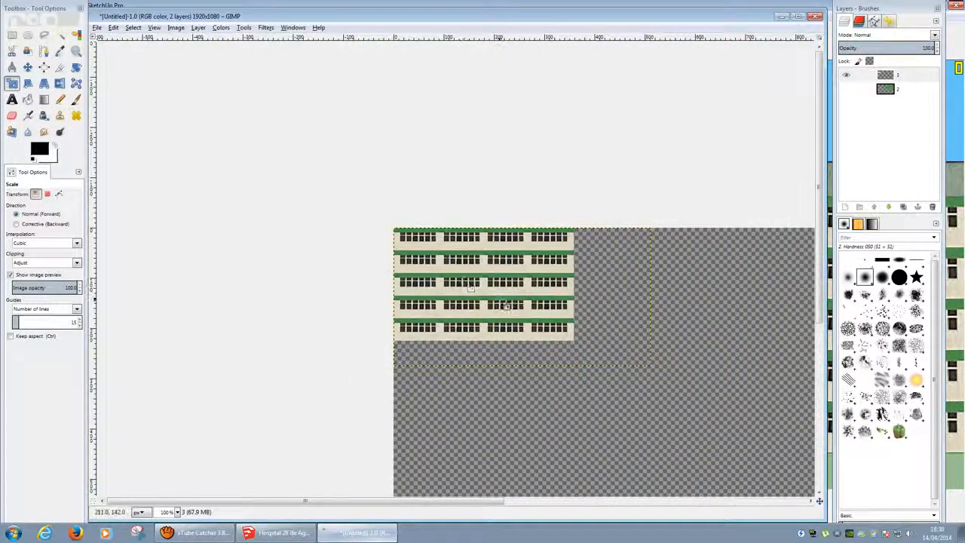
ctrl+scroll(503, 305, down, 1)
ctrl+scroll(280, 254, down, 1)
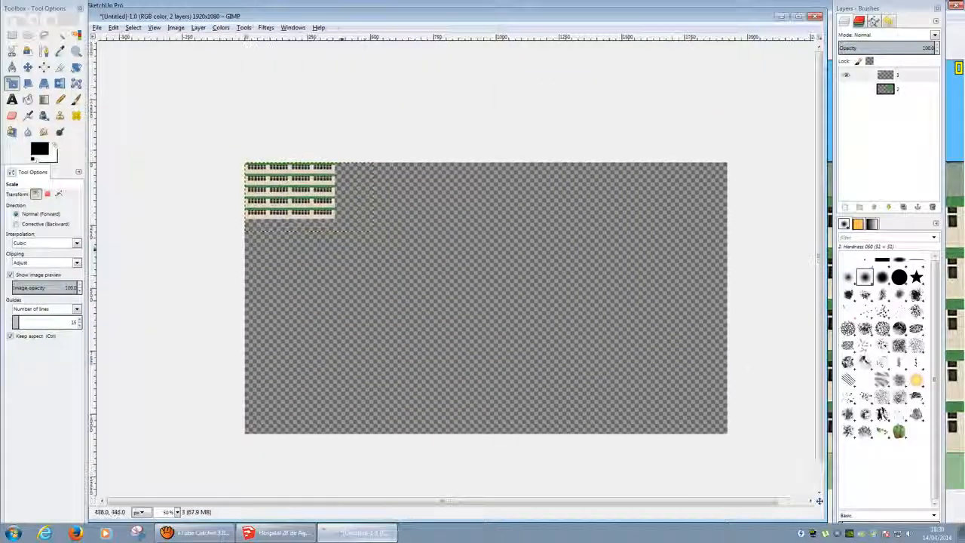
ctrl+scroll(260, 183, up, 2)
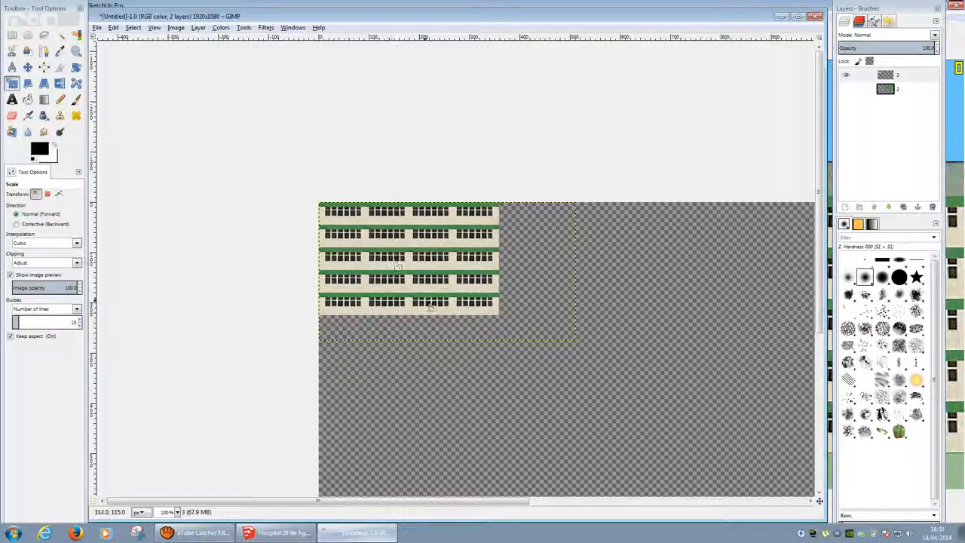
Switch to Windows Explorer and open the MegaSPaulo texture folder under Microsoft Flight Simulator X, Addon Scenery, on drive F:
key(super)
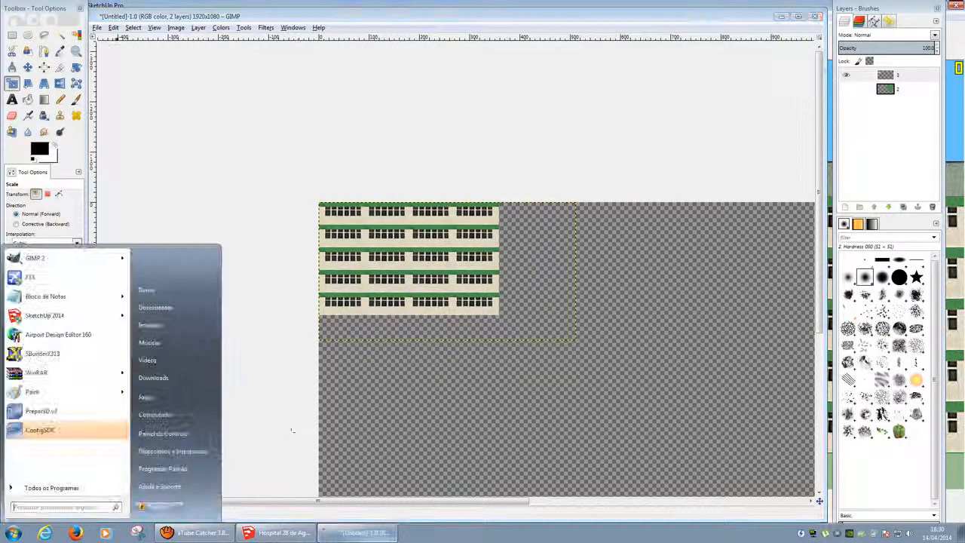
click(154, 414)
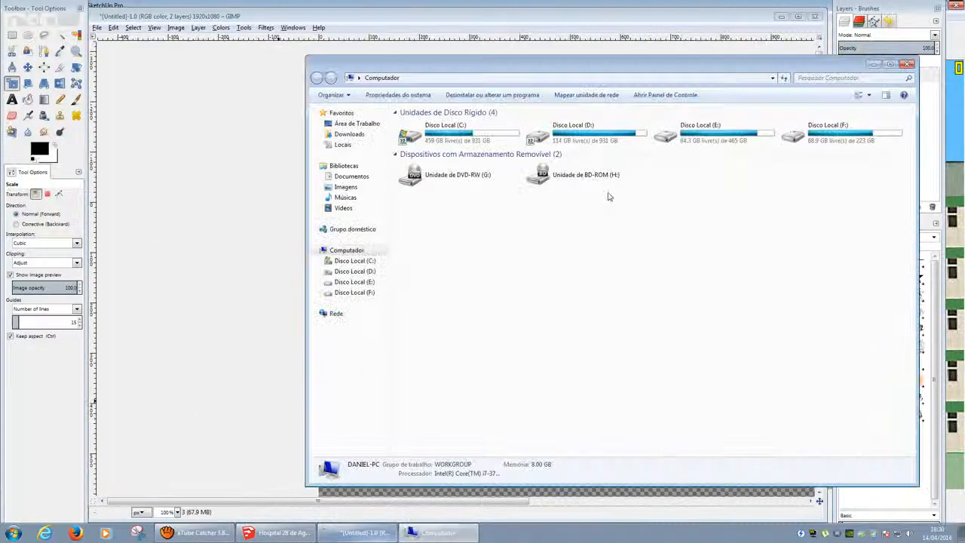
double_click(870, 140)
double_click(467, 125)
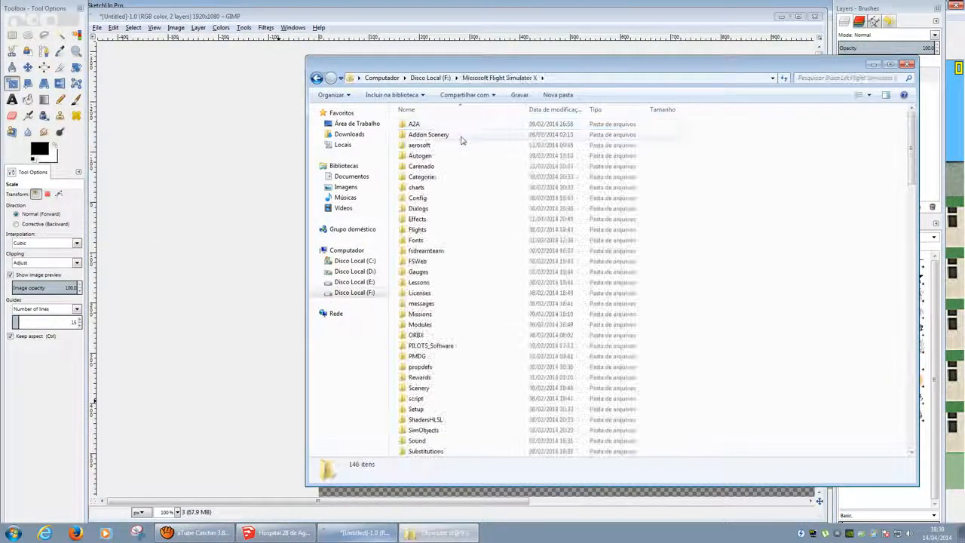
double_click(463, 139)
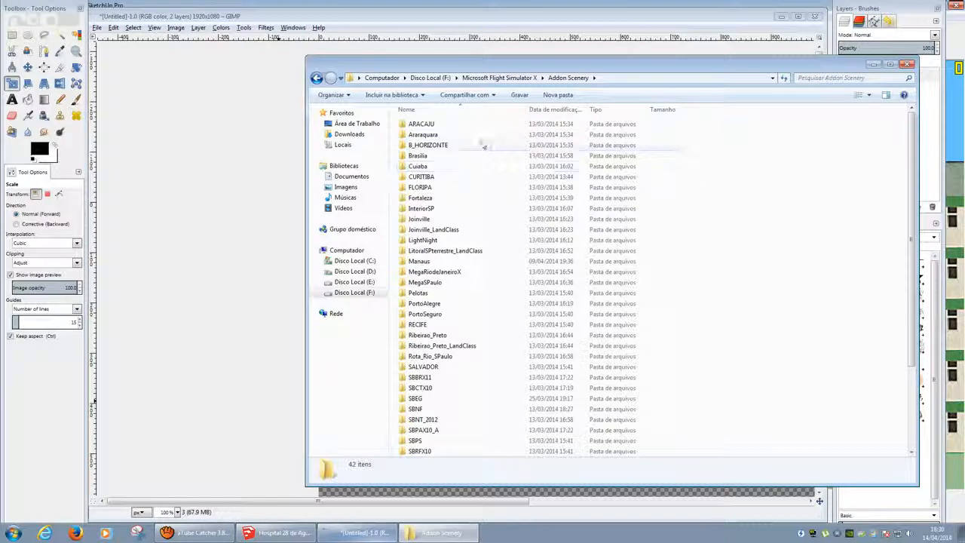
drag(509, 71, 387, 67)
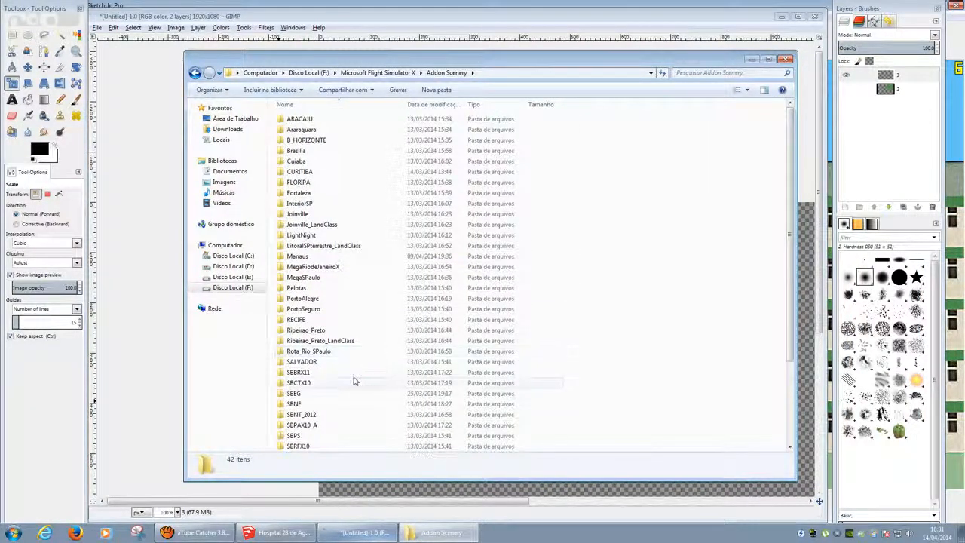
double_click(313, 277)
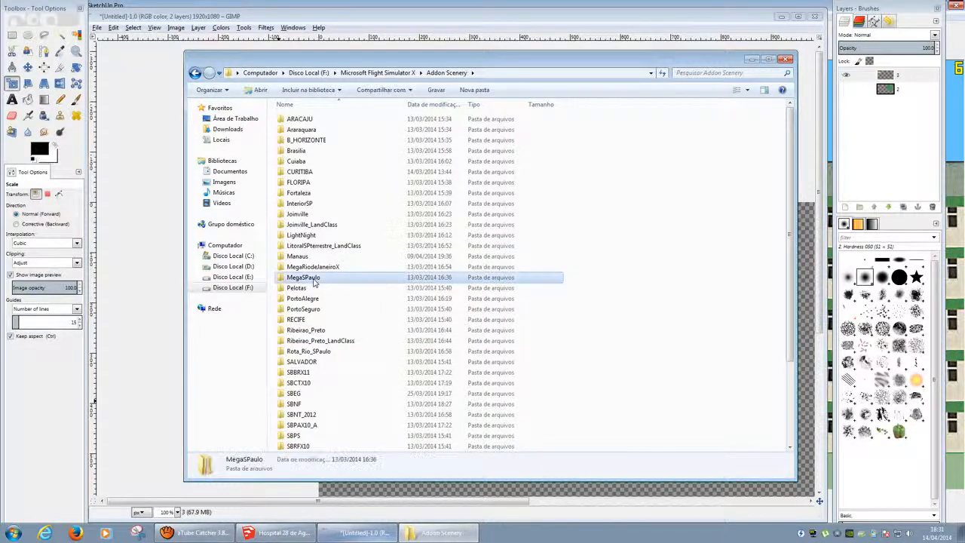
double_click(304, 132)
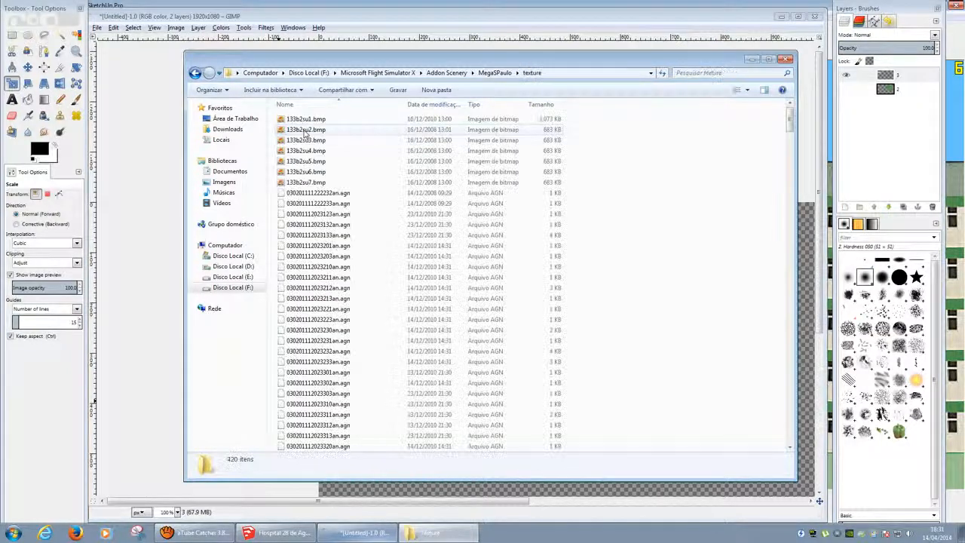
Open AvPaulista.dds in GIMP with mipmaps loaded and maximise its window to examine the combined building textures
drag(790, 124, 790, 392)
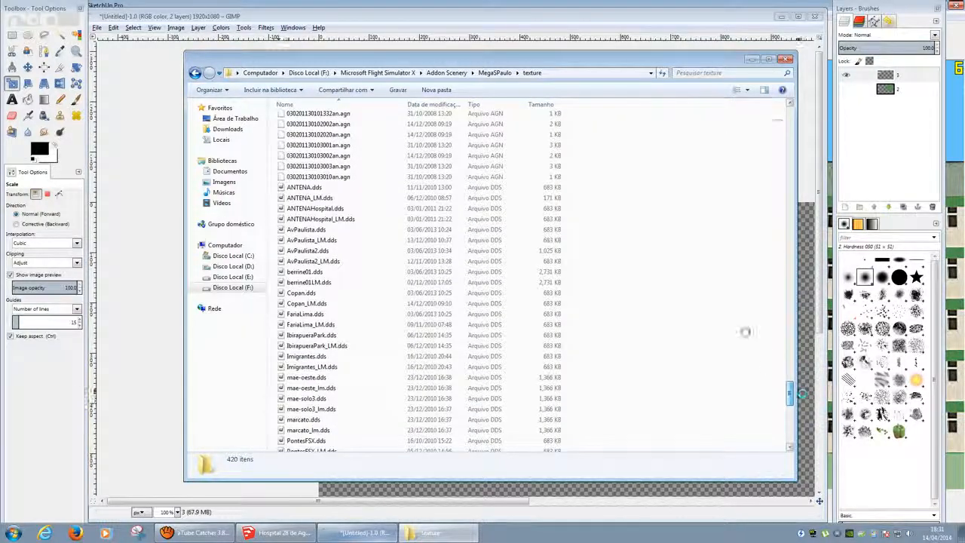
click(330, 230)
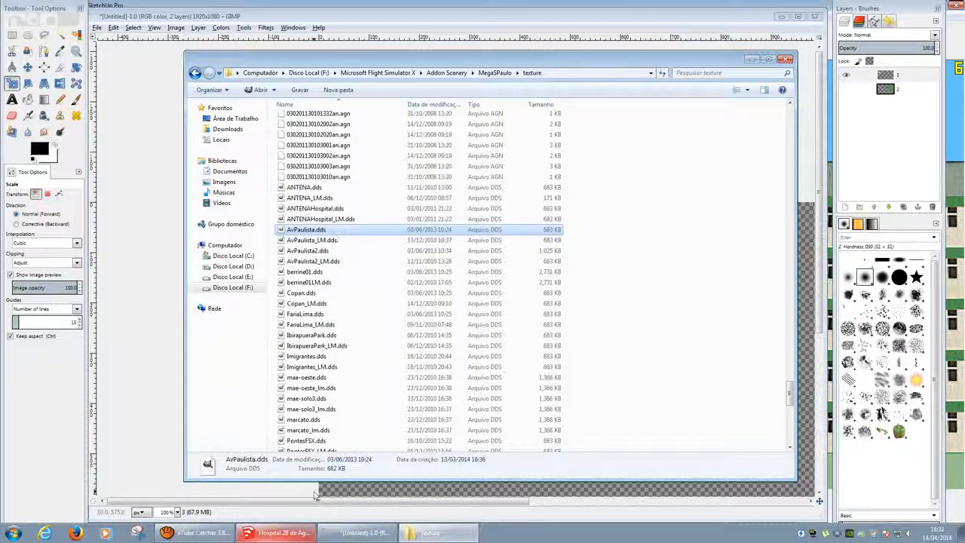
double_click(330, 231)
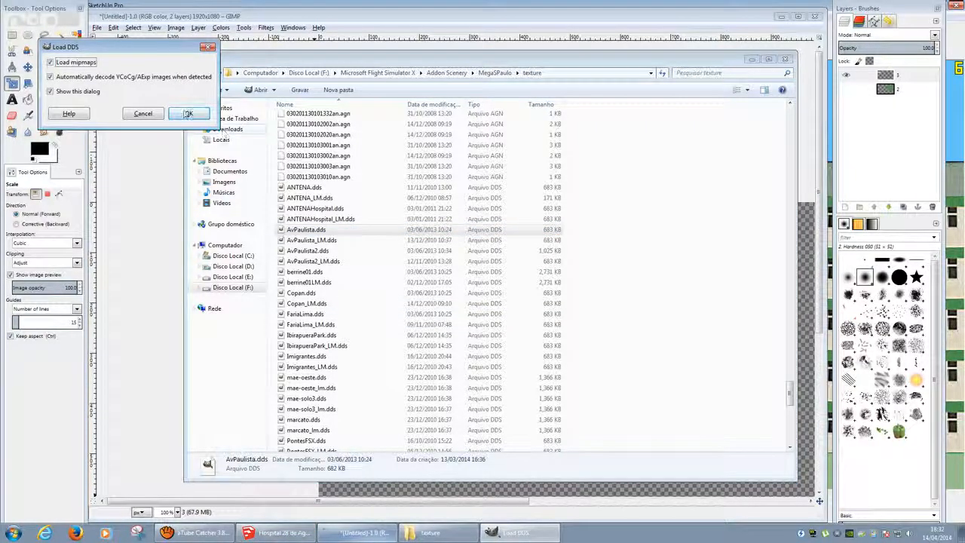
click(185, 113)
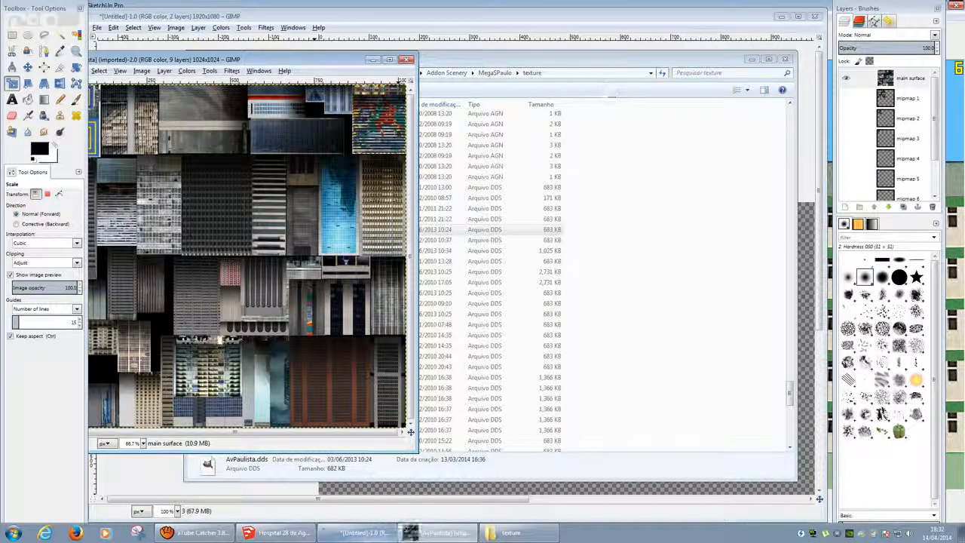
click(389, 60)
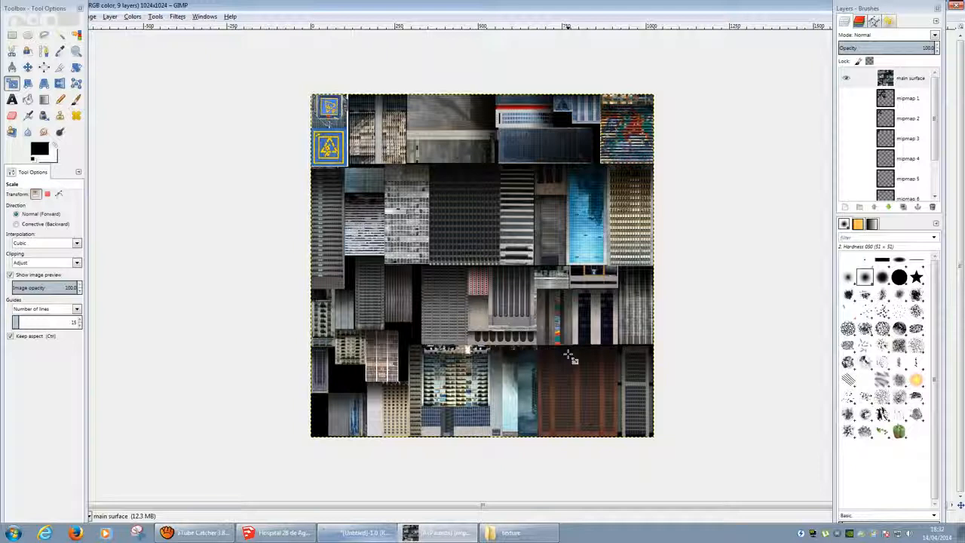
click(194, 532)
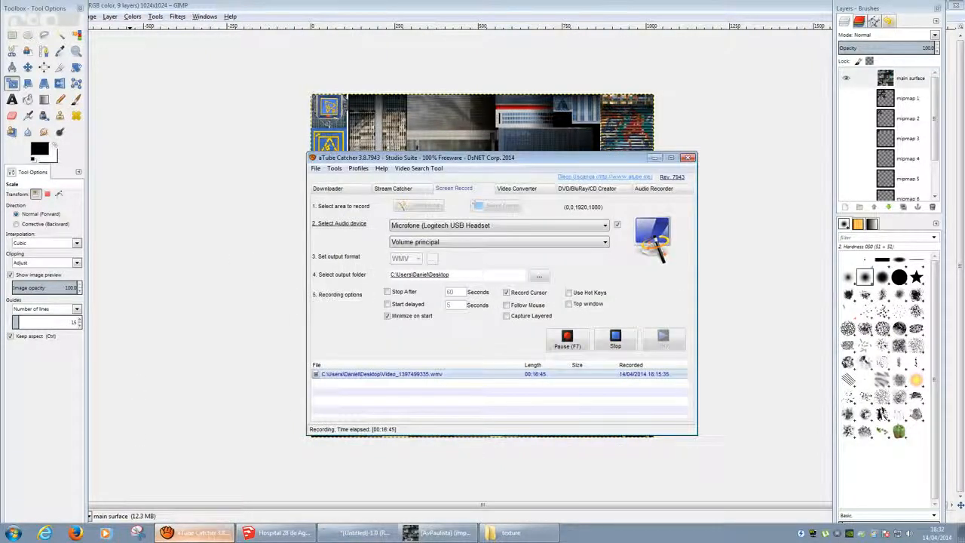
click(356, 47)
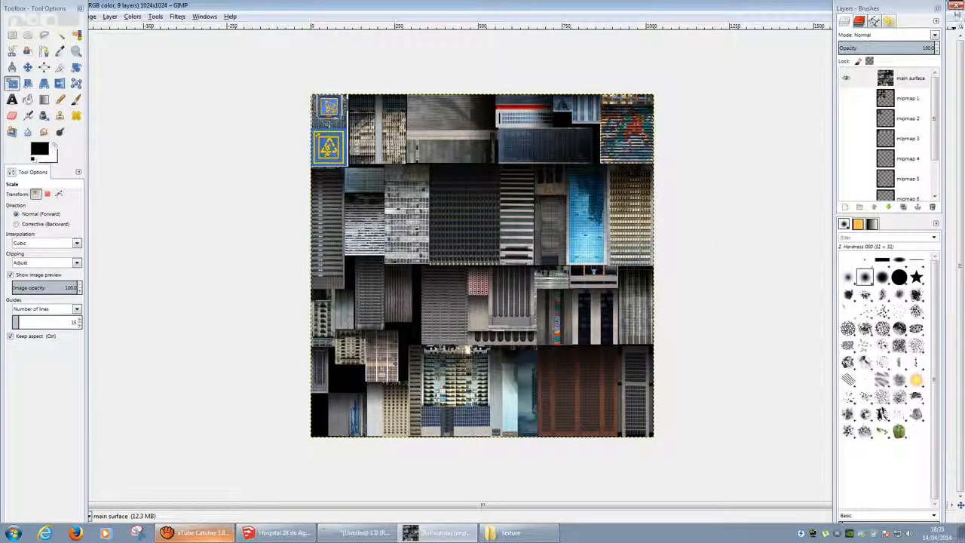
Close the AvPaulista texture image and return to the untitled facade image in full view
click(955, 5)
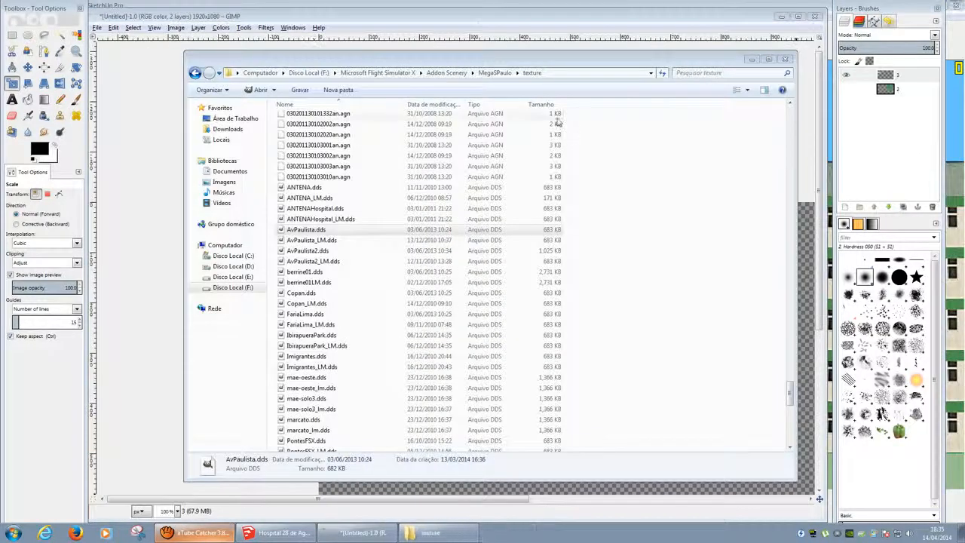
click(587, 31)
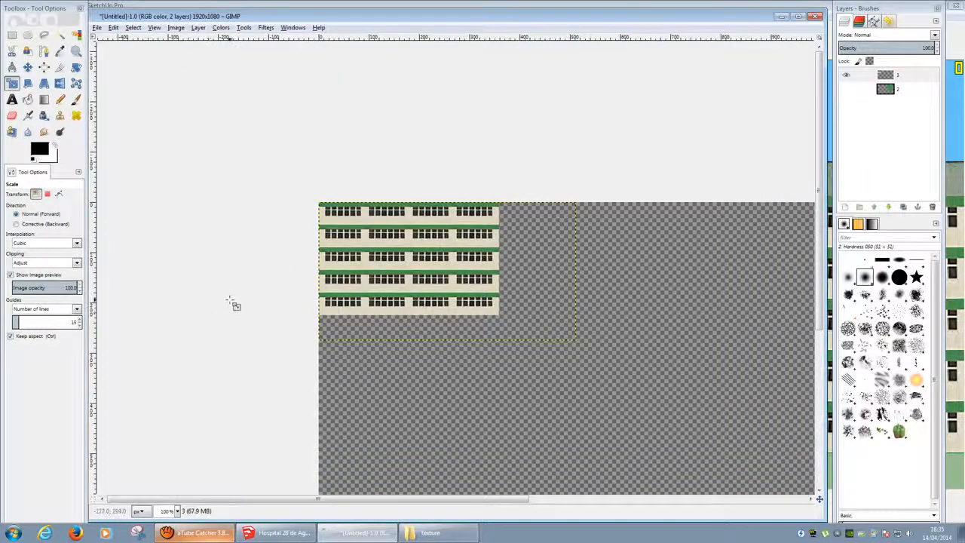
ctrl+scroll(236, 289, down, 2)
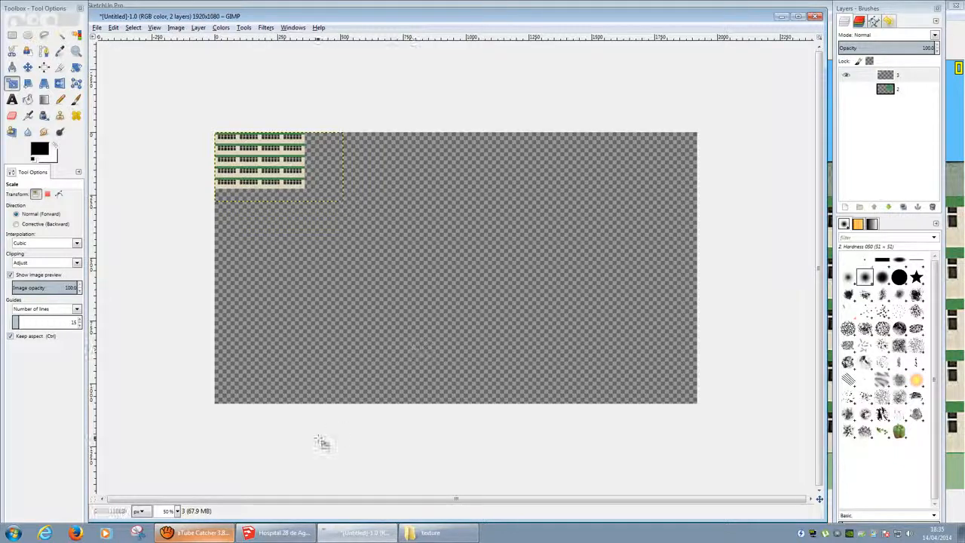
Look at the hospital's green facade in SketchUp and return to the GIMP image
click(283, 532)
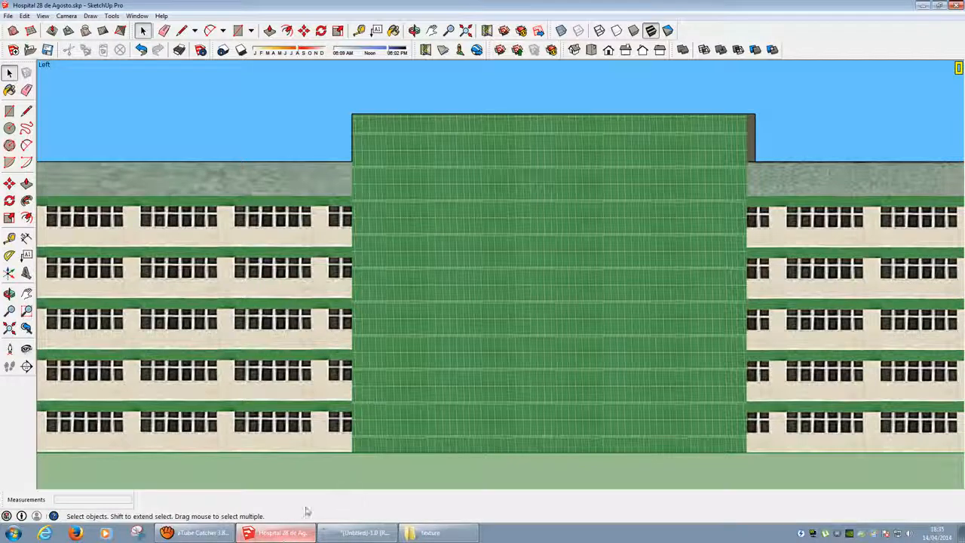
key(alt+Tab)
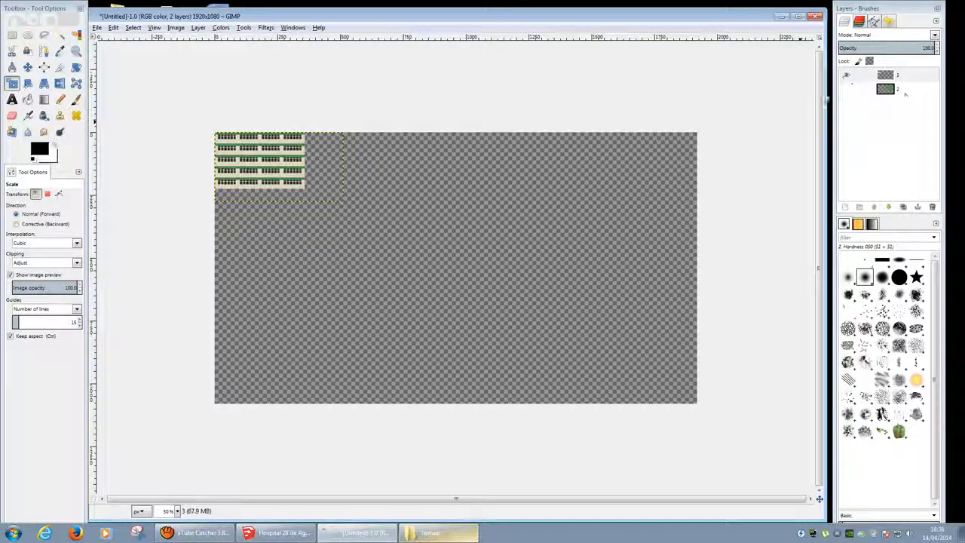
Show layer 2 with the green facade and make it the active layer
click(845, 89)
click(905, 90)
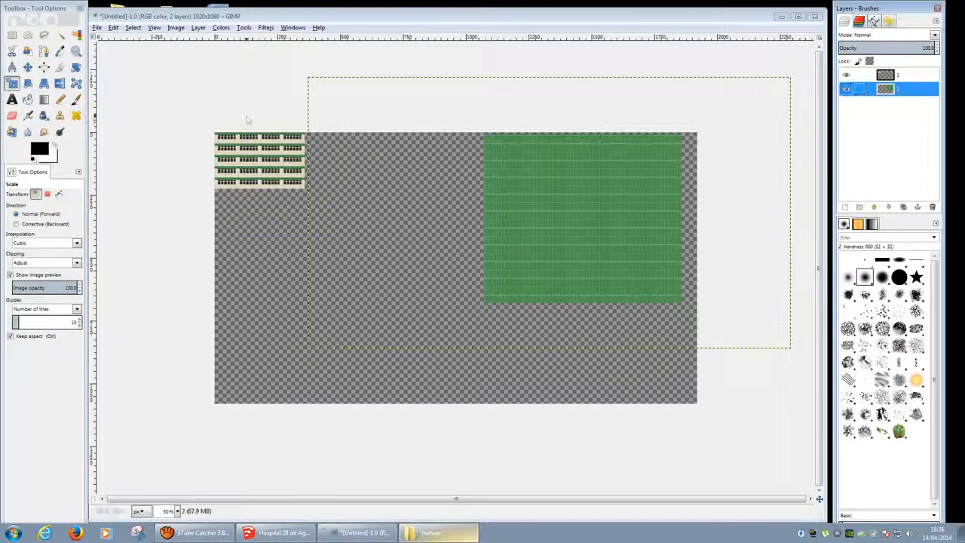
Select the area around the green facade on layer 2 and scale it proportionally to 512 × 455 px
click(12, 35)
drag(459, 106, 742, 344)
key(shift+t)
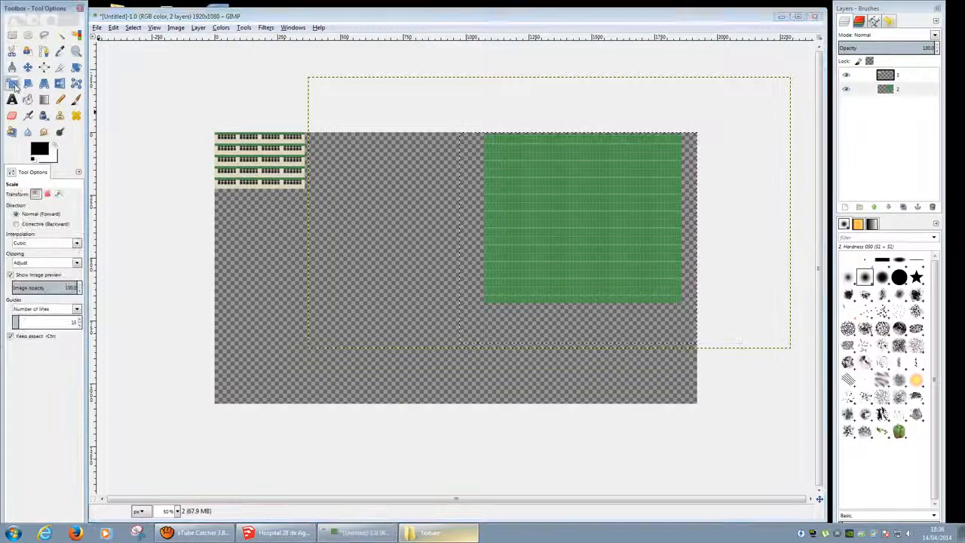
click(581, 238)
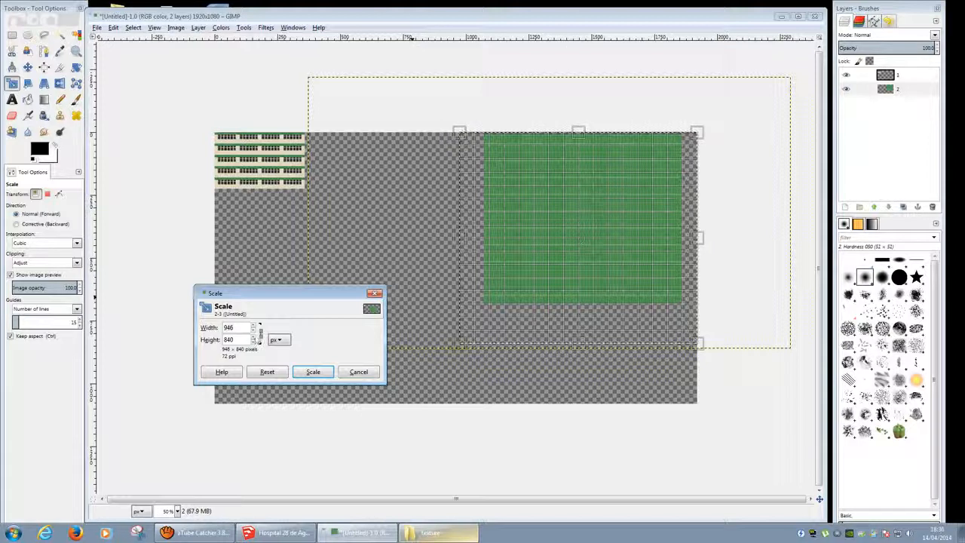
drag(254, 330, 259, 333)
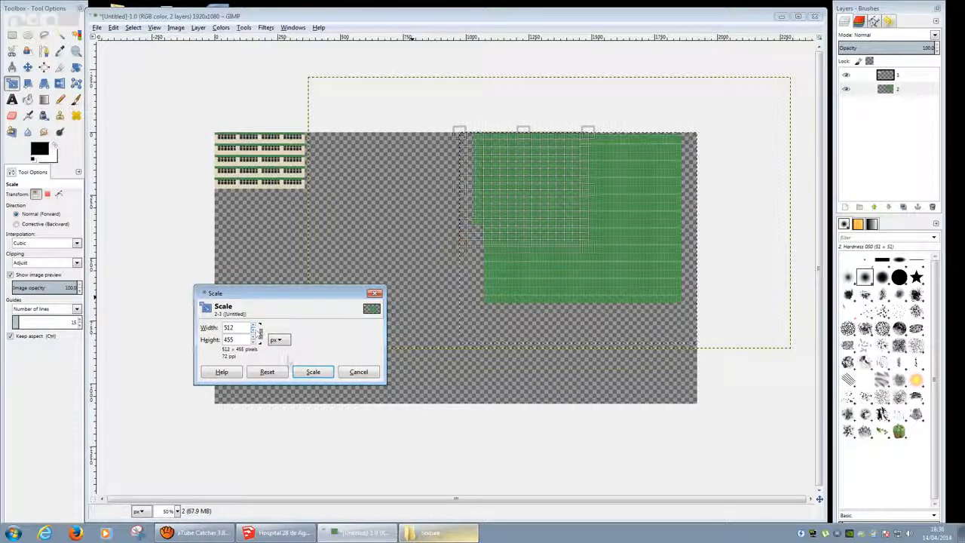
click(313, 372)
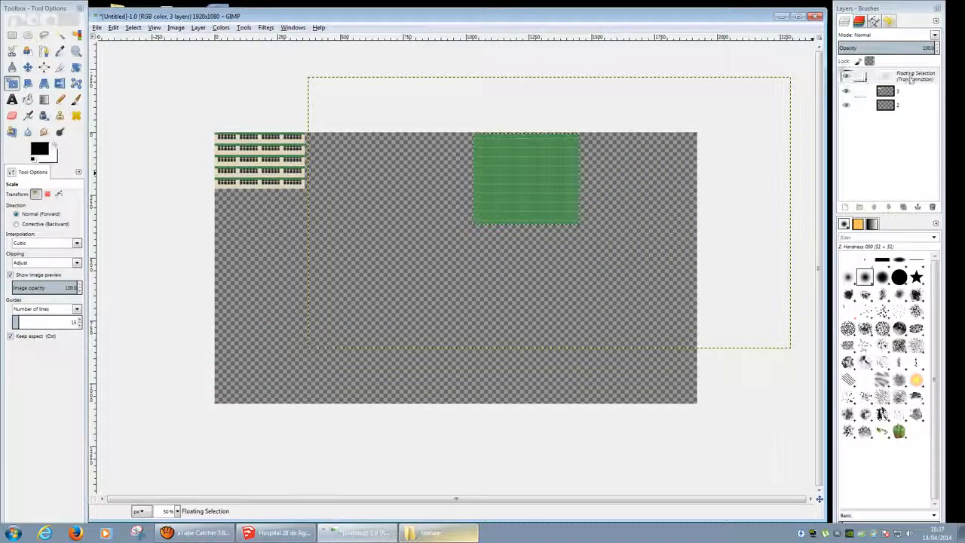
Turn the scaled green facade into its own layer named 1 and delete the emptied layer 2
double_click(912, 77)
key(Return)
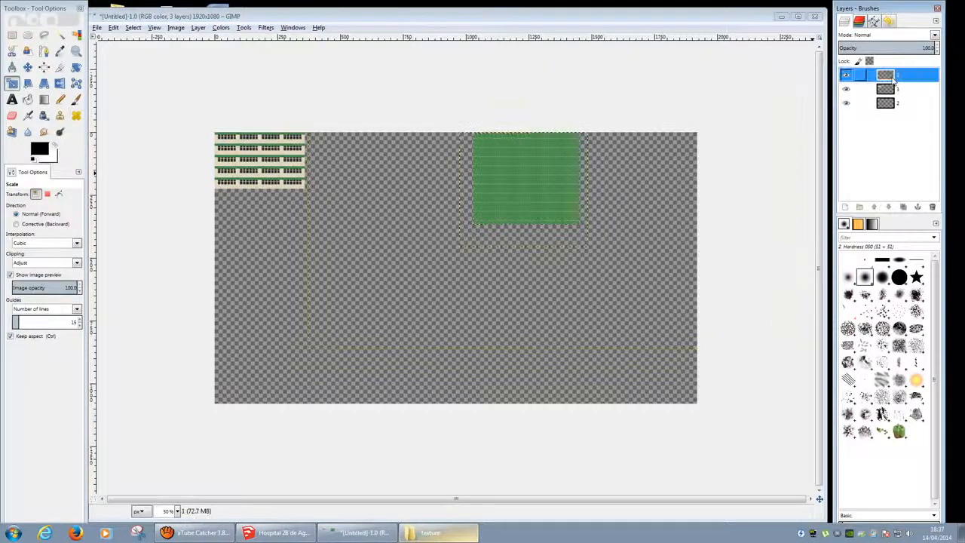
click(847, 103)
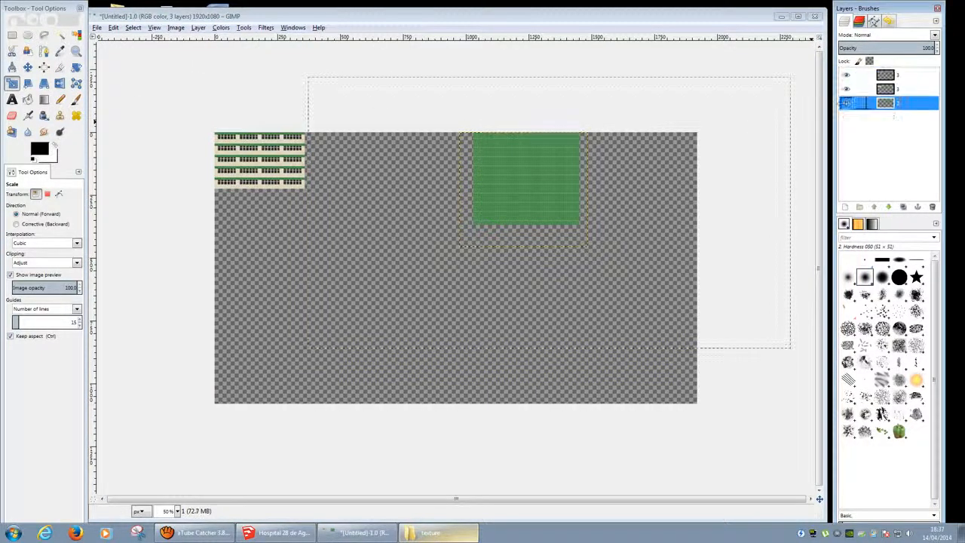
right_click(893, 105)
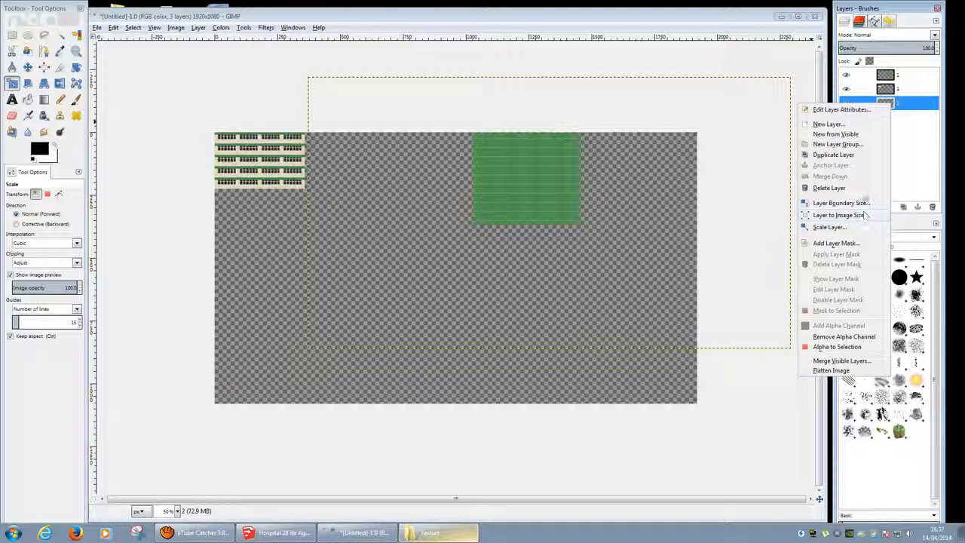
click(869, 188)
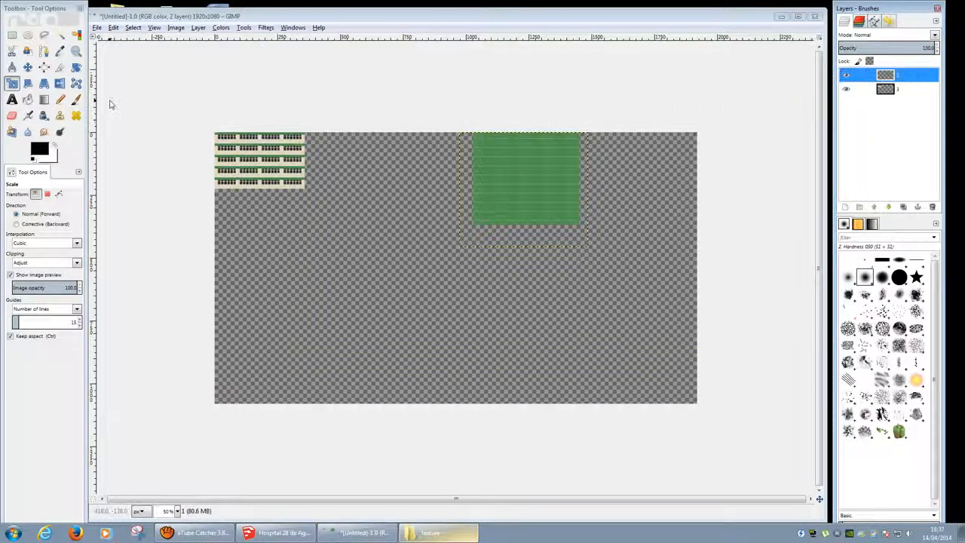
Select a large area around the green facade and move its layer close to the window facade
click(29, 69)
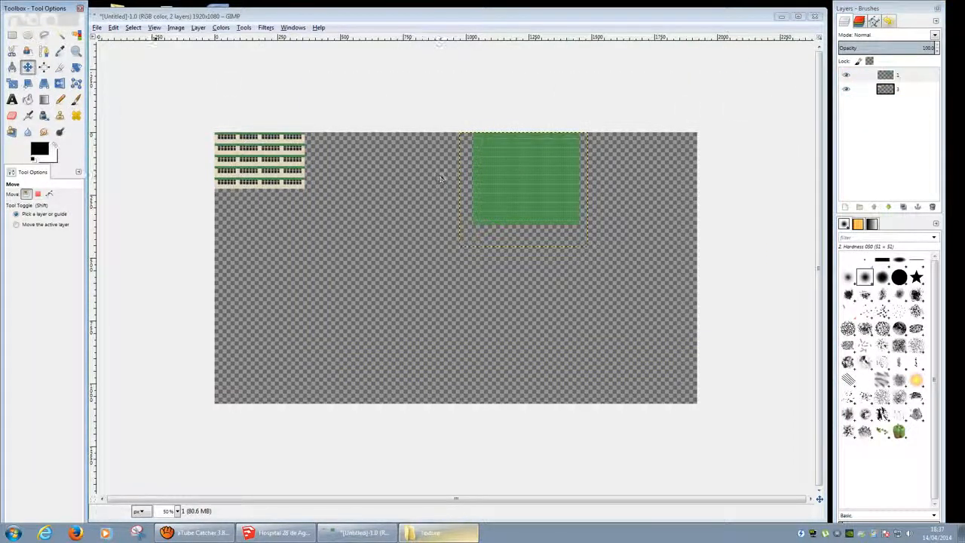
key(r)
drag(411, 102, 713, 298)
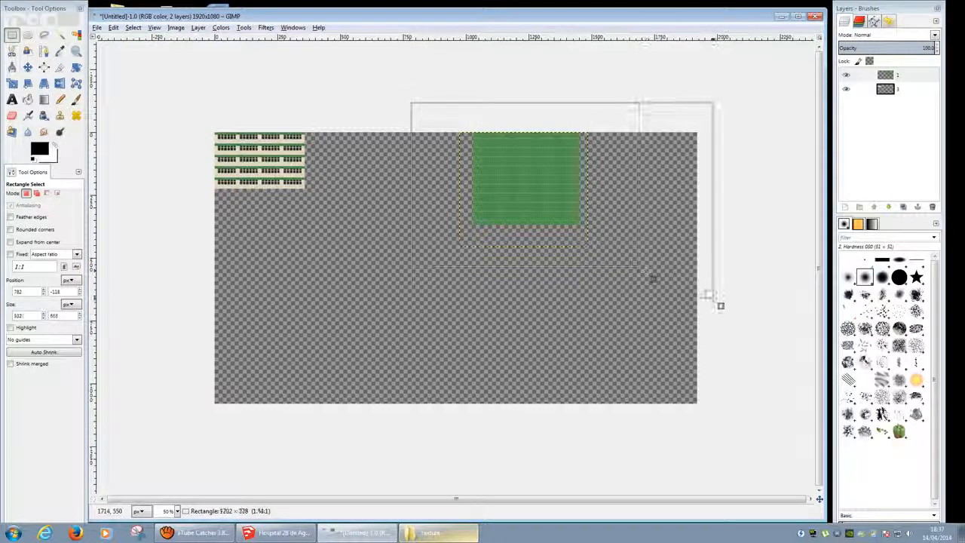
drag(645, 269, 713, 298)
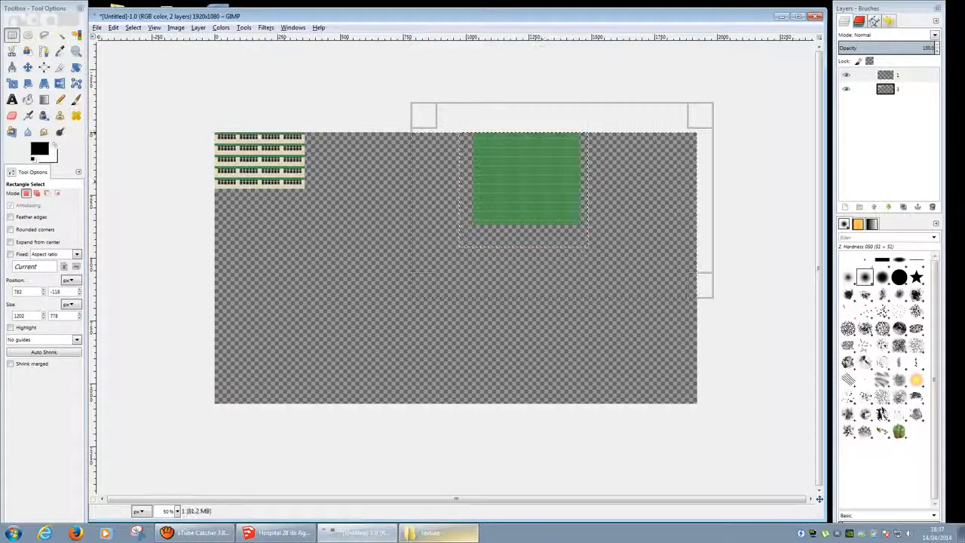
key(m)
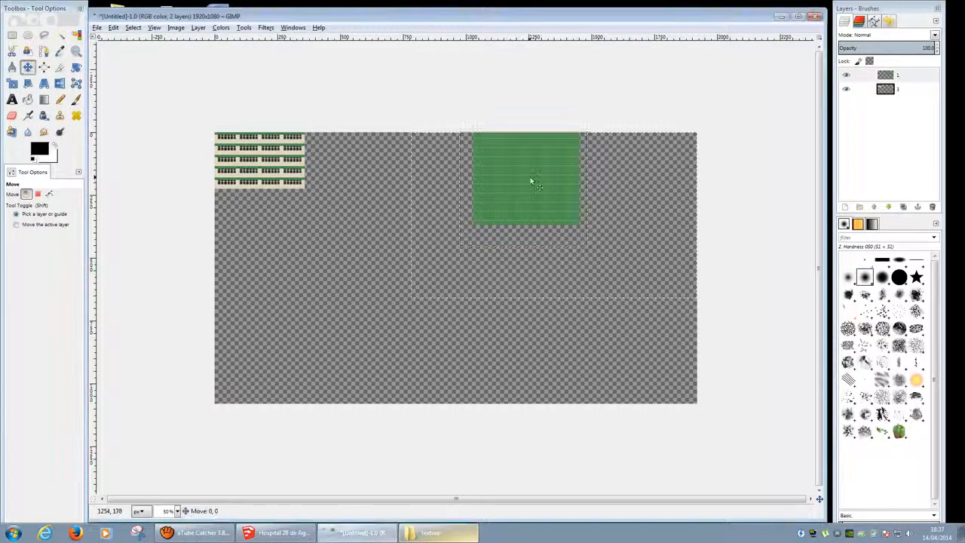
drag(530, 179, 369, 179)
Align the green facade flush against the window facade's edge and the upper border of the image
ctrl+scroll(249, 114, up, 6)
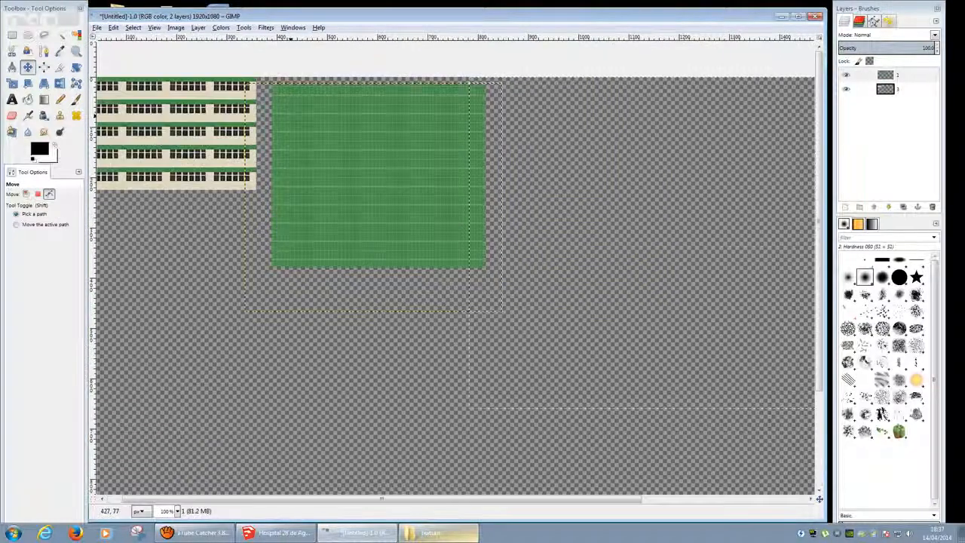
ctrl+scroll(524, 199, up, 2)
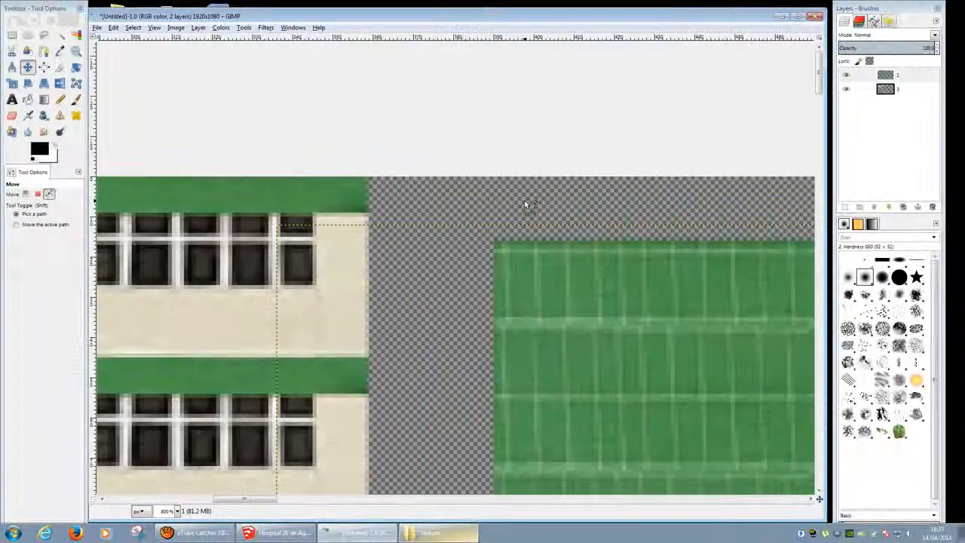
drag(584, 285, 485, 215)
ctrl+scroll(373, 178, up, 5)
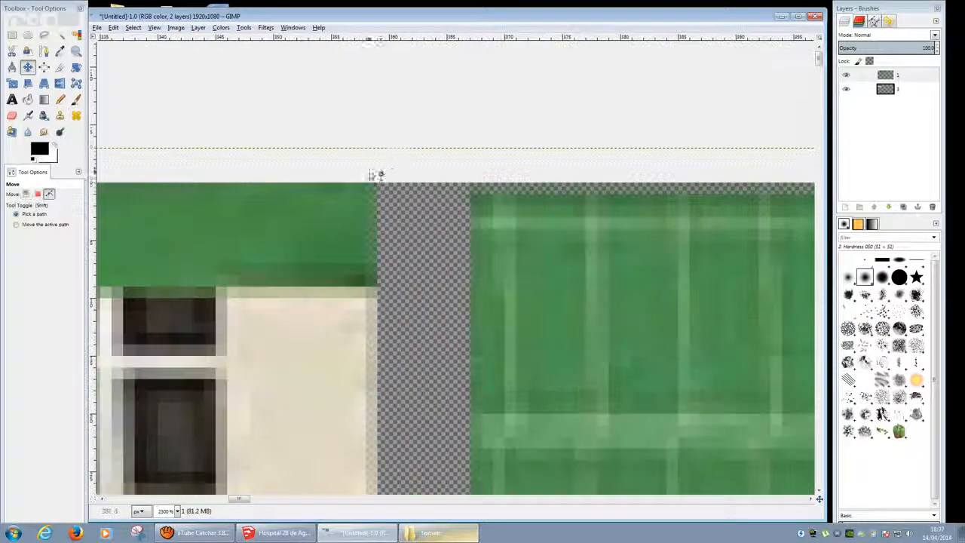
drag(573, 254, 405, 256)
ctrl+scroll(405, 255, down, 11)
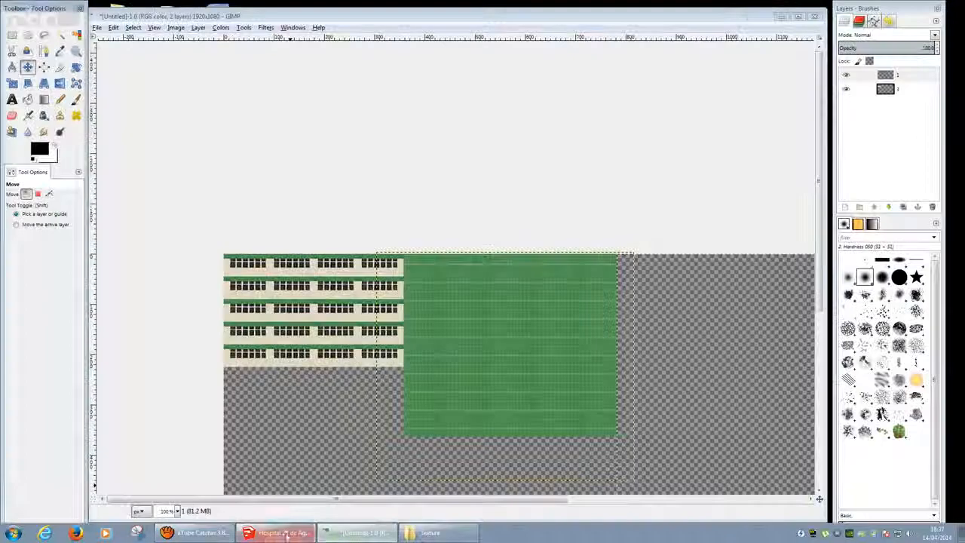
Capture a close-up of the grey strip above the windows in SketchUp's Left view and paste it into the GIMP image
click(284, 532)
scroll(445, 363, down, 3)
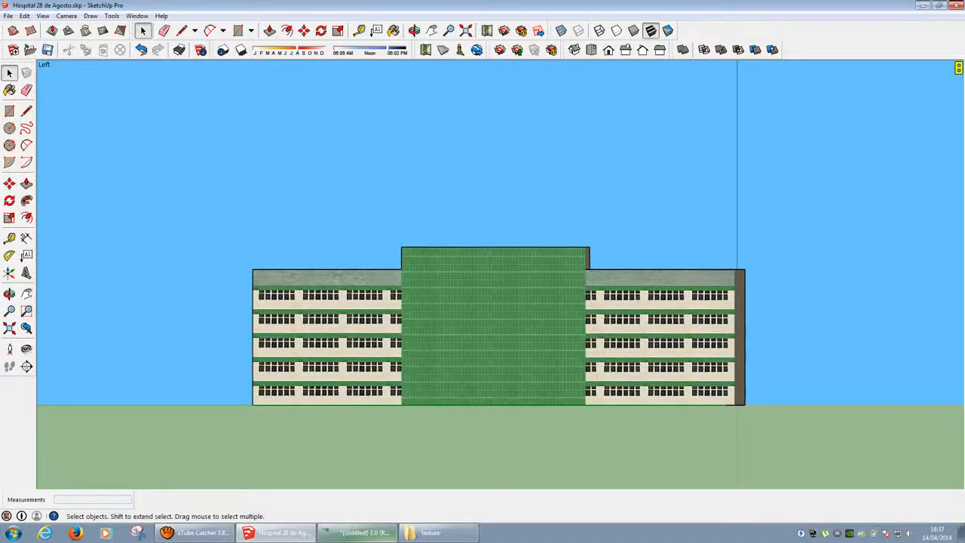
scroll(323, 267, up, 6)
shift+middle_drag(323, 267, 473, 277)
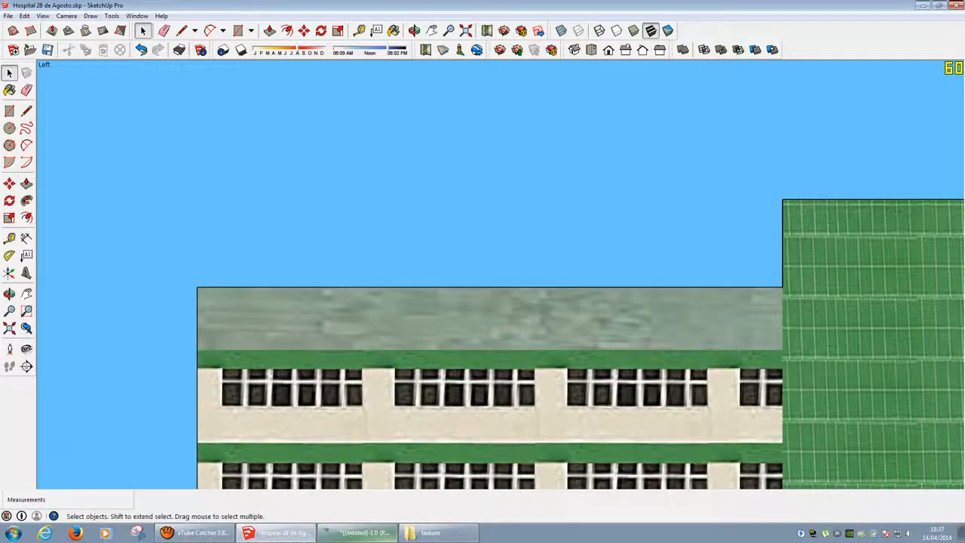
scroll(541, 303, up, 1)
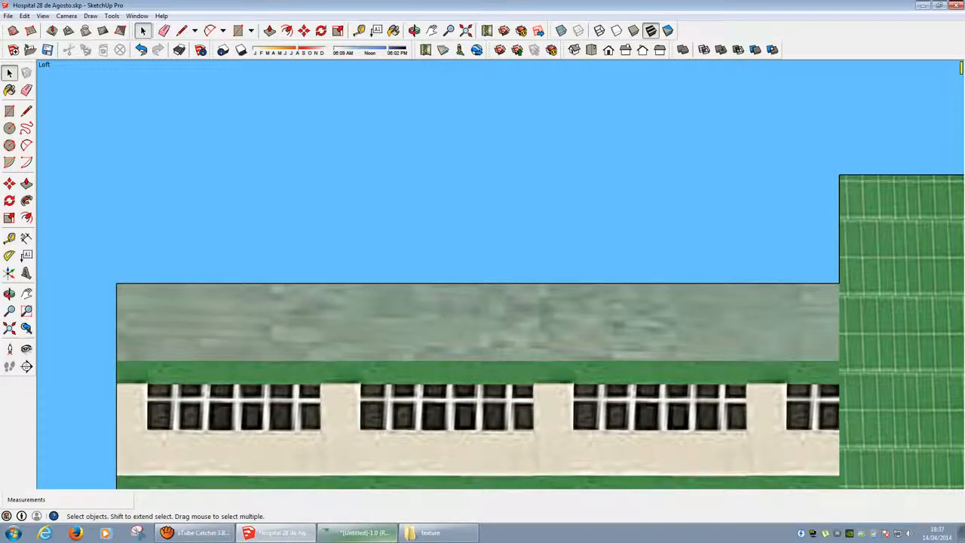
click(356, 532)
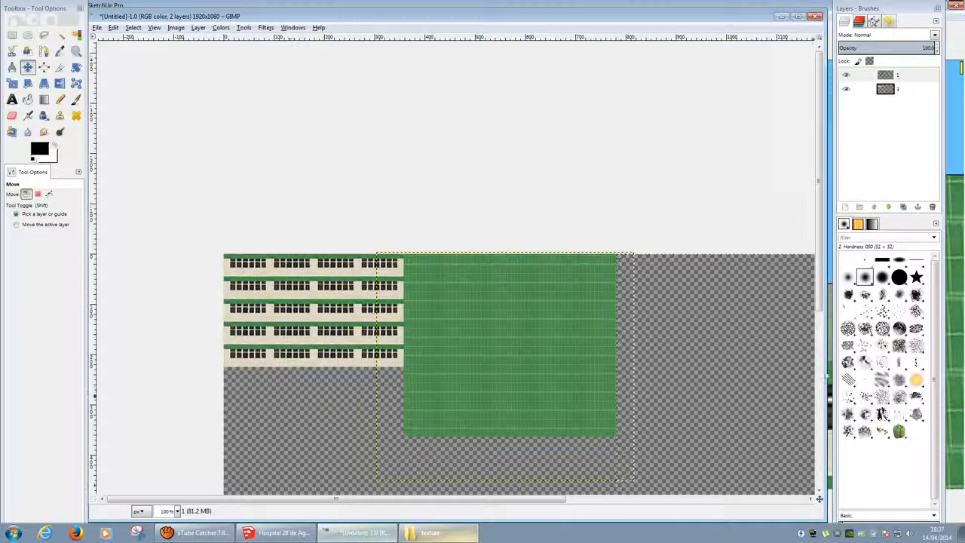
key(ctrl+v)
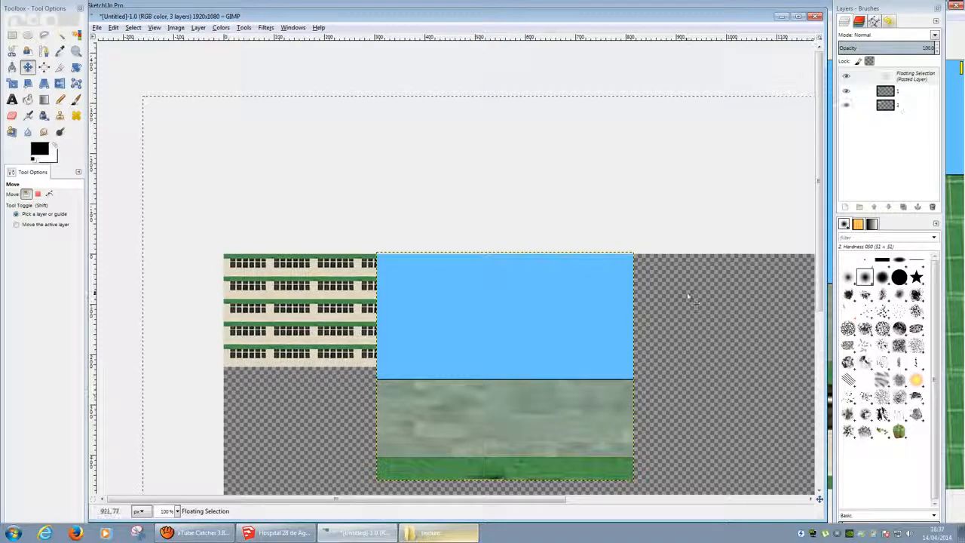
Try to shift the pasted view slightly upwards in the image, and undo the move
ctrl+scroll(456, 273, down, 2)
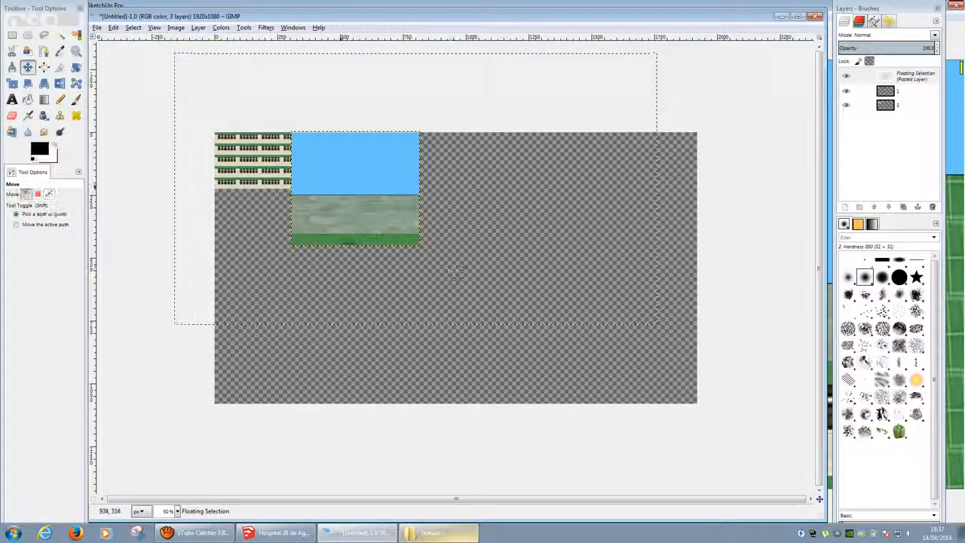
drag(366, 225, 379, 199)
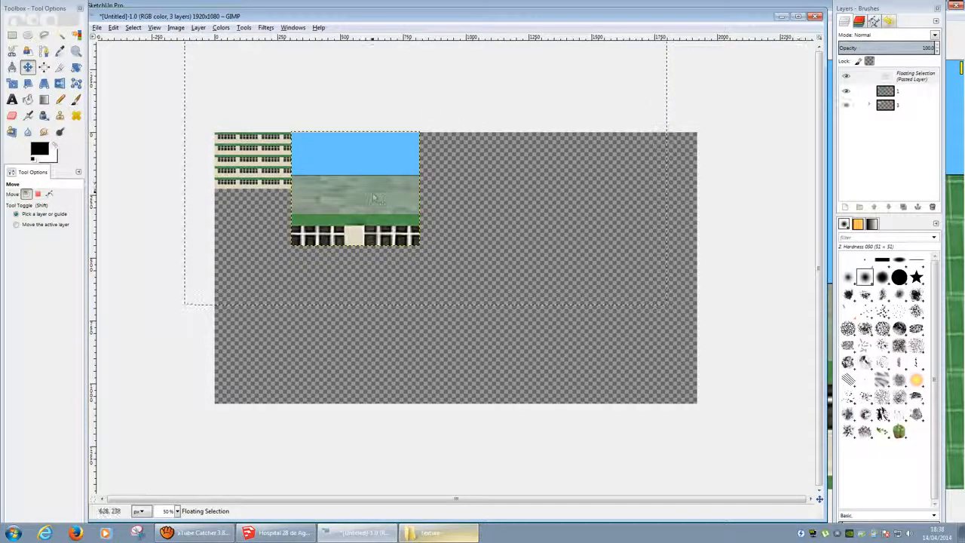
key(ctrl+z)
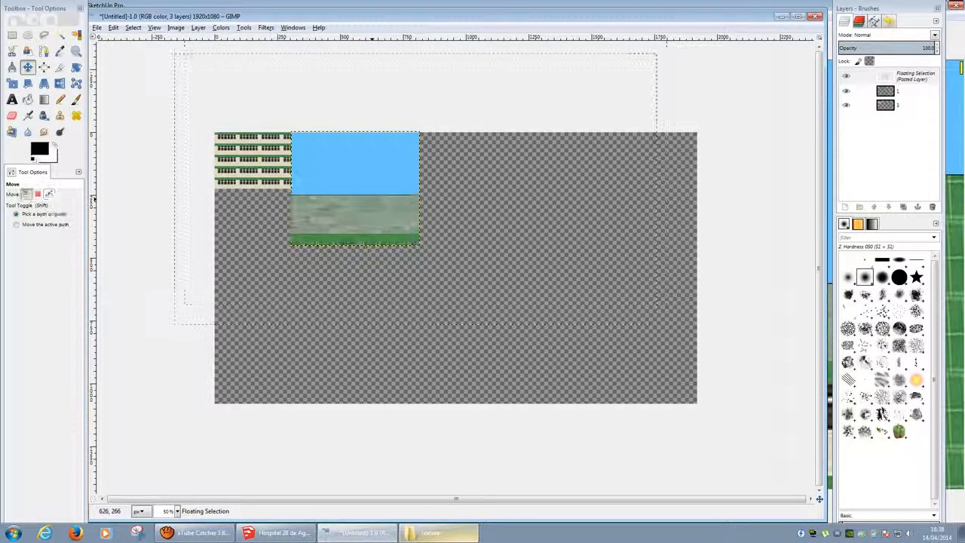
Try to select a large area around the whole image with the pasted view still floating, and undo the resulting changes
ctrl+scroll(420, 209, down, 2)
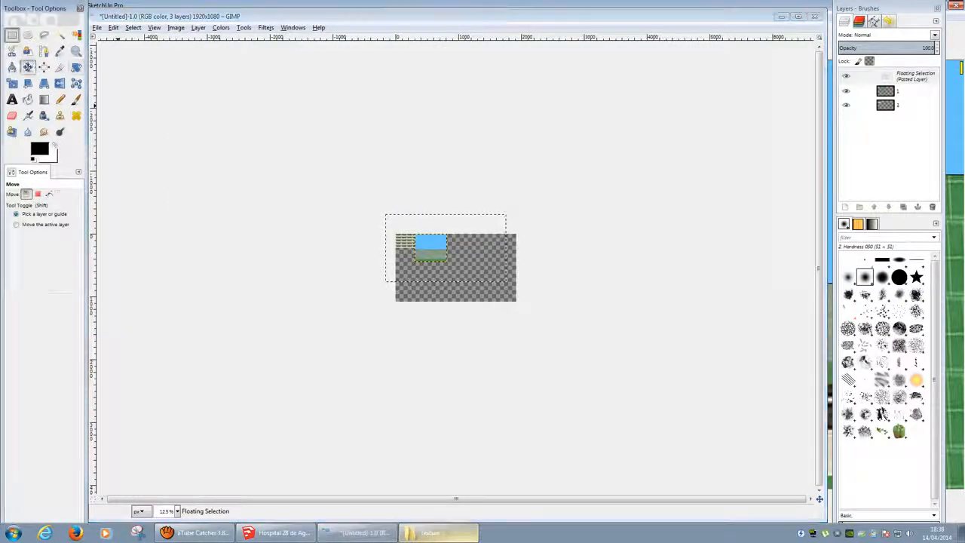
key(r)
drag(345, 181, 684, 389)
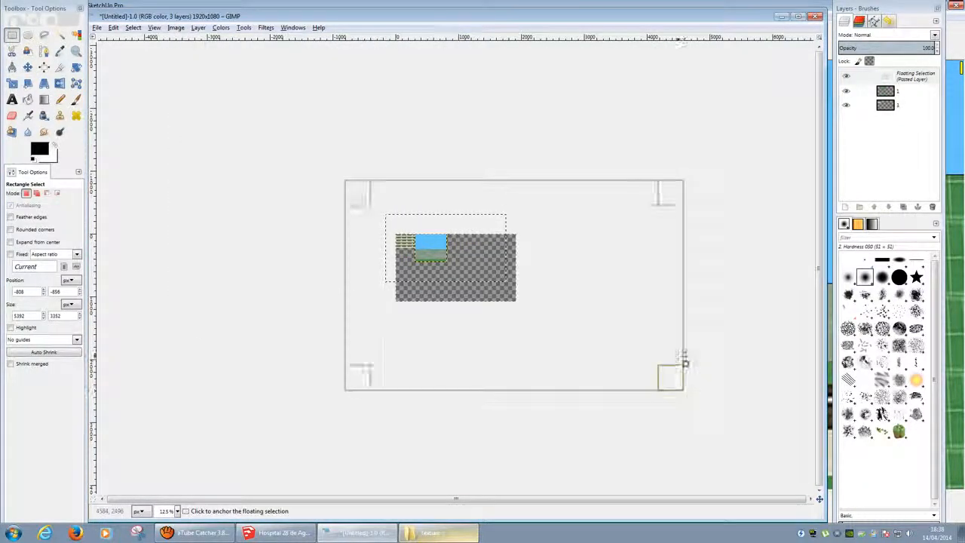
key(ctrl+z)
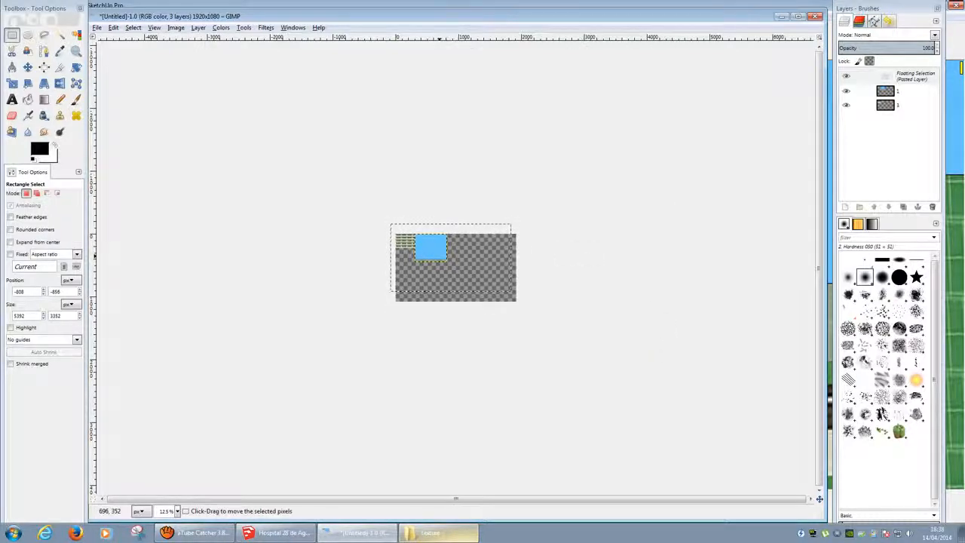
ctrl+scroll(455, 265, up, 4)
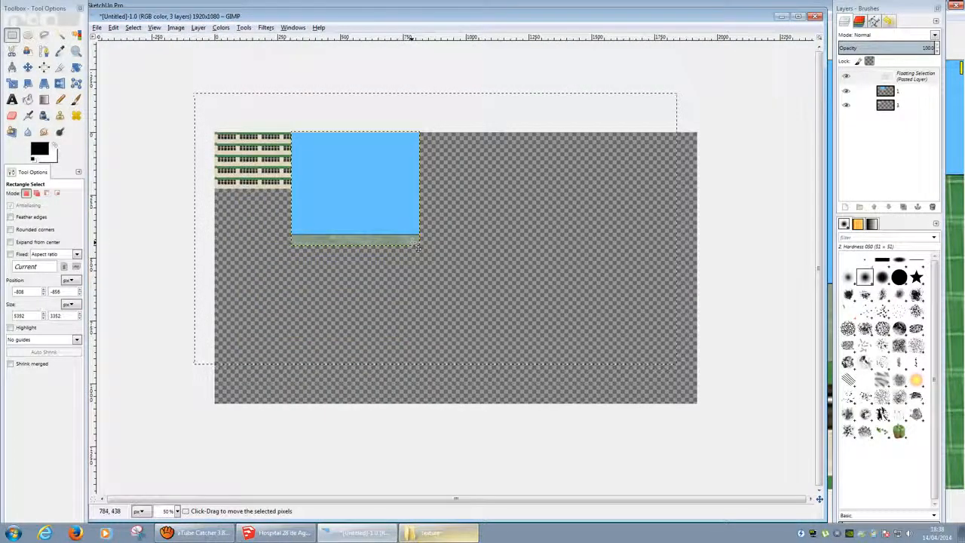
key(ctrl)
key(ctrl+z)
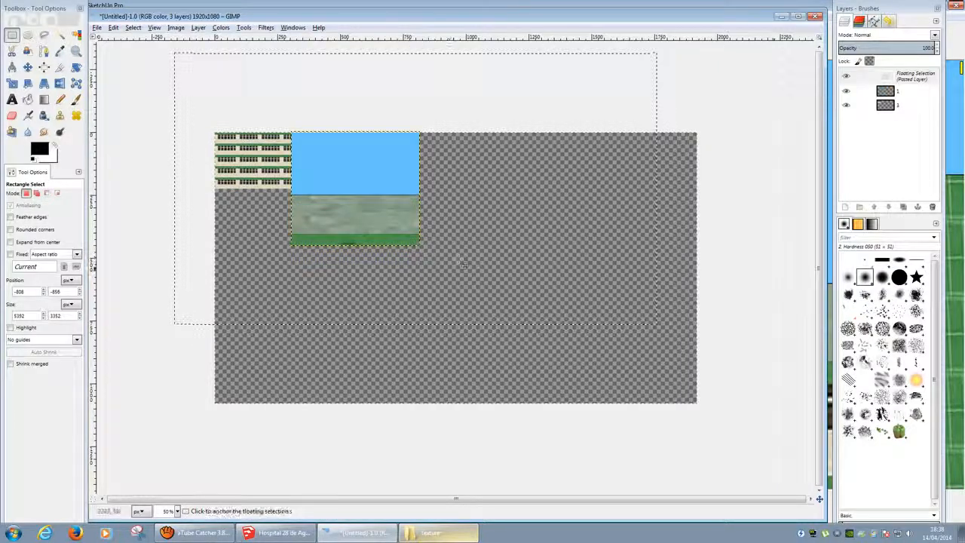
Hide the two existing facade layers and turn the floating pasted view into a new layer
key(ctrl+z)
key(ctrl+z)
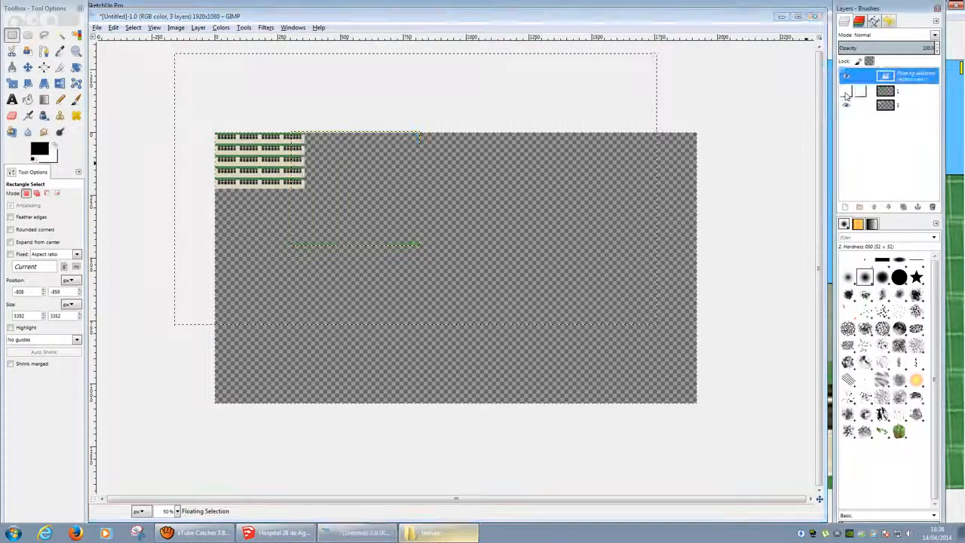
ctrl+scroll(626, 232, down, 3)
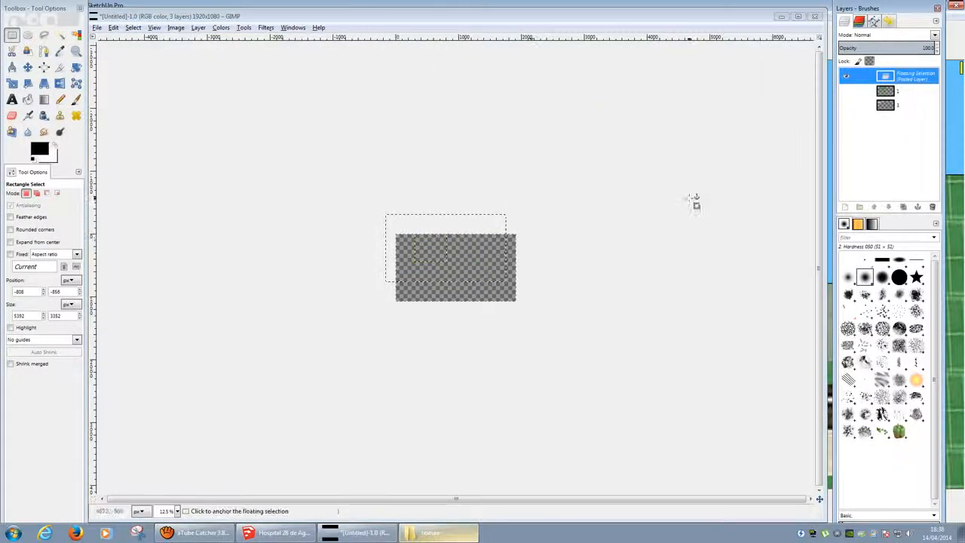
right_click(898, 140)
click(880, 159)
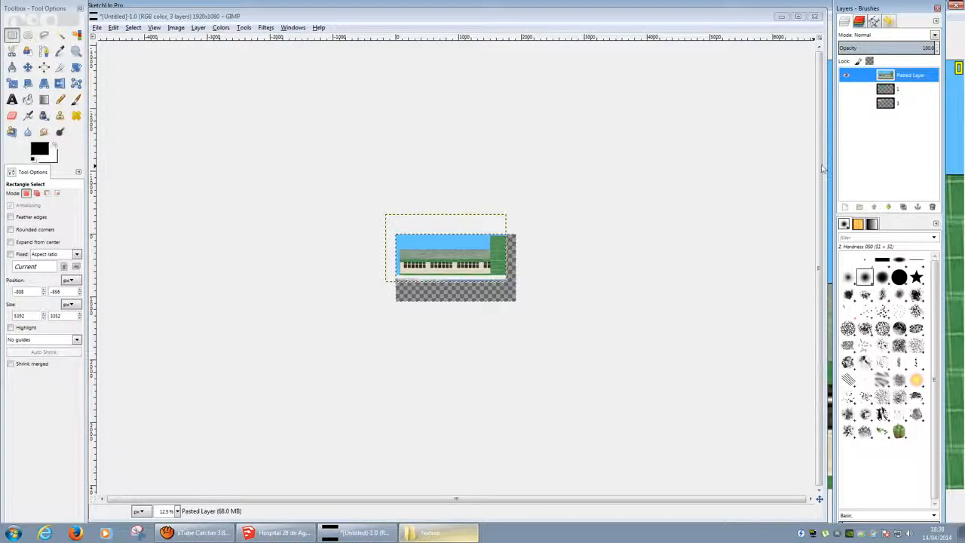
key(plus)
key(plus)
key(plus)
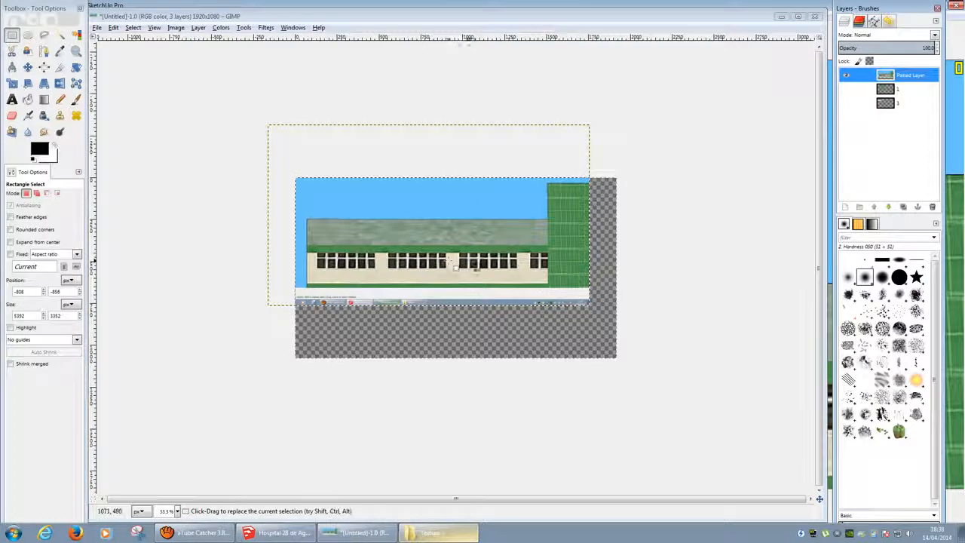
drag(453, 267, 478, 242)
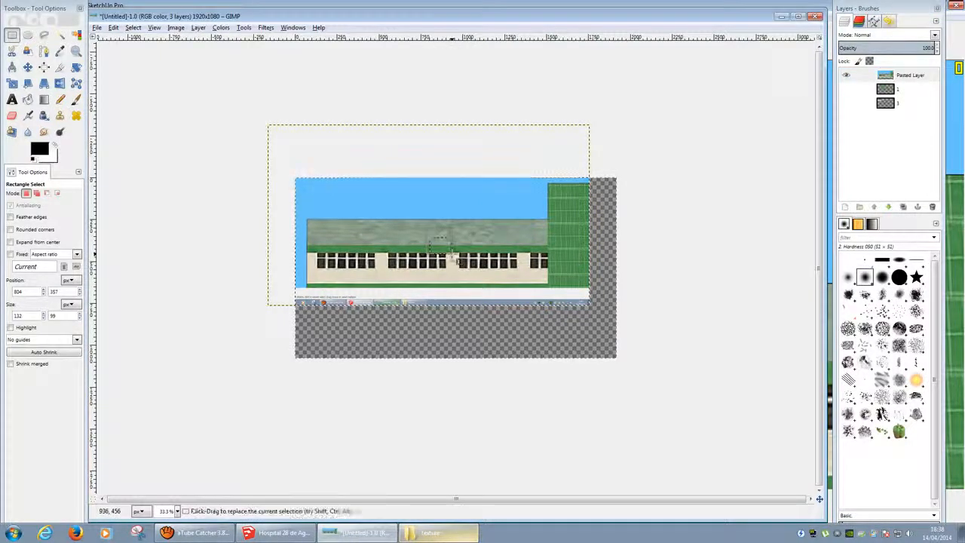
key(plus)
key(plus)
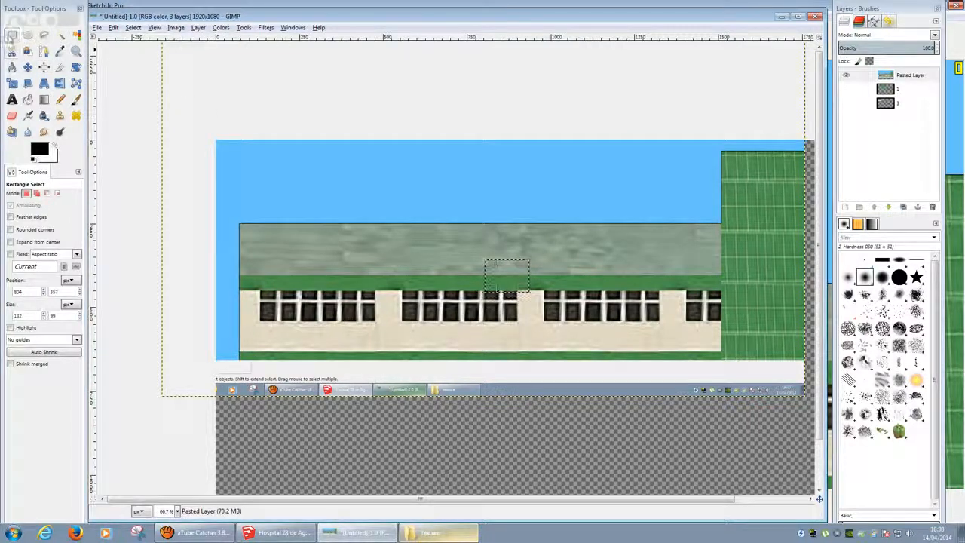
drag(231, 214, 748, 217)
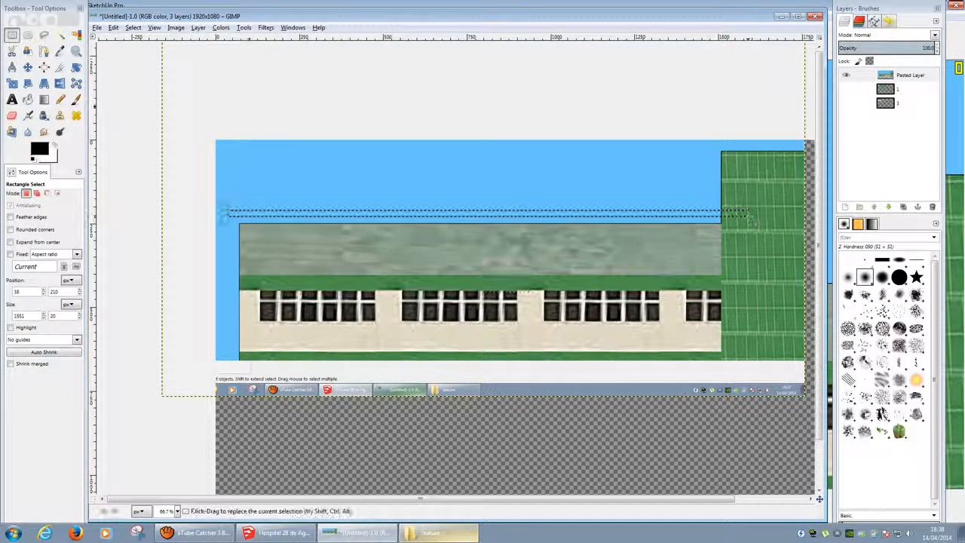
ctrl+scroll(224, 141, down, 2)
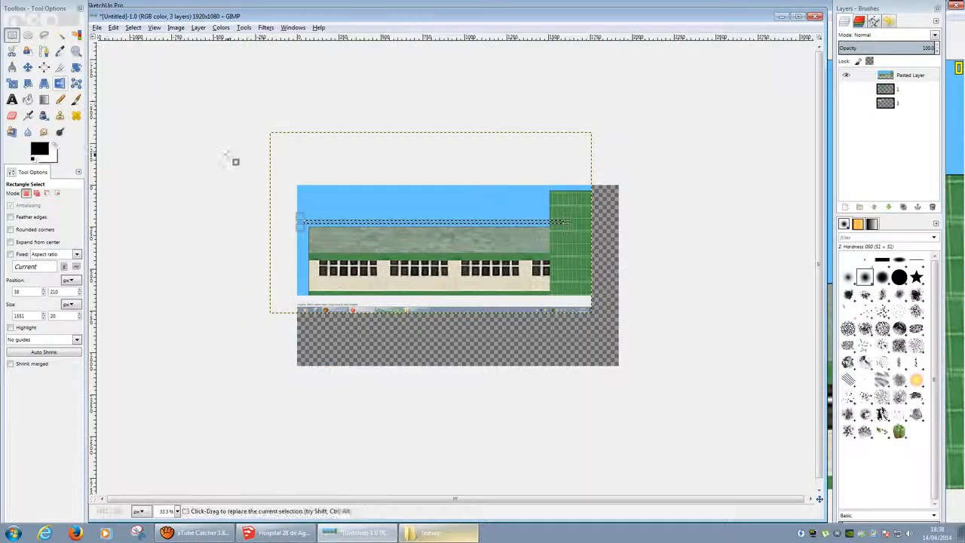
Select the blue sky above the grey strip, extend the selection to the strip's upper edge and delete it
drag(195, 101, 722, 224)
ctrl+scroll(457, 249, up, 5)
scroll(485, 150, up, 1)
ctrl+scroll(486, 153, up, 2)
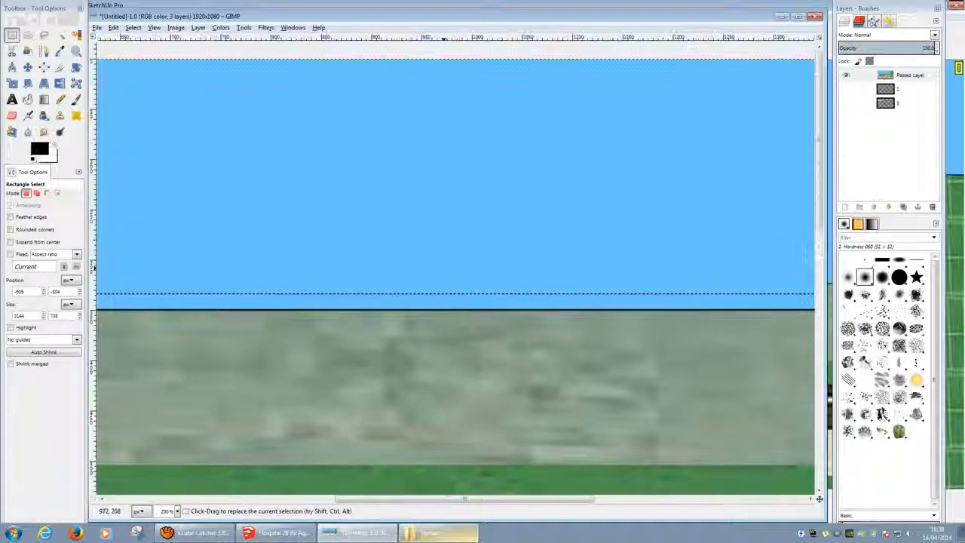
drag(483, 280, 484, 338)
key(Delete)
ctrl+scroll(485, 337, down, 9)
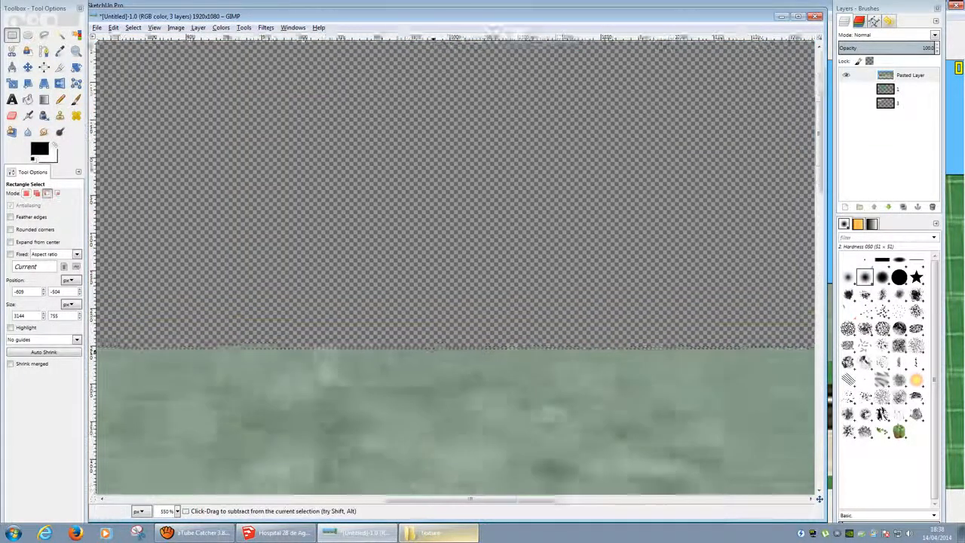
Select everything below the grey strip, including the green band and windows, up to its lower edge and delete it
drag(240, 434, 720, 258)
ctrl+scroll(460, 260, up, 5)
ctrl+scroll(481, 224, up, 6)
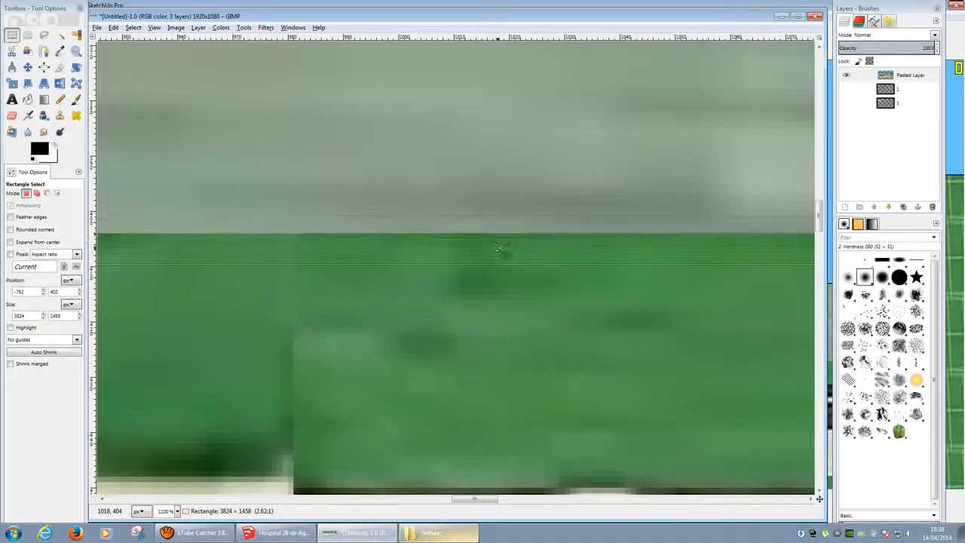
key(Delete)
ctrl+scroll(688, 193, down, 10)
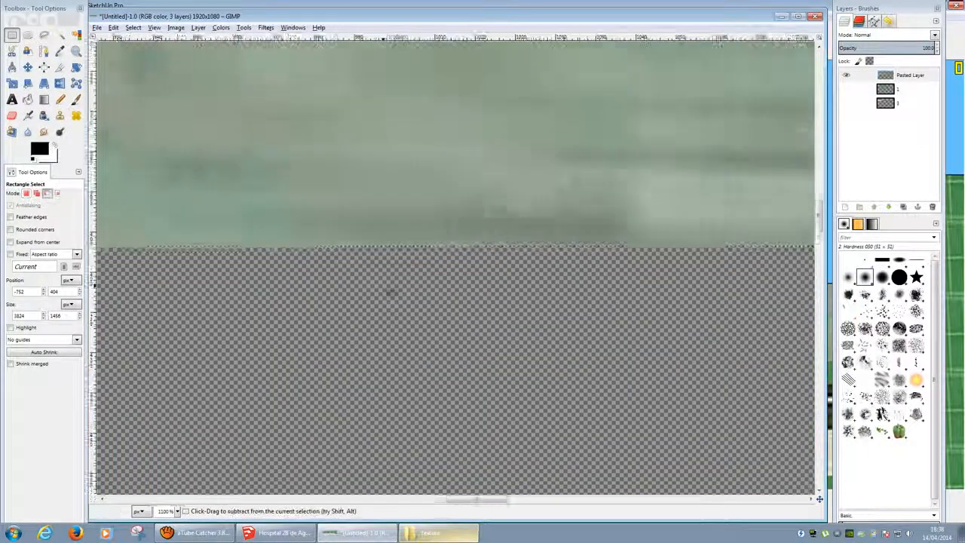
Select the green tiled wall beside the grey strip, fit the selection to the strip's right end and delete it
drag(688, 195, 511, 334)
ctrl+scroll(511, 334, up, 3)
ctrl+scroll(575, 210, up, 8)
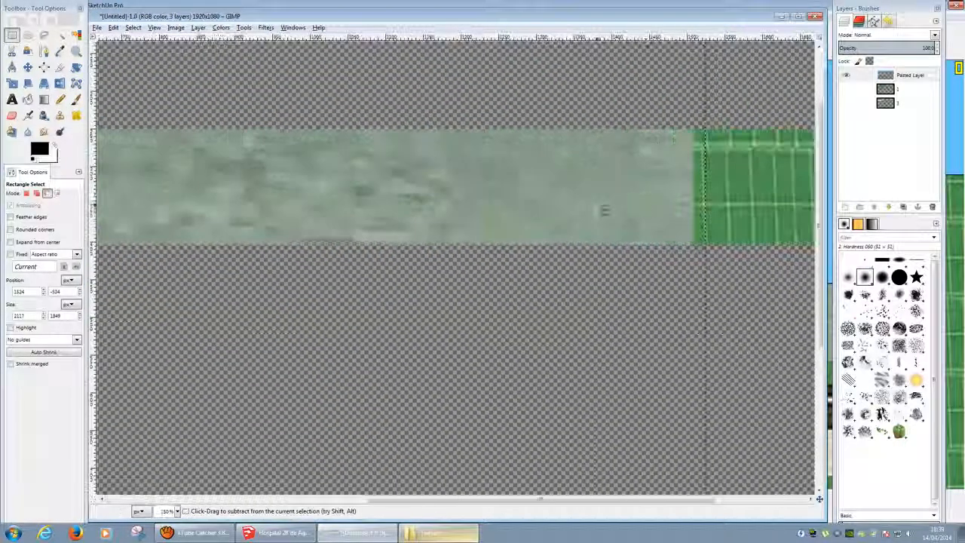
ctrl+scroll(697, 212, down, 1)
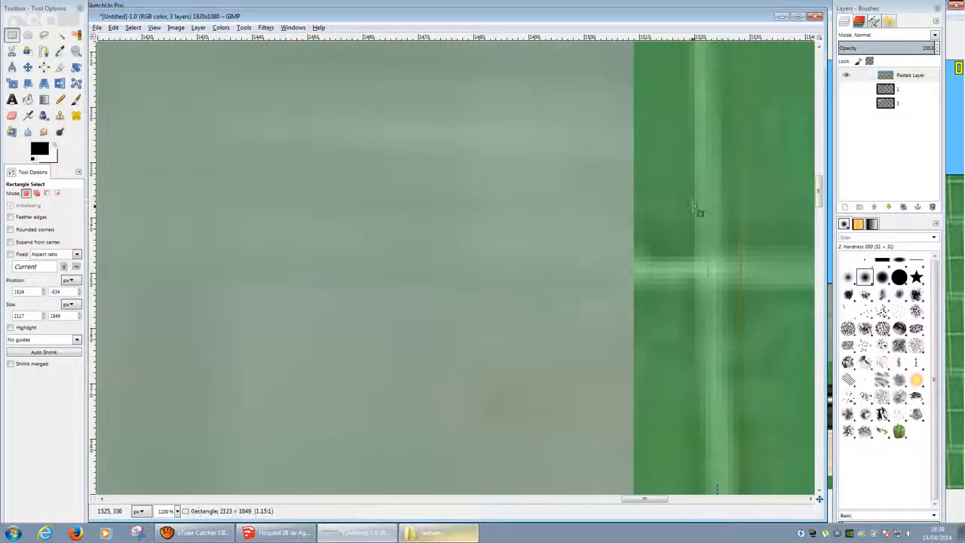
key(Delete)
ctrl+scroll(656, 215, down, 7)
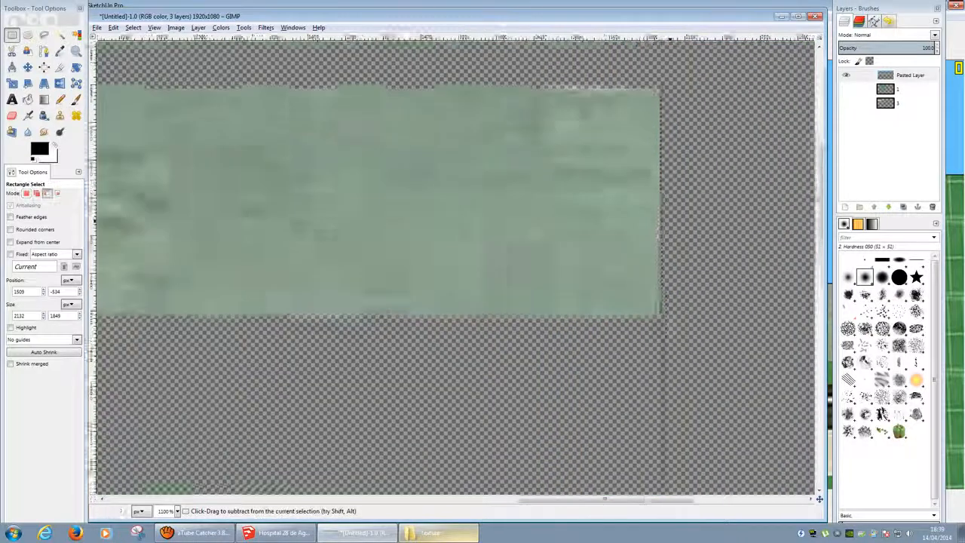
Select the blue sky and dark line at the grey strip's left end and delete them
ctrl+scroll(690, 219, down, 3)
drag(265, 162, 415, 338)
ctrl+scroll(456, 264, up, 2)
ctrl+scroll(324, 237, up, 6)
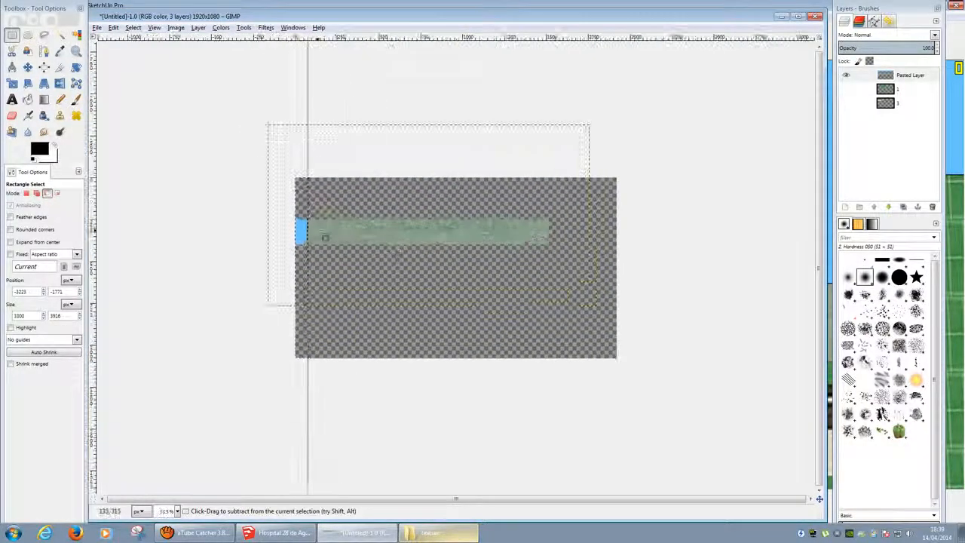
ctrl+scroll(590, 354, down, 4)
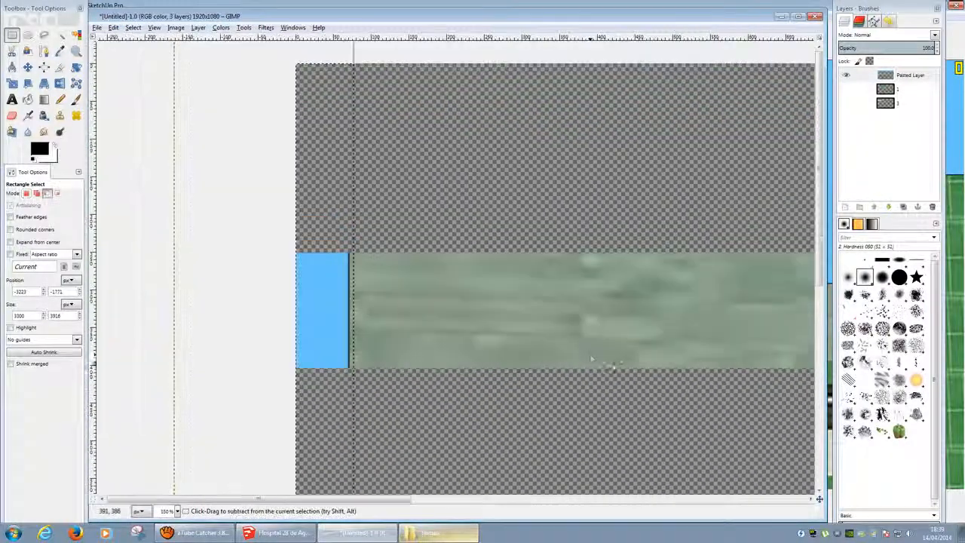
ctrl+scroll(360, 299, up, 3)
ctrl+scroll(377, 303, up, 4)
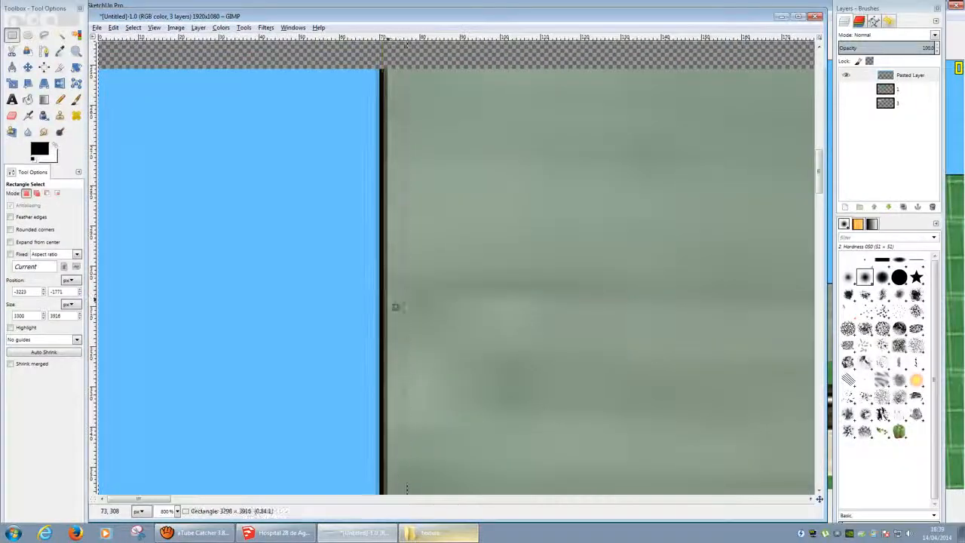
ctrl+scroll(372, 303, down, 9)
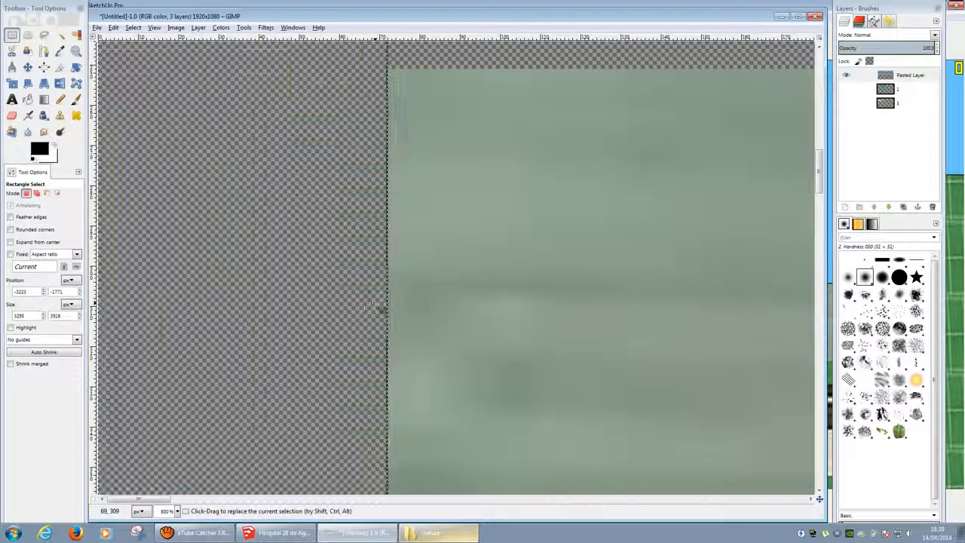
ctrl+scroll(346, 254, down, 2)
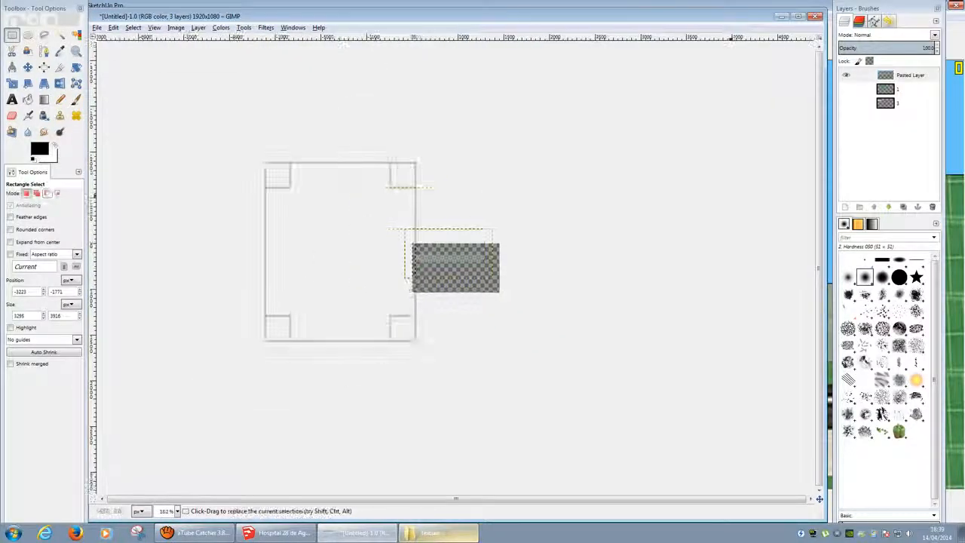
Show the two hidden facade layers again and move the pasted view right and downwards to expose its off-canvas remains
click(848, 104)
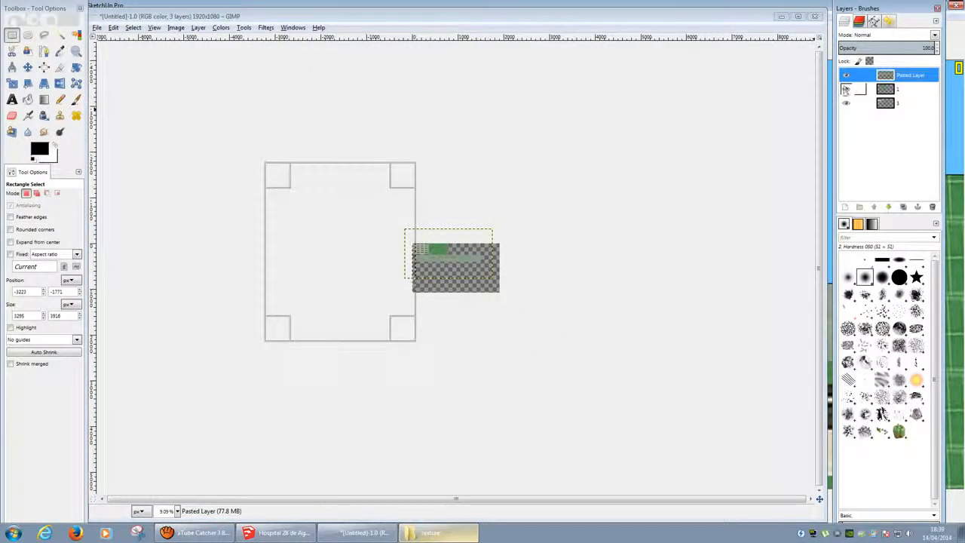
drag(248, 137, 625, 336)
key(Escape)
key(m)
key(1)
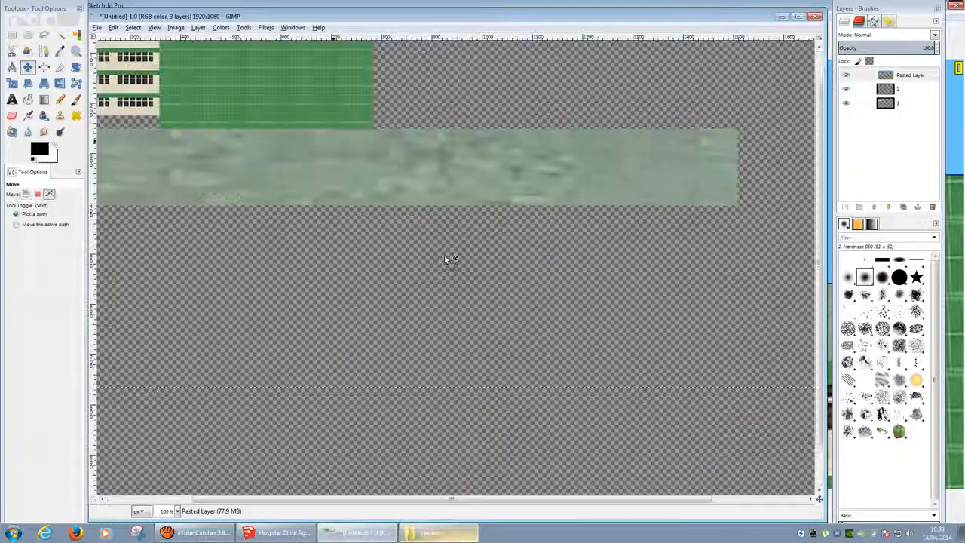
ctrl+scroll(514, 282, down, 3)
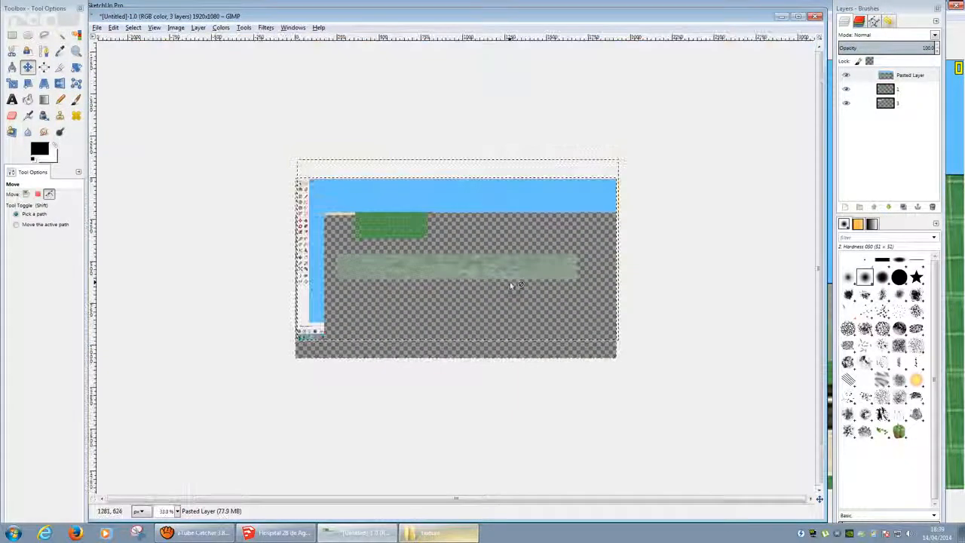
drag(479, 272, 512, 291)
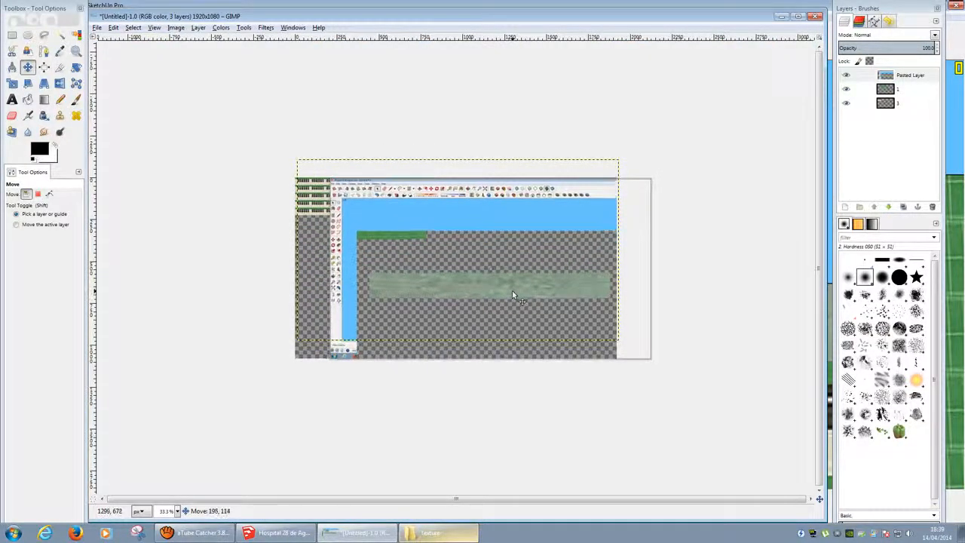
Delete the screenshot remains above and to the left of the grey strip using rectangular selections
key(r)
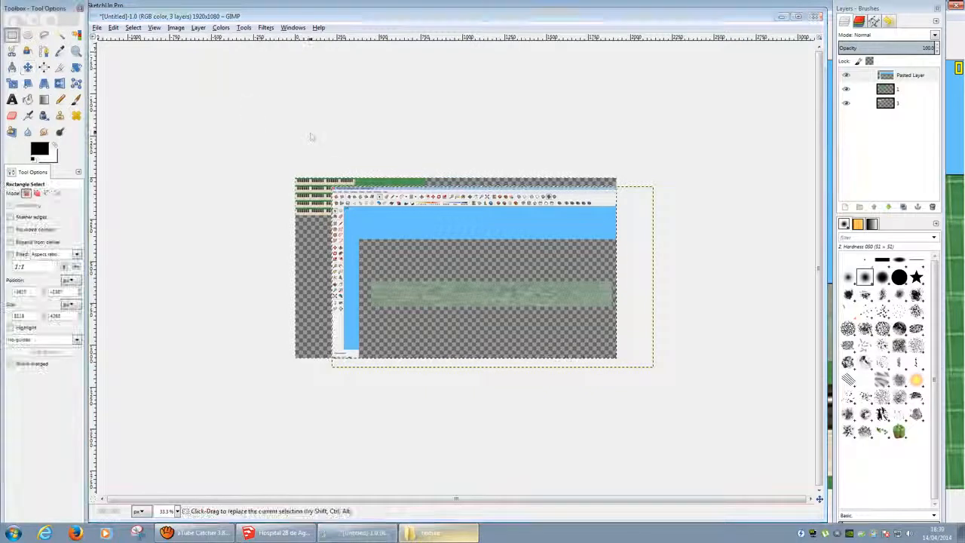
drag(247, 113, 704, 266)
drag(264, 450, 366, 253)
Move the grey strip to the canvas's left edge and delete the white and blue remnant exposed at its upper right
drag(245, 138, 664, 427)
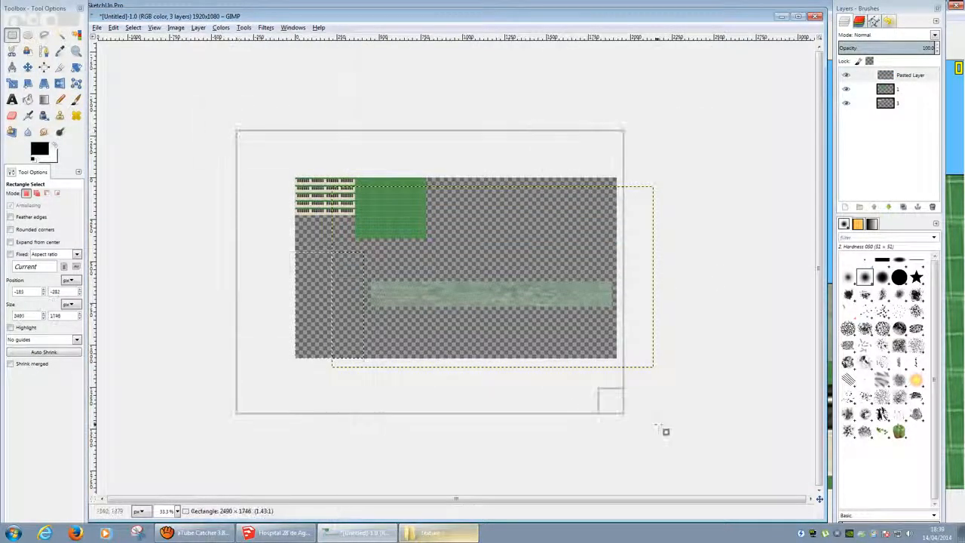
key(m)
drag(511, 304, 499, 246)
drag(441, 298, 371, 356)
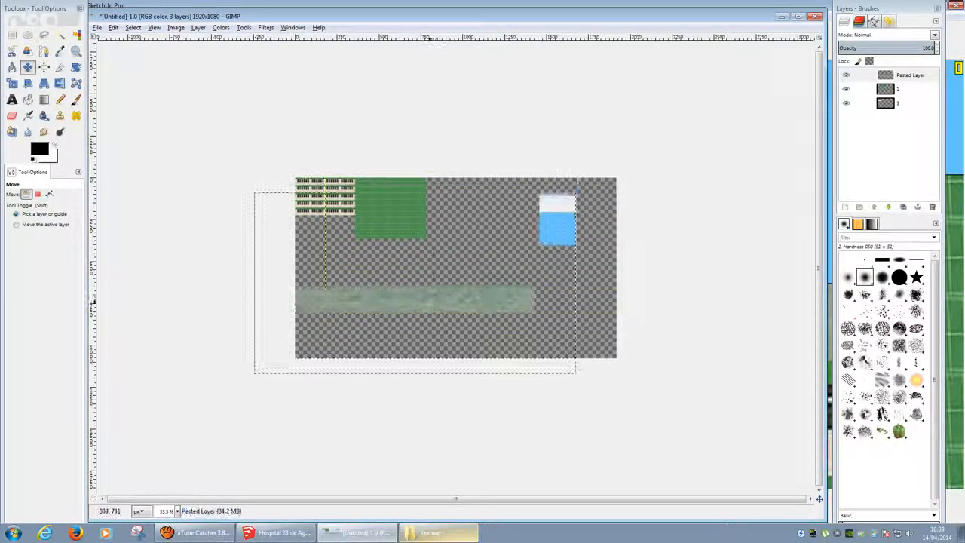
key(r)
drag(634, 139, 528, 253)
key(Delete)
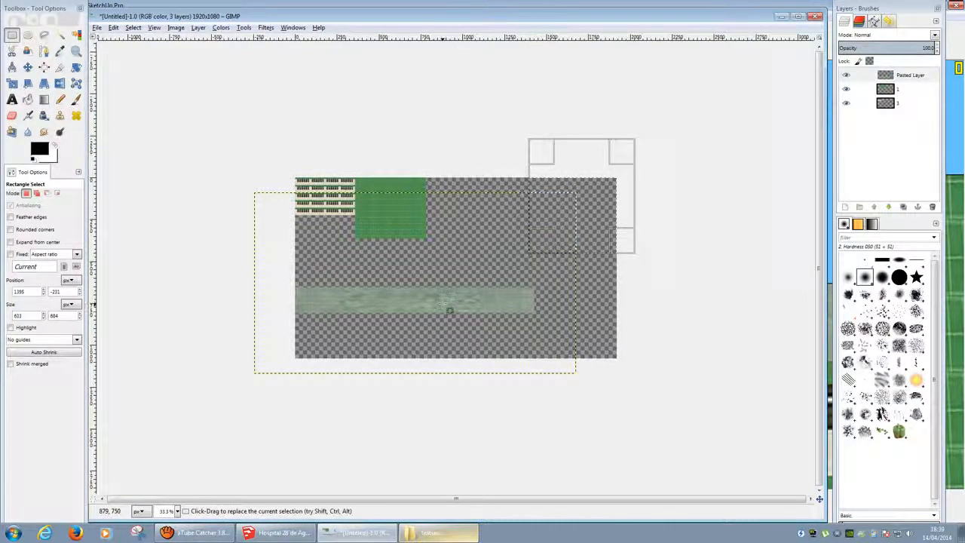
Clear the selection, move the grey strip to the canvas's right edge and clear the area at its lower left
key(ctrl+shift+a)
key(m)
drag(414, 300, 558, 249)
key(r)
drag(245, 420, 395, 323)
Select the area around the whole image and move the grey strip back to the middle, below the facade pieces
drag(211, 111, 713, 360)
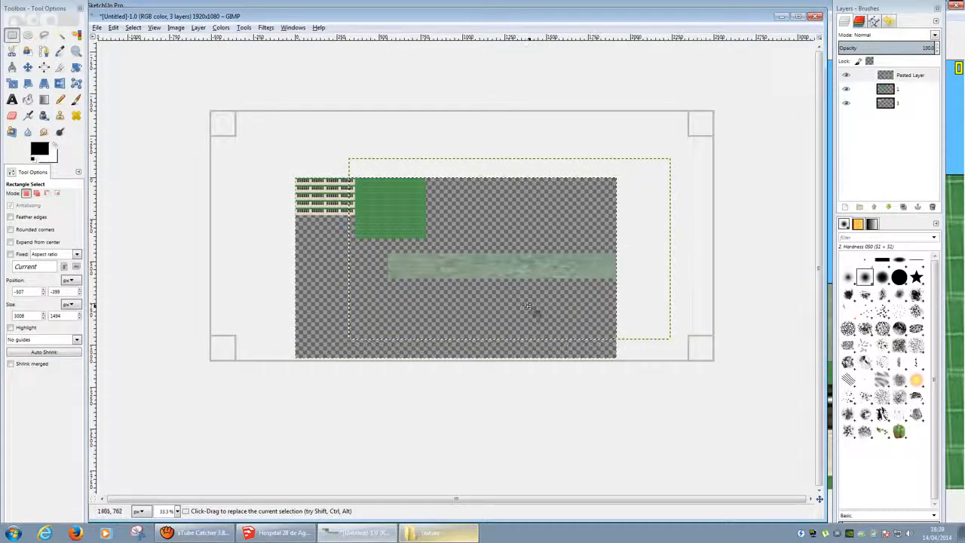
key(m)
drag(521, 256, 457, 293)
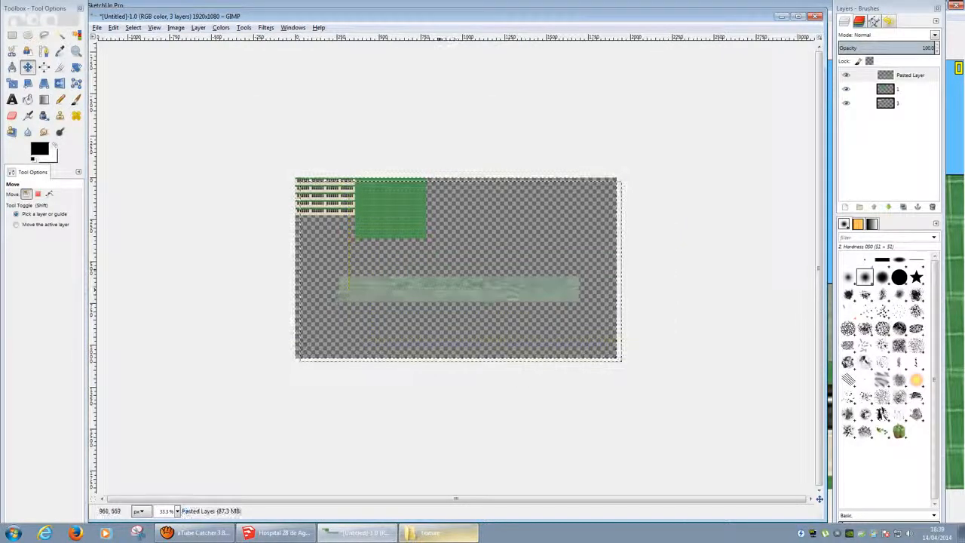
Scale the selected grey strip to 517 × 290 px with its aspect ratio kept
click(12, 83)
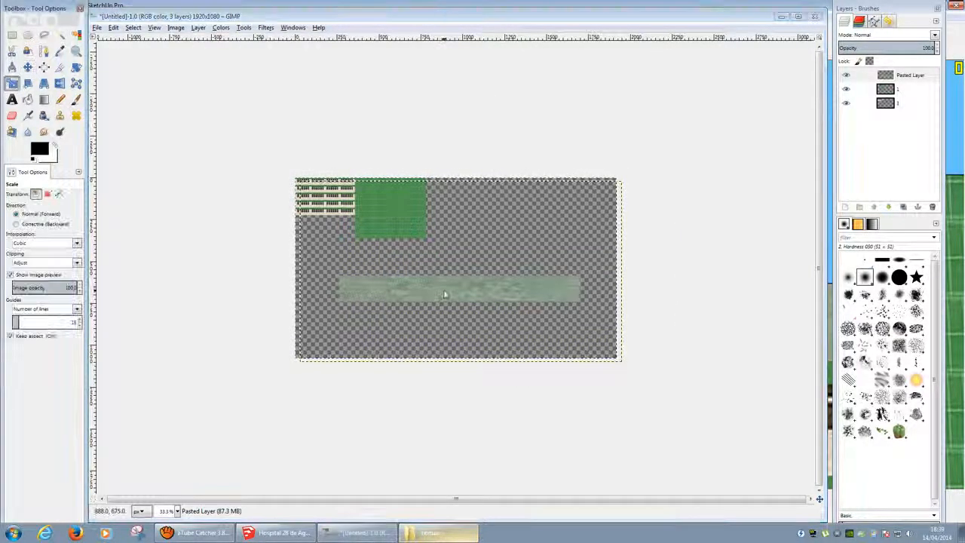
click(444, 287)
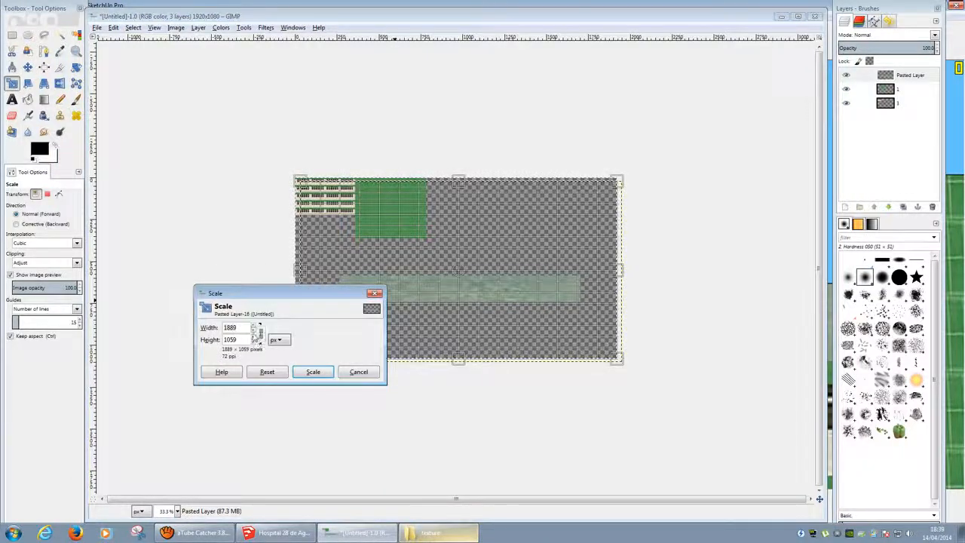
click(254, 331)
drag(254, 332, 257, 333)
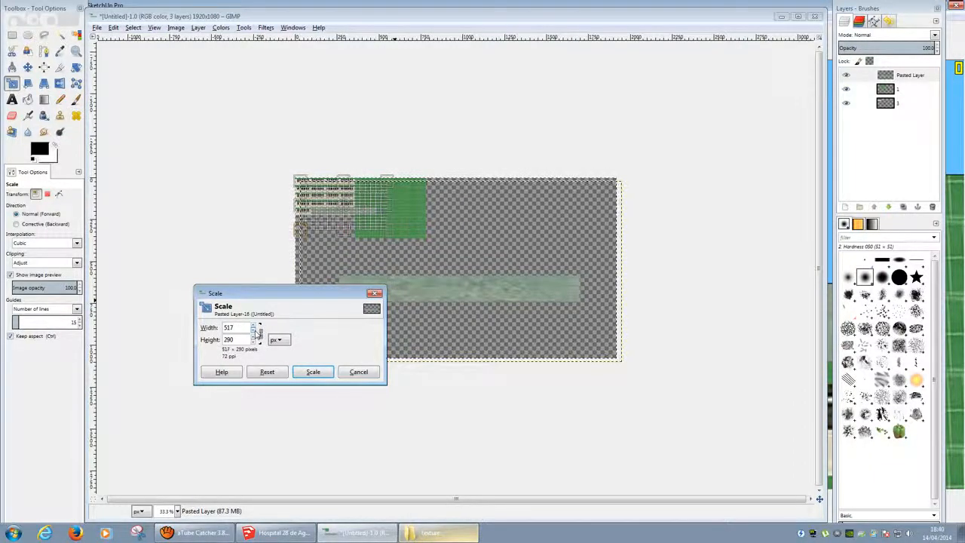
click(313, 372)
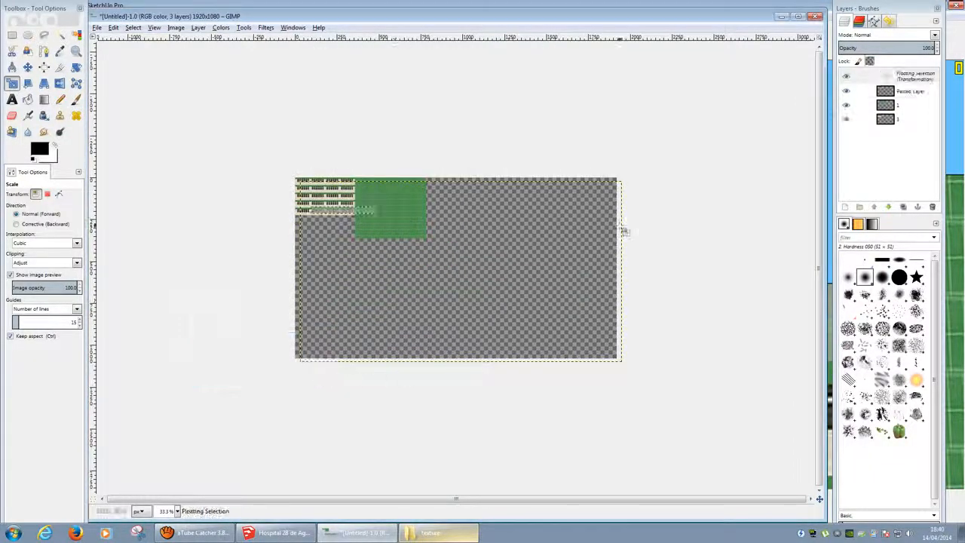
Turn the floating scaled strip into a layer named "ok"
double_click(911, 80)
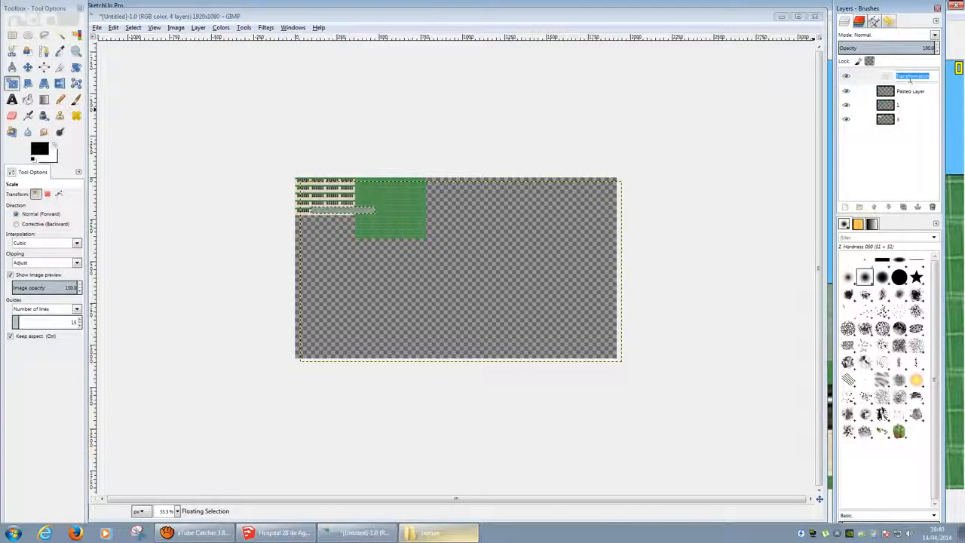
text(ok)
key(Return)
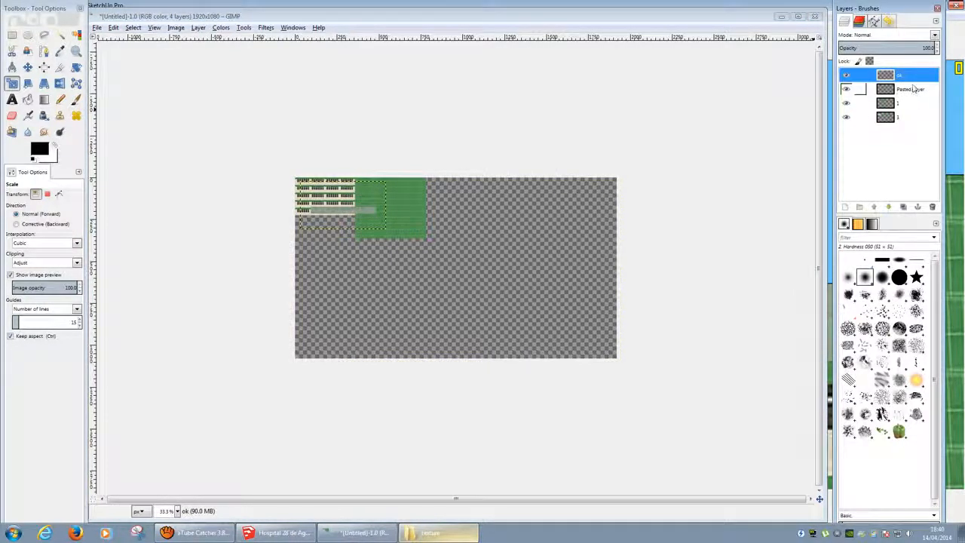
Check which content the bottom layer holds by toggling its visibility, and delete the leftover "Pasted Layer"
click(905, 119)
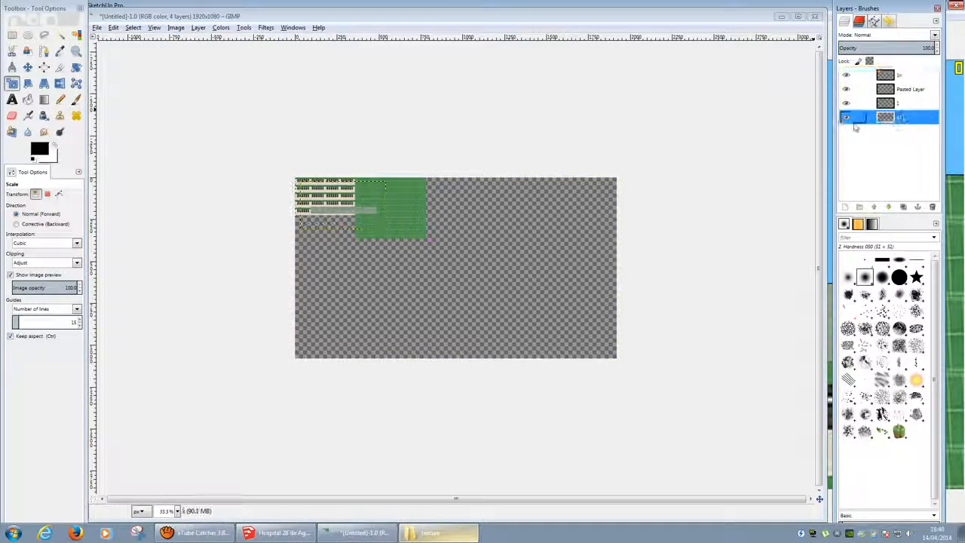
click(845, 117)
click(845, 116)
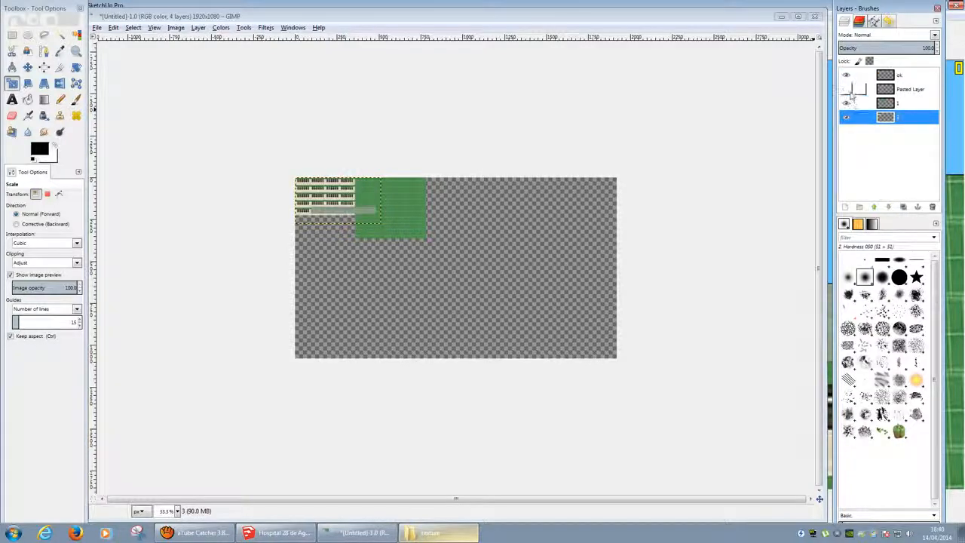
right_click(910, 91)
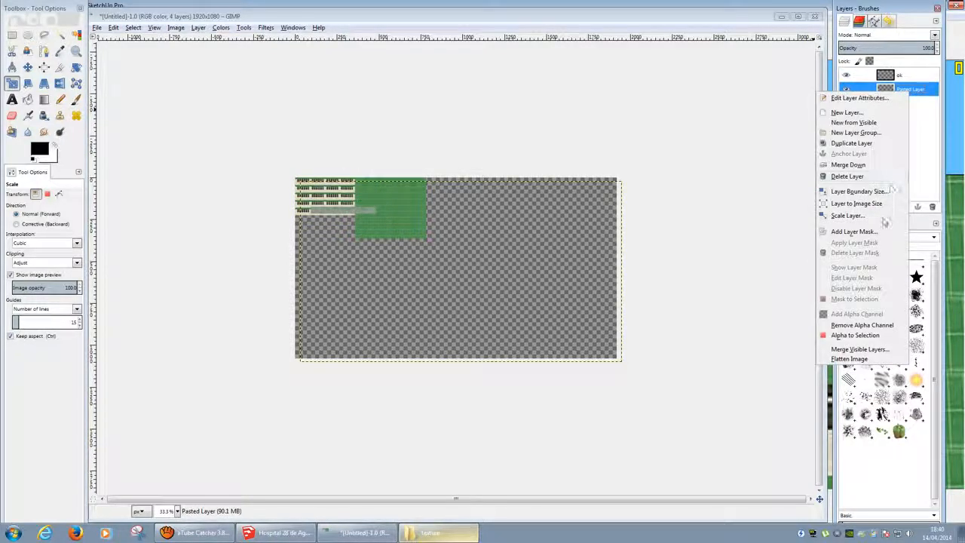
click(847, 176)
Move the "ok" layer so its grey strip sits along the canvas's upper edge, directly beside the green facade piece
click(905, 75)
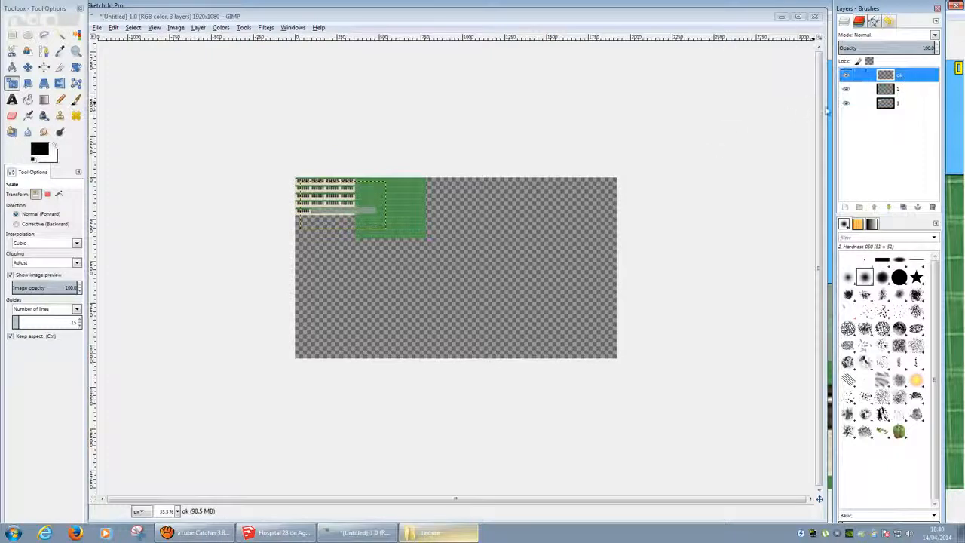
key(m)
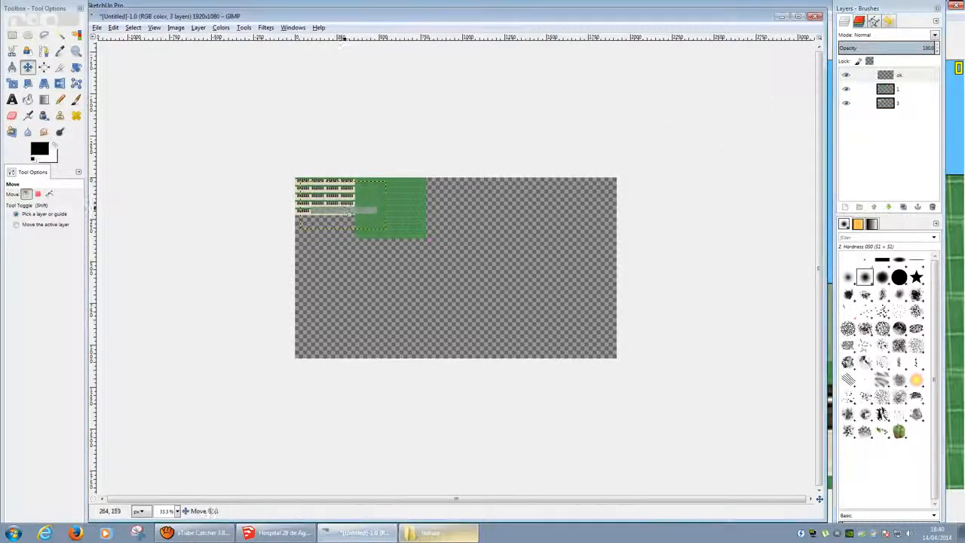
drag(343, 220, 489, 143)
click(49, 194)
key(plus)
click(26, 194)
ctrl+scroll(440, 134, up, 3)
ctrl+scroll(439, 135, down, 3)
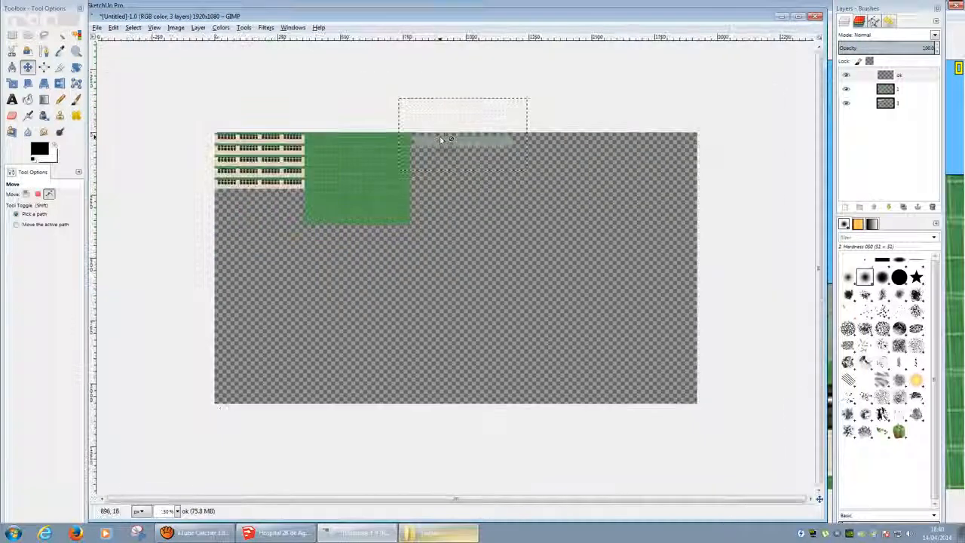
middle_drag(432, 199, 465, 233)
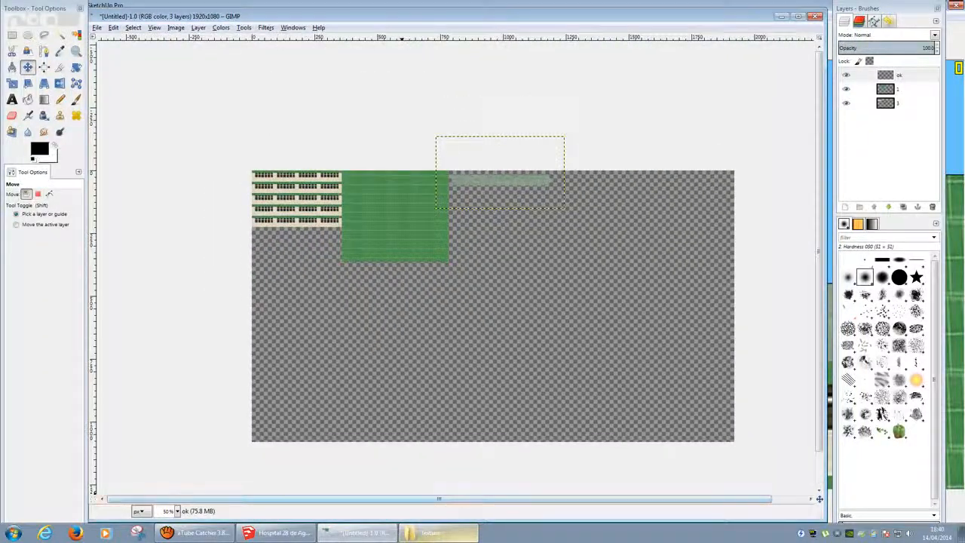
Switch to SketchUp to view the hospital's whole left facade and return to GIMP
click(380, 538)
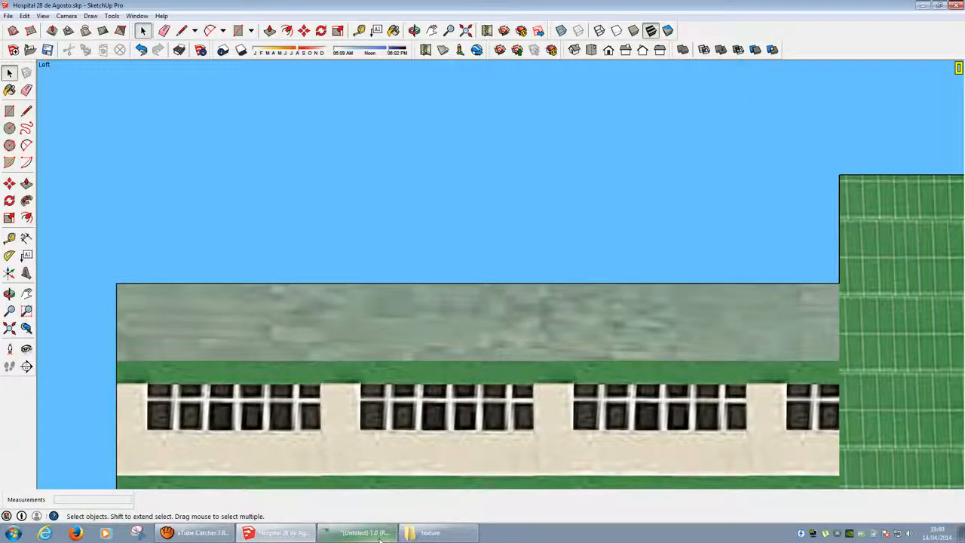
scroll(455, 324, down, 5)
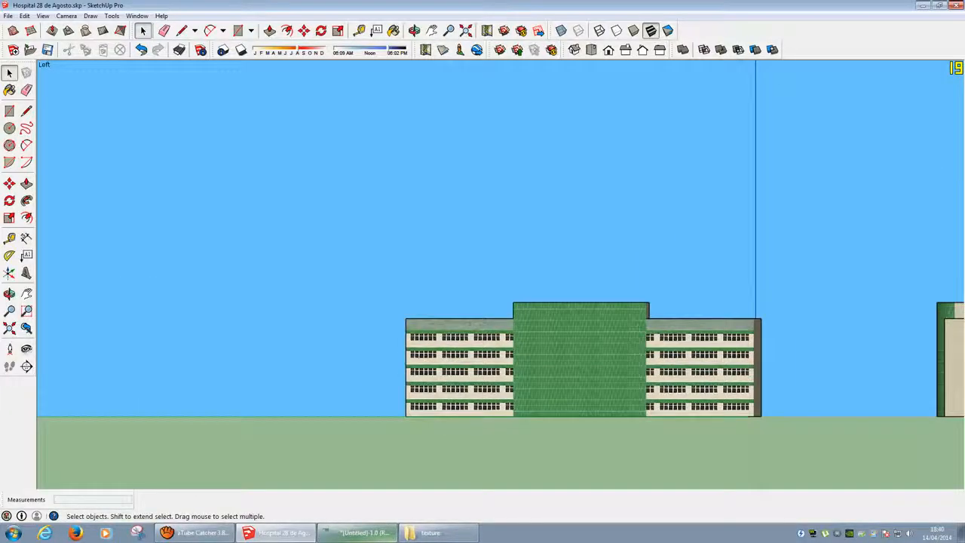
click(358, 533)
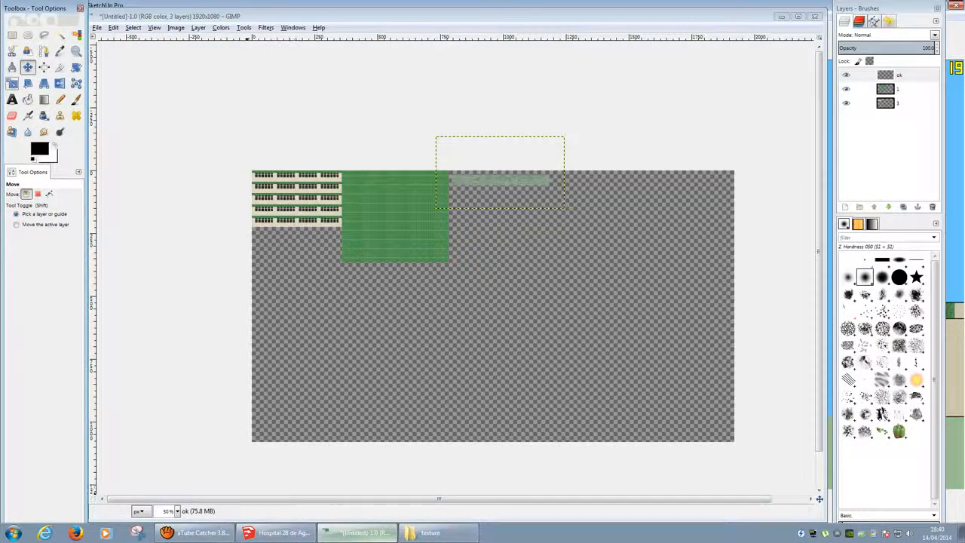
click(206, 534)
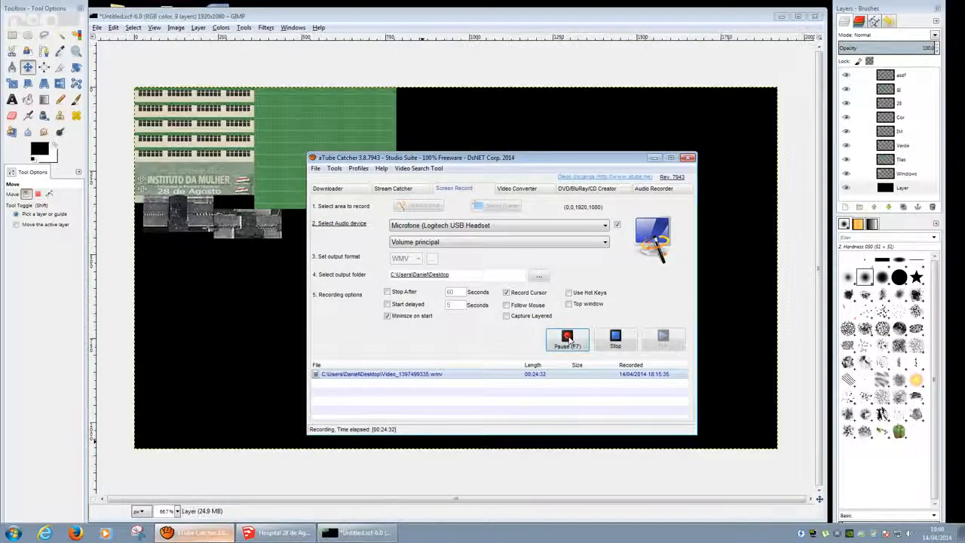
click(653, 159)
click(578, 17)
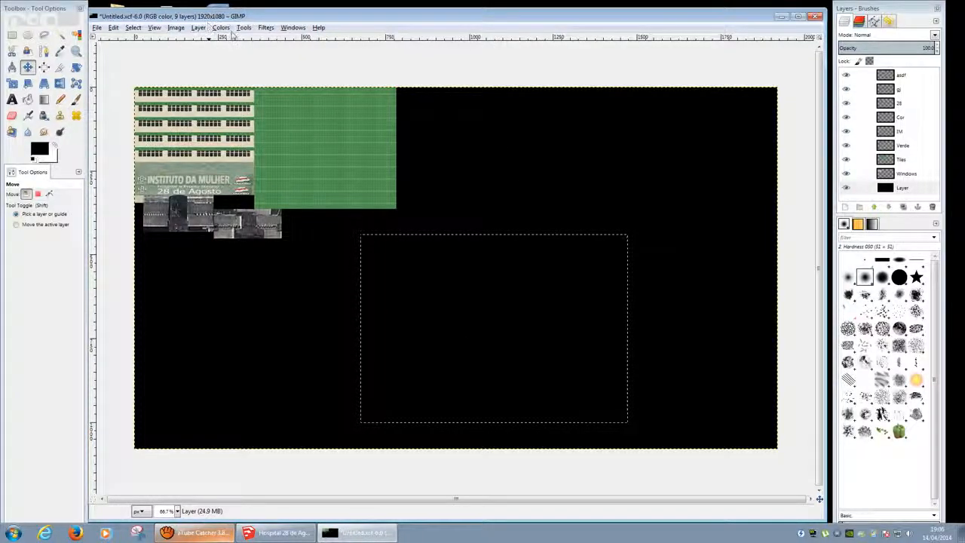
click(201, 532)
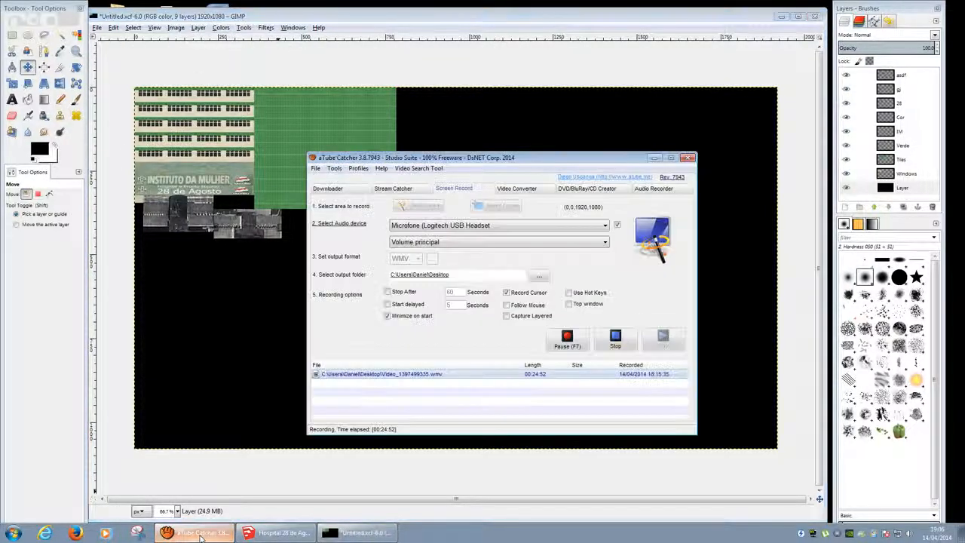
click(201, 532)
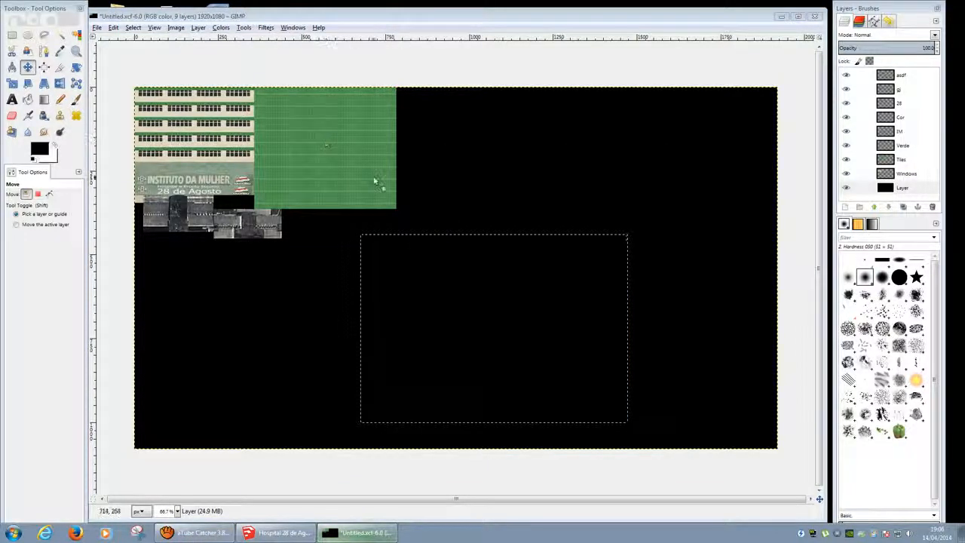
click(174, 28)
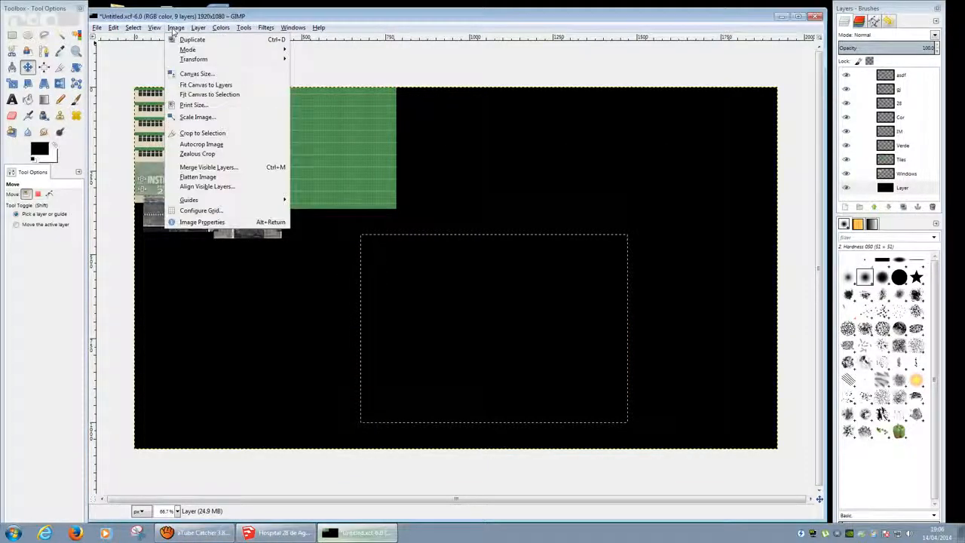
click(197, 73)
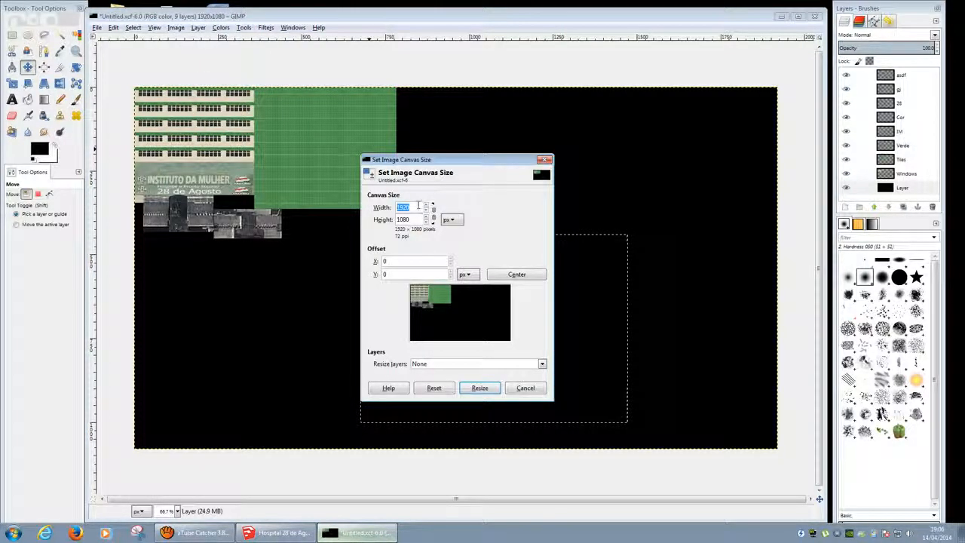
text(1024)
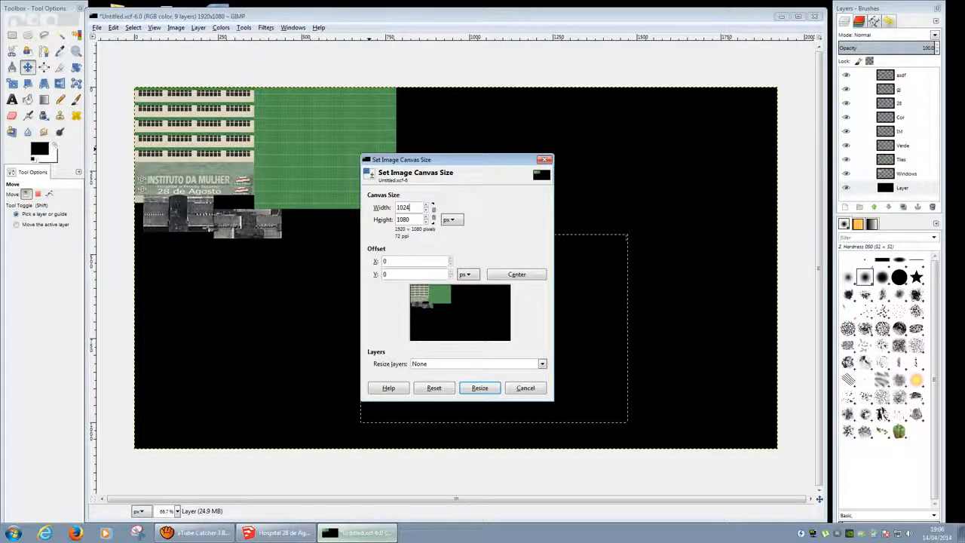
key(Tab)
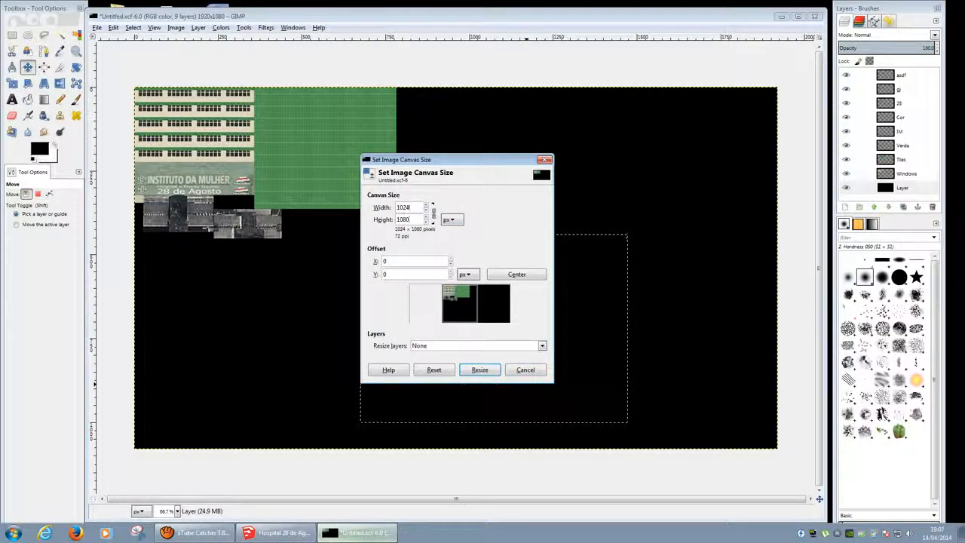
click(525, 369)
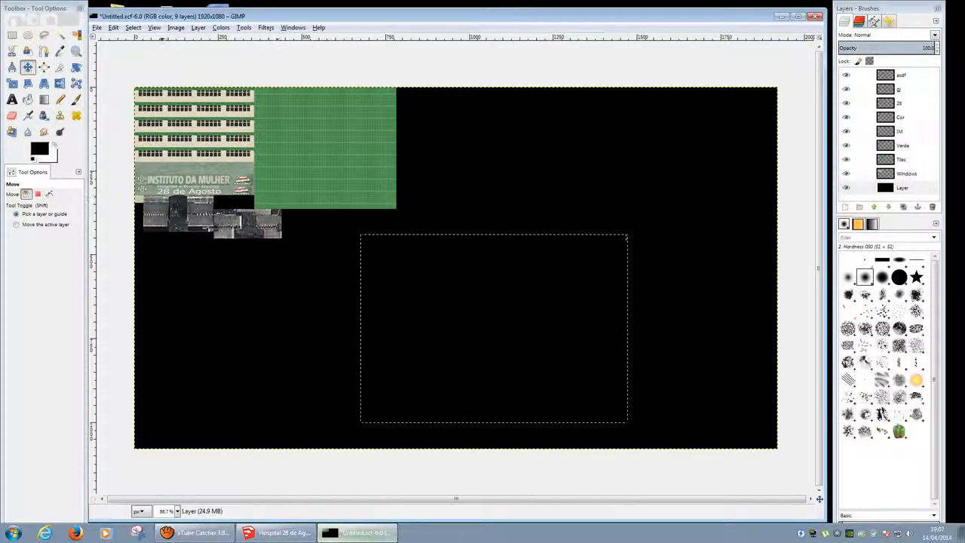
Resize the image canvas to 1024 × 512 px with zero offset and without resizing the layers
click(155, 27)
click(200, 72)
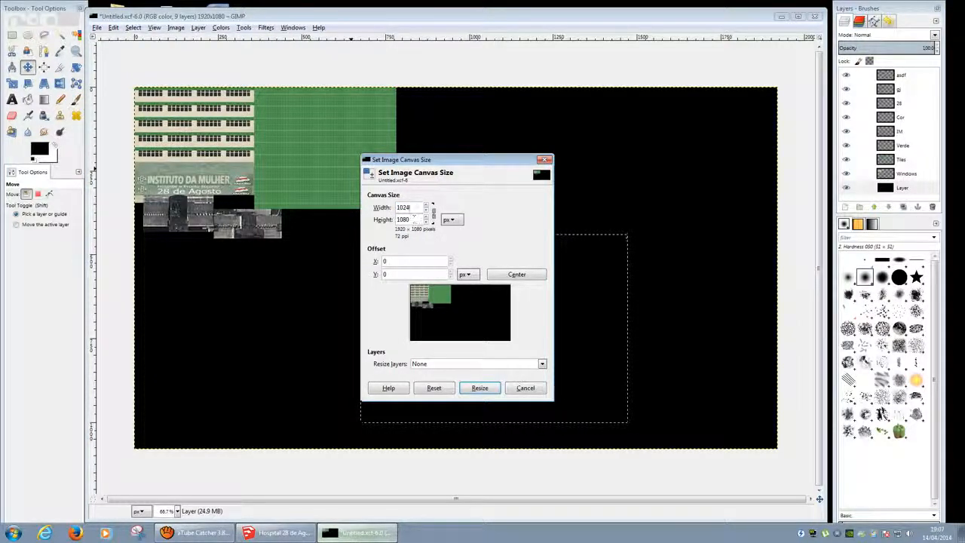
key(Tab)
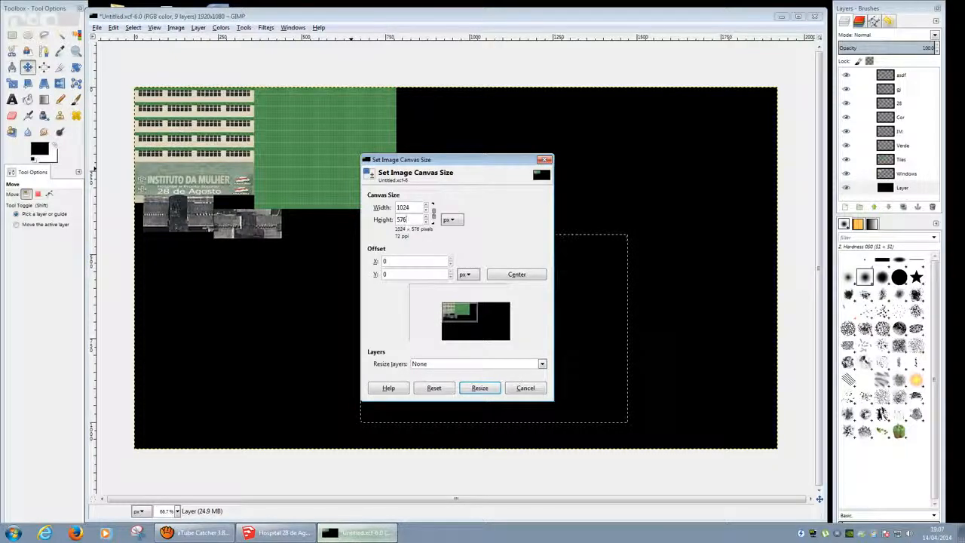
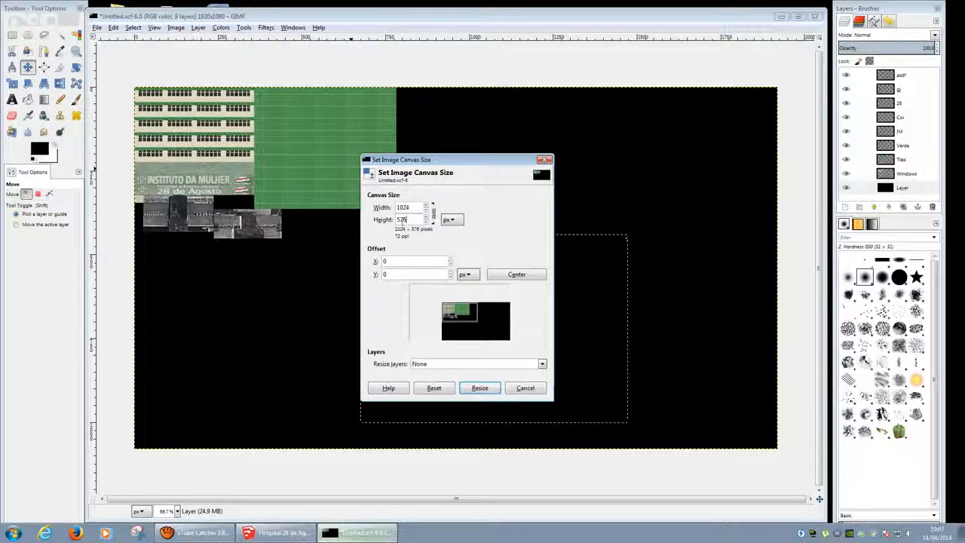
click(426, 223)
click(426, 222)
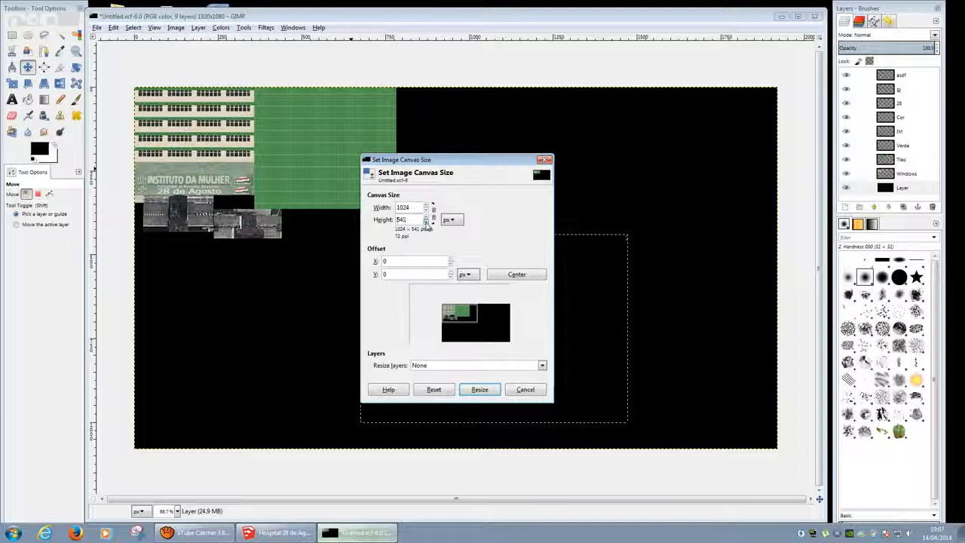
click(426, 222)
click(426, 222)
click(426, 222)
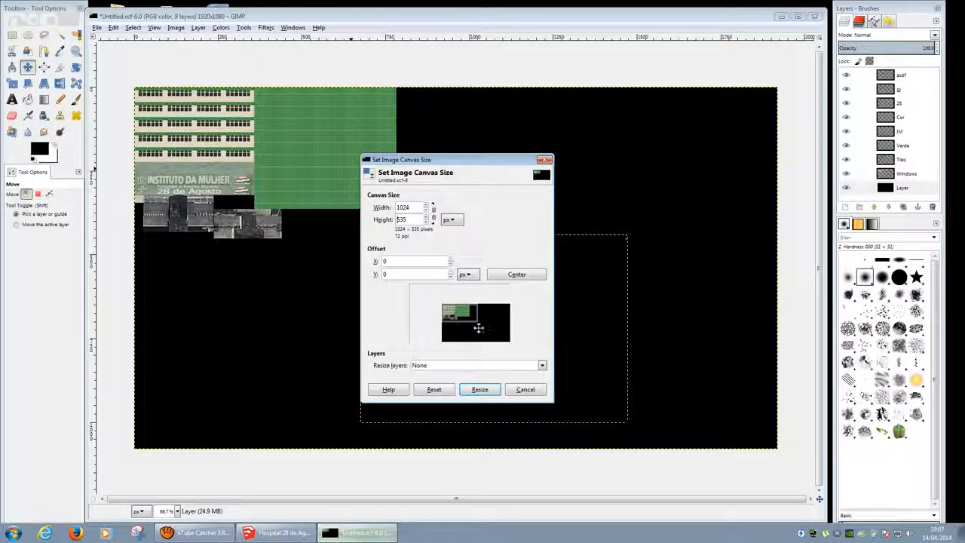
click(425, 222)
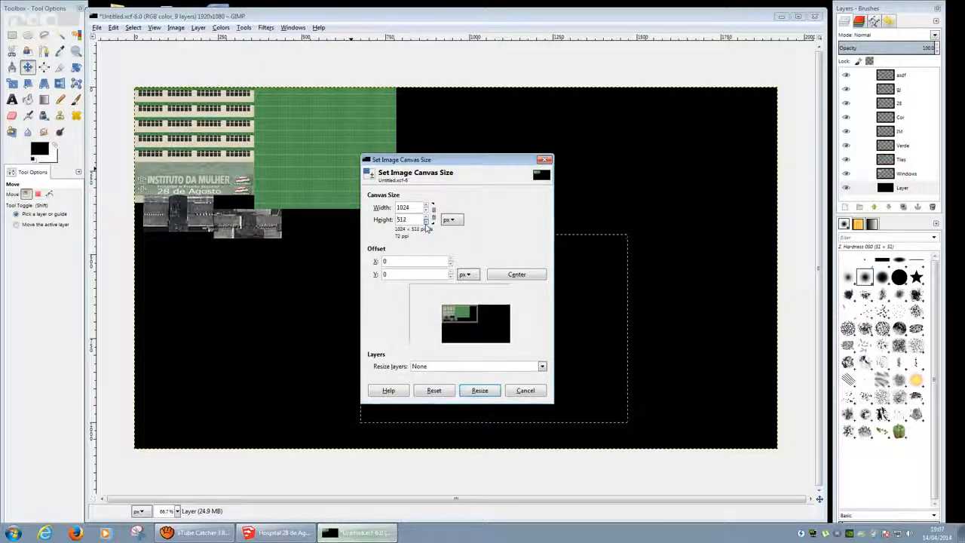
click(479, 389)
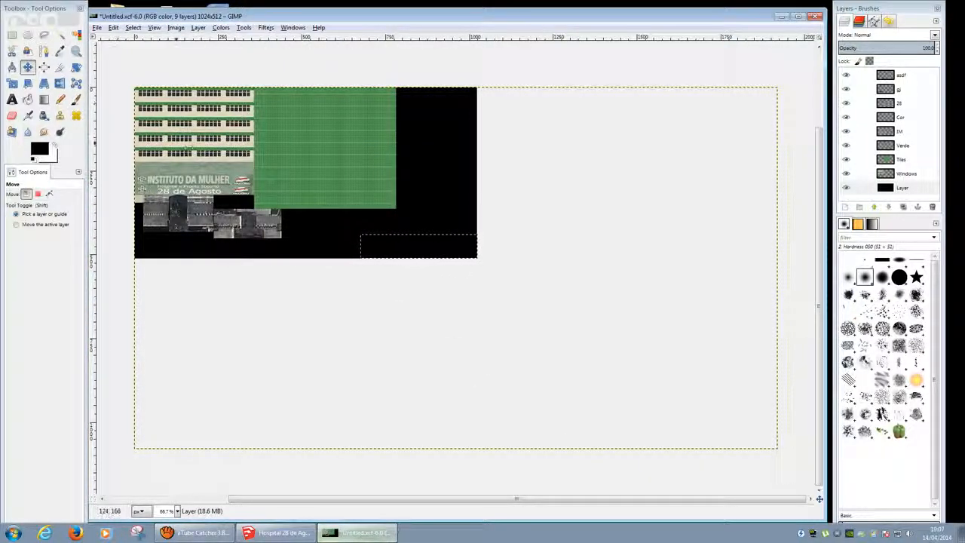
Draw a rectangular selection of about 1358 × 638 px around the whole resized image
middle_drag(265, 197, 418, 301)
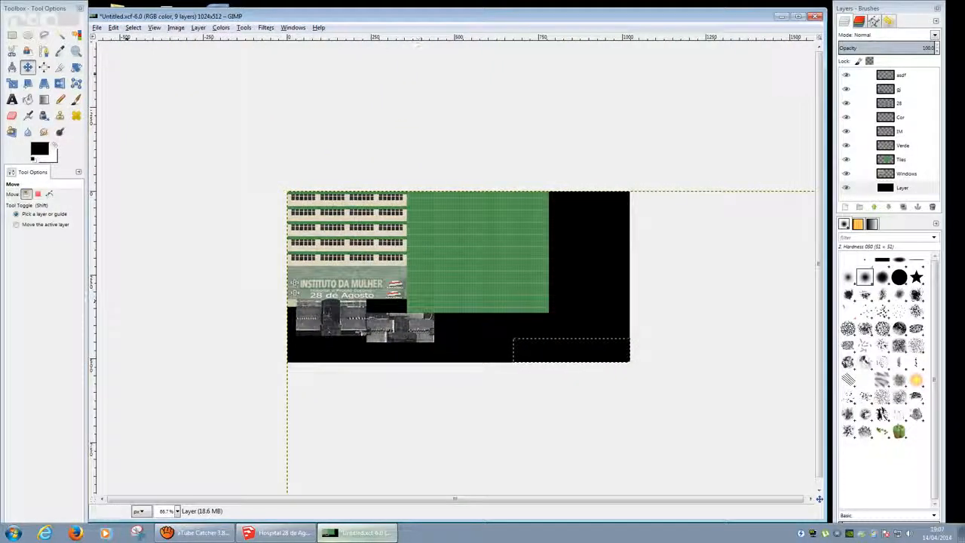
key(r)
drag(247, 161, 699, 371)
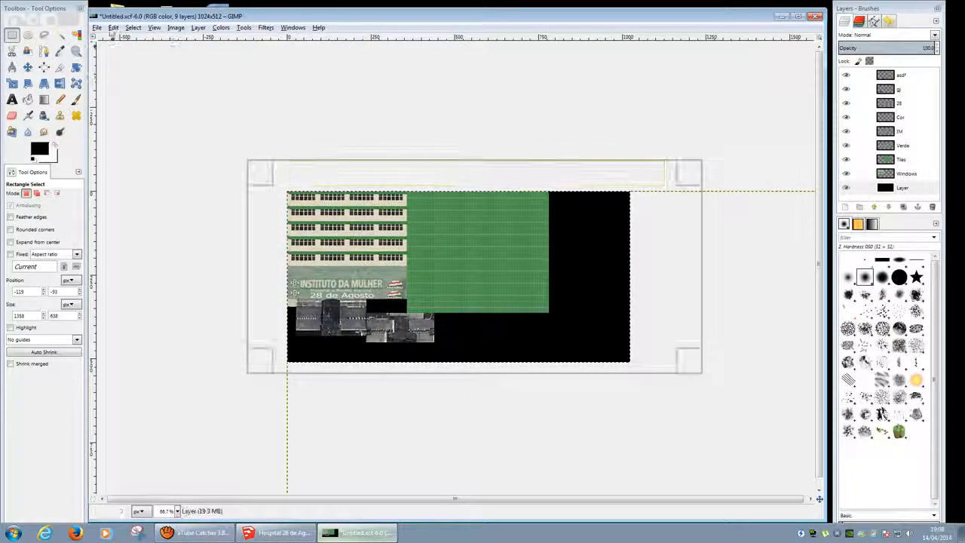
click(97, 28)
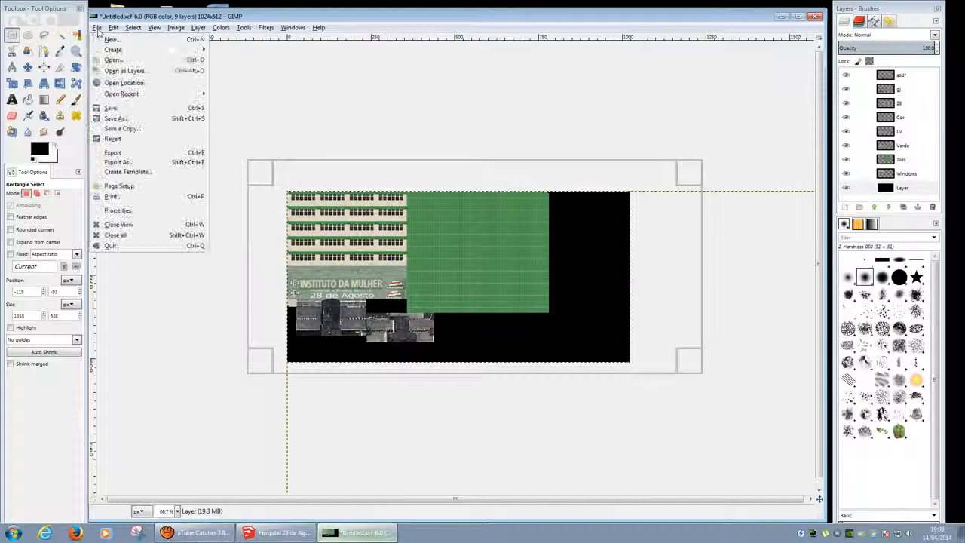
click(147, 119)
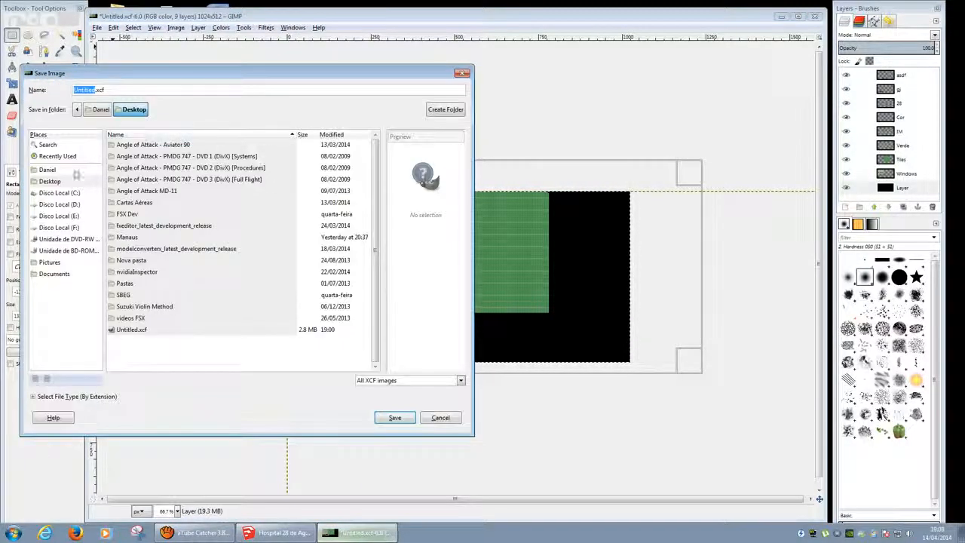
click(71, 174)
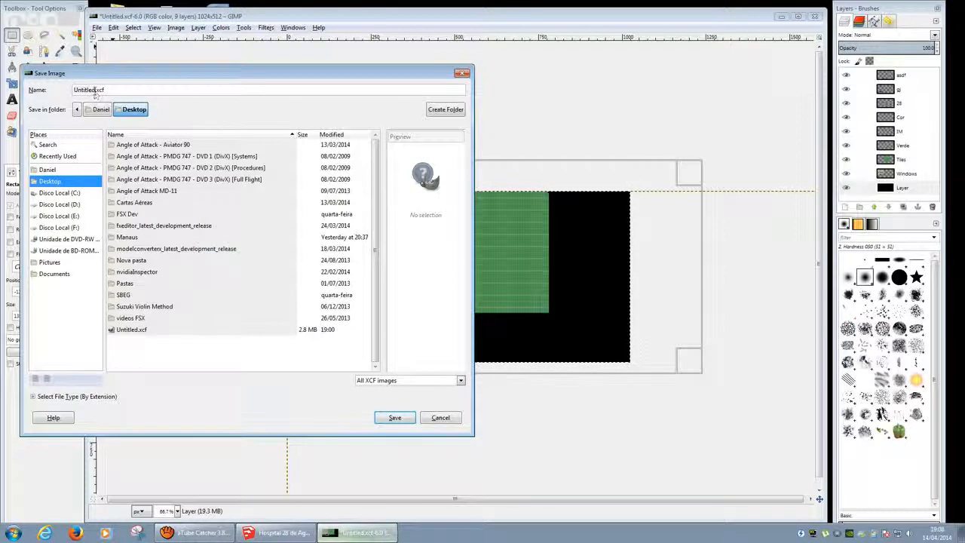
click(440, 417)
Export the combined texture to the Desktop as Hospital.png with the default PNG options
click(96, 27)
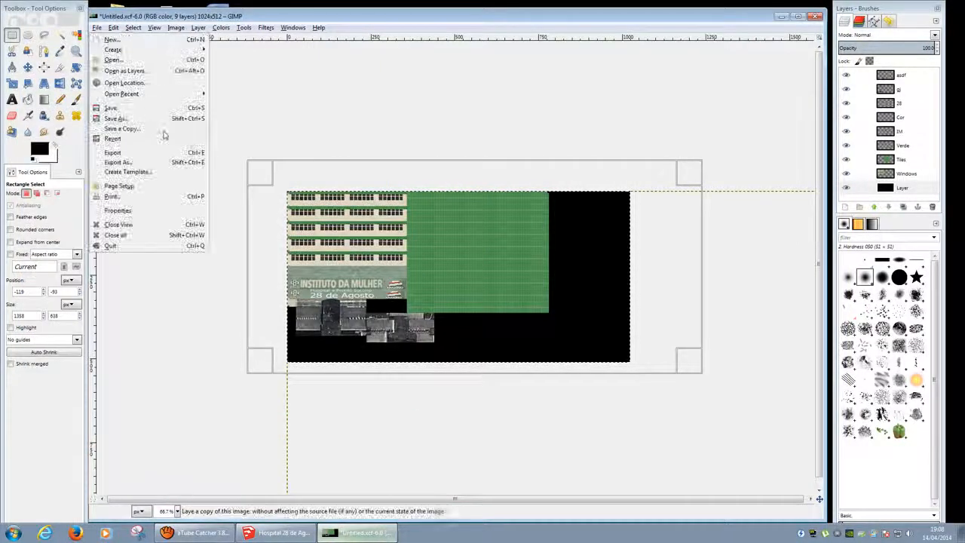
click(160, 163)
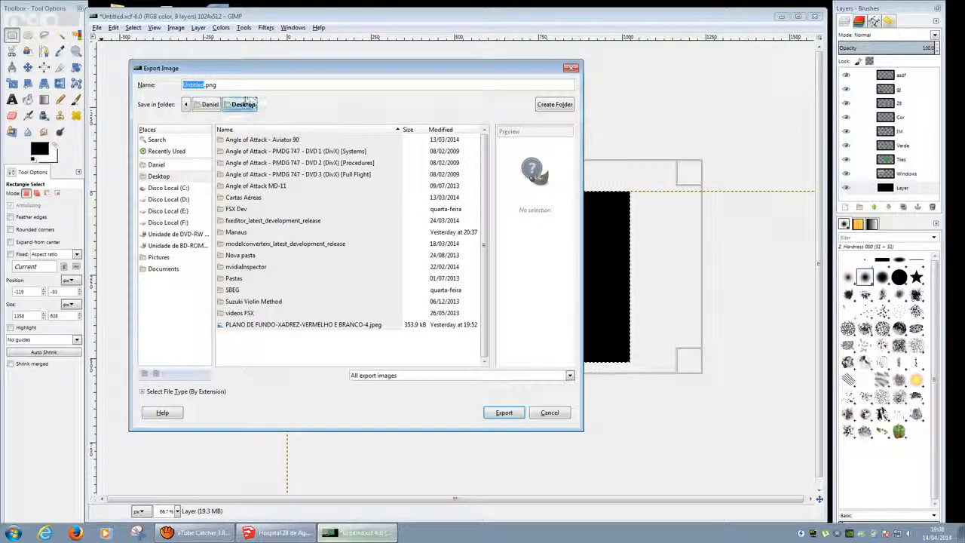
text(Hospita)
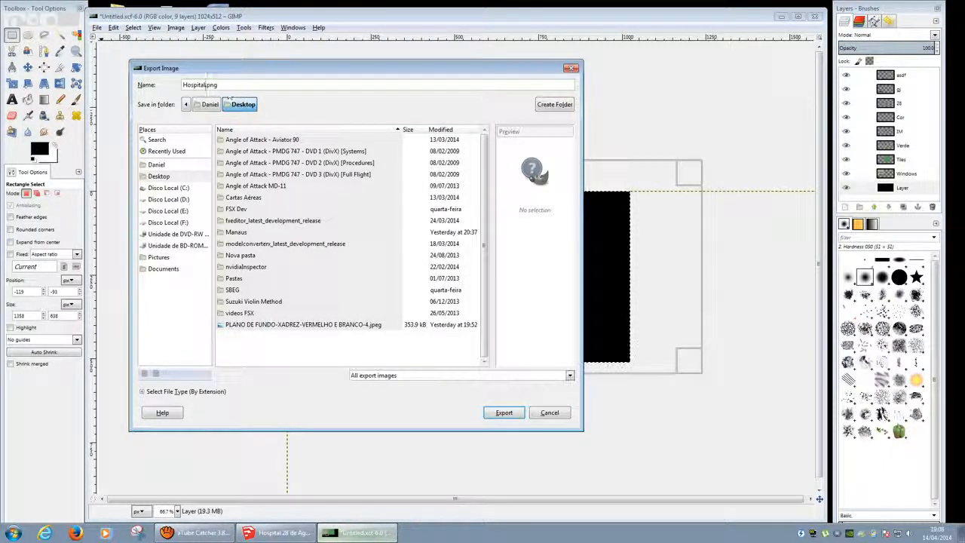
click(505, 412)
click(487, 361)
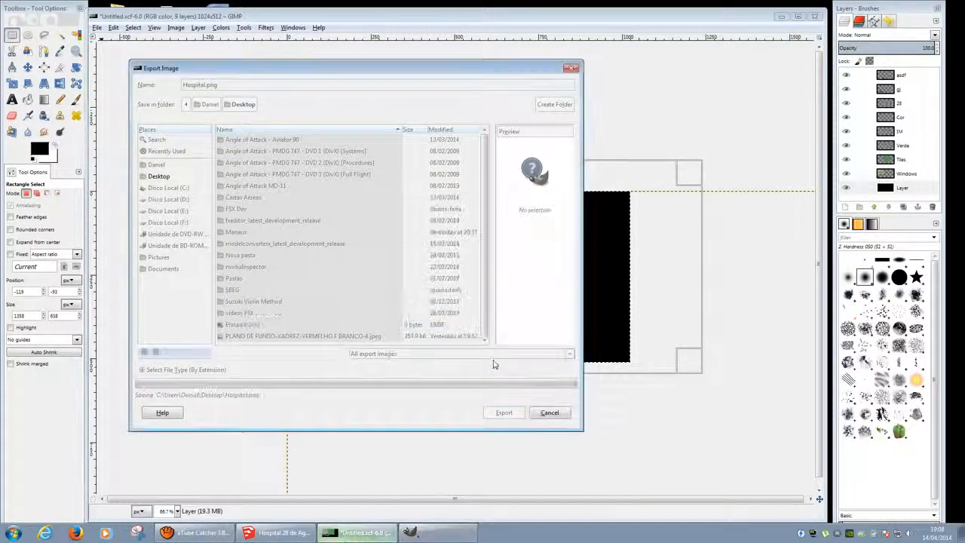
Show the desktop, open the exported Hospital.png to check the combined texture, and close the viewer
click(961, 533)
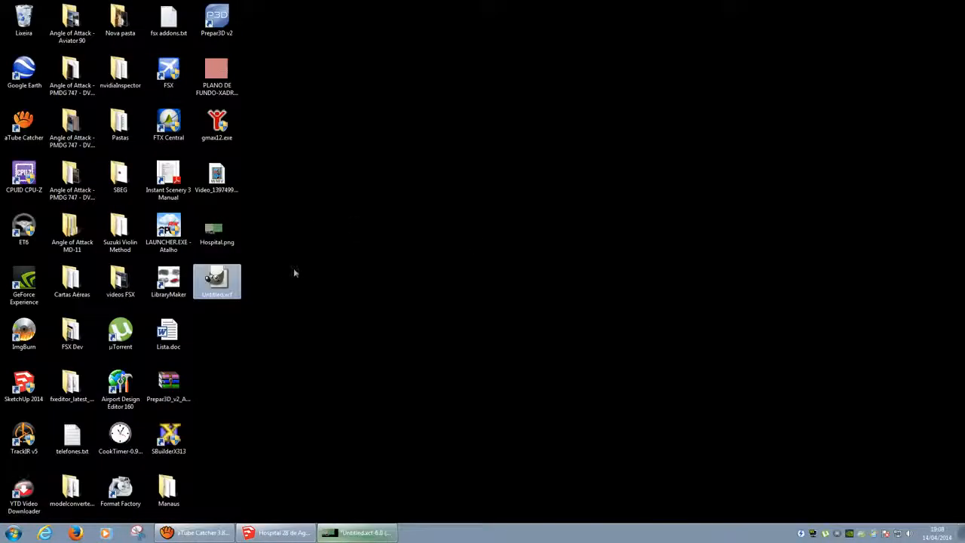
double_click(217, 230)
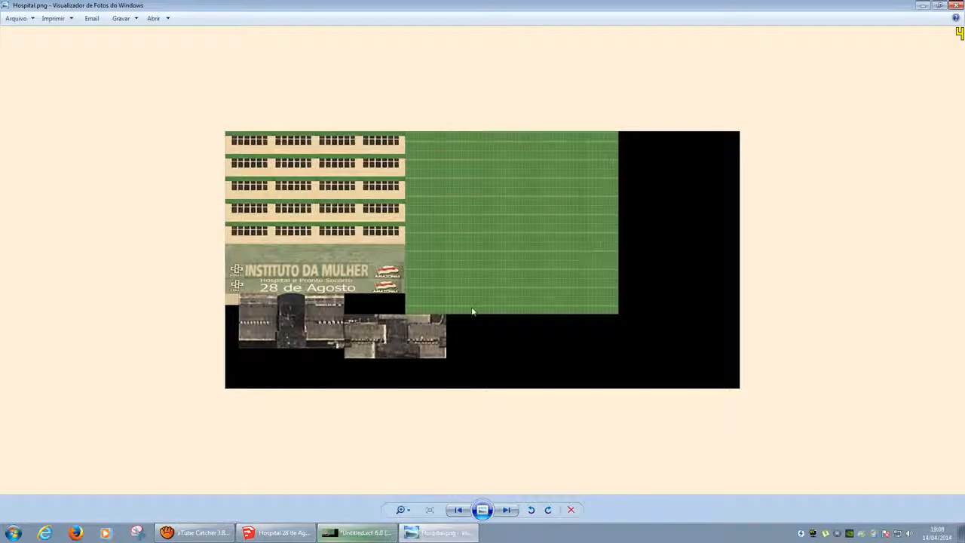
key(alt+F4)
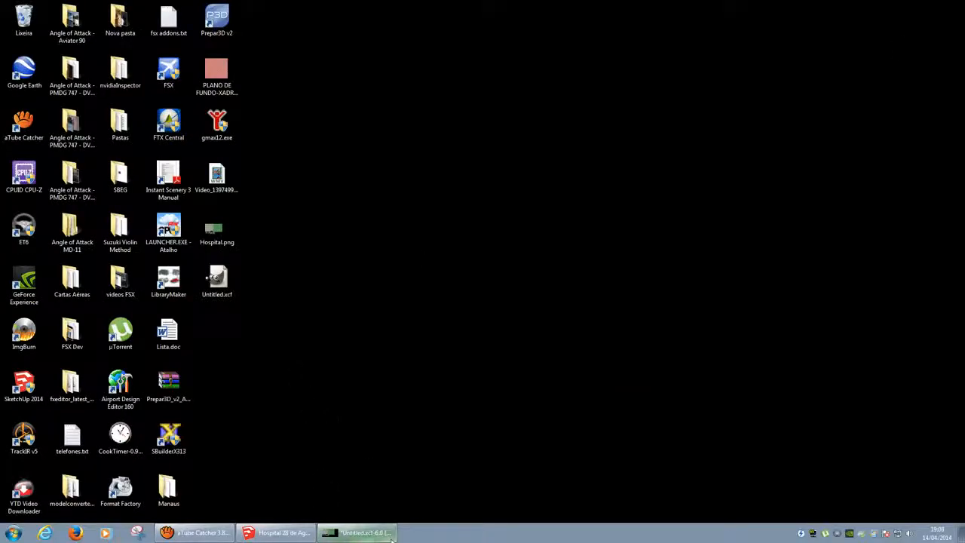
Close the Untitled.xcf image with its changes saved and quit GIMP
key(alt+F4)
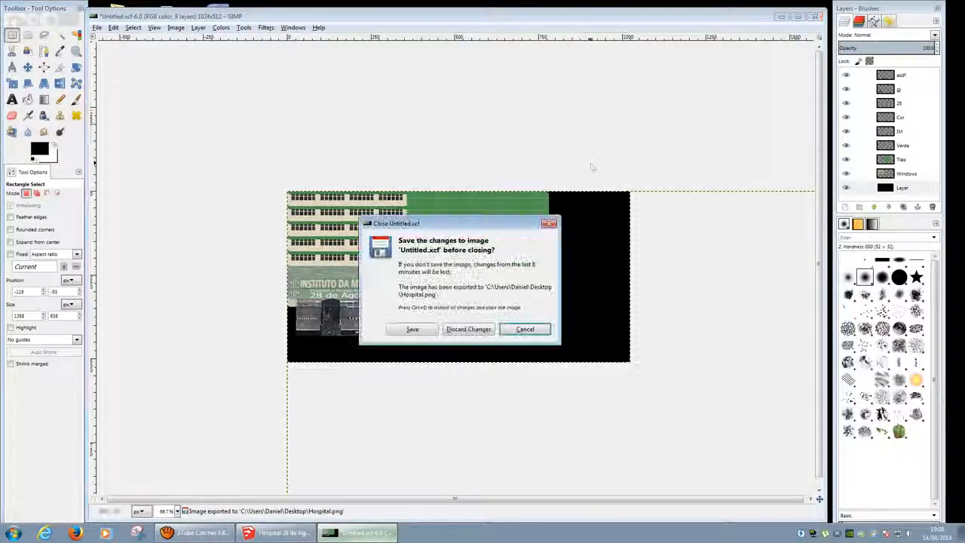
click(412, 330)
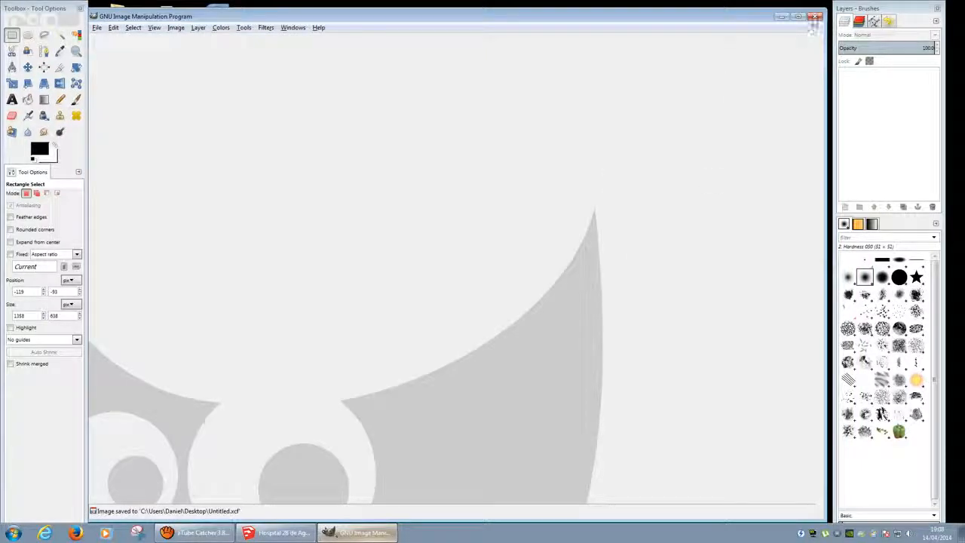
click(815, 17)
click(227, 230)
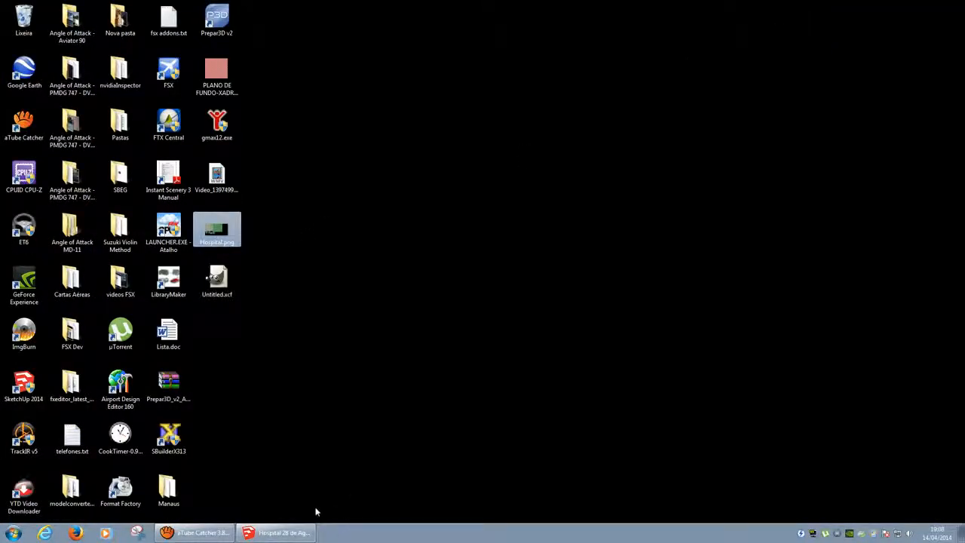
click(205, 533)
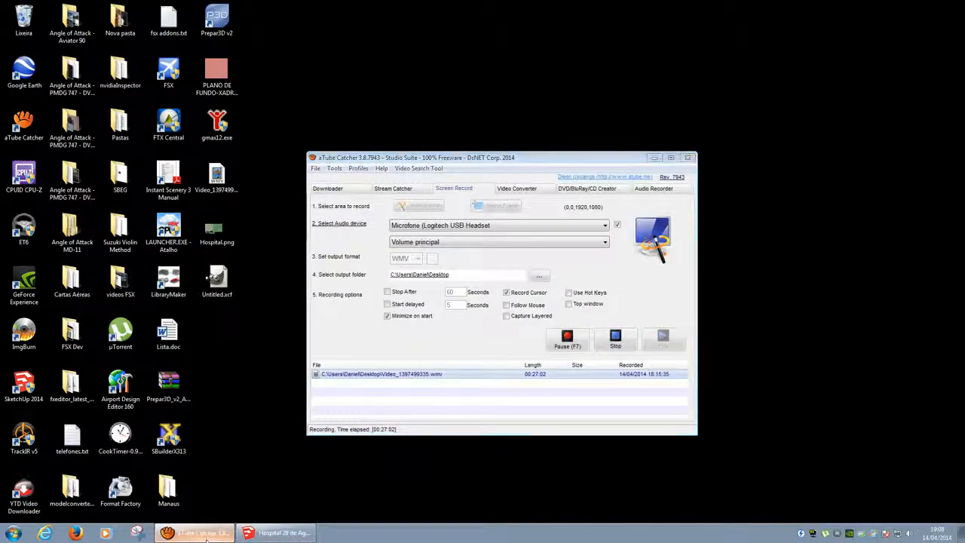
click(205, 534)
Switch to SketchUp, set the camera to perspective with an adjusted edge style, and view both hospital buildings from above
click(278, 533)
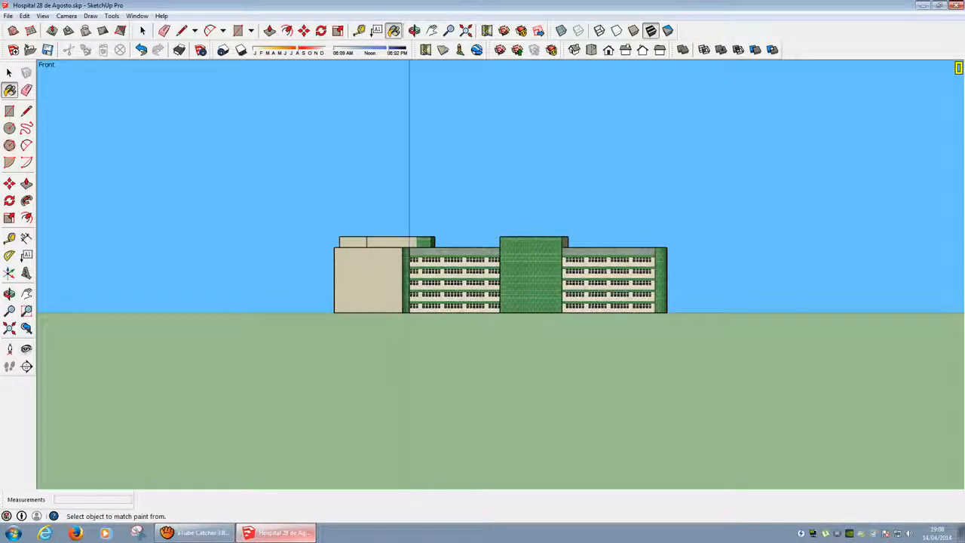
click(42, 16)
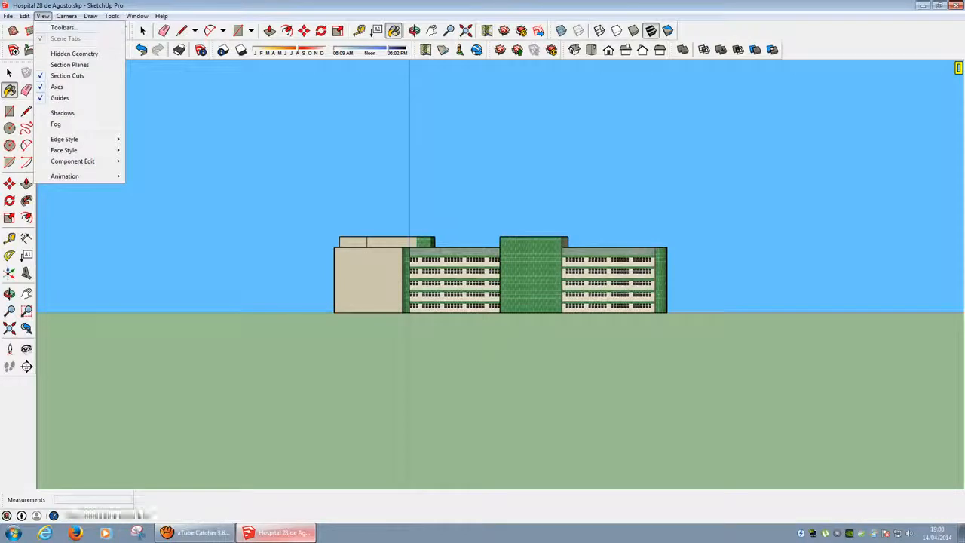
mouse_move(67, 16)
click(85, 75)
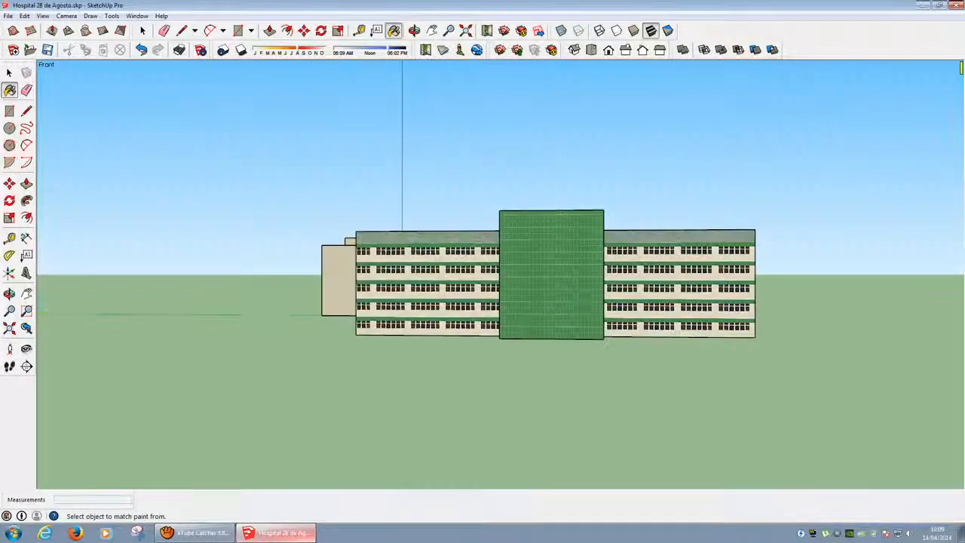
click(42, 15)
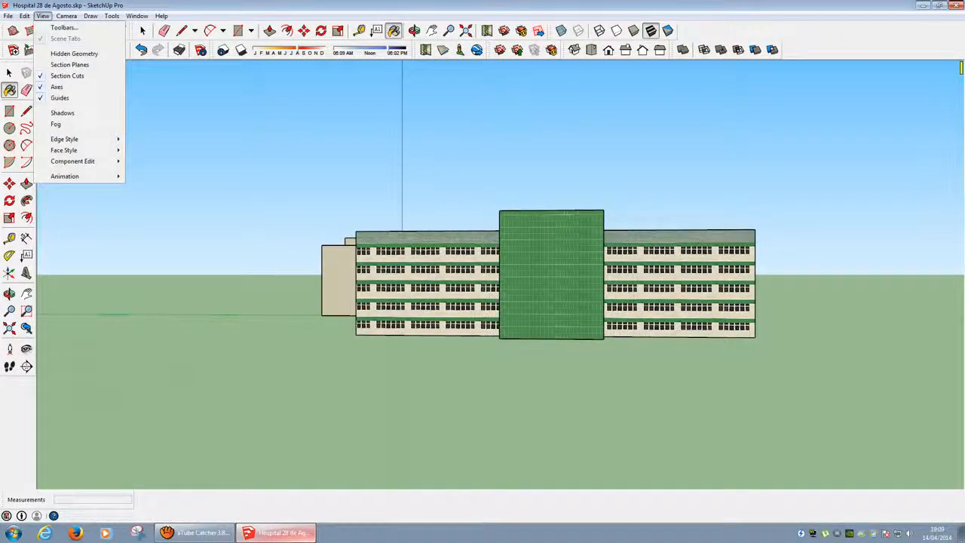
mouse_move(83, 139)
click(151, 165)
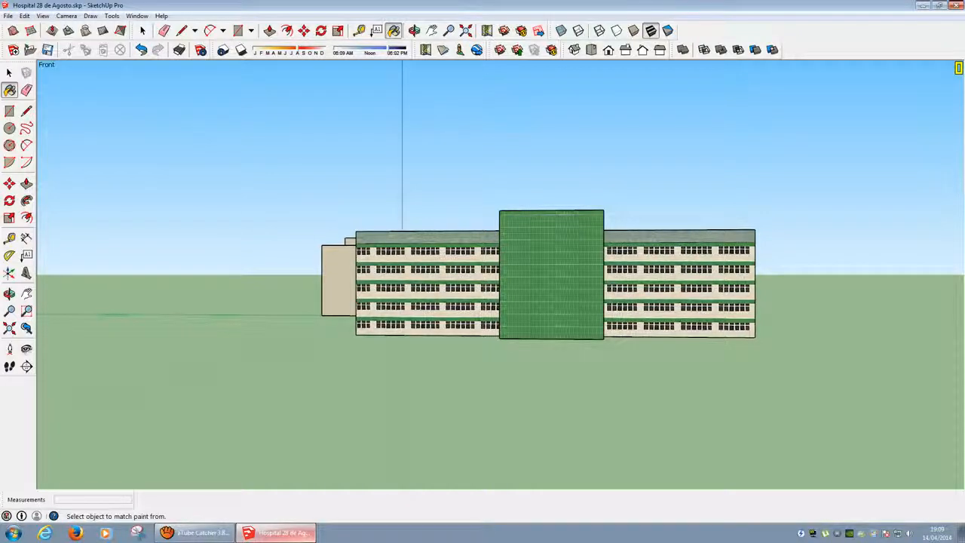
middle_drag(603, 271, 366, 295)
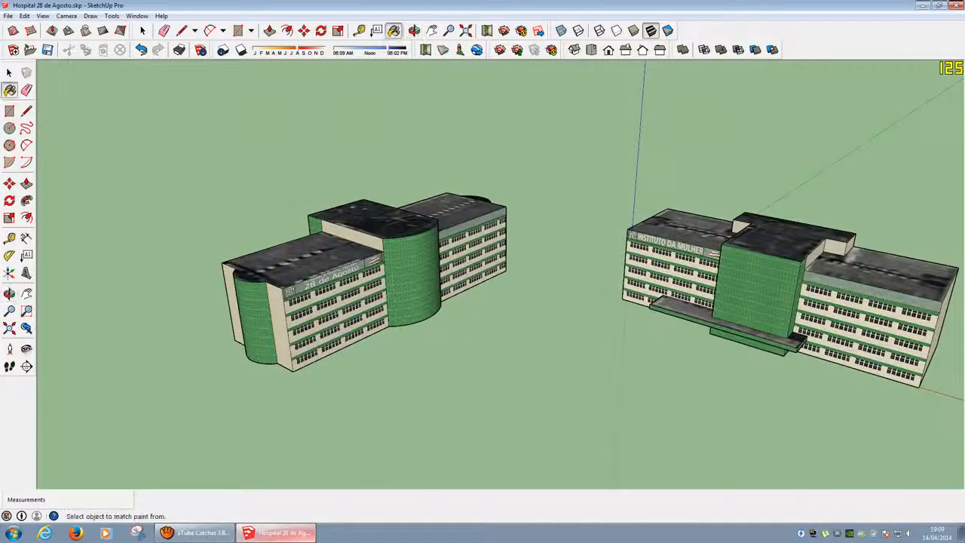
scroll(482, 286, down, 5)
scroll(483, 286, up, 6)
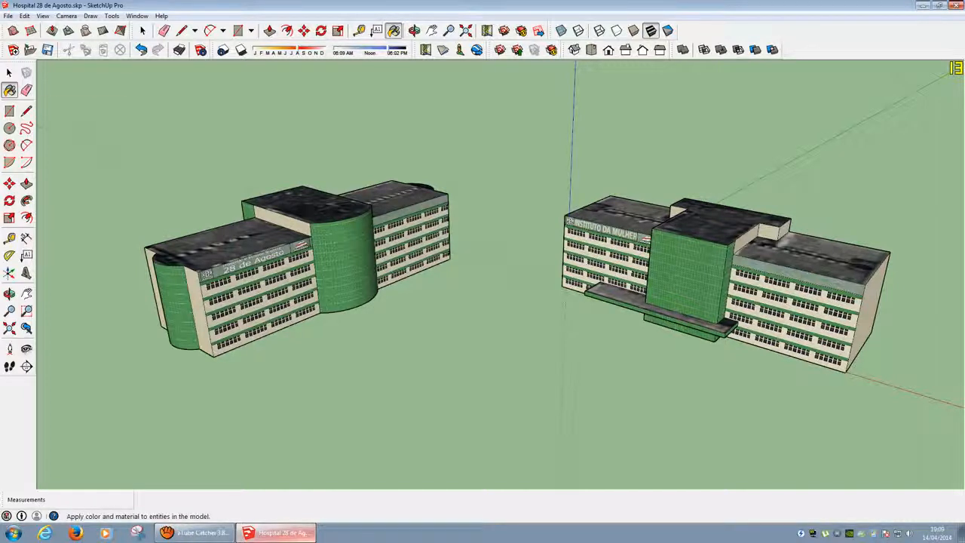
Delete the Google Earth Snapshot material from the model, replacing its use with the default material
click(10, 91)
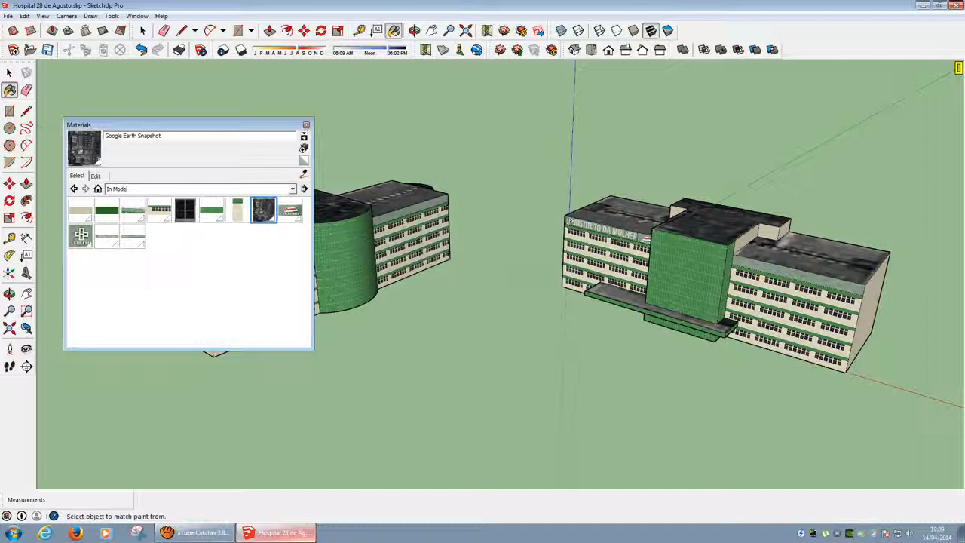
drag(189, 125, 412, 141)
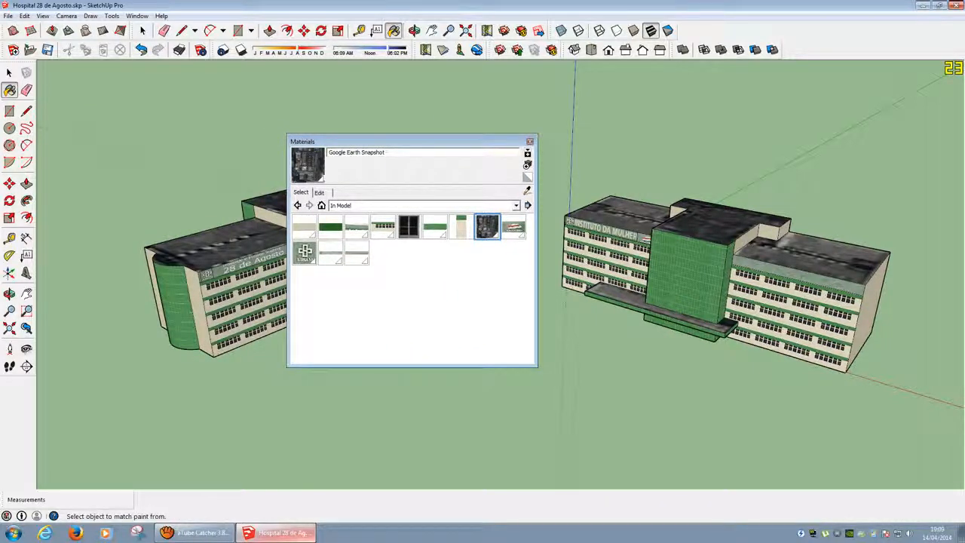
drag(412, 141, 614, 129)
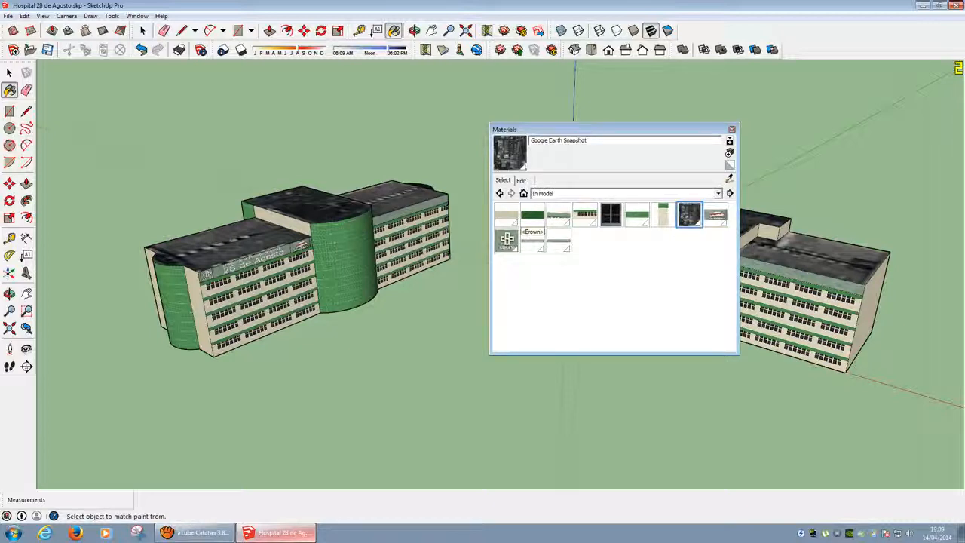
right_click(688, 218)
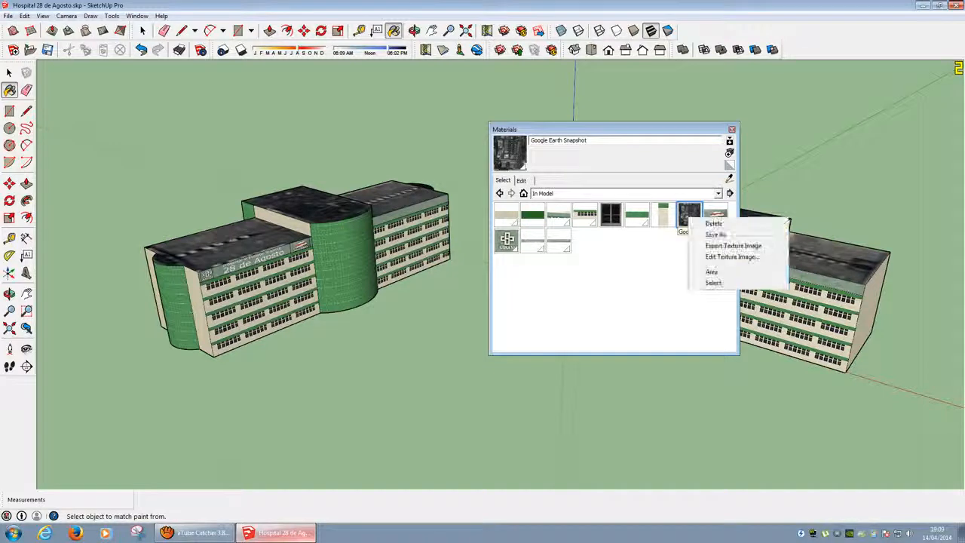
click(713, 223)
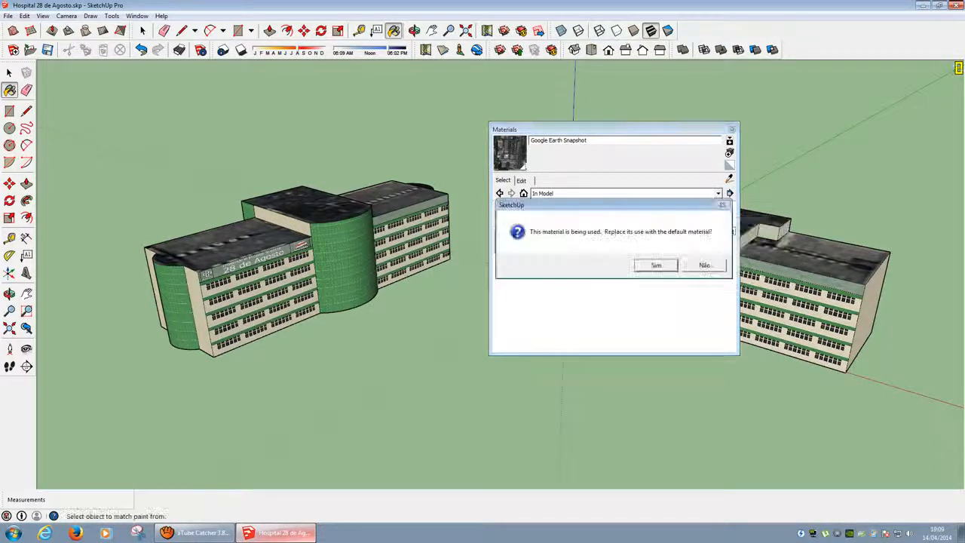
click(656, 266)
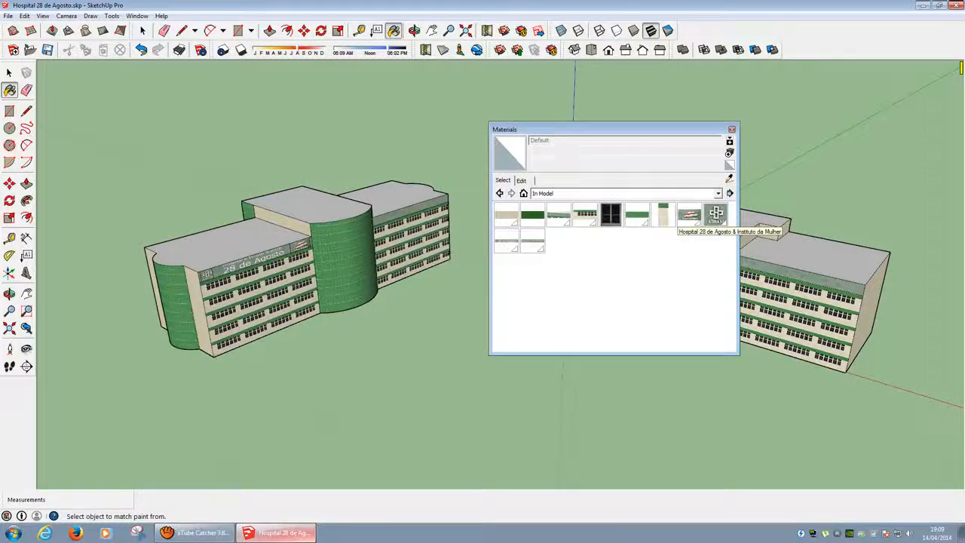
key(alt+F4)
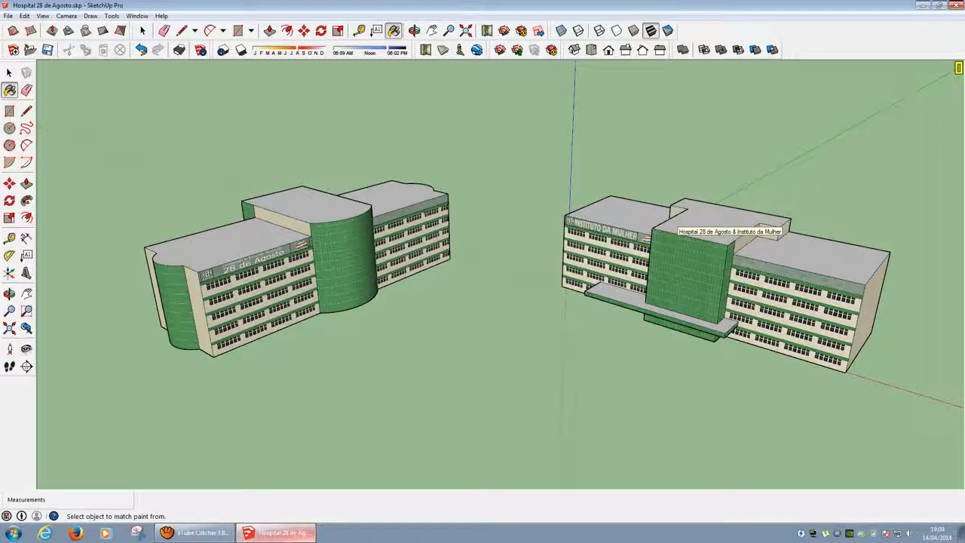
Create a material named Hospital that uses Hospital.png from the desktop as its texture image
key(b)
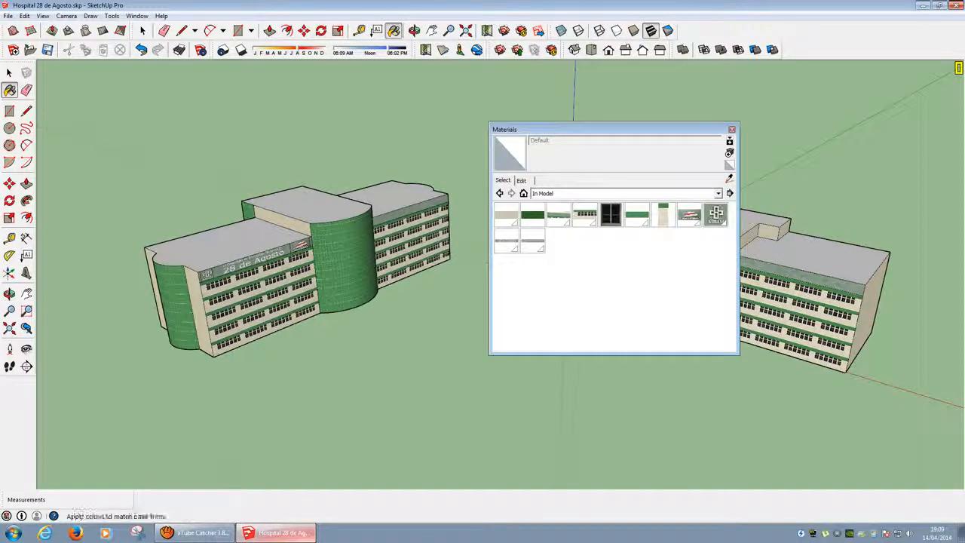
drag(626, 129, 525, 182)
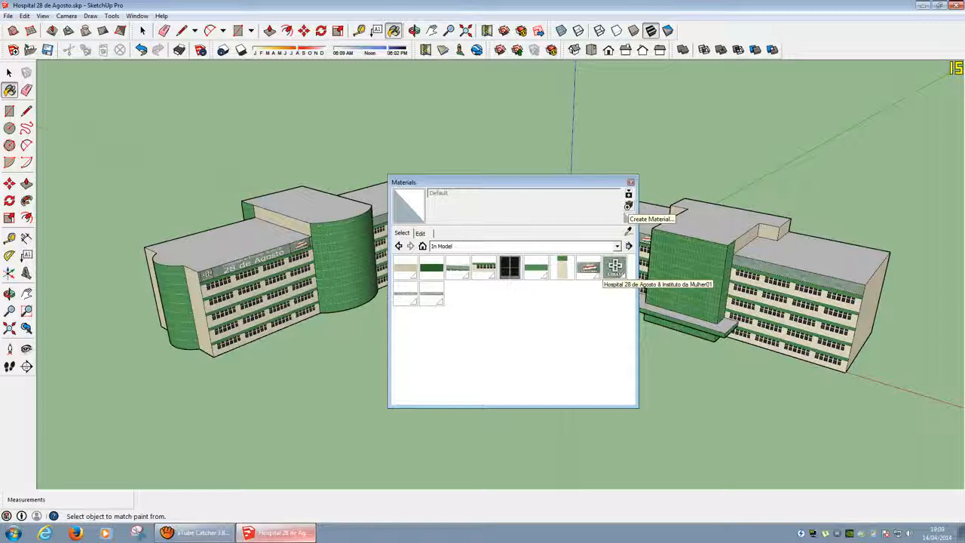
click(628, 206)
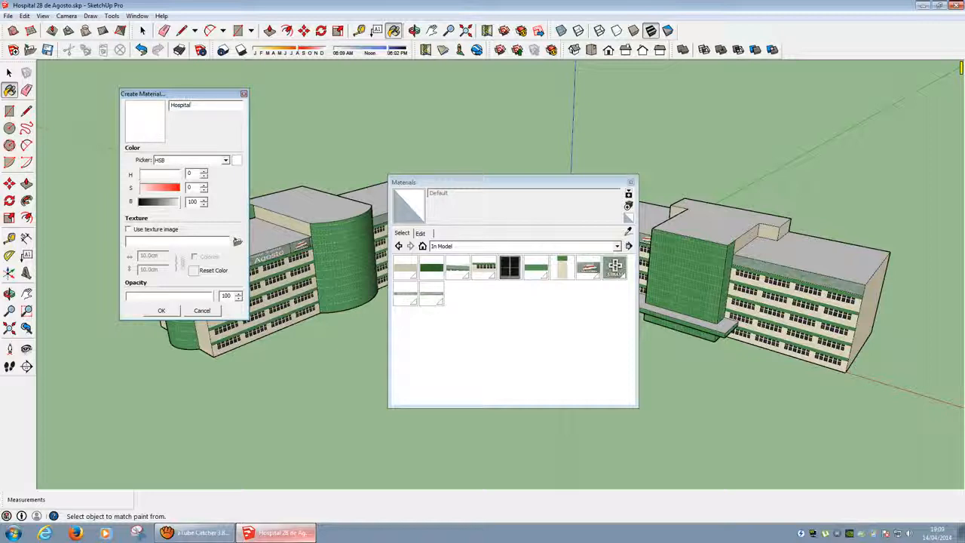
click(237, 242)
click(33, 181)
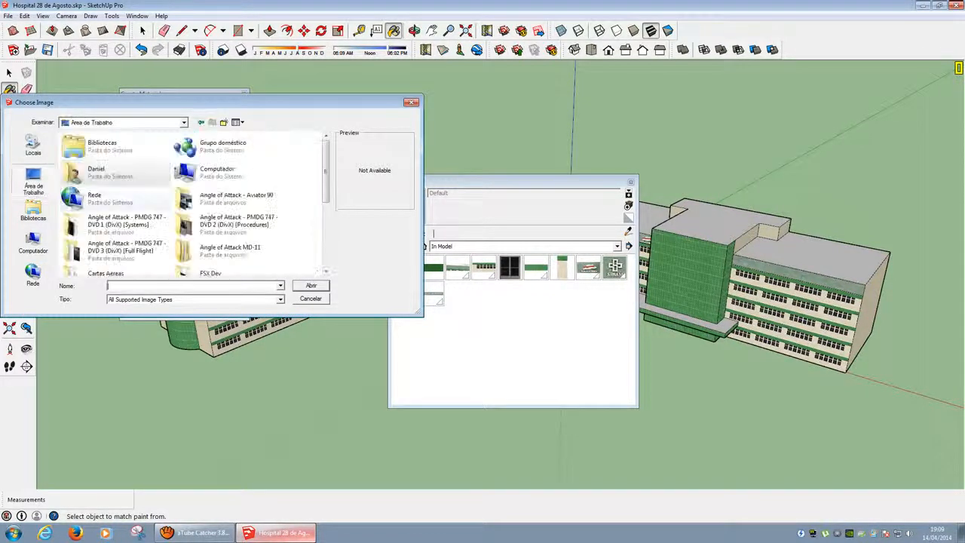
drag(326, 172, 326, 236)
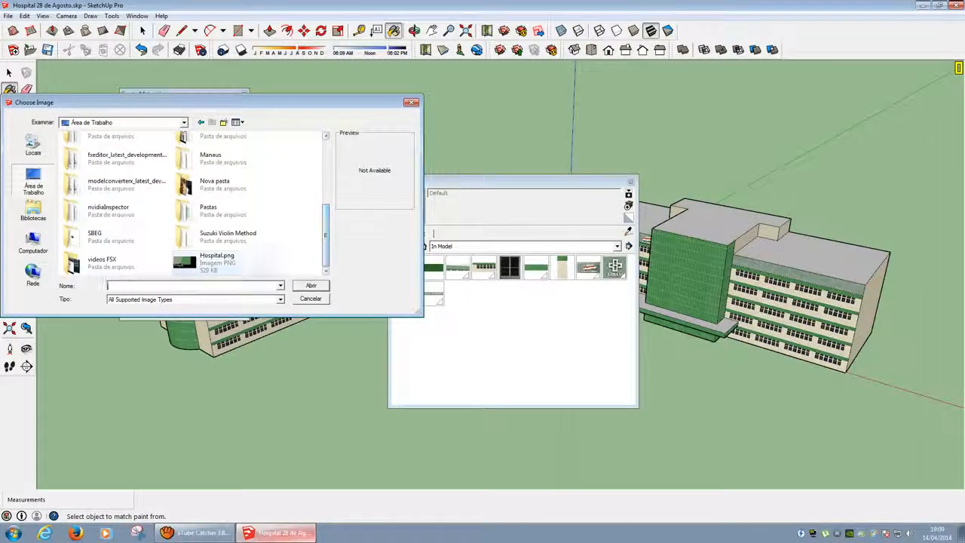
click(226, 262)
click(311, 285)
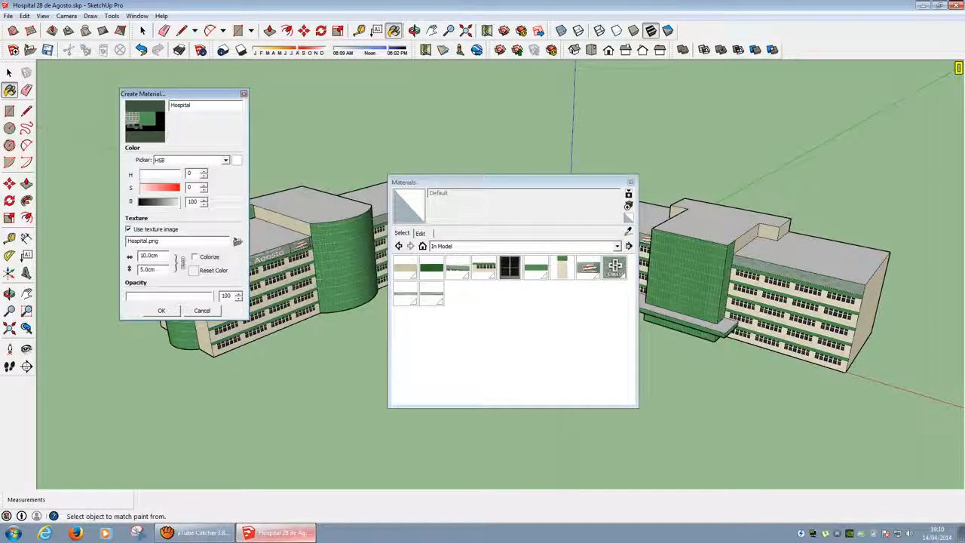
click(161, 310)
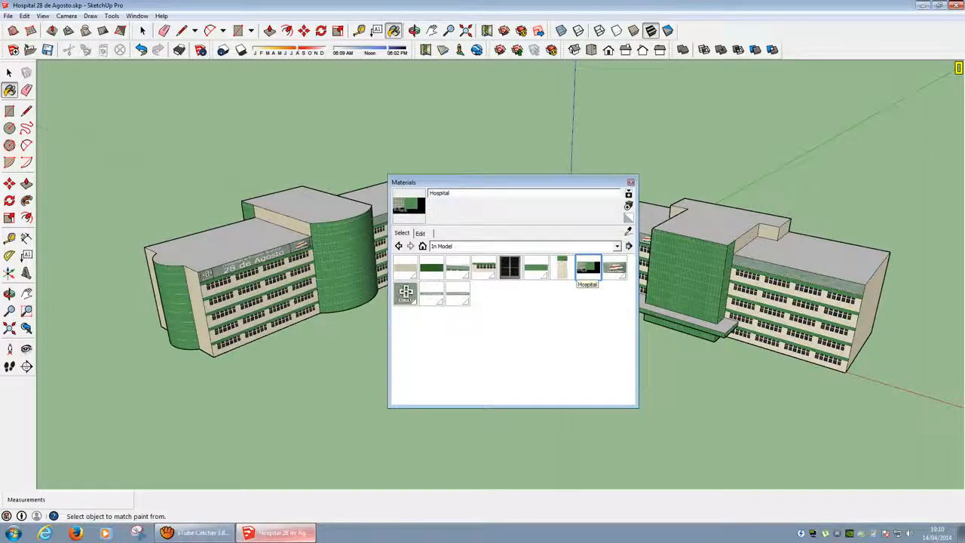
Paint the central roof section of the 28 de Agosto building with the Hospital material
middle_drag(301, 151, 490, 309)
mouse_move(276, 411)
shift+middle_down()
mouse_move(281, 354)
mouse_move(396, 264)
shift+middle_up()
scroll(305, 380, down, 3)
drag(422, 181, 755, 65)
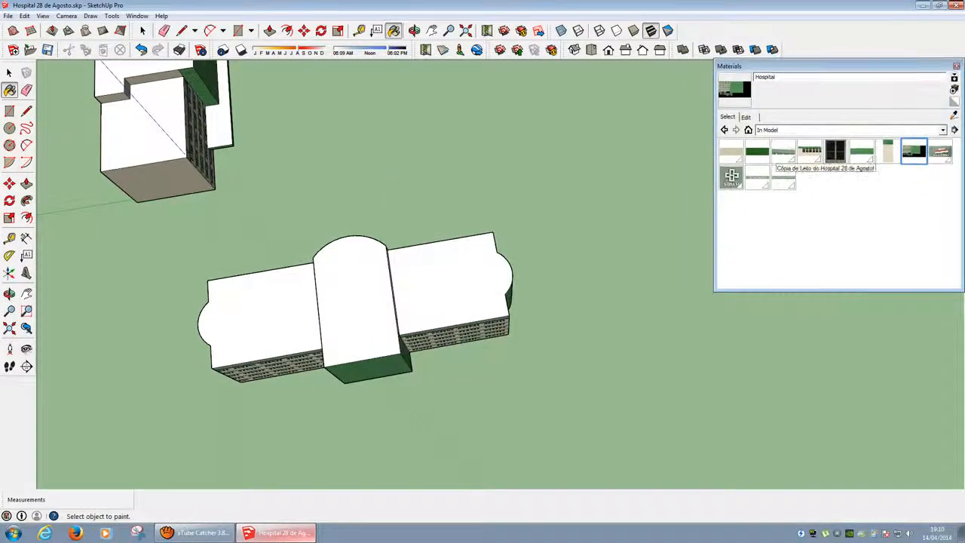
key(alt)
click(355, 302)
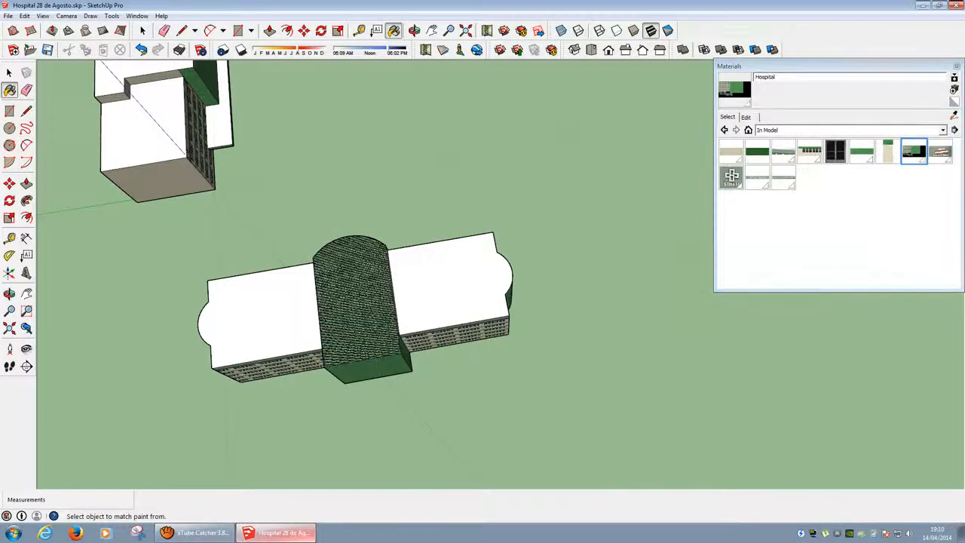
Start repositioning the Hospital texture on the central roof face of the 28 de Agosto building
key(space)
scroll(351, 302, up, 5)
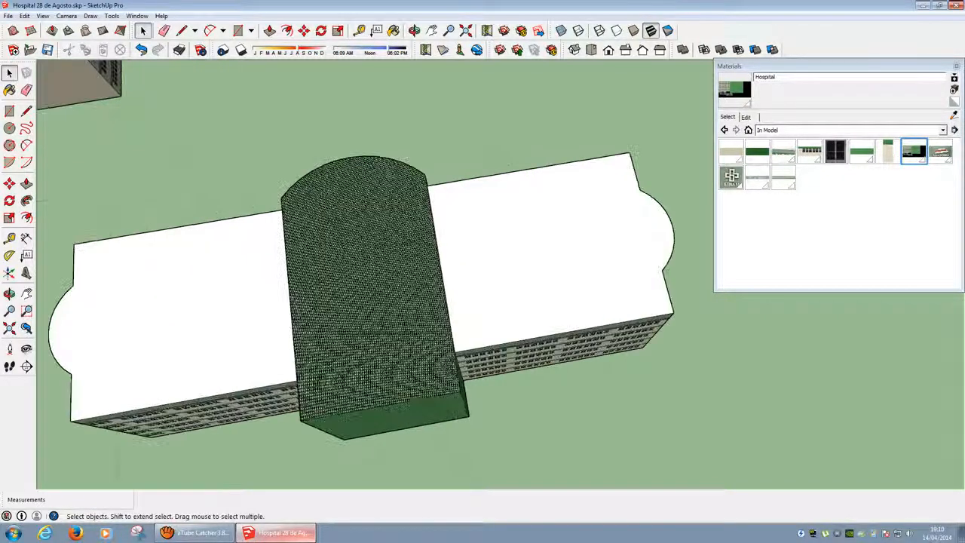
scroll(351, 301, down, 2)
right_click(346, 310)
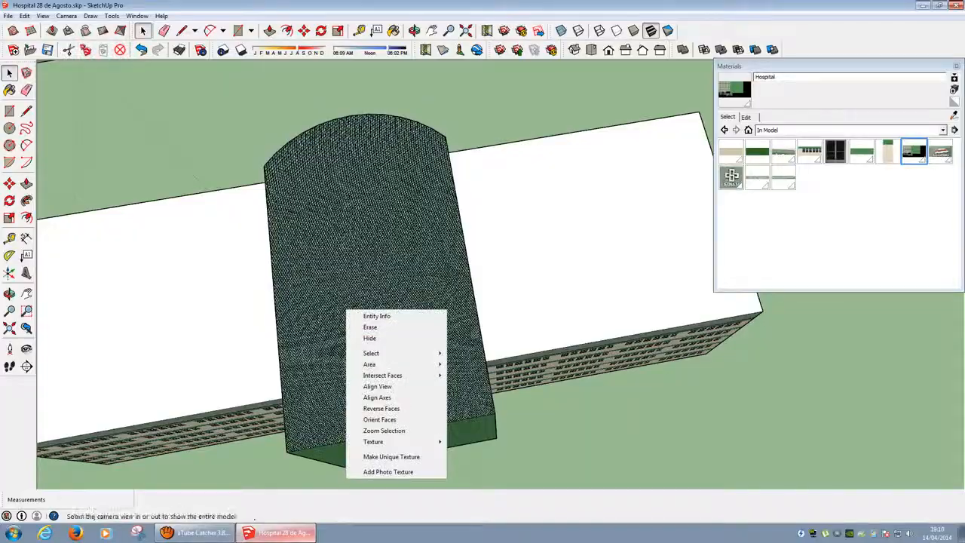
mouse_move(373, 442)
click(463, 442)
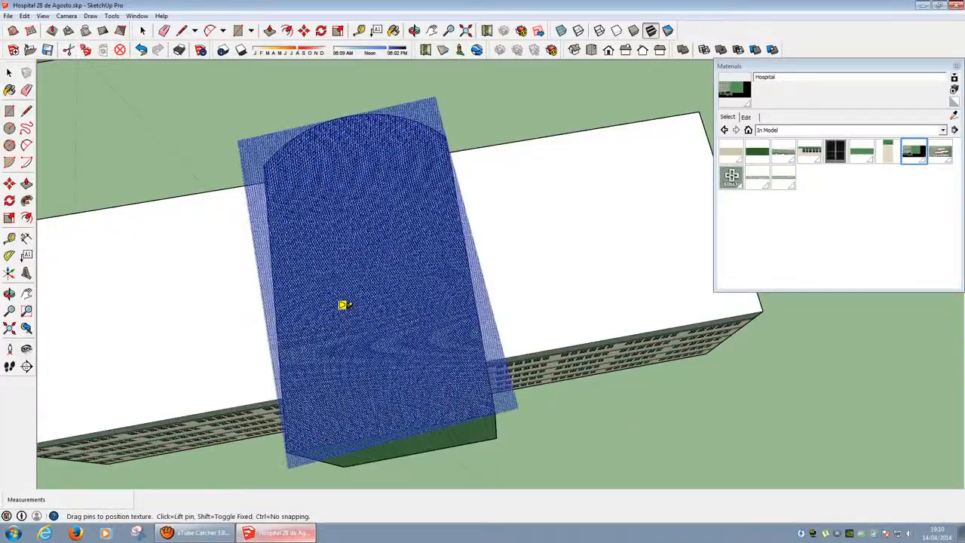
scroll(343, 305, up, 10)
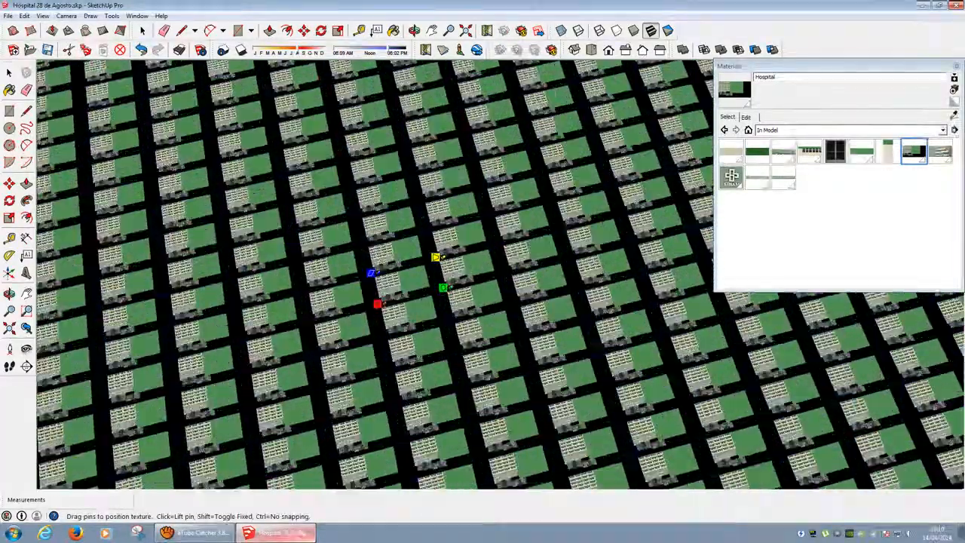
scroll(377, 305, up, 5)
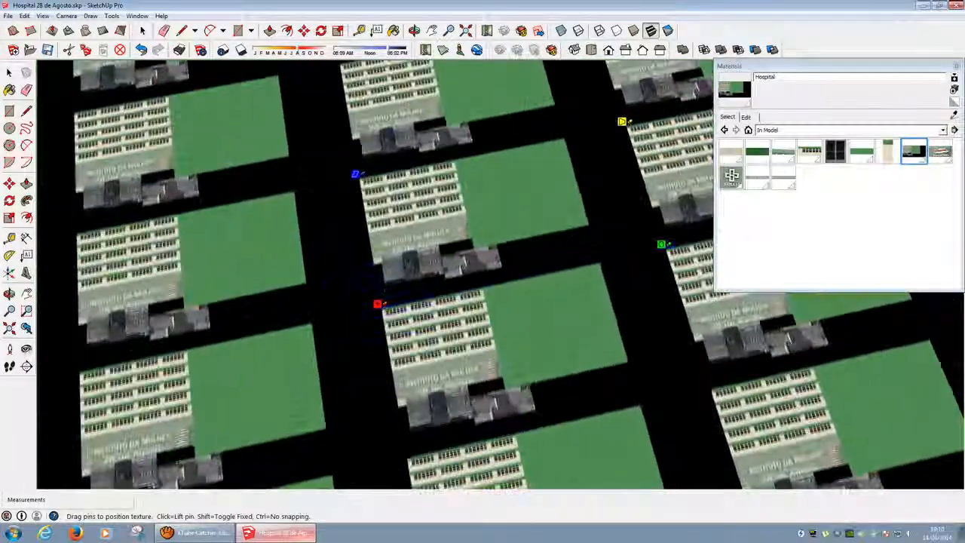
scroll(377, 305, down, 15)
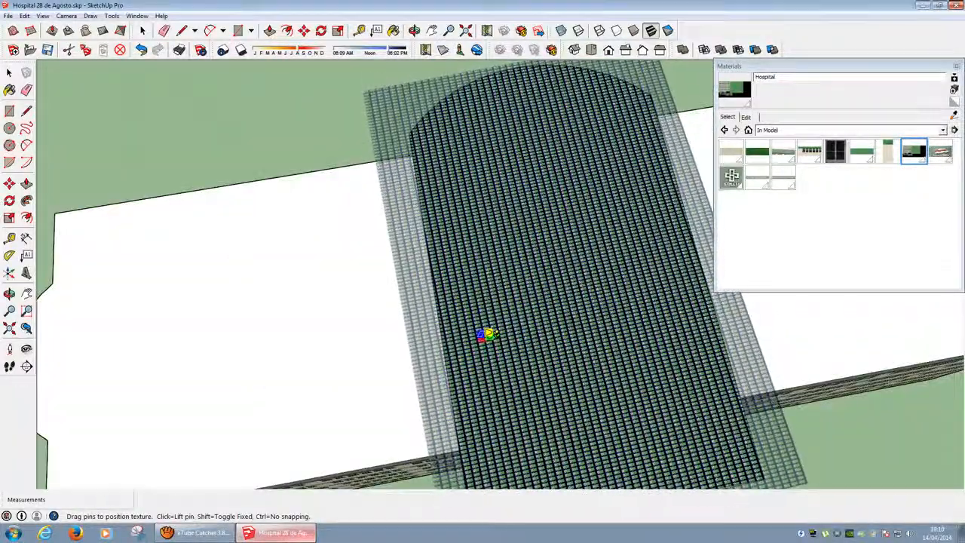
Enlarge the roof's Hospital texture with the scale/rotate pin until a single tile is wider than the whole building
drag(494, 332, 695, 291)
scroll(632, 325, down, 4)
middle_drag(632, 325, 475, 284)
drag(512, 269, 605, 252)
scroll(423, 281, down, 2)
scroll(585, 260, down, 4)
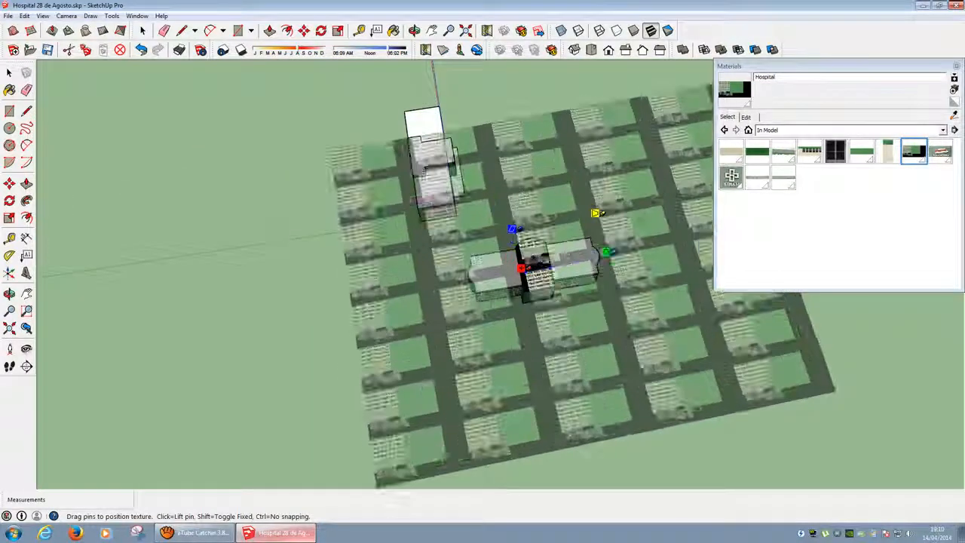
mouse_move(605, 252)
middle_down()
mouse_move(586, 264)
mouse_move(601, 268)
middle_up()
scroll(491, 313, up, 5)
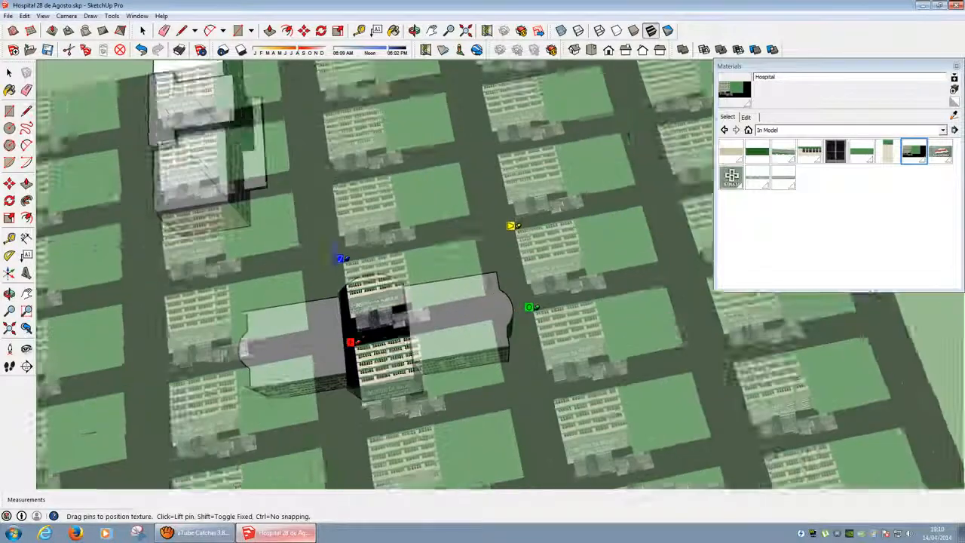
drag(554, 304, 891, 212)
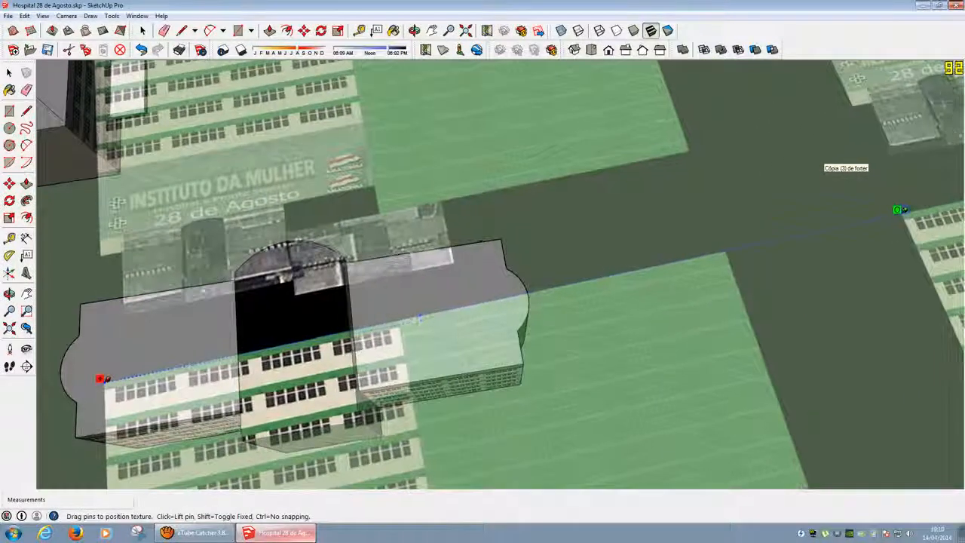
Shift the enlarged texture so its aerial roof photo lies over the 28 de Agosto building
scroll(268, 373, down, 5)
click(414, 30)
shift+middle_drag(284, 345, 399, 270)
drag(332, 319, 369, 365)
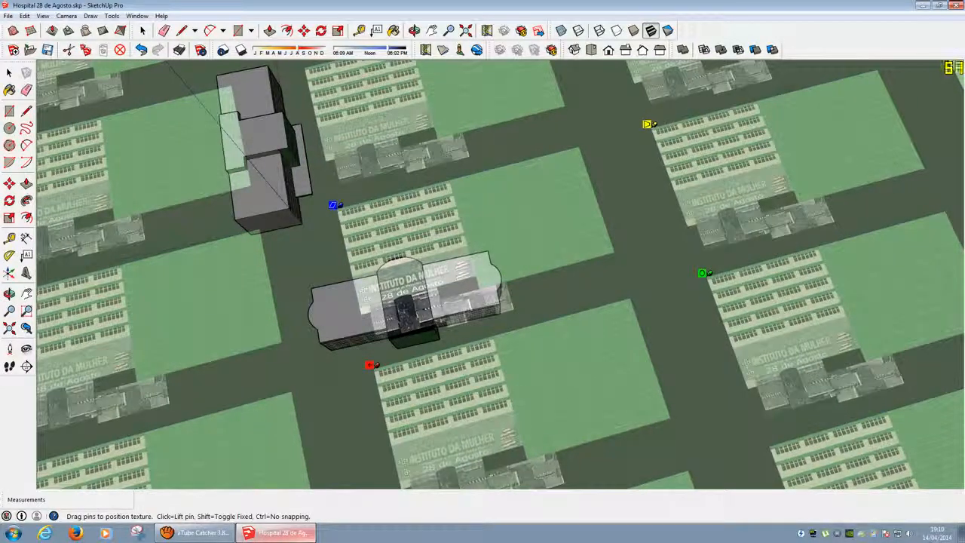
Scale the texture down slightly and move it so the photographed dark central roof overlaps the model's central roof section
scroll(369, 365, up, 8)
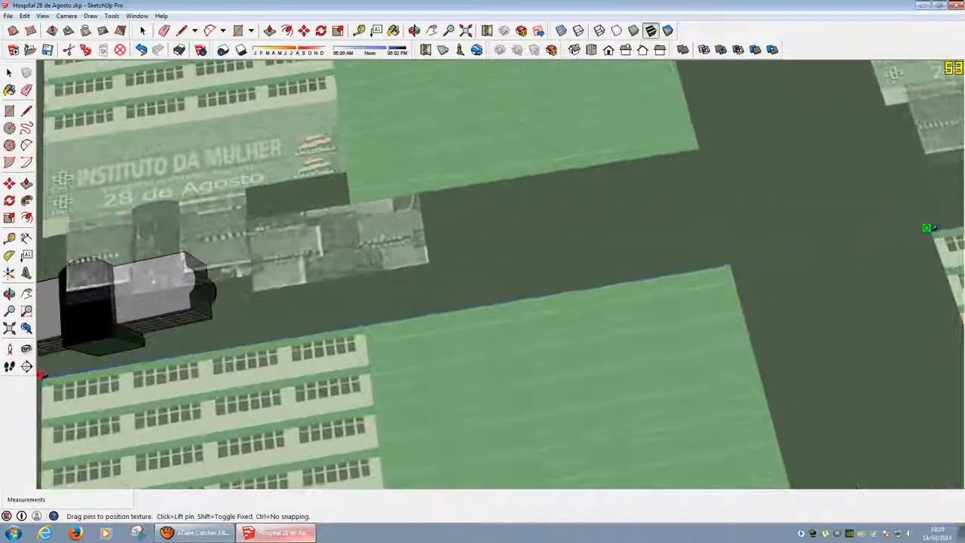
drag(927, 227, 362, 320)
scroll(317, 310, down, 5)
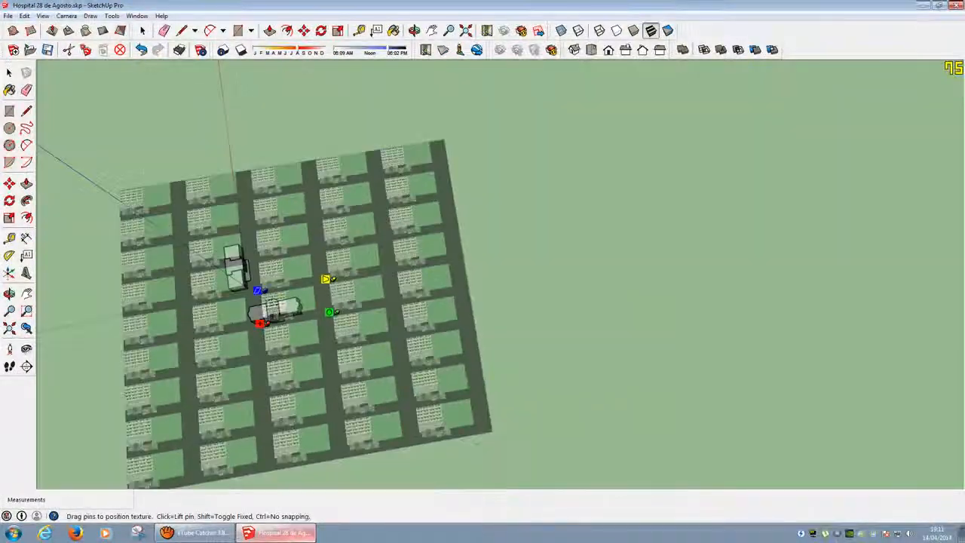
scroll(264, 299, up, 6)
drag(306, 301, 321, 246)
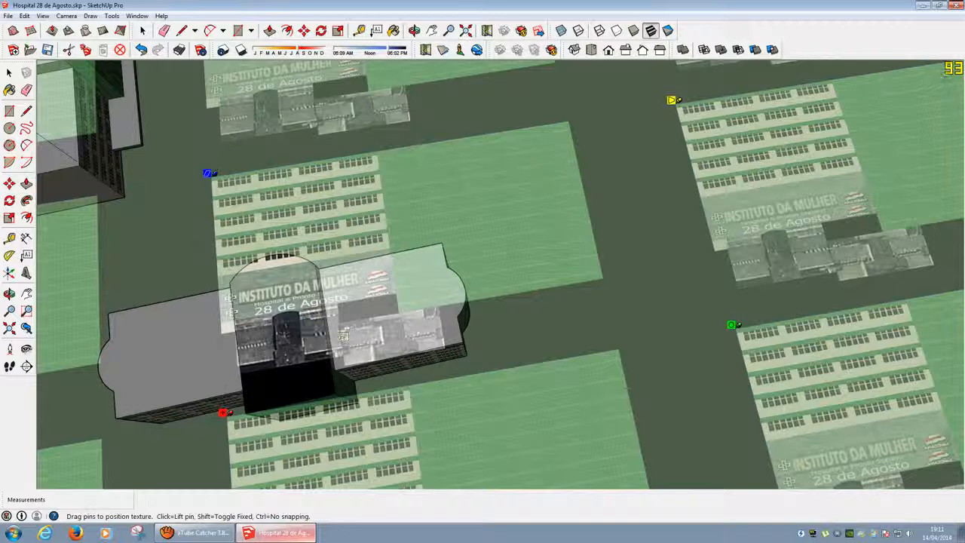
drag(339, 310, 354, 291)
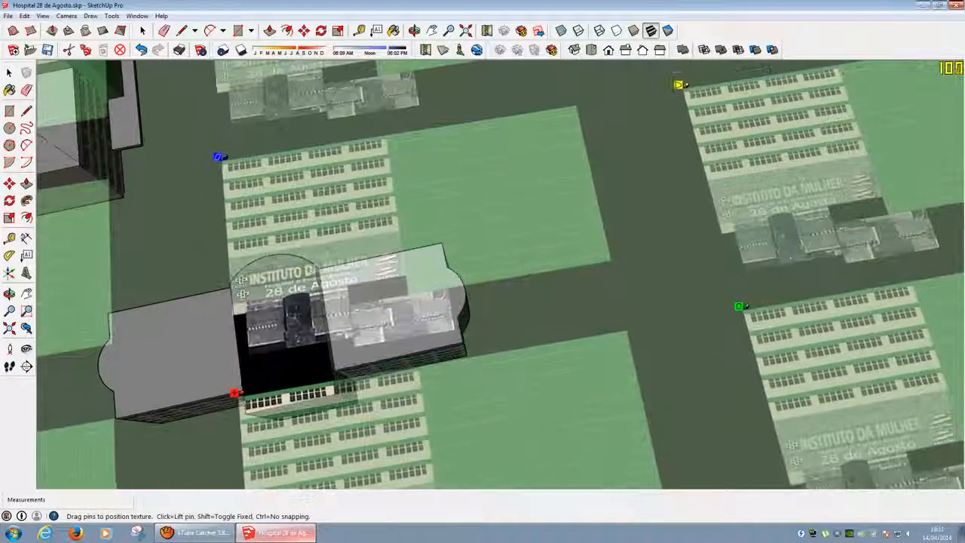
Turn off Fixed Pins and place the first free pin on the front corner of the dark central roof in the texture
right_click(298, 335)
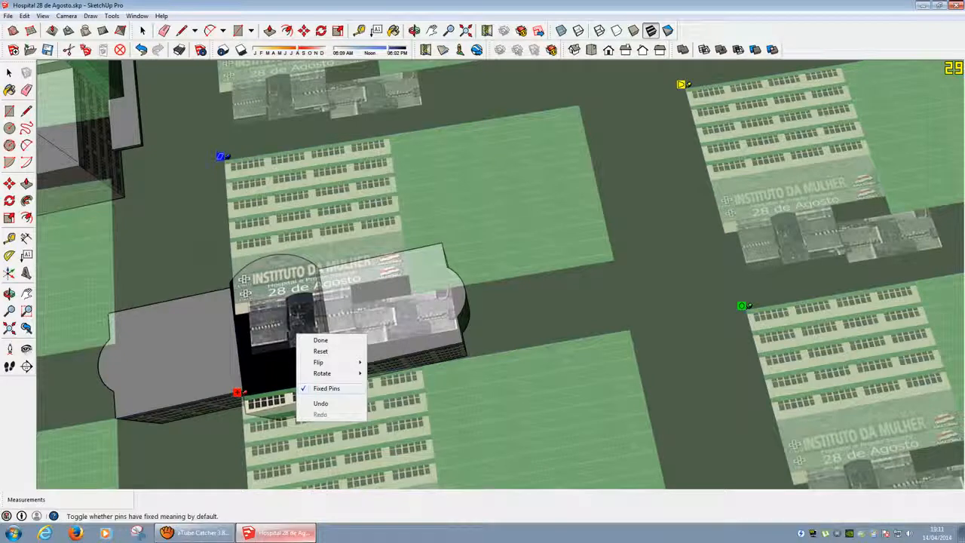
click(326, 388)
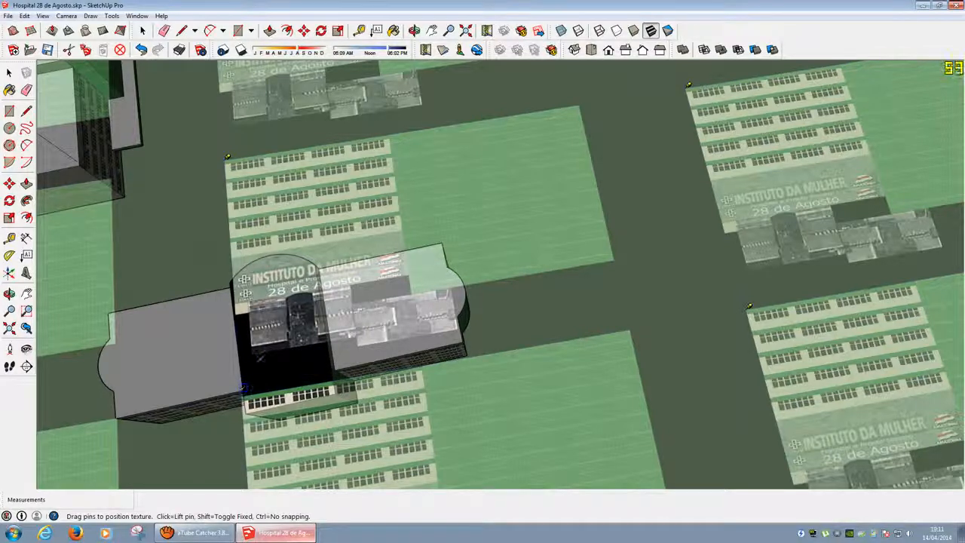
scroll(244, 387, up, 4)
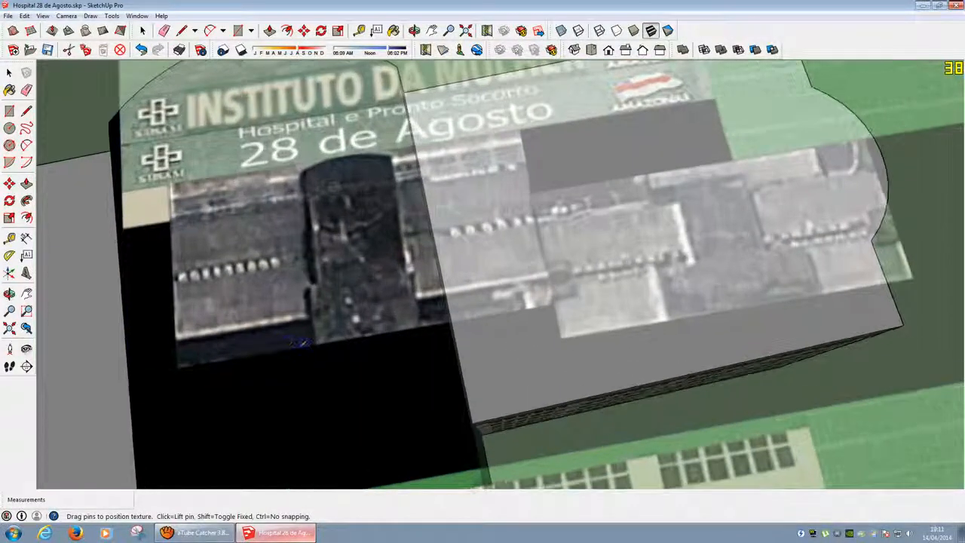
scroll(286, 343, up, 5)
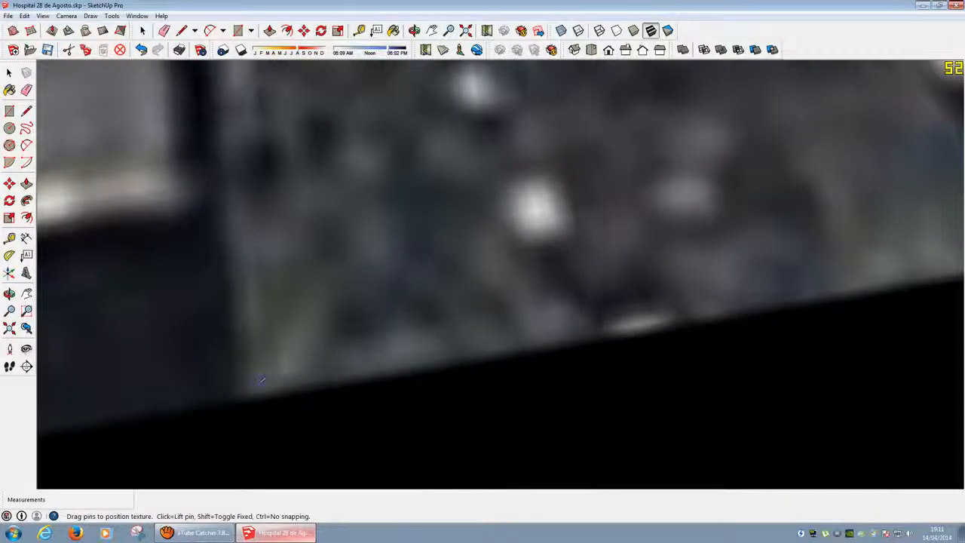
scroll(257, 383, down, 3)
scroll(238, 394, down, 8)
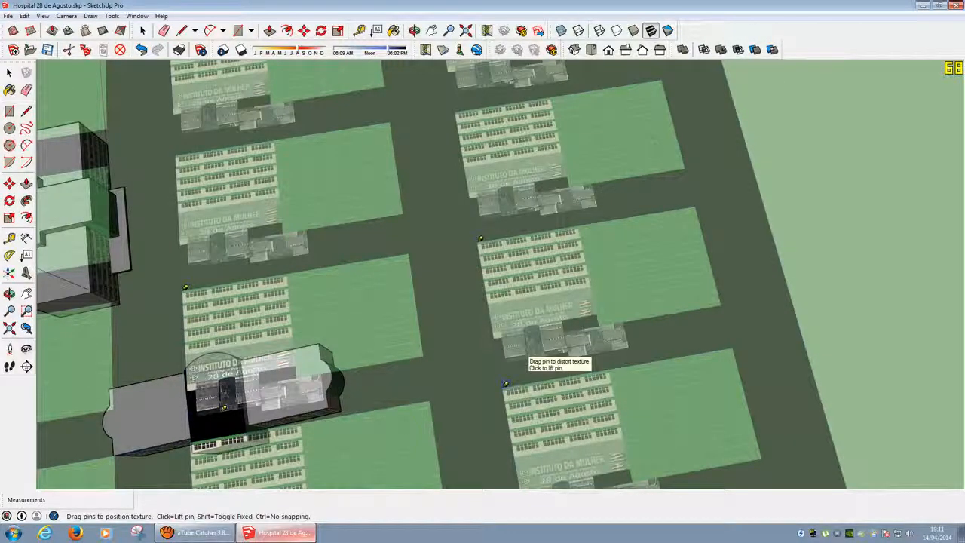
Place a texture pin on the lower-right corner of the dark central roof in the aerial image
scroll(505, 382, up, 1)
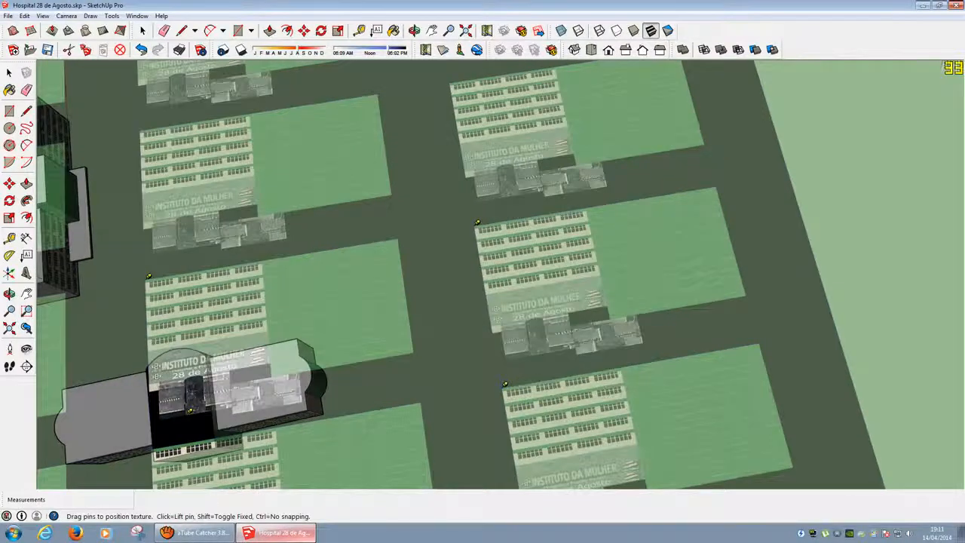
scroll(370, 404, up, 5)
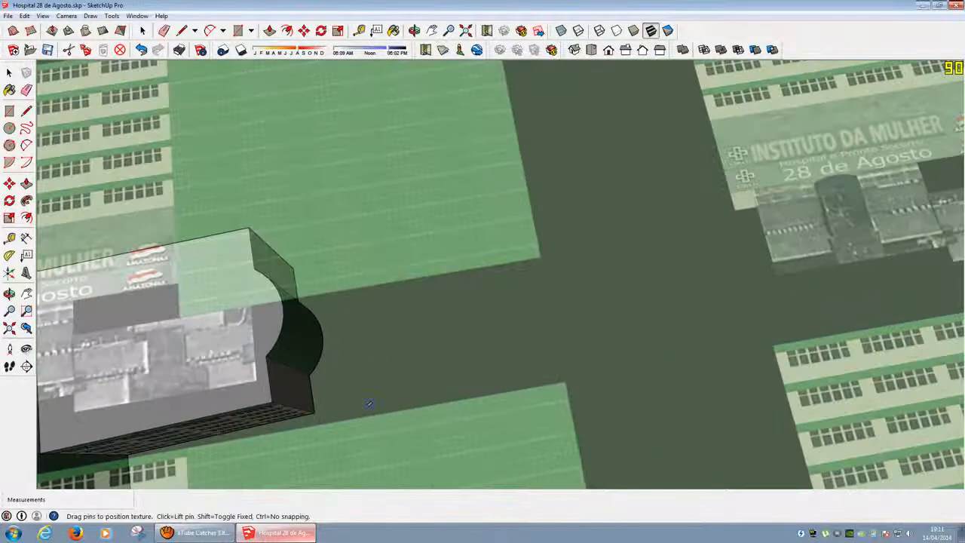
middle_drag(247, 360, 453, 346)
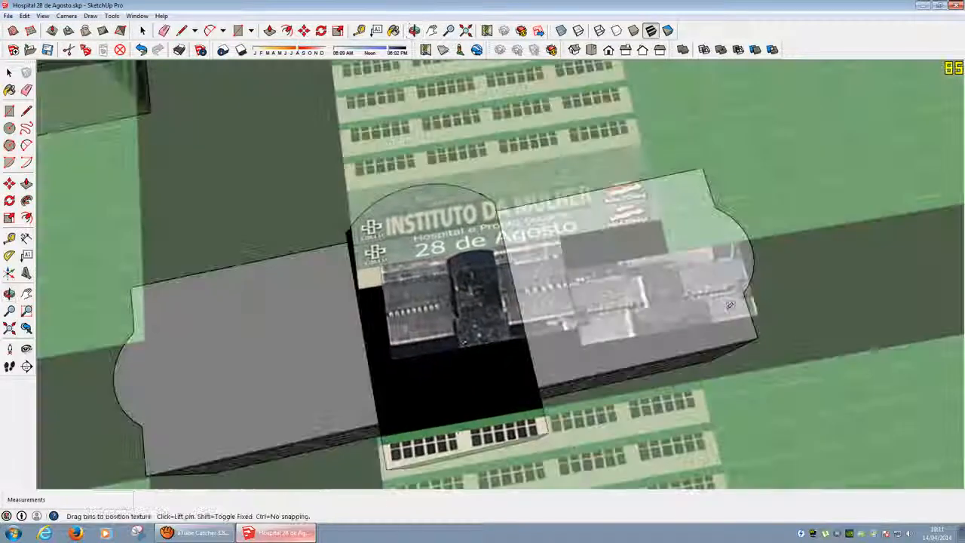
scroll(452, 347, up, 3)
scroll(497, 355, up, 8)
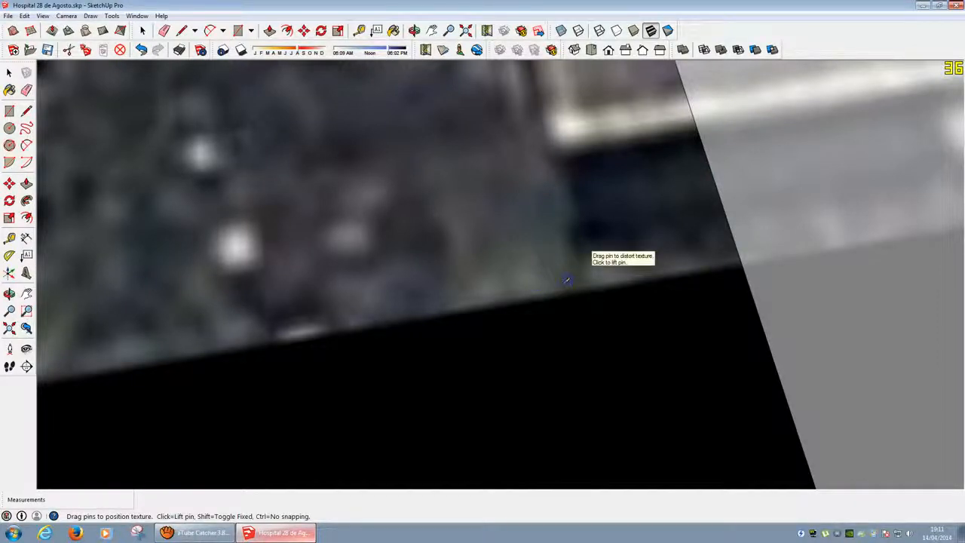
scroll(566, 279, down, 10)
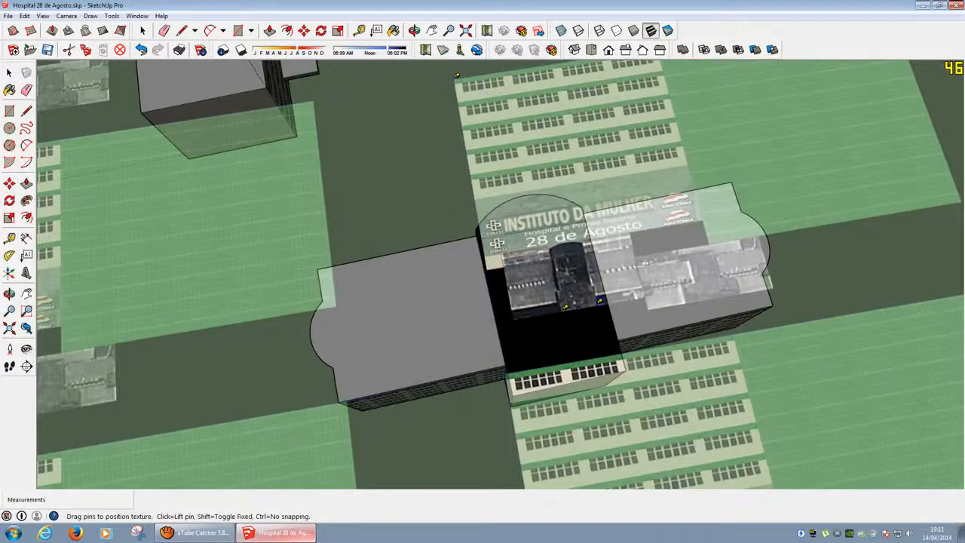
Place another texture pin on the upper-left corner of the dark central roof in the aerial image
scroll(581, 256, down, 3)
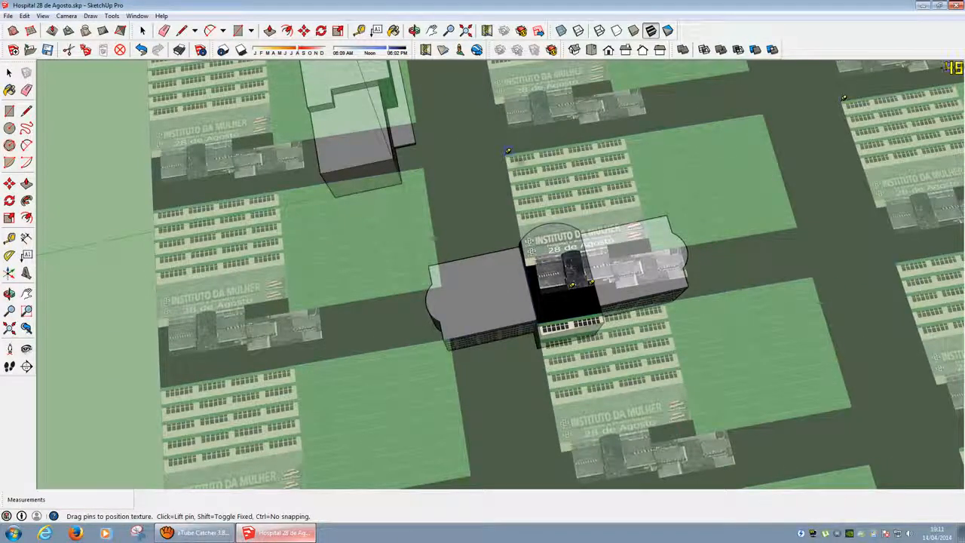
scroll(571, 249, up, 10)
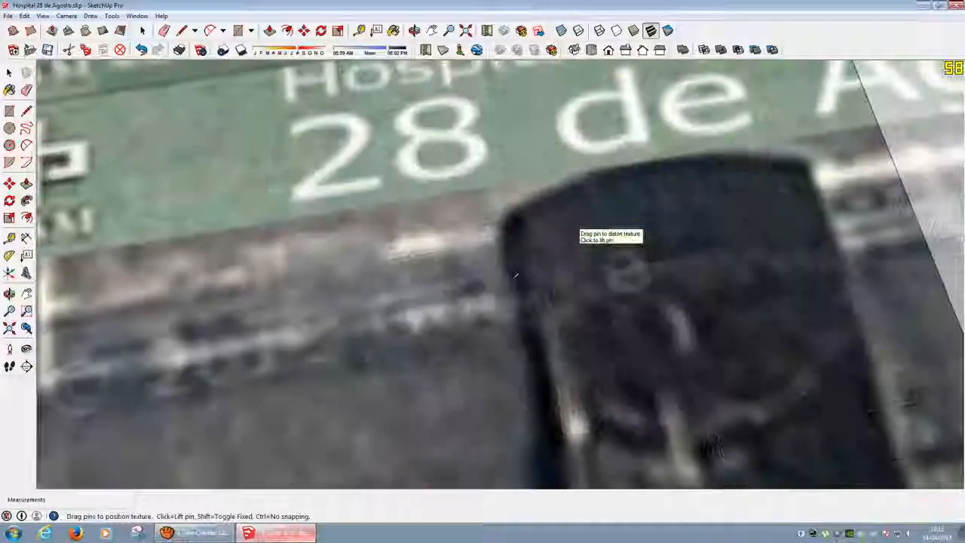
scroll(515, 276, up, 3)
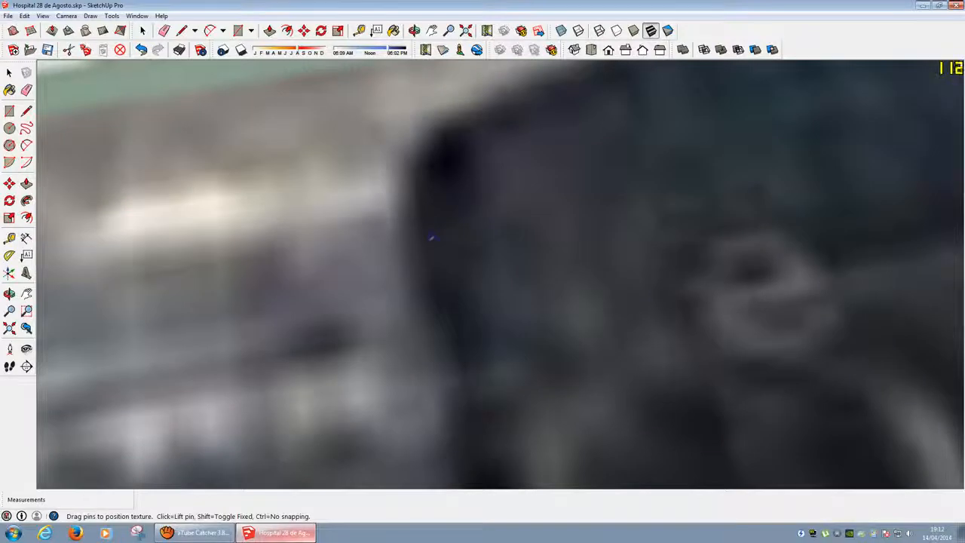
middle_drag(516, 275, 362, 194)
scroll(382, 225, down, 5)
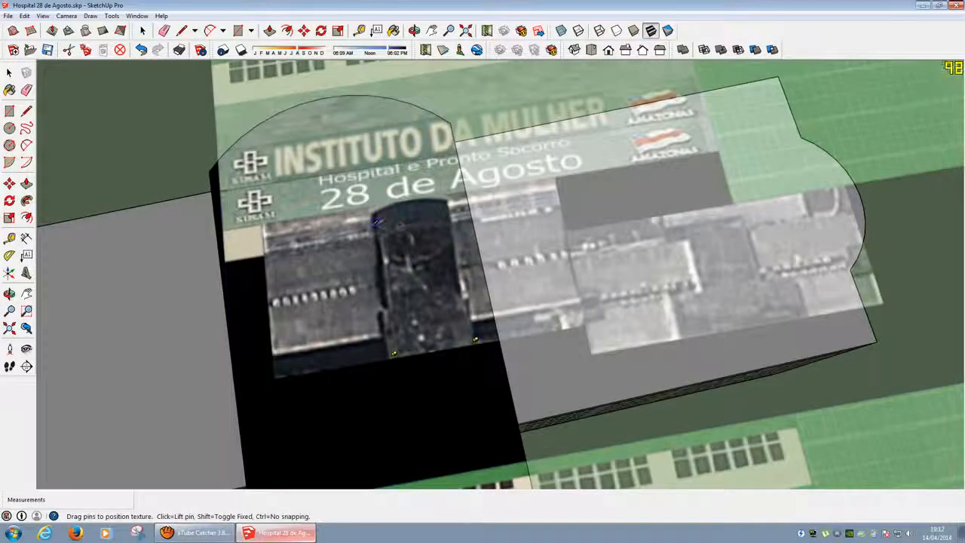
scroll(375, 223, up, 5)
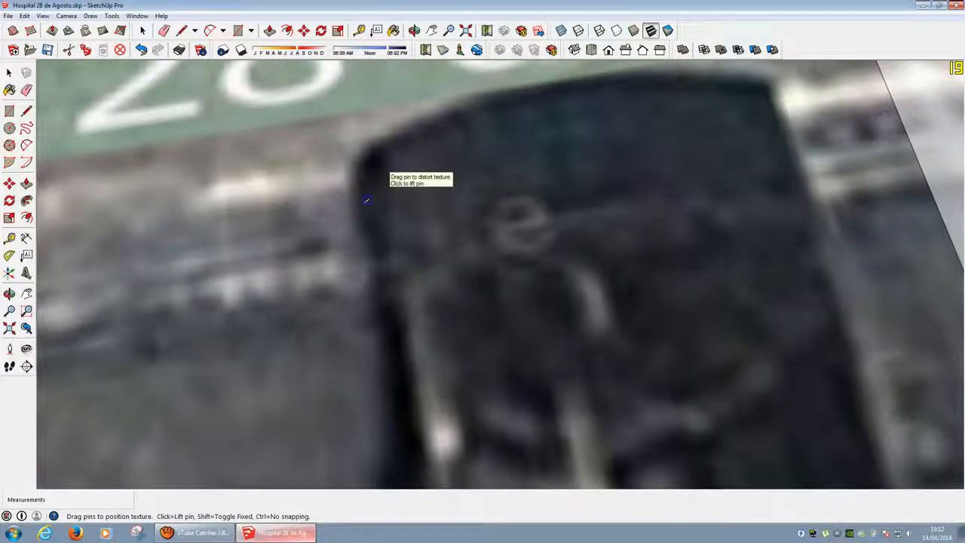
scroll(376, 220, down, 4)
scroll(386, 259, down, 4)
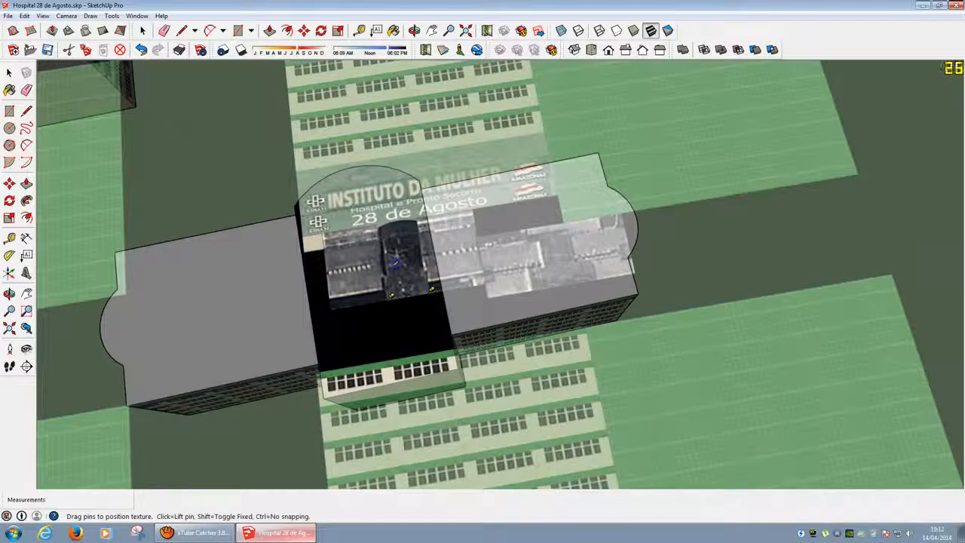
Slide the texture to bring the dark roof's lower-left corner to the central block's front-left corner, switching the pins to Fixed Pins mode
drag(386, 258, 349, 339)
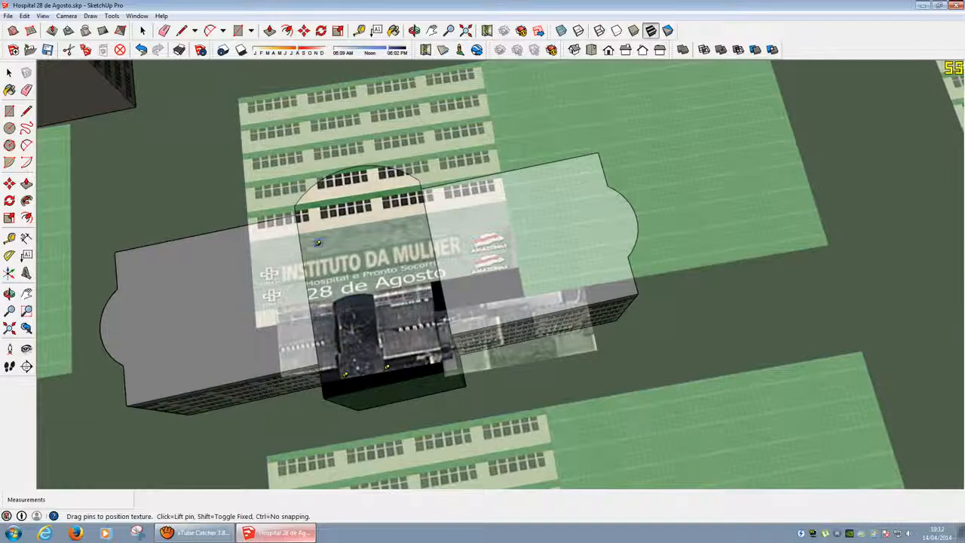
right_click(355, 310)
click(386, 365)
drag(318, 237, 300, 257)
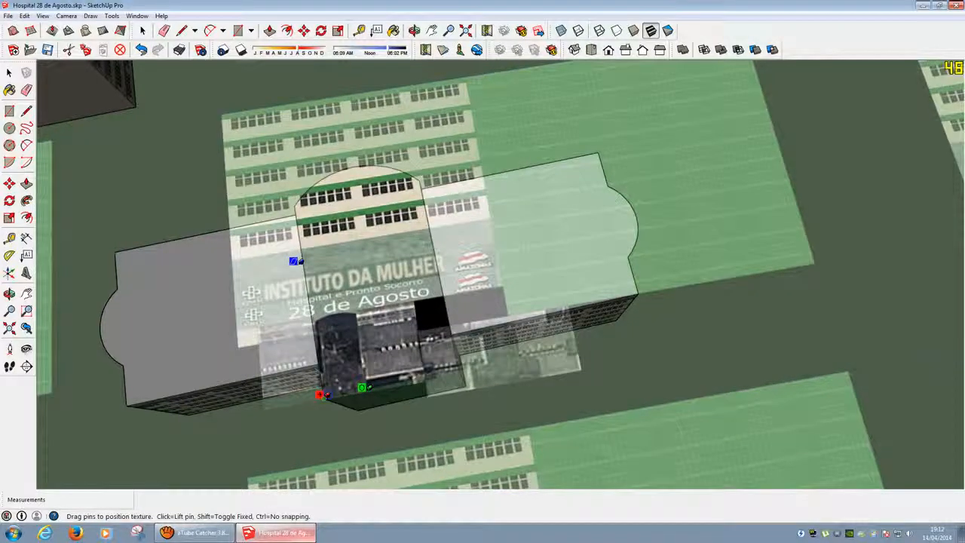
Rescale the texture with the green pin and move it by the red pin to fit the dark roof inside the central block's outline
drag(362, 387, 456, 365)
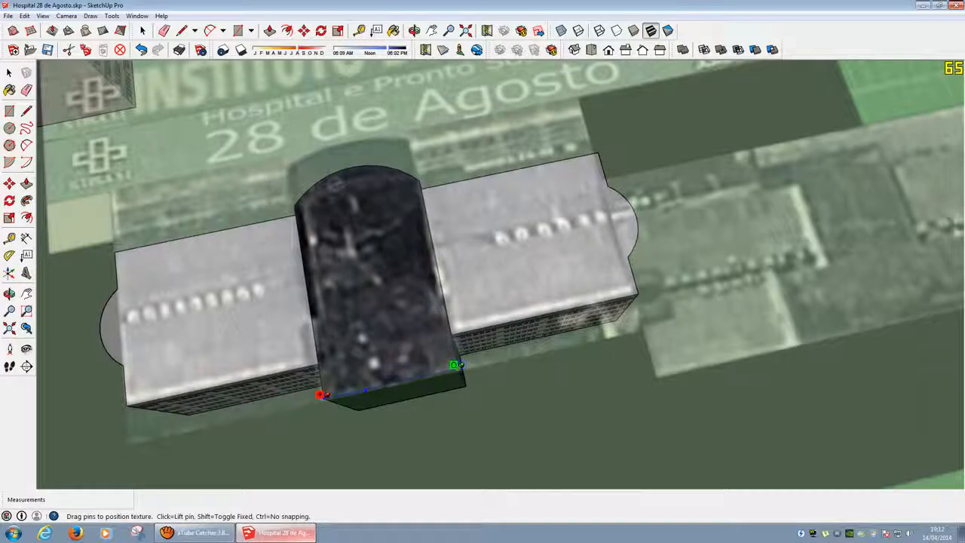
drag(458, 365, 414, 374)
drag(318, 394, 342, 374)
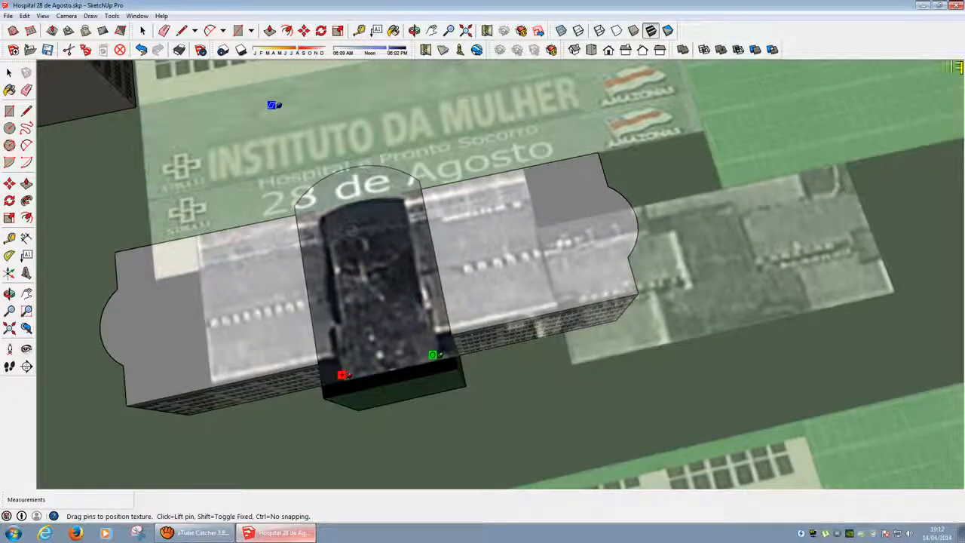
right_click(379, 294)
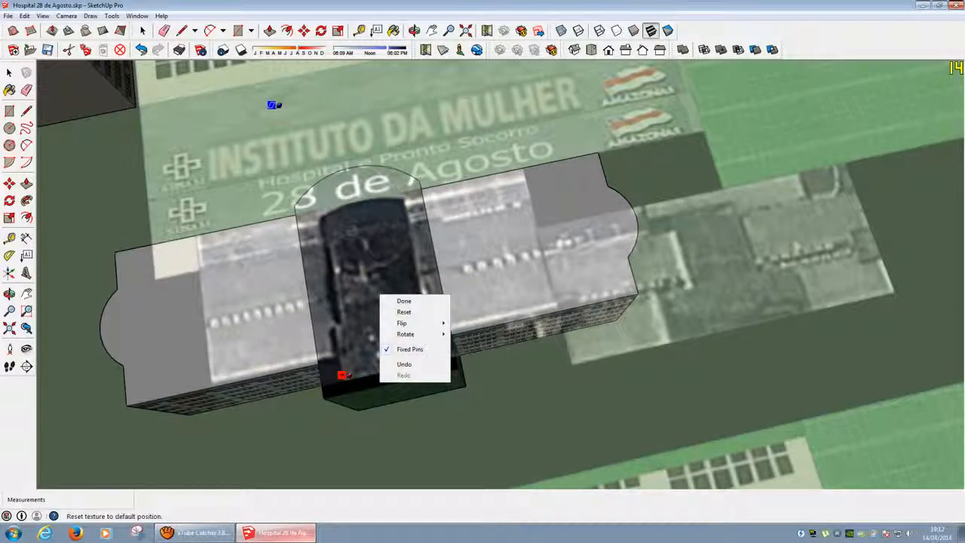
key(Escape)
mouse_move(432, 355)
mouse_down()
mouse_move(437, 369)
mouse_move(433, 354)
mouse_up()
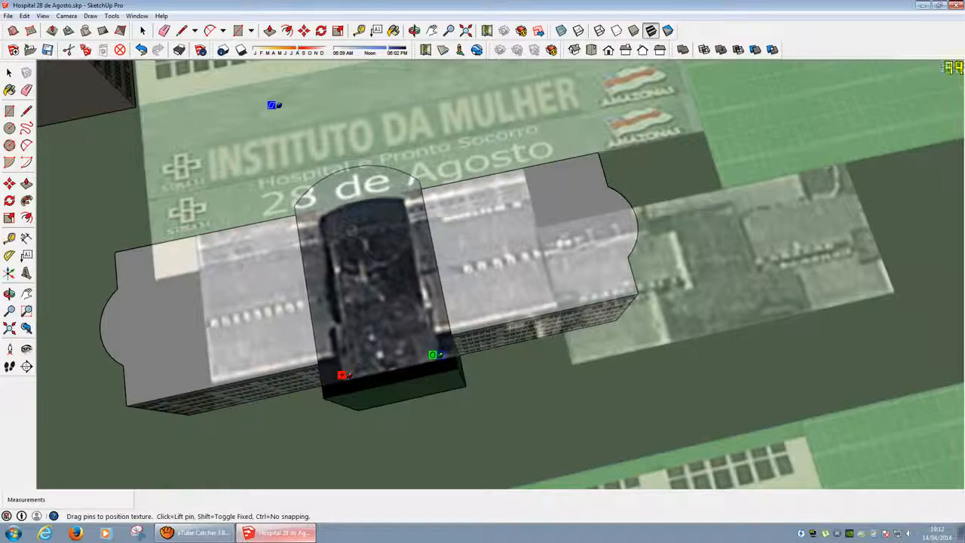
Turn off Fixed Pins and reposition a pin on the upper-left corner of the dark roof image
right_click(377, 273)
click(407, 325)
scroll(455, 329, down, 3)
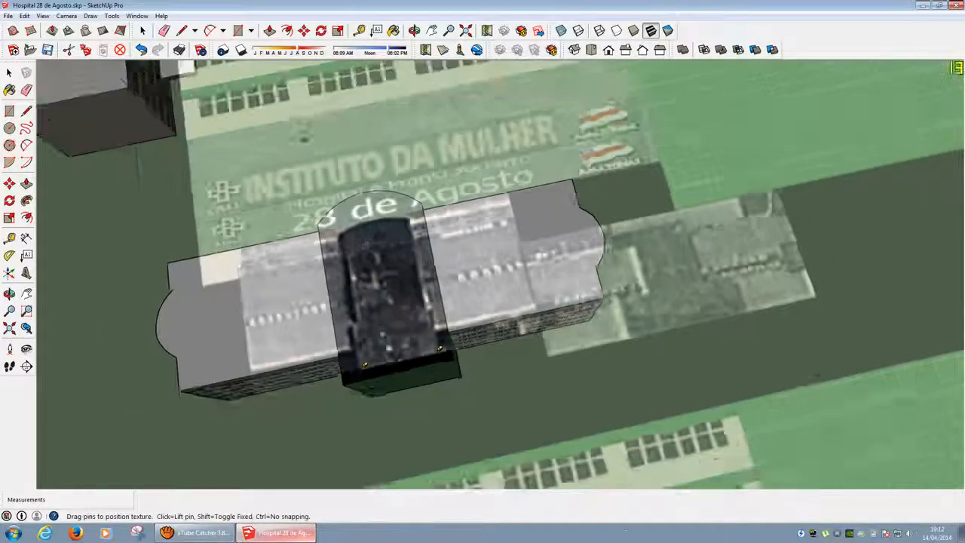
scroll(351, 202, up, 10)
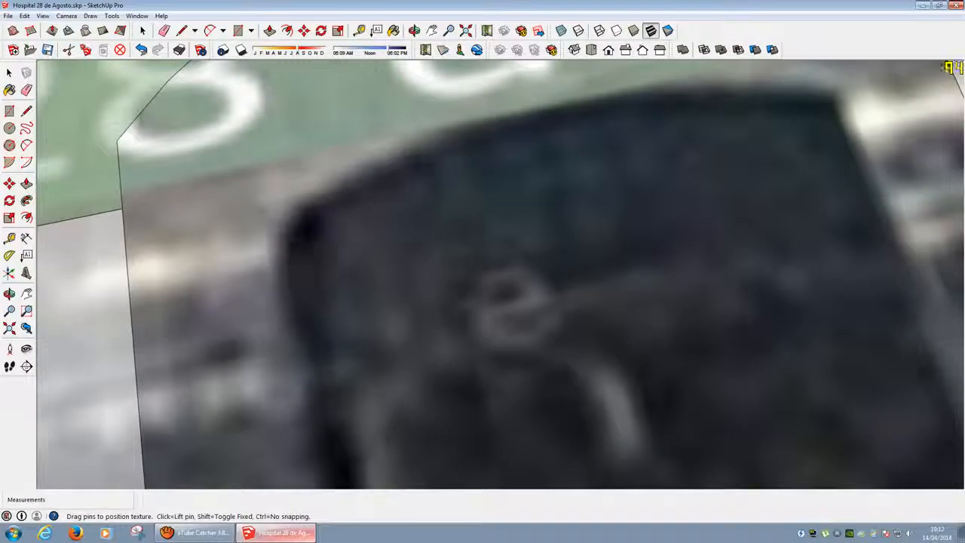
scroll(293, 264, up, 1)
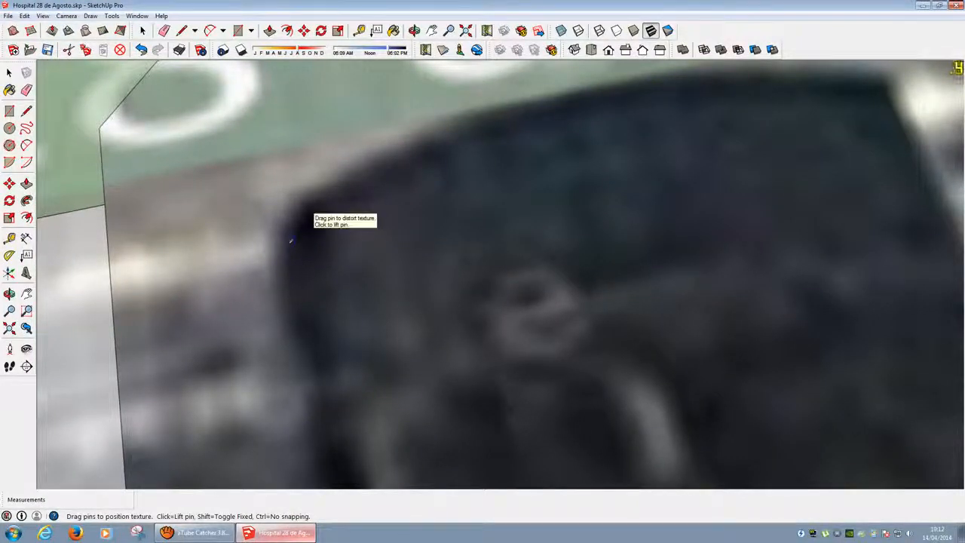
scroll(290, 238, down, 10)
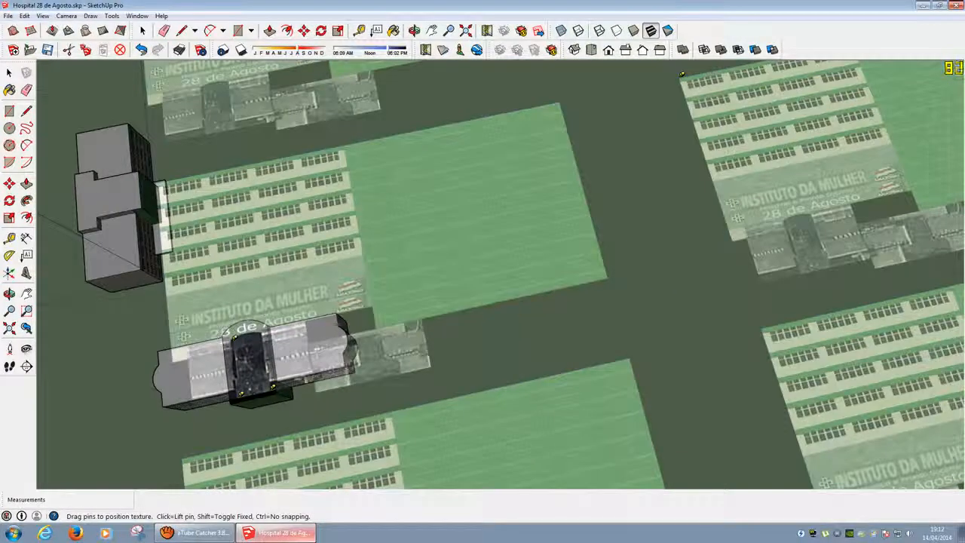
Place the remaining texture pin on the upper-right corner of the dark roof image
scroll(230, 346, up, 6)
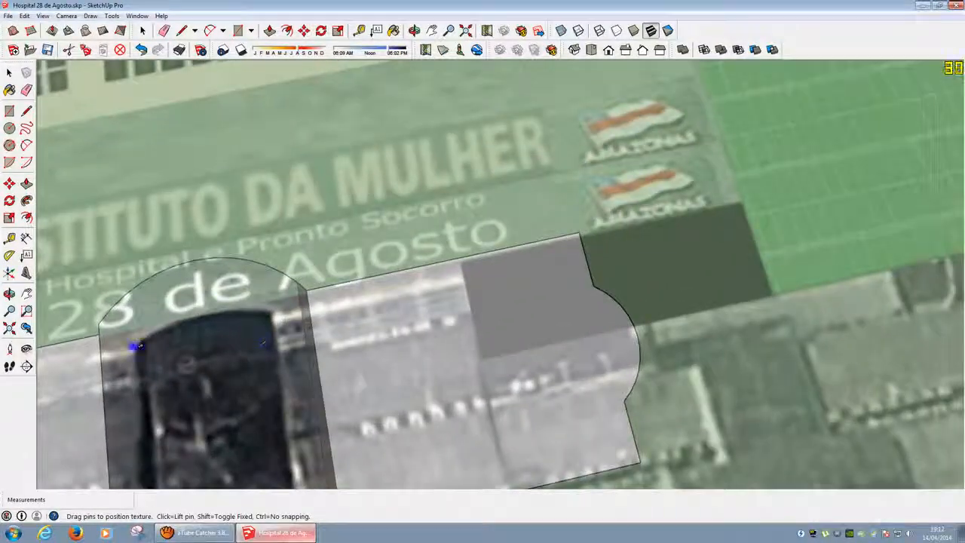
shift+middle_drag(263, 343, 330, 243)
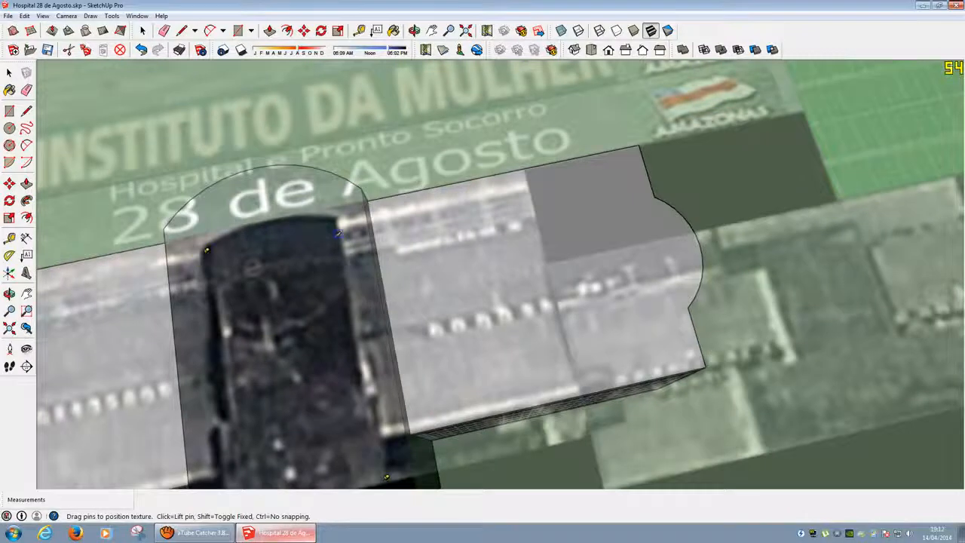
scroll(316, 242, up, 3)
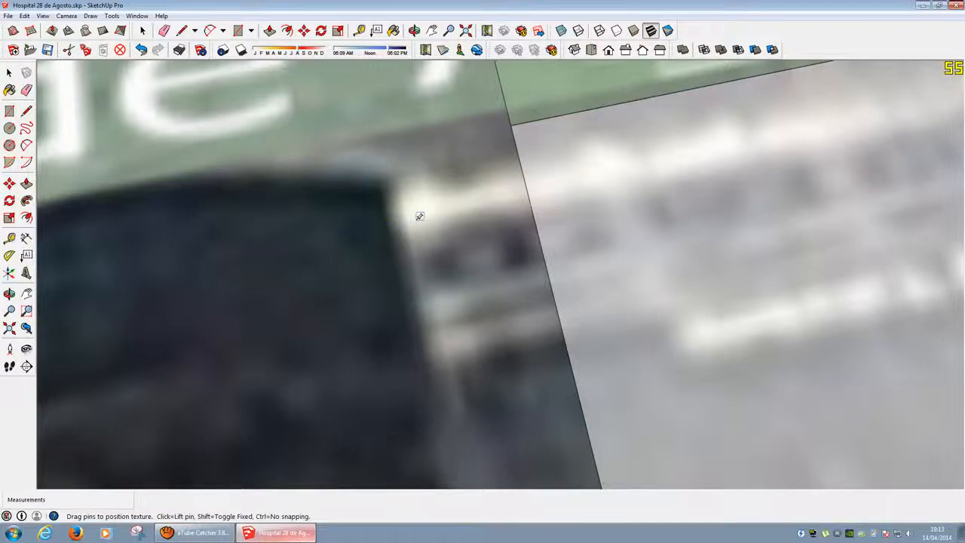
scroll(407, 214, up, 1)
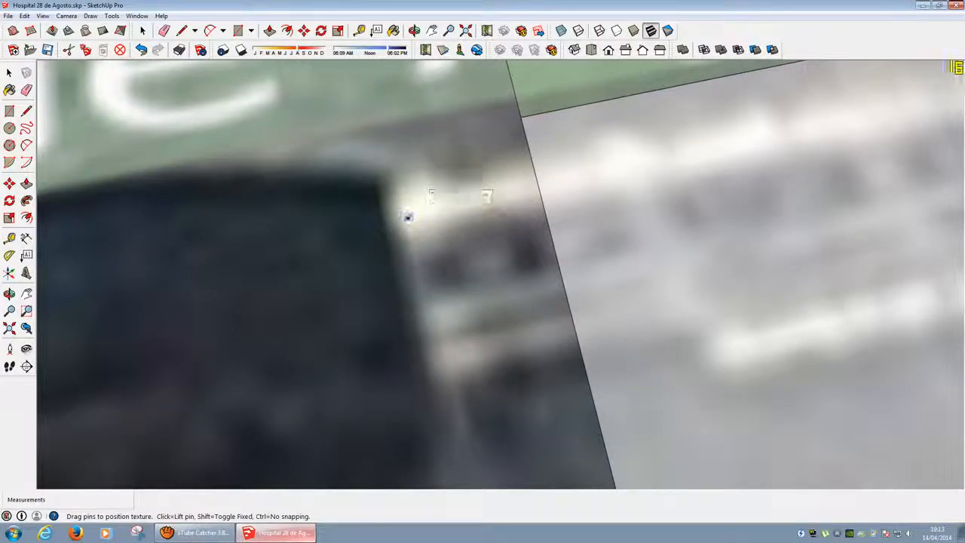
scroll(408, 216, down, 6)
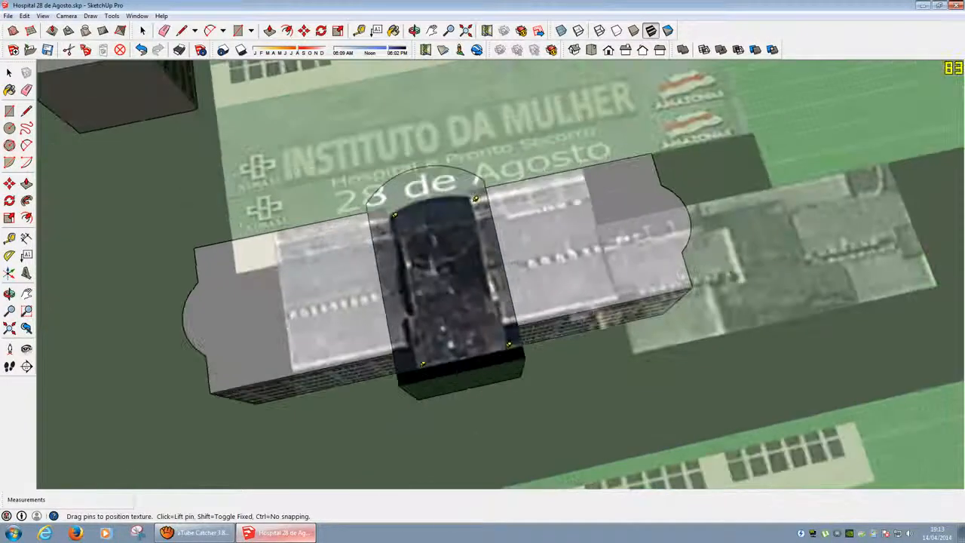
Refine the two lower pins on the front corners of the dark roof image
middle_drag(407, 216, 408, 264)
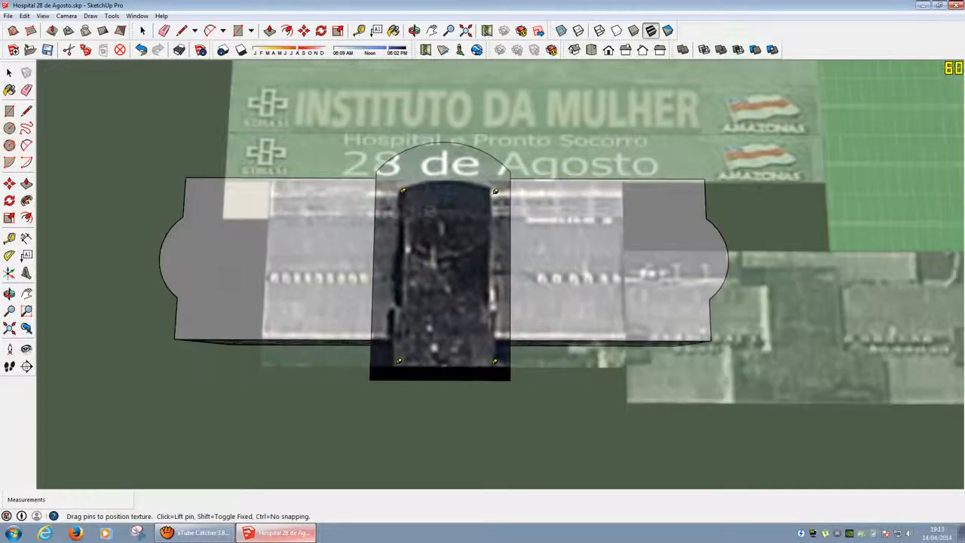
scroll(458, 352, up, 1)
scroll(451, 370, up, 1)
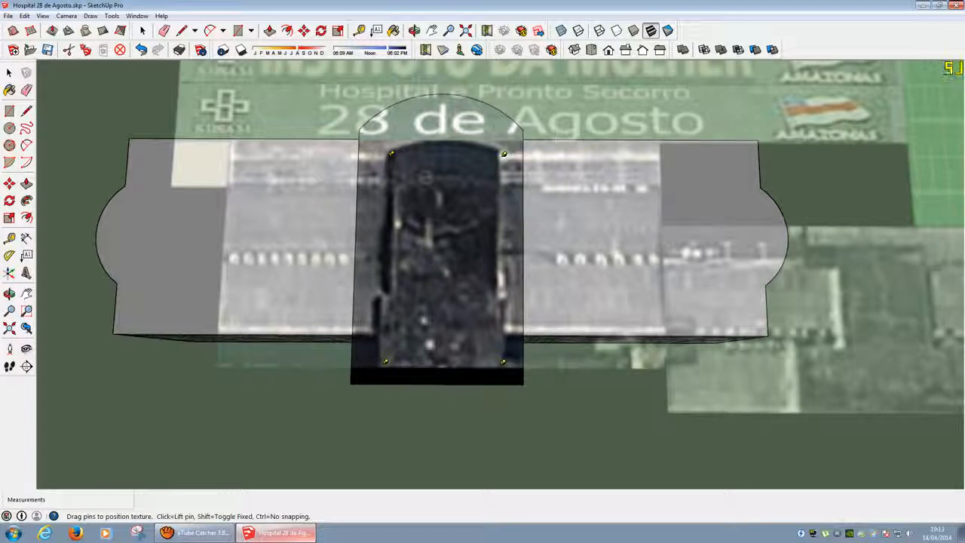
scroll(401, 376, up, 10)
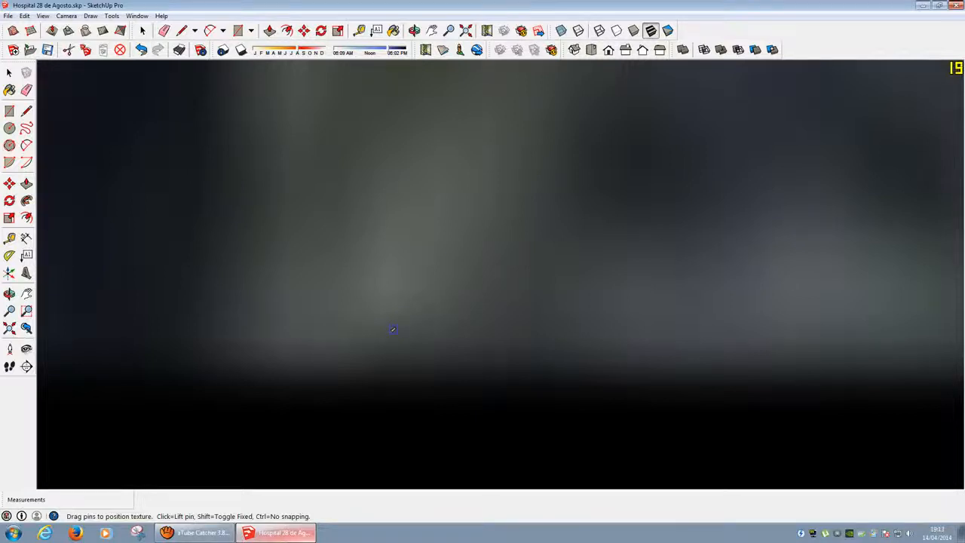
scroll(392, 329, down, 5)
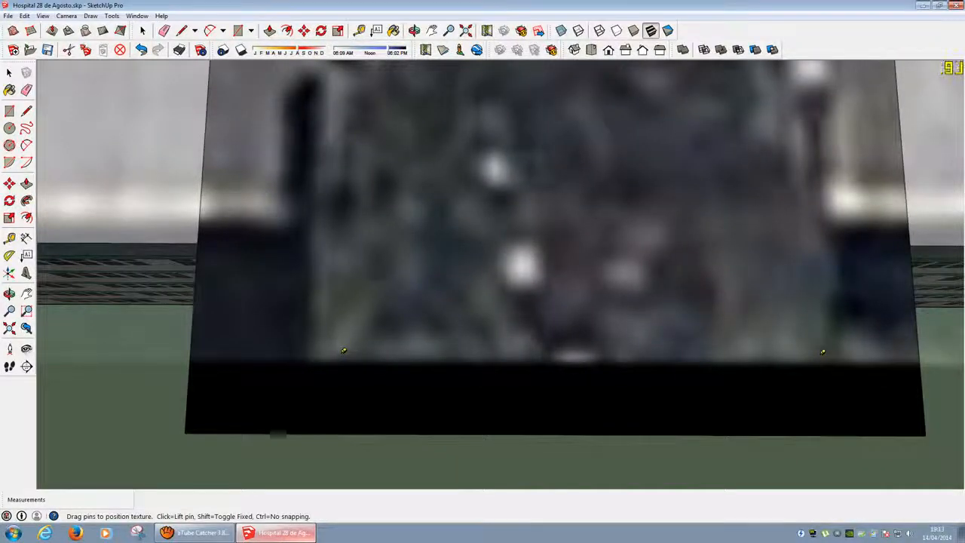
scroll(822, 352, down, 1)
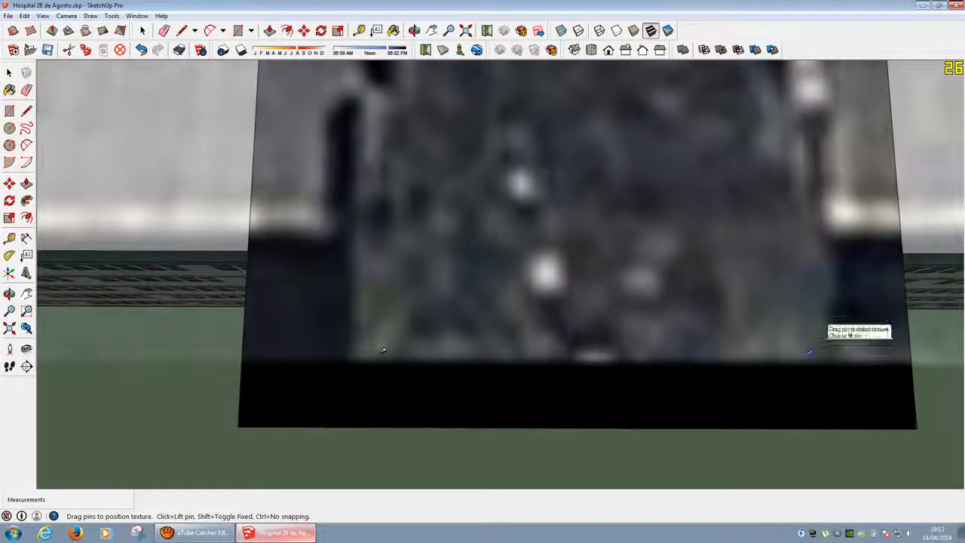
scroll(814, 351, down, 5)
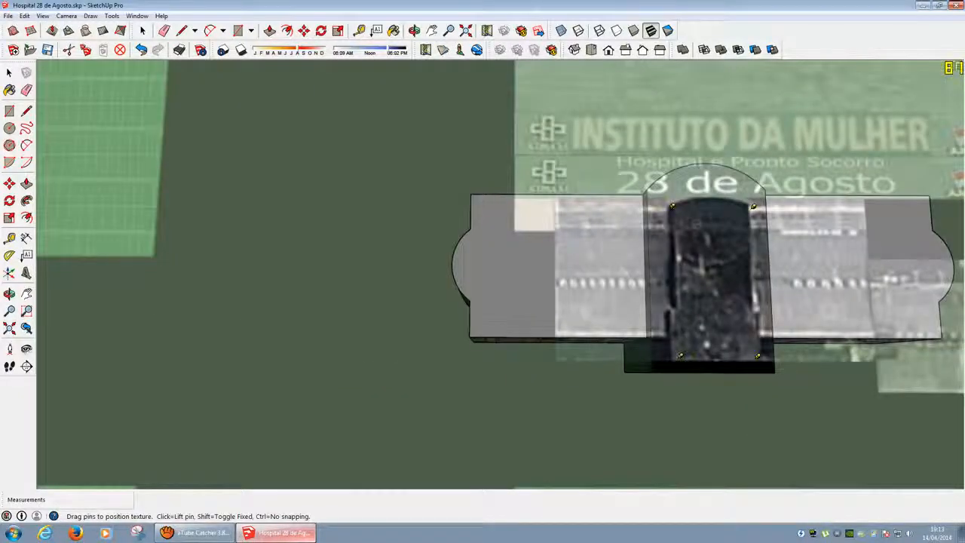
Refine the two upper texture pins on the rear corners of the dark roof image
scroll(671, 214, up, 8)
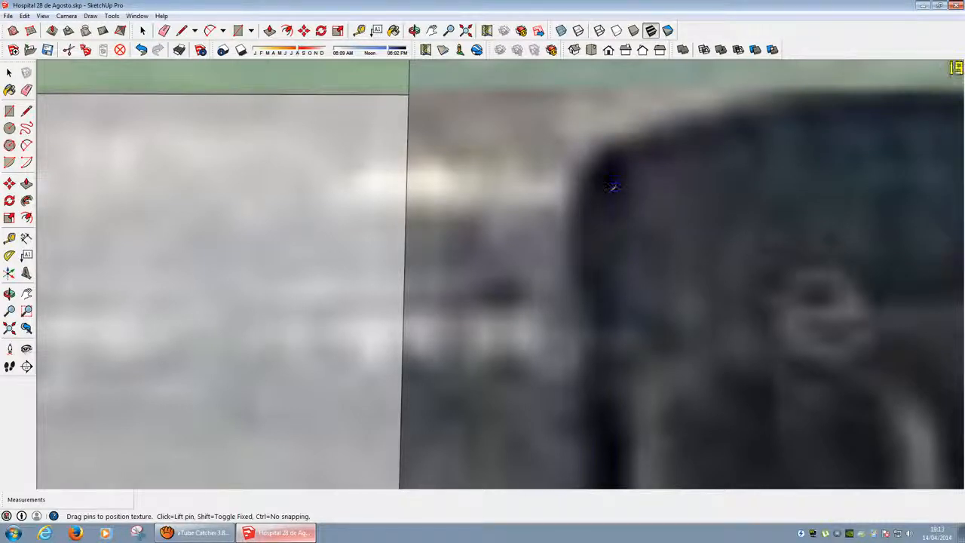
scroll(612, 186, down, 6)
scroll(433, 399, up, 7)
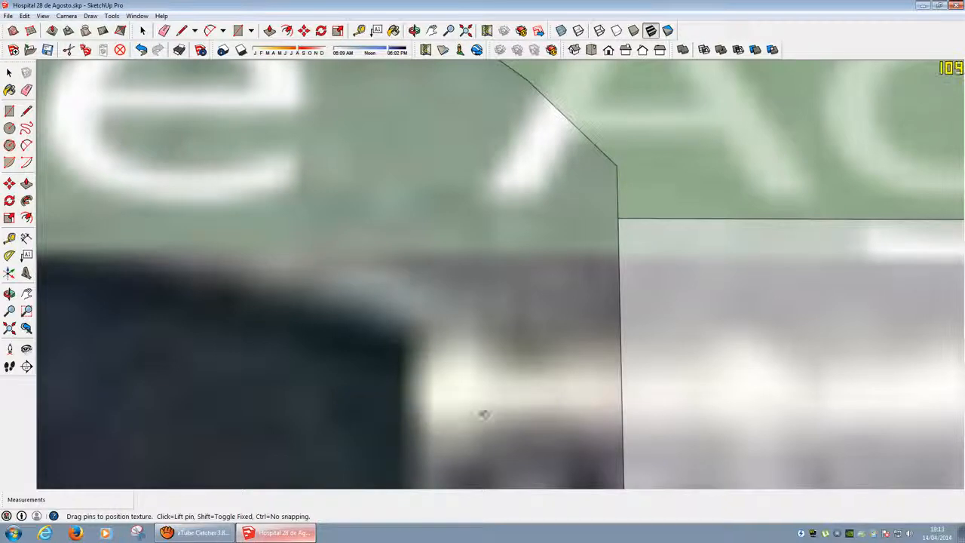
scroll(405, 394, up, 2)
scroll(452, 362, down, 8)
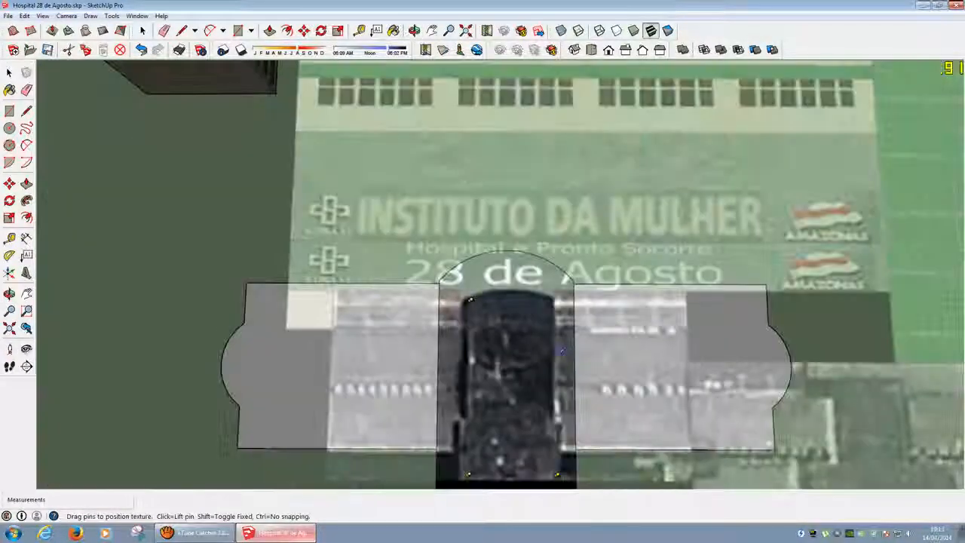
scroll(550, 318, up, 6)
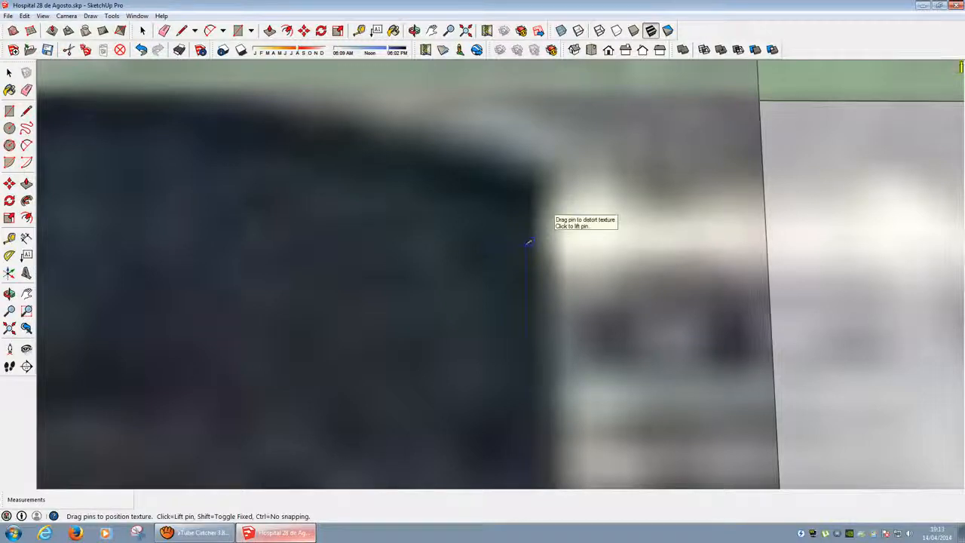
scroll(528, 243, down, 10)
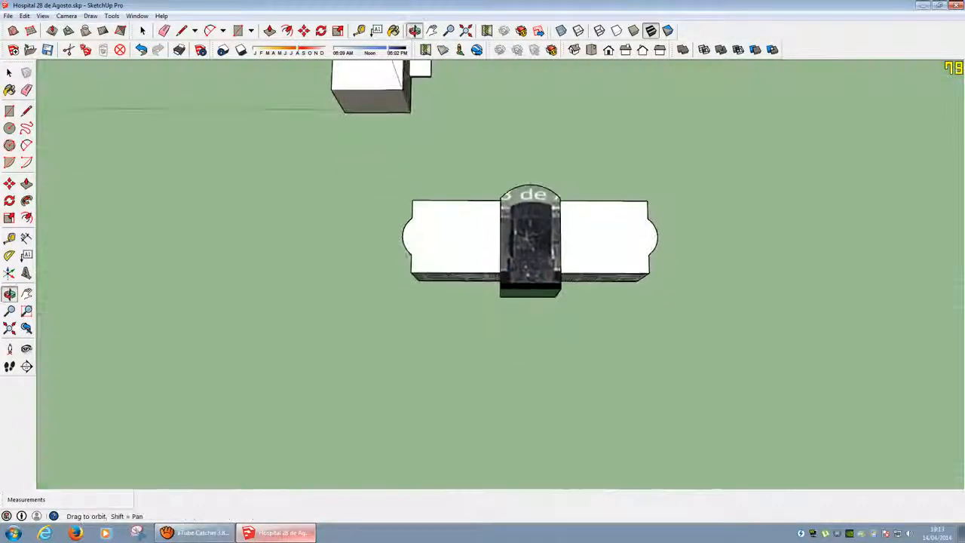
scroll(550, 248, up, 3)
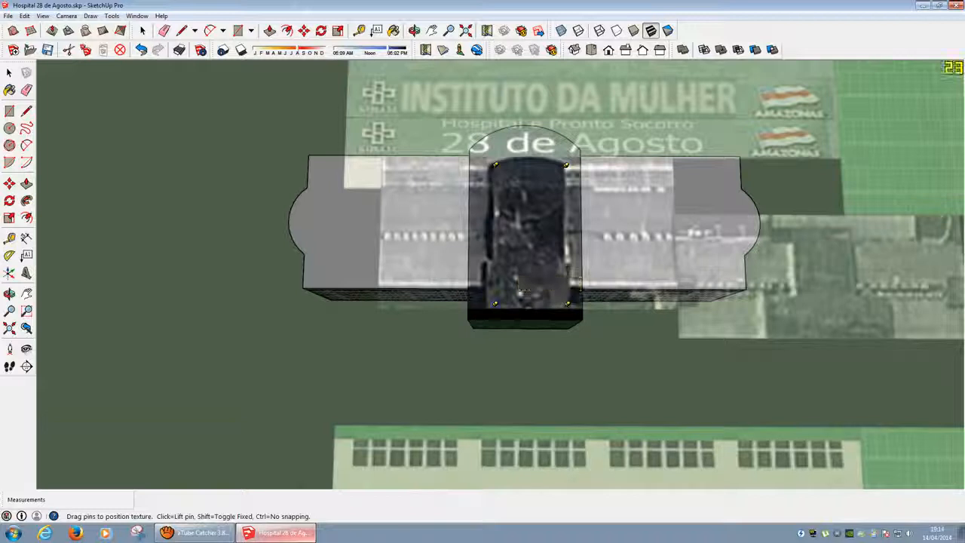
click(197, 532)
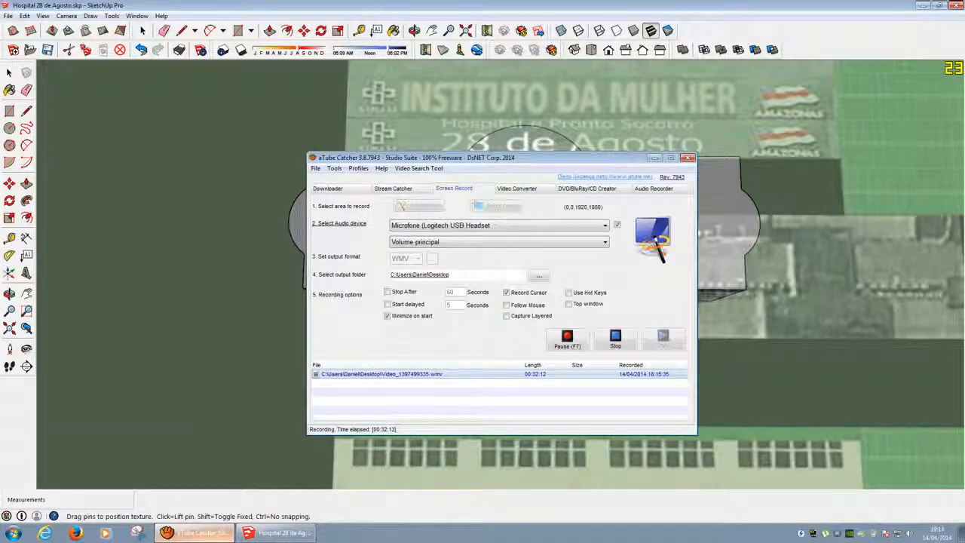
click(198, 532)
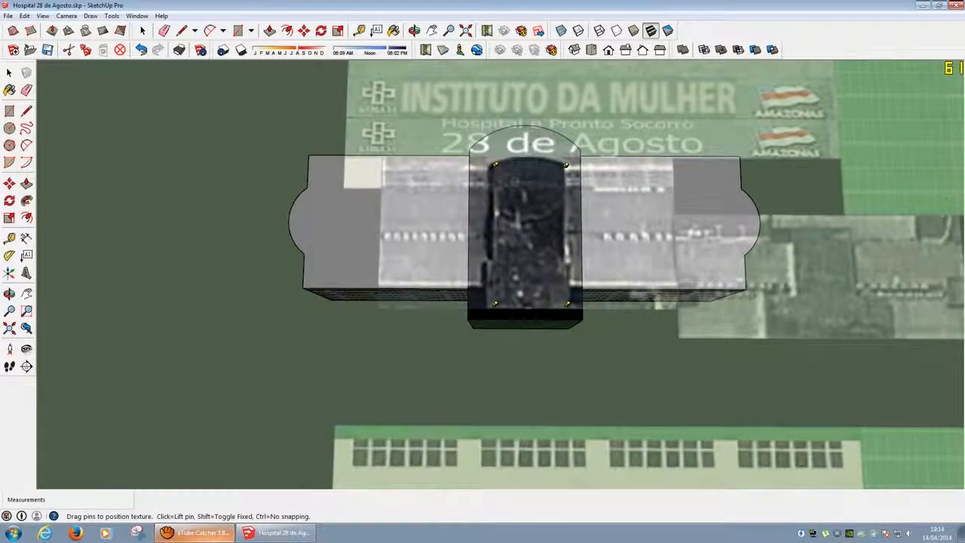
Stretch the dark roof image by moving its two lower pins onto the front corners of the central block
scroll(508, 289, up, 6)
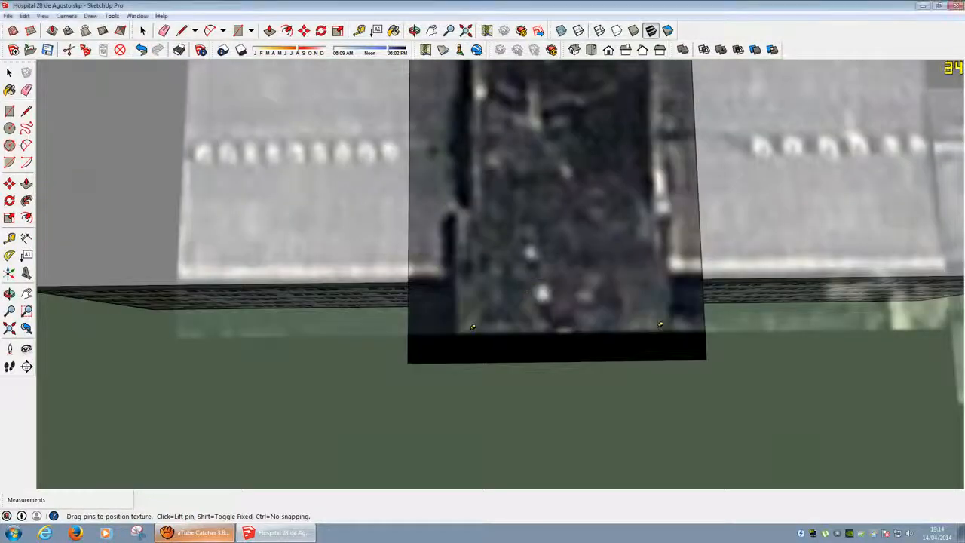
drag(472, 326, 411, 359)
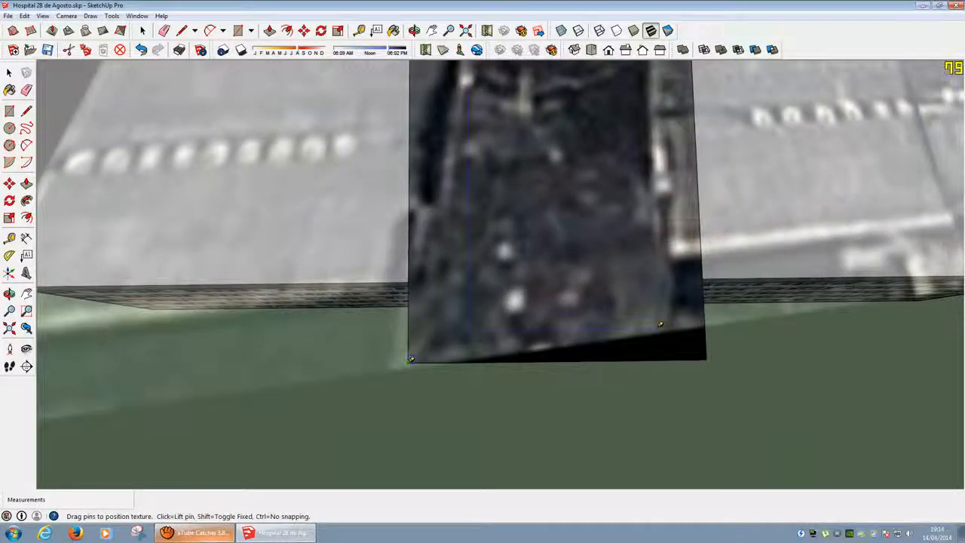
scroll(590, 361, down, 5)
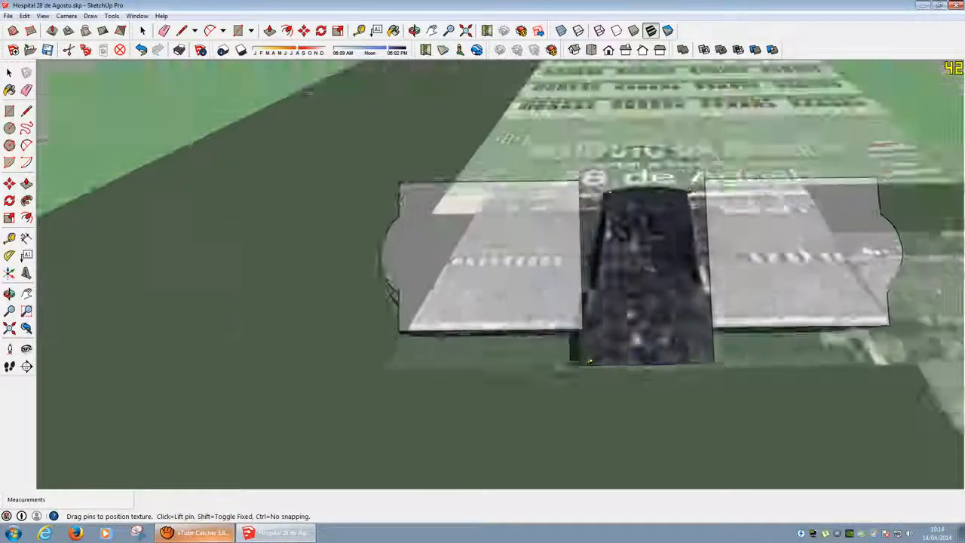
scroll(590, 361, down, 3)
Stretch the dark roof image by moving its two upper pins onto the block's corners where the rear arc begins
scroll(590, 361, up, 6)
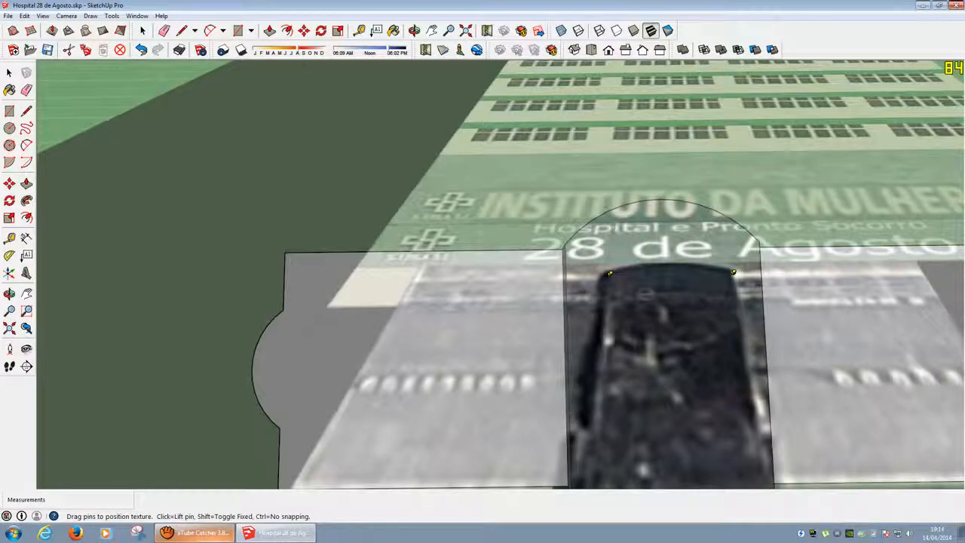
drag(609, 273, 569, 239)
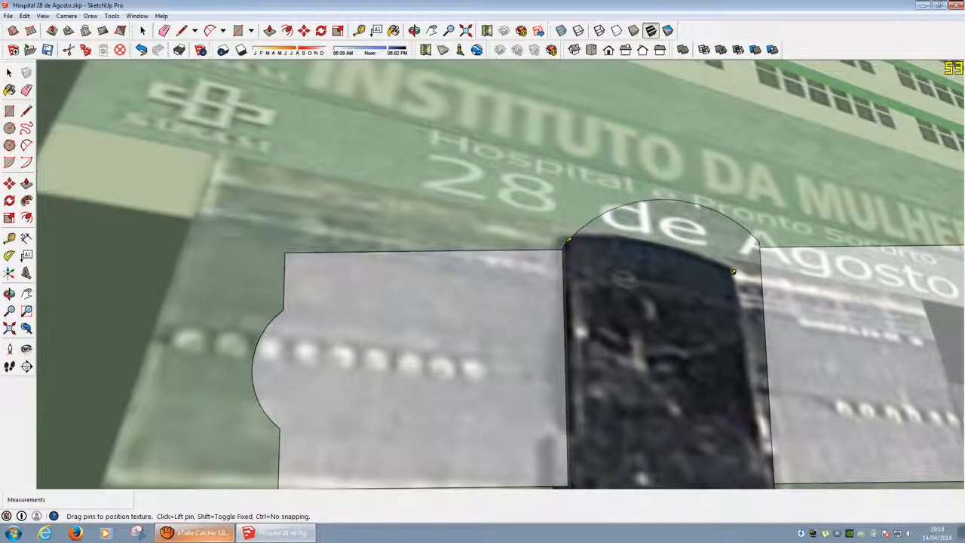
scroll(664, 302, down, 3)
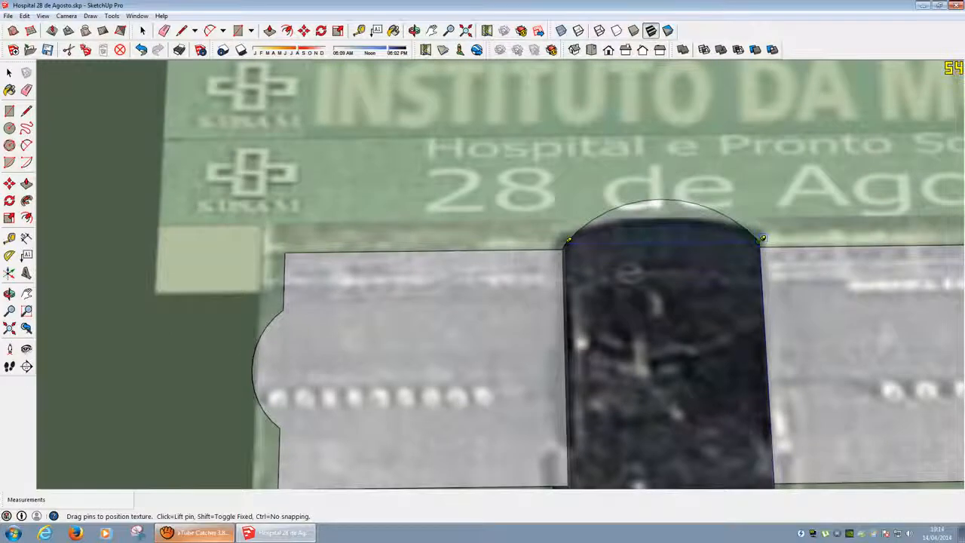
scroll(754, 257, down, 3)
scroll(750, 242, up, 5)
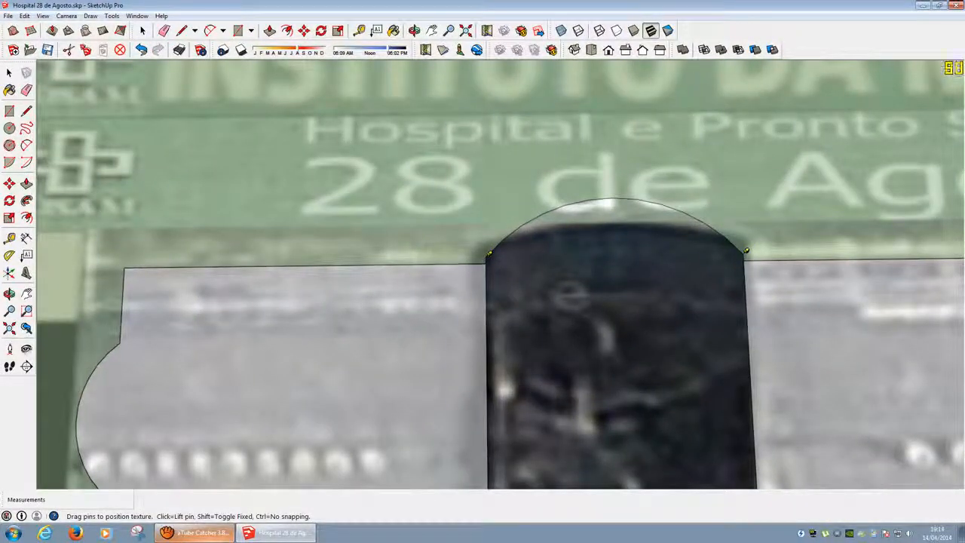
Fine-tune the pins so the dark roof image fills the rear arc and reaches the front edge, and apply the texture placement
scroll(572, 233, down, 4)
scroll(573, 234, up, 4)
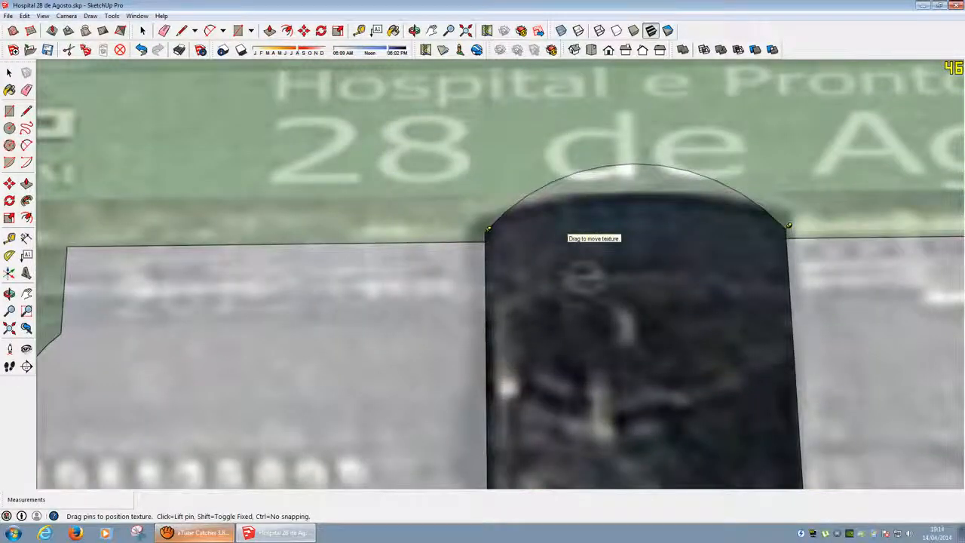
scroll(567, 231, down, 4)
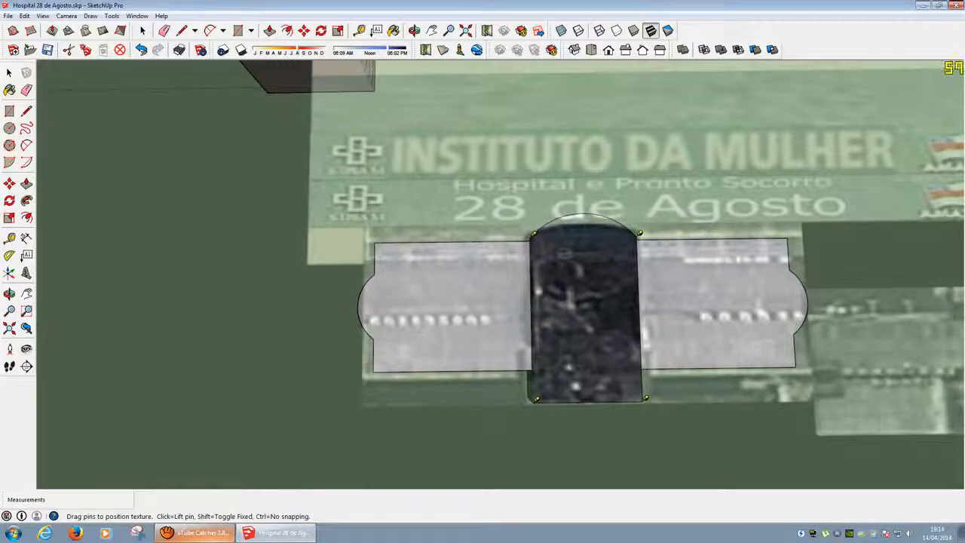
scroll(580, 245, up, 3)
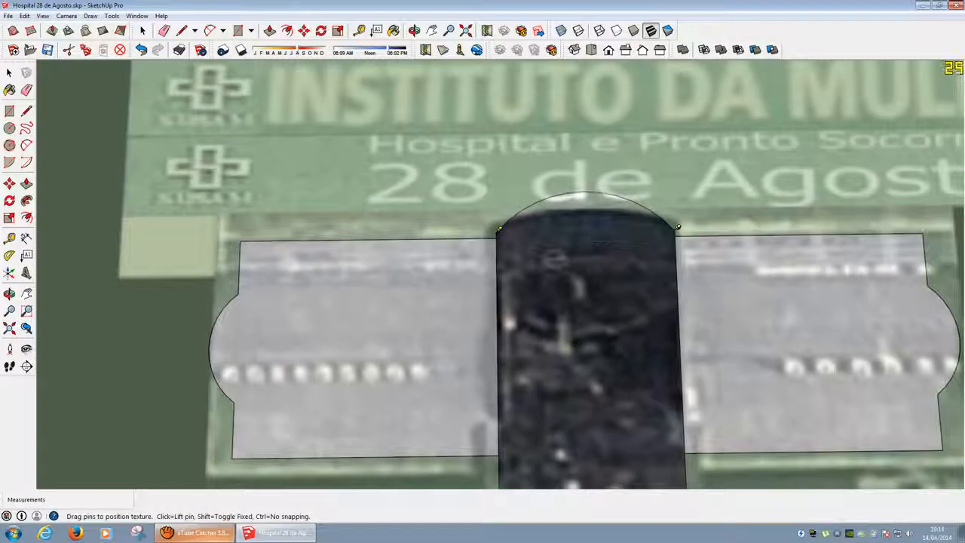
scroll(561, 217, down, 3)
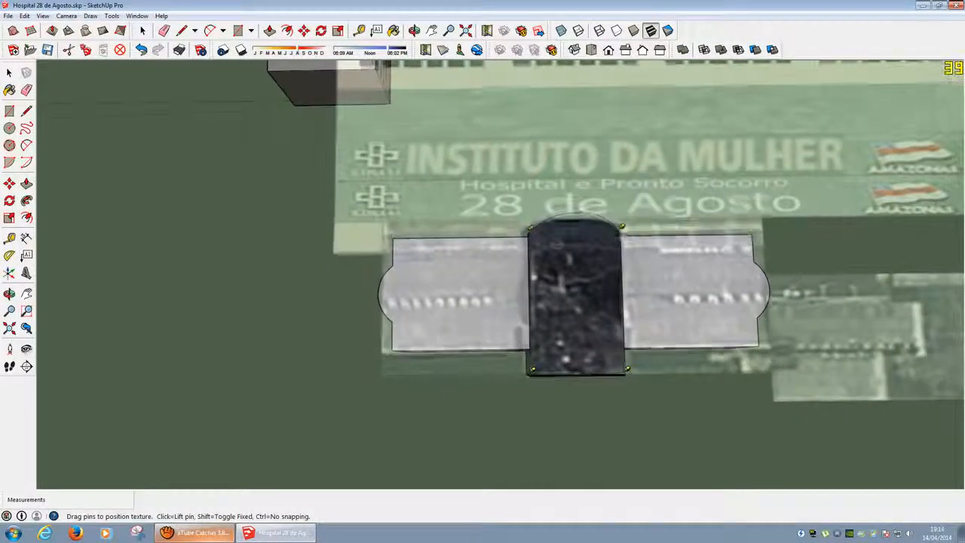
drag(726, 290, 726, 290)
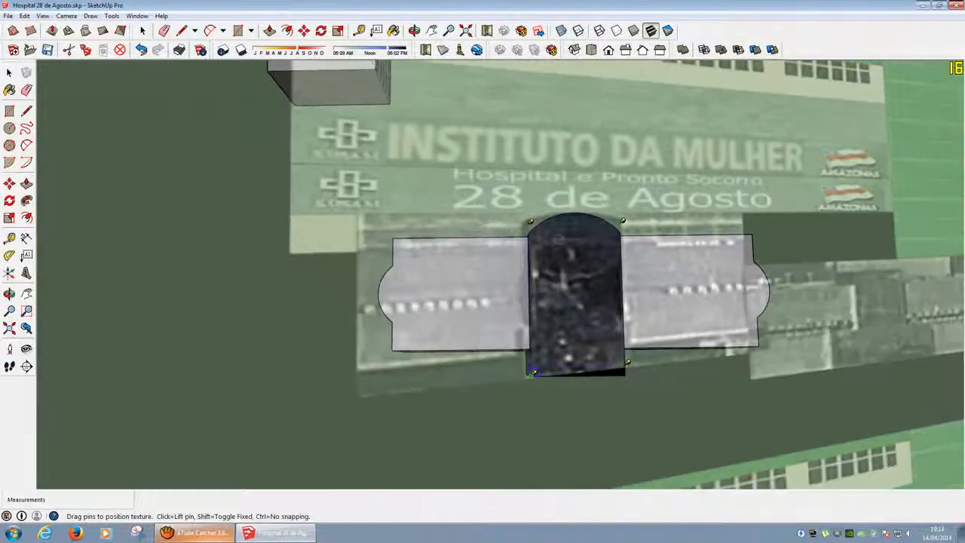
drag(627, 363, 628, 370)
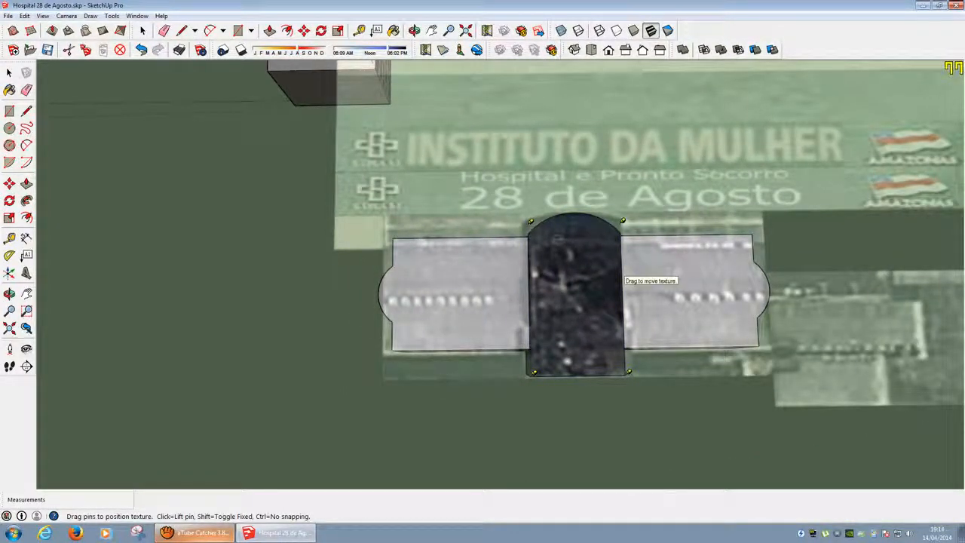
key(Return)
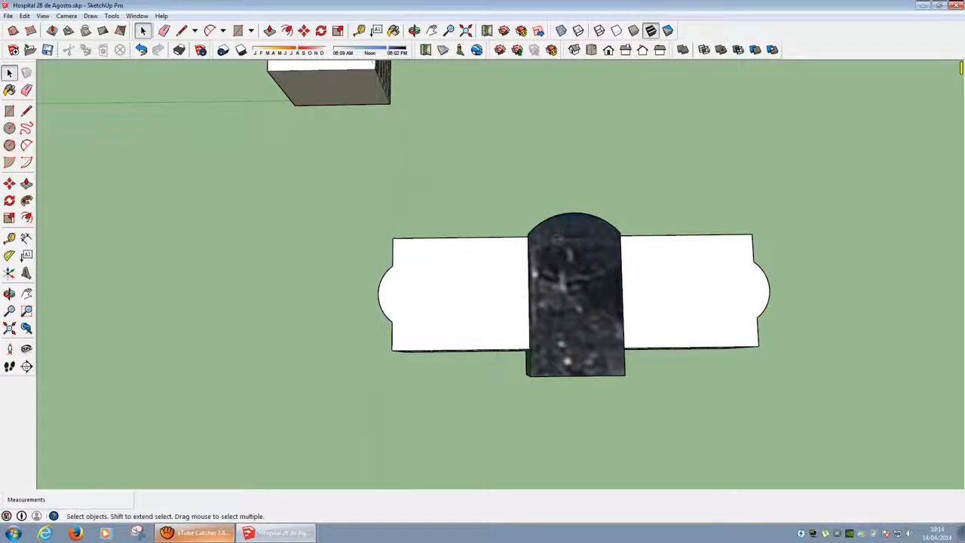
Paint the roof face of the left wing with the Hospital material
key(b)
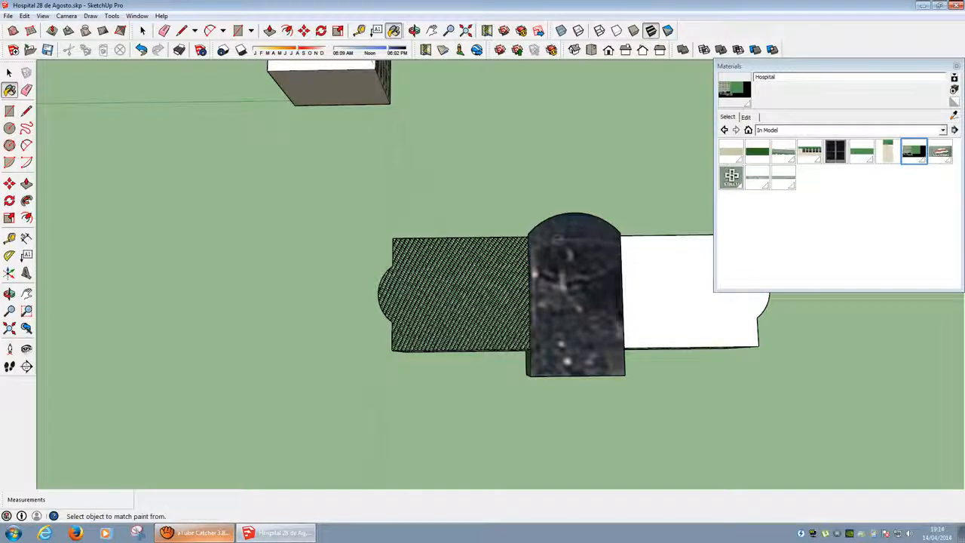
key(space)
scroll(419, 294, up, 5)
scroll(493, 298, down, 1)
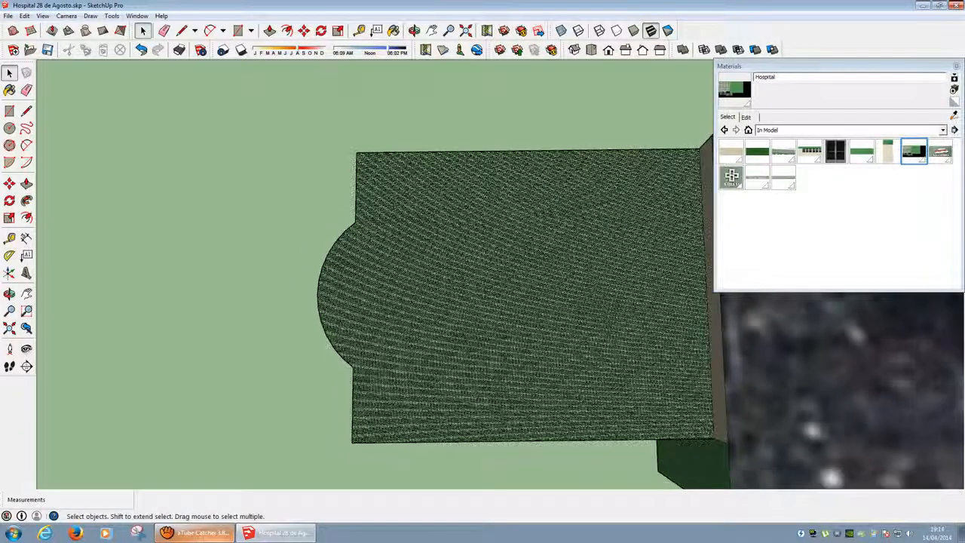
Start positioning the texture on the left wing's roof and enlarge the tiled image with the green pin
right_click(485, 310)
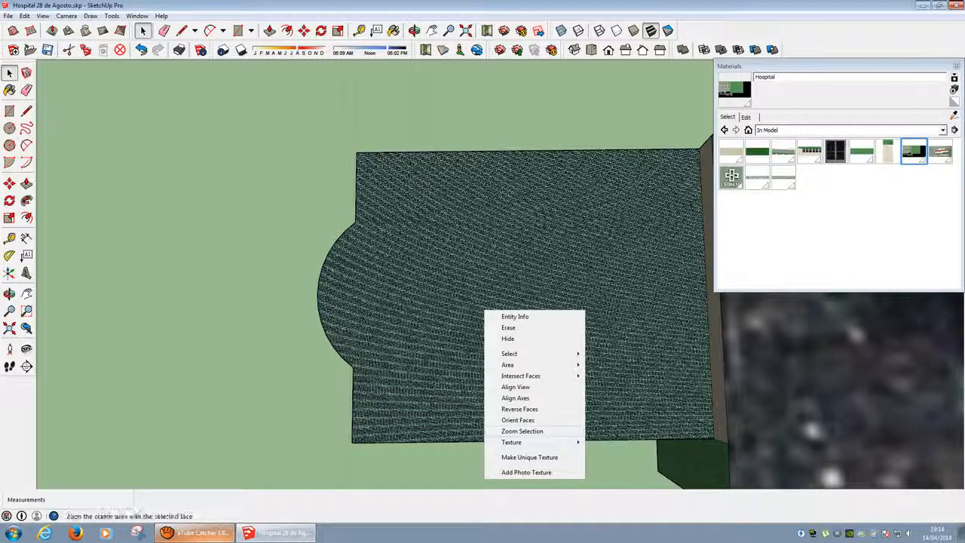
click(522, 430)
right_click(472, 330)
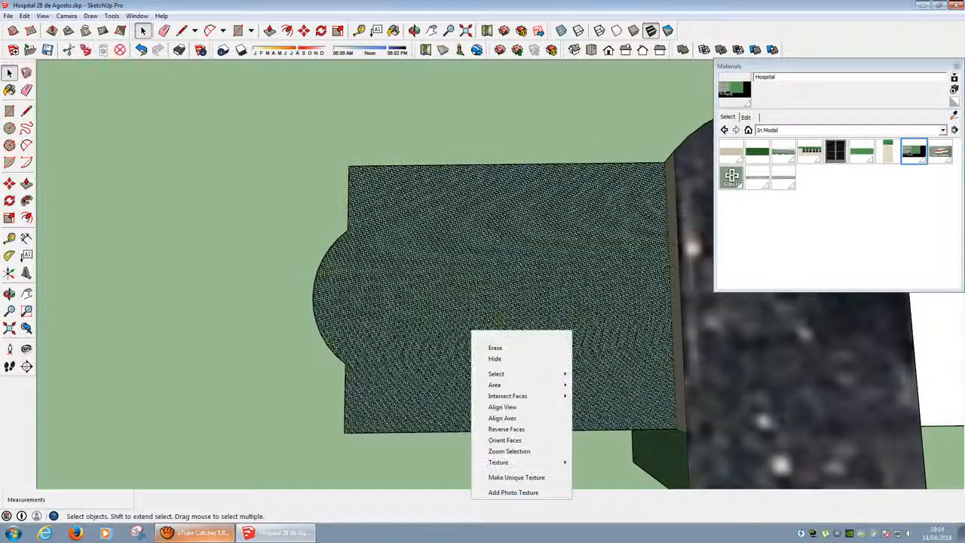
mouse_move(562, 461)
click(595, 461)
scroll(474, 326, up, 5)
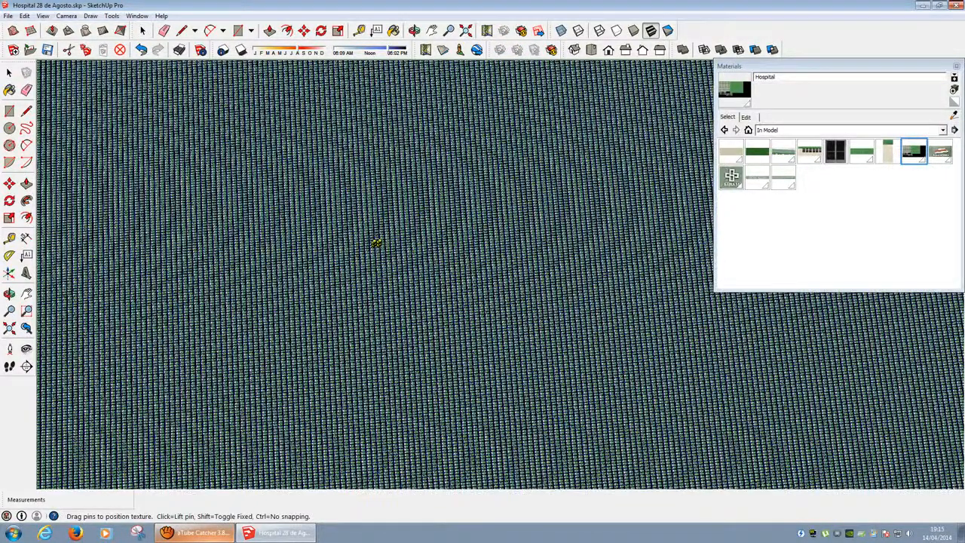
right_click(385, 323)
key(Escape)
scroll(395, 242, up, 3)
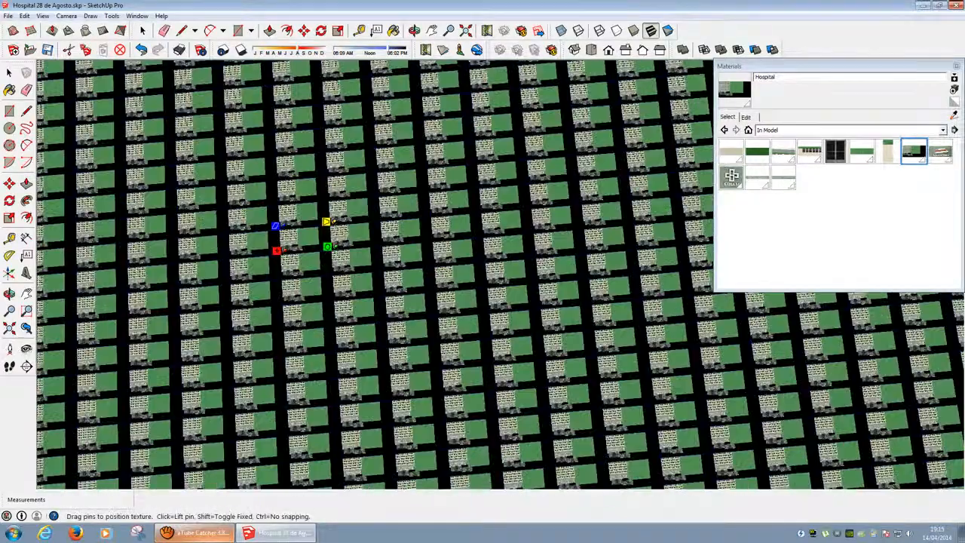
drag(327, 246, 656, 248)
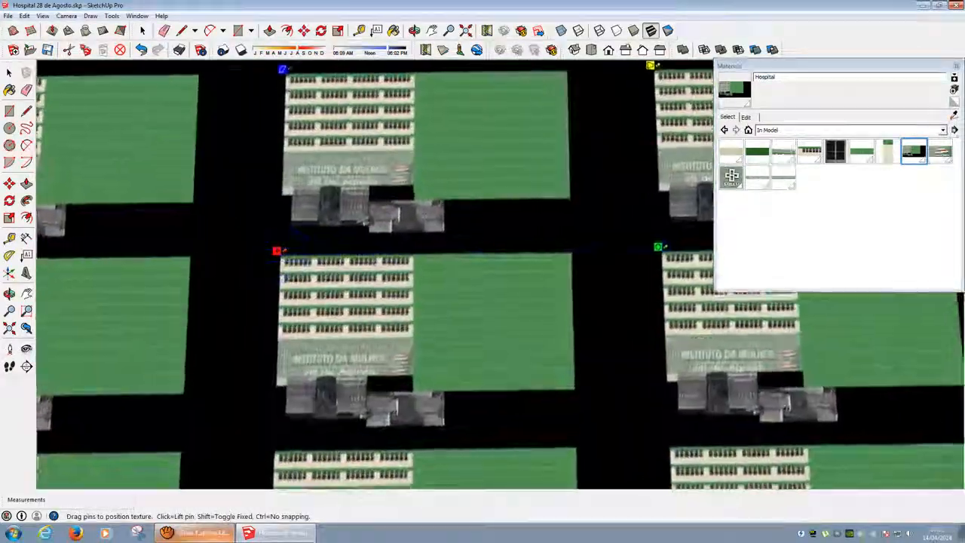
Enlarge the left wing's texture further with the green pin and apply the placement
scroll(480, 276, down, 4)
scroll(491, 282, down, 5)
drag(494, 281, 641, 359)
scroll(415, 335, up, 6)
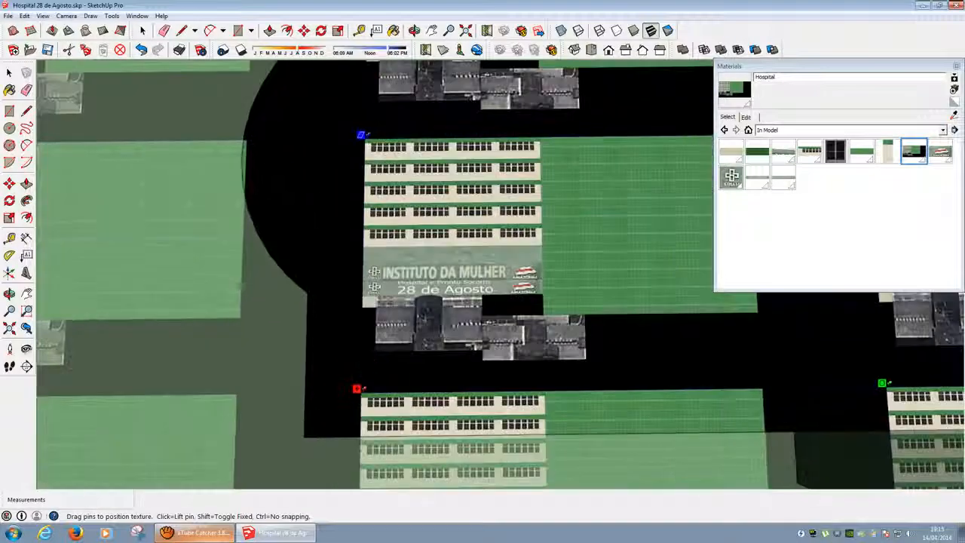
scroll(426, 332, up, 4)
scroll(399, 331, down, 10)
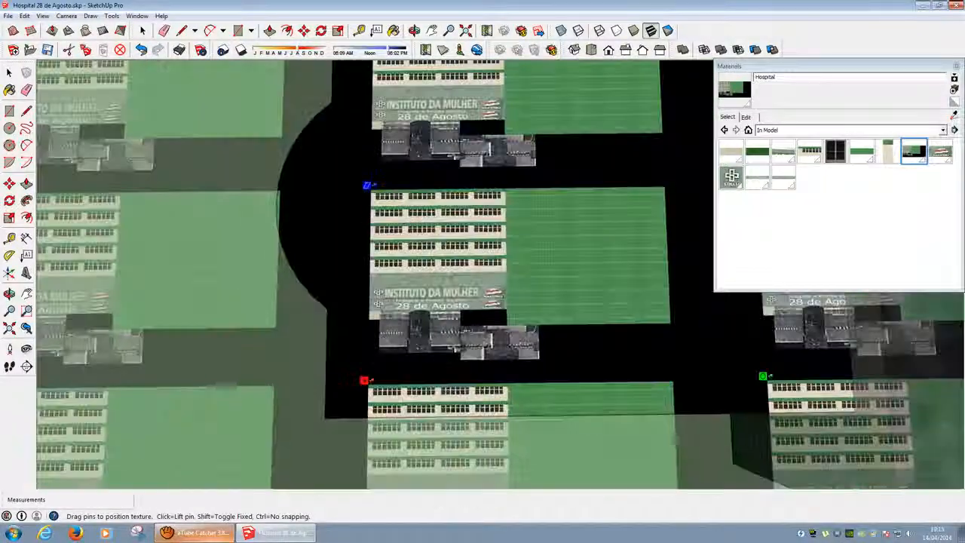
key(Return)
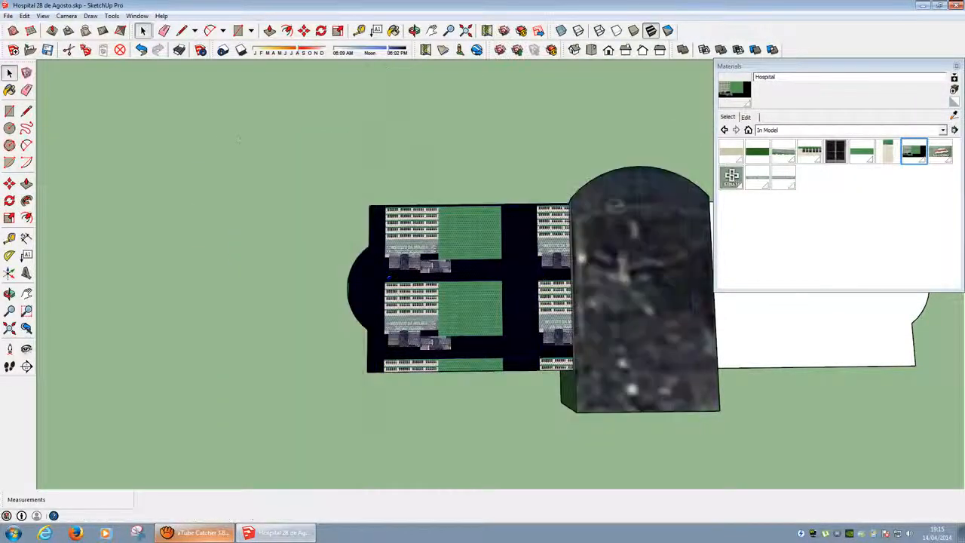
Reopen texture positioning on the left wing's roof, enlarge the tiled hospital image with the green pin and shift it with the red pin
scroll(450, 337, down, 1)
scroll(409, 337, up, 6)
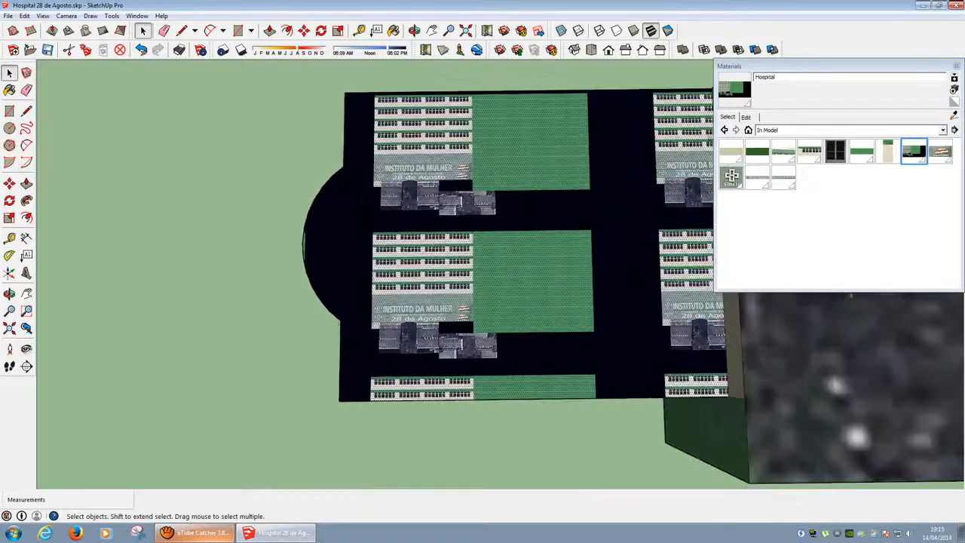
right_click(389, 218)
mouse_move(415, 348)
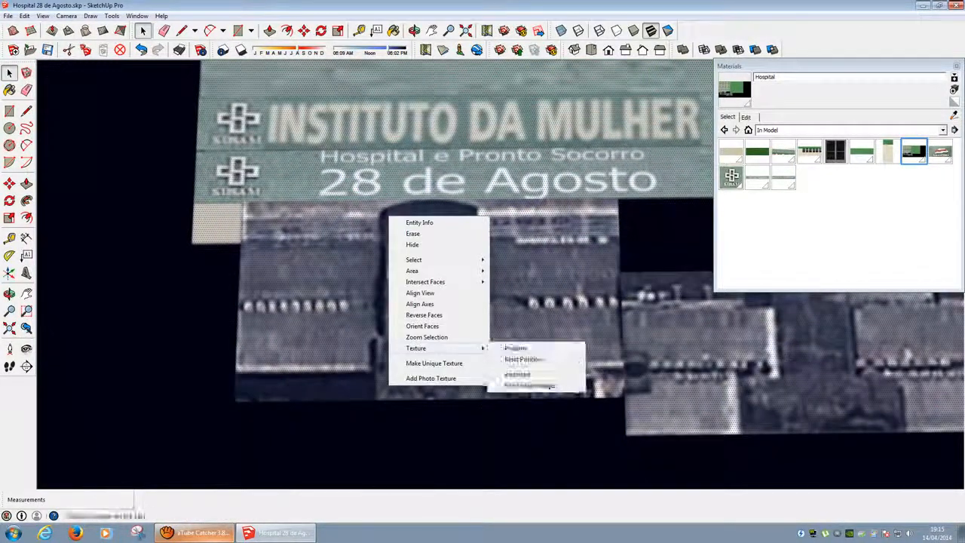
click(512, 348)
right_click(502, 355)
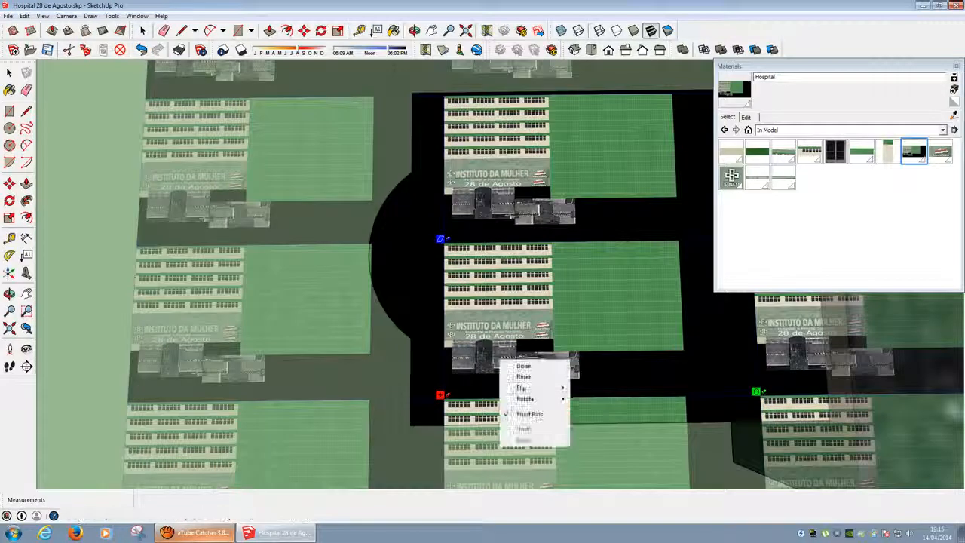
click(516, 366)
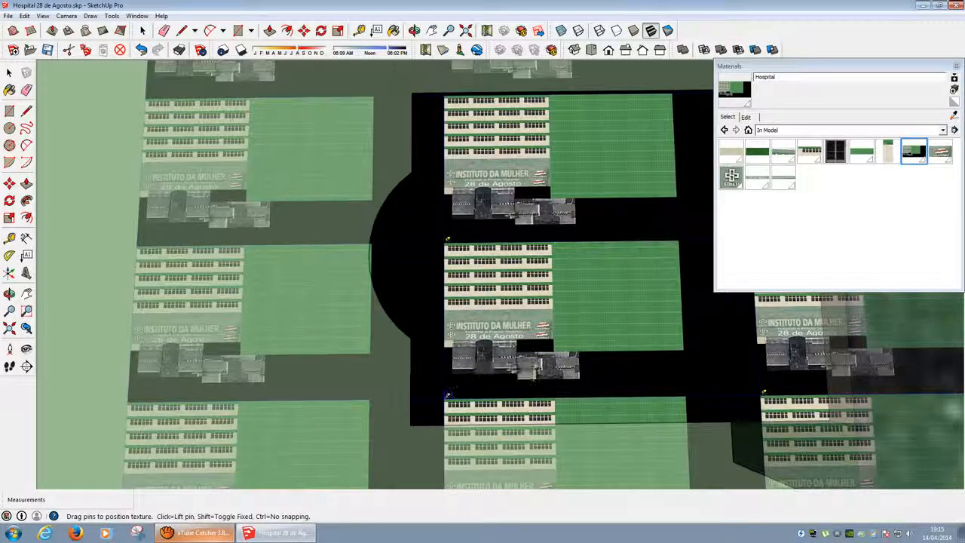
scroll(411, 370, down, 8)
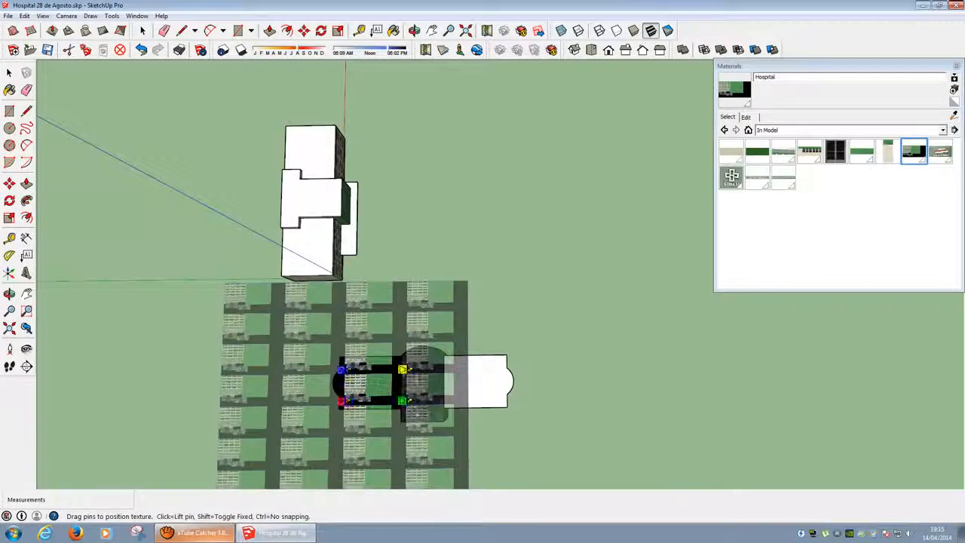
drag(413, 393, 955, 394)
drag(340, 401, 112, 397)
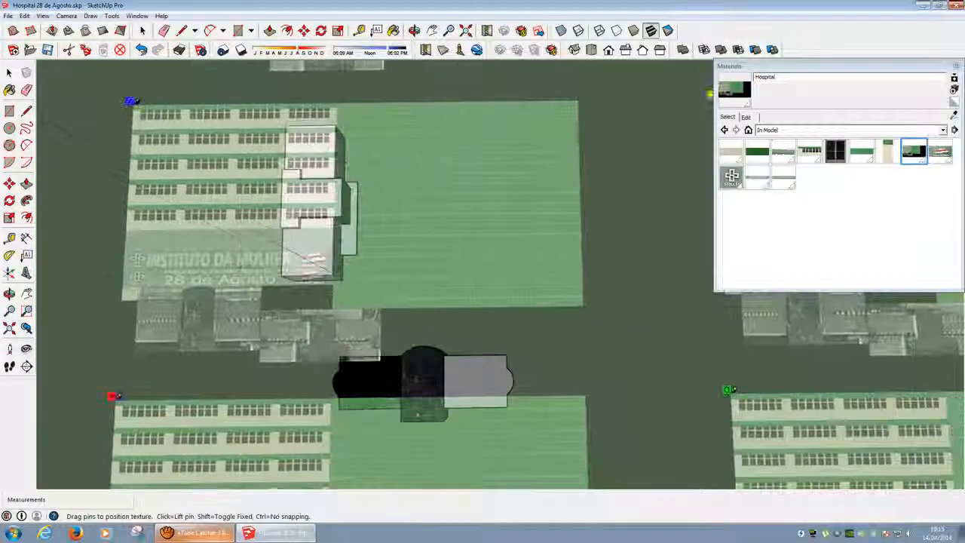
drag(726, 392, 743, 381)
Move the image with the red pin and enlarge it with the green pin until the grey roof photo covers the left wing, and apply the placement
scroll(761, 381, down, 3)
scroll(499, 385, down, 2)
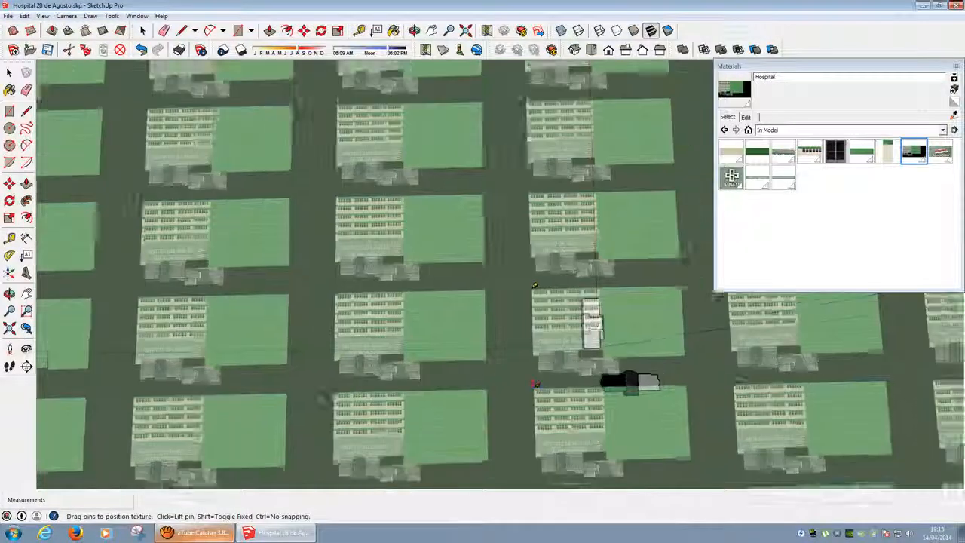
shift+middle_drag(499, 385, 333, 365)
drag(333, 366, 392, 385)
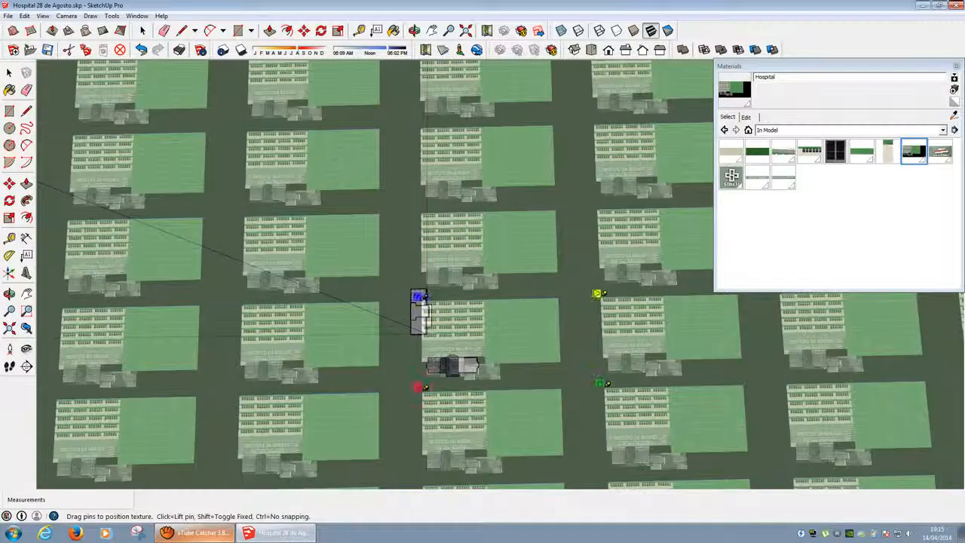
drag(600, 384, 730, 394)
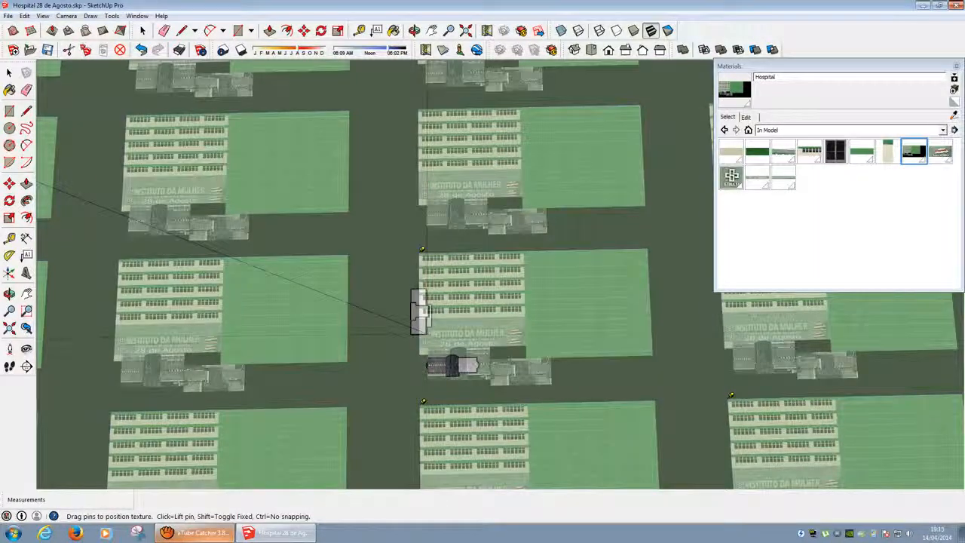
drag(423, 401, 422, 402)
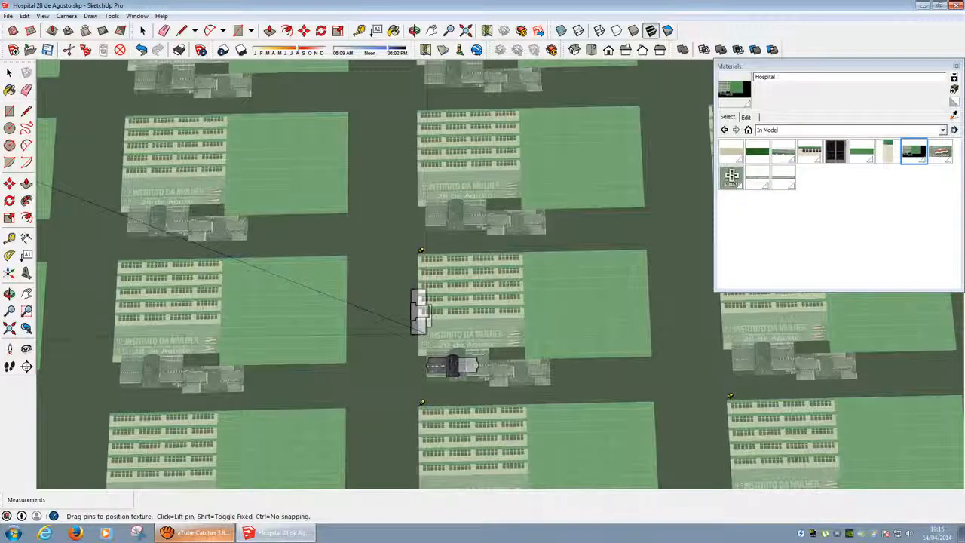
key(Return)
scroll(429, 345, up, 6)
shift+middle_drag(480, 384, 462, 228)
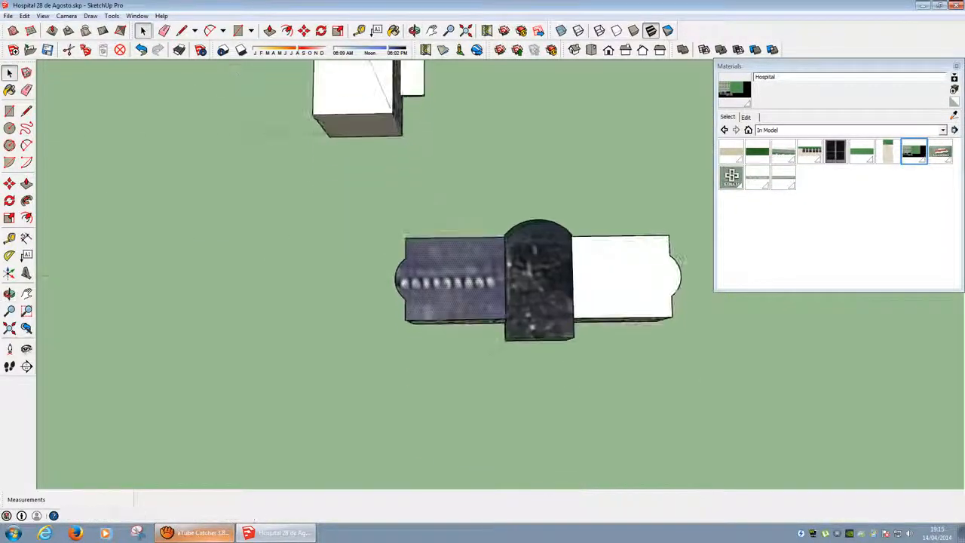
Nudge the left wing's texture slightly so the row of white vents runs along the middle of the roof, and close the positioning
scroll(463, 283, up, 5)
scroll(464, 283, down, 4)
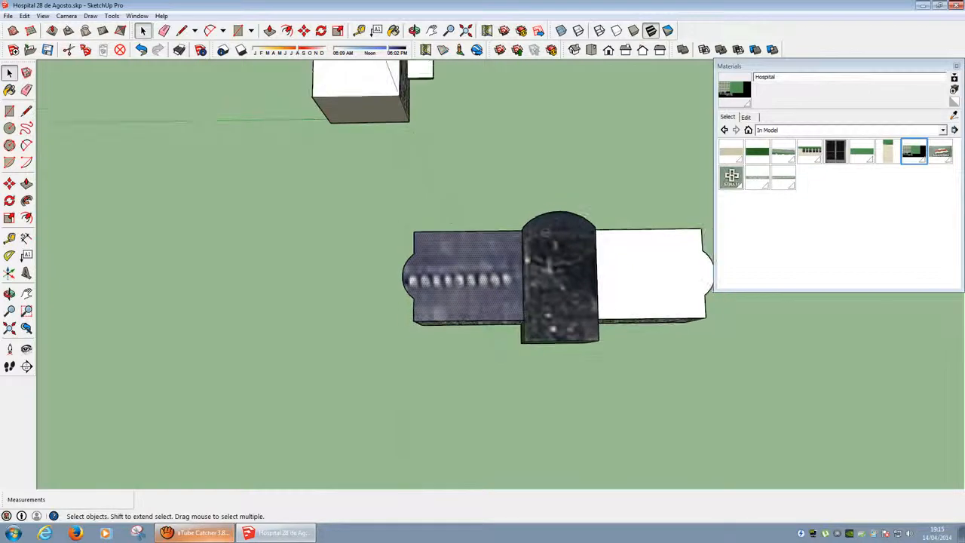
right_click(438, 263)
click(561, 396)
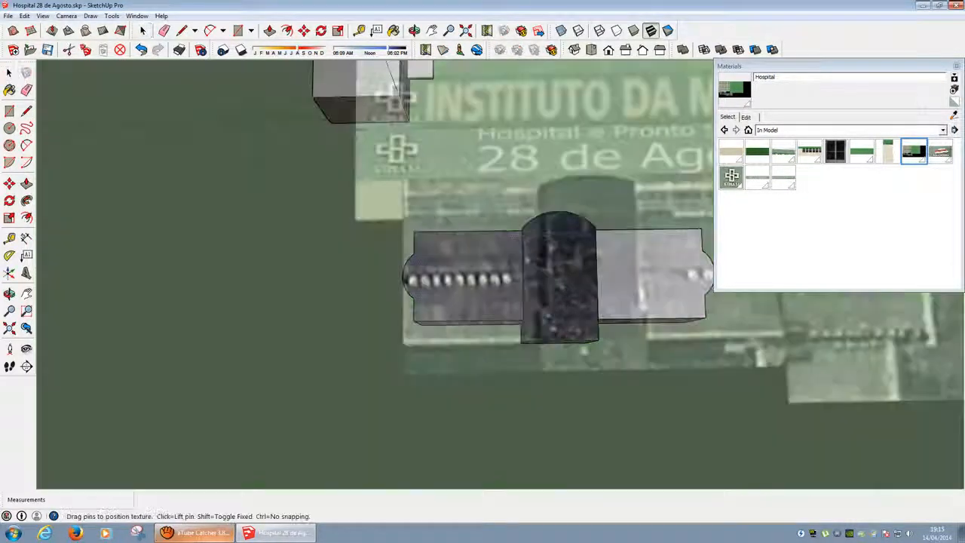
mouse_move(575, 265)
mouse_down()
mouse_move(579, 283)
mouse_move(583, 189)
mouse_move(578, 248)
mouse_move(595, 265)
mouse_move(579, 283)
mouse_move(491, 323)
mouse_move(225, 281)
mouse_move(102, 203)
mouse_move(85, 151)
mouse_move(243, 218)
mouse_move(118, 234)
mouse_move(214, 242)
mouse_move(267, 284)
mouse_move(193, 296)
mouse_move(131, 327)
mouse_move(457, 280)
mouse_move(485, 325)
mouse_move(524, 264)
mouse_move(566, 266)
mouse_up()
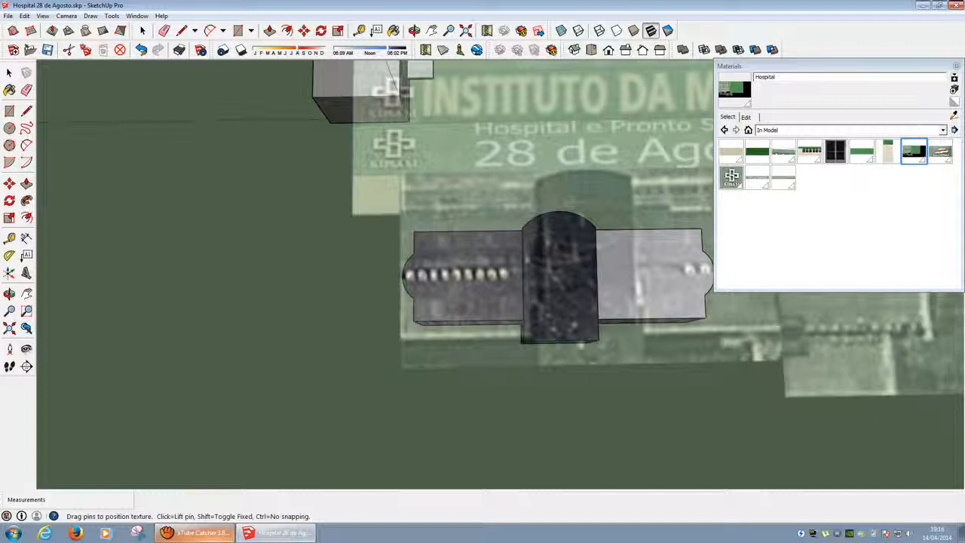
scroll(501, 275, down, 5)
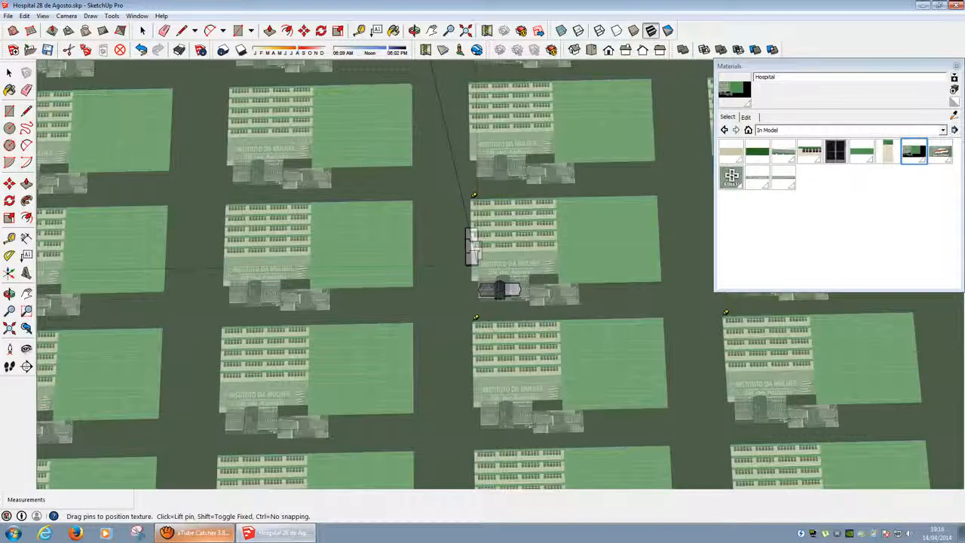
scroll(476, 317, up, 5)
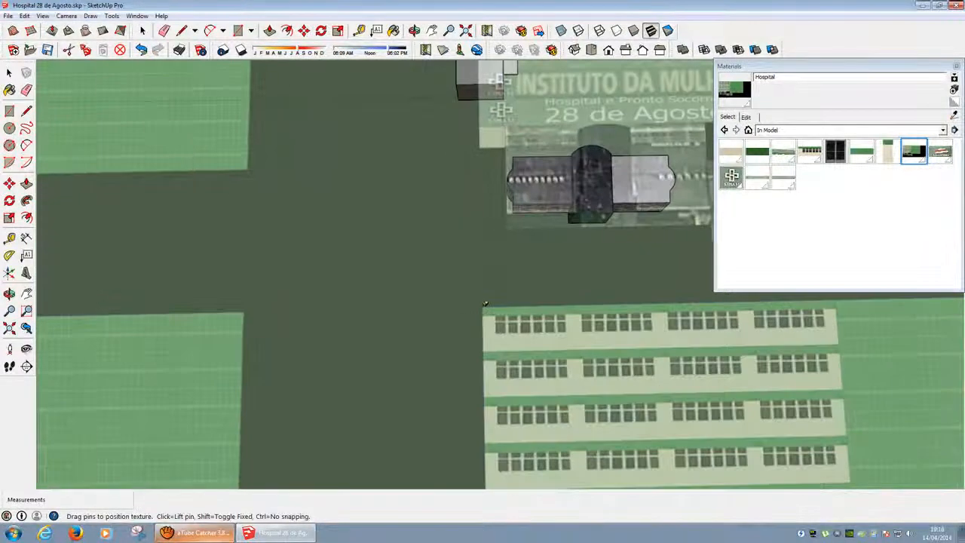
scroll(487, 295, down, 1)
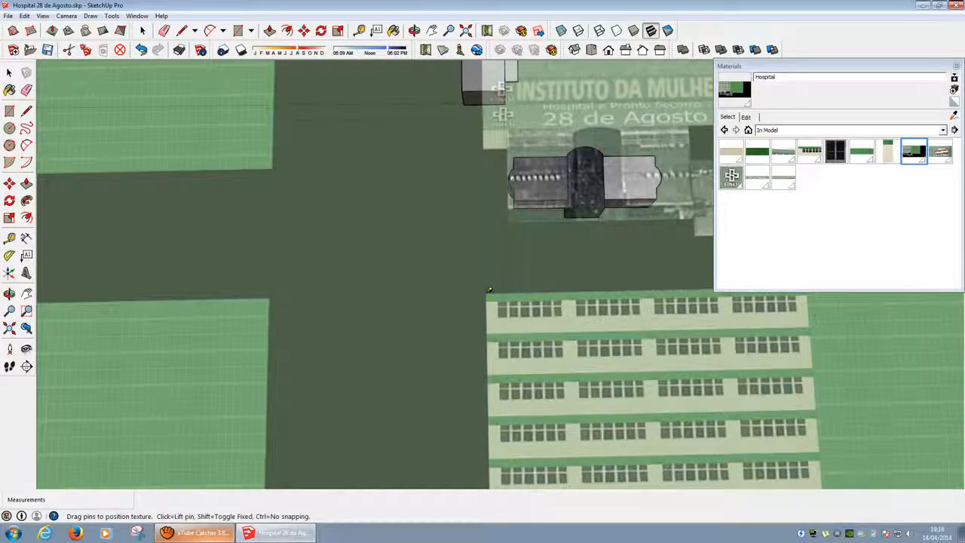
scroll(489, 289, down, 6)
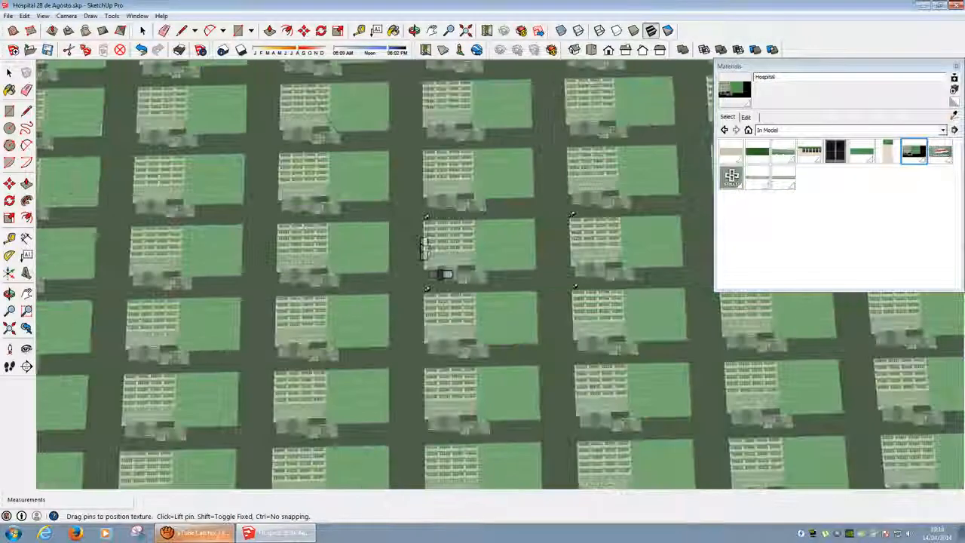
scroll(424, 221, down, 1)
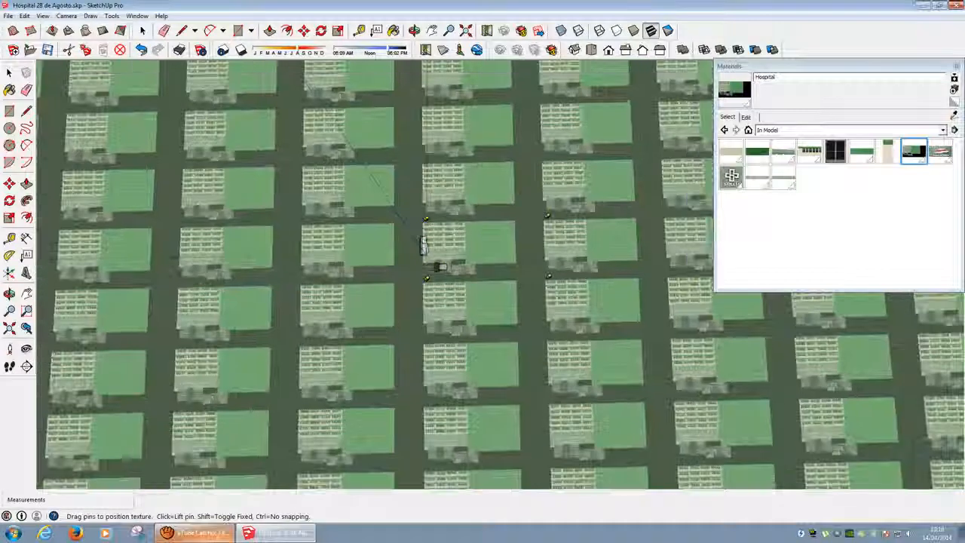
scroll(489, 248, up, 2)
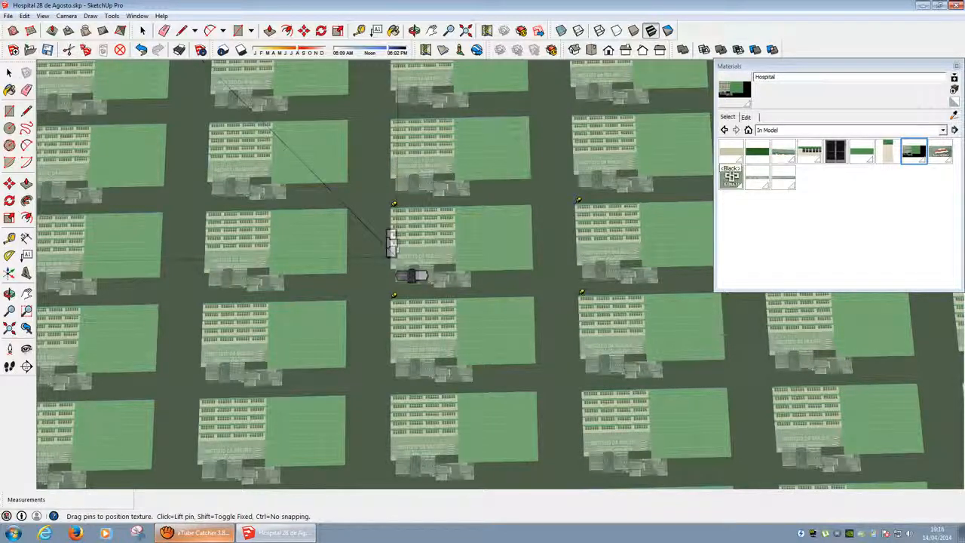
scroll(405, 245, up, 3)
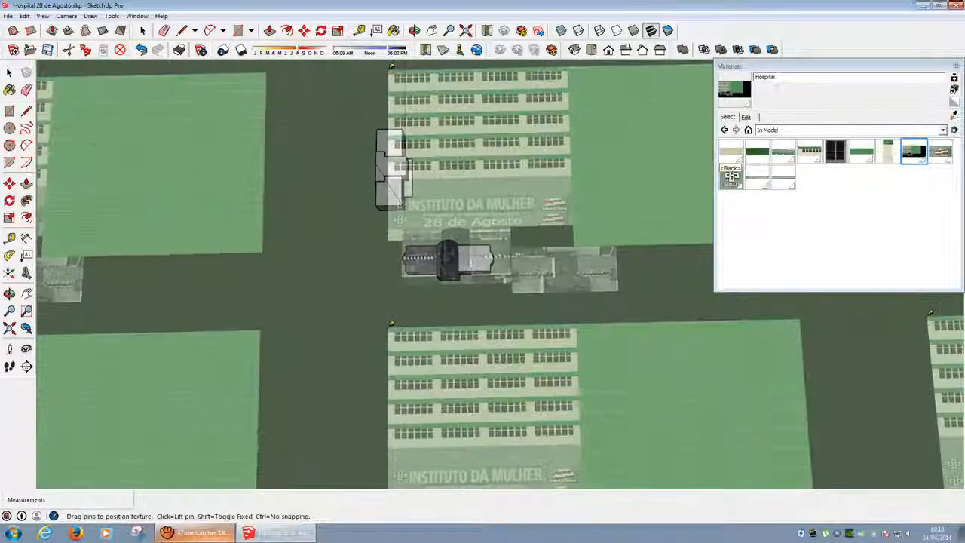
key(Escape)
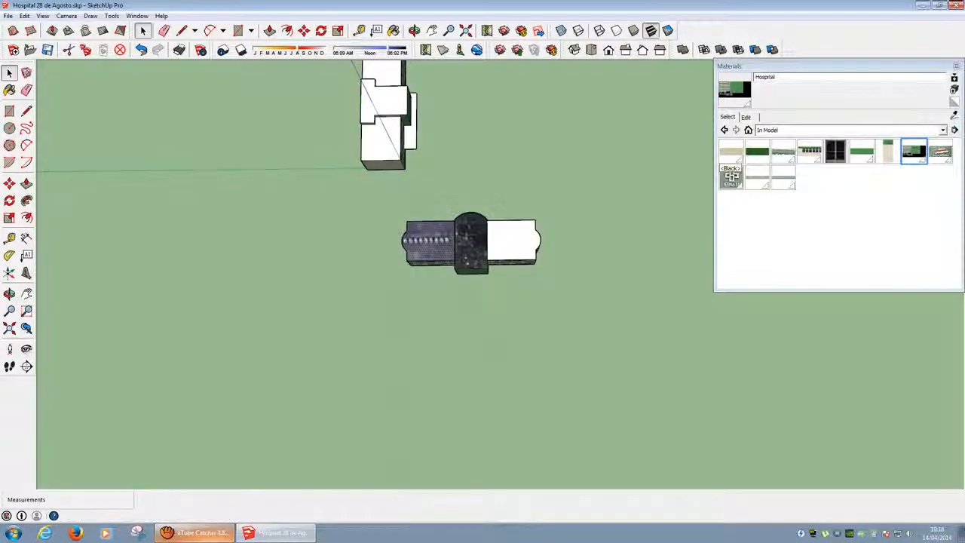
Sample the roof texture from the left wing and paint it onto the right wing's roof
click(953, 115)
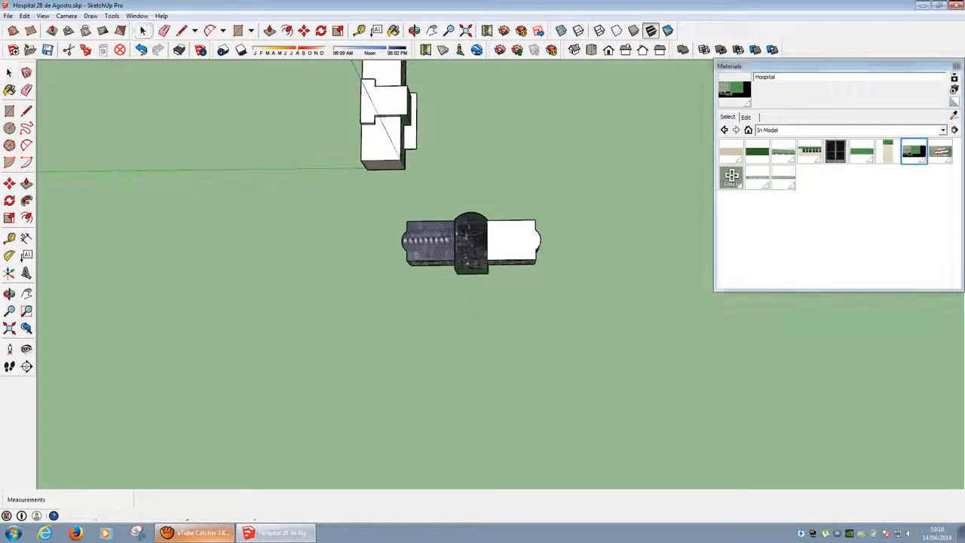
click(430, 239)
click(511, 240)
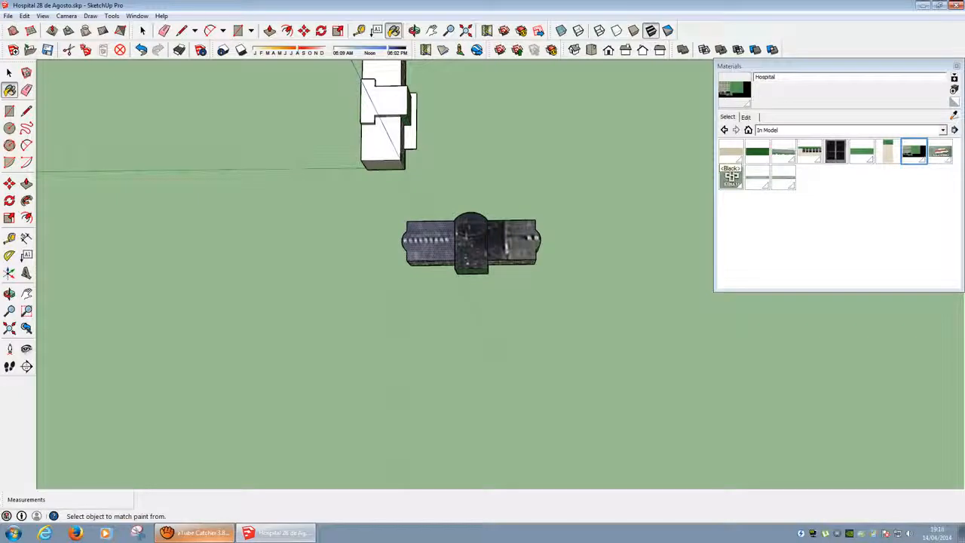
key(space)
Shift the right wing's texture so its vent row lies along the middle of the roof out to the rounded end, and apply the placement
right_click(512, 241)
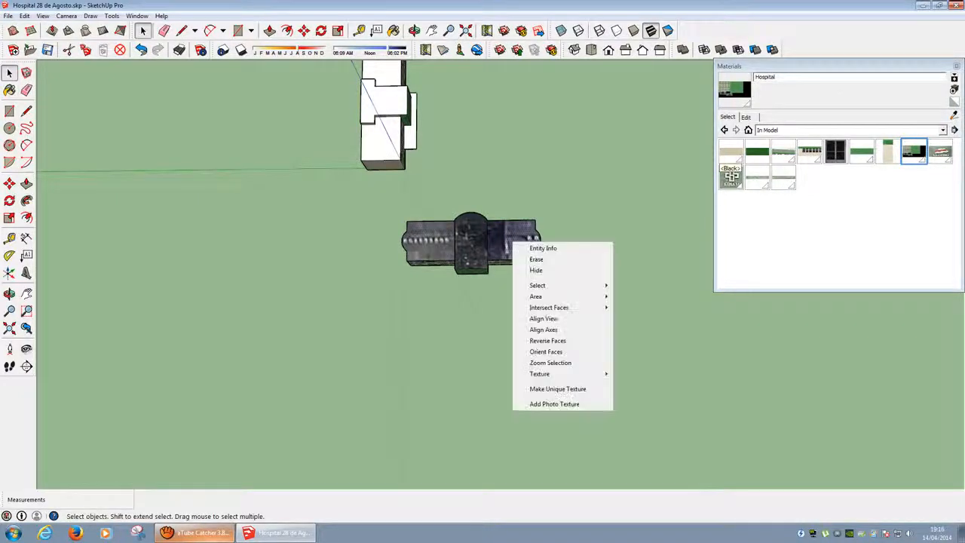
mouse_move(539, 373)
click(638, 373)
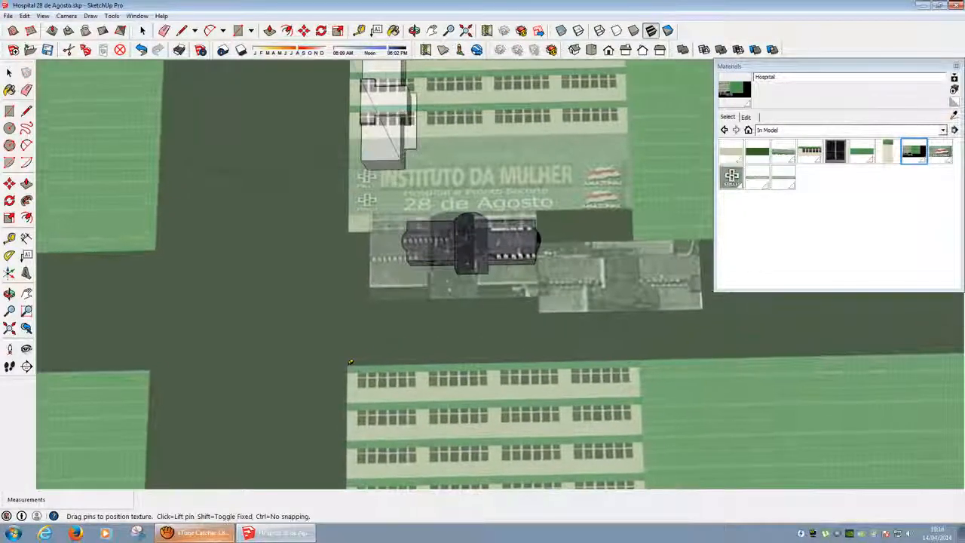
drag(347, 359, 355, 346)
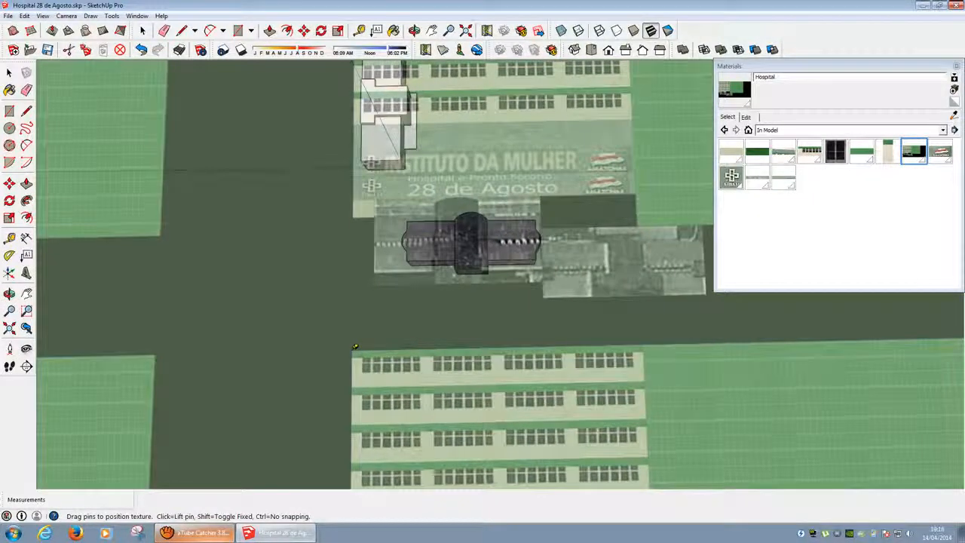
scroll(478, 235, up, 5)
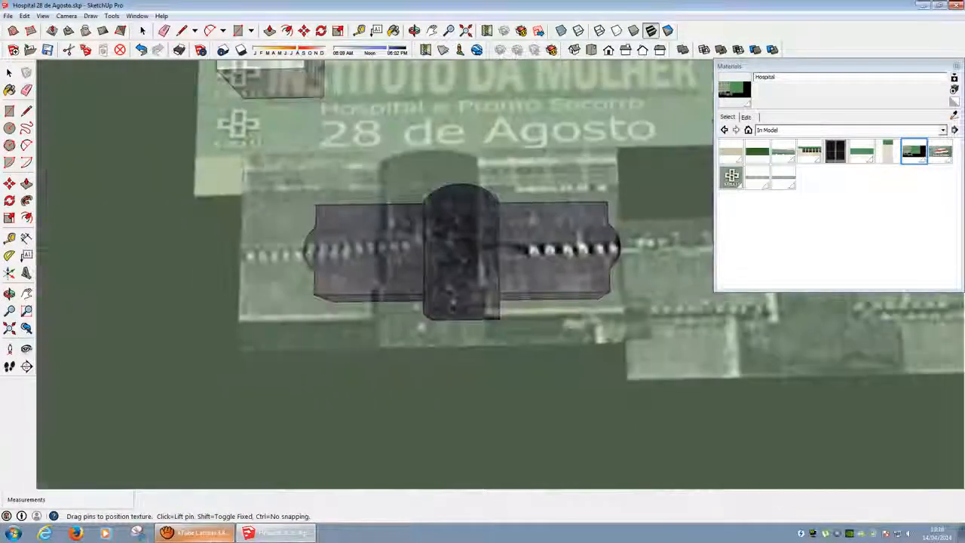
mouse_move(478, 235)
mouse_down()
mouse_move(450, 242)
mouse_move(487, 238)
mouse_move(477, 237)
mouse_up()
key(Return)
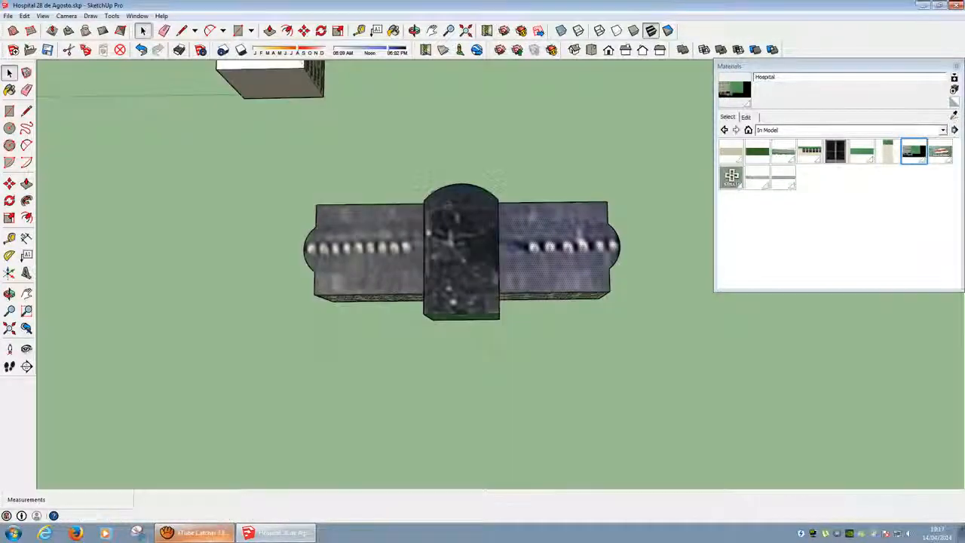
Paint the central roof face of the second hospital building with the Hospital material
scroll(505, 310, down, 4)
middle_drag(504, 310, 396, 315)
scroll(475, 257, up, 3)
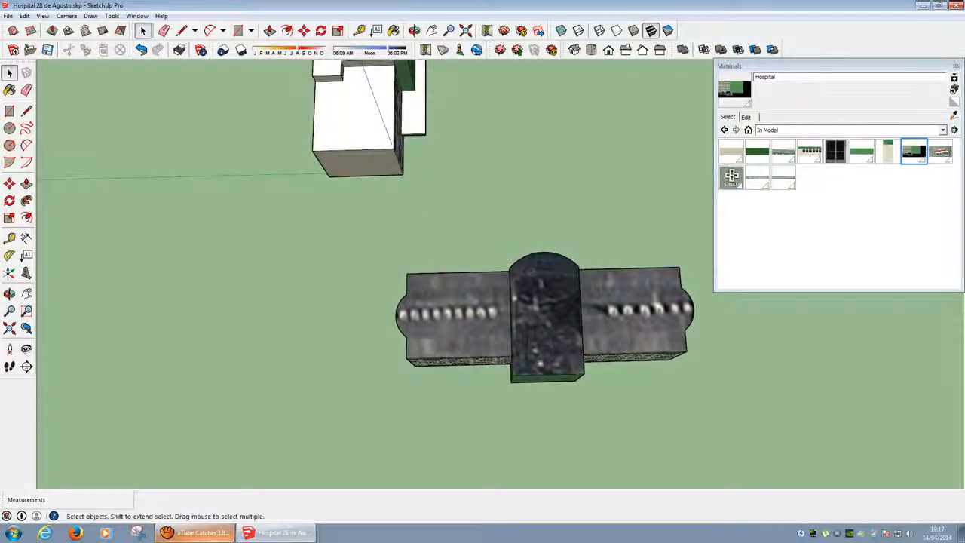
click(909, 151)
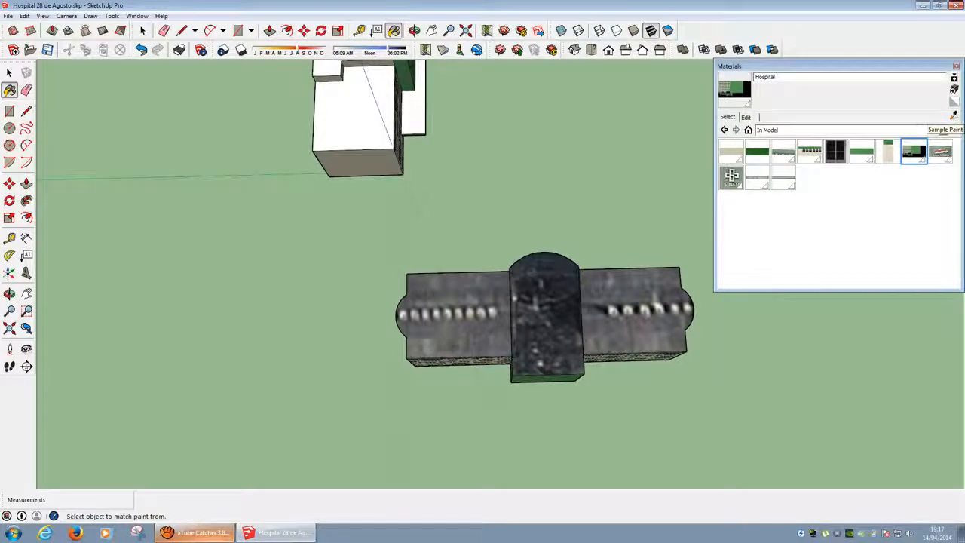
click(952, 115)
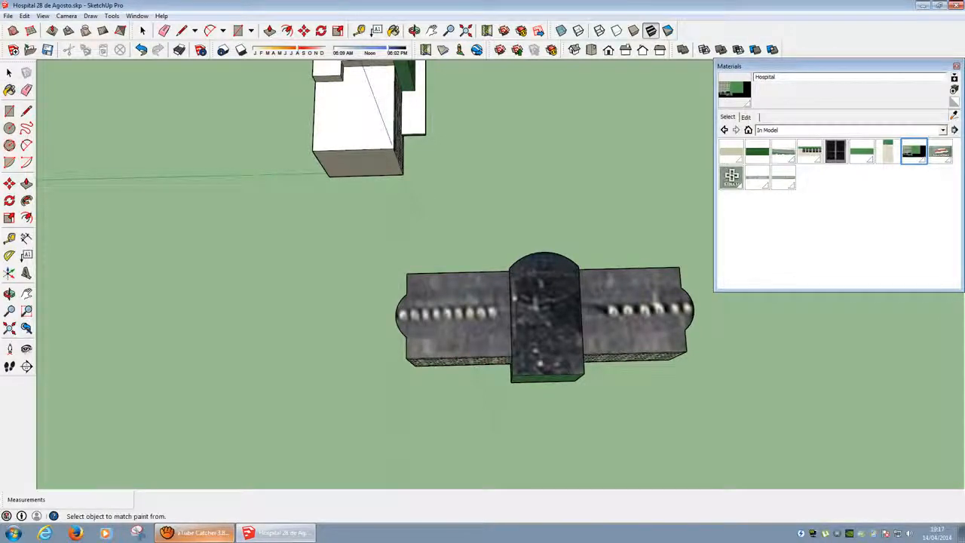
key(b)
middle_drag(483, 301, 550, 234)
middle_drag(332, 259, 411, 232)
click(428, 256)
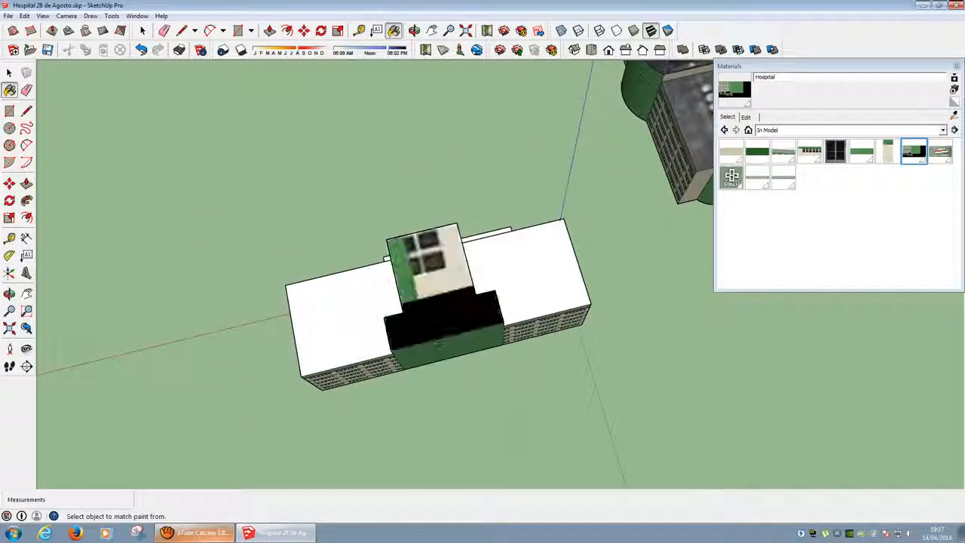
key(space)
Open texture positioning for the second building's central roof face and switch it to fixed pins
click(444, 290)
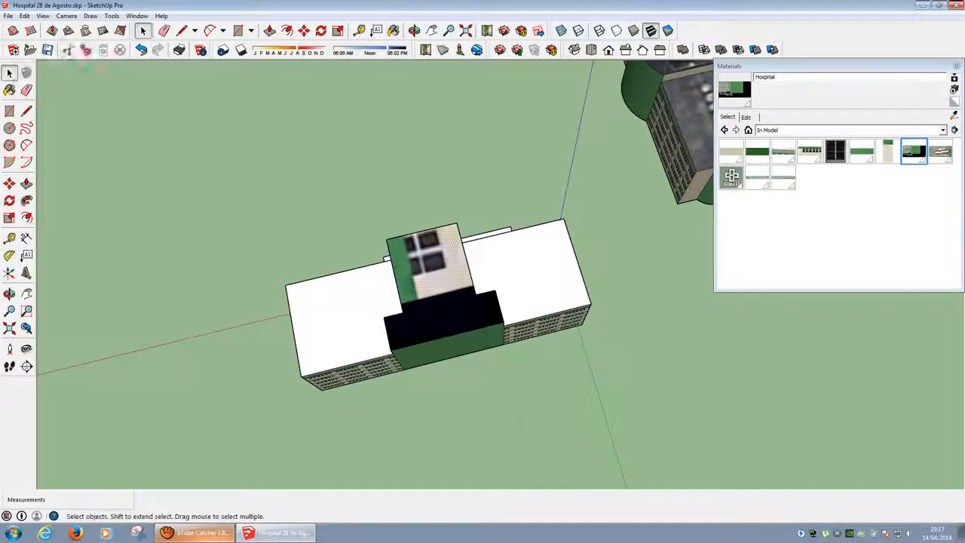
right_click(445, 297)
mouse_move(513, 429)
click(572, 429)
scroll(467, 301, down, 5)
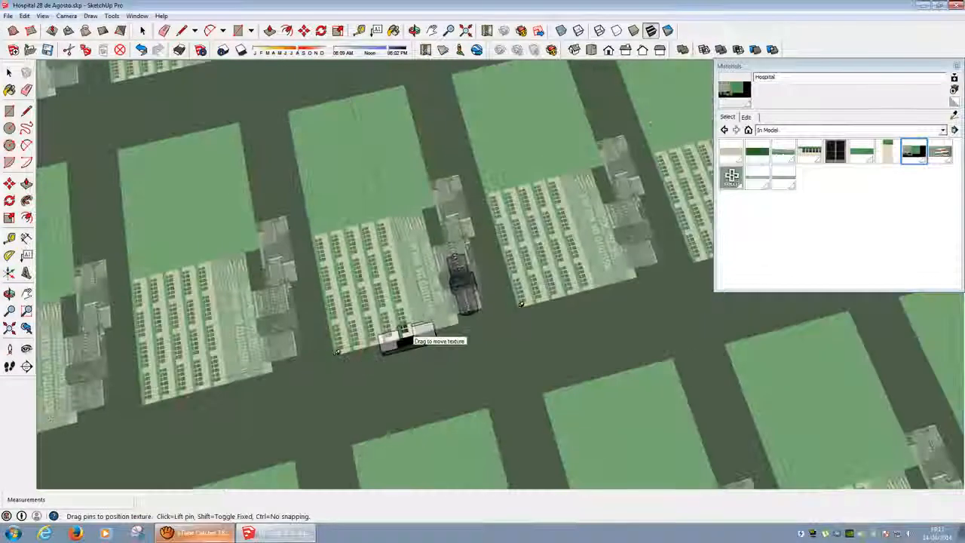
right_click(391, 298)
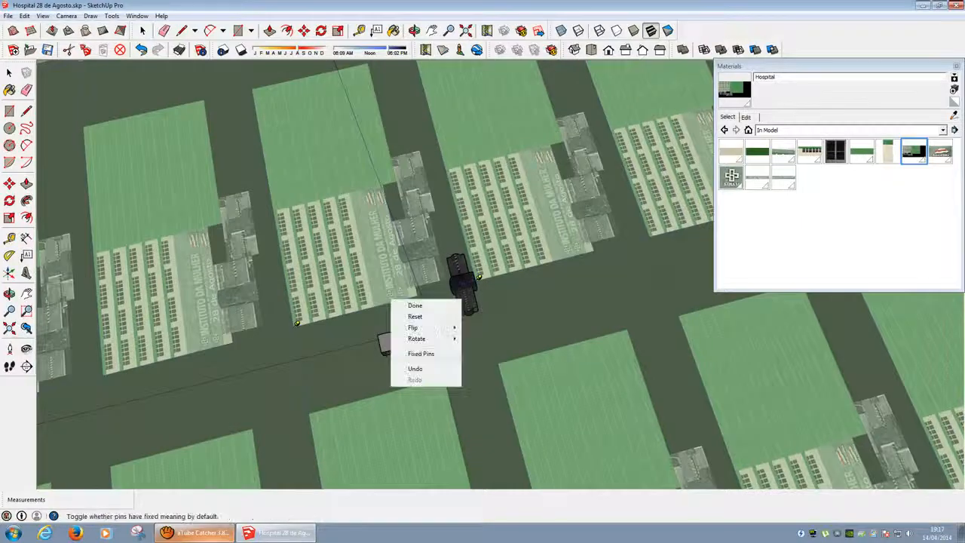
click(424, 352)
Rotate the central roof's texture about a quarter turn, enlarge it and move it so the aerial roof photo lies near the building
scroll(424, 301, down, 5)
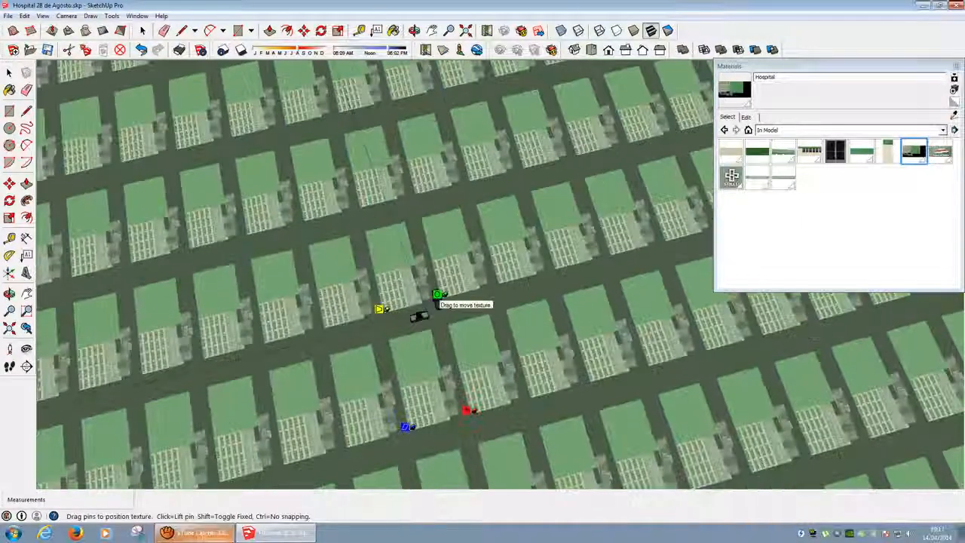
drag(439, 295, 661, 357)
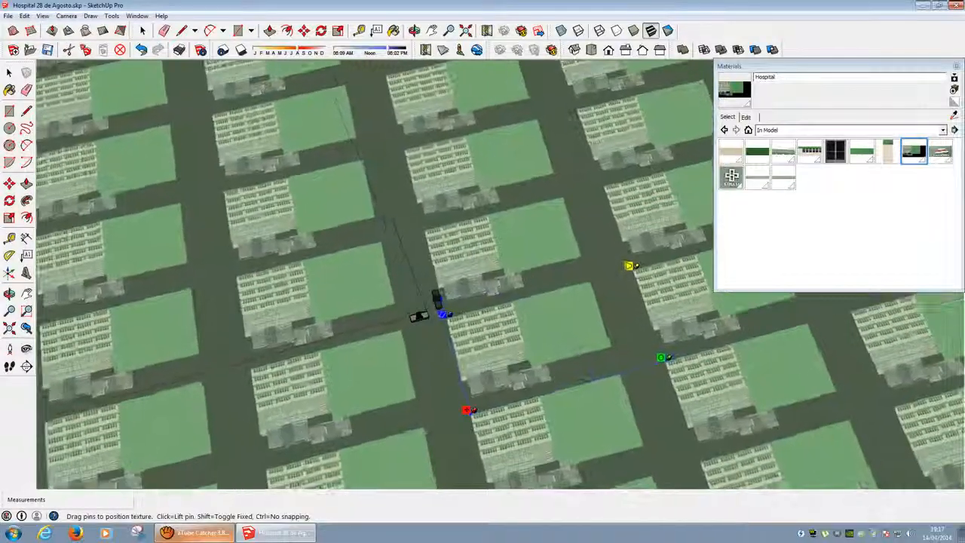
drag(467, 409, 379, 351)
scroll(420, 309, up, 8)
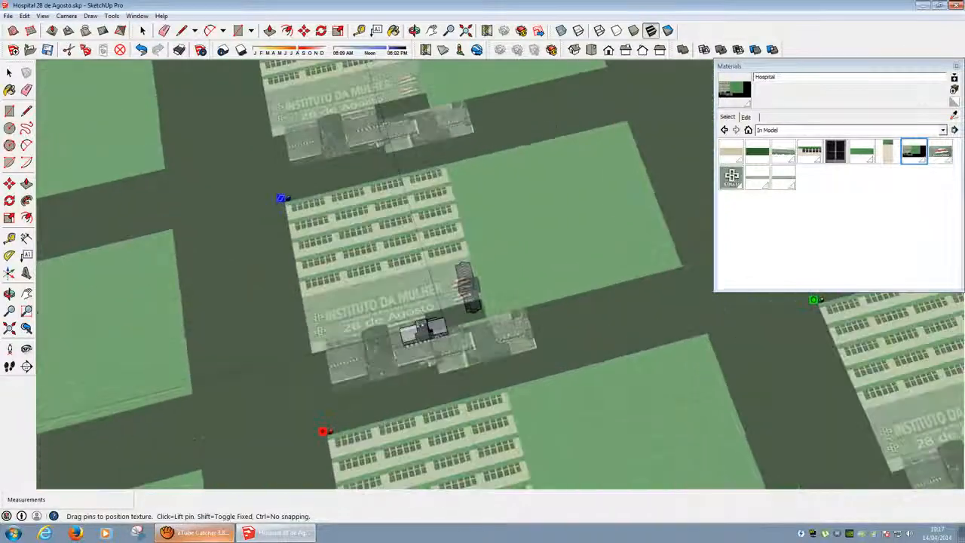
Rescale and shift the texture so the aerial photo's dark central block lies over the second building's central roof
scroll(331, 331, down, 8)
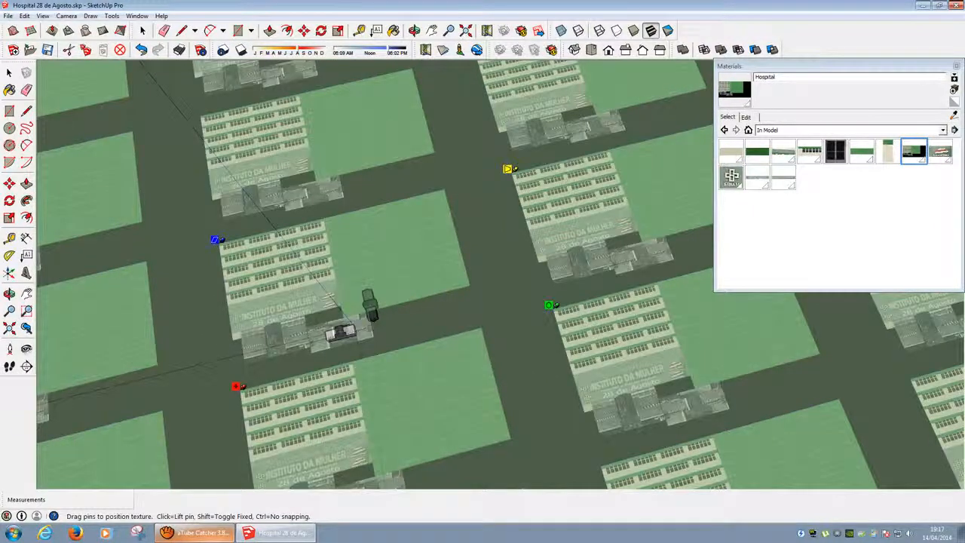
drag(550, 304, 370, 352)
drag(237, 388, 312, 350)
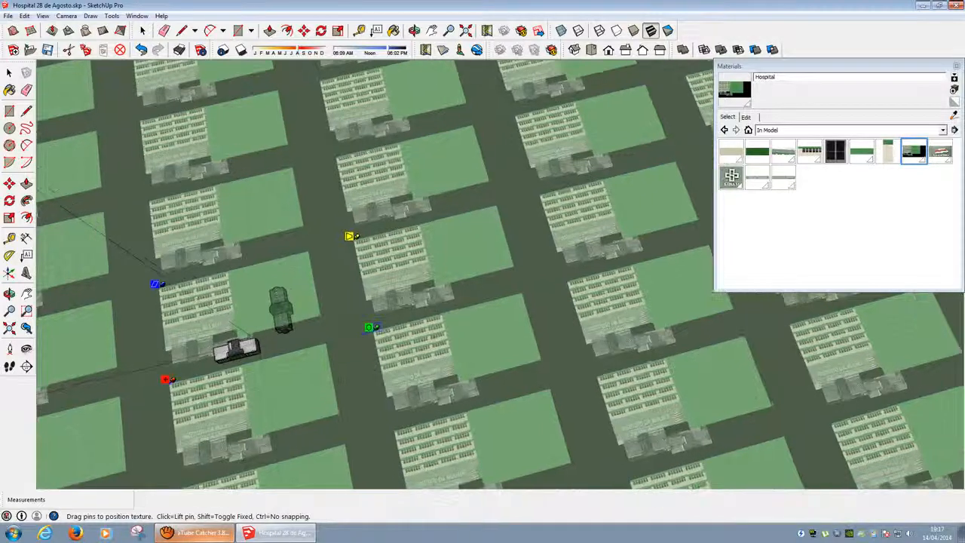
drag(368, 326, 340, 327)
scroll(212, 358, up, 5)
drag(230, 335, 291, 322)
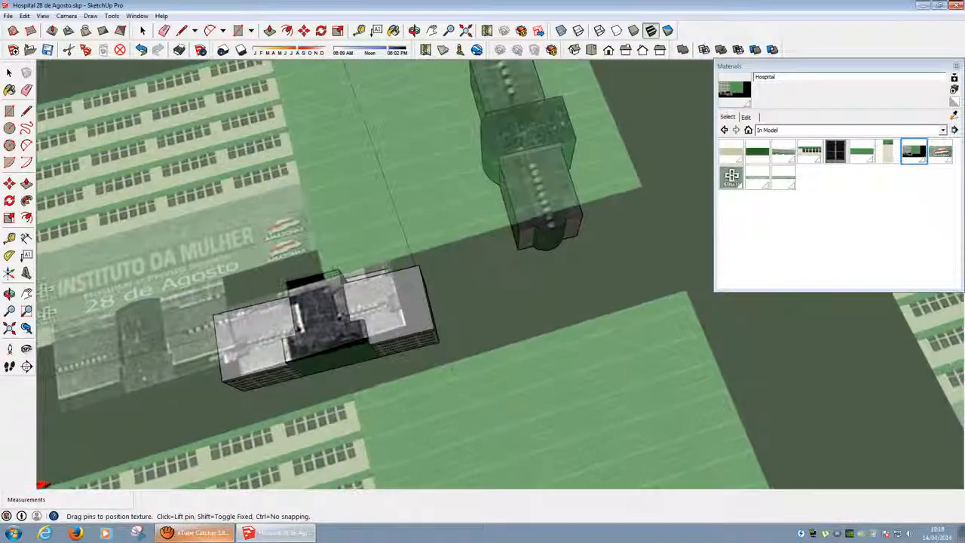
Fine-tune the texture's scale and position until dark roofing fills the central roof face, and close the positioning
scroll(217, 356, down, 4)
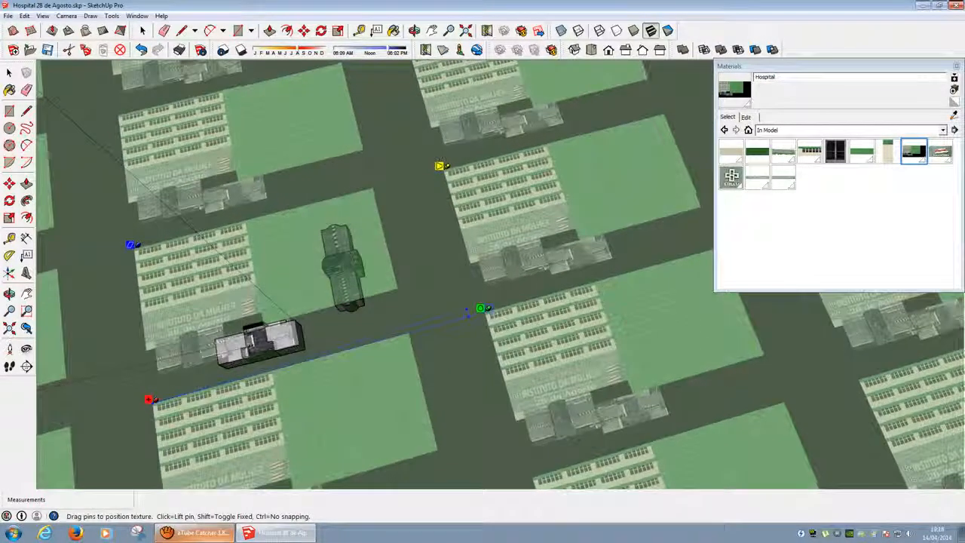
scroll(226, 351, up, 3)
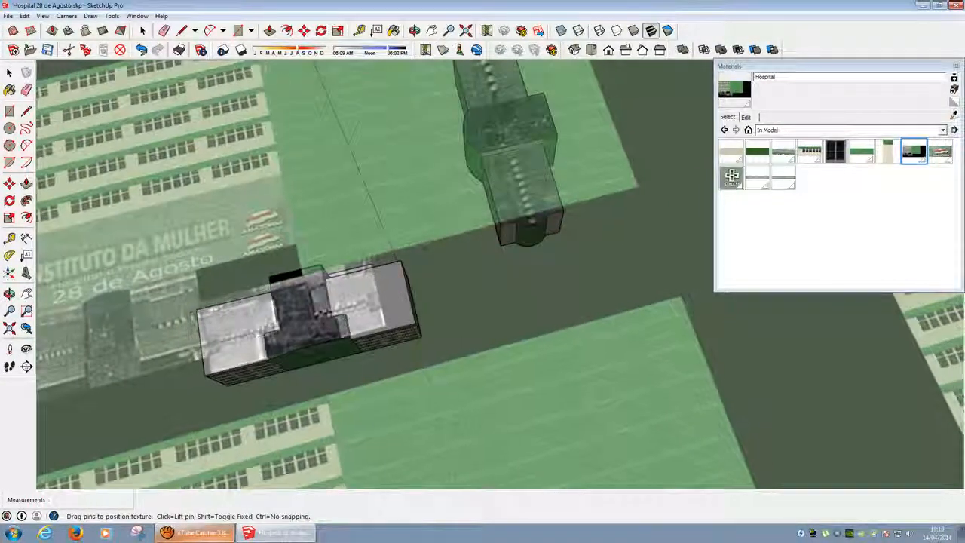
scroll(236, 354, down, 4)
drag(390, 325, 501, 301)
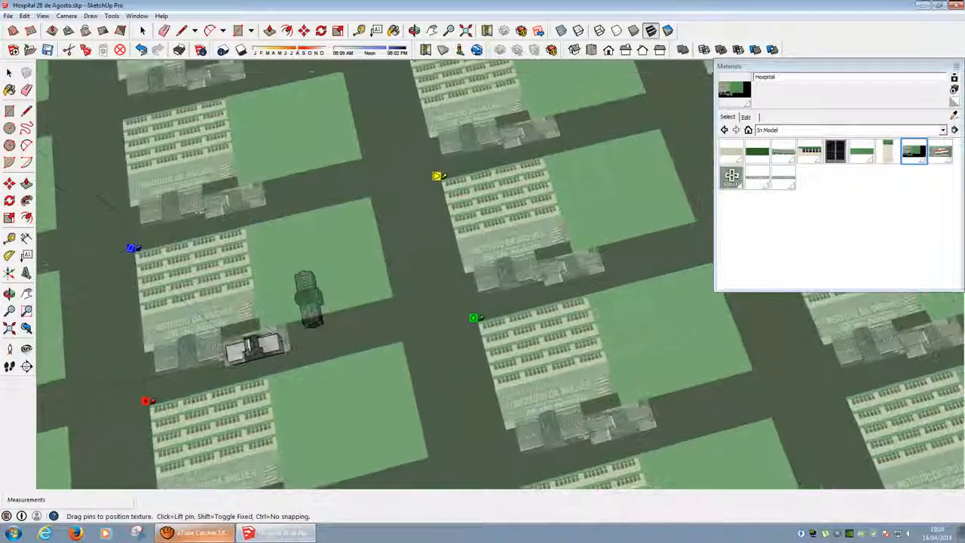
scroll(197, 362, up, 5)
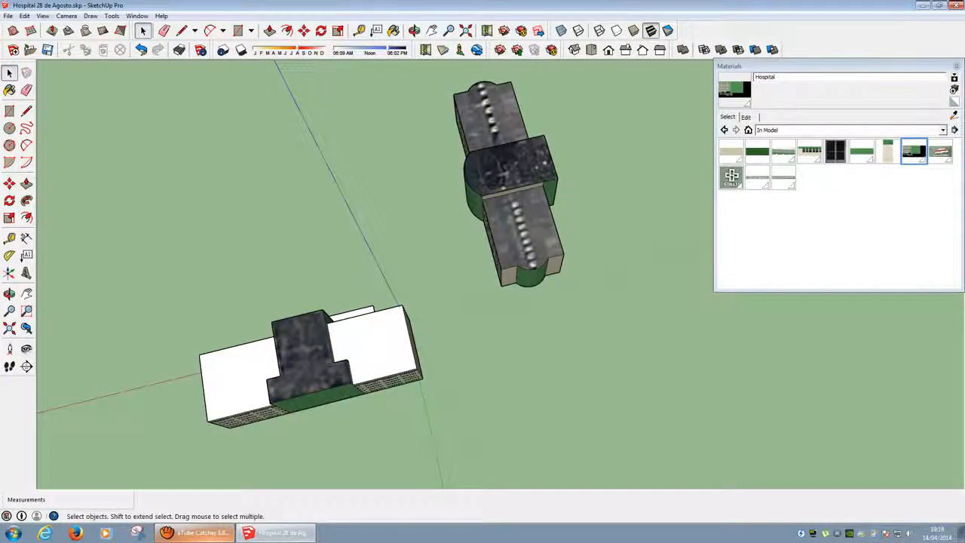
Delete the old facade material "Cópia (3) de _DSC6538" from the model's materials
mouse_move(377, 339)
middle_down()
mouse_move(355, 196)
mouse_move(528, 218)
mouse_move(467, 263)
mouse_move(391, 211)
mouse_move(640, 226)
middle_up()
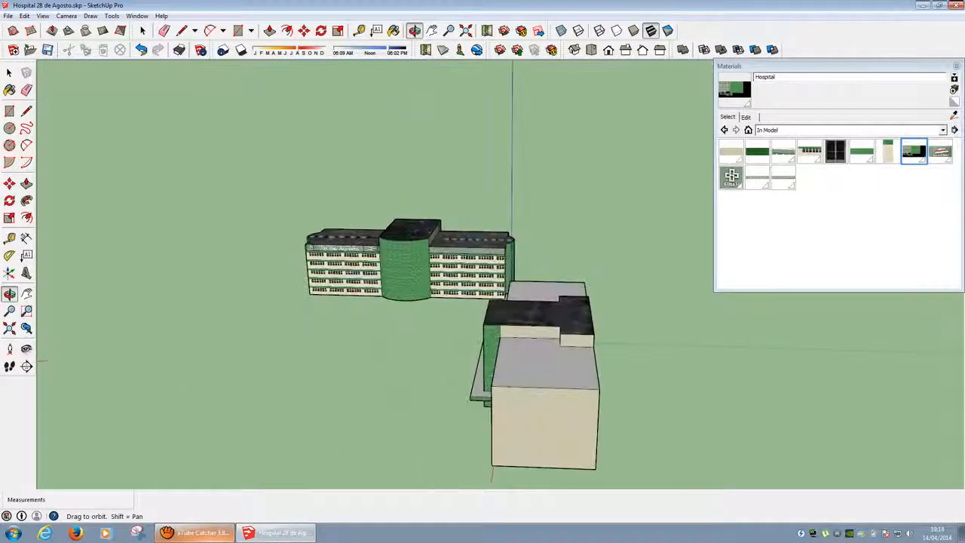
middle_drag(173, 422, 195, 329)
scroll(194, 330, up, 3)
scroll(381, 238, up, 1)
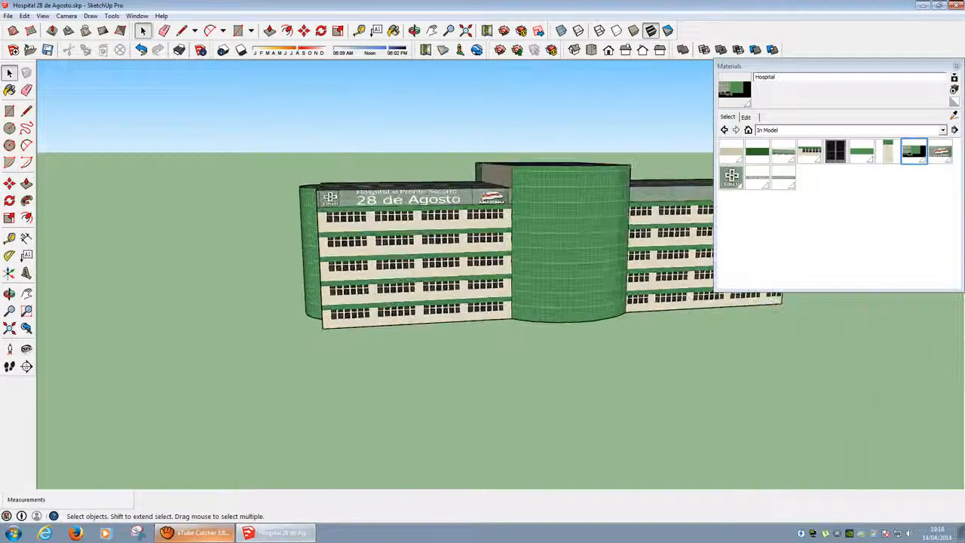
click(811, 153)
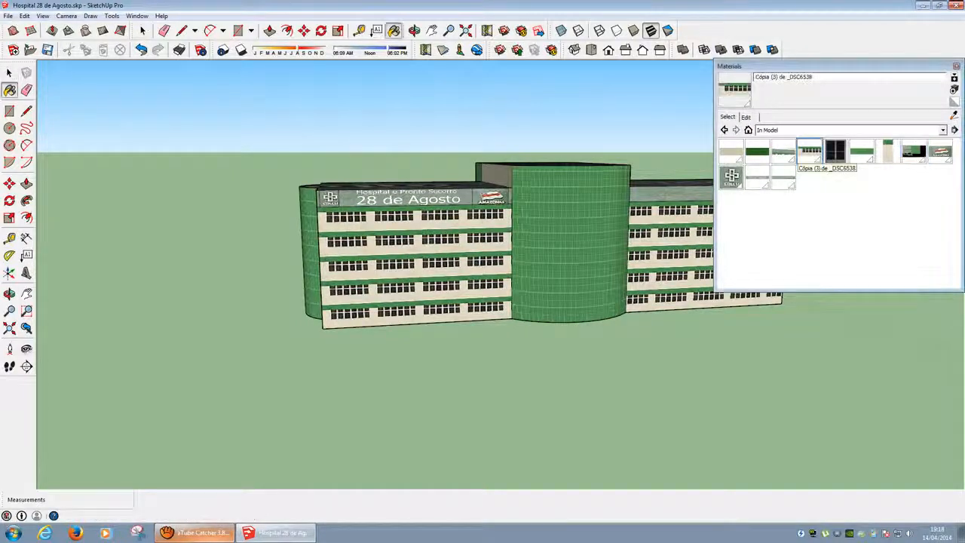
right_click(811, 153)
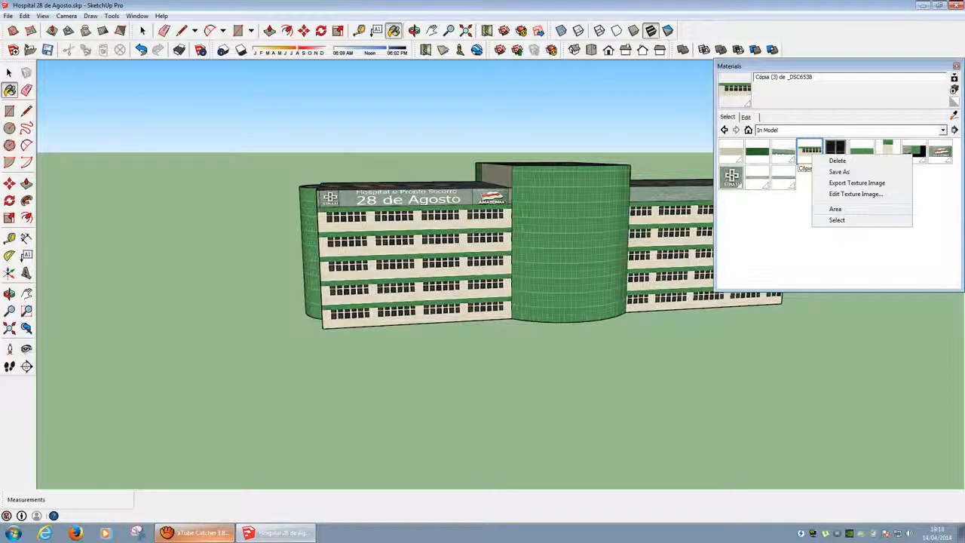
click(837, 161)
click(879, 201)
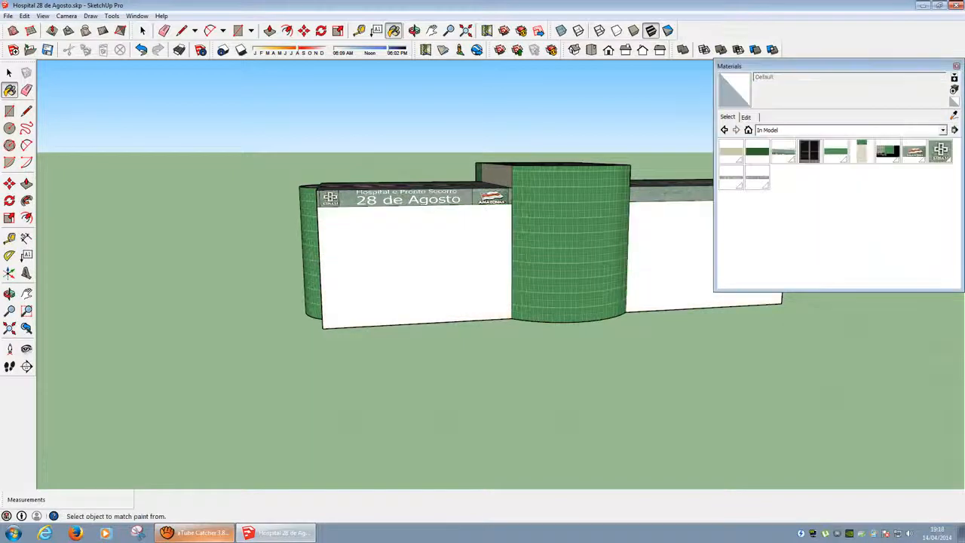
Paint the first building's front facade below the "28 de Agosto" sign with the Hospital material and open its texture positioning
mouse_move(527, 264)
middle_down()
mouse_move(361, 283)
mouse_move(347, 339)
mouse_move(528, 256)
mouse_move(522, 285)
middle_up()
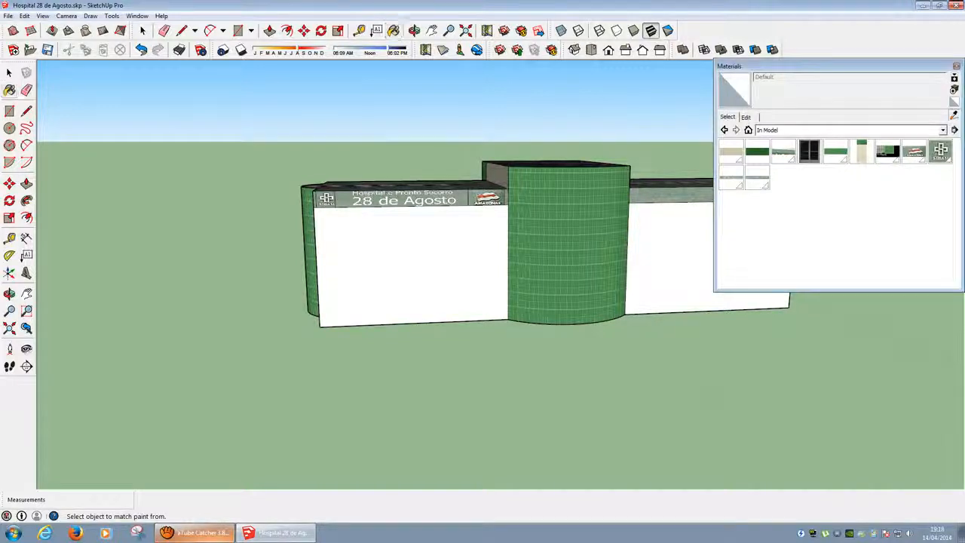
middle_drag(520, 257, 520, 309)
middle_drag(558, 248, 558, 230)
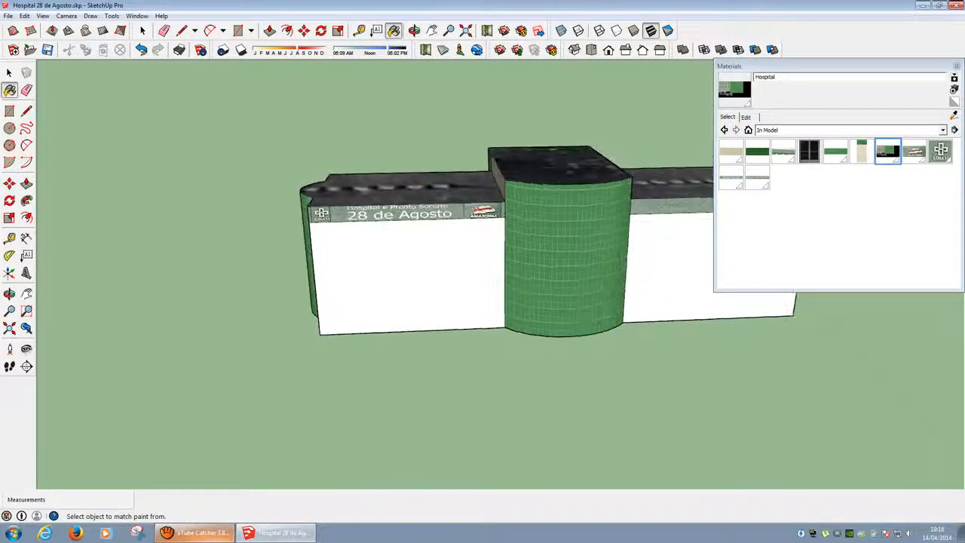
key(space)
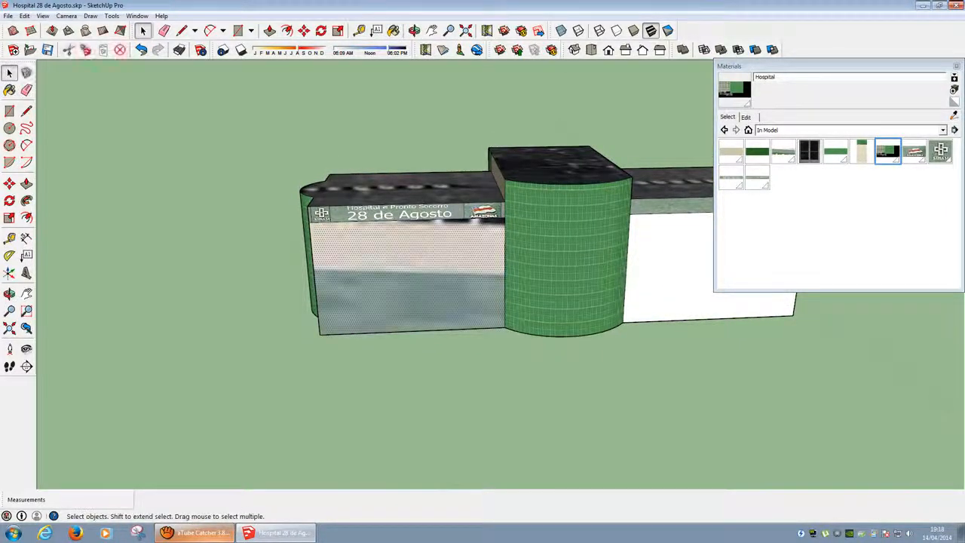
right_click(367, 276)
mouse_move(380, 409)
click(500, 407)
Reset the facade texture to its default placement
scroll(367, 353, down, 5)
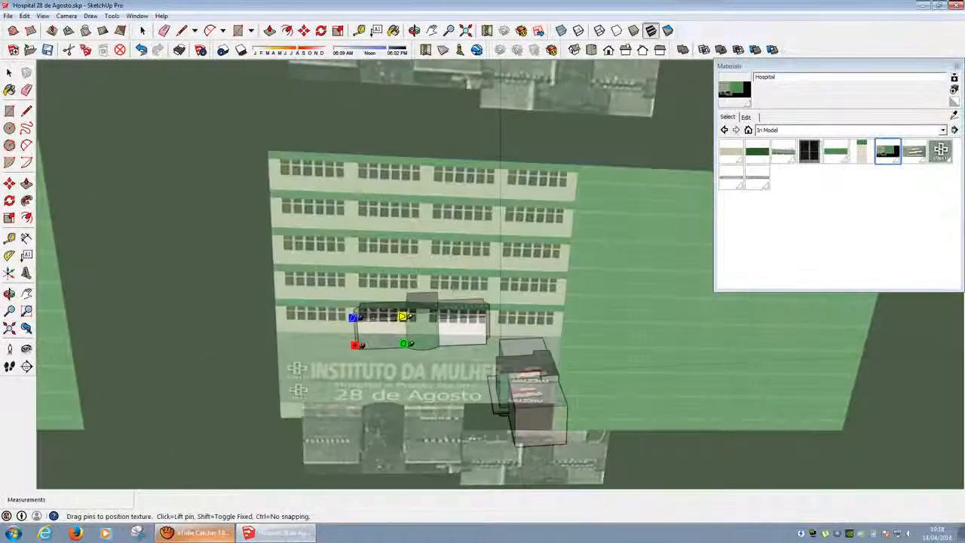
scroll(392, 353, down, 4)
scroll(433, 366, up, 6)
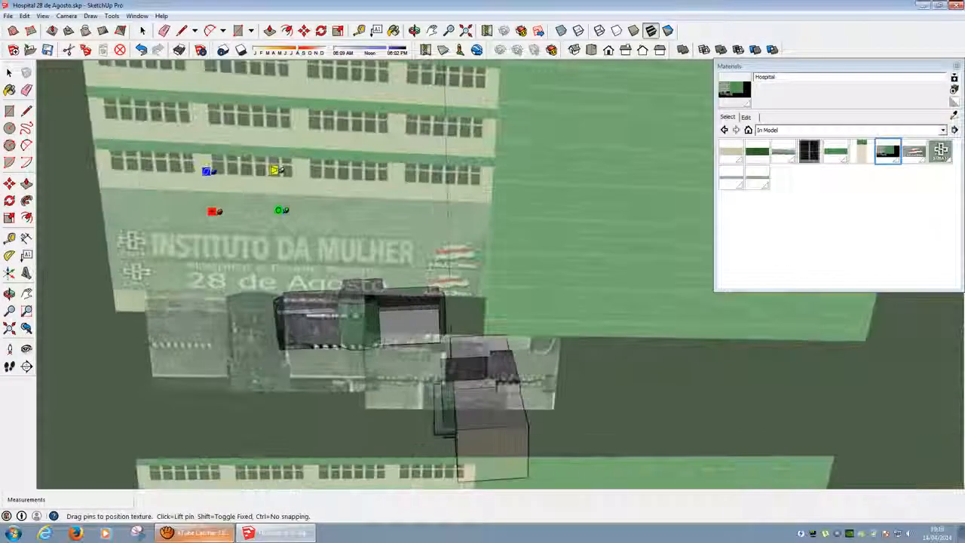
drag(321, 231, 376, 232)
right_click(375, 232)
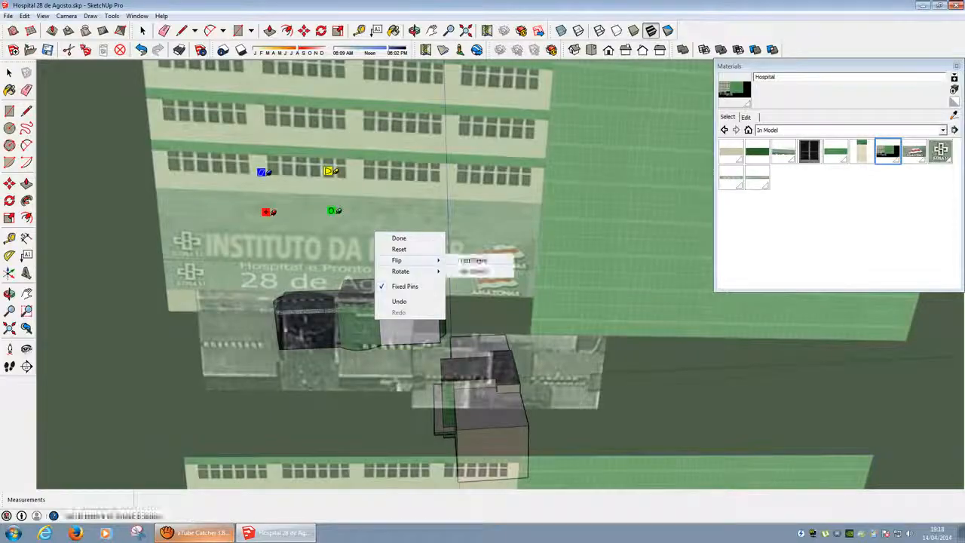
key(Escape)
scroll(475, 261, down, 5)
scroll(422, 286, up, 10)
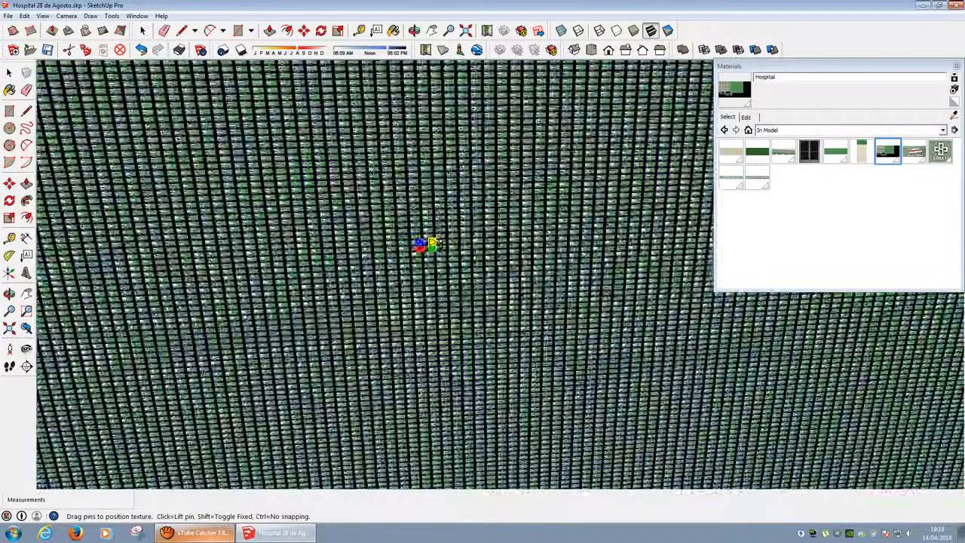
scroll(430, 265, up, 3)
scroll(391, 182, up, 4)
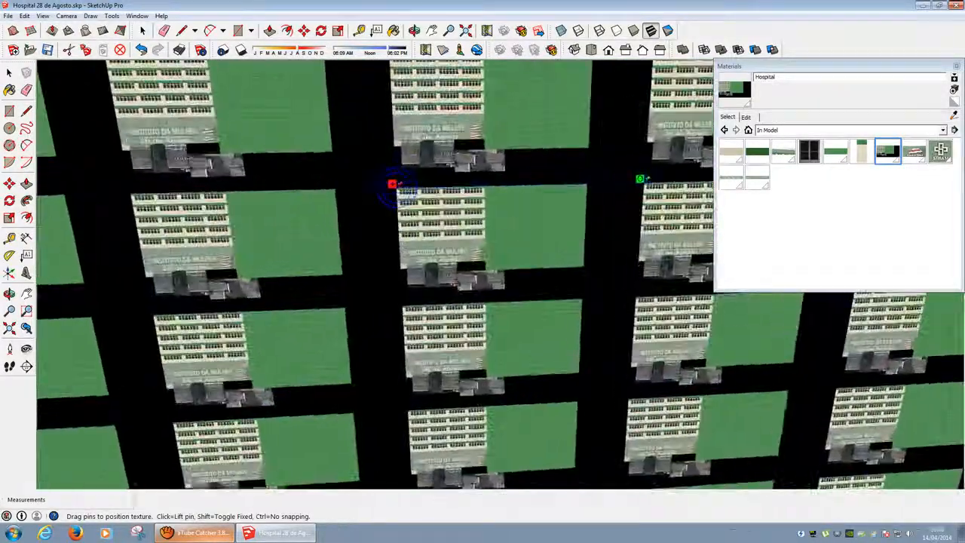
scroll(401, 243, down, 4)
scroll(419, 226, down, 5)
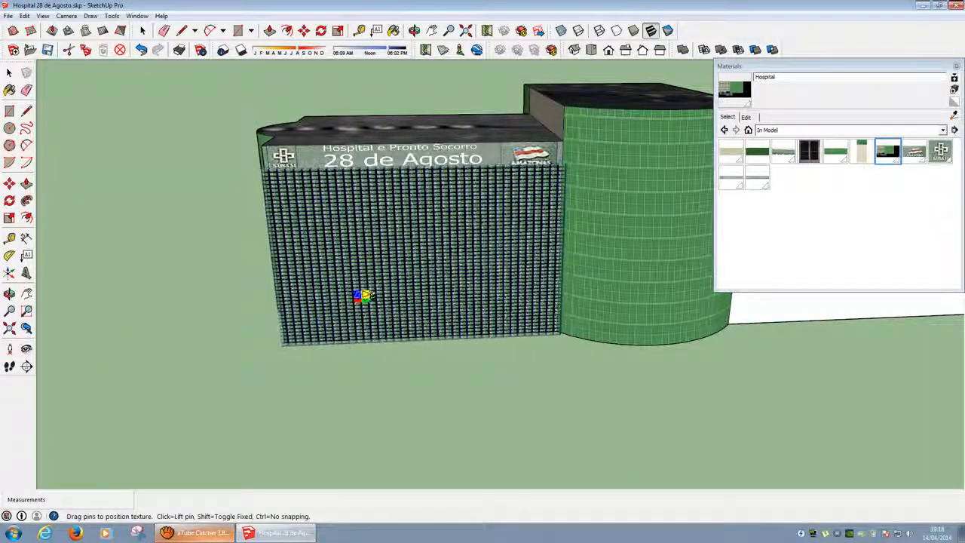
Rescale the facade texture with the red and green pins so one image tile spans beyond the wall below the sign
drag(366, 310, 648, 300)
drag(329, 311, 279, 423)
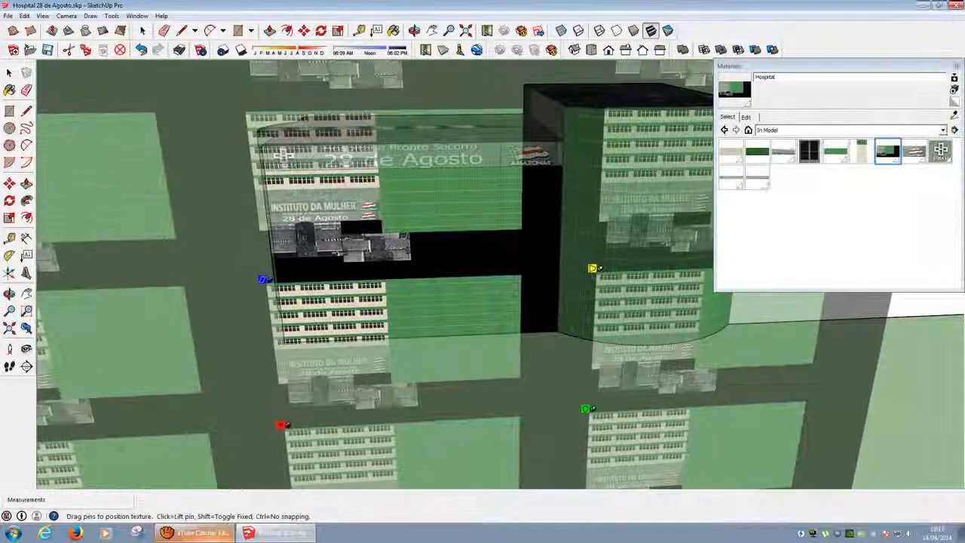
scroll(194, 379, down, 5)
scroll(193, 380, down, 3)
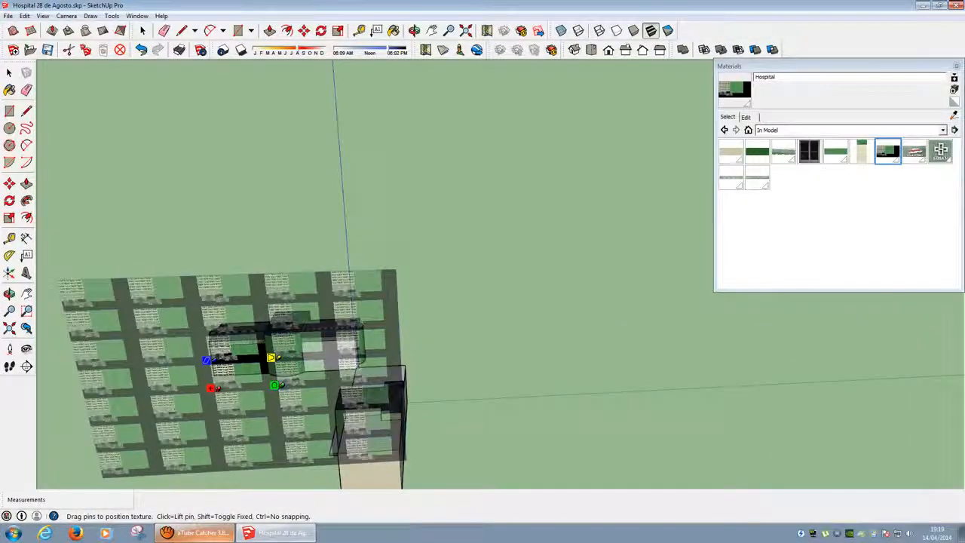
scroll(211, 388, up, 6)
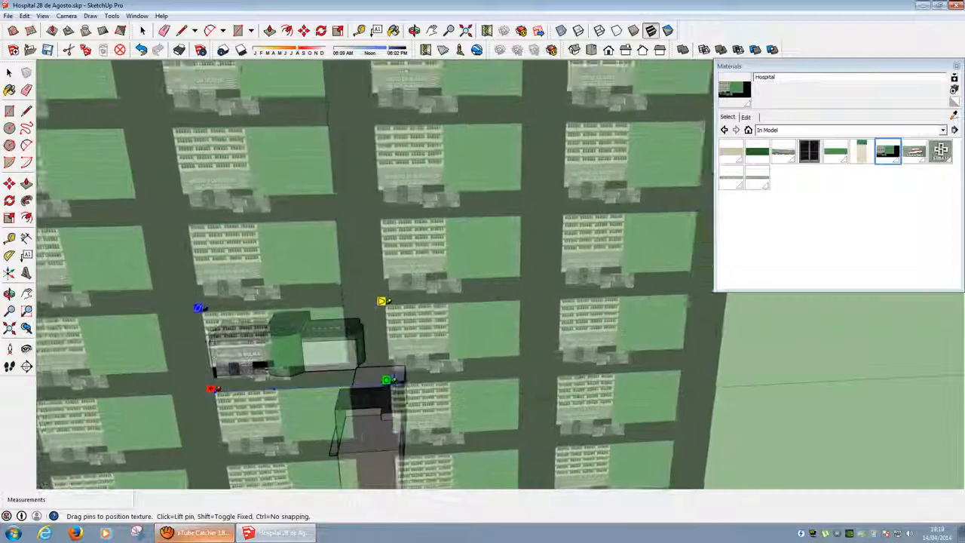
scroll(211, 388, up, 3)
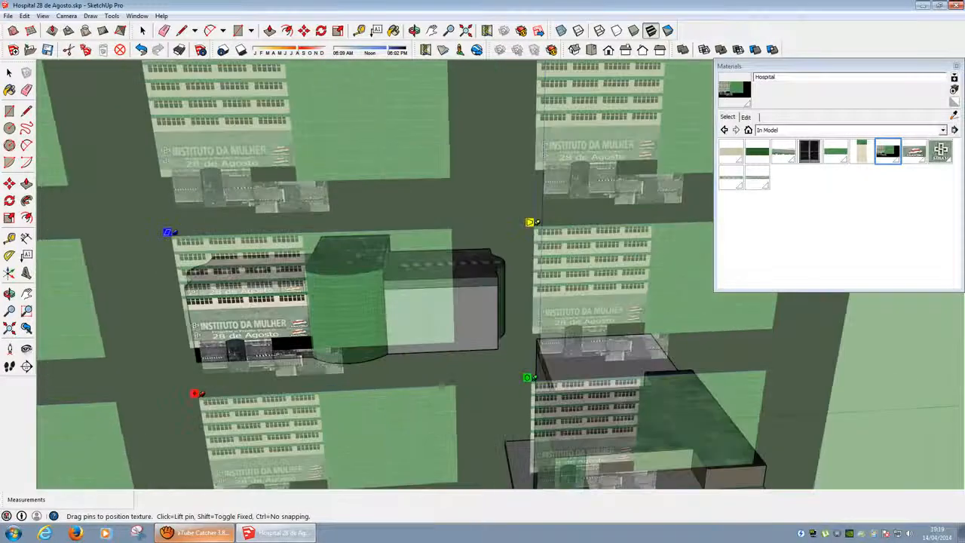
Shift the facade texture so the window photo's top green band starts at the wall's upper corner below the sign
scroll(219, 376, up, 3)
middle_drag(219, 377, 219, 460)
scroll(249, 369, up, 2)
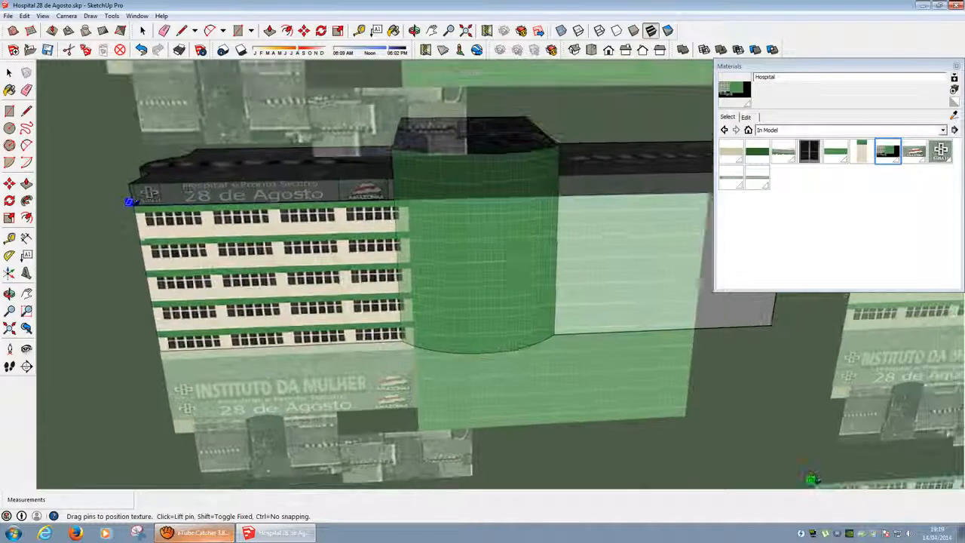
middle_drag(249, 370, 316, 275)
drag(316, 275, 309, 272)
Shrink the facade texture slightly in width and height so its five window rows fit between the sign, cylinder and ground
scroll(178, 297, down, 5)
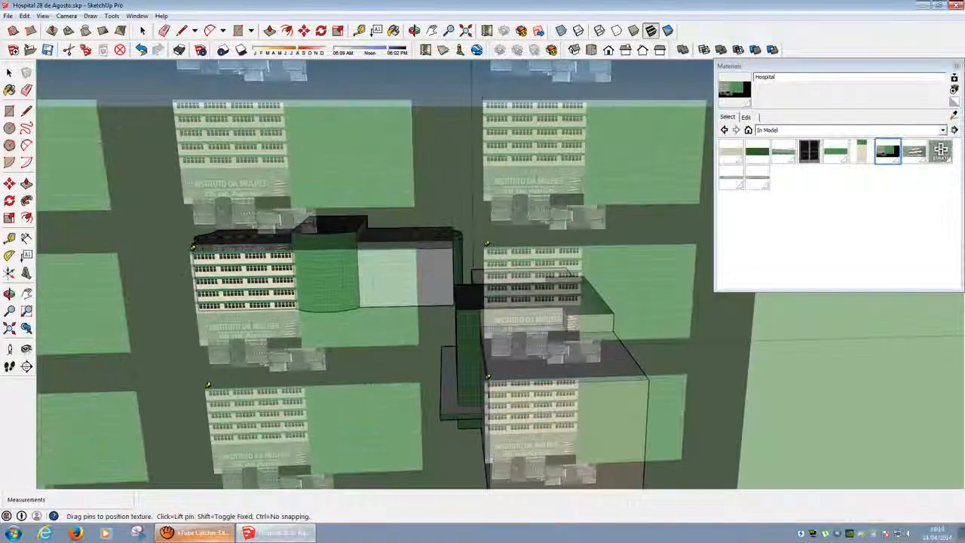
drag(480, 376, 461, 376)
drag(202, 384, 202, 374)
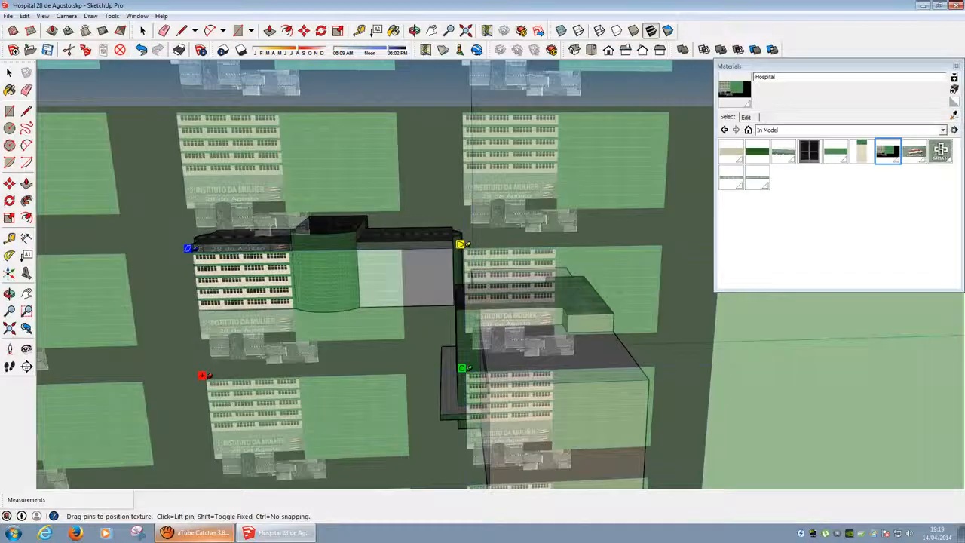
scroll(222, 276, up, 7)
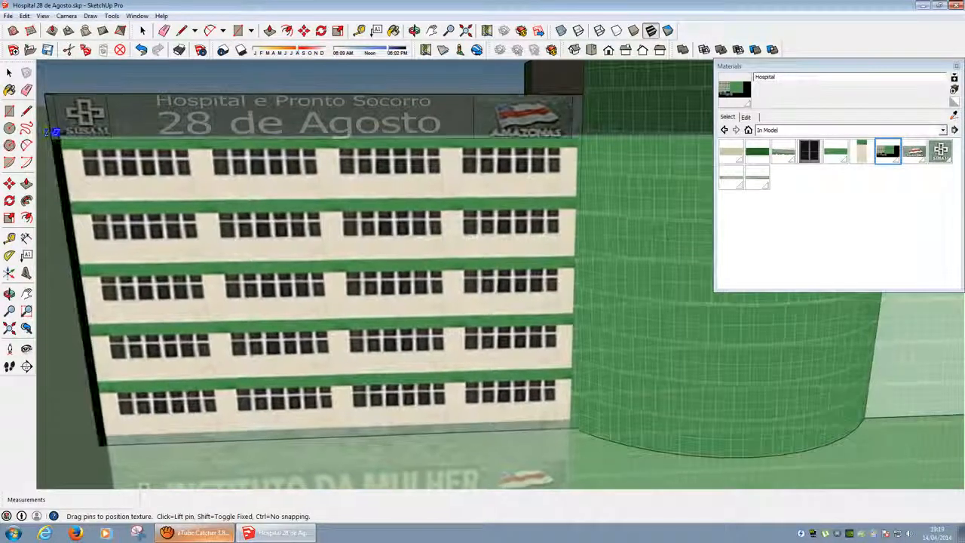
Fine-tune the facade texture so its upper green band starts at the wall's corner below the sign, and apply the placement
scroll(256, 324, down, 3)
scroll(264, 335, down, 3)
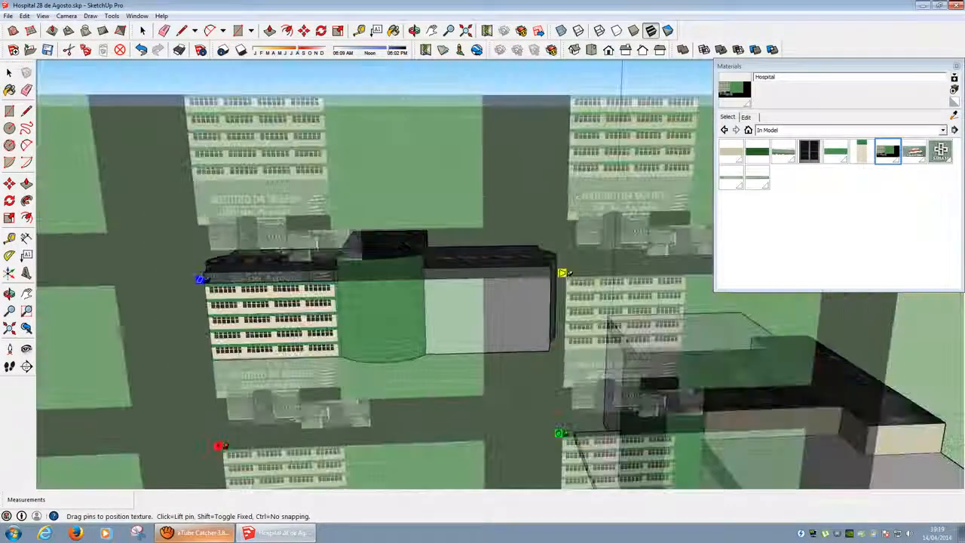
scroll(264, 336, up, 3)
scroll(264, 336, down, 3)
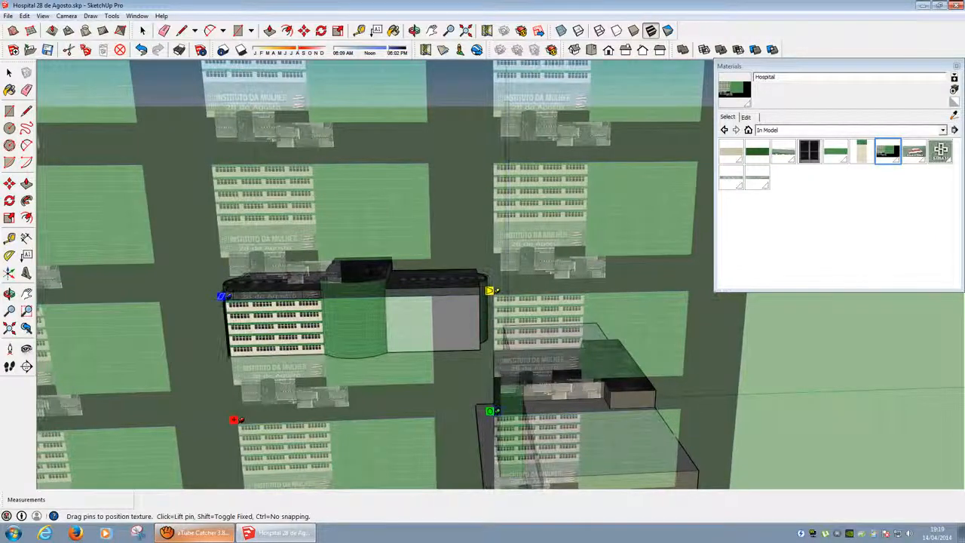
scroll(282, 350, up, 5)
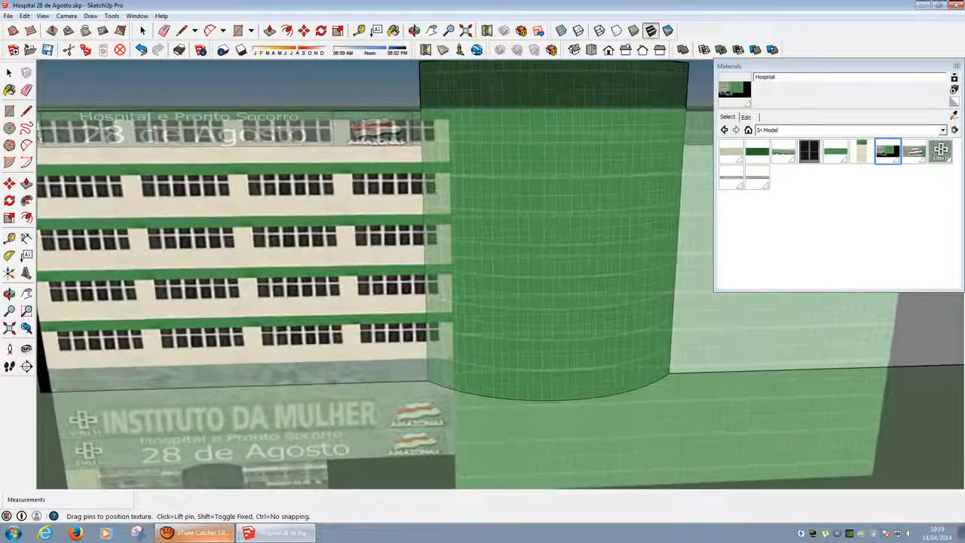
scroll(283, 351, down, 3)
scroll(283, 351, up, 4)
mouse_move(199, 144)
mouse_down()
mouse_move(209, 140)
mouse_move(204, 148)
mouse_up()
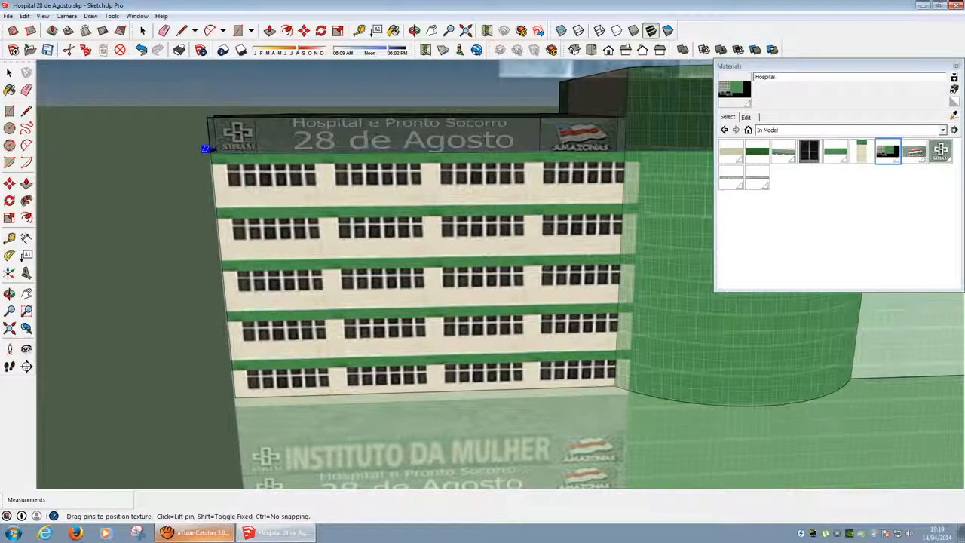
key(Return)
click(422, 445)
middle_drag(422, 445, 378, 386)
scroll(334, 304, down, 2)
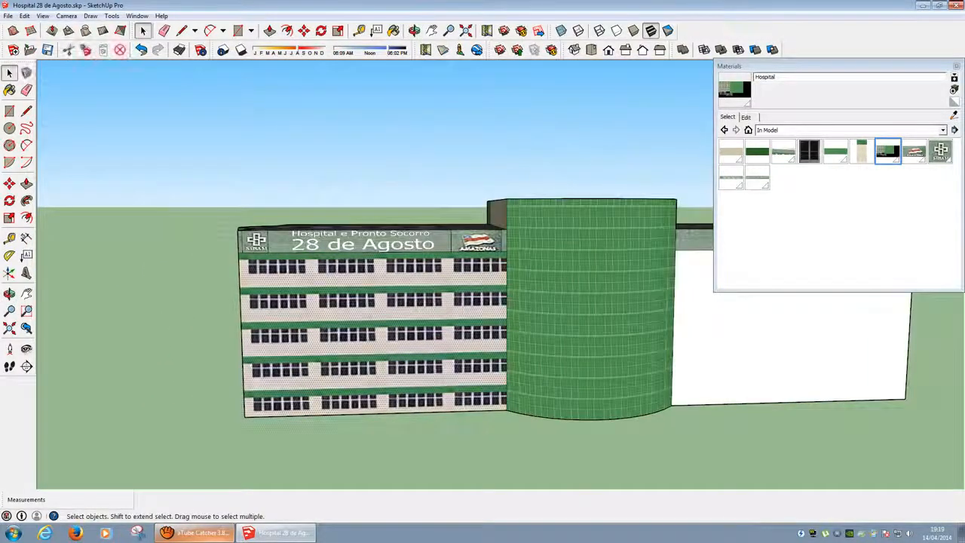
Reopen texture positioning on the facade wall, shift the image slightly, and turn off Fixed Pins
right_click(344, 314)
mouse_move(377, 444)
click(469, 444)
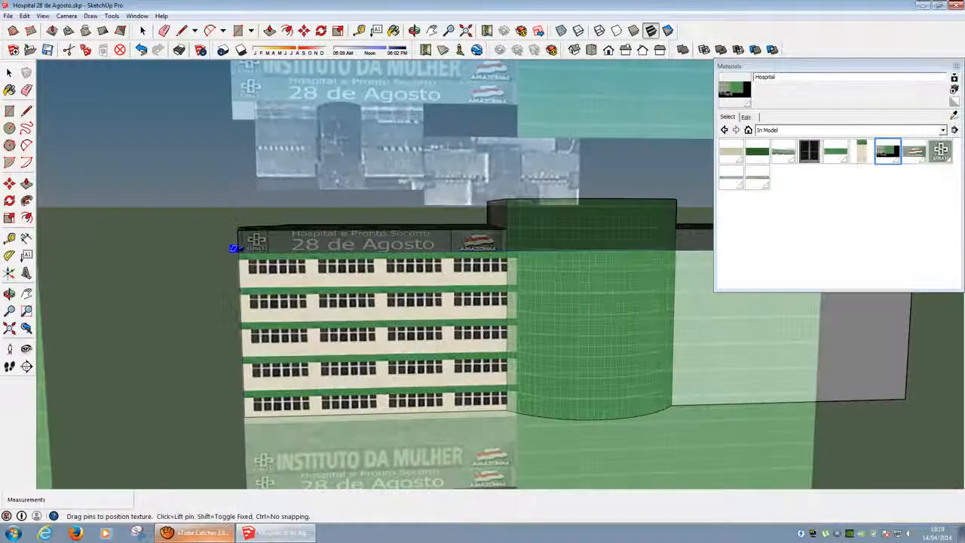
scroll(482, 377, down, 3)
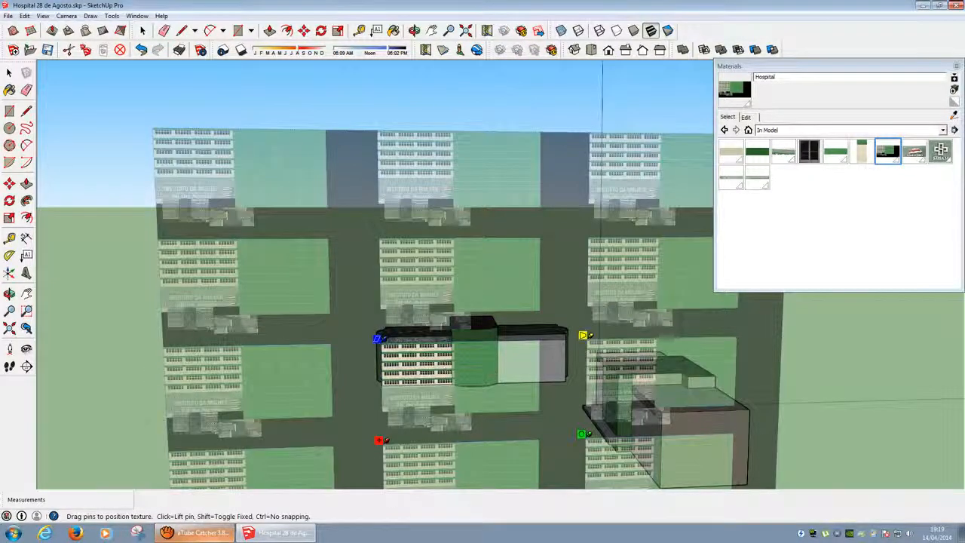
drag(379, 439, 387, 445)
right_click(419, 378)
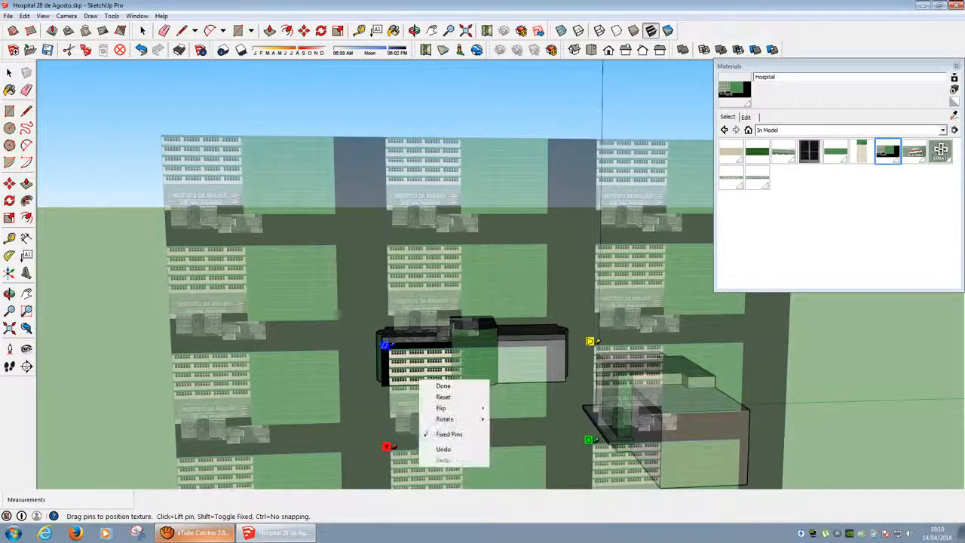
click(450, 433)
Place the upper-left free pin exactly on the window photo's upper-left corner at the green band
scroll(425, 377, up, 3)
scroll(425, 379, up, 3)
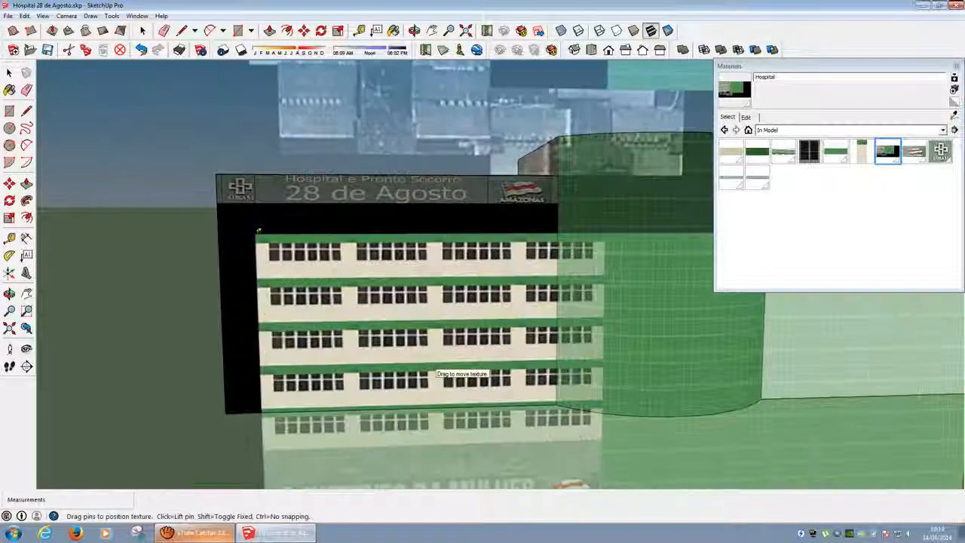
scroll(259, 230, down, 3)
scroll(278, 335, up, 5)
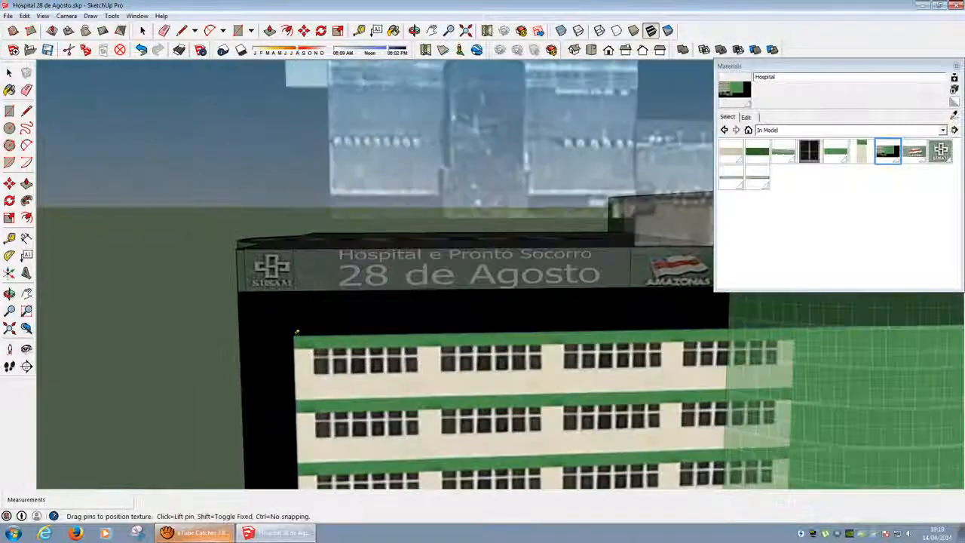
scroll(278, 335, up, 3)
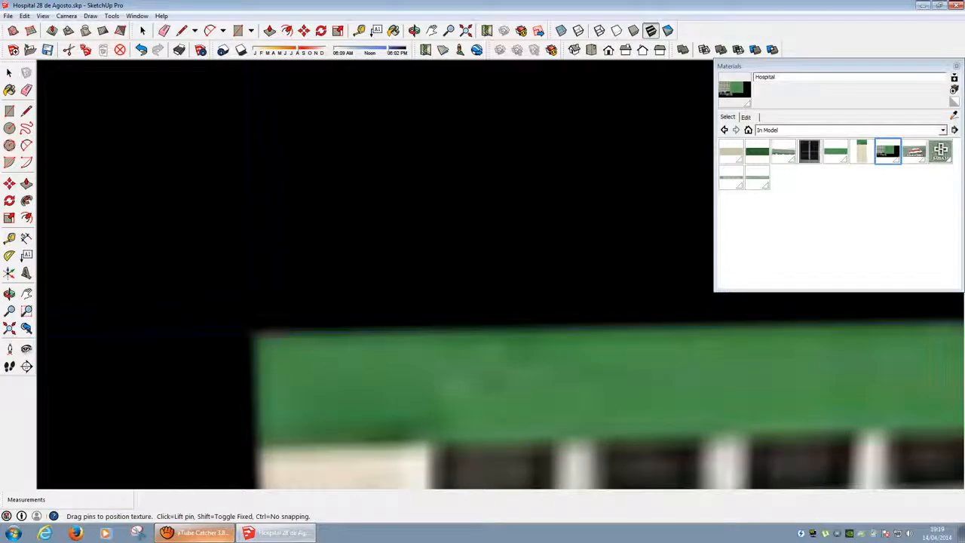
scroll(272, 345, down, 8)
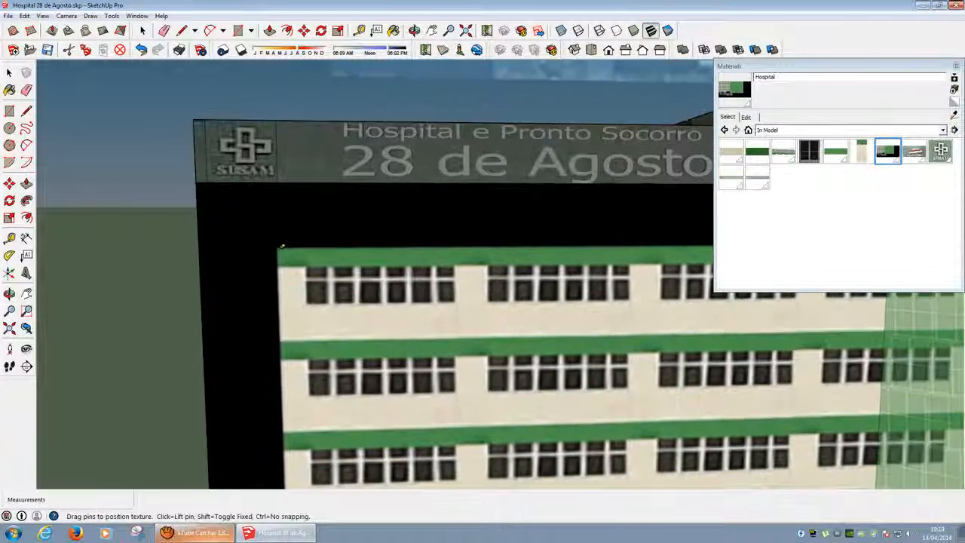
scroll(366, 392, down, 3)
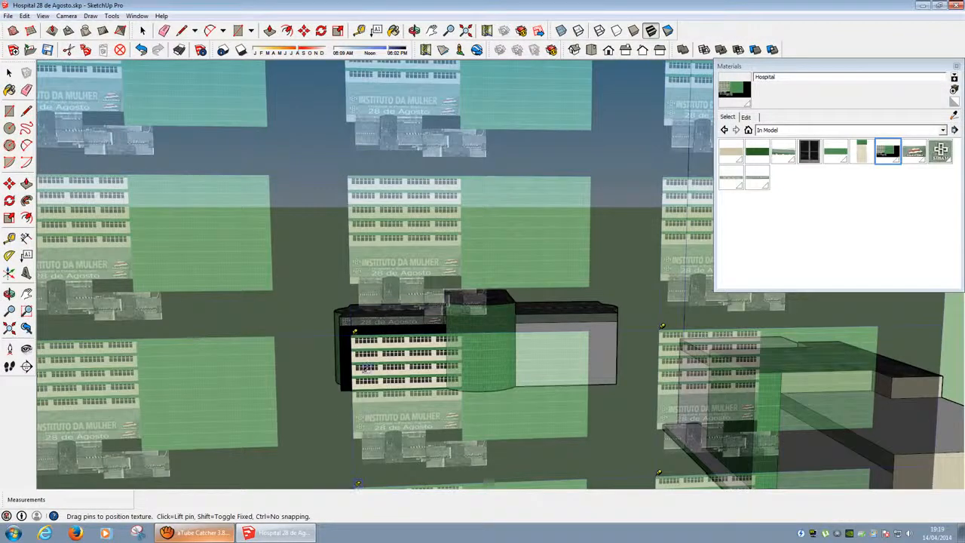
Place the lower-left free pin at the window photo's lower-left corner, where the cream wall ends, and shift the texture up and left
scroll(368, 369, up, 8)
scroll(343, 273, down, 3)
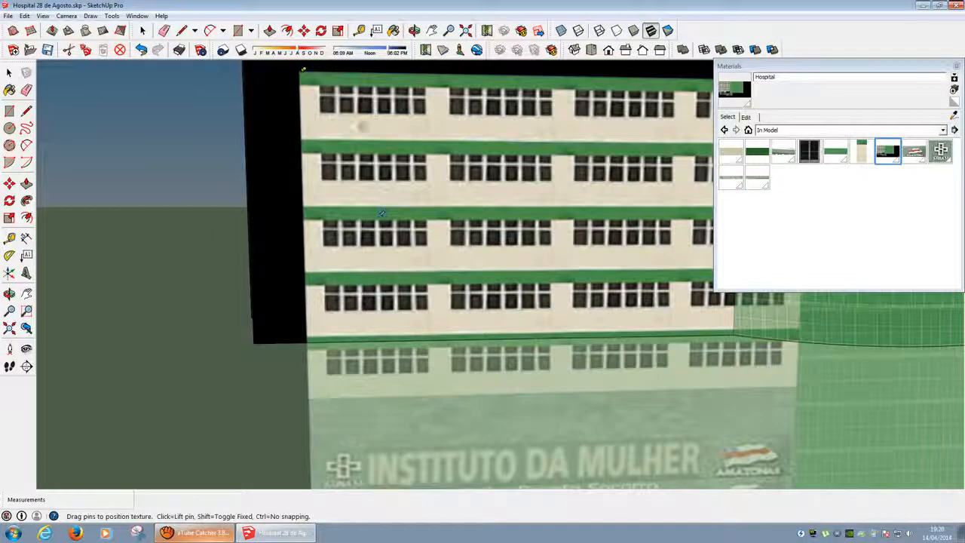
middle_drag(327, 407, 327, 419)
middle_drag(333, 265, 338, 294)
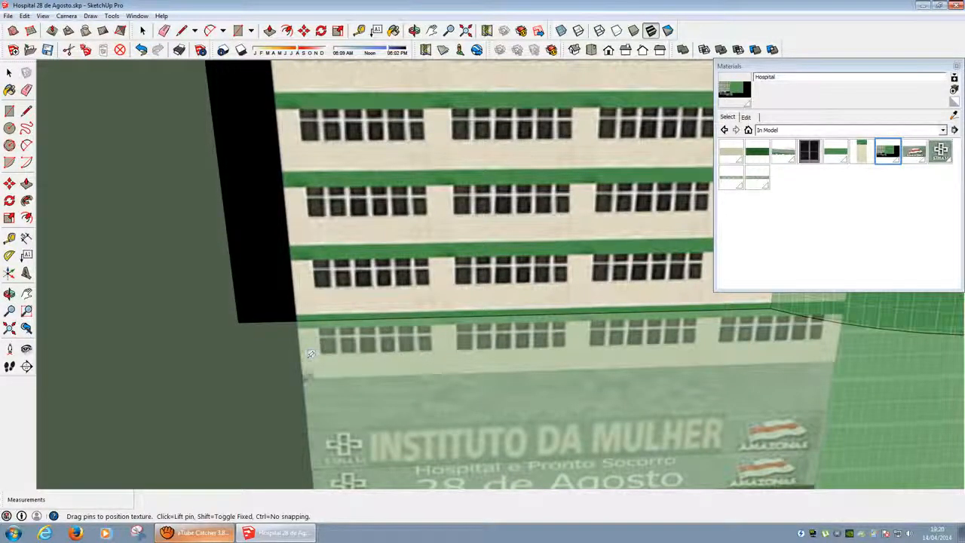
scroll(334, 316, up, 5)
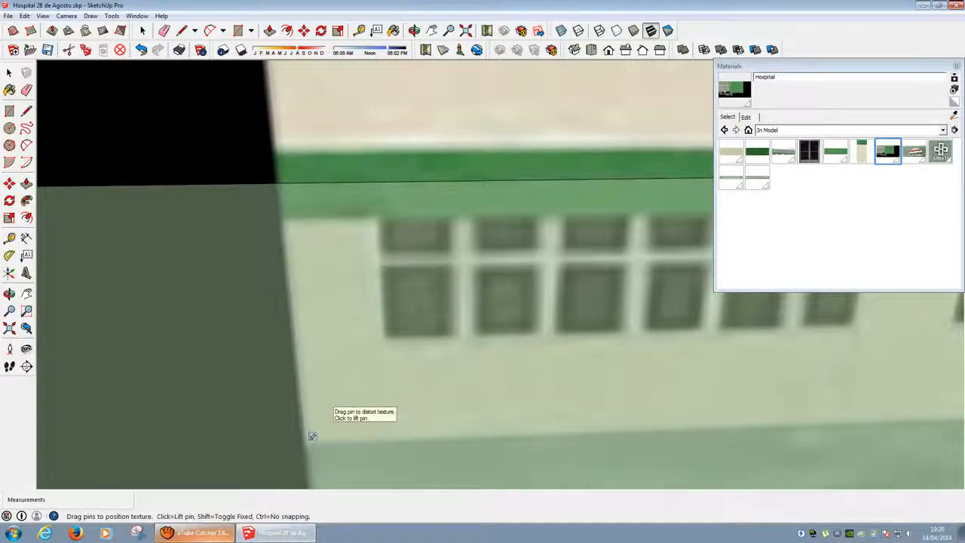
scroll(312, 437, down, 10)
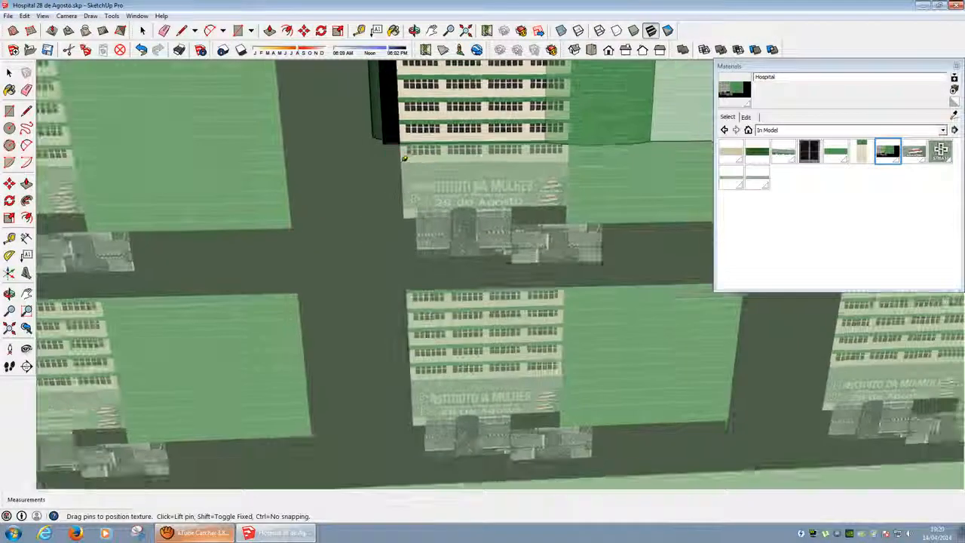
shift+middle_drag(404, 159, 289, 323)
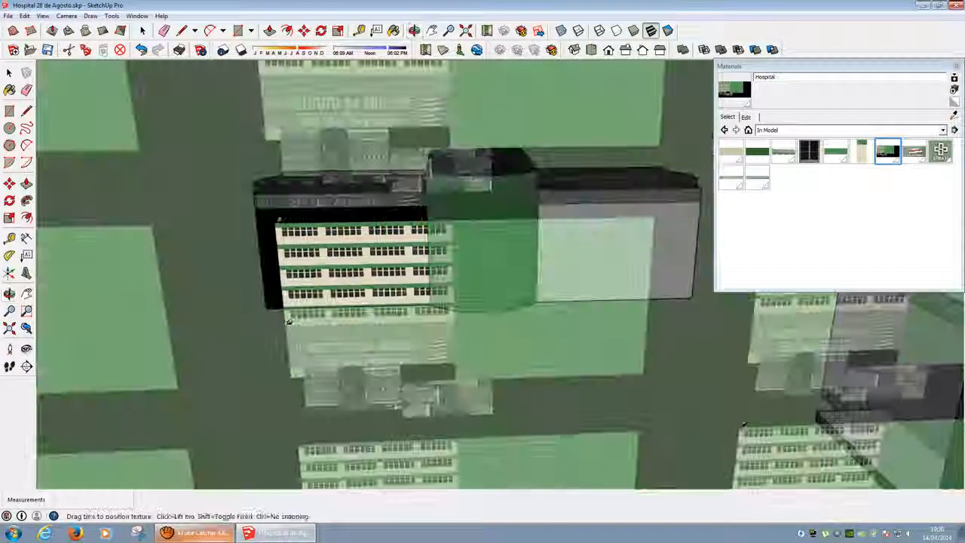
drag(289, 323, 241, 279)
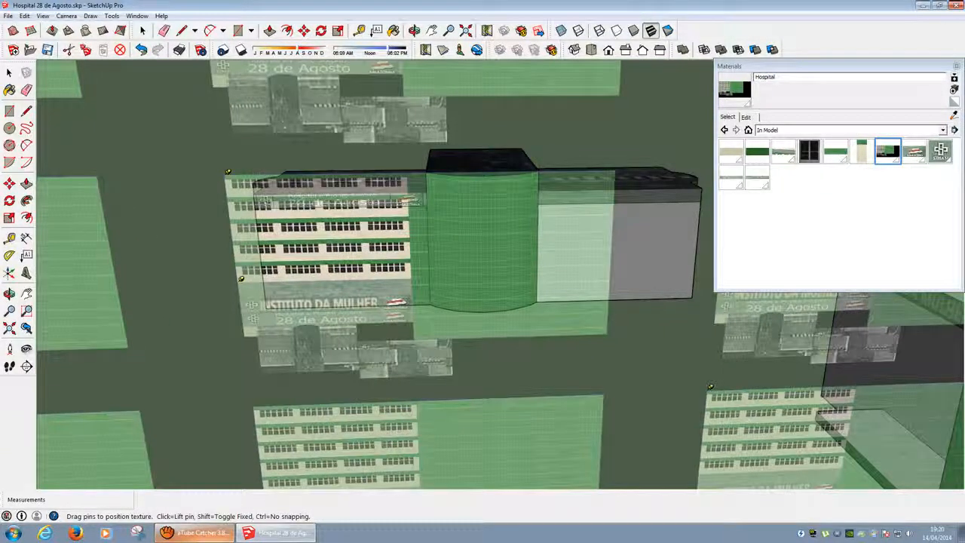
Place the two remaining free pins on the window photo's lower-right and upper-right corners beside the green tiles
scroll(396, 272, up, 8)
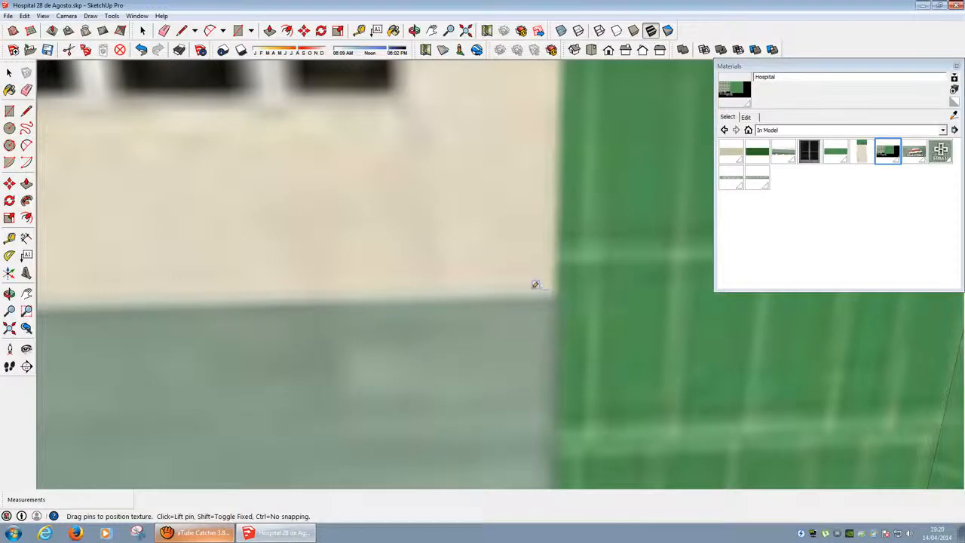
scroll(546, 287, down, 10)
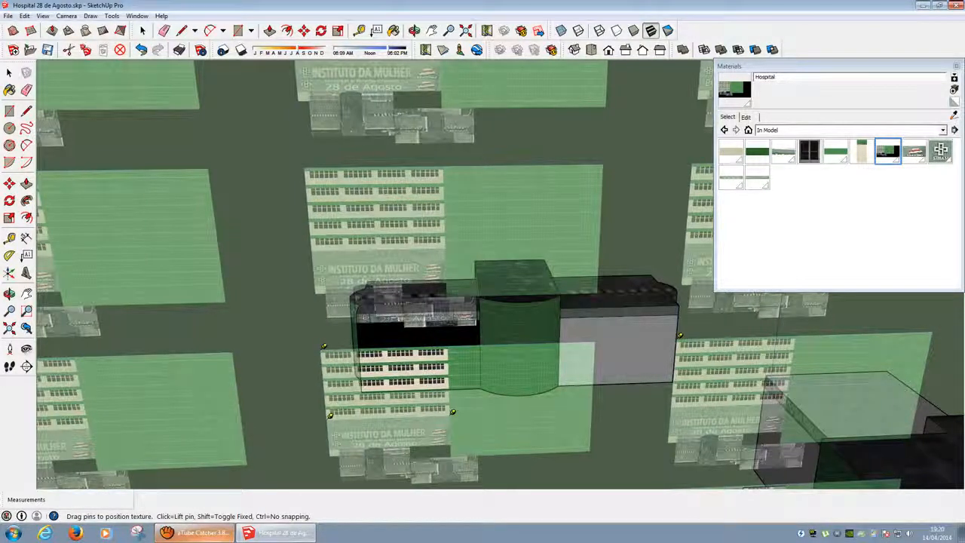
scroll(459, 344, up, 10)
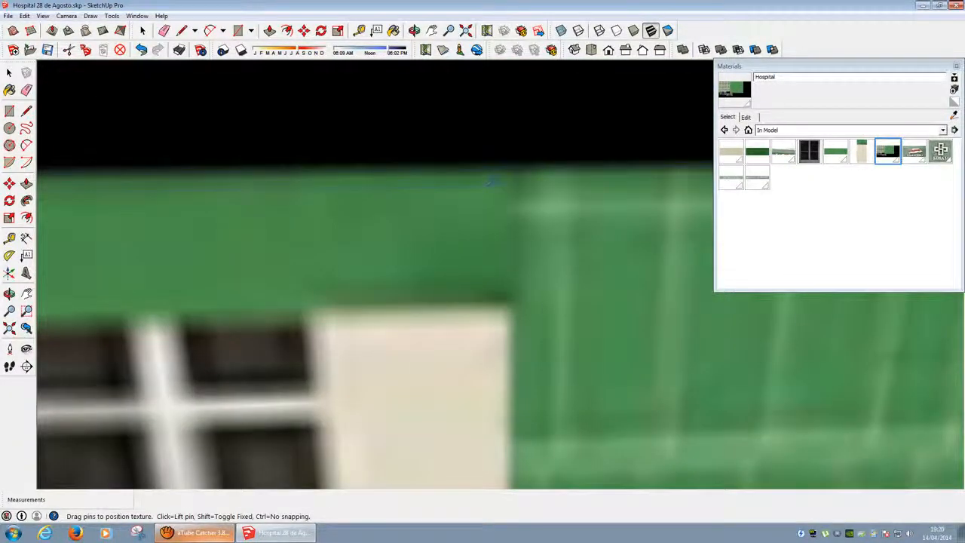
scroll(494, 182, down, 6)
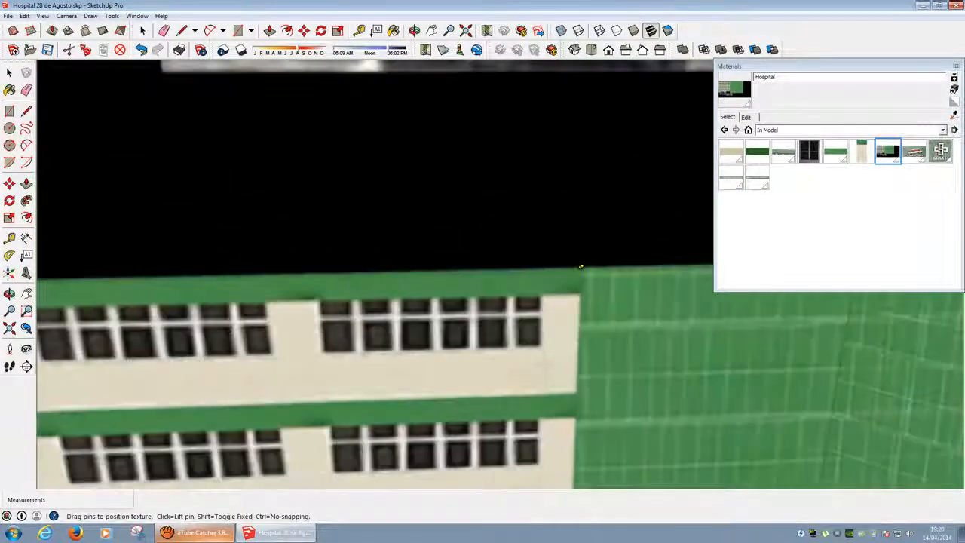
scroll(595, 301, down, 5)
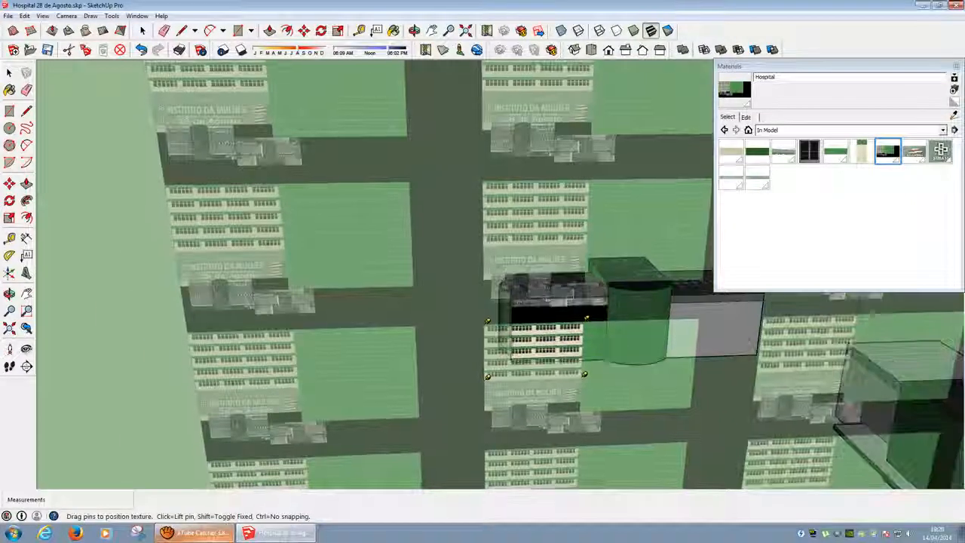
scroll(621, 358, up, 5)
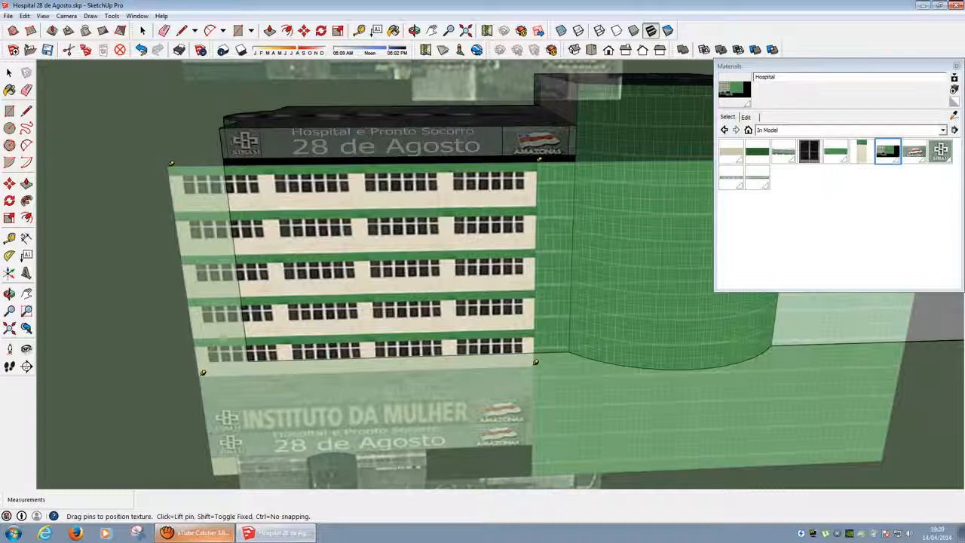
Stretch the window photo by moving its four pins to the wall's corners between sign, cylinder and ground, and apply it
drag(535, 362, 572, 347)
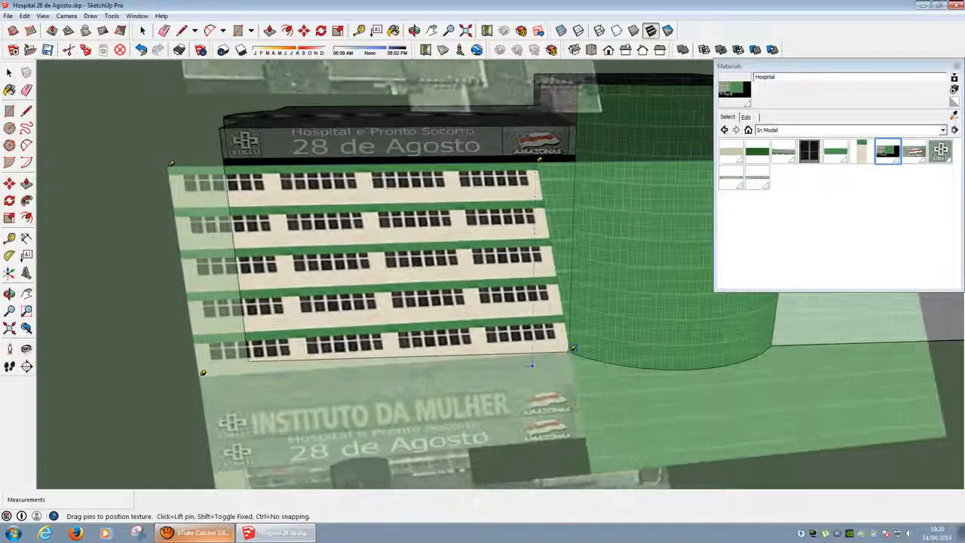
drag(203, 372, 252, 357)
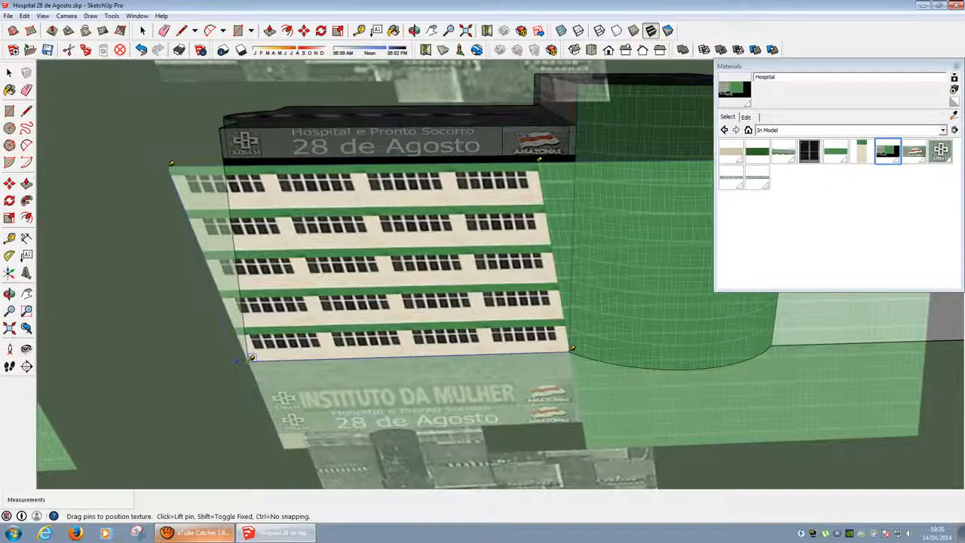
drag(171, 163, 225, 153)
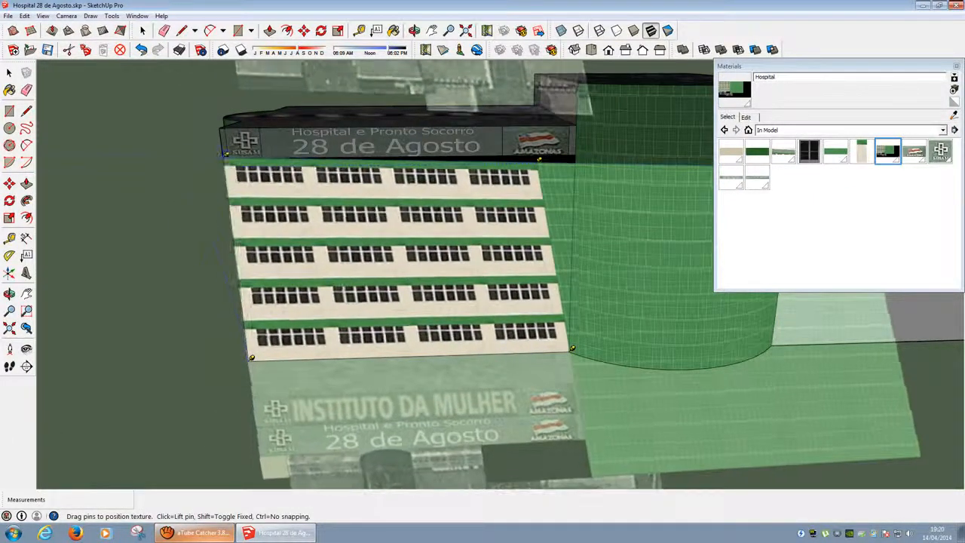
drag(539, 159, 578, 150)
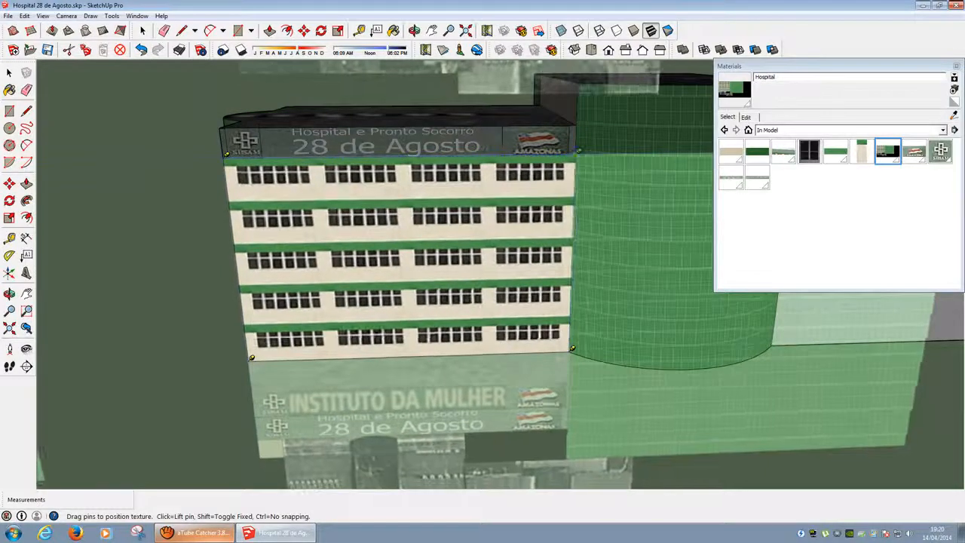
key(Return)
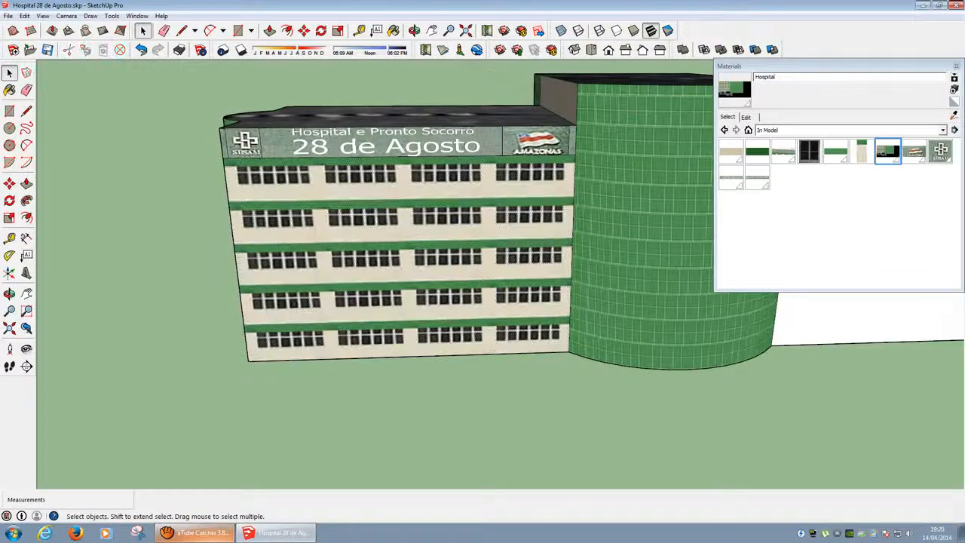
middle_drag(615, 277, 576, 267)
click(9, 72)
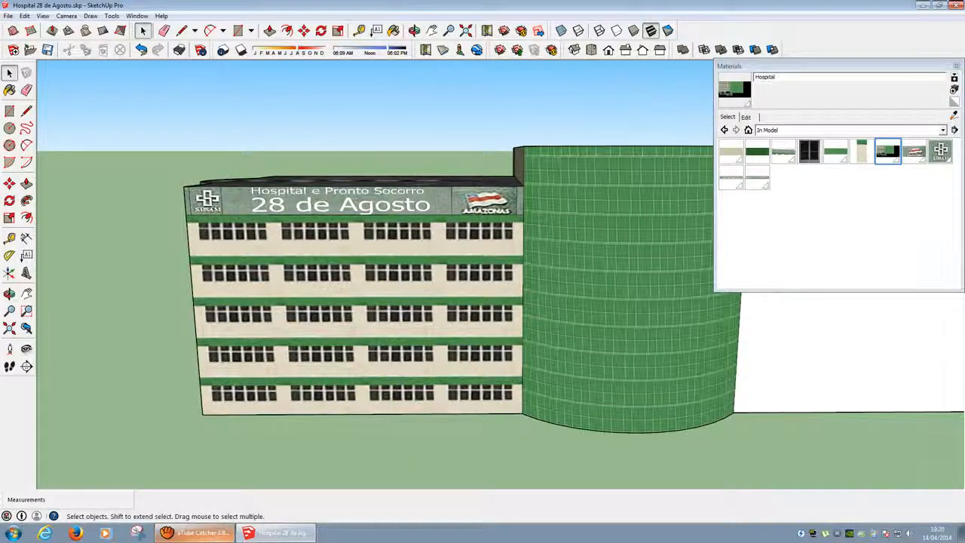
Sample the Hospital material from the finished facade and paint the blank front wall on the other side of the cylinder
click(954, 115)
scroll(377, 242, down, 1)
shift+middle_drag(483, 249, 109, 276)
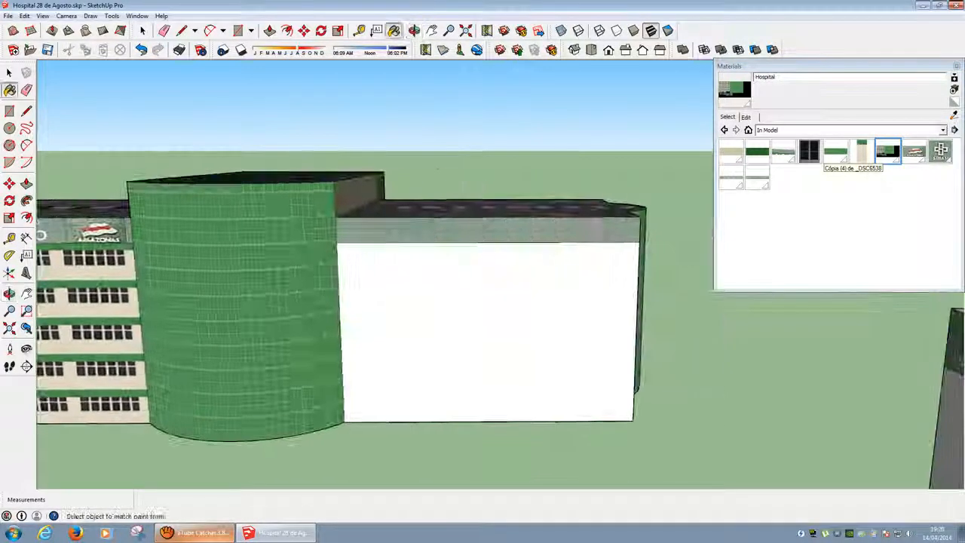
click(447, 333)
scroll(446, 334, up, 1)
key(space)
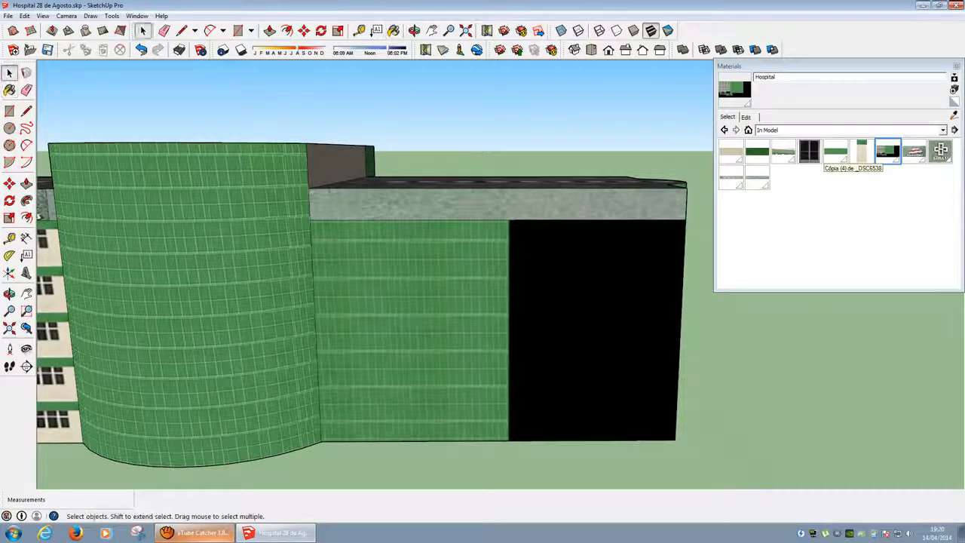
Position the Hospital texture on the front wall beside the cylinder so five window rows fill it down to the ground, and apply it
right_click(408, 310)
click(527, 441)
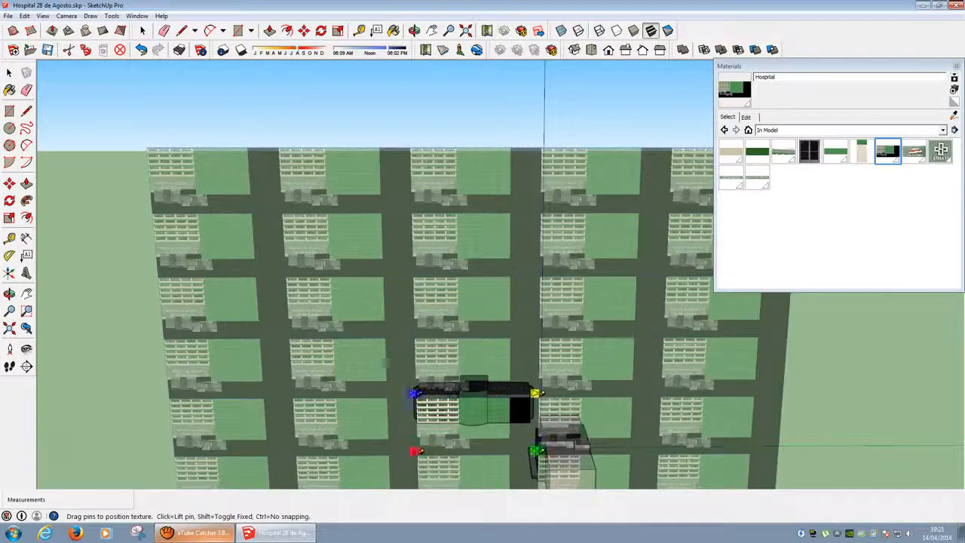
shift+middle_drag(386, 362, 372, 281)
drag(428, 341, 503, 342)
scroll(504, 342, up, 3)
scroll(446, 292, down, 3)
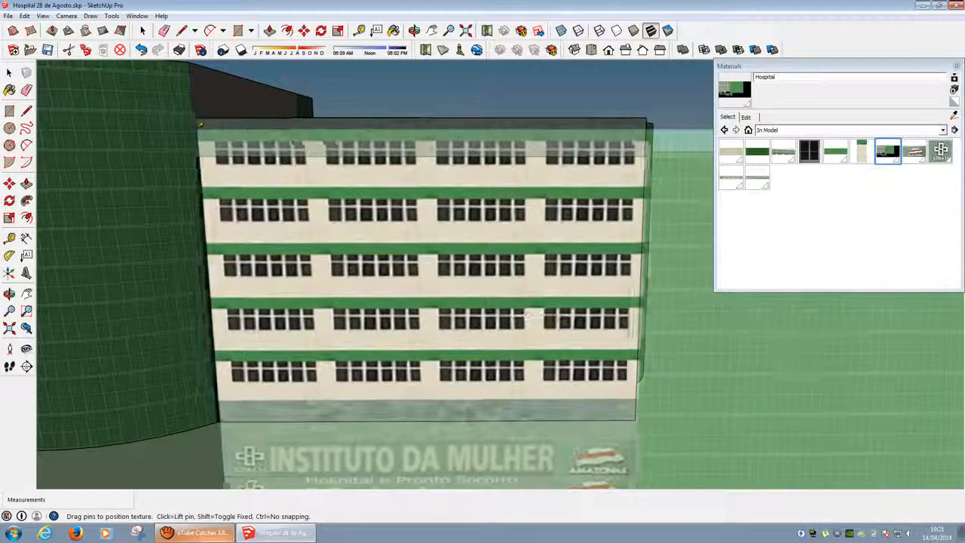
drag(201, 151, 198, 152)
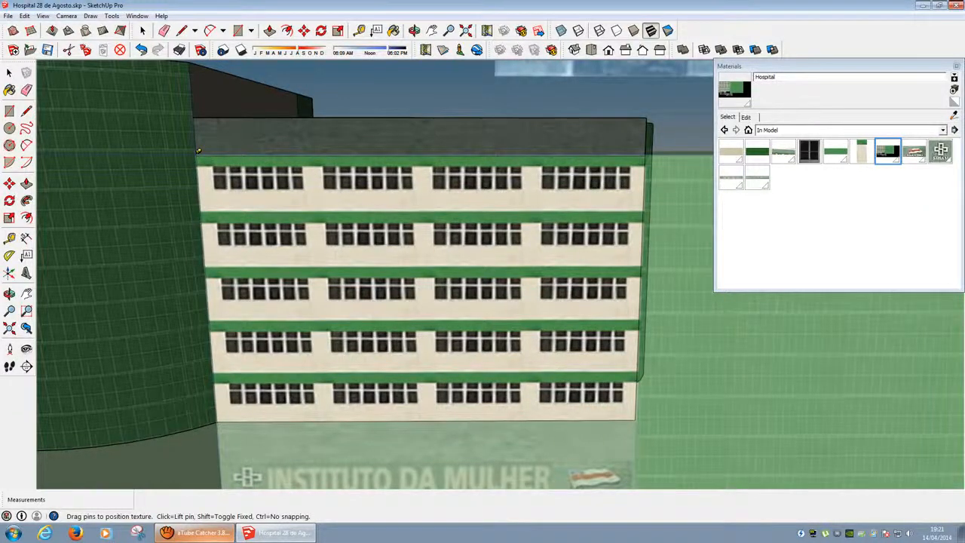
key(Return)
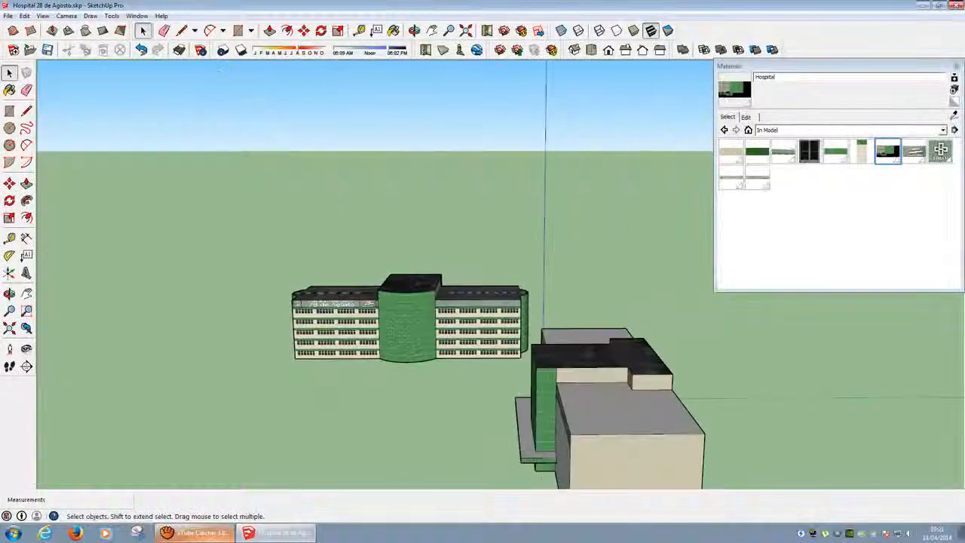
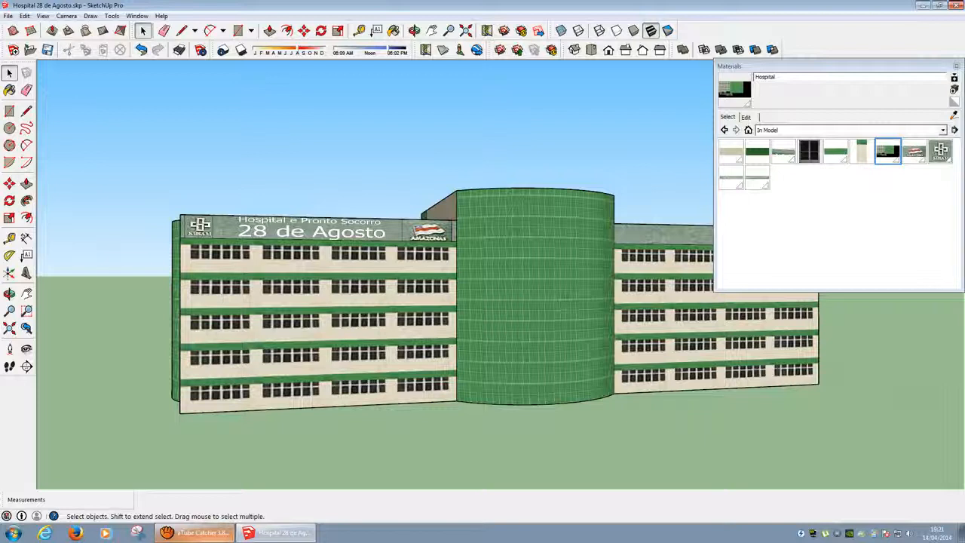
click(205, 533)
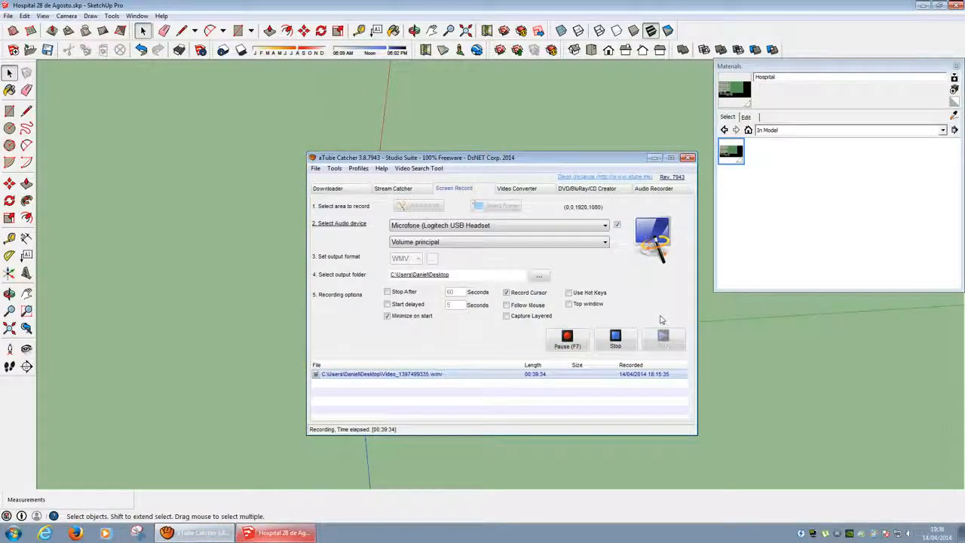
click(205, 533)
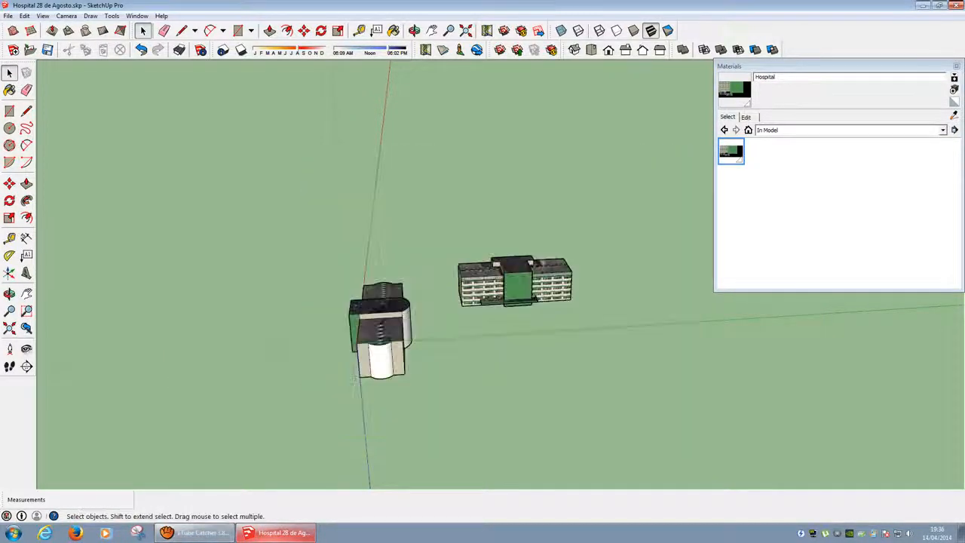
scroll(407, 344, up, 4)
mouse_move(521, 183)
middle_down()
mouse_move(400, 198)
mouse_move(302, 188)
mouse_move(400, 198)
mouse_move(437, 218)
mouse_move(376, 198)
middle_up()
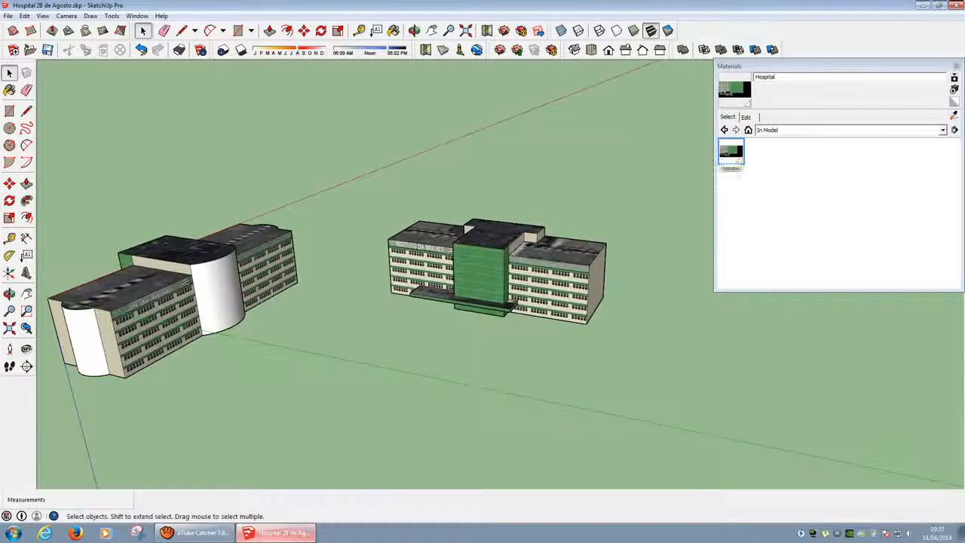
middle_drag(452, 249, 430, 246)
click(9, 72)
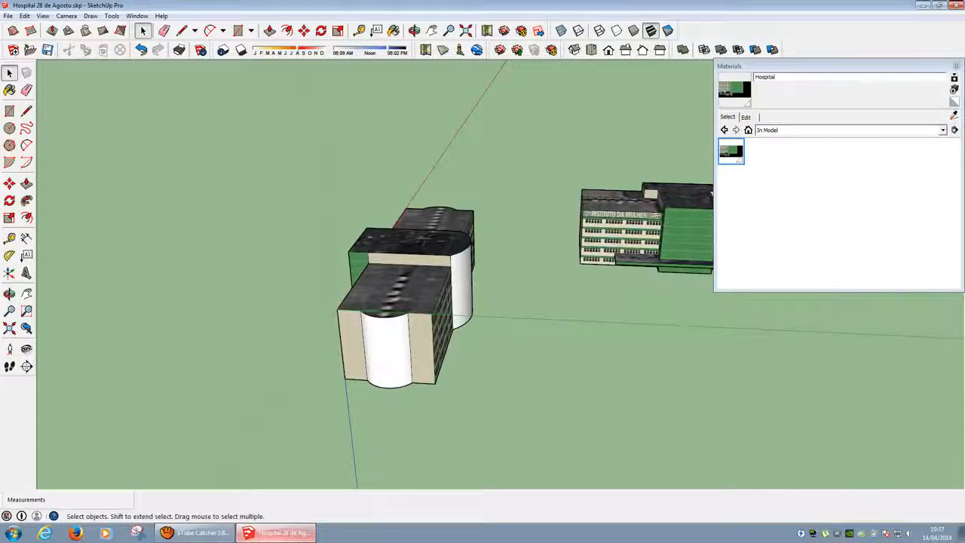
Relocate the drawing axes to the near wing's roof corner above the windowed wall, aligning the red axis with the long roof edge
click(9, 273)
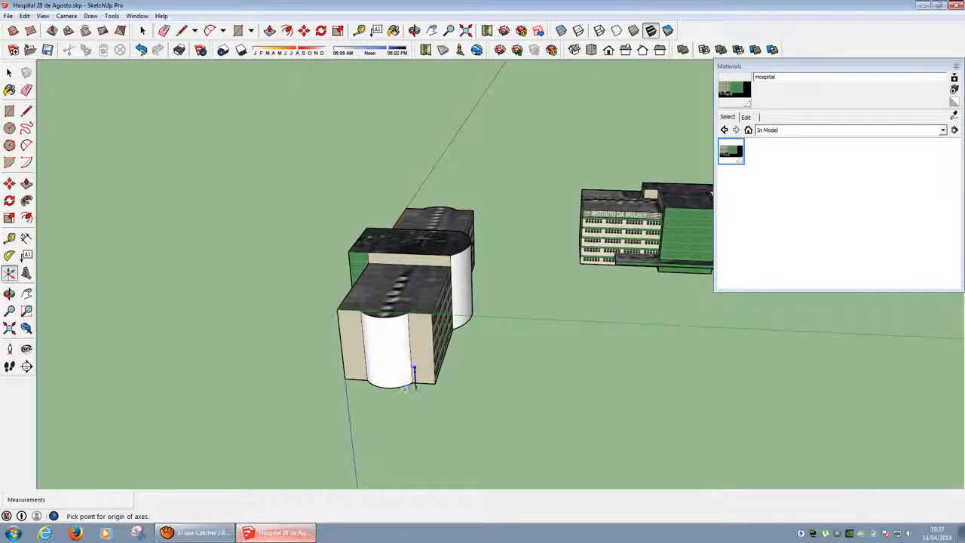
scroll(411, 386, down, 1)
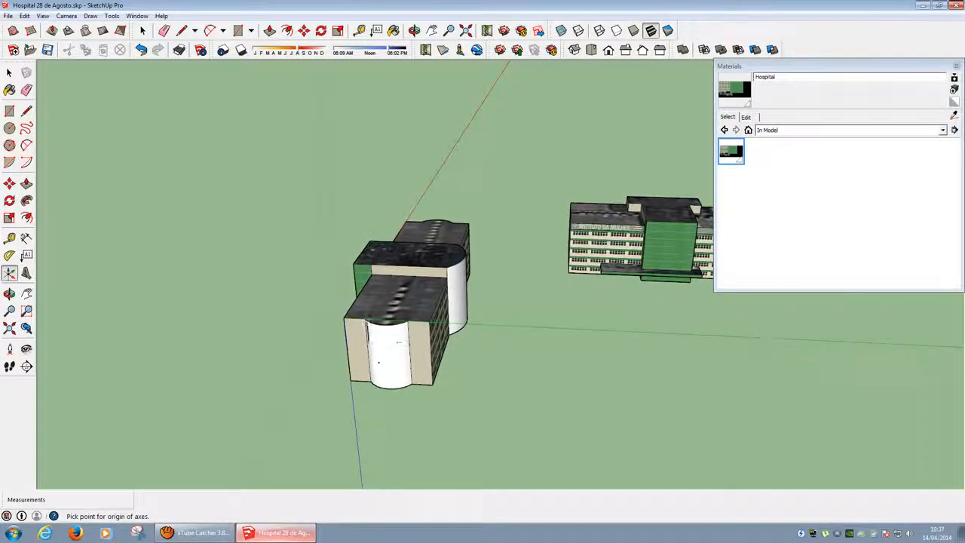
scroll(405, 323, up, 3)
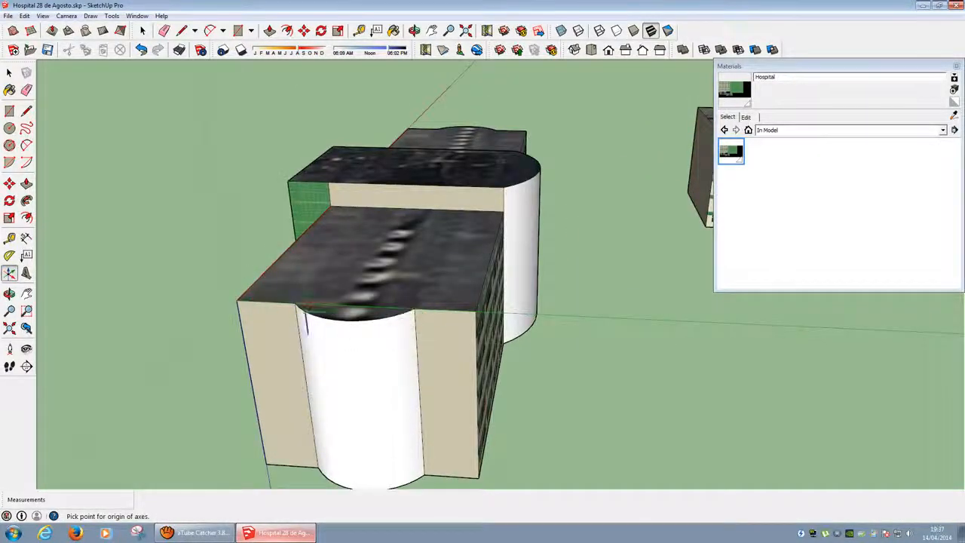
scroll(411, 362, down, 3)
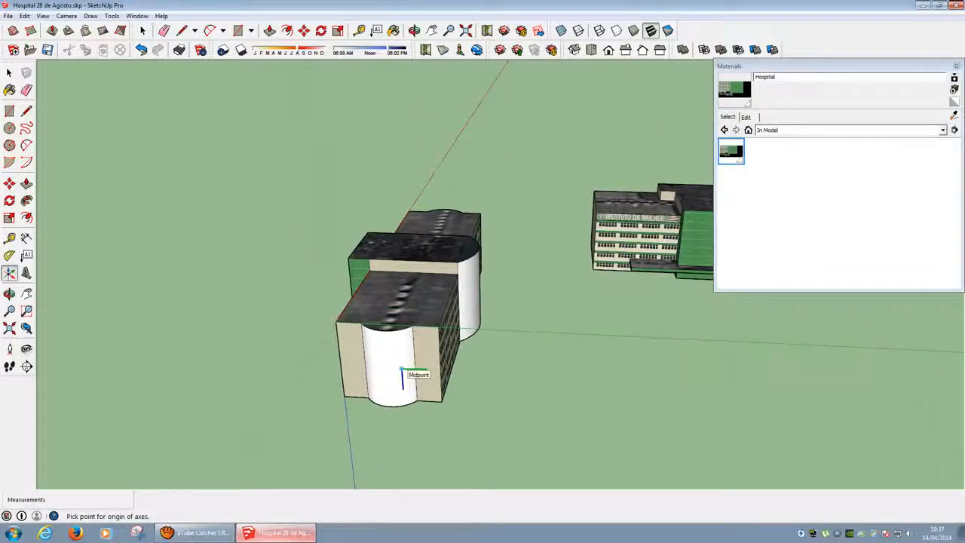
scroll(430, 332, up, 3)
middle_drag(431, 321, 447, 394)
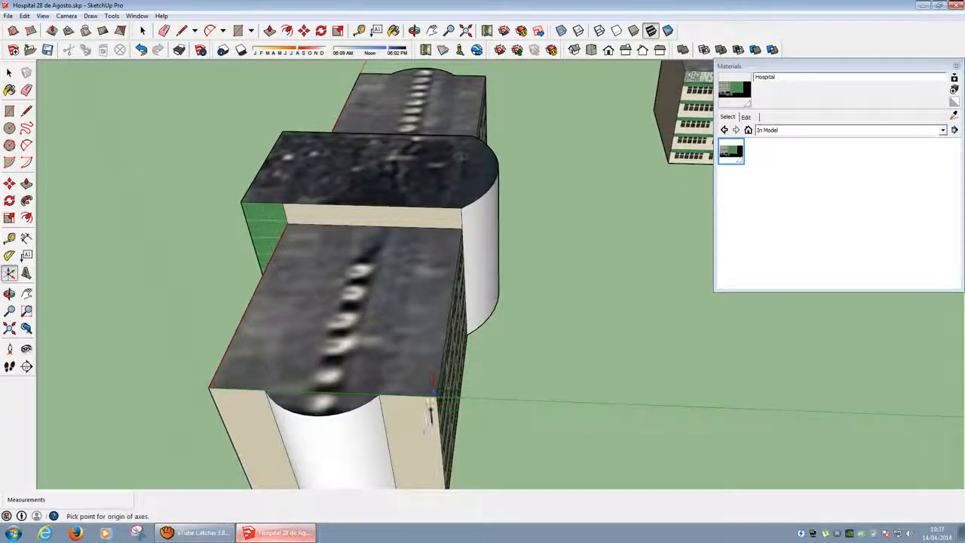
scroll(437, 388, up, 1)
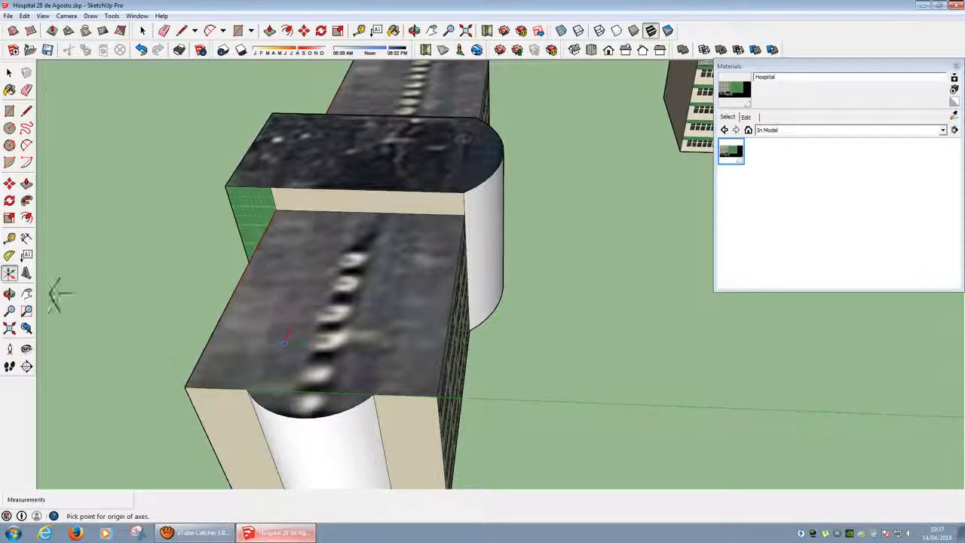
scroll(426, 452, up, 5)
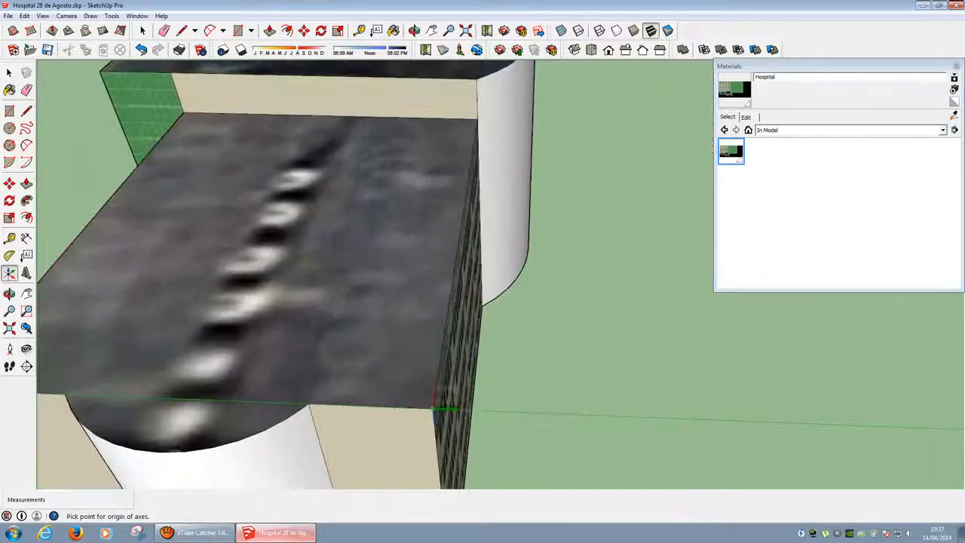
click(437, 410)
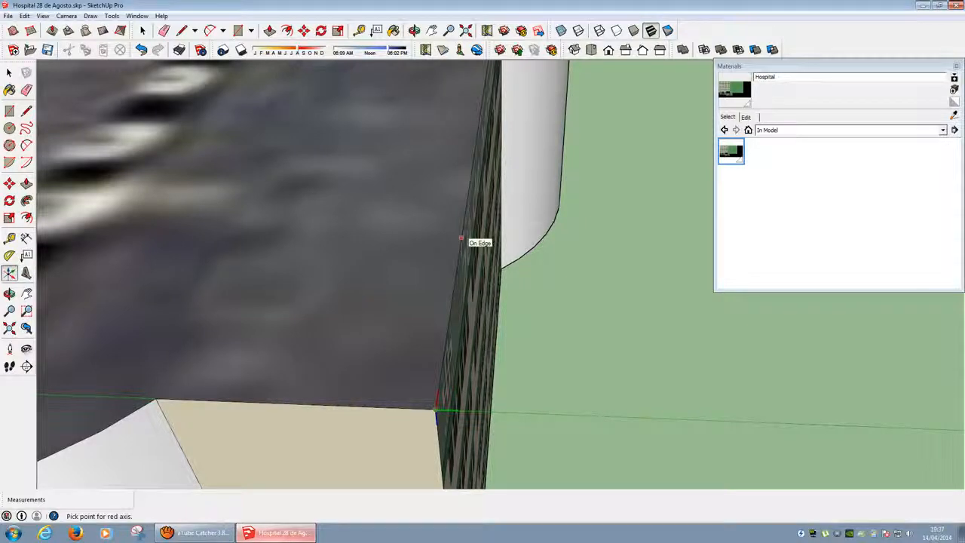
click(460, 238)
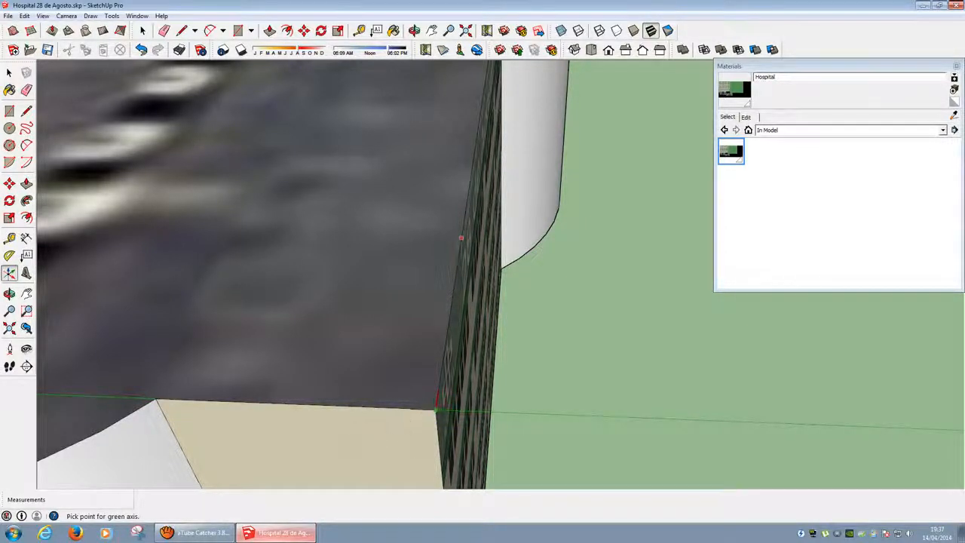
key(space)
Draw a line about 2750 cm long along the red axis, outward from the end cylinder's base corner nearest the windowed wall
scroll(435, 408, down, 10)
middle_drag(436, 408, 490, 392)
key(l)
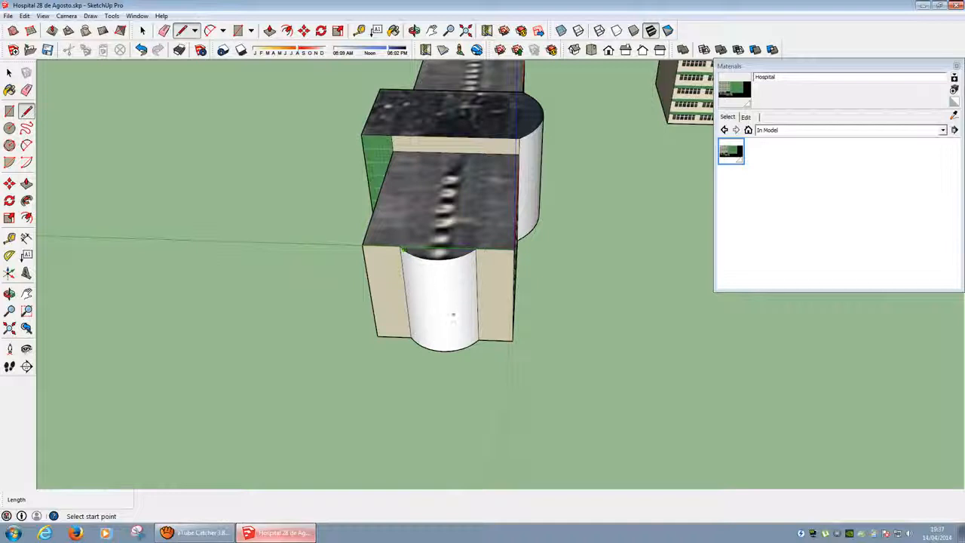
middle_drag(453, 316, 442, 254)
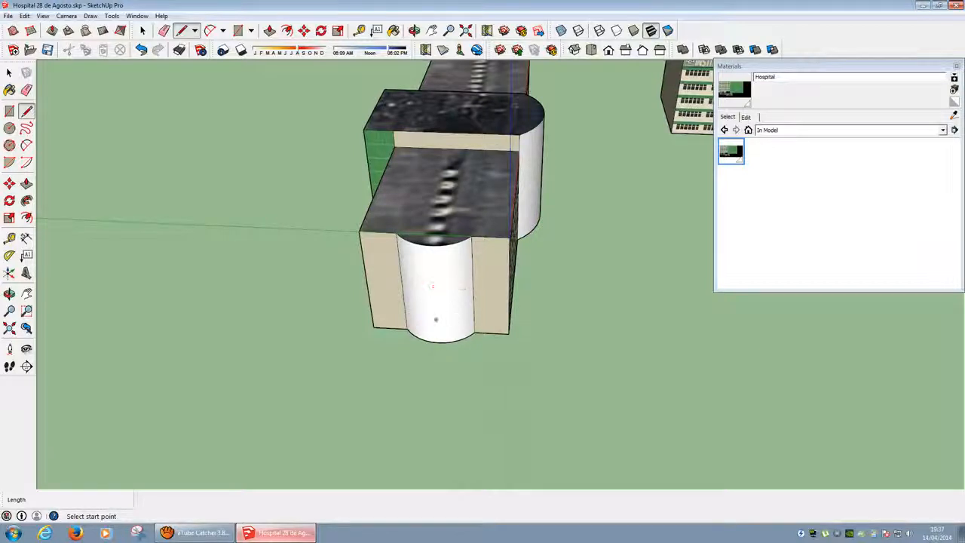
middle_drag(440, 282, 410, 247)
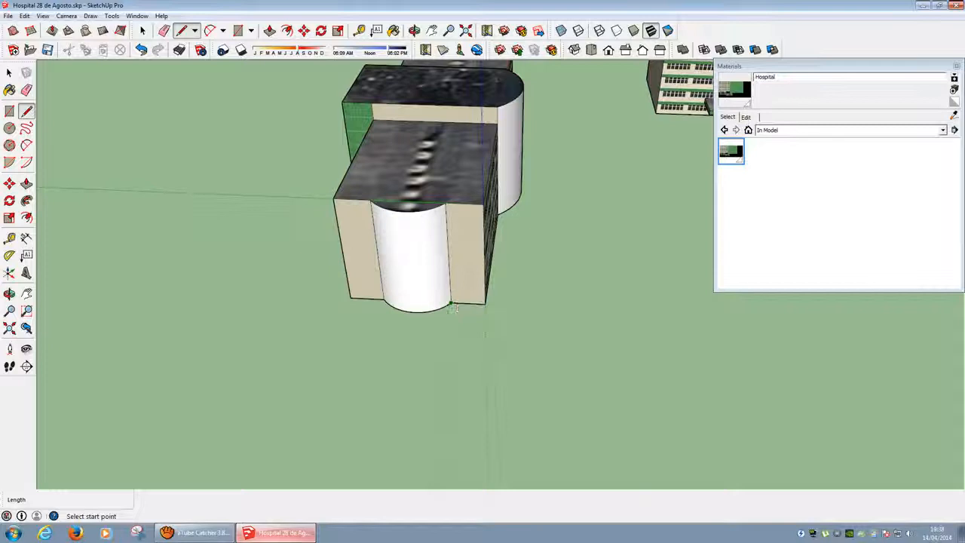
scroll(453, 307, up, 5)
scroll(445, 280, down, 8)
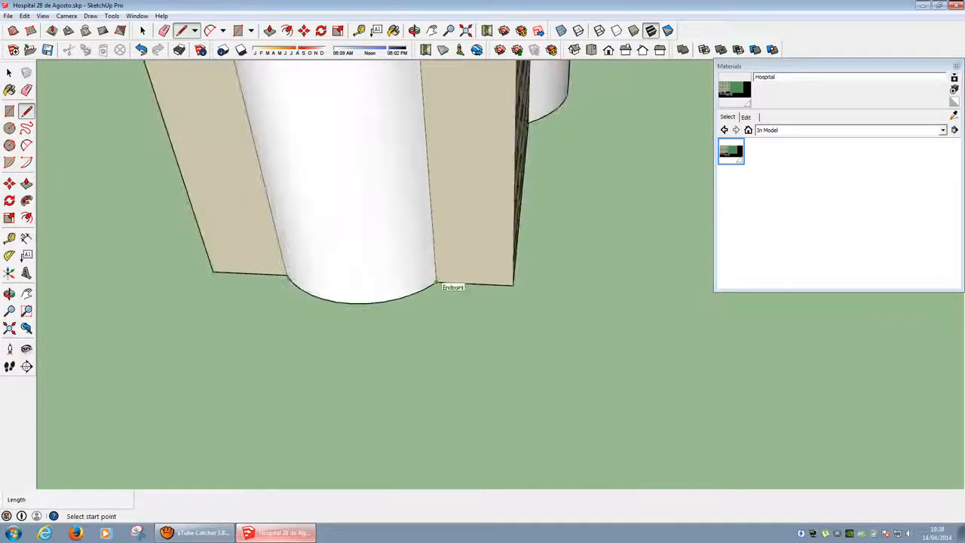
click(26, 110)
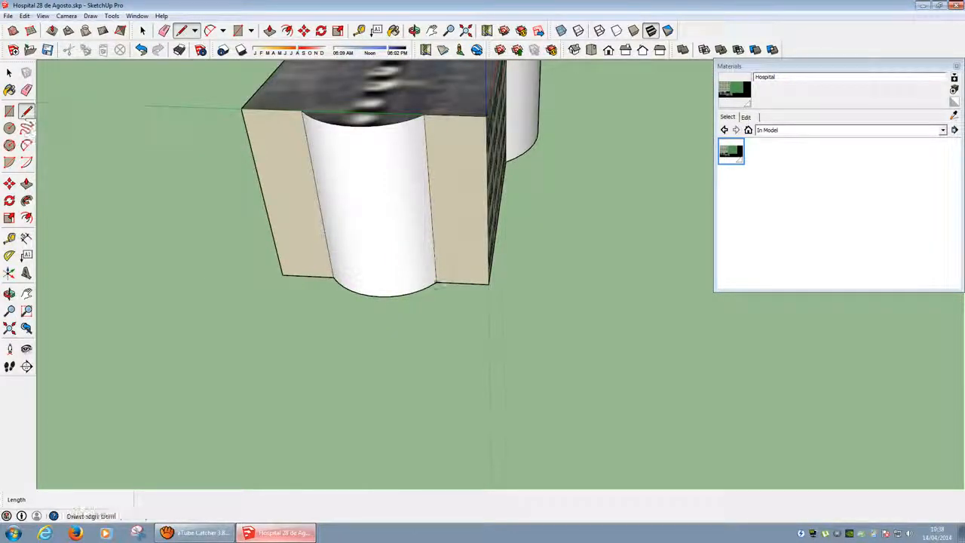
click(436, 283)
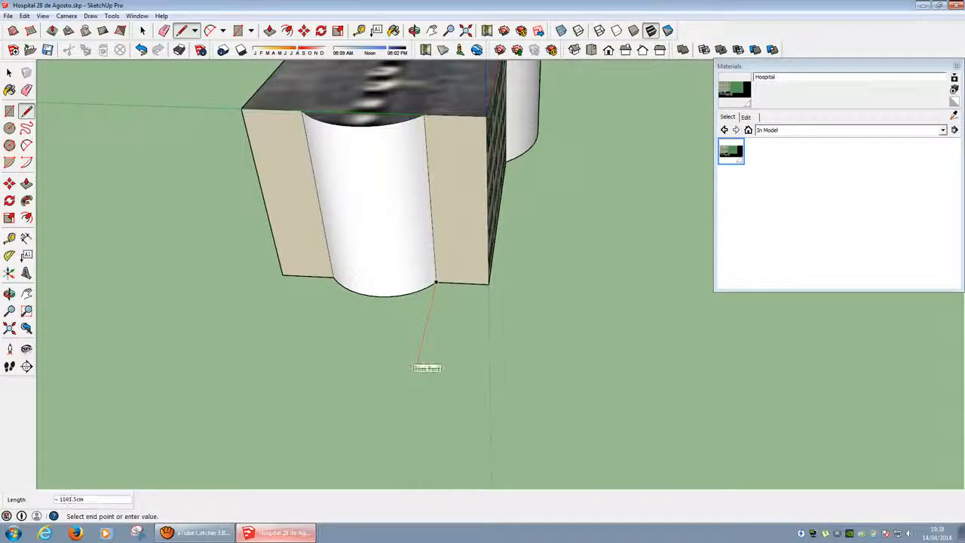
scroll(416, 360, down, 3)
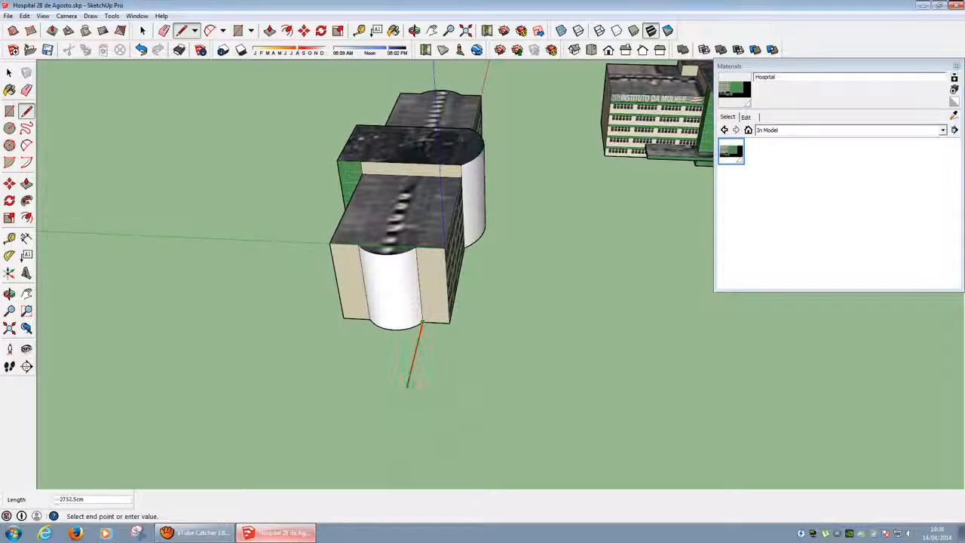
Continue the line 992 cm along the green axis, level with the cylinder's opposite base corner
middle_drag(407, 388, 462, 377)
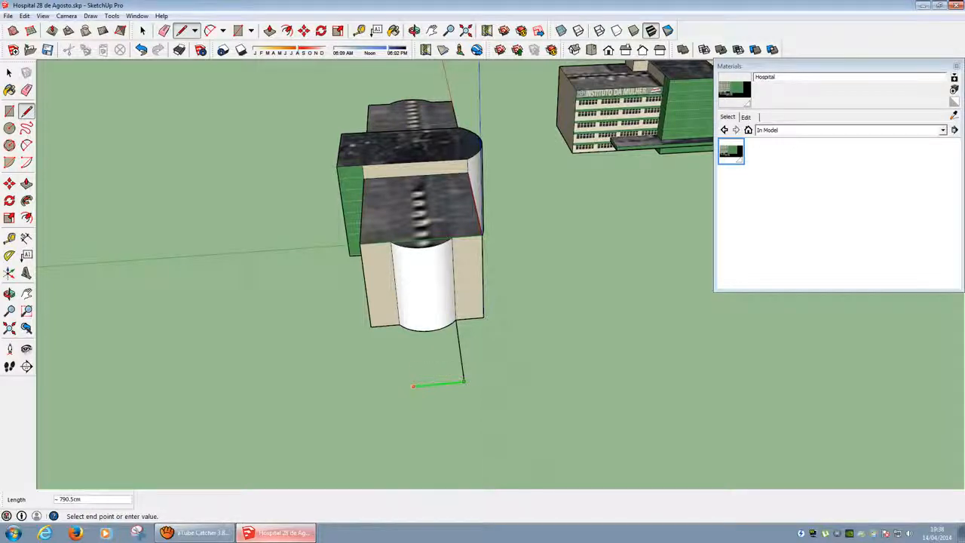
middle_drag(530, 376, 573, 371)
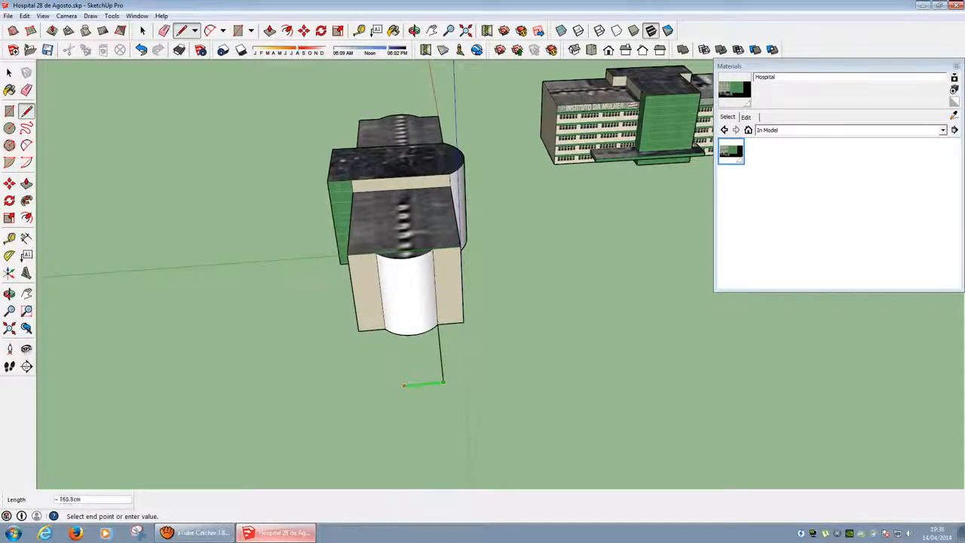
scroll(386, 331, up, 8)
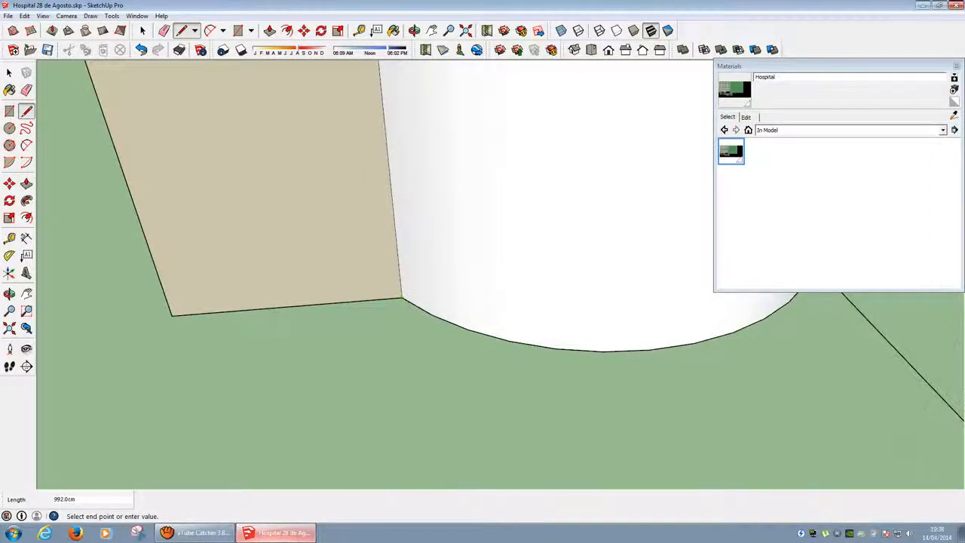
scroll(409, 300, down, 10)
Raise a vertical line 1700 cm from that corner, matching the height of the wing's roof
middle_drag(404, 369, 535, 303)
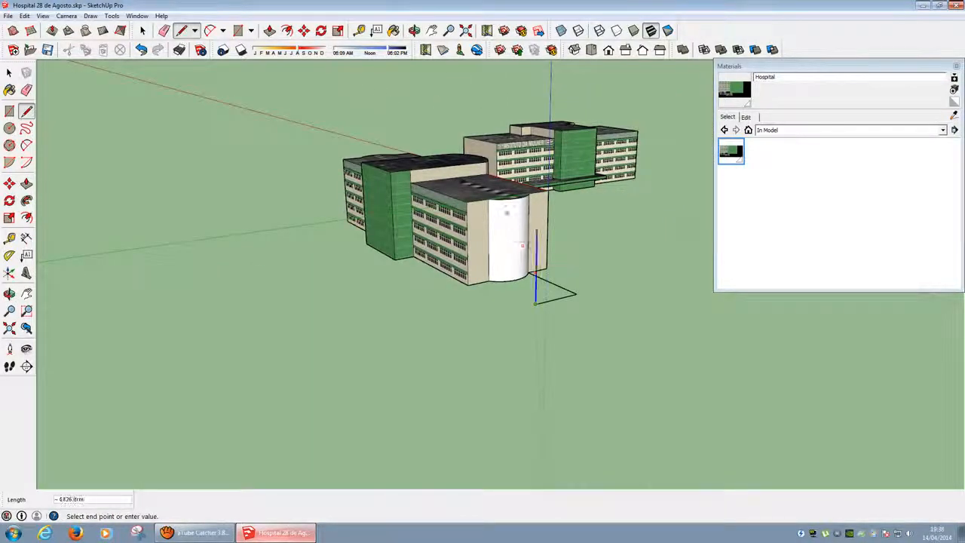
scroll(507, 213, up, 6)
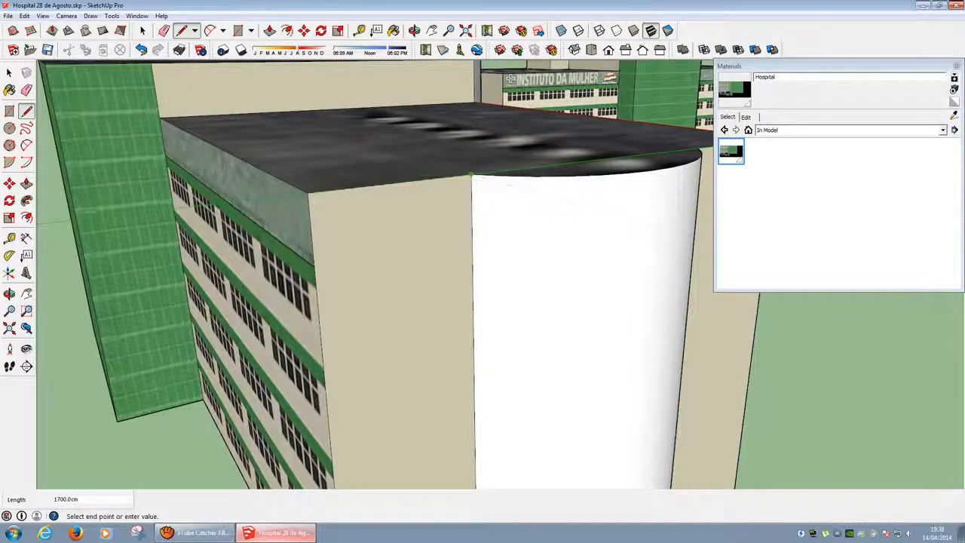
scroll(551, 238, down, 5)
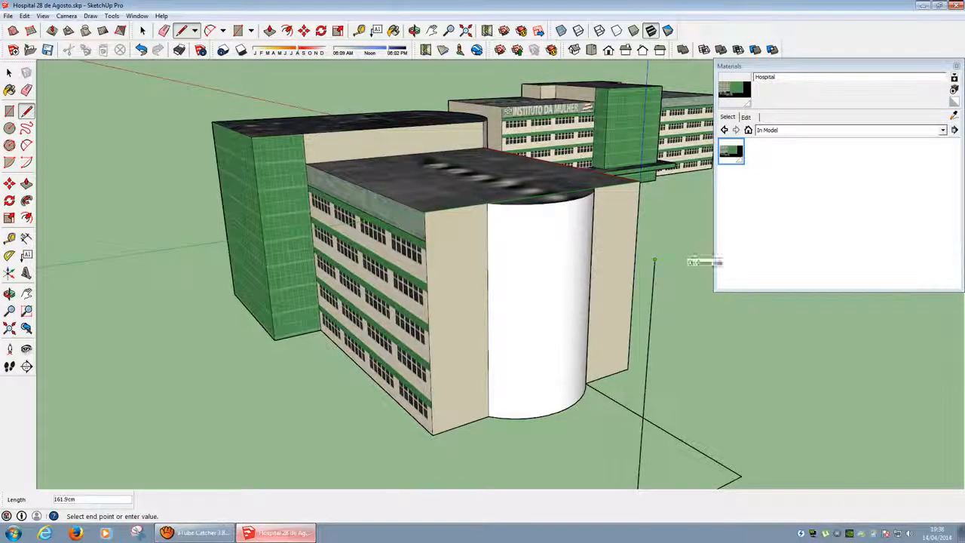
Close the upright rectangle with a top edge as wide as the cylinder and a vertical edge down to the first corner
middle_drag(654, 261, 327, 286)
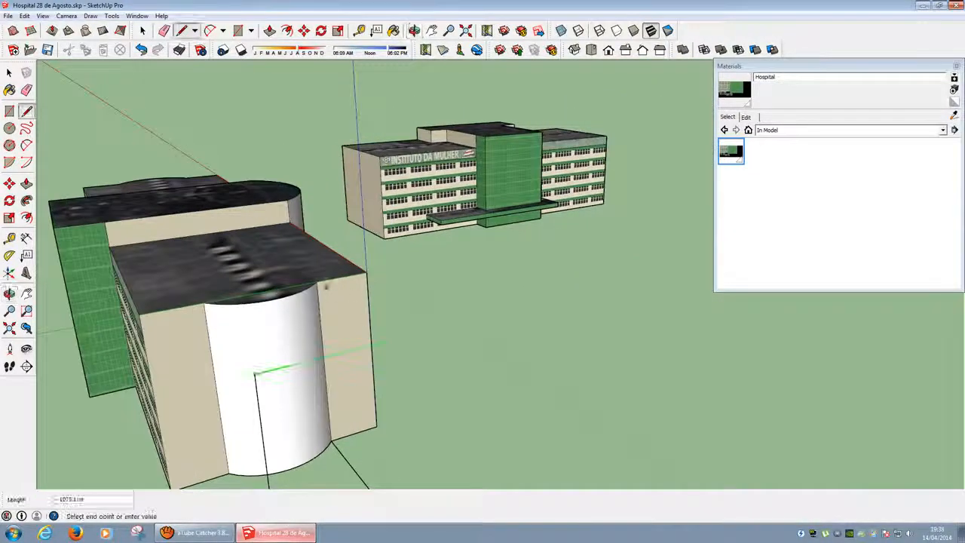
shift+click(326, 283)
middle_drag(390, 396, 256, 268)
click(325, 155)
key(space)
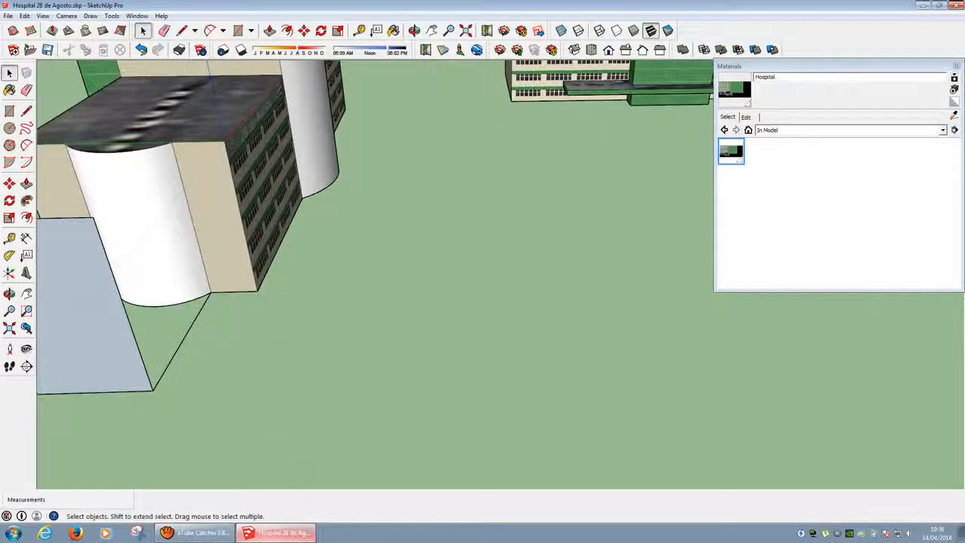
Delete the line connecting the cylinder's base to the upright rectangle
click(194, 322)
scroll(194, 322, up, 1)
key(Delete)
scroll(194, 324, down, 3)
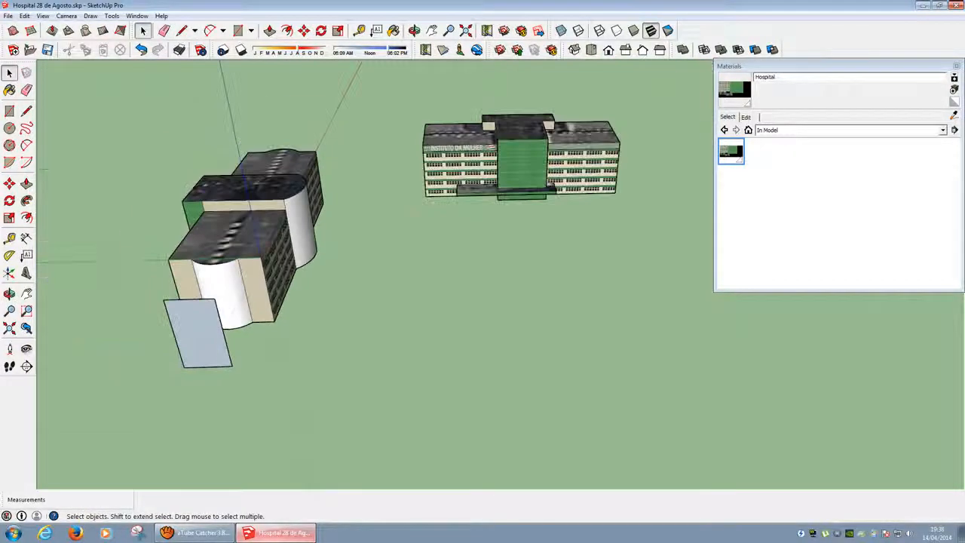
Reverse the face of the upright rectangle in front of the end cylinder and paint it with the Hospital material
click(192, 331)
right_click(209, 337)
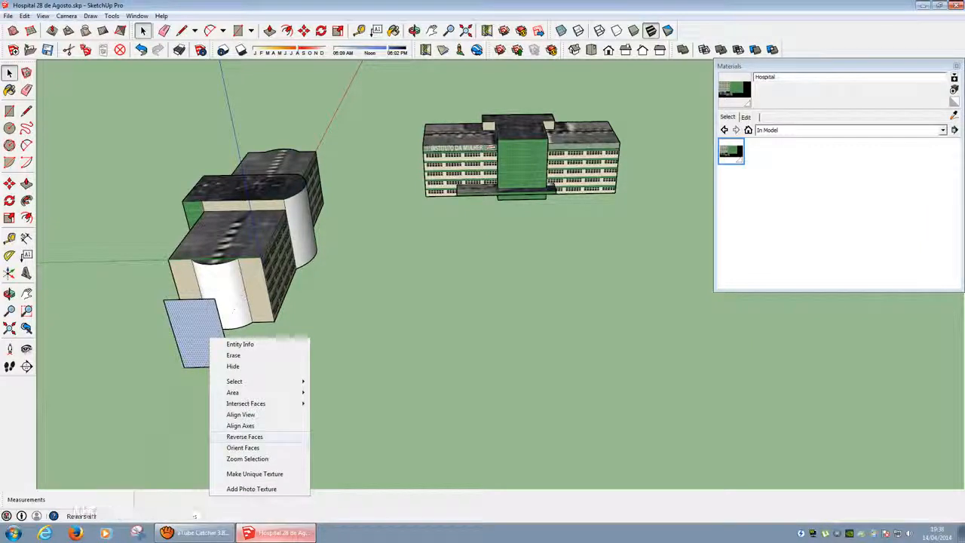
click(244, 437)
scroll(265, 342, up, 1)
middle_drag(265, 341, 256, 320)
key(b)
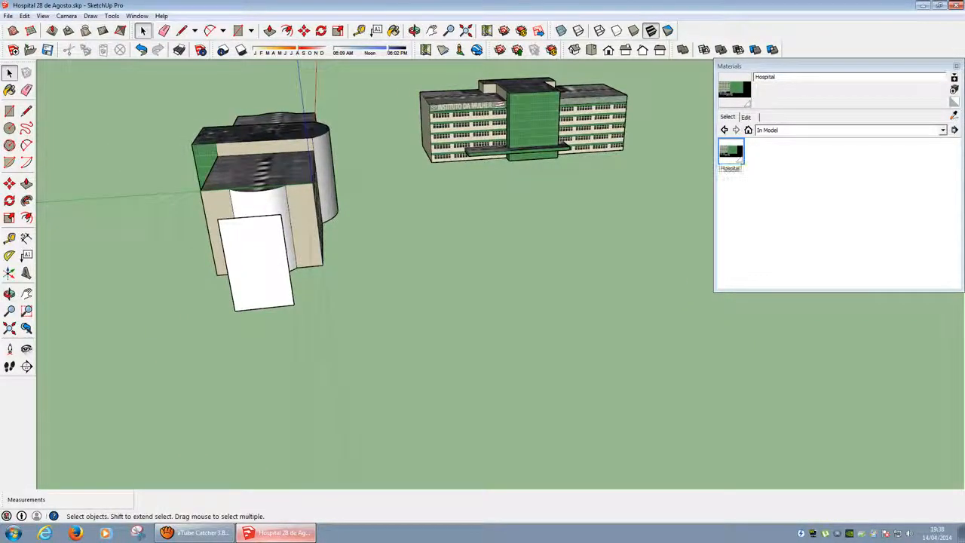
click(271, 234)
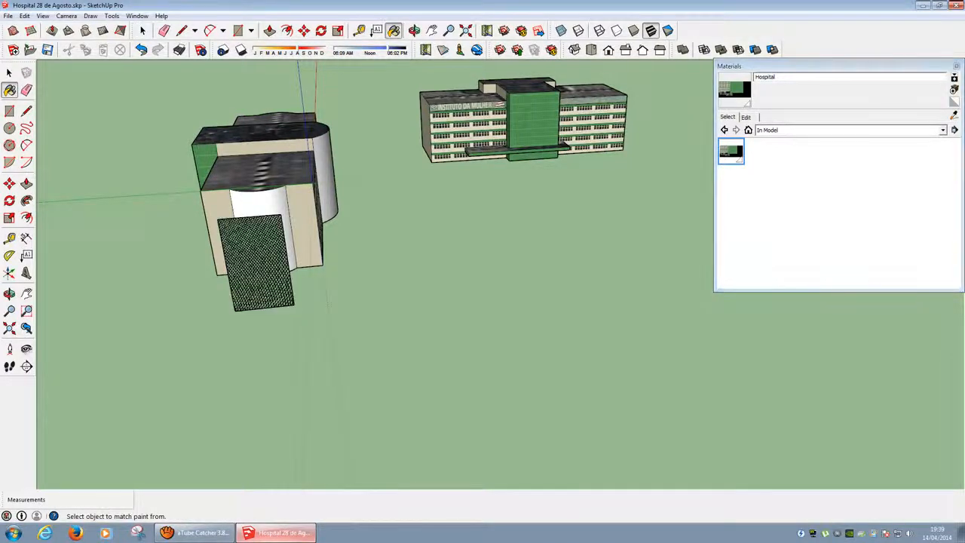
Position the rectangle's Hospital texture, enlarging the tiny tiles until a single tile is wider than the face
key(space)
right_click(252, 276)
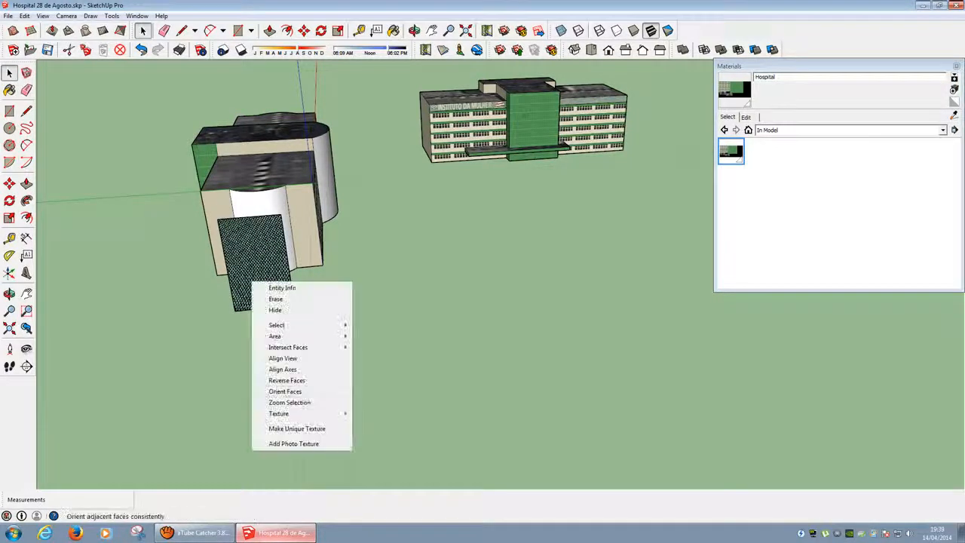
click(373, 415)
scroll(263, 286, up, 8)
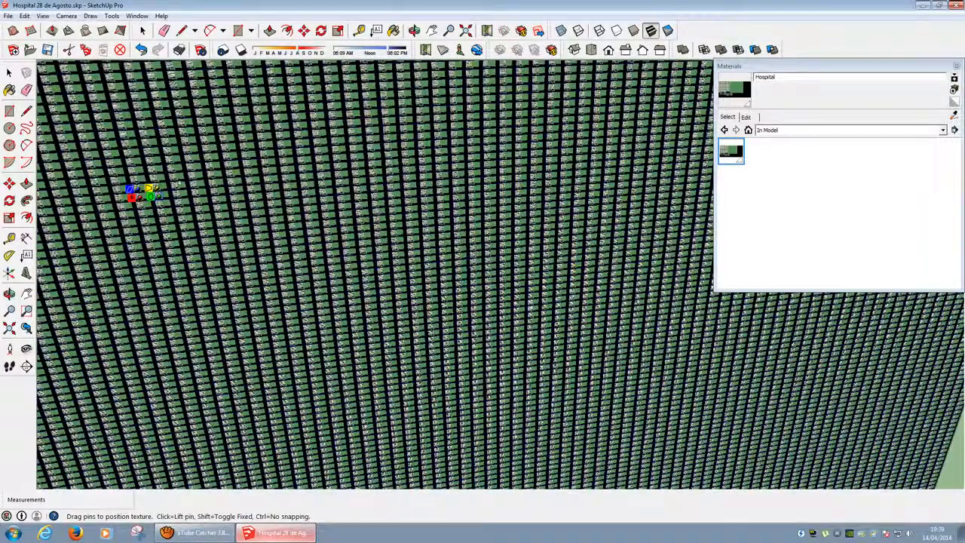
drag(151, 196, 495, 172)
scroll(495, 173, down, 10)
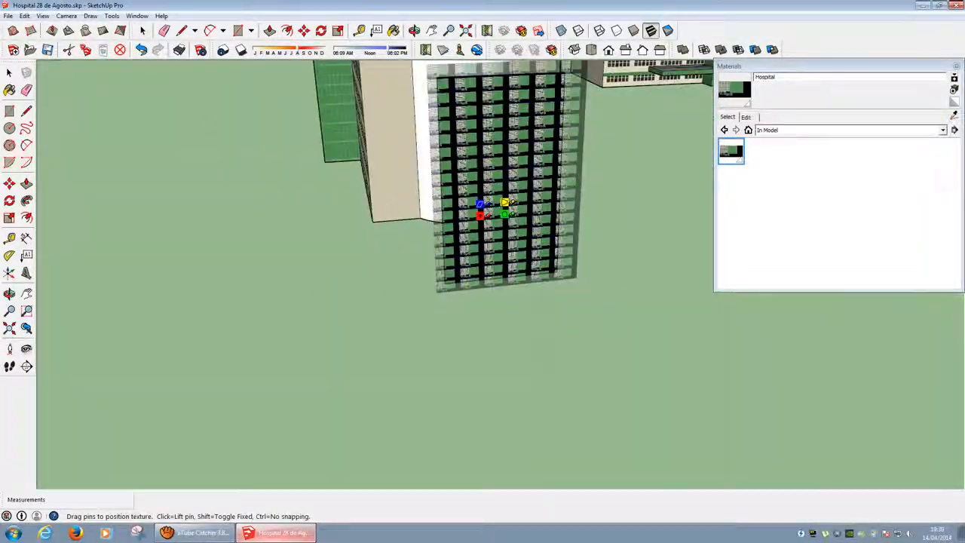
drag(491, 209, 682, 267)
scroll(362, 301, down, 10)
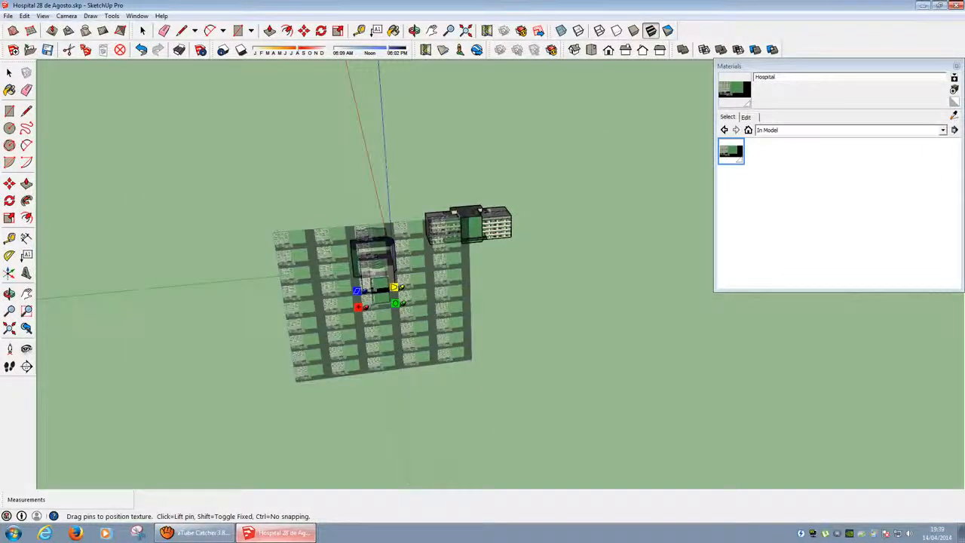
Scale and shift the texture further until only the image's green facade area covers the rectangle, and accept the placement
drag(395, 303, 469, 298)
drag(414, 285, 381, 300)
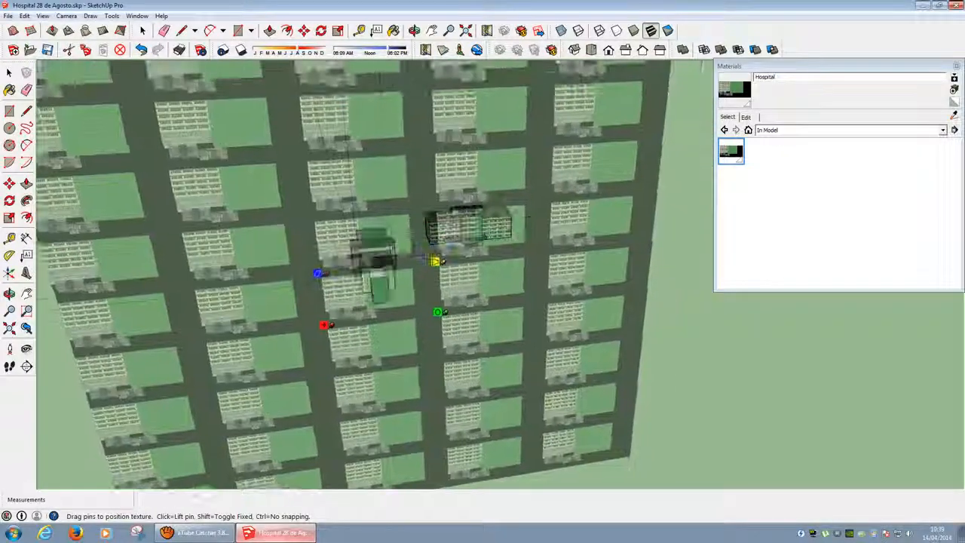
scroll(381, 300, up, 5)
drag(540, 332, 459, 343)
drag(229, 371, 260, 344)
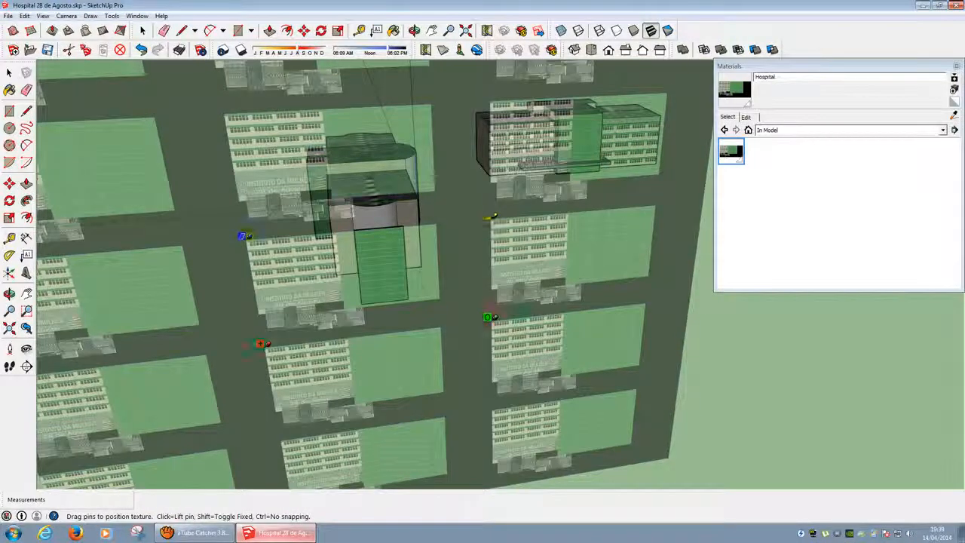
key(shift)
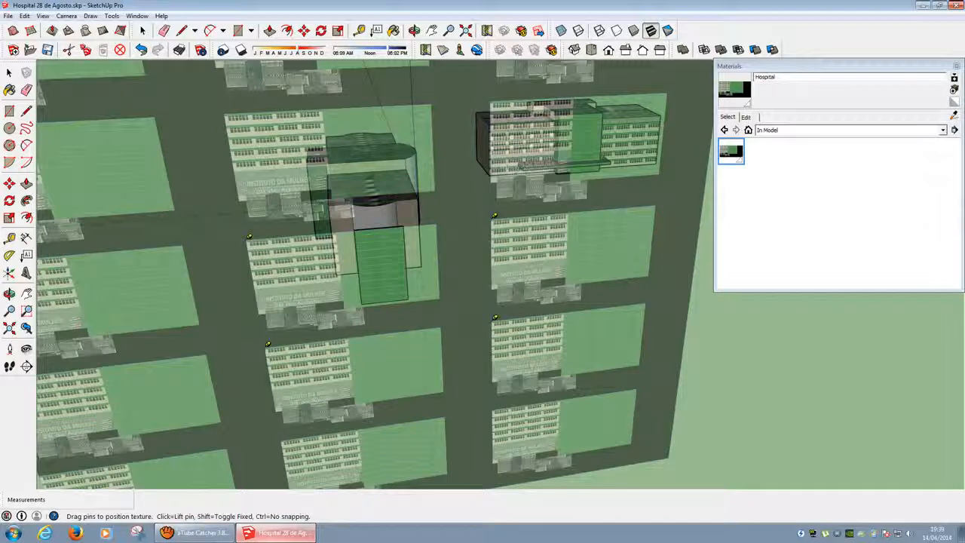
key(shift)
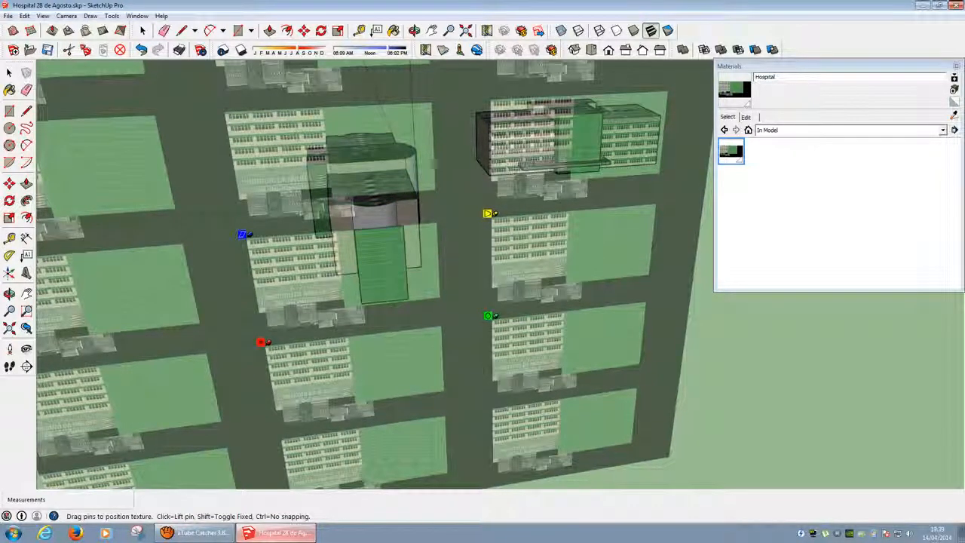
key(Return)
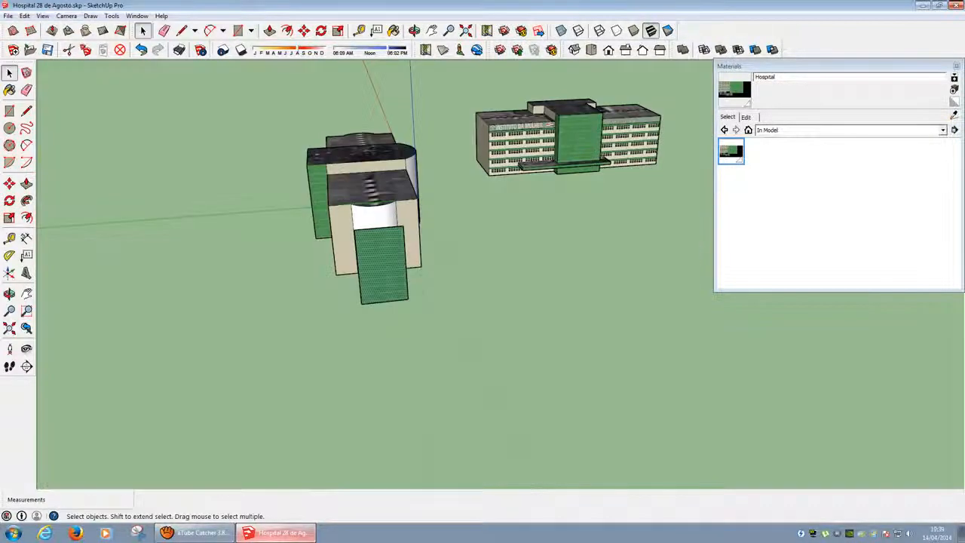
Try to paint the wing's end cylinder with the texture sampled from the green rectangle
scroll(415, 249, up, 5)
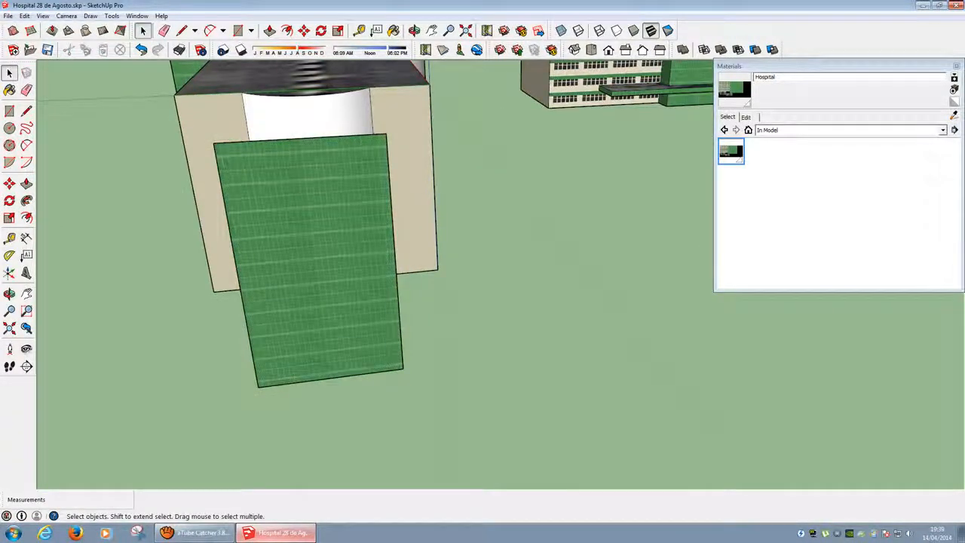
middle_drag(415, 249, 444, 298)
scroll(369, 212, down, 3)
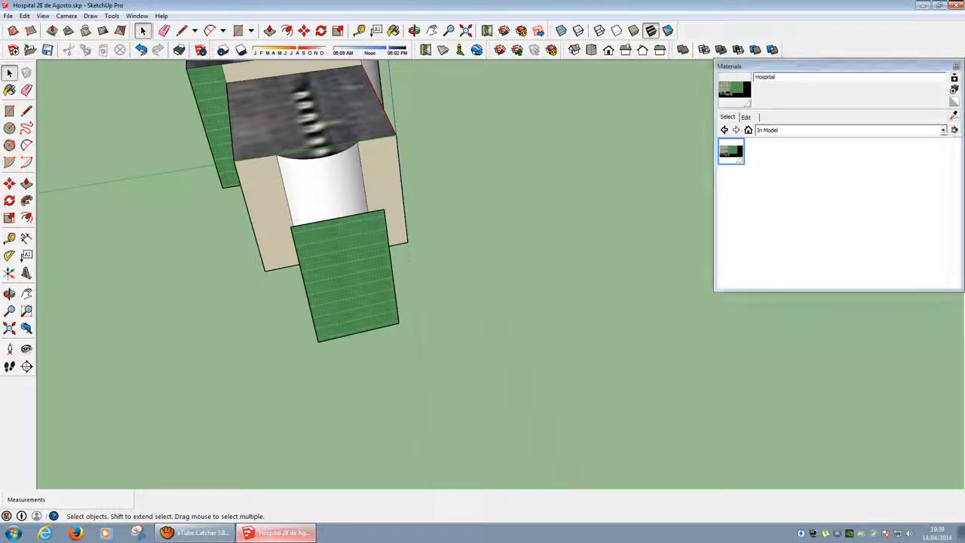
click(954, 115)
click(343, 275)
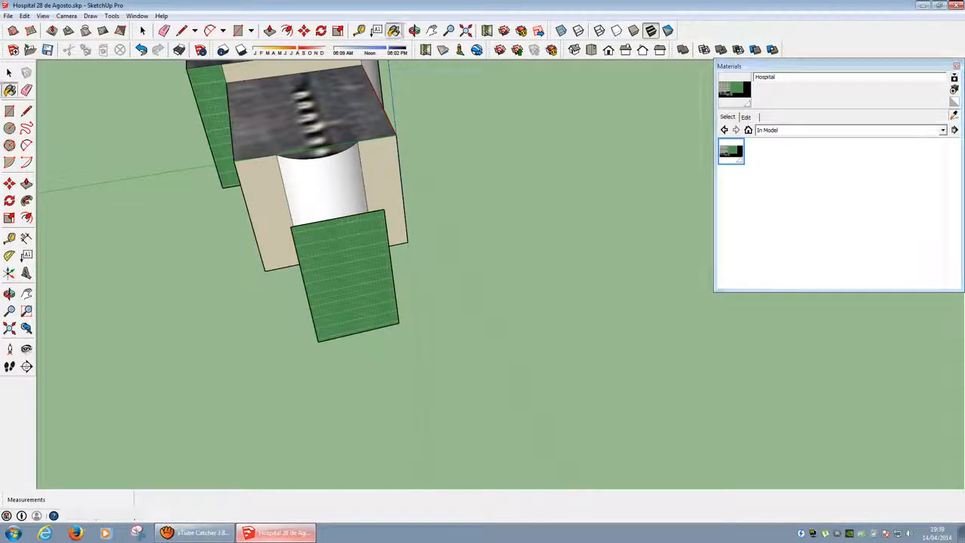
click(324, 185)
middle_drag(324, 184, 140, 66)
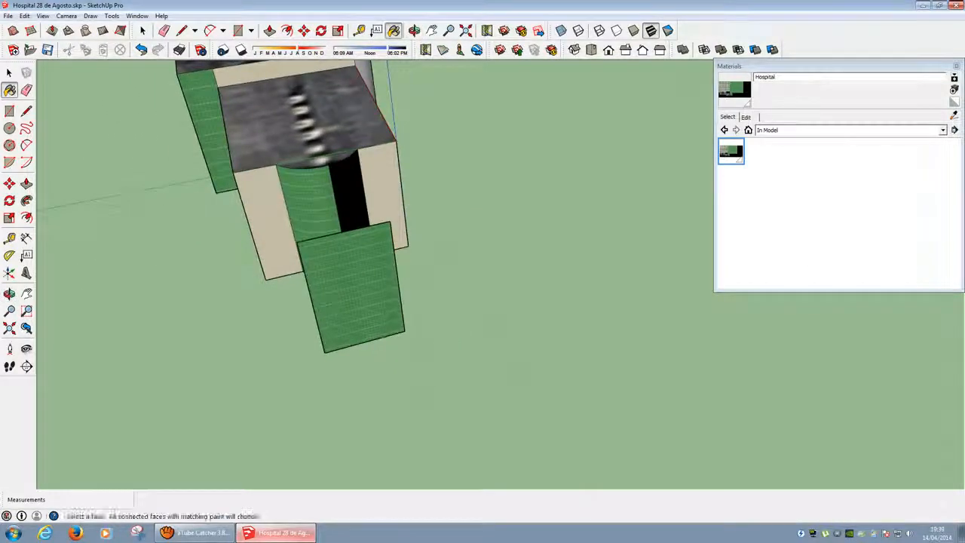
click(141, 50)
click(9, 72)
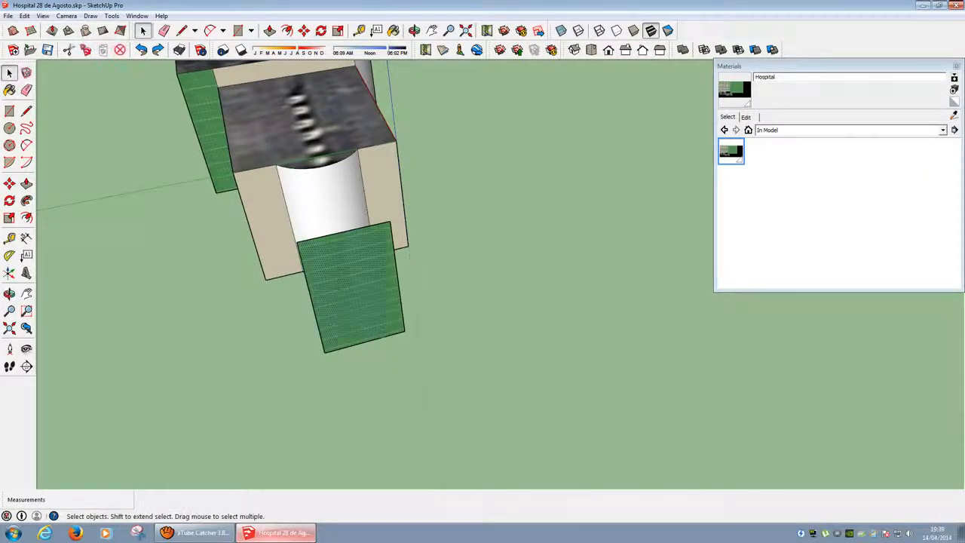
Reposition the rectangle's texture with a slight sideways shift, keeping the green facade area over the whole face
right_click(355, 283)
mouse_move(384, 416)
click(478, 417)
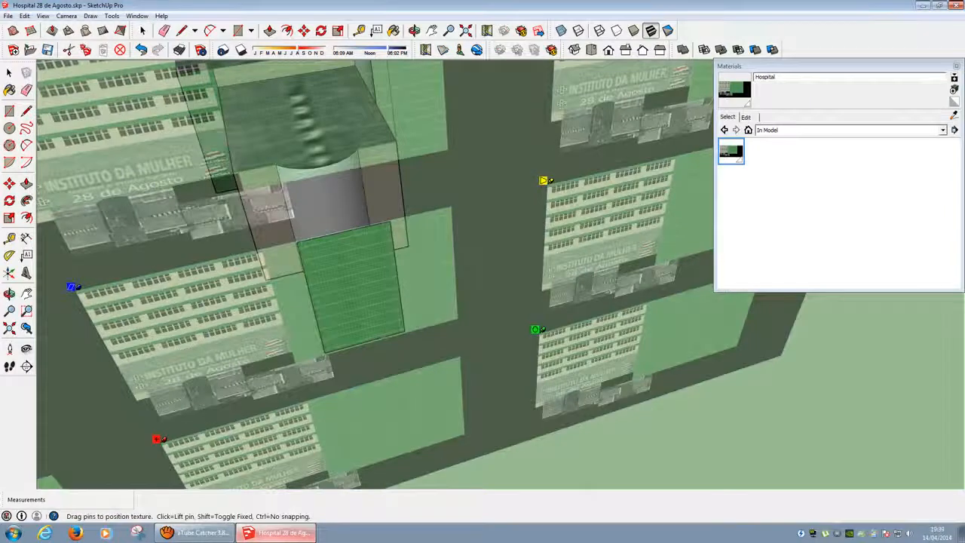
mouse_move(367, 344)
mouse_down()
mouse_move(393, 333)
mouse_move(377, 345)
mouse_up()
key(Return)
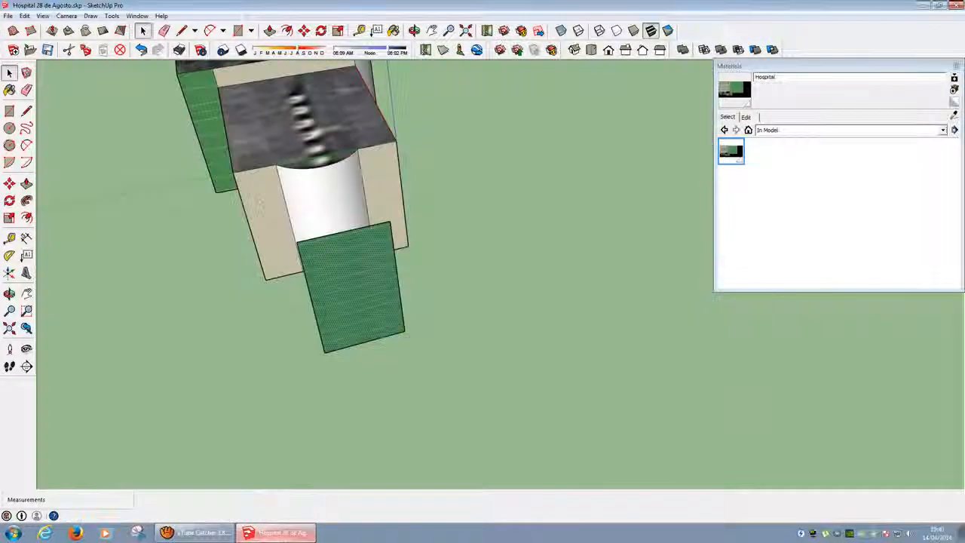
Paint the wing's end cylinder with the rectangle's adjusted green texture and remove the helper rectangle
key(b)
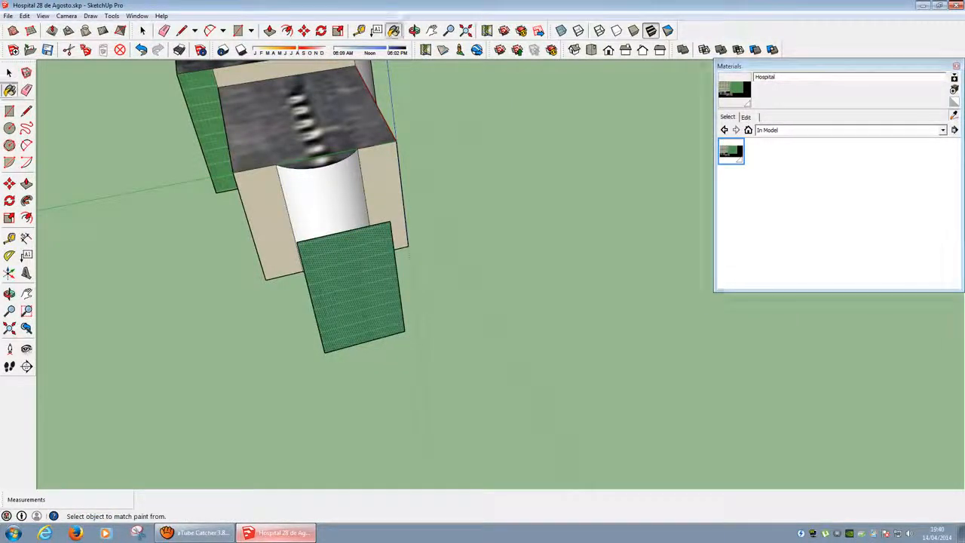
click(324, 198)
mouse_move(249, 347)
middle_down()
mouse_move(355, 222)
mouse_move(313, 245)
mouse_move(453, 215)
mouse_move(339, 226)
middle_up()
scroll(313, 245, up, 3)
scroll(466, 217, down, 5)
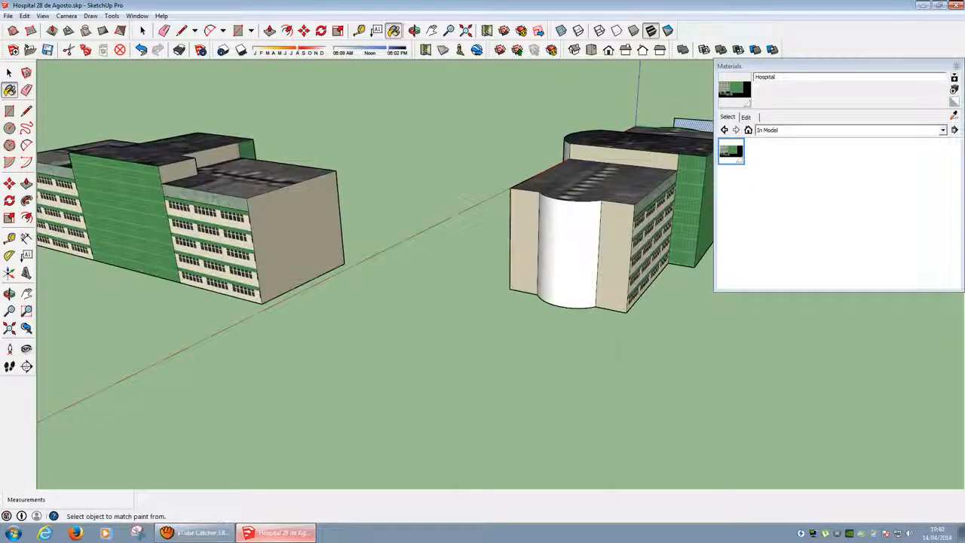
middle_drag(453, 226, 248, 238)
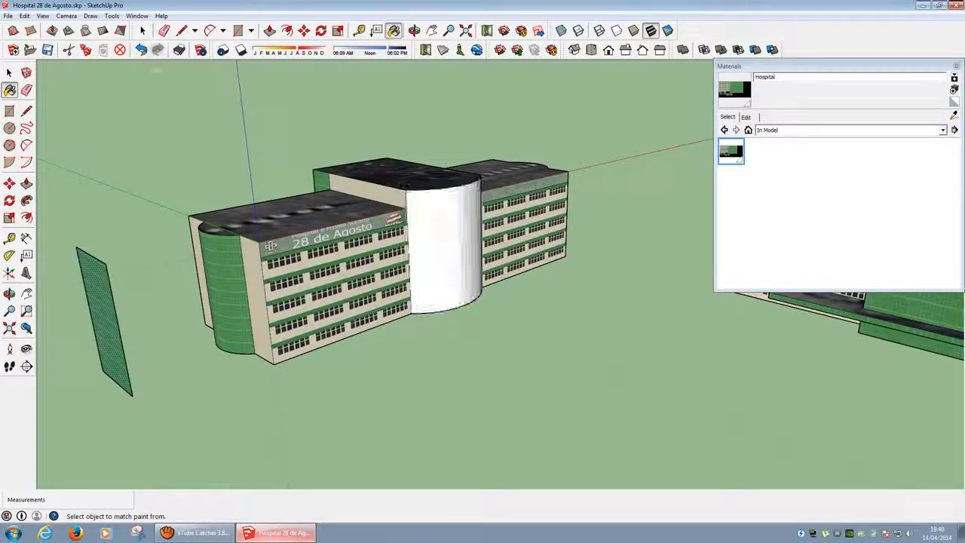
key(ctrl+z)
key(space)
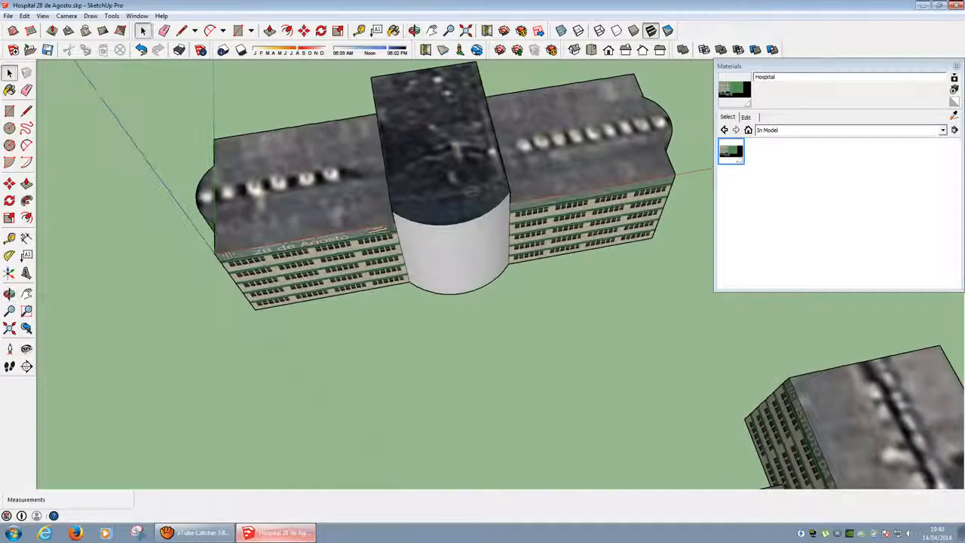
Place the drawing axes at the central cylinder's top corner, red along the roof edge and green along the cylinder's vertical edge
click(10, 273)
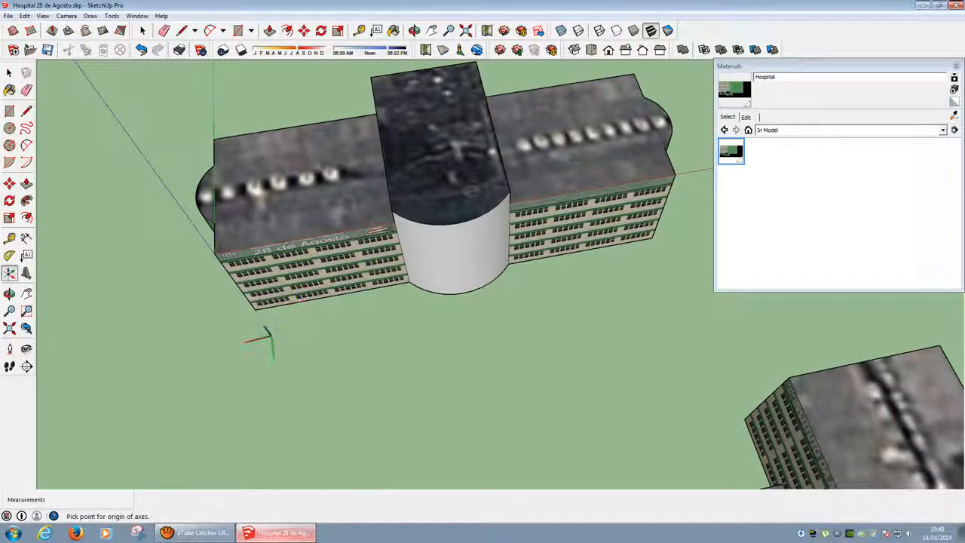
middle_drag(452, 198, 377, 232)
scroll(369, 249, up, 5)
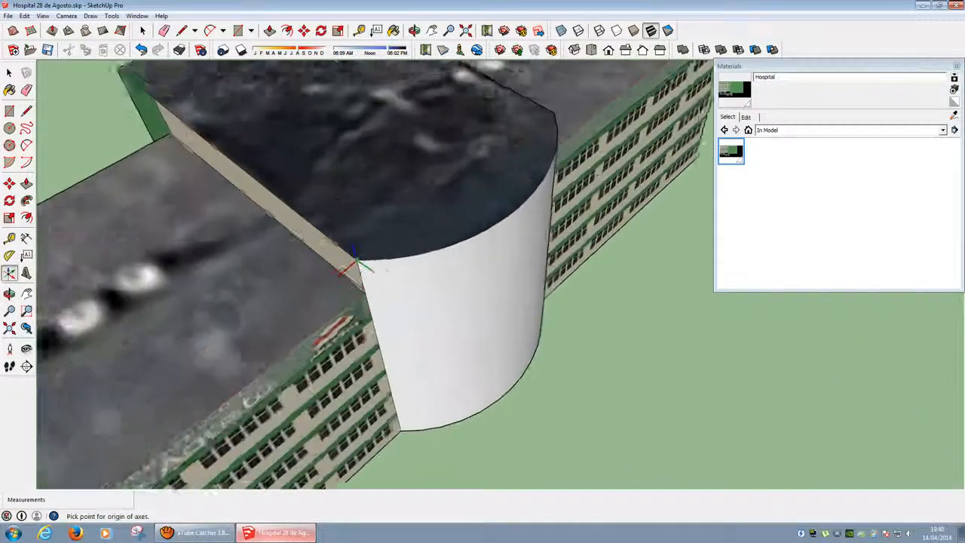
click(358, 259)
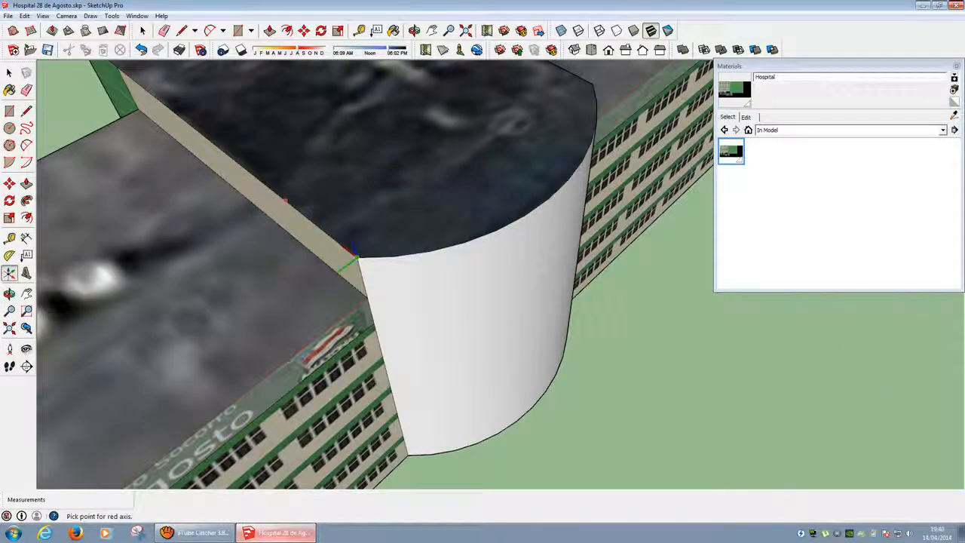
click(284, 200)
click(366, 293)
scroll(370, 310, down, 7)
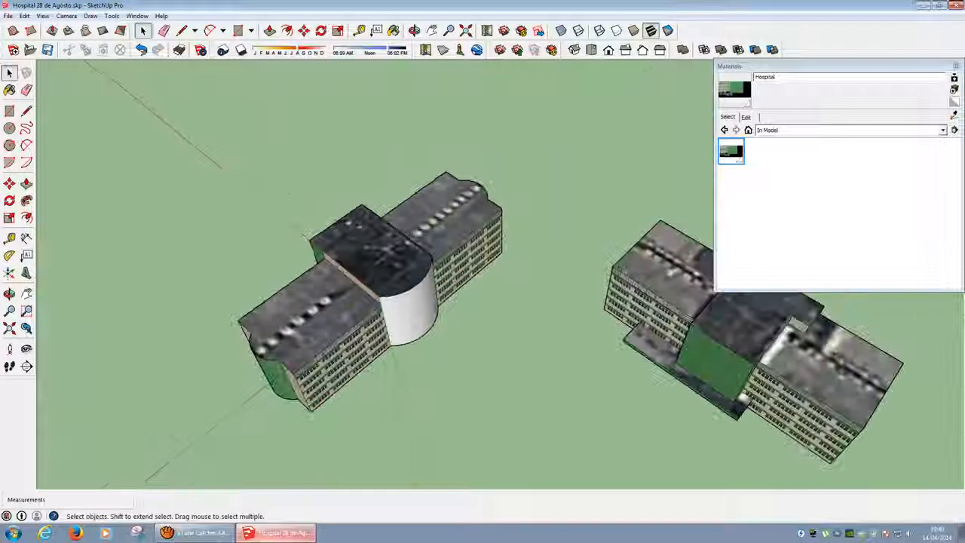
Draw a line about 2393 cm long outward along the red axis from the central cylinder's base corner
middle_drag(565, 317, 492, 282)
key(l)
scroll(410, 307, up, 4)
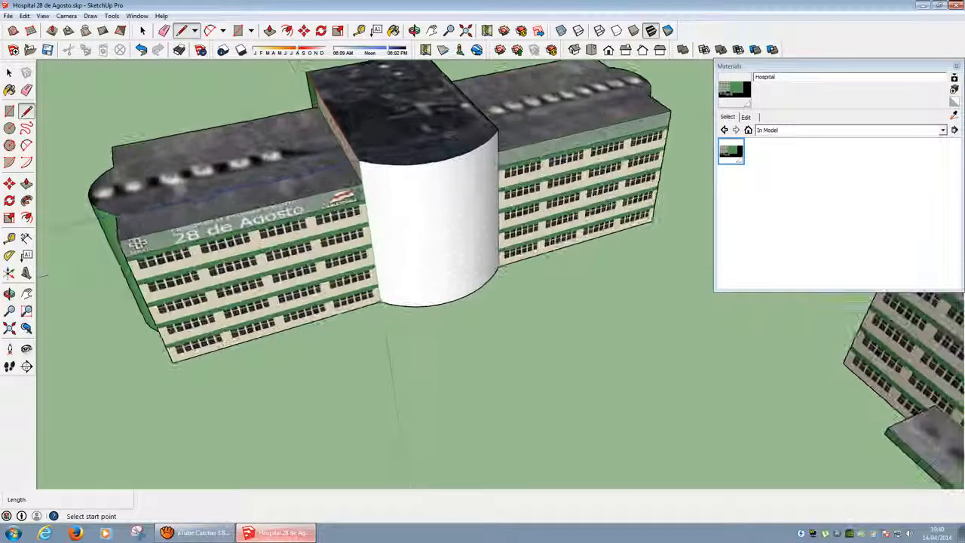
click(381, 302)
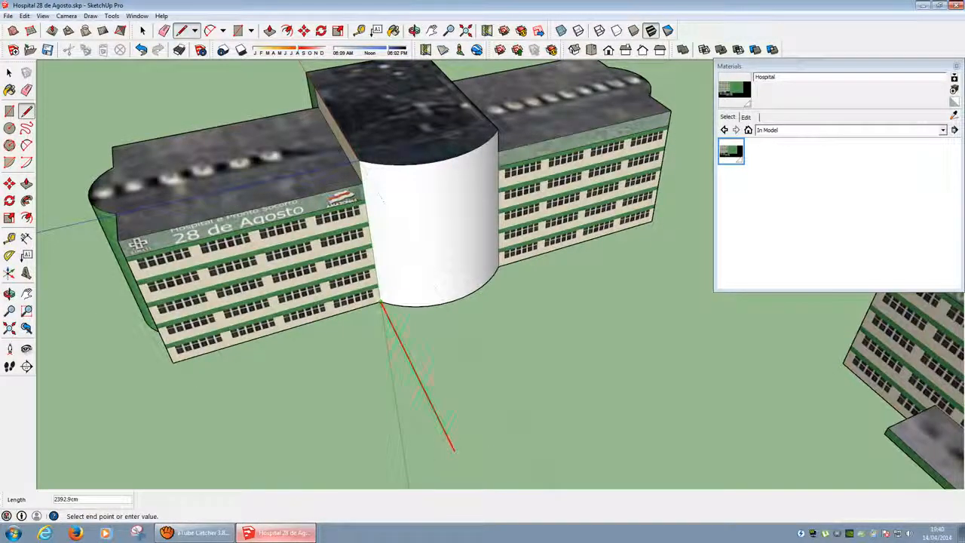
click(453, 449)
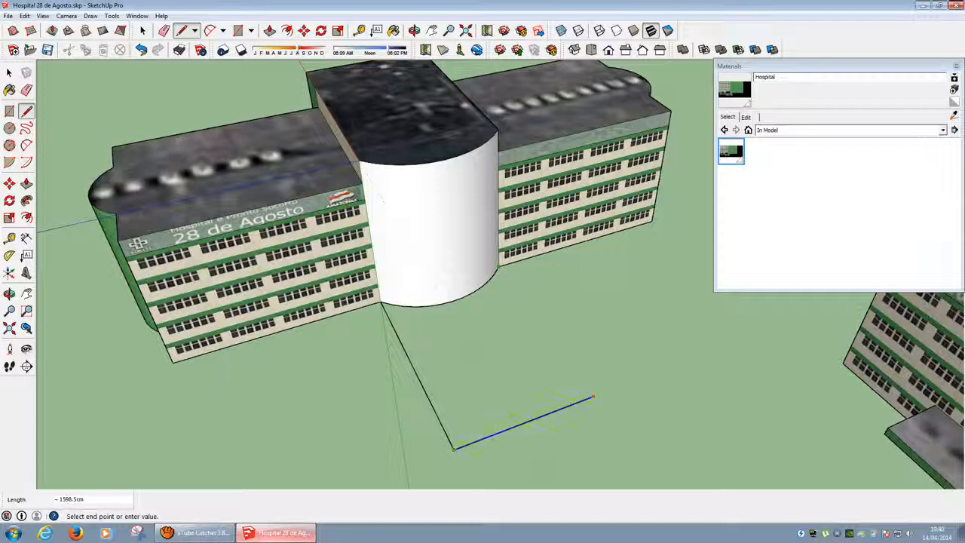
Draw an upright rectangle from the line's outer end, about 1598 cm wide along the blue axis, facing the central cylinder
click(591, 395)
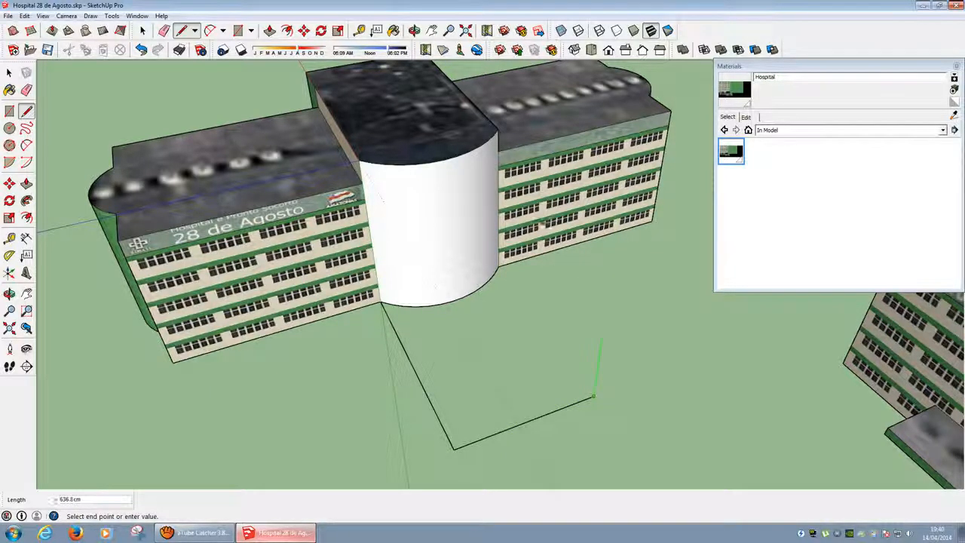
click(613, 247)
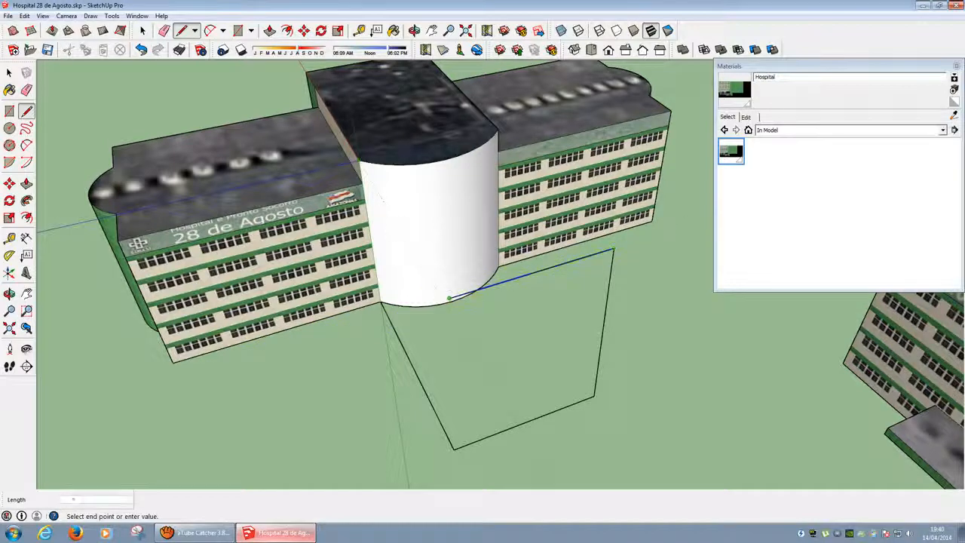
click(453, 447)
Paint the upright rectangle in front of the central cylinder with the Hospital material
middle_drag(507, 347, 379, 266)
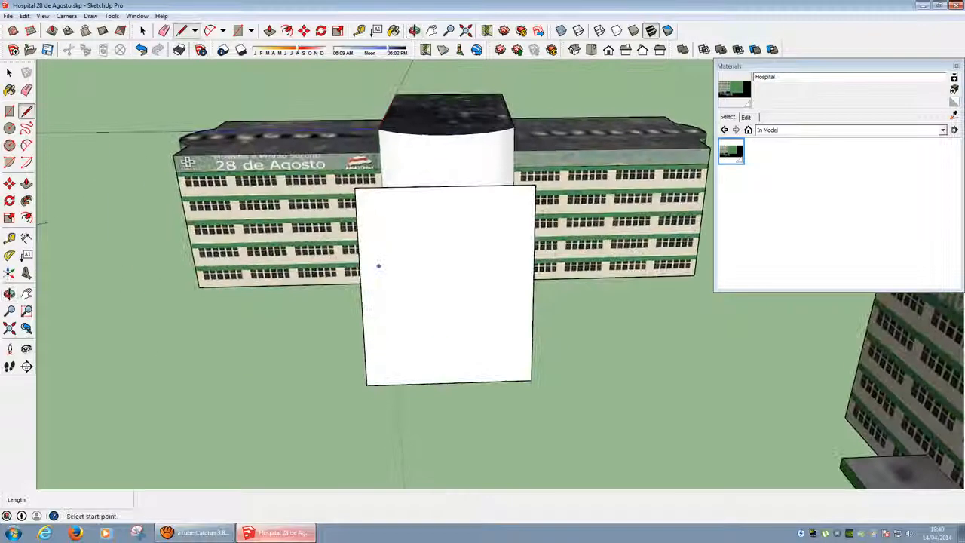
click(730, 151)
click(444, 285)
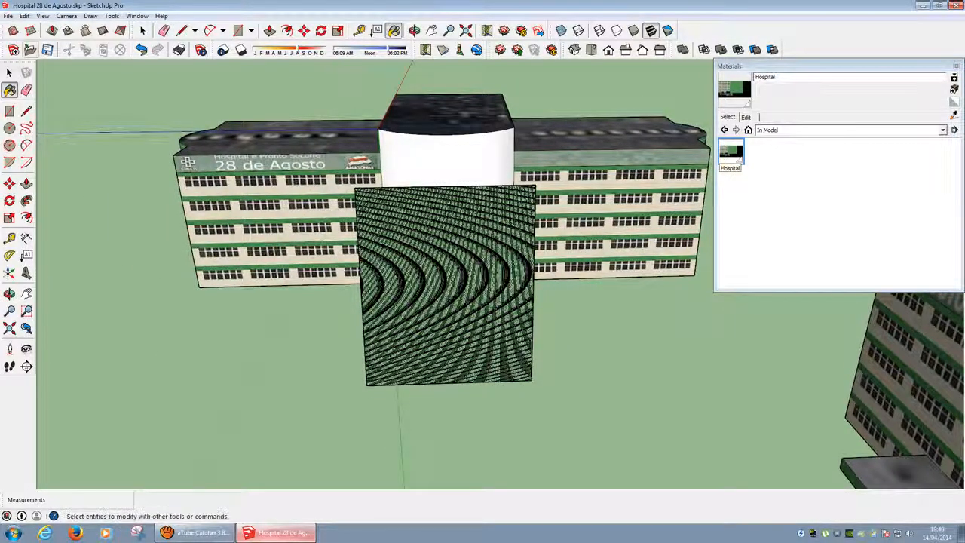
Start positioning the Hospital texture on the upright rectangle in front of the central cylinder and enlarge its tiles
click(9, 72)
right_click(413, 312)
mouse_move(444, 444)
click(535, 444)
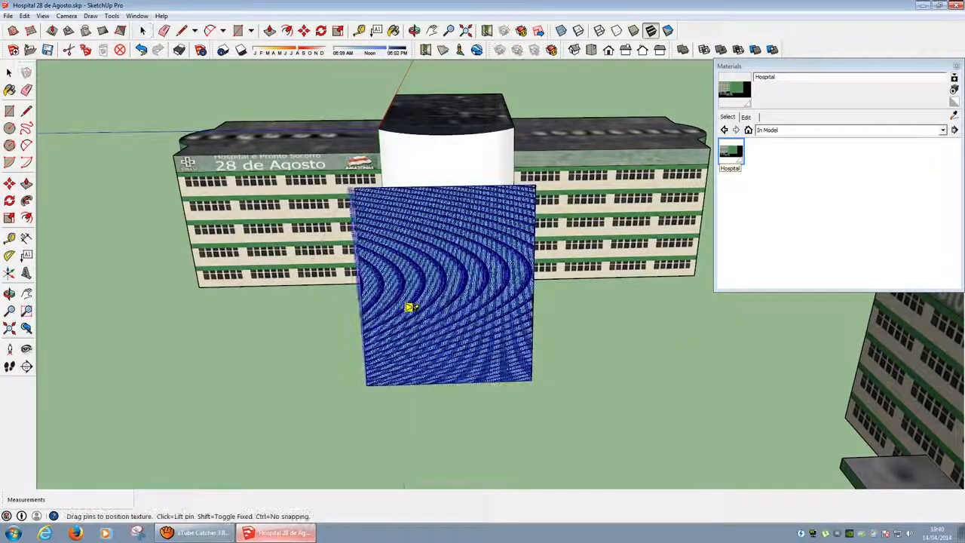
scroll(409, 306, up, 6)
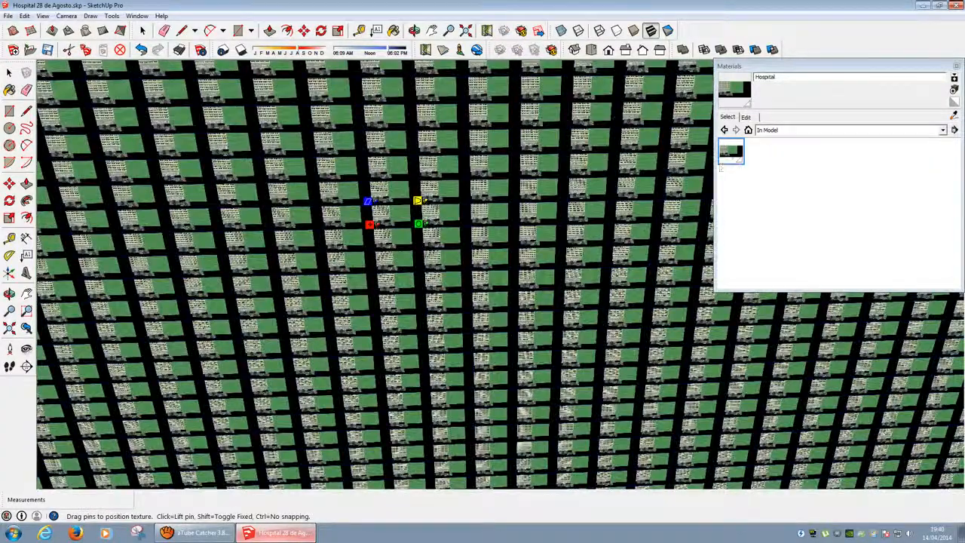
scroll(375, 224, up, 2)
scroll(374, 224, down, 8)
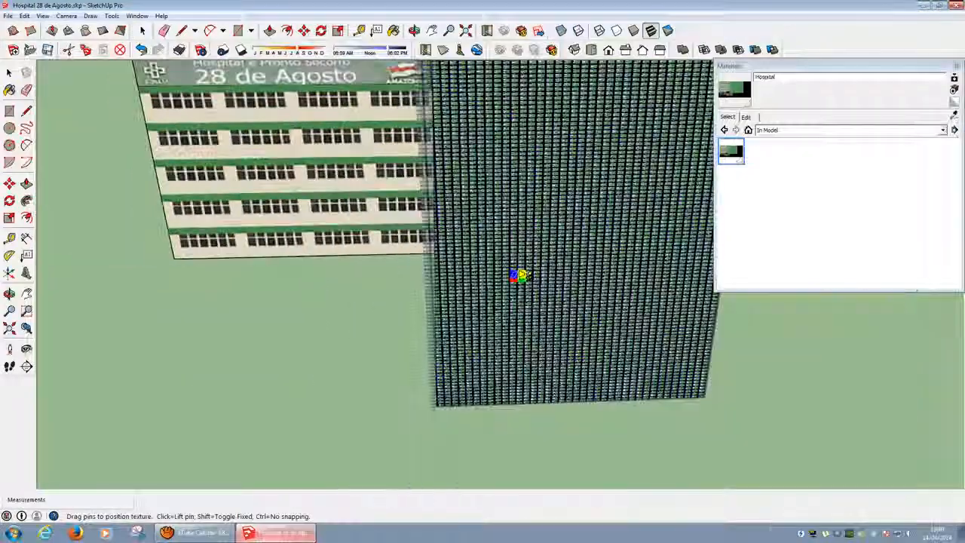
drag(520, 277, 679, 274)
scroll(520, 294, up, 3)
scroll(654, 295, down, 4)
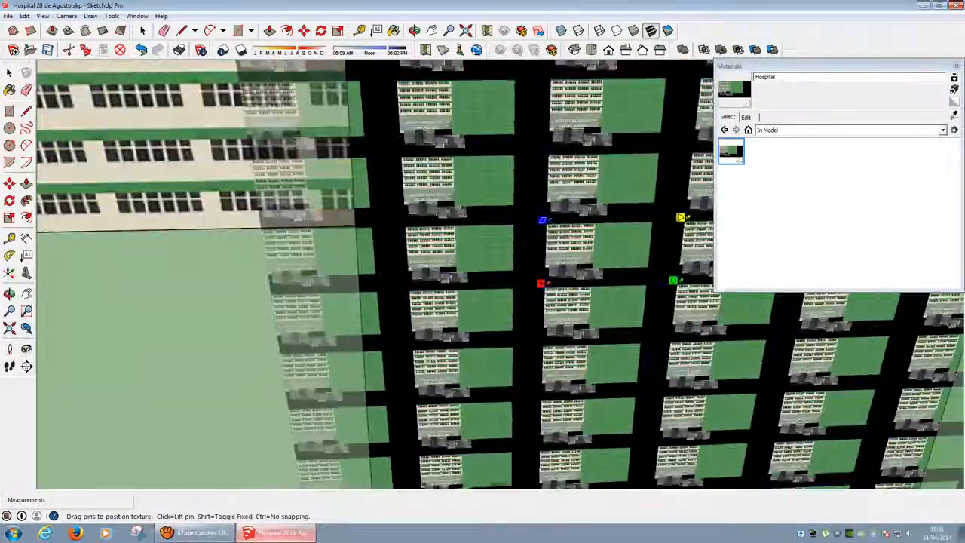
middle_drag(648, 300, 463, 309)
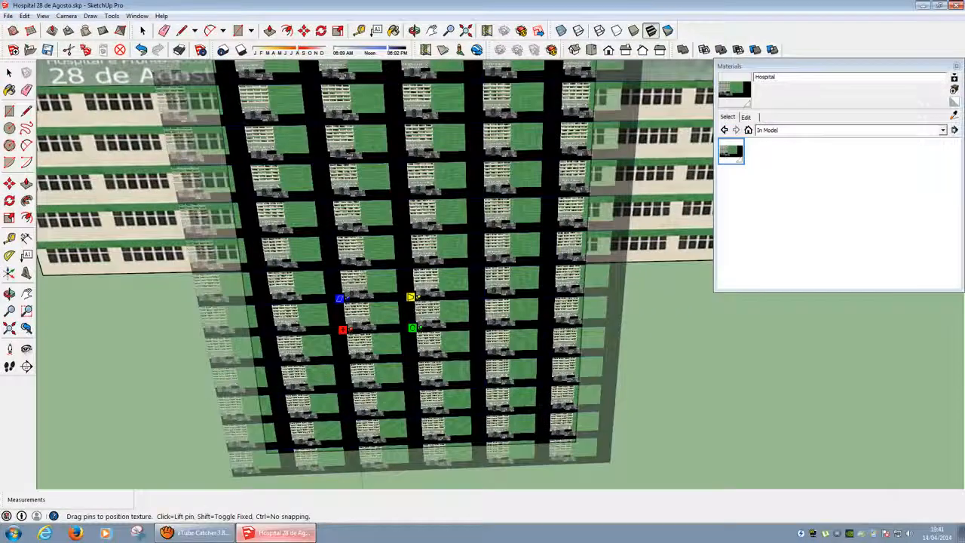
Enlarge the rectangle's texture further and shift it until the green facade area alone fills the rectangle
scroll(365, 315, up, 5)
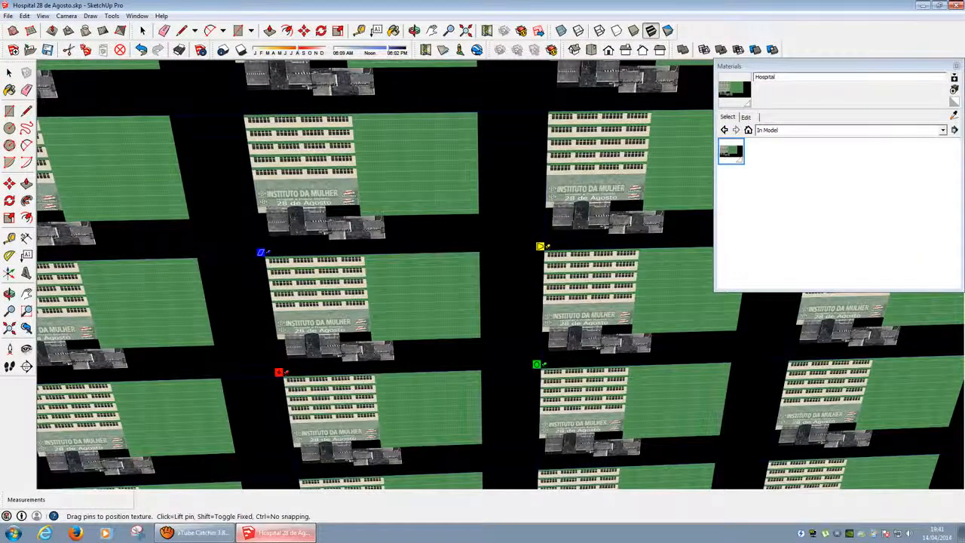
scroll(381, 273, down, 3)
shift+middle_drag(392, 294, 373, 270)
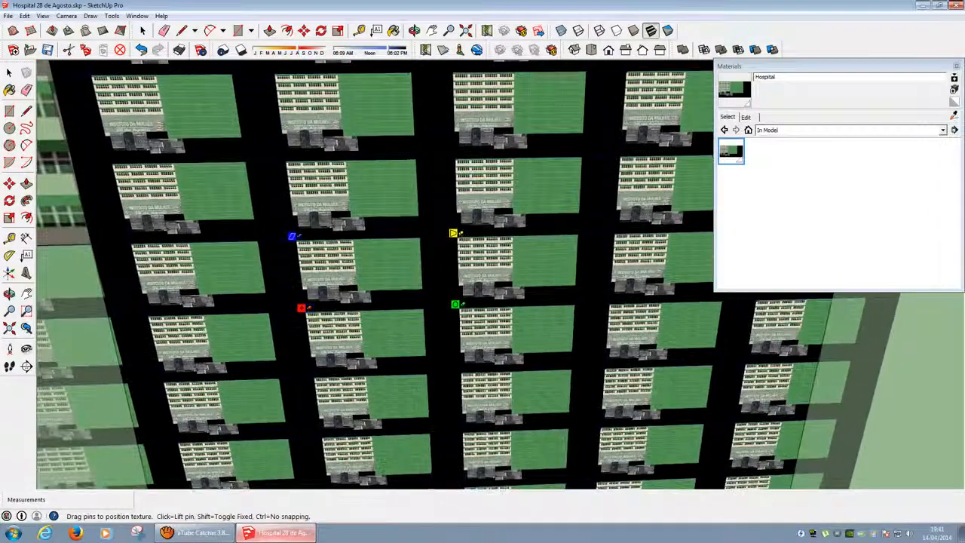
drag(454, 304, 598, 300)
scroll(571, 325, down, 10)
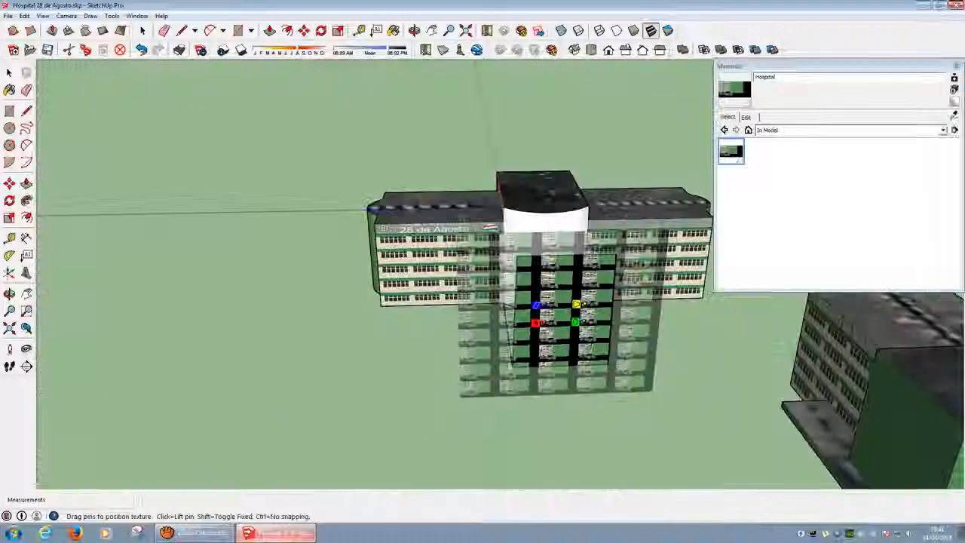
middle_drag(571, 325, 463, 354)
drag(486, 311, 719, 370)
drag(287, 384, 235, 425)
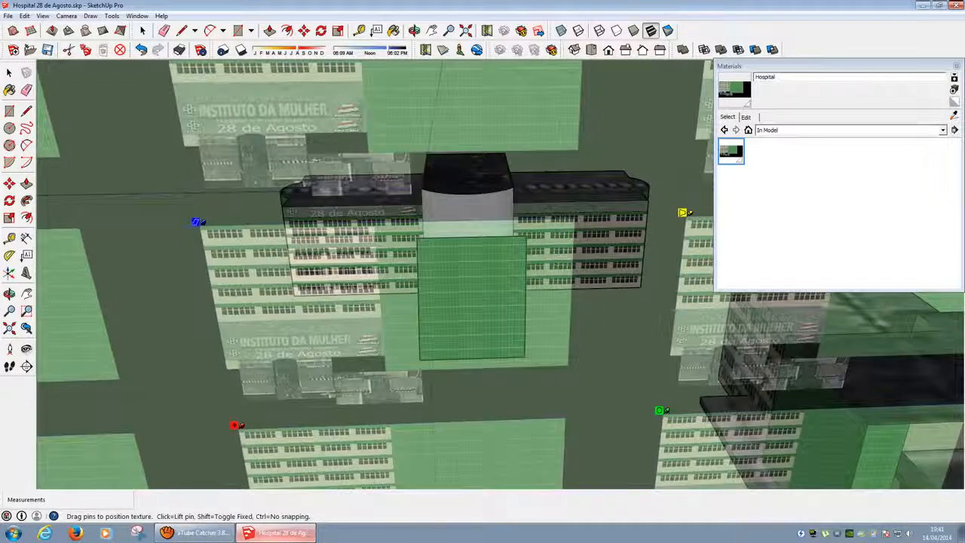
key(Return)
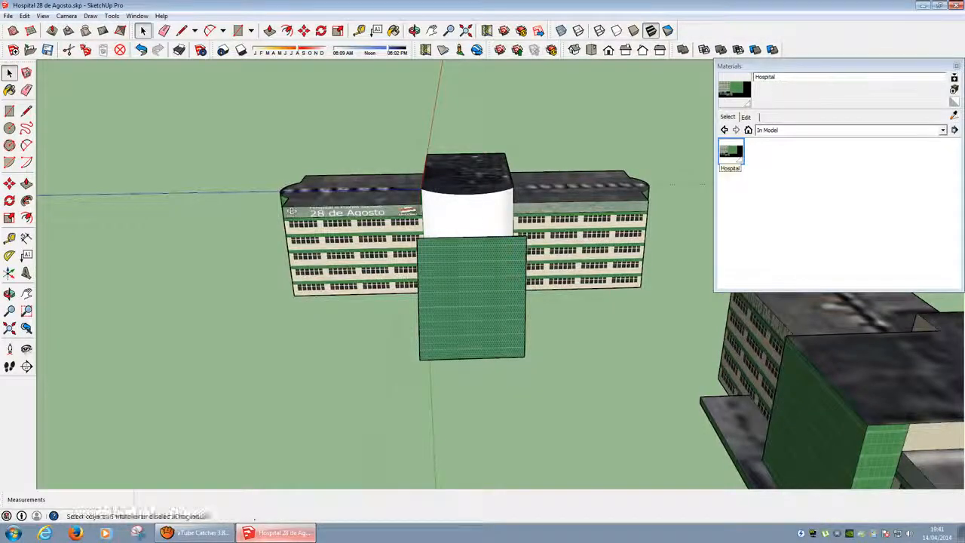
Try to sample the green facade texture from the rectangle and paint the central cylinder with it, and undo the paint
click(953, 115)
click(471, 271)
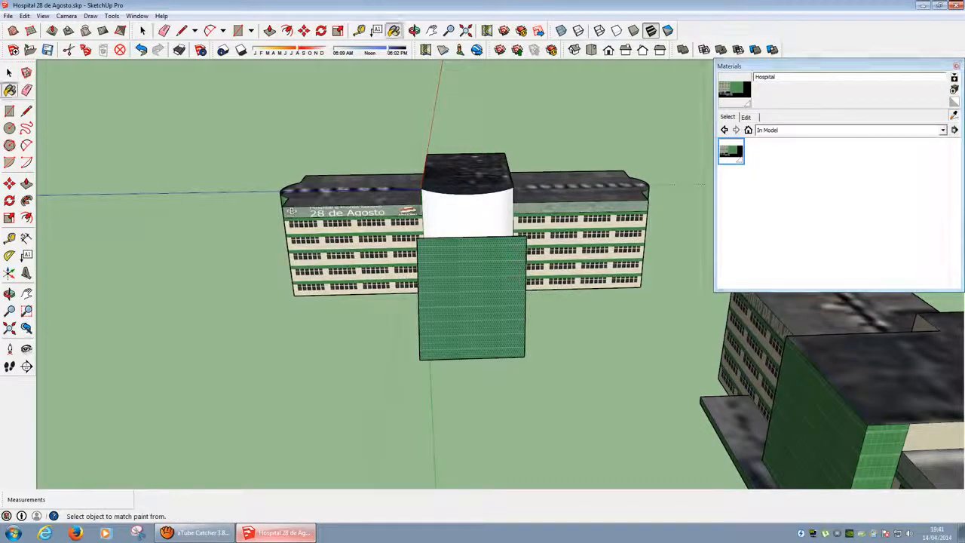
click(467, 215)
mouse_move(467, 215)
middle_down()
mouse_move(486, 226)
mouse_move(498, 264)
mouse_move(429, 260)
mouse_move(452, 248)
mouse_move(483, 263)
mouse_move(454, 251)
mouse_move(430, 257)
middle_up()
key(ctrl+z)
key(space)
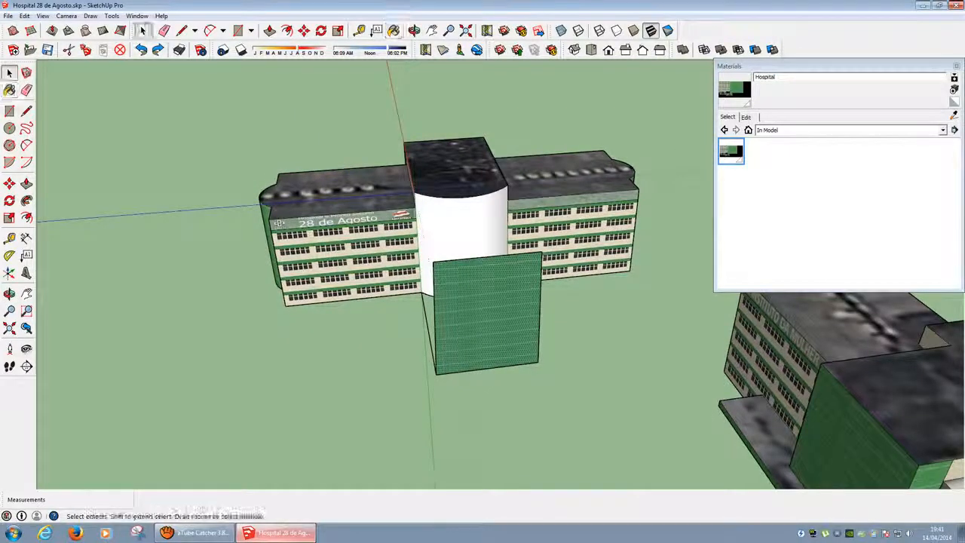
right_click(481, 312)
mouse_move(527, 445)
key(Escape)
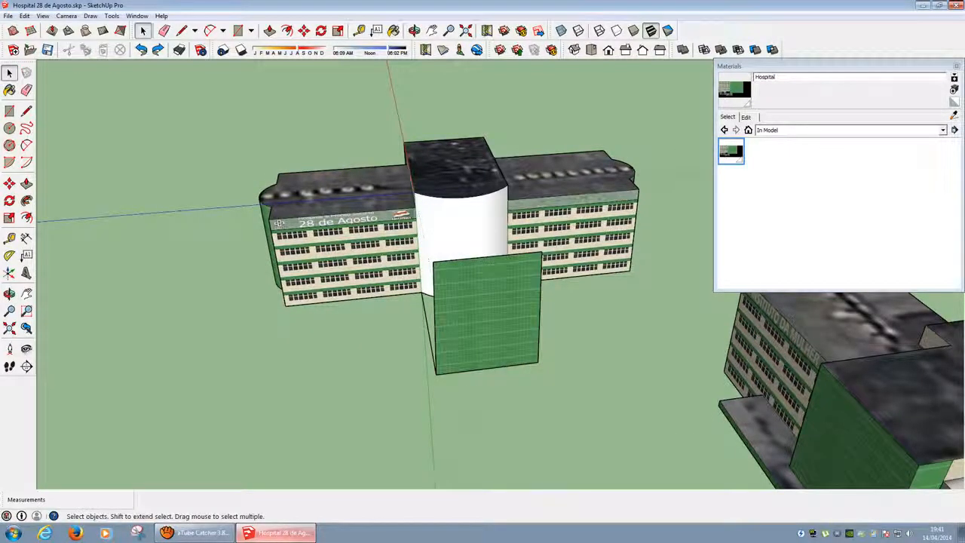
Shift the Hospital texture on the rectangle, keeping the green facade area over the whole face
right_click(476, 326)
mouse_move(499, 457)
click(599, 458)
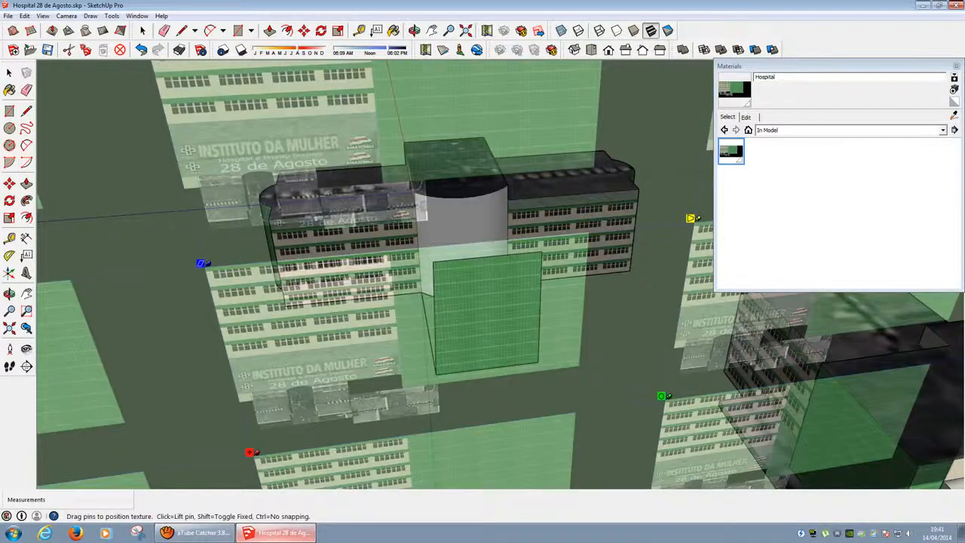
scroll(511, 354, up, 2)
drag(510, 354, 483, 365)
key(Return)
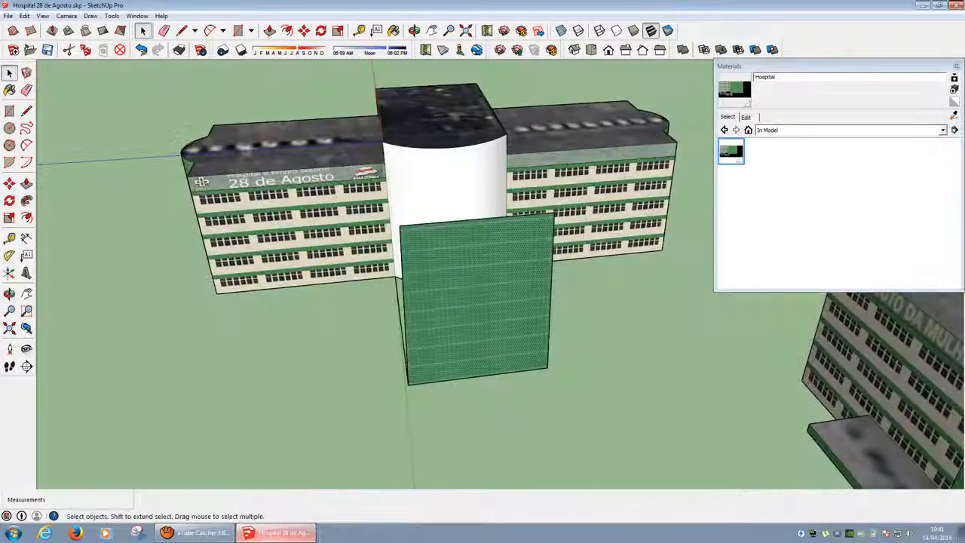
Try to transfer the repositioned green texture from the rectangle to the central cylinder, and undo the paint
click(954, 115)
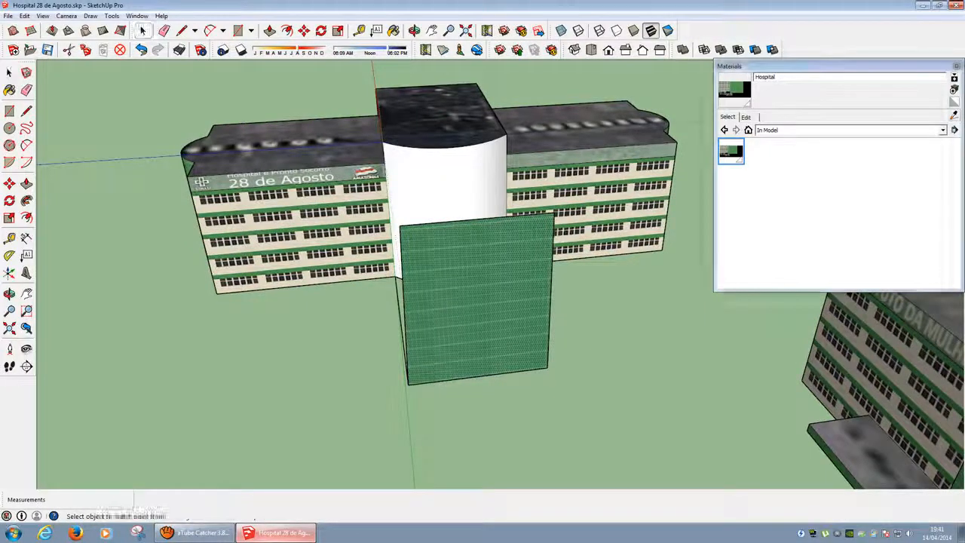
click(475, 294)
click(457, 182)
mouse_move(457, 182)
middle_down()
mouse_move(550, 219)
mouse_move(422, 211)
mouse_move(324, 181)
mouse_move(384, 169)
mouse_move(499, 177)
middle_up()
key(ctrl+z)
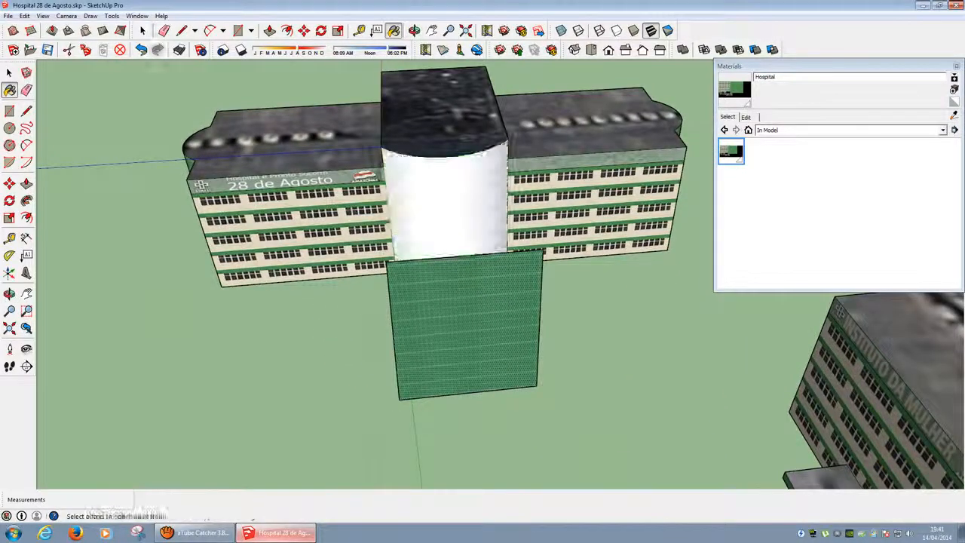
mouse_move(483, 227)
middle_down()
mouse_move(528, 226)
mouse_move(486, 226)
mouse_move(492, 218)
middle_up()
key(space)
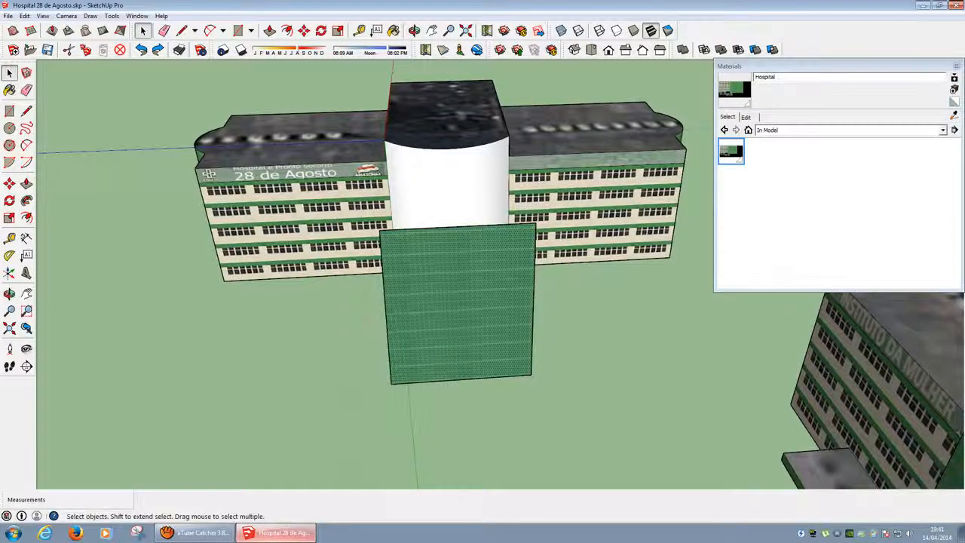
Scale the rectangle's texture down until the green facade area closely matches the rectangle's height
right_click(451, 277)
mouse_move(464, 412)
click(567, 412)
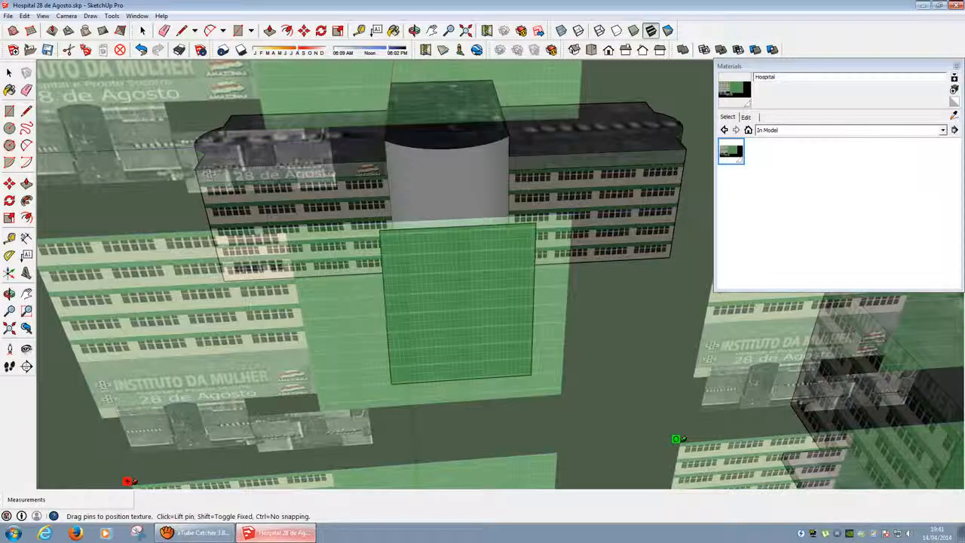
drag(676, 439, 665, 412)
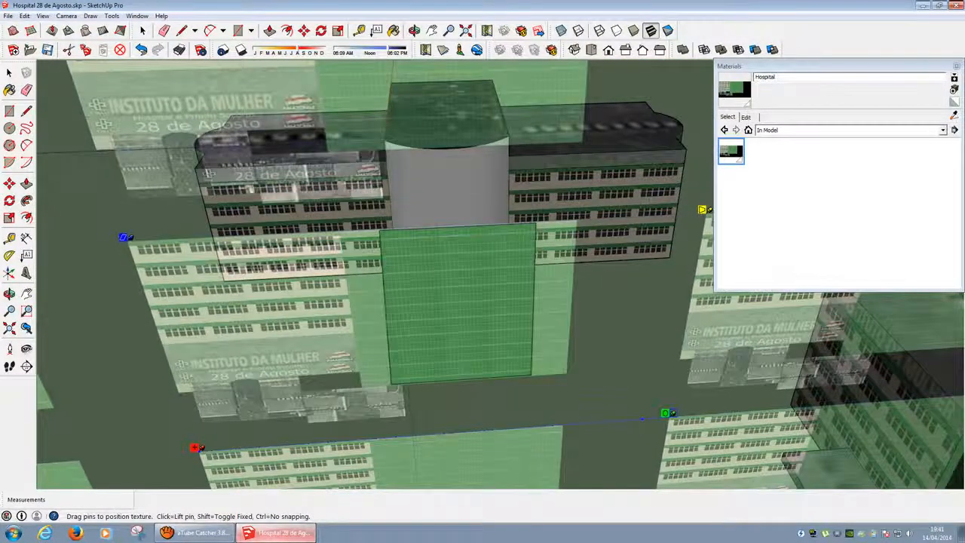
click(684, 393)
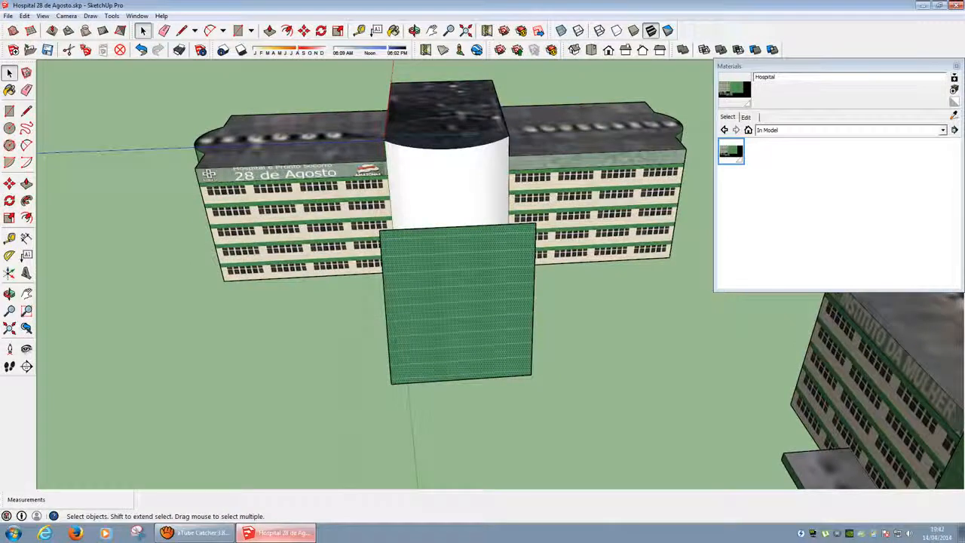
Try to paint the central cylinder with the rescaled texture sampled from the rectangle, and undo the paint
click(952, 115)
click(457, 302)
click(448, 188)
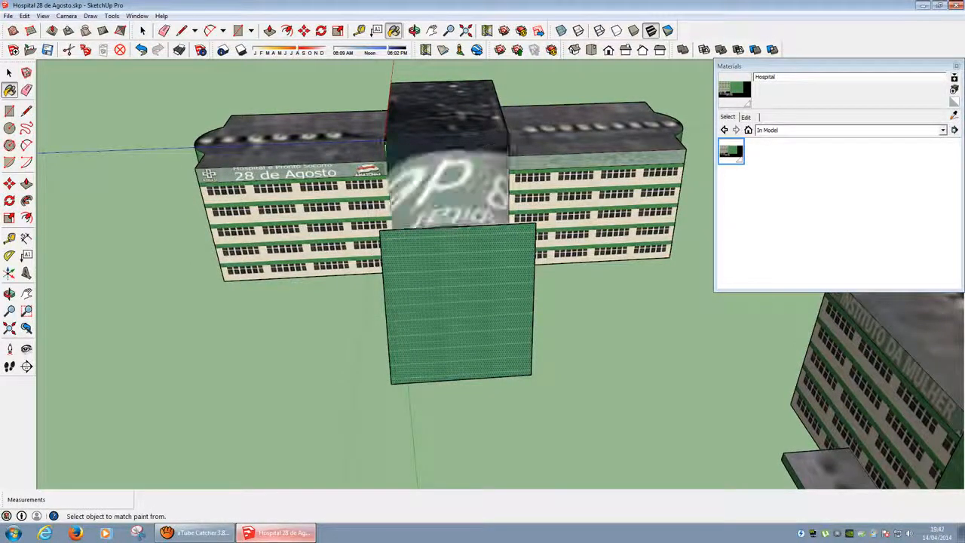
mouse_move(448, 188)
middle_down()
mouse_move(542, 200)
mouse_move(498, 198)
middle_up()
key(ctrl+z)
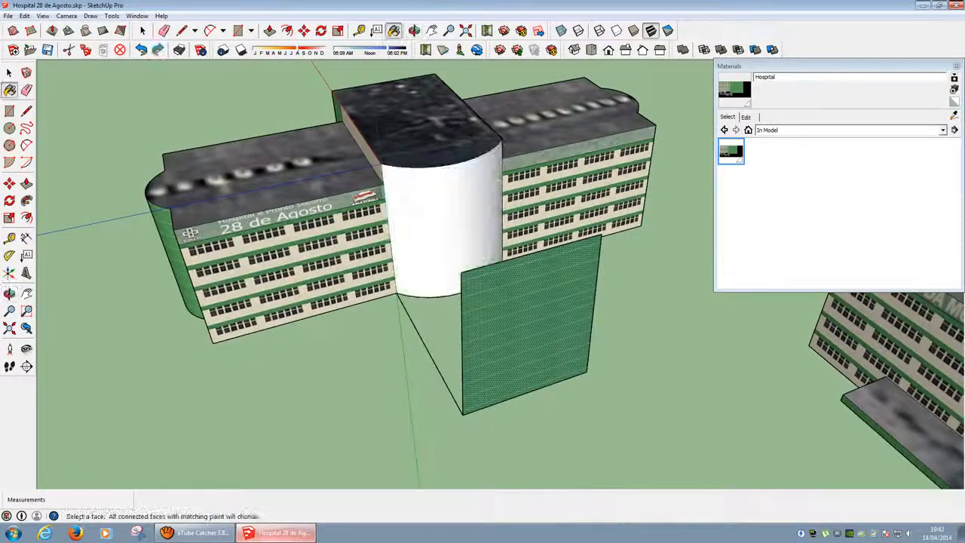
click(9, 73)
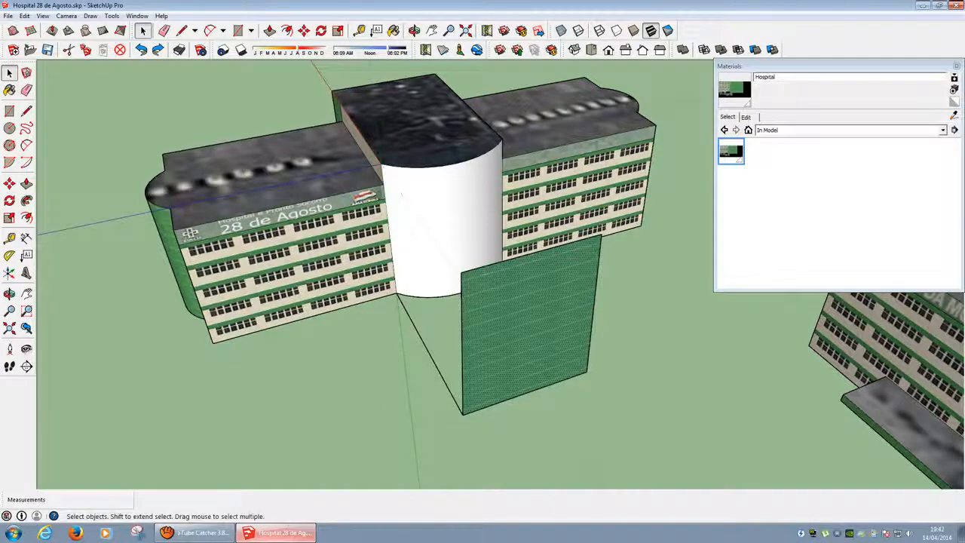
Set the rectangle's texture to Projected and paint the central cylinder with the green facade sampled from it
right_click(498, 298)
mouse_move(573, 429)
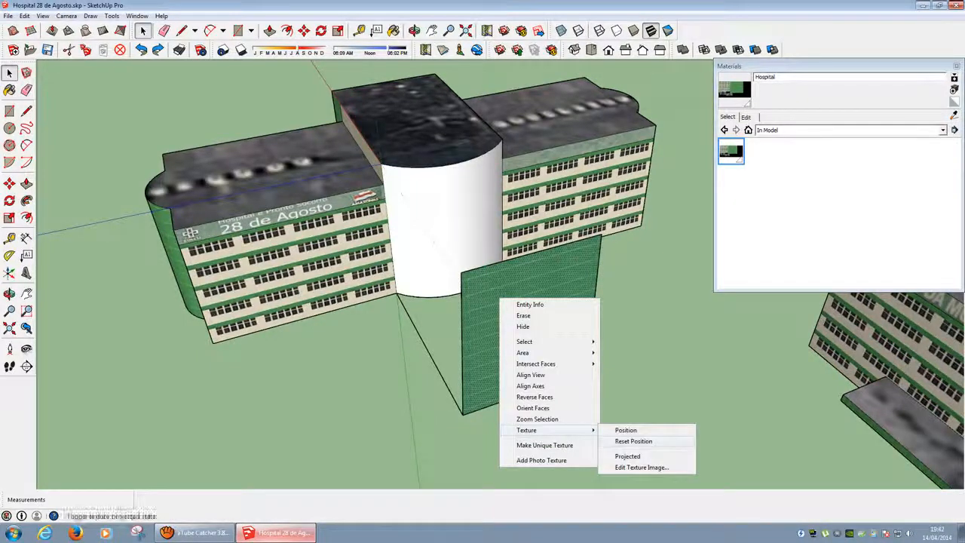
click(629, 441)
key(b)
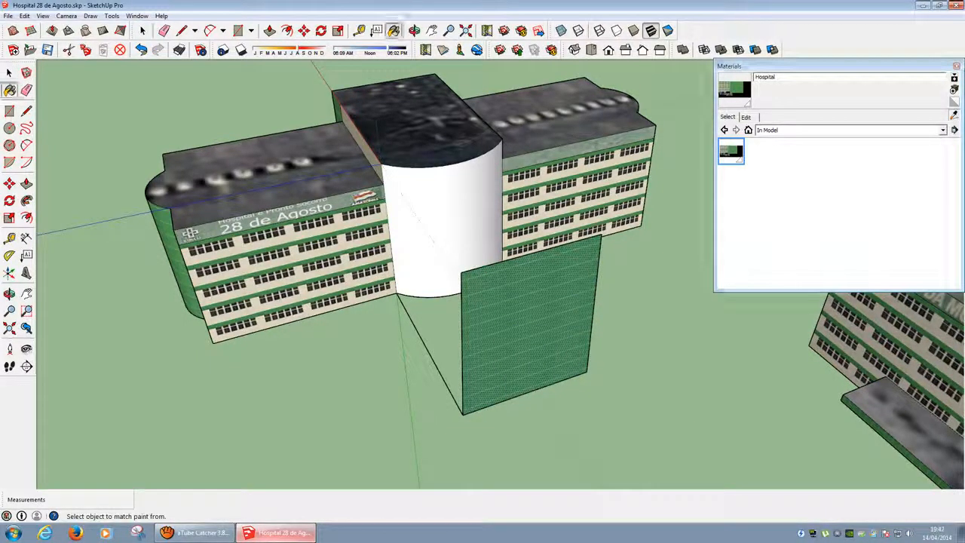
click(441, 226)
key(space)
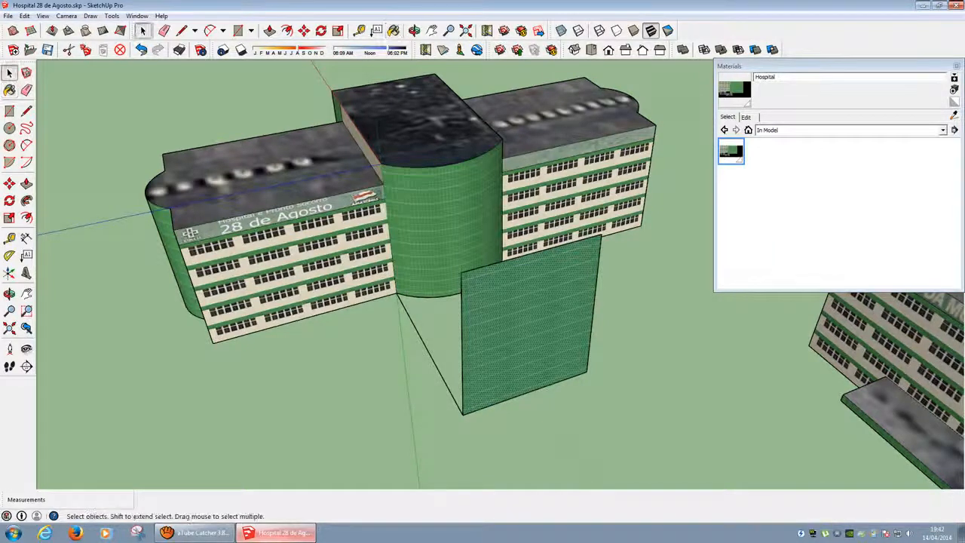
Delete the helper rectangle and its connecting line in front of the central cylinder
scroll(562, 258, down, 3)
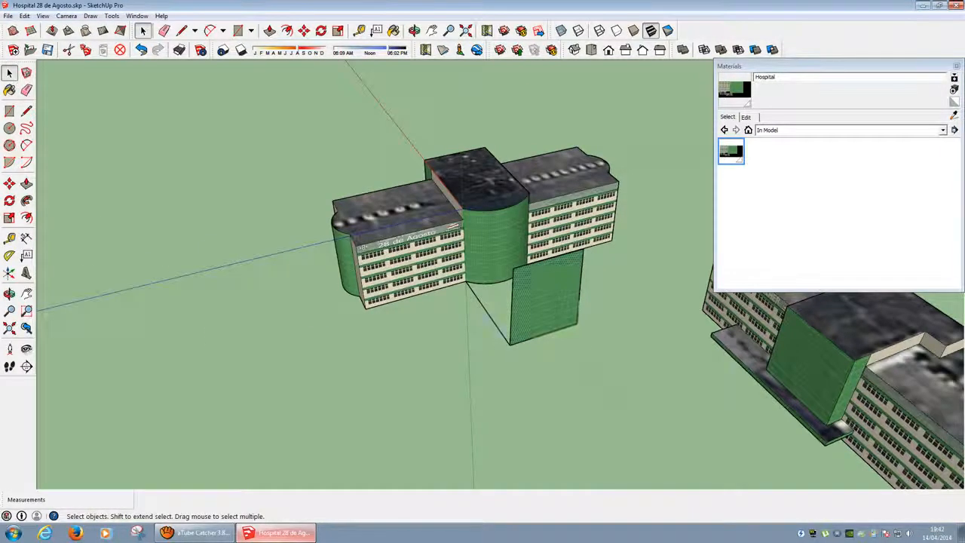
key(Delete)
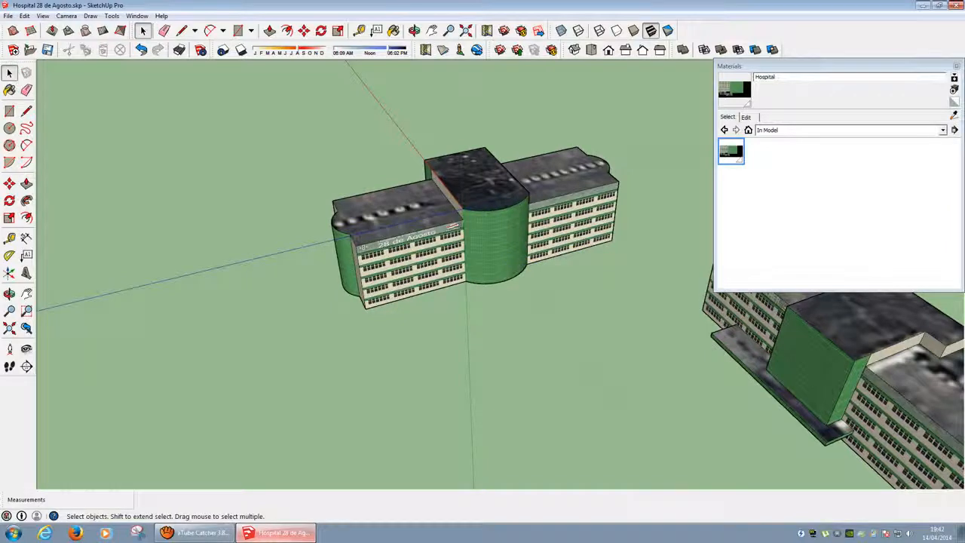
Examine the textured facades, cylinders and roofs of both hospital buildings from all sides
middle_drag(482, 301, 317, 294)
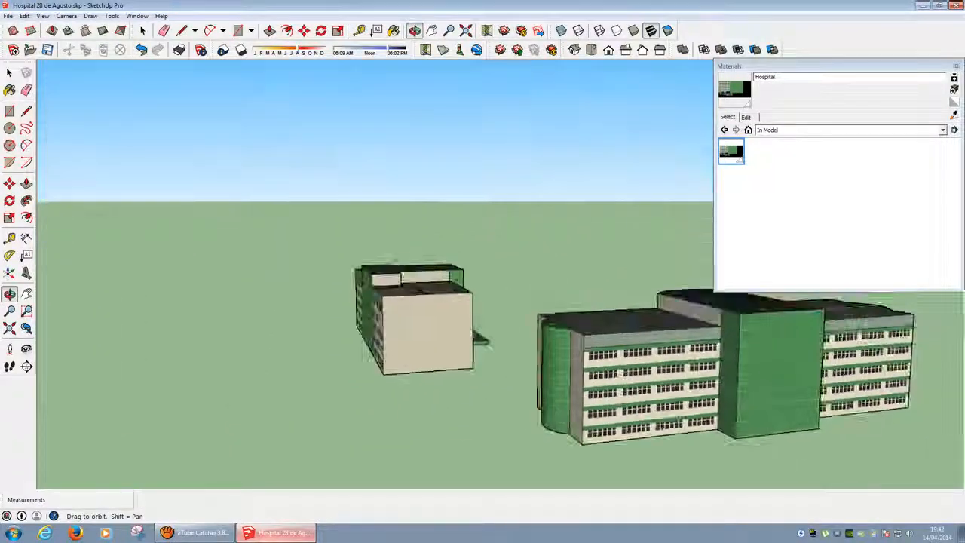
middle_drag(481, 339, 264, 309)
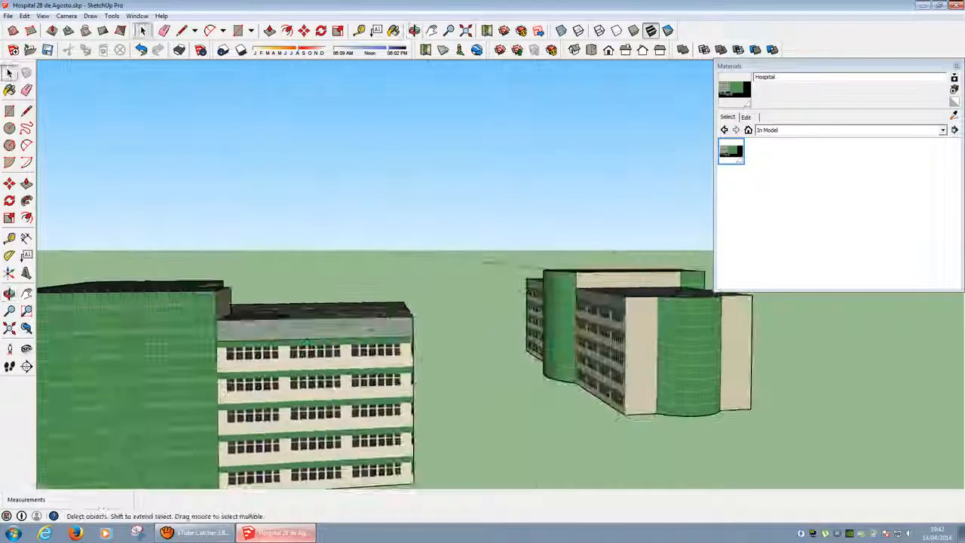
shift+middle_drag(307, 342, 560, 286)
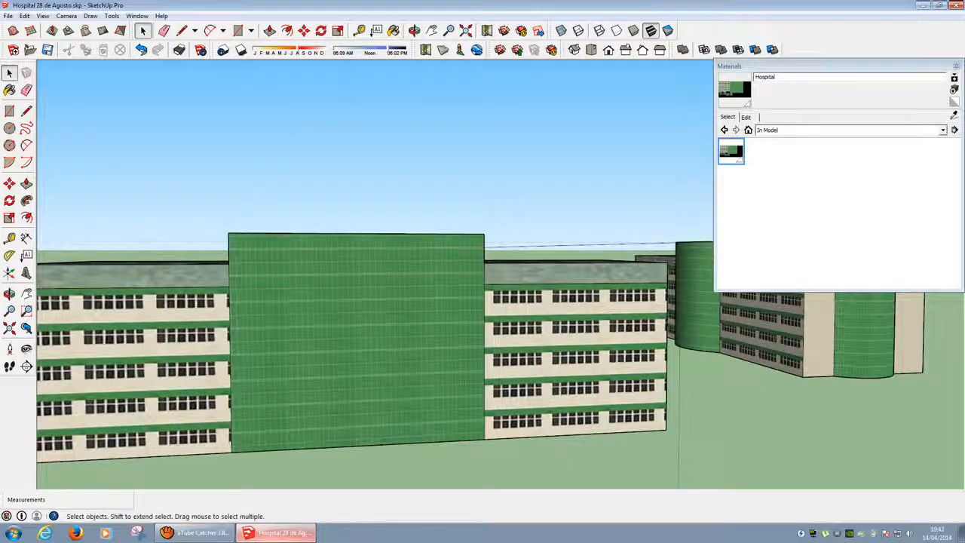
scroll(98, 298, down, 1)
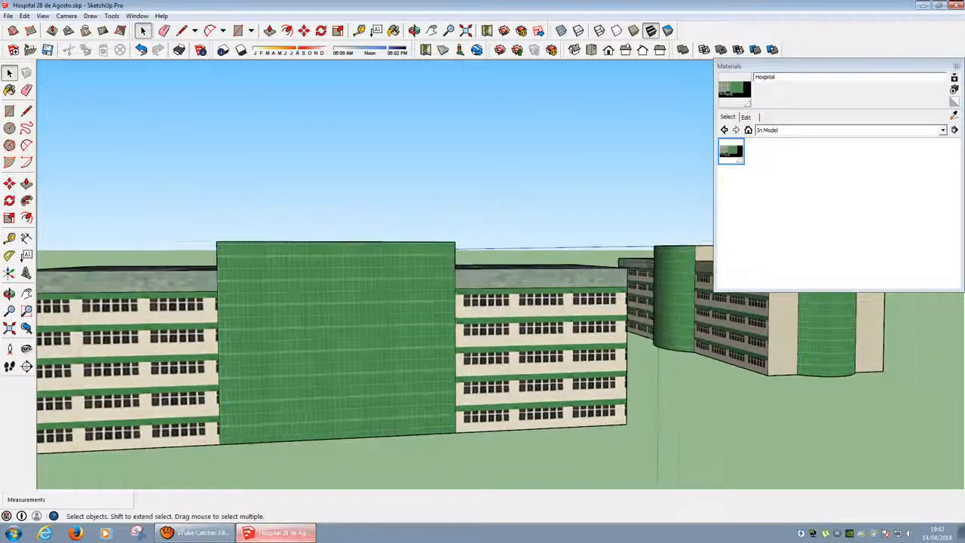
middle_drag(164, 427, 678, 418)
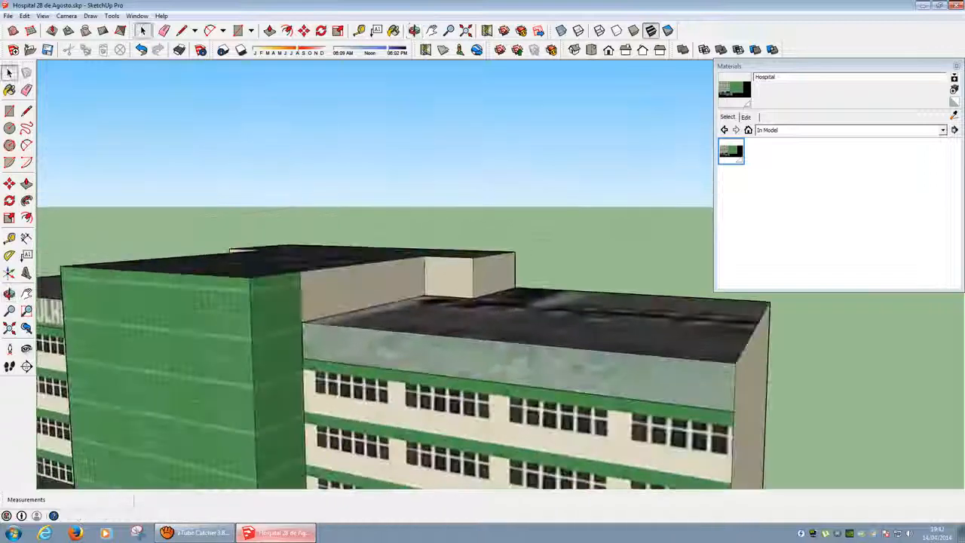
scroll(452, 332, down, 9)
middle_drag(317, 331, 252, 377)
middle_drag(301, 301, 467, 249)
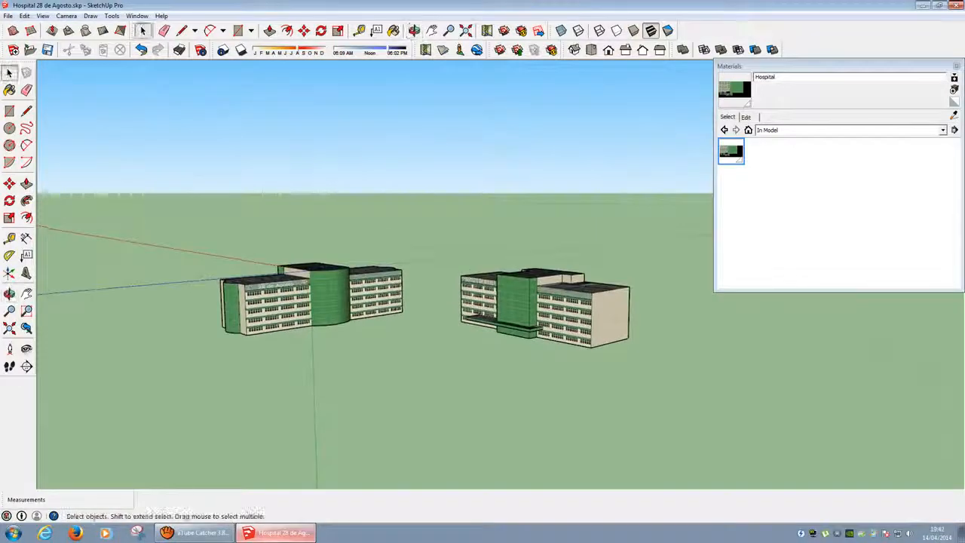
Move the drawing axes' origin to the hospital building's bottom end corner, with red along the end wall's base and green along the facade's base
scroll(389, 294, up, 4)
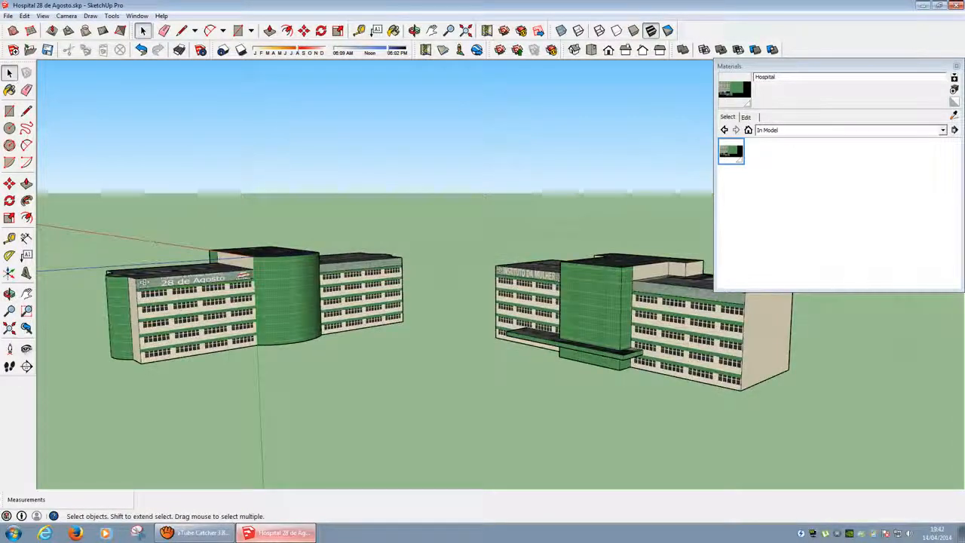
click(9, 273)
scroll(422, 294, up, 6)
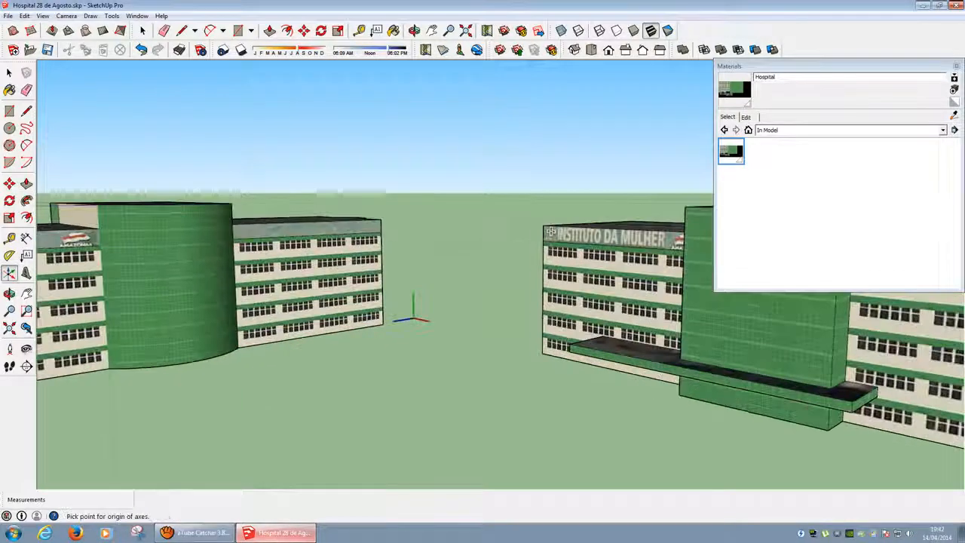
middle_drag(422, 294, 505, 272)
scroll(128, 324, down, 3)
scroll(641, 162, up, 4)
scroll(403, 237, up, 4)
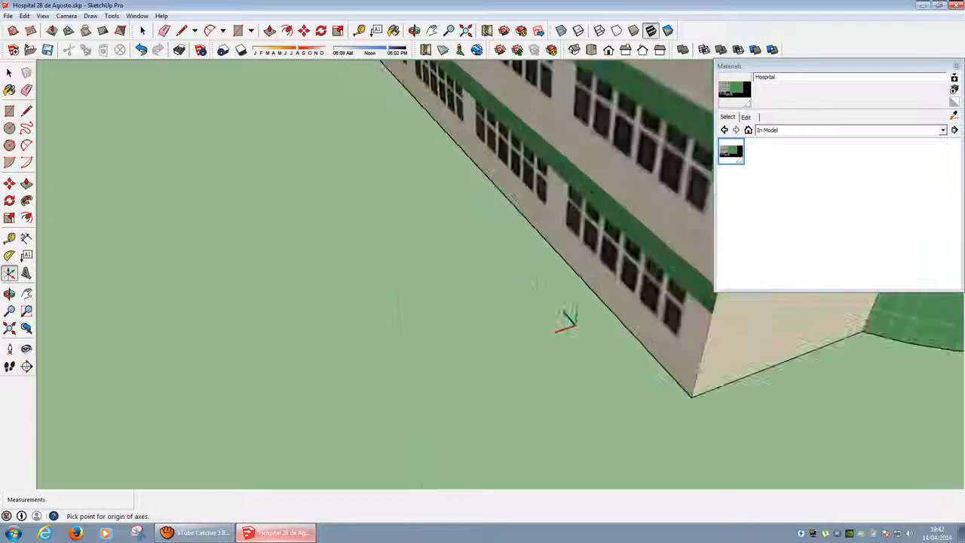
scroll(684, 393, up, 1)
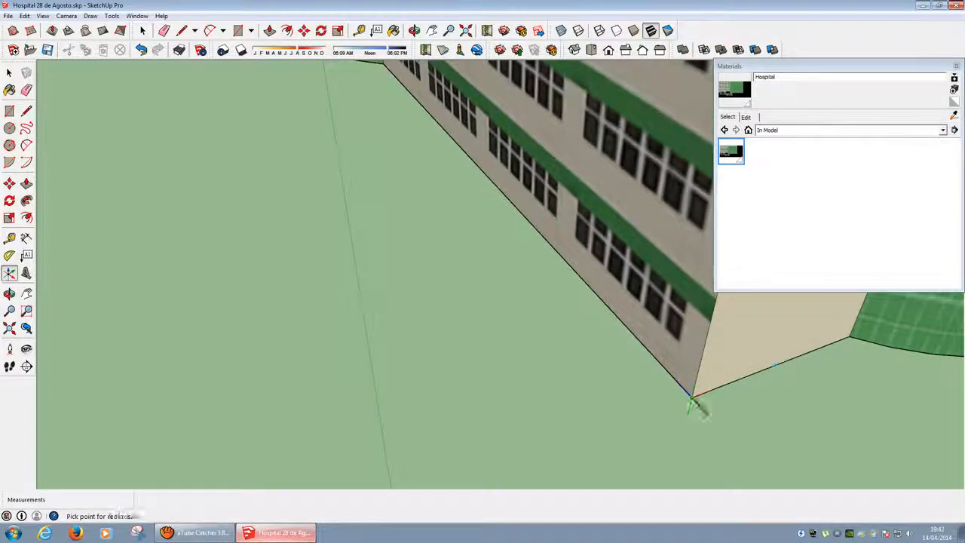
click(774, 365)
scroll(649, 350, down, 1)
click(648, 350)
scroll(678, 332, down, 7)
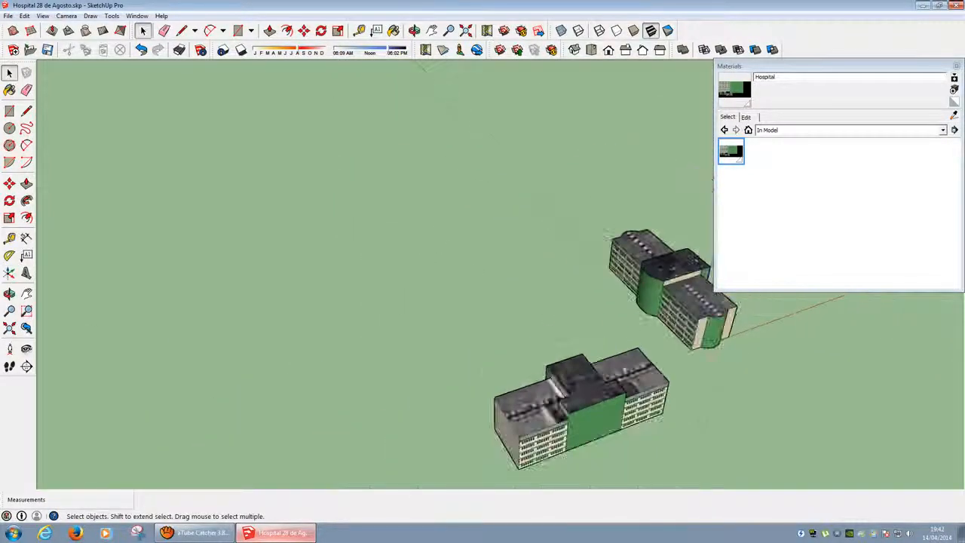
middle_drag(377, 324, 683, 309)
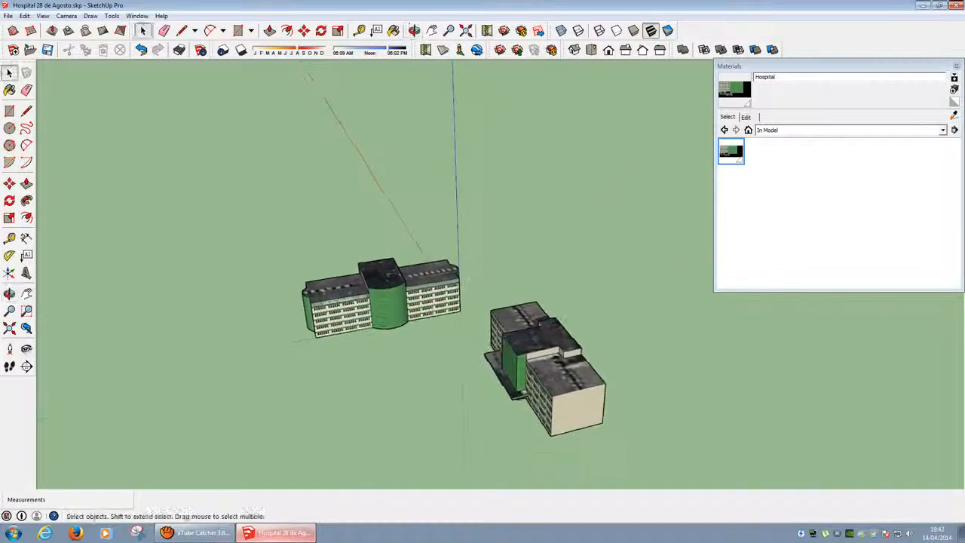
Export the 3D model to the desktop as the COLLADA file Hospital 28 de Agosto.dae
key(alt+f)
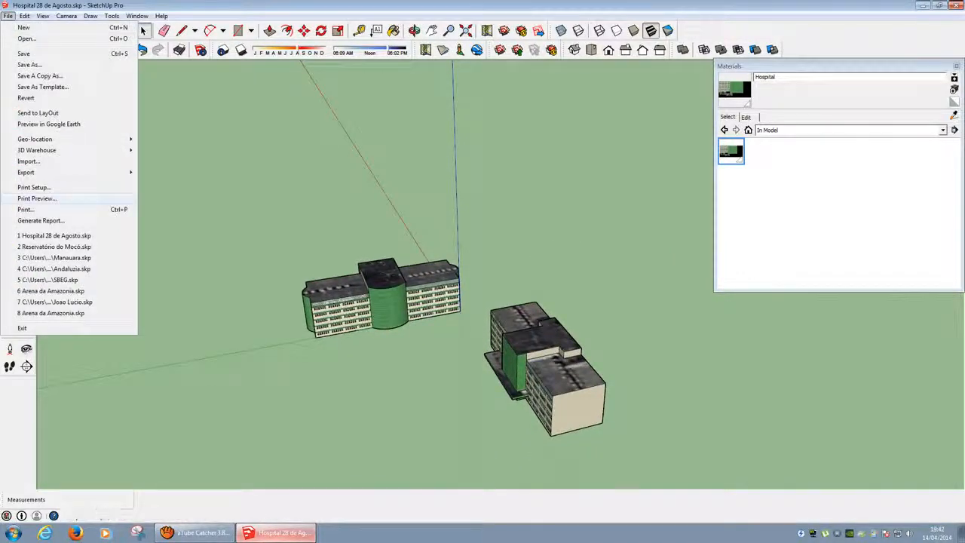
mouse_move(74, 171)
key(Return)
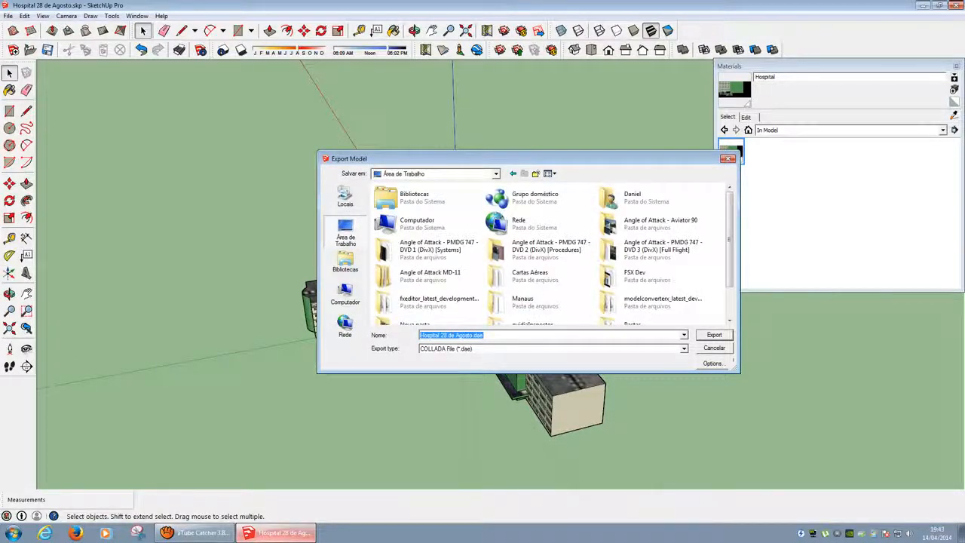
key(Return)
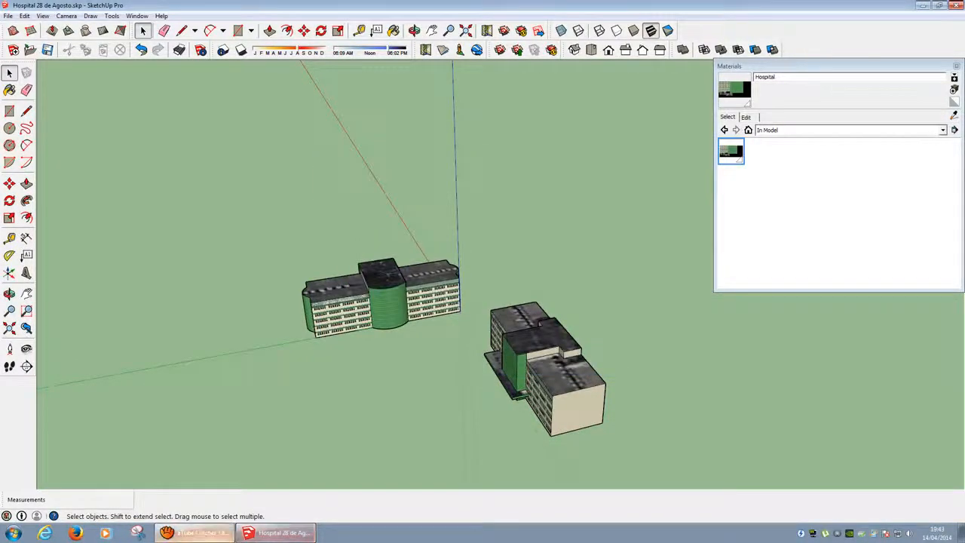
click(197, 532)
click(565, 340)
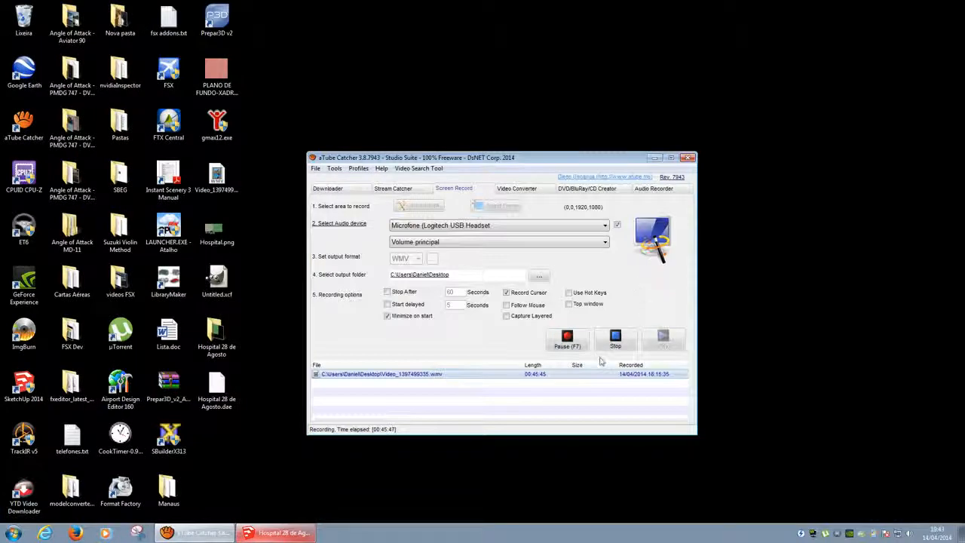
click(653, 158)
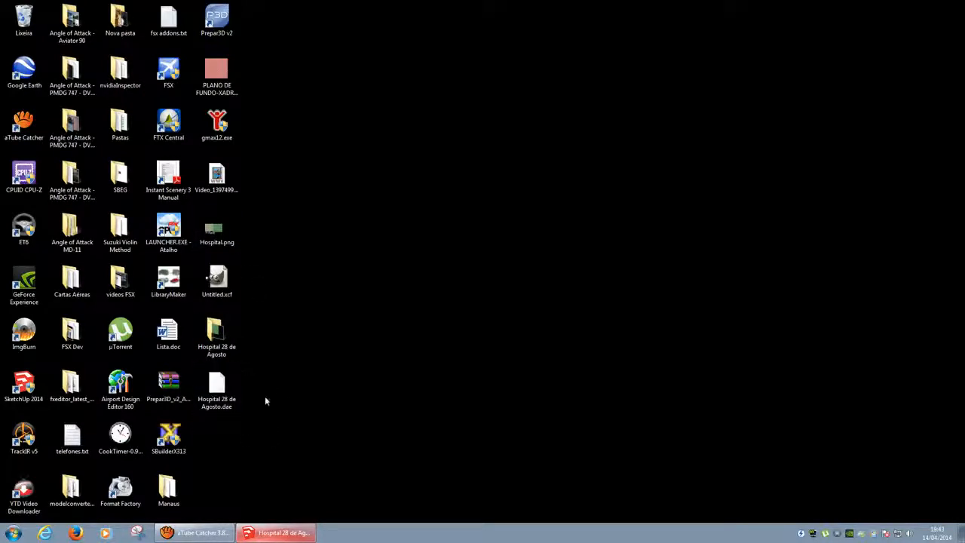
View the exported texture Hospital.png in the desktop folder Hospital 28 de Agosto, and close the image and folder
double_click(217, 339)
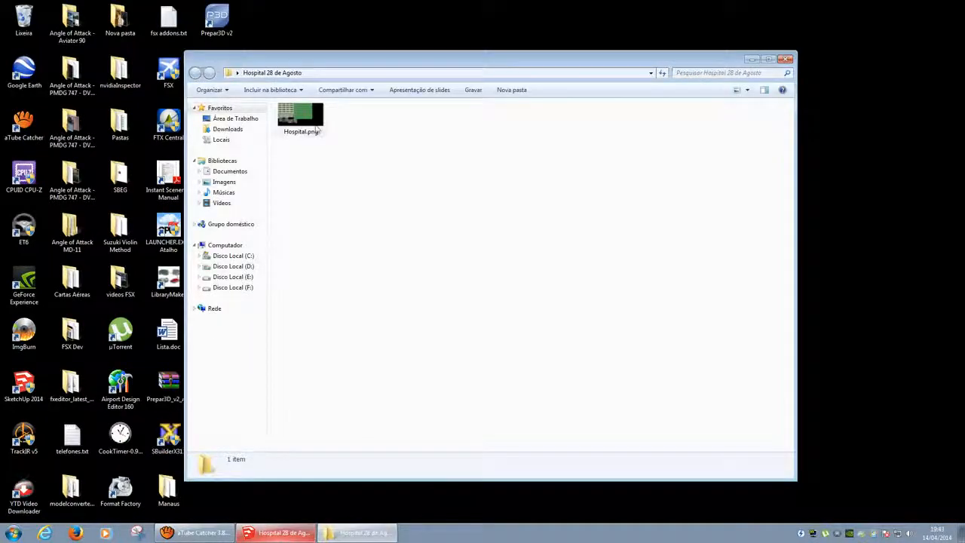
double_click(300, 123)
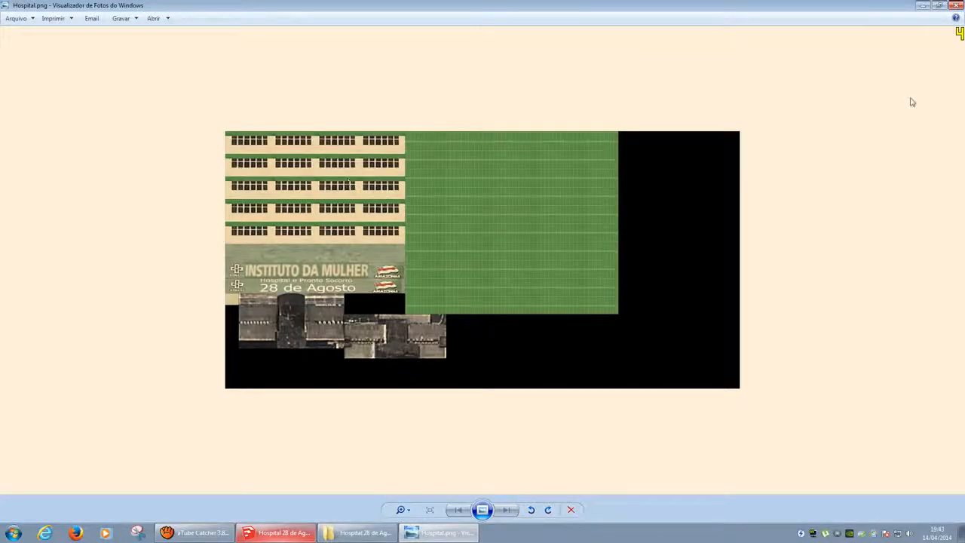
key(Escape)
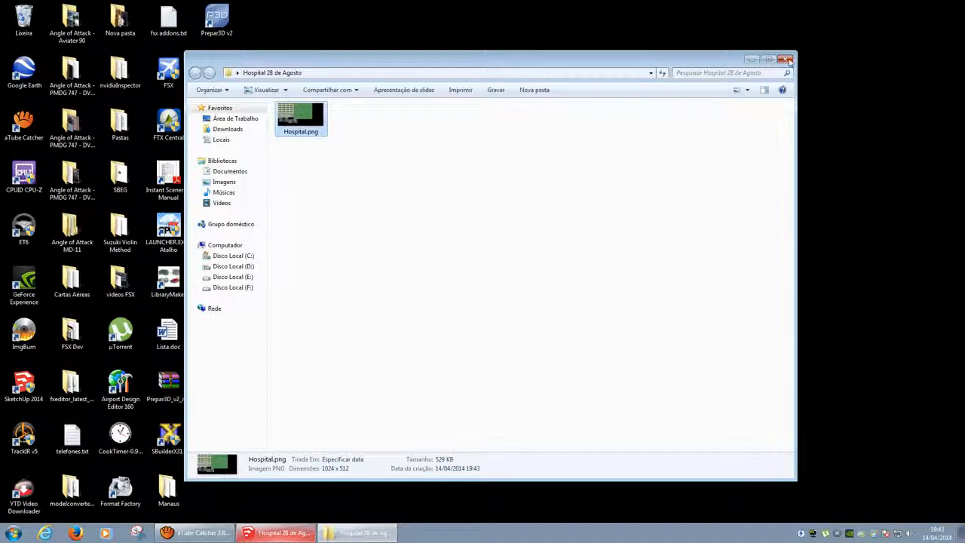
click(785, 60)
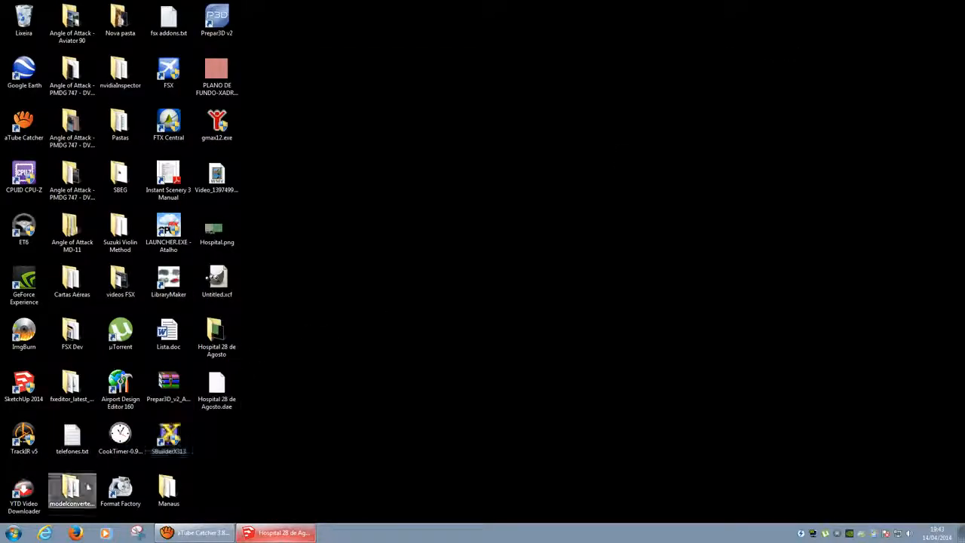
Launch ModelConverterX from its latest development release folder on the desktop and enlarge its window
click(73, 490)
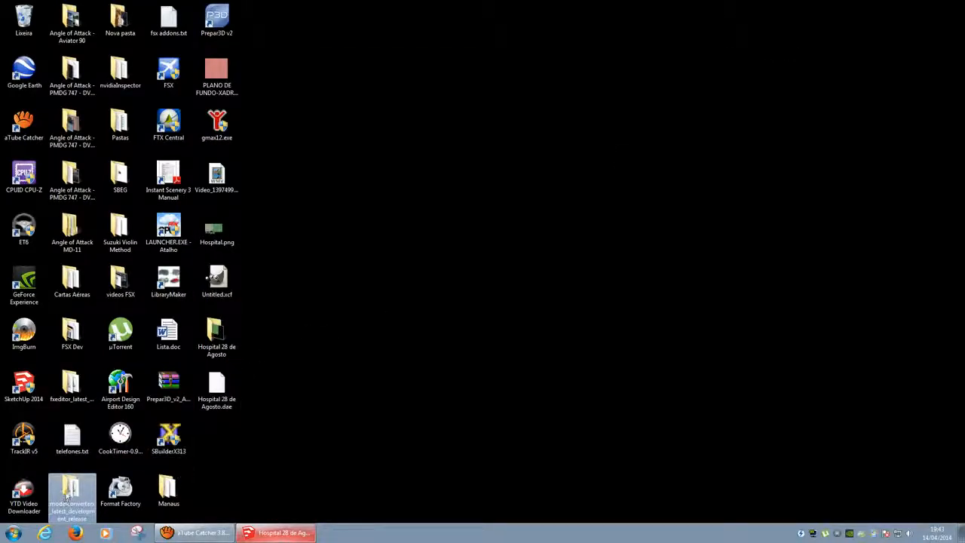
click(354, 406)
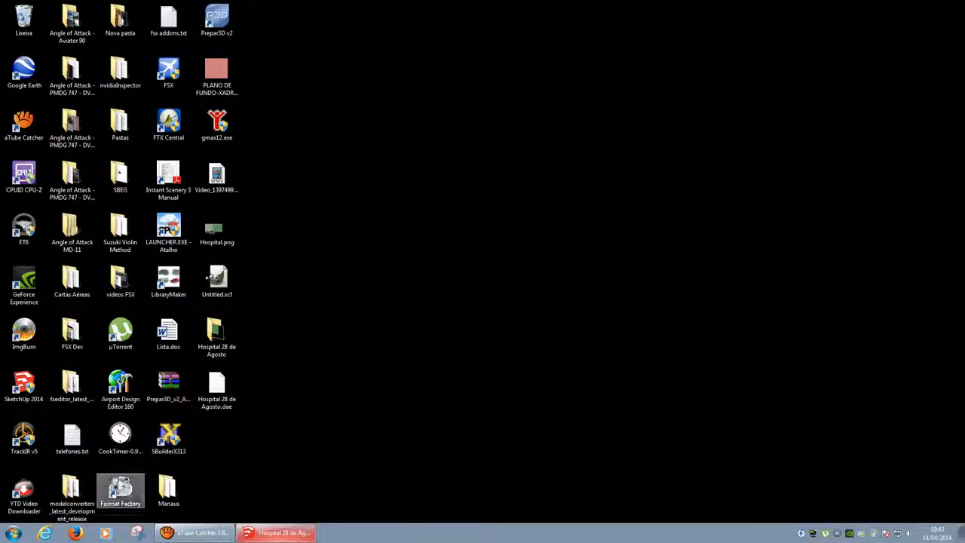
double_click(72, 490)
double_click(315, 414)
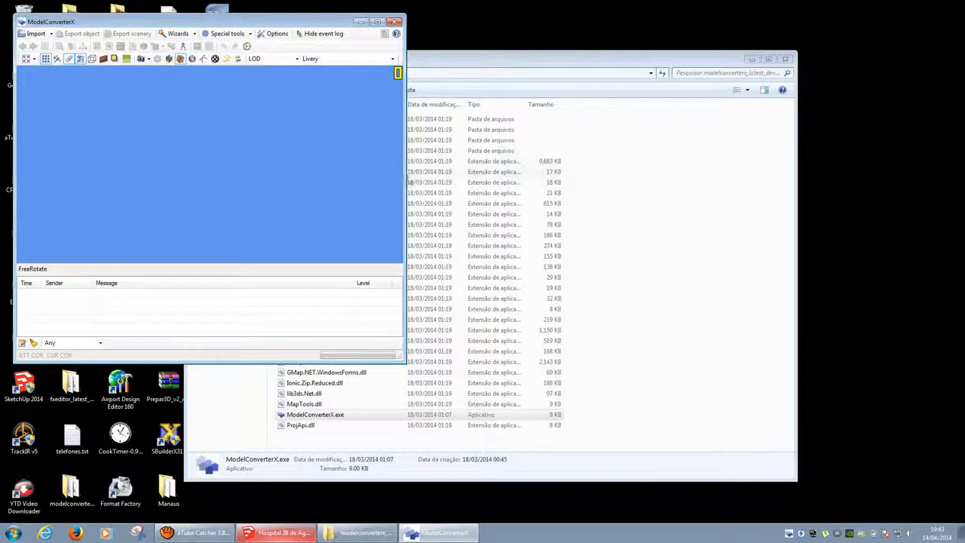
drag(406, 179, 691, 180)
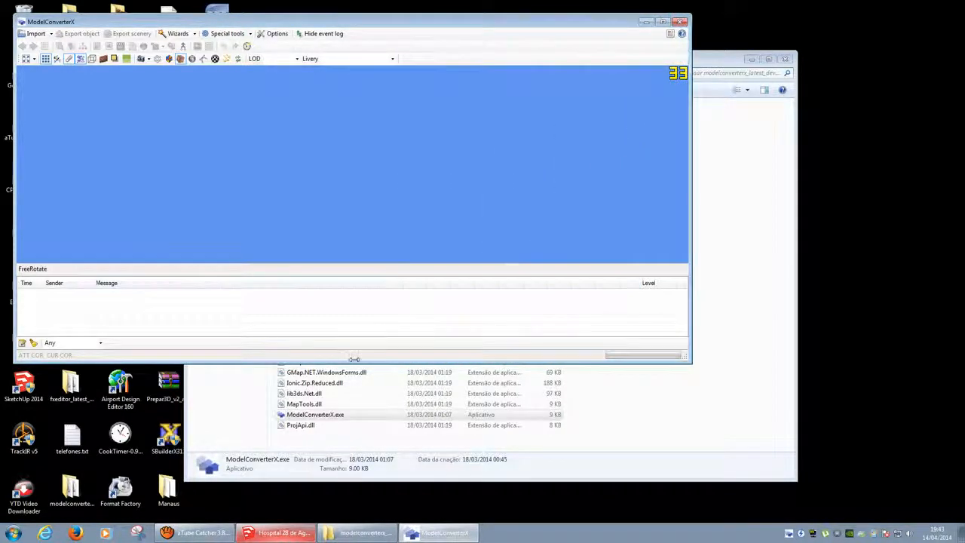
drag(353, 359, 367, 490)
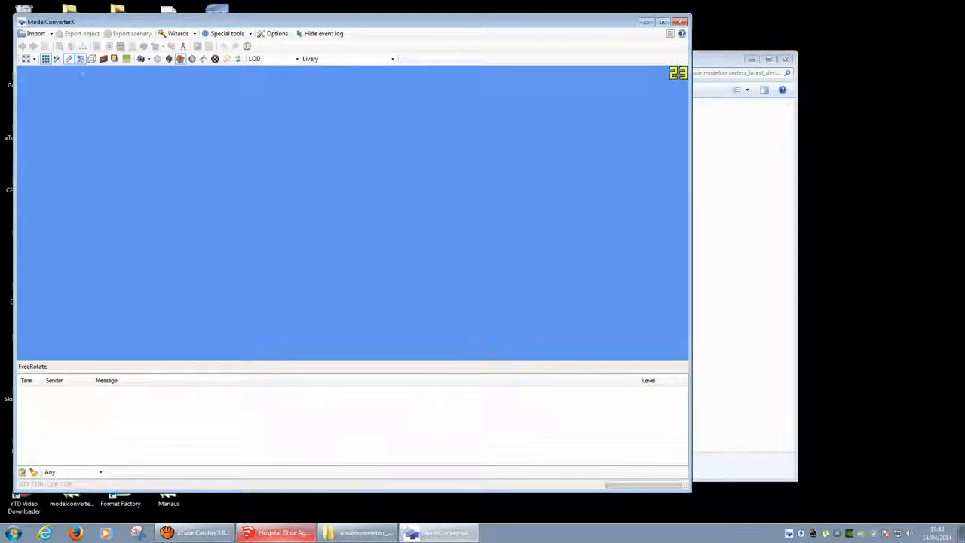
Import Hospital 28 de Agosto.dae from the desktop and orbit around the loaded buildings
click(33, 35)
click(180, 276)
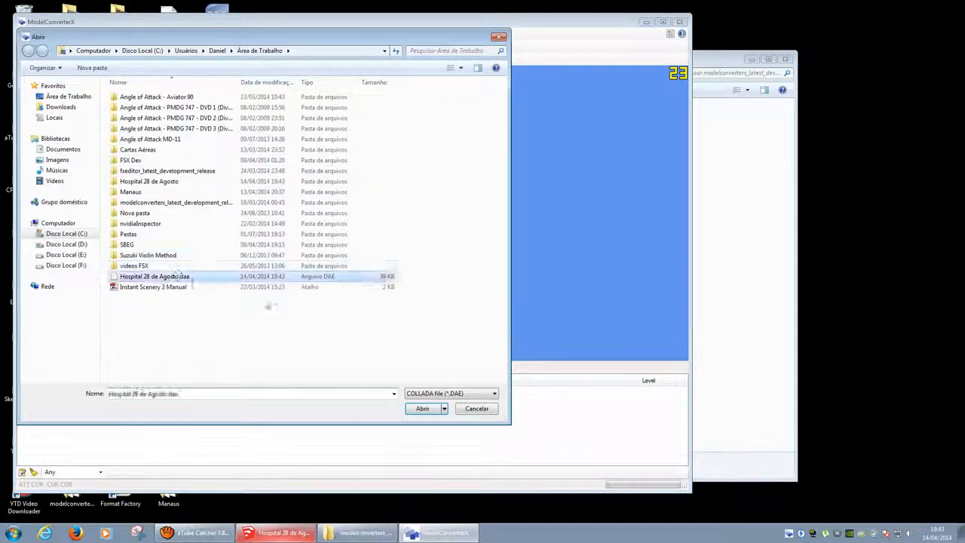
click(422, 407)
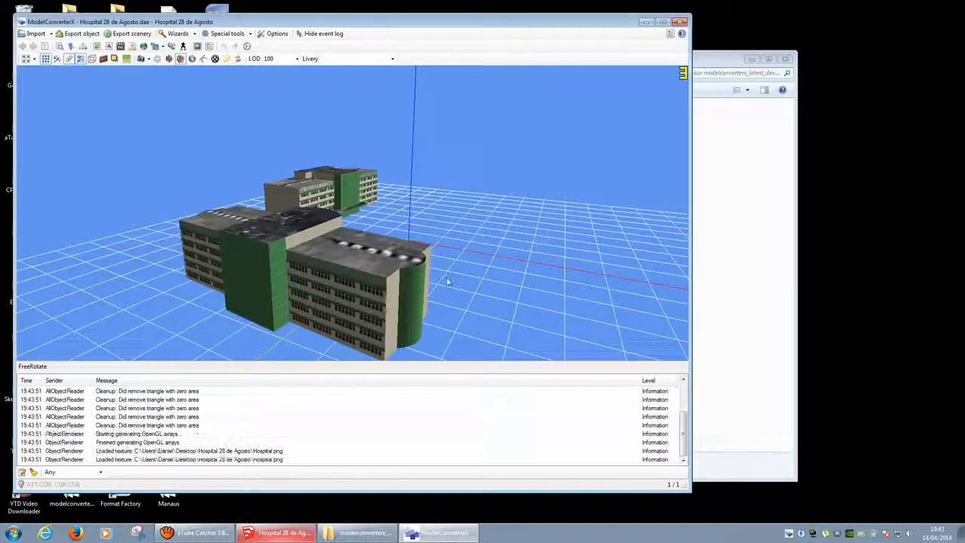
drag(449, 281, 361, 287)
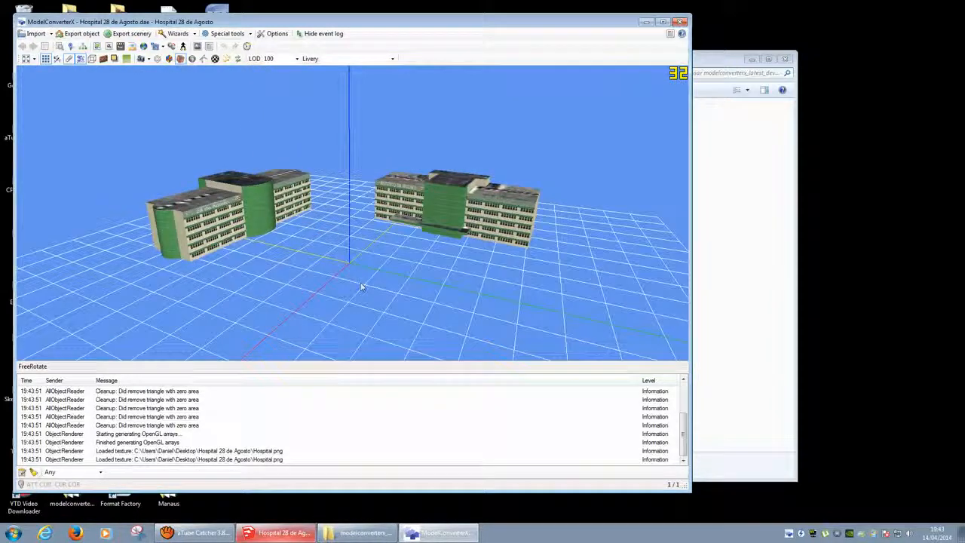
Predict the model's drawcalls in the Material Editor with the maximum texture size at 1024 x 1024 and at 1024 x 512
click(98, 47)
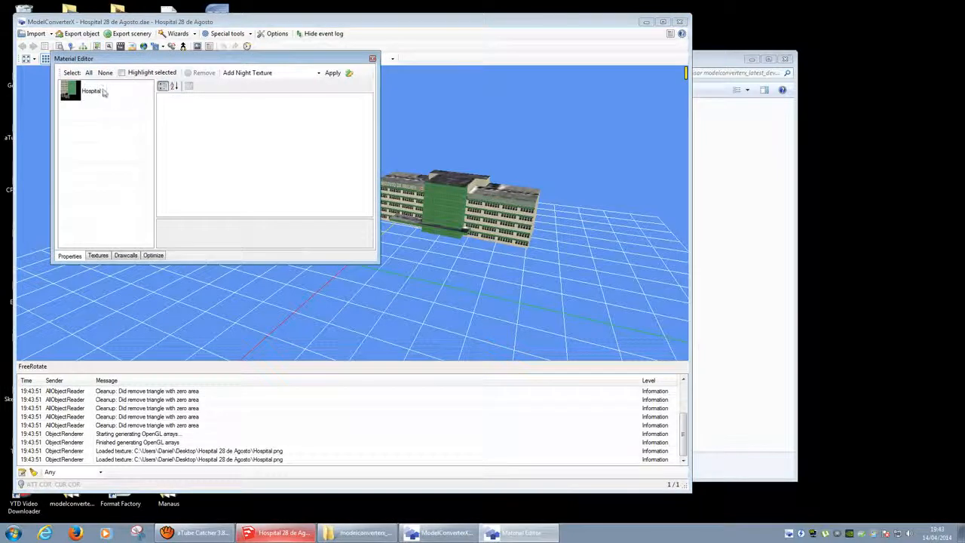
click(126, 256)
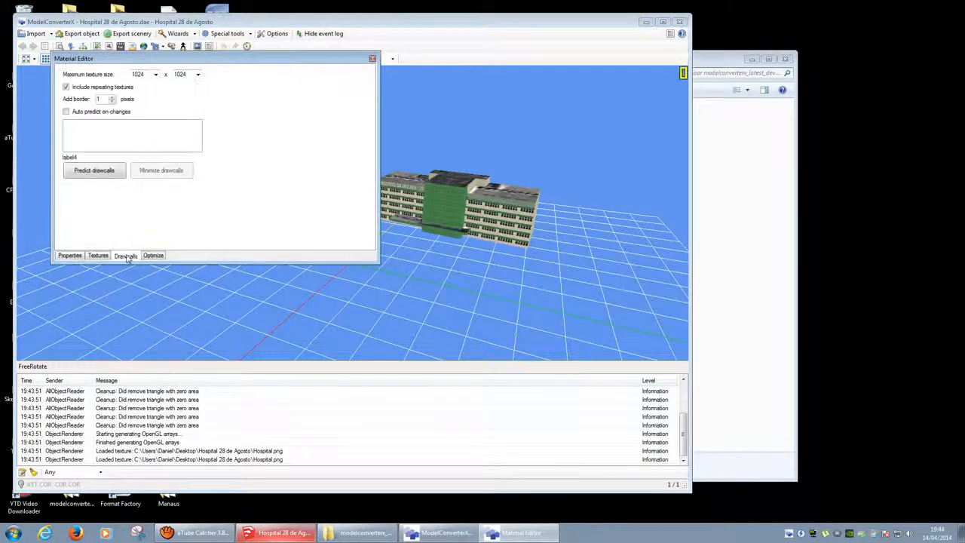
click(113, 173)
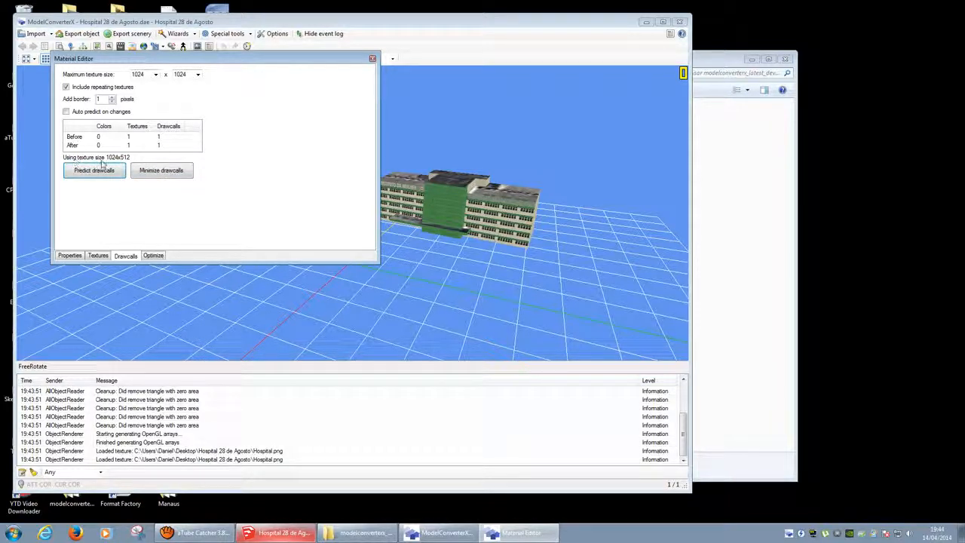
click(195, 74)
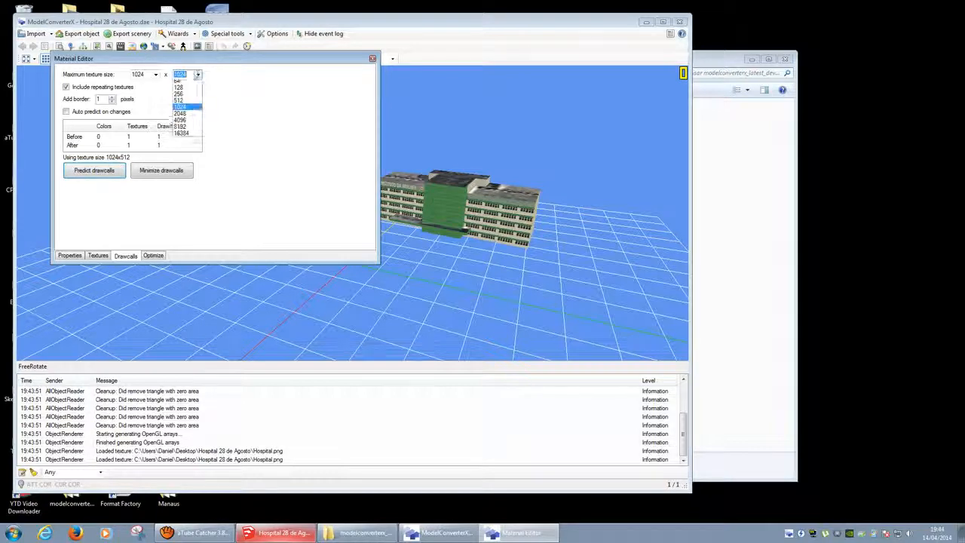
click(192, 107)
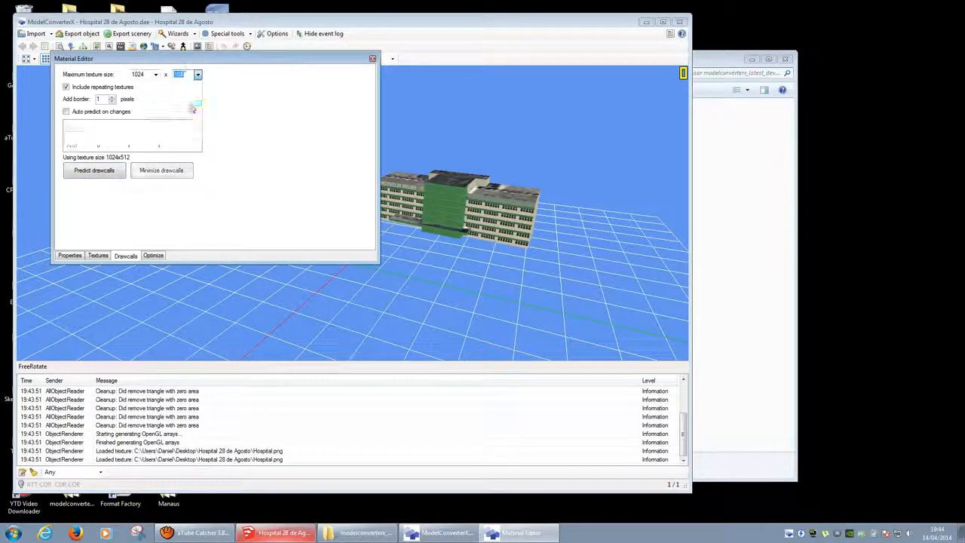
click(93, 170)
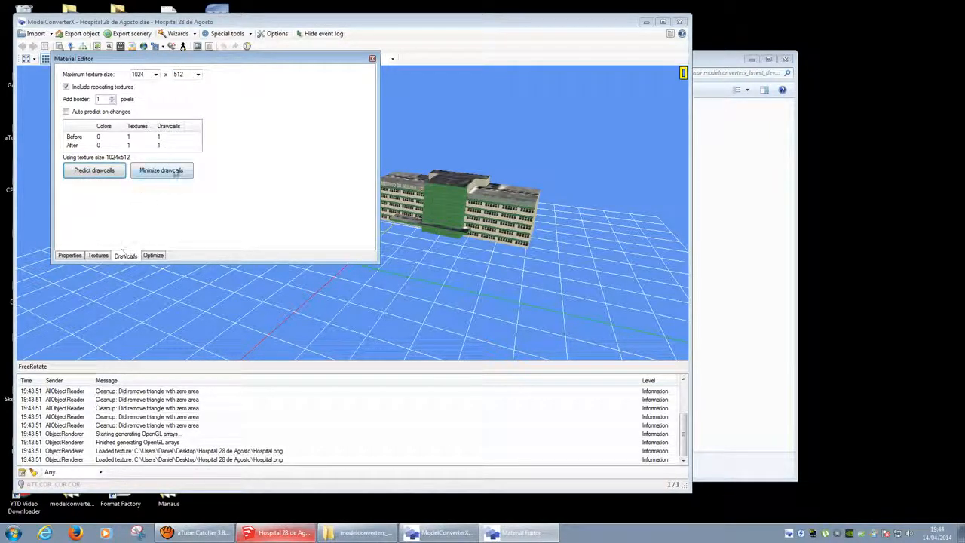
Review the Material Editor's optimization, texture and material property pages, and close the editor
click(153, 255)
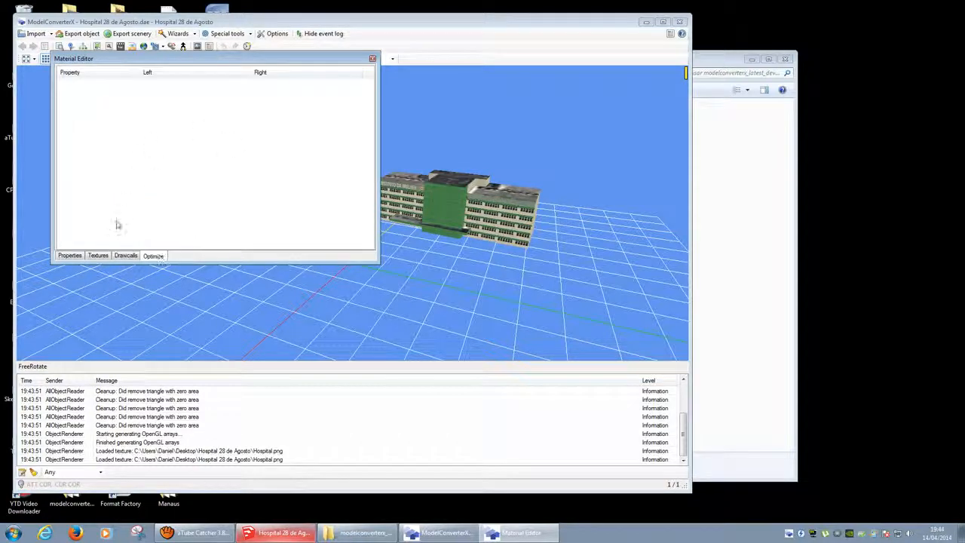
click(99, 255)
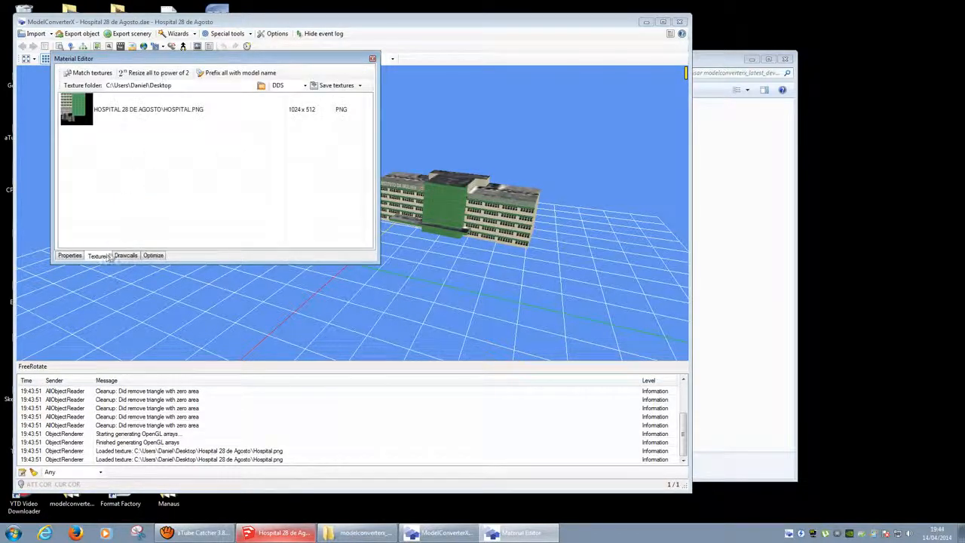
click(70, 255)
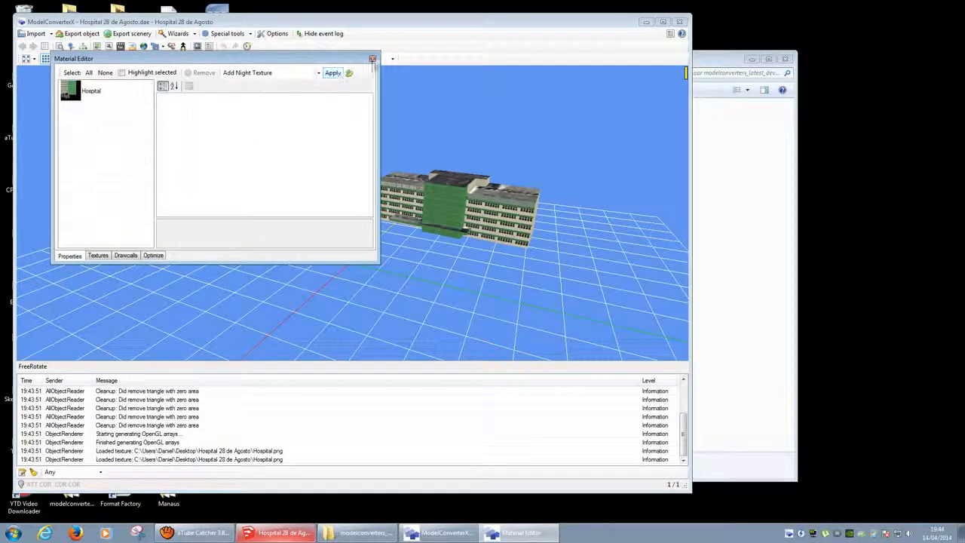
Return to the desktop and open Hospital.png from the Hospital 28 de Agosto folder to inspect the texture sheet
click(961, 533)
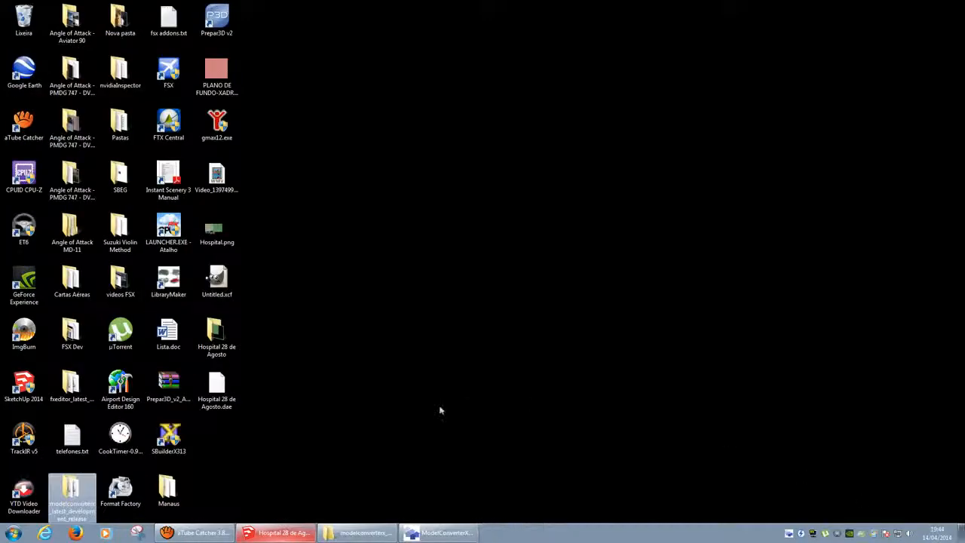
double_click(217, 341)
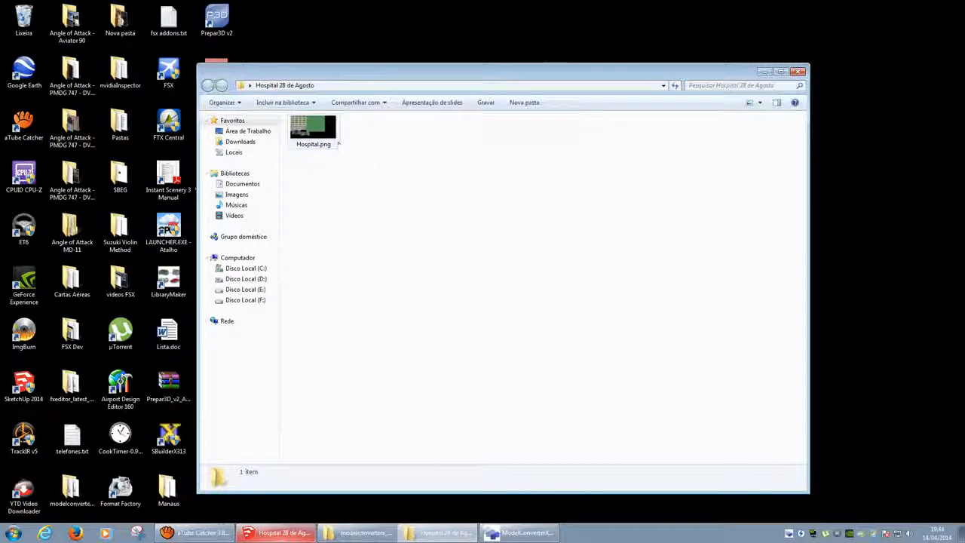
double_click(324, 140)
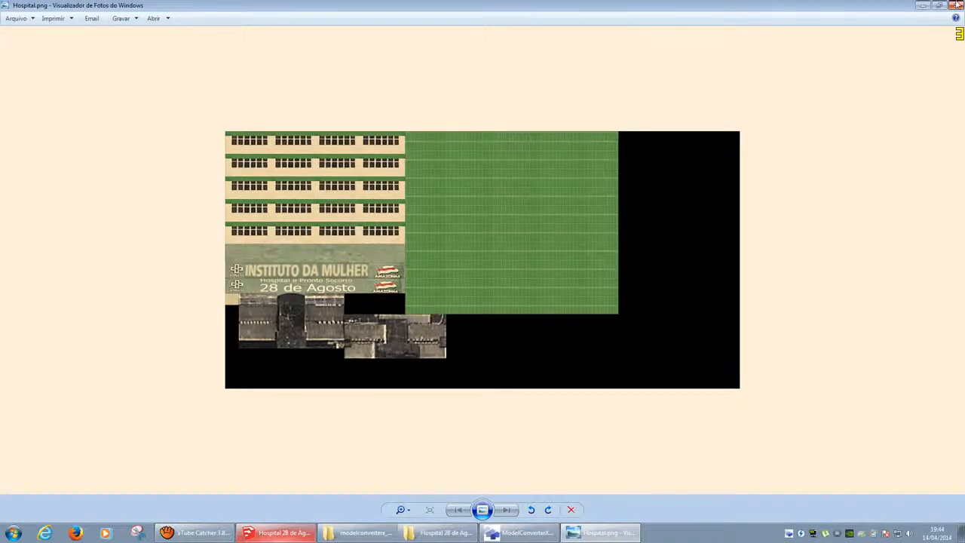
Close the texture image, return to ModelConverterX, check the Hospital material's texture slots including the night map, and close the Material Editor
key(alt+F4)
click(520, 532)
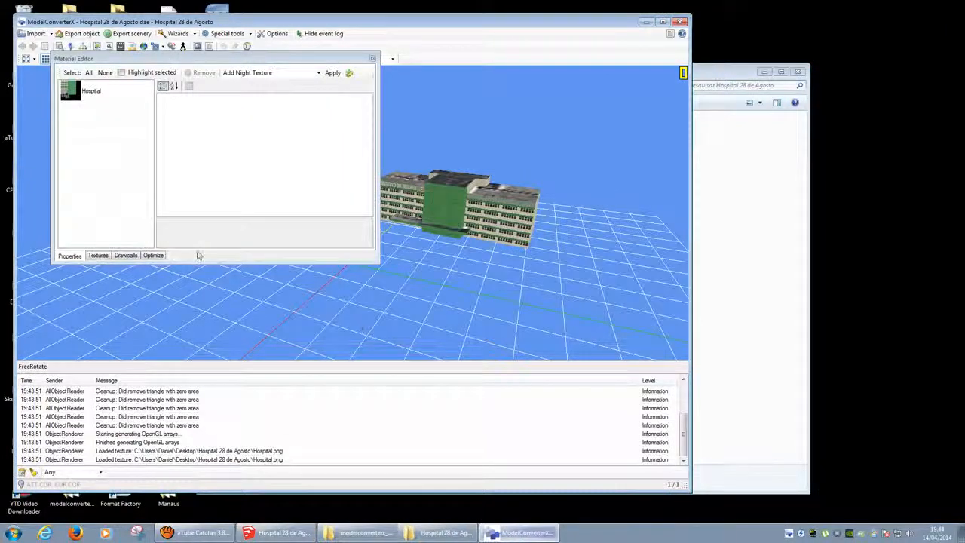
click(91, 90)
drag(368, 113, 367, 195)
click(245, 169)
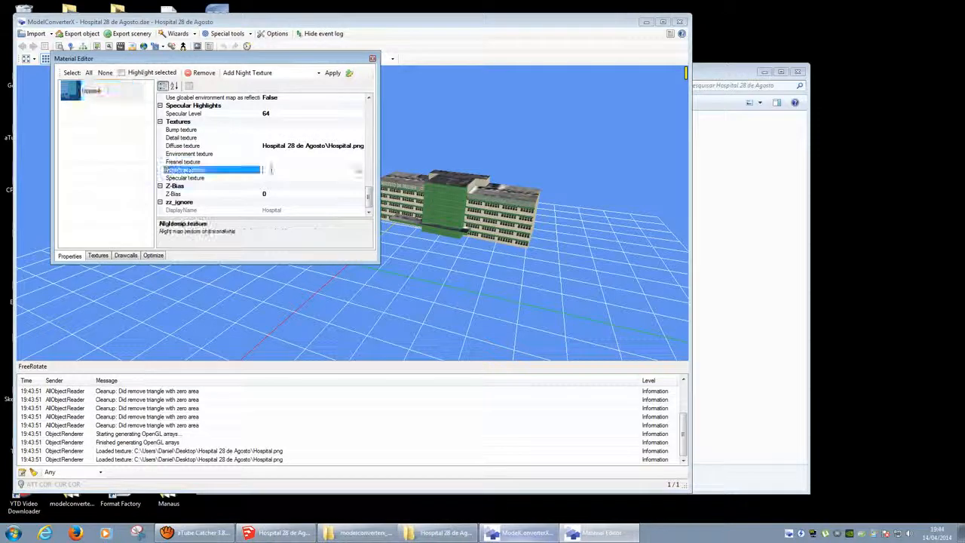
click(372, 58)
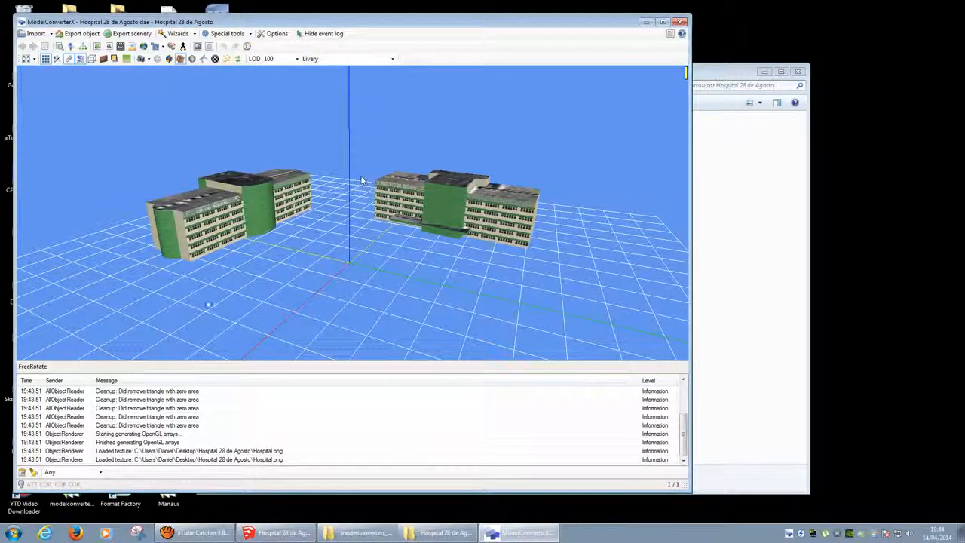
Close the Hospital 28 de Agosto and modelconverterx_latest_development_release folder windows, leaving only the converter's model view in use
mouse_move(183, 278)
mouse_down()
mouse_move(295, 263)
mouse_move(335, 227)
mouse_move(339, 260)
mouse_move(415, 260)
mouse_move(430, 249)
mouse_move(181, 286)
mouse_up()
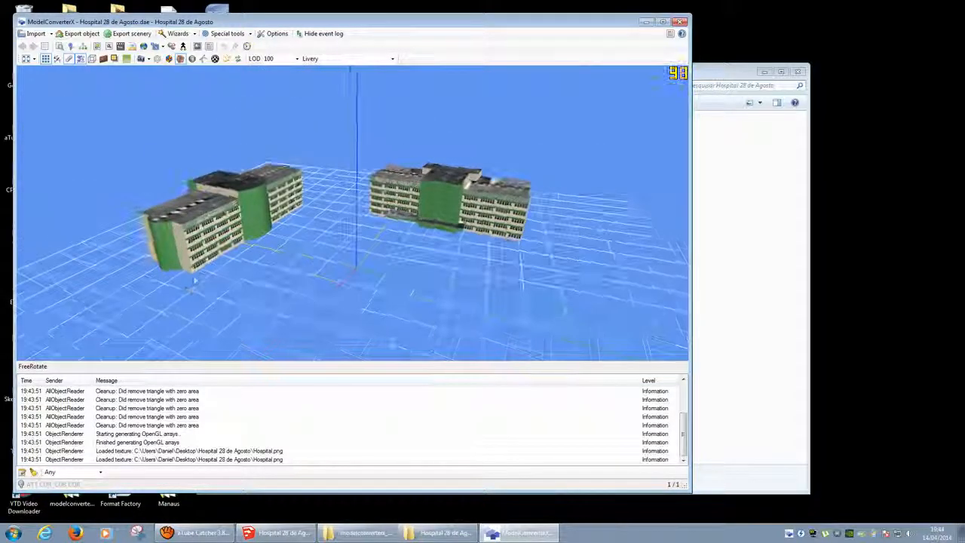
click(441, 533)
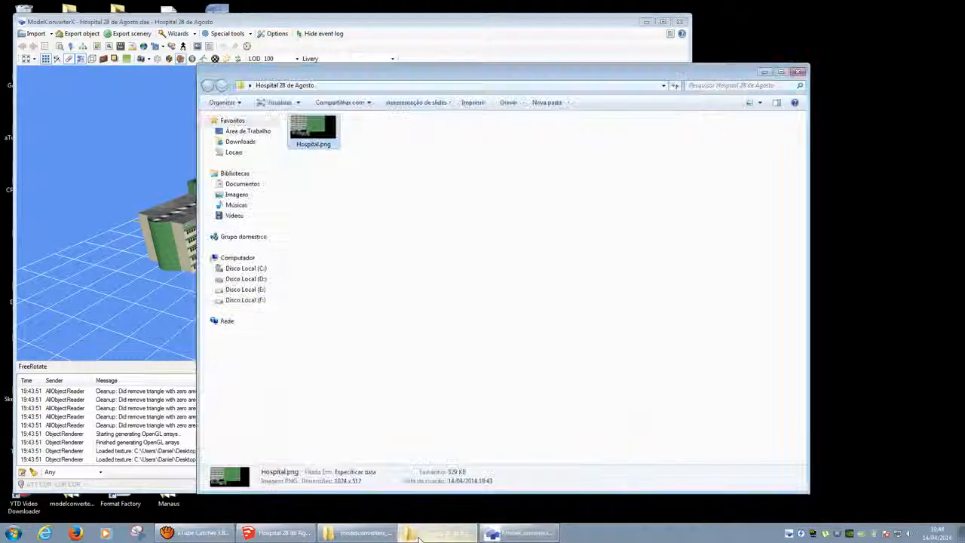
click(798, 71)
click(381, 533)
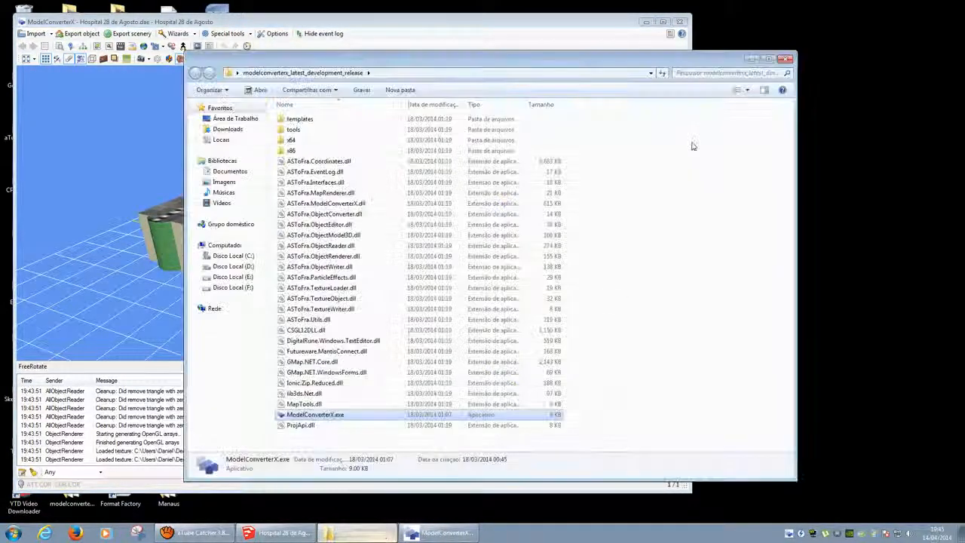
click(789, 56)
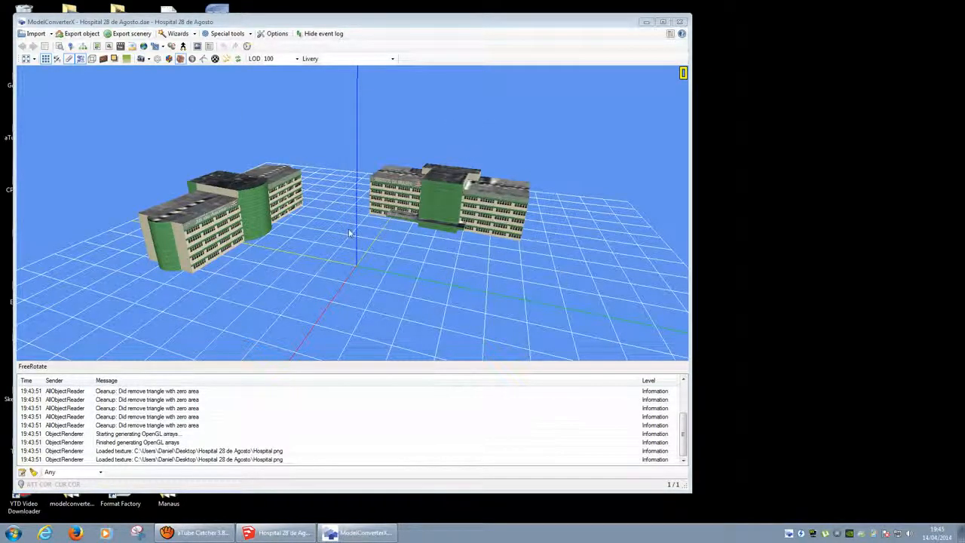
mouse_move(349, 231)
mouse_down()
mouse_move(389, 210)
mouse_move(329, 216)
mouse_move(367, 232)
mouse_move(351, 232)
mouse_up()
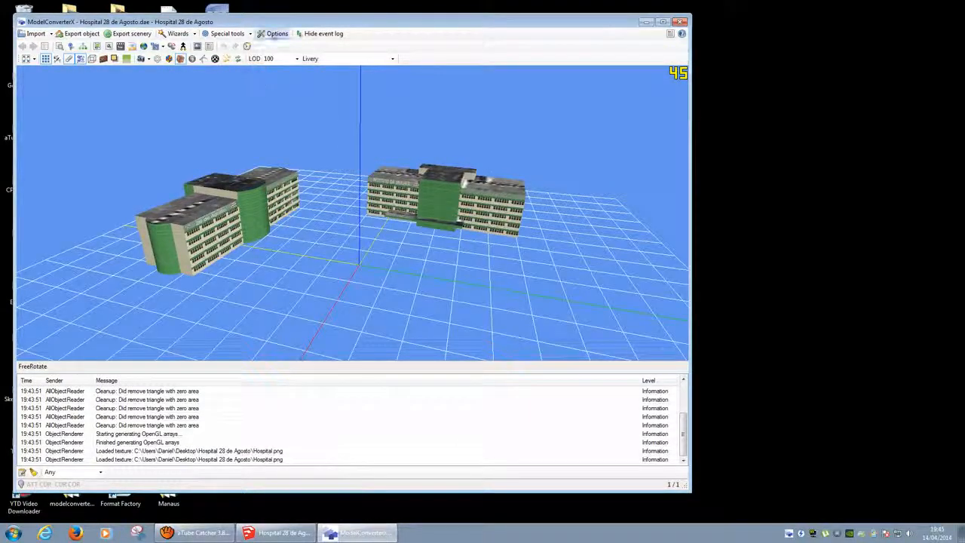
Review the texture, object model, FS related, exporter, importer and renderer settings in Options, and close the dialog
click(276, 34)
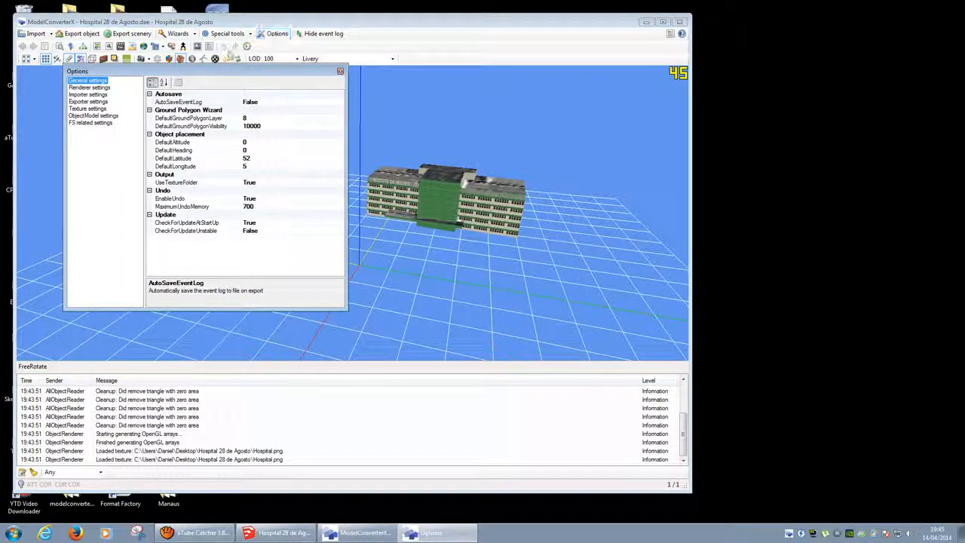
drag(202, 70, 330, 106)
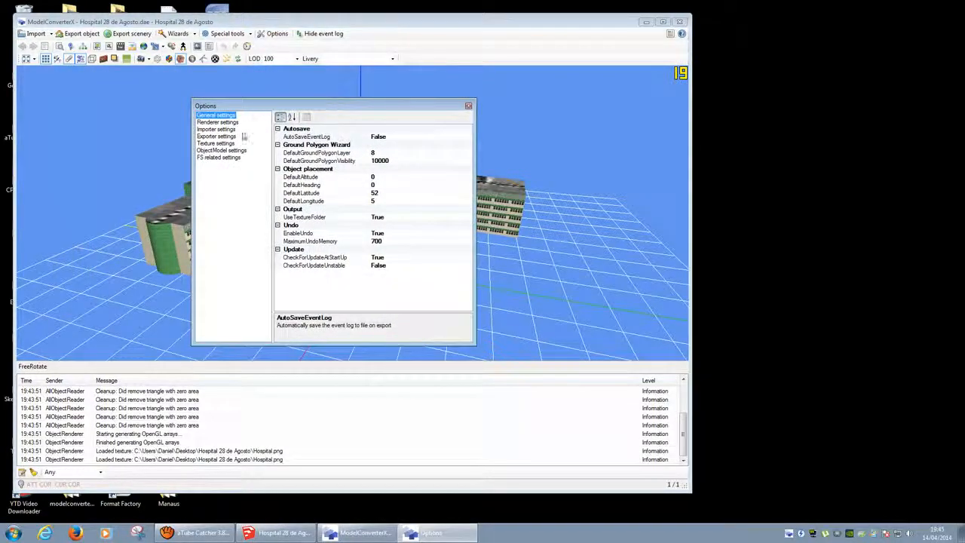
click(222, 144)
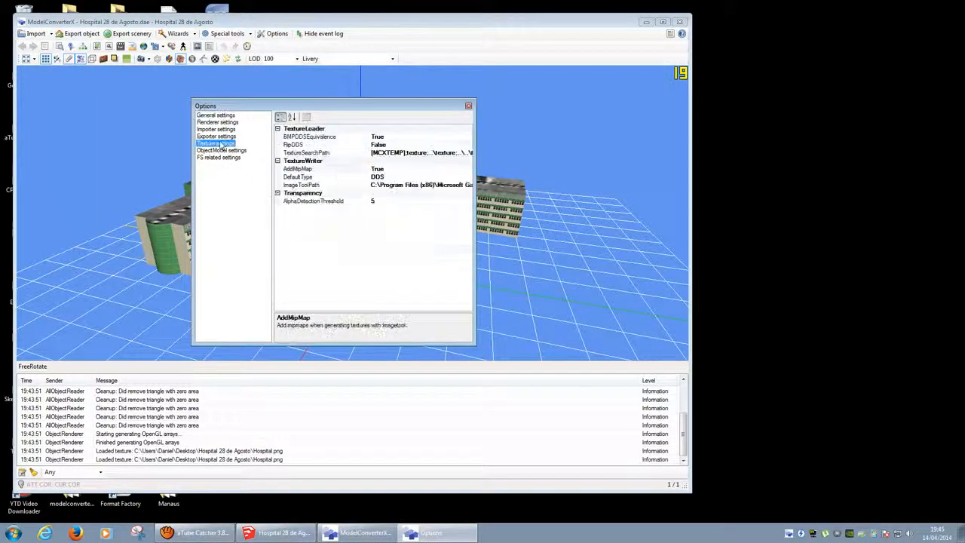
click(222, 150)
click(219, 157)
click(217, 135)
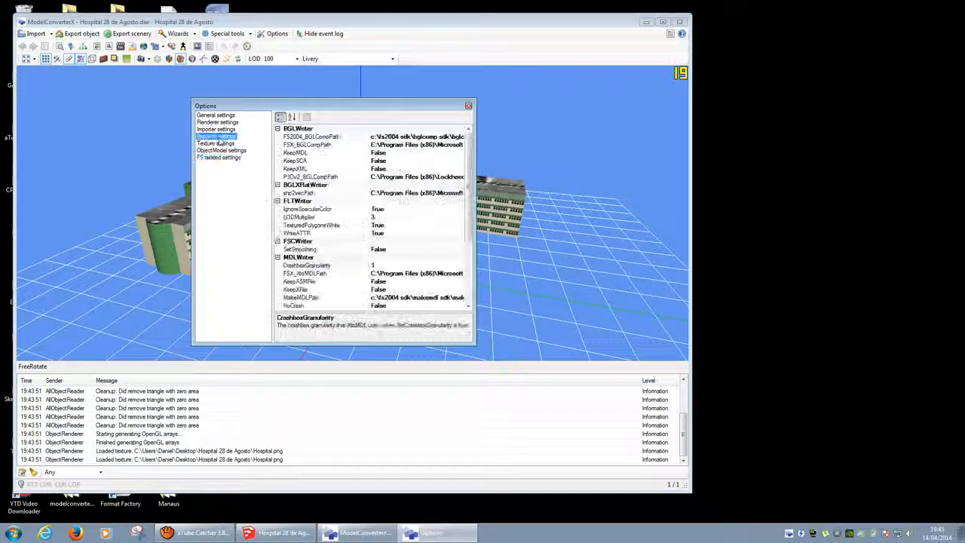
click(217, 129)
click(219, 122)
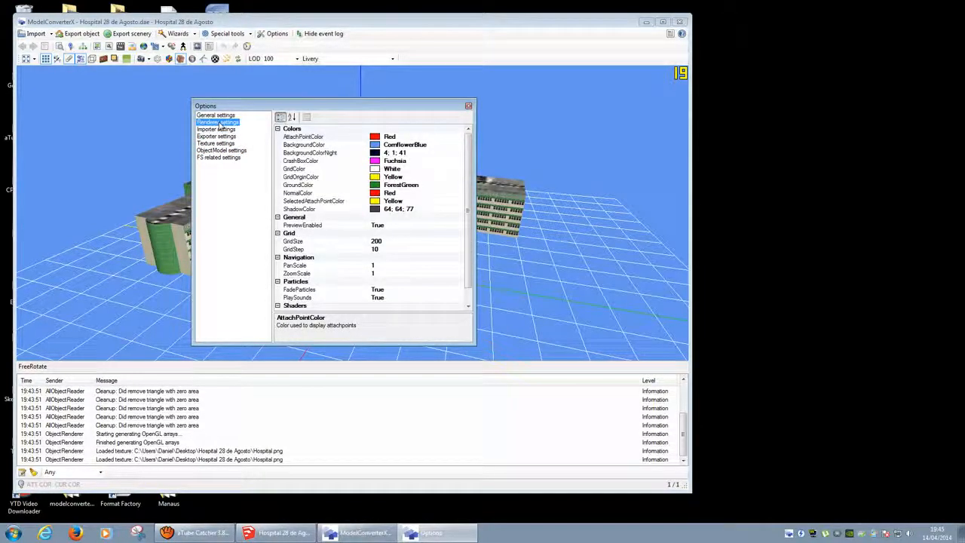
click(468, 107)
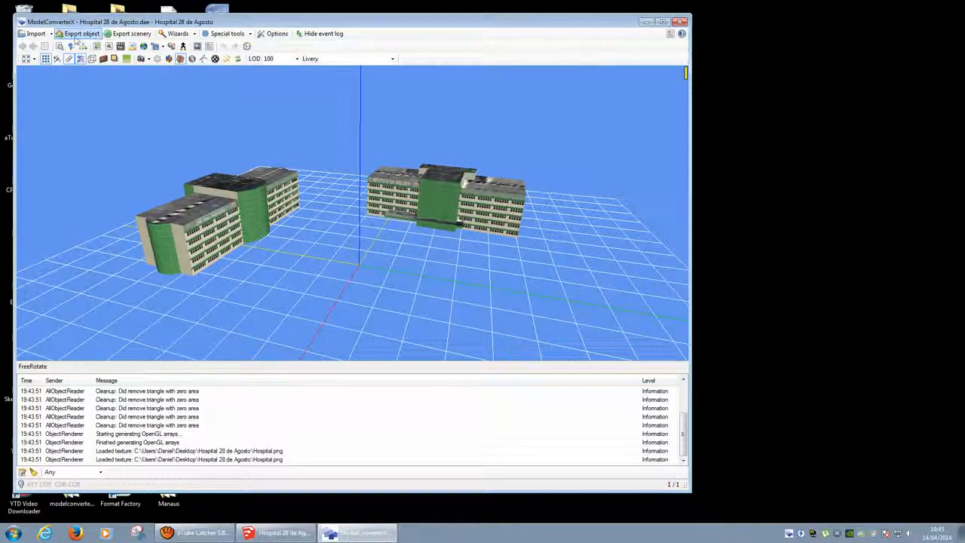
Refresh the model preview and examine the object information for its drawcalls, triangles, texture vertices and textures
drag(196, 23, 279, 38)
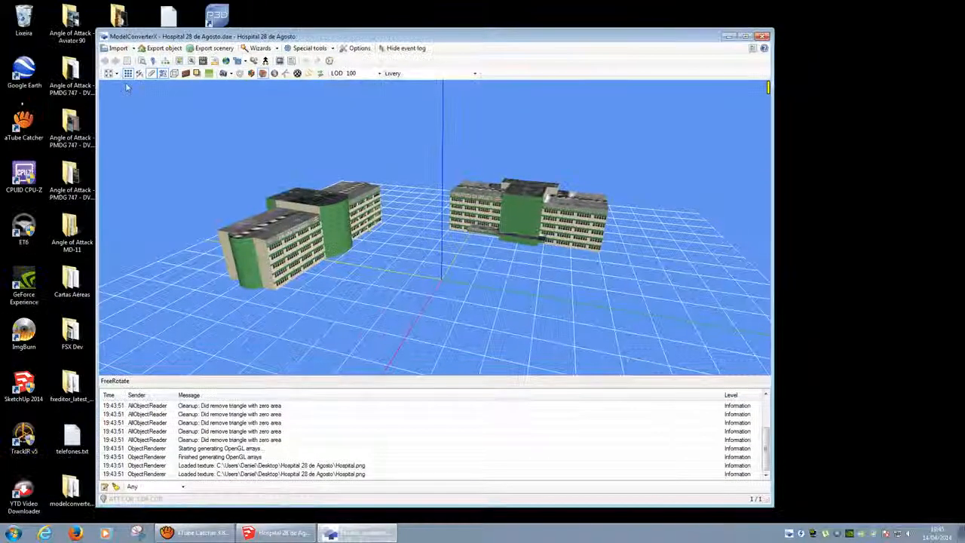
click(126, 62)
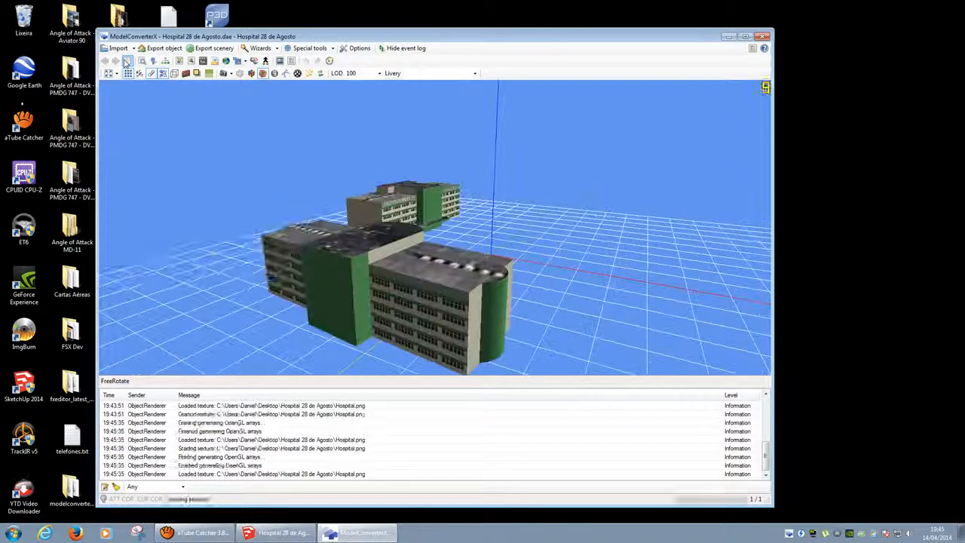
click(299, 85)
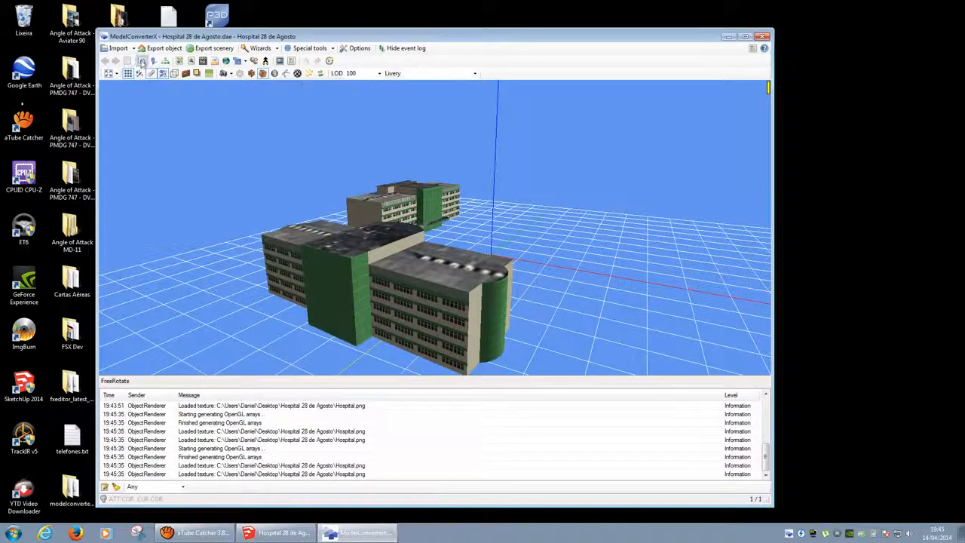
click(142, 62)
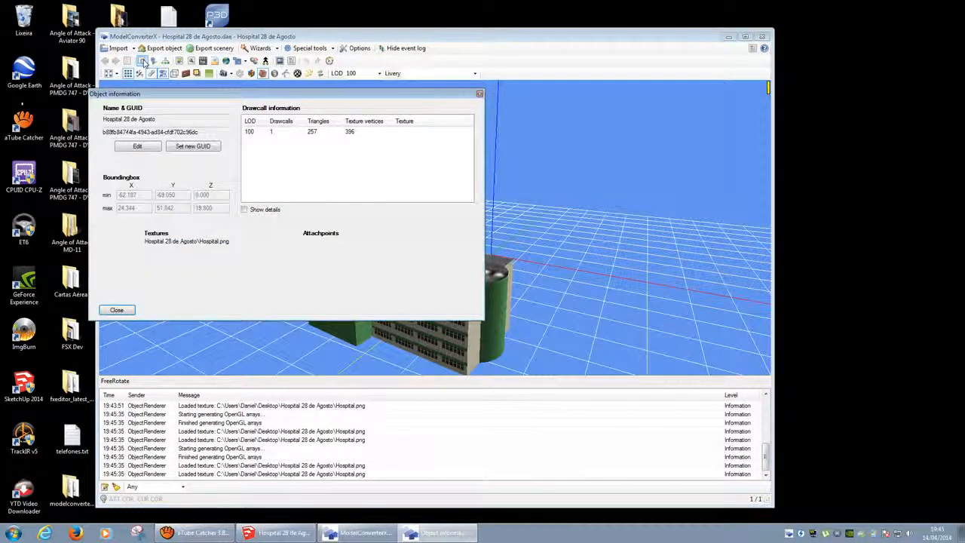
click(117, 310)
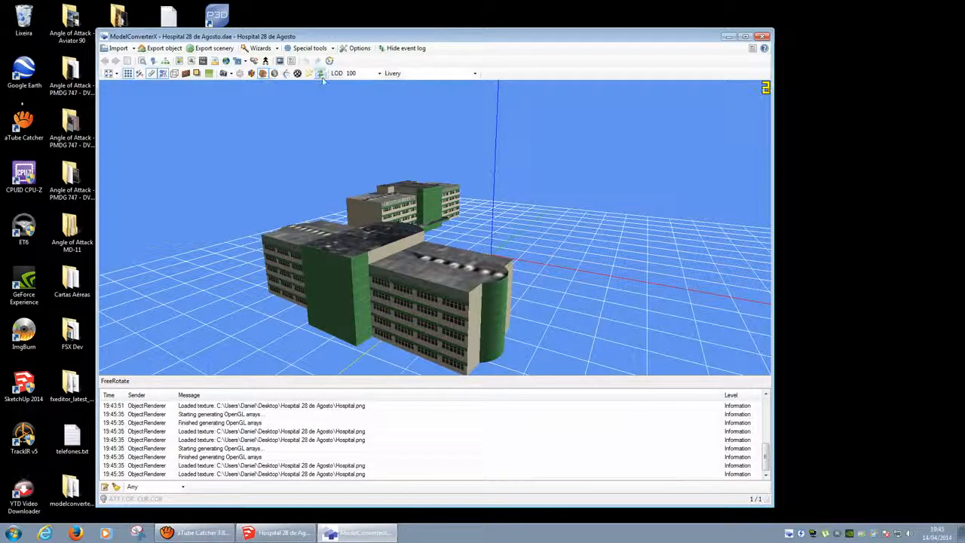
drag(387, 38, 337, 26)
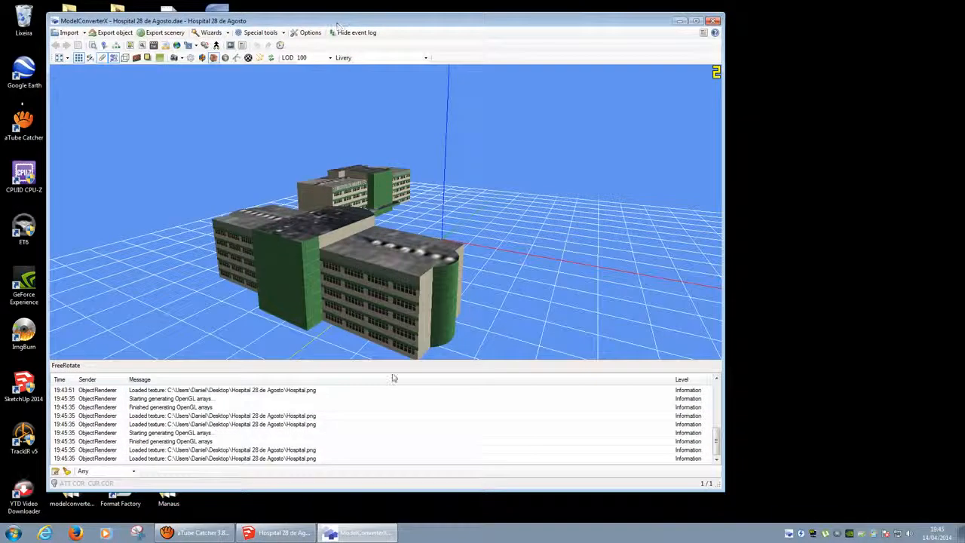
click(196, 533)
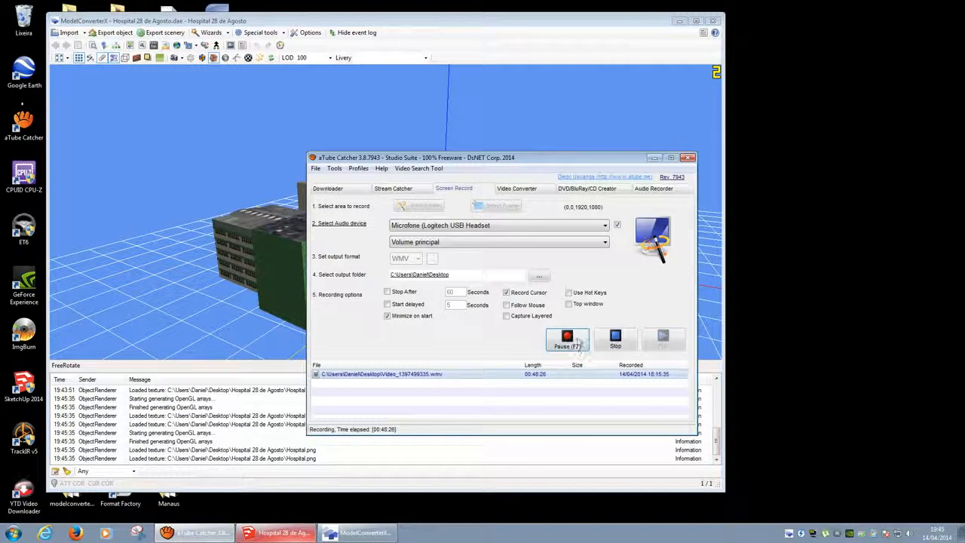
click(653, 158)
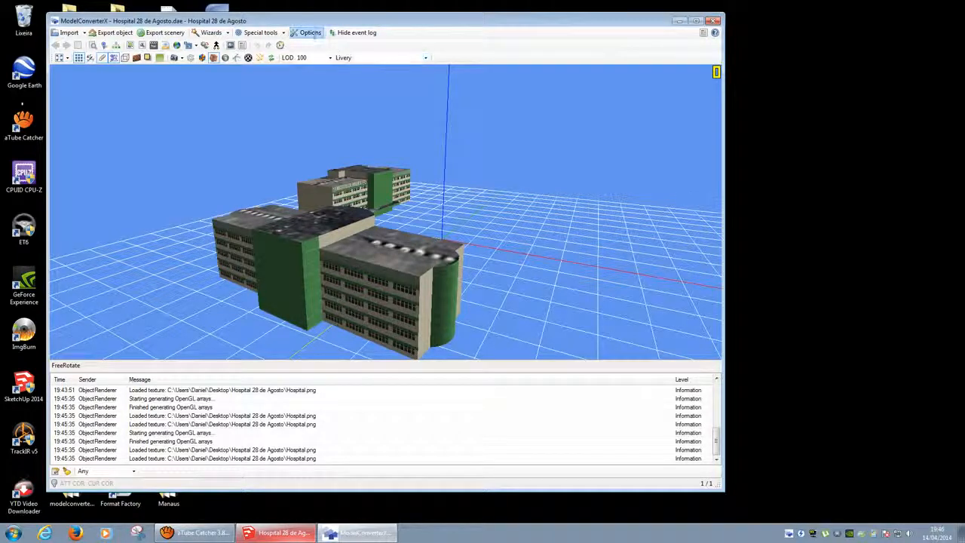
Examine the XWriter drawcall batching option in the exporter settings, and close the Options dialog
click(310, 32)
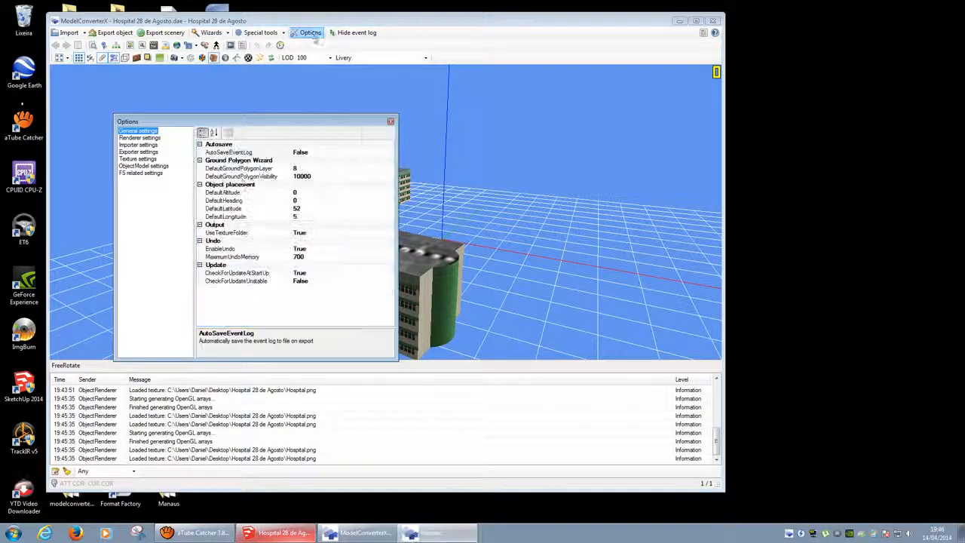
click(150, 152)
drag(391, 188, 390, 253)
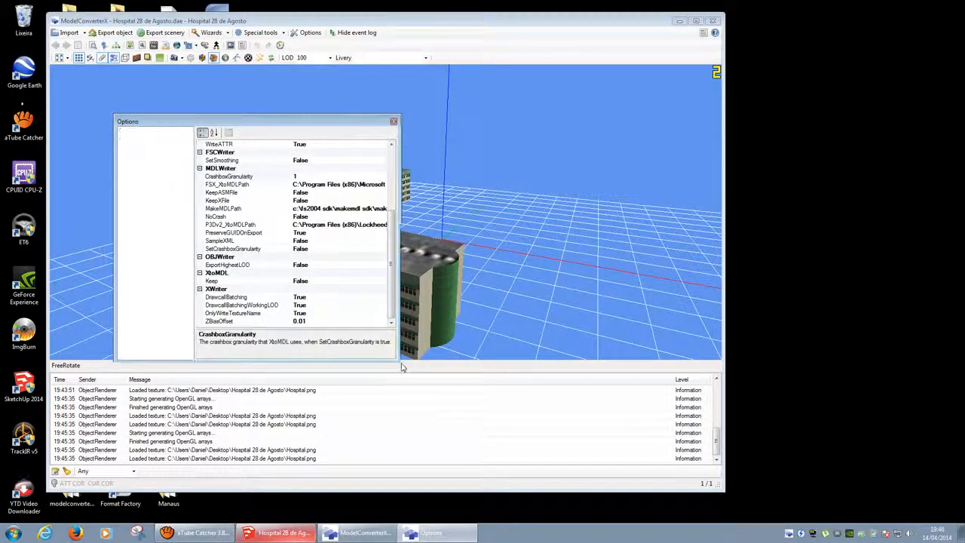
drag(398, 360, 585, 441)
click(294, 378)
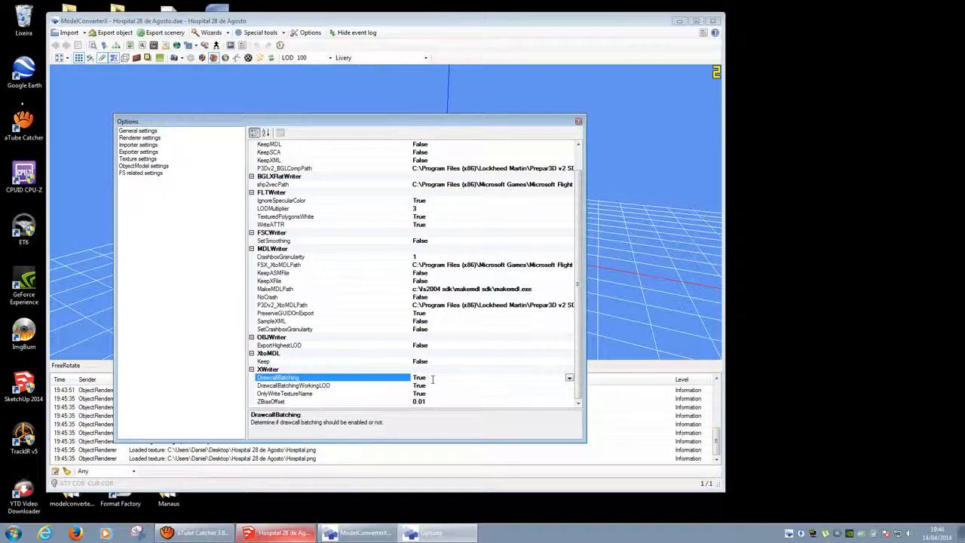
click(578, 121)
Inspect both hospital buildings from several angles and up close, checking the textured facades, roofs and lettering
drag(465, 282, 367, 275)
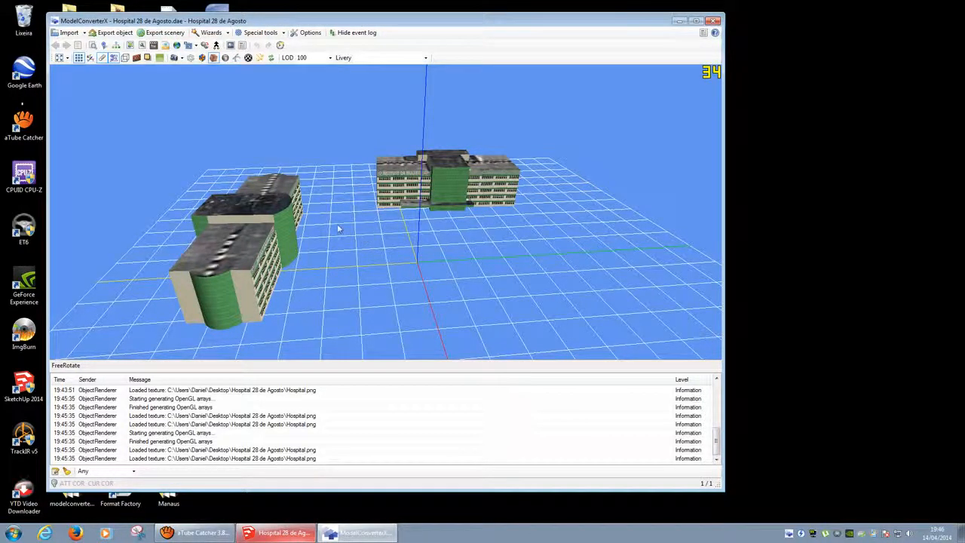
drag(338, 226, 281, 250)
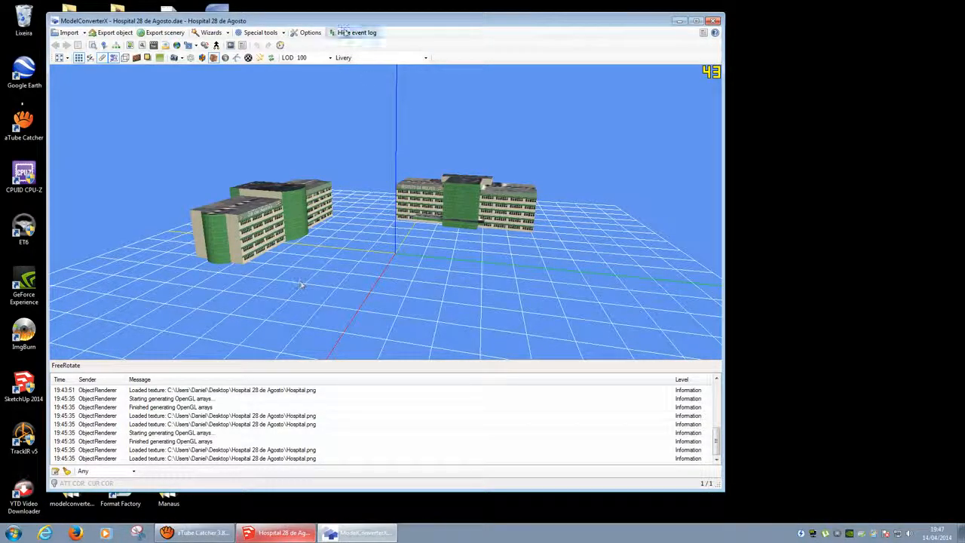
drag(340, 23, 407, 35)
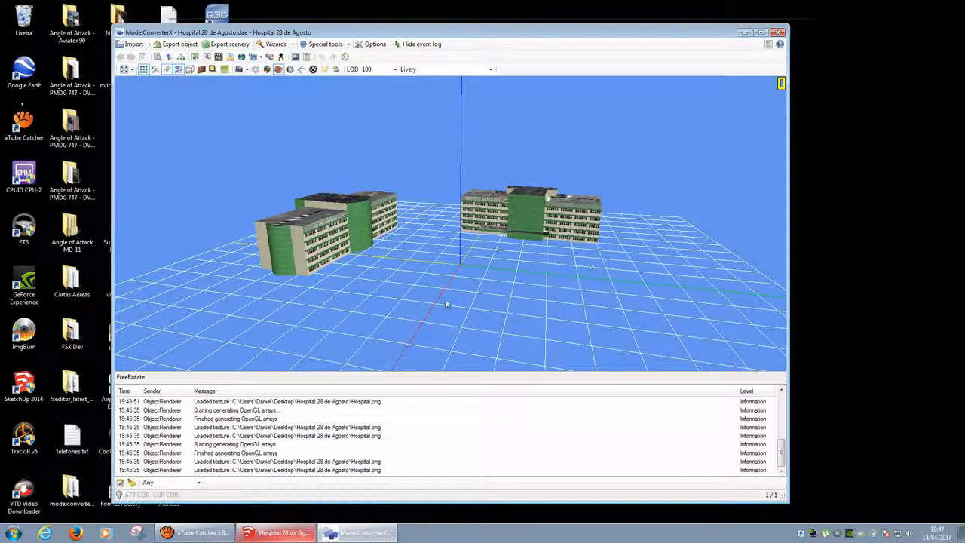
mouse_move(449, 306)
mouse_down()
mouse_move(483, 287)
mouse_move(400, 211)
mouse_move(499, 311)
mouse_move(417, 319)
mouse_move(422, 302)
mouse_move(437, 313)
mouse_up()
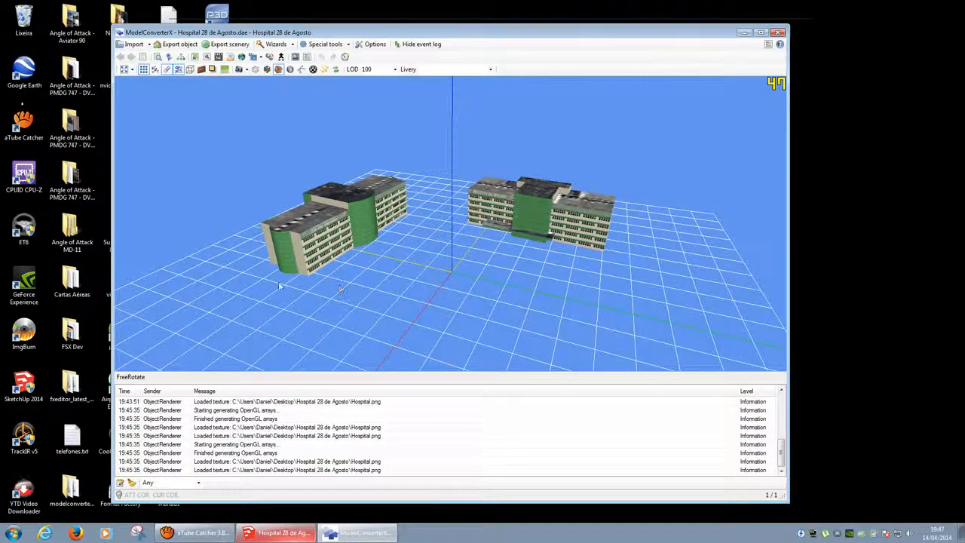
drag(278, 285, 365, 224)
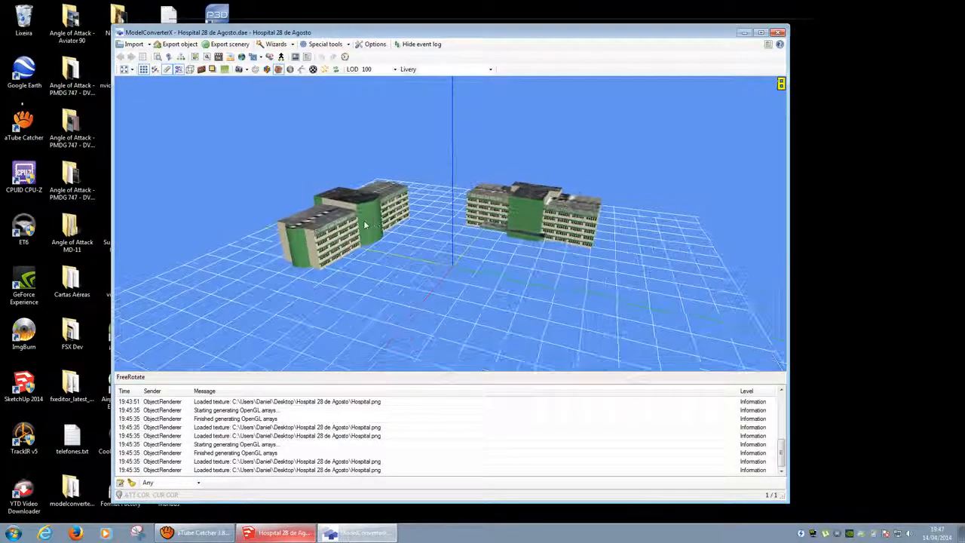
scroll(365, 224, up, 5)
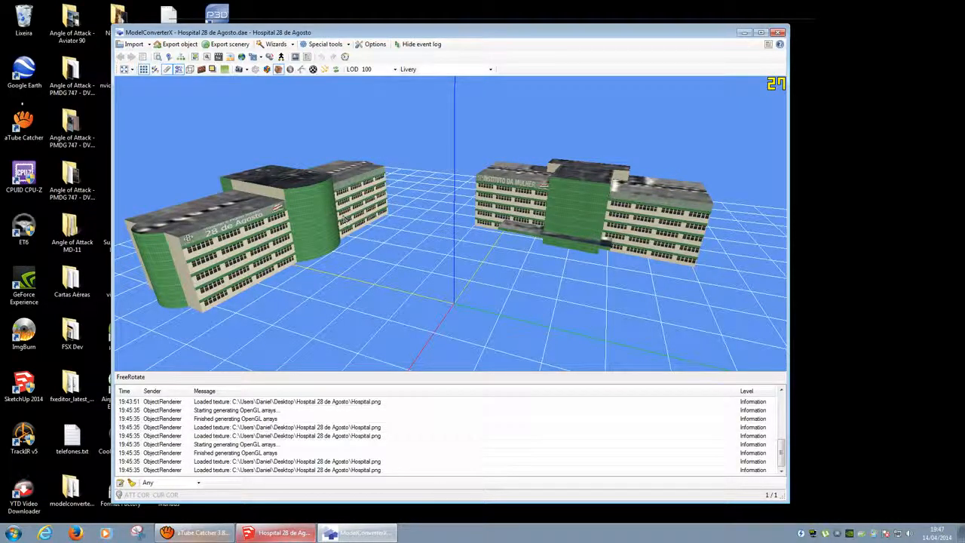
click(190, 533)
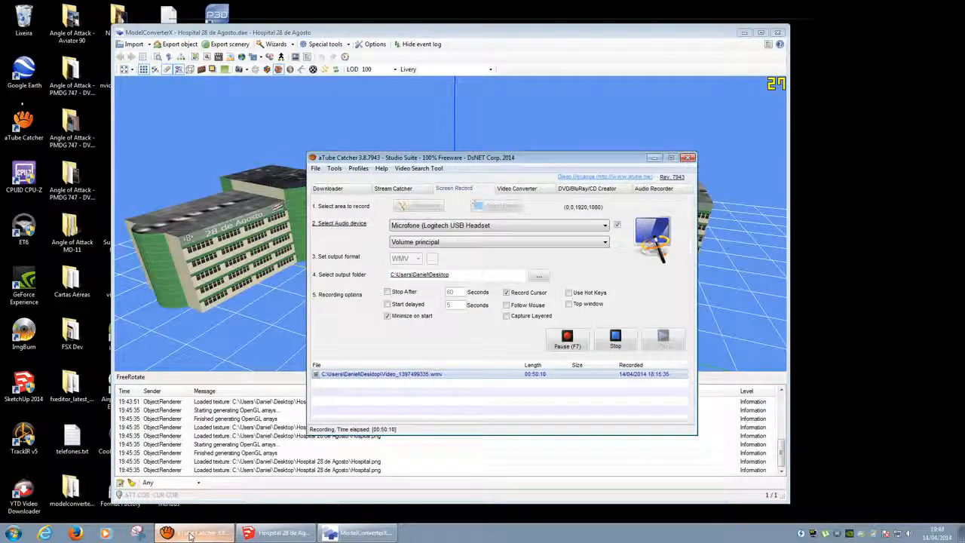
click(190, 534)
click(448, 38)
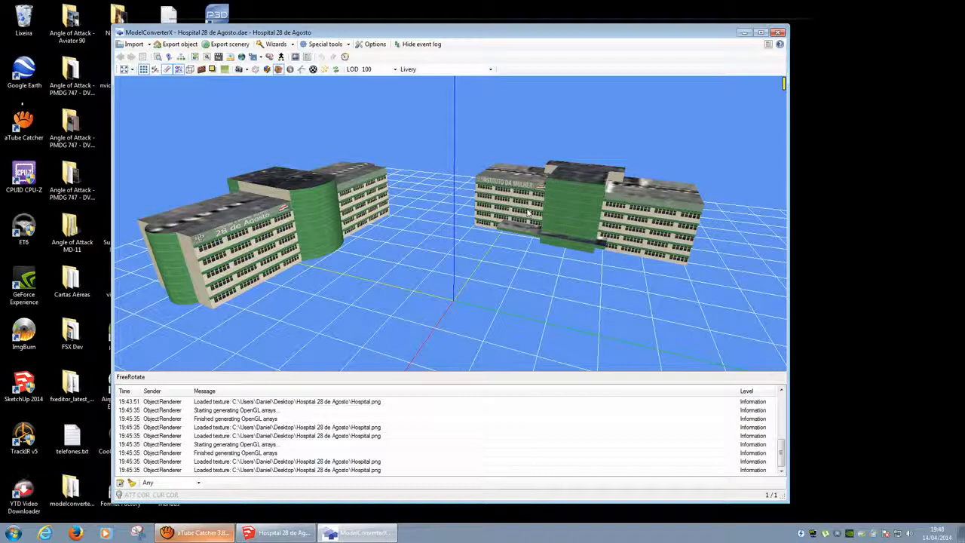
scroll(615, 212, up, 2)
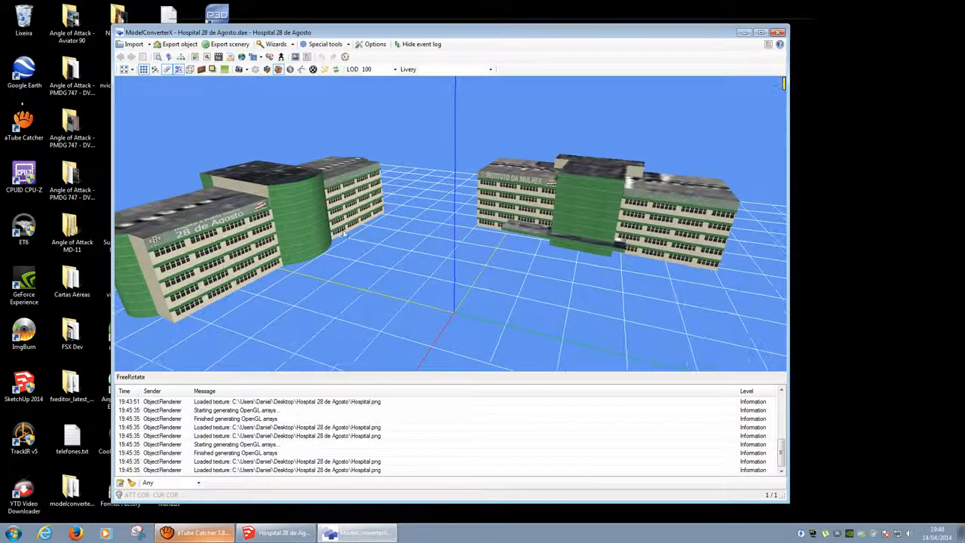
drag(609, 219, 325, 193)
drag(367, 223, 348, 284)
drag(528, 218, 344, 260)
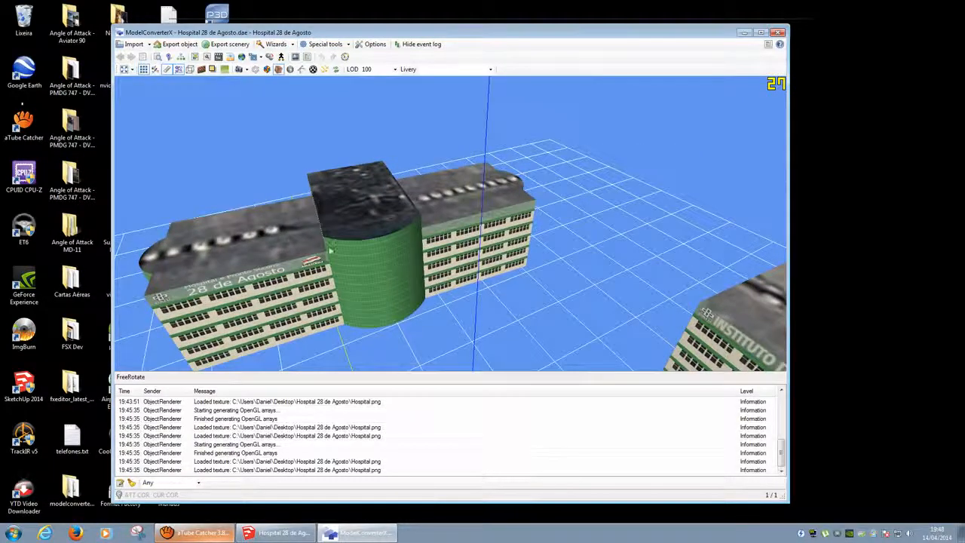
Examine the 28 de Agosto building's curved green centre section, roof and lettered facade from near and far
scroll(395, 241, down, 5)
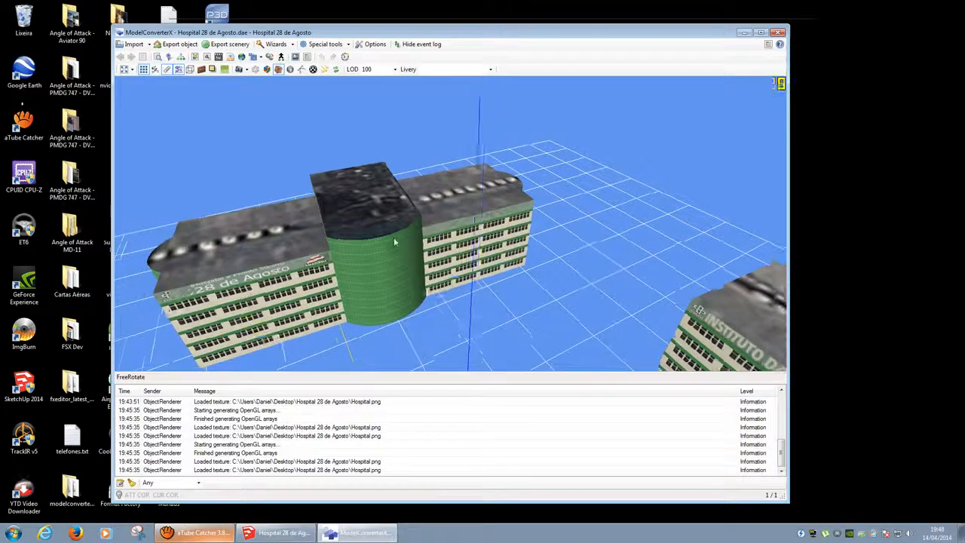
scroll(405, 243, down, 2)
scroll(407, 238, up, 5)
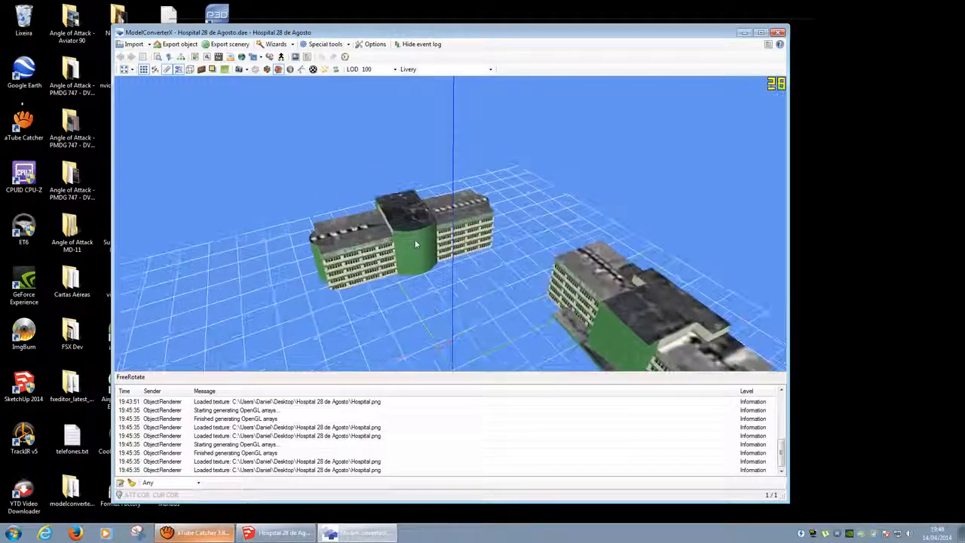
scroll(404, 239, up, 4)
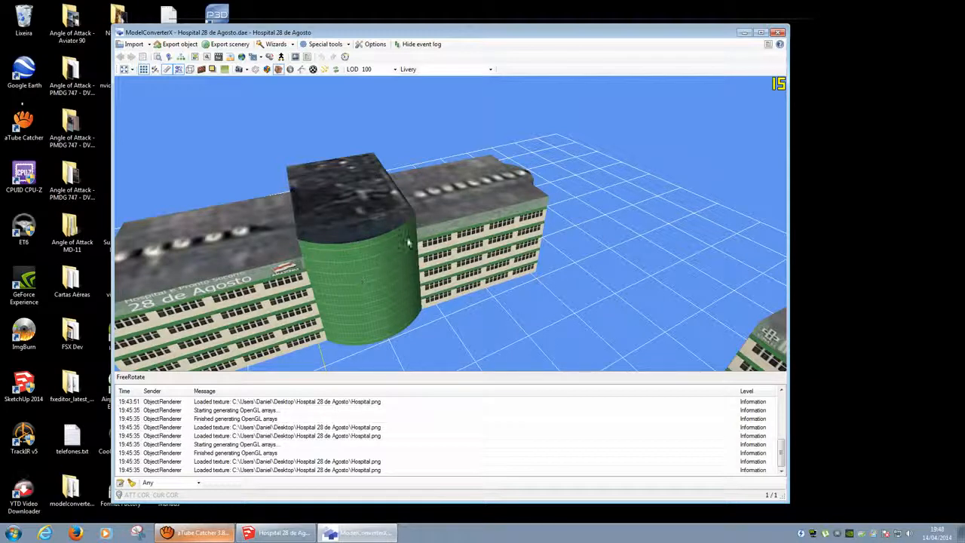
drag(387, 258, 426, 242)
scroll(426, 242, down, 1)
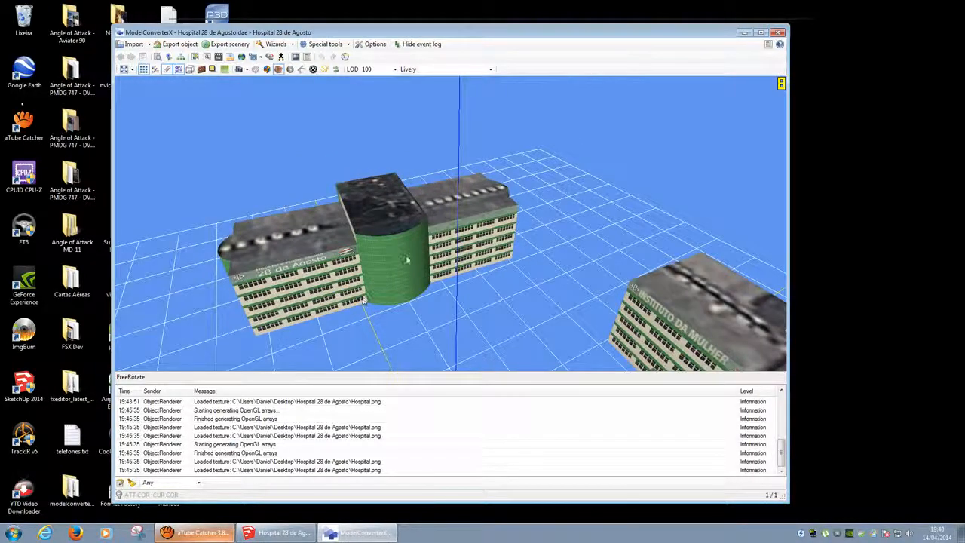
drag(372, 276, 408, 266)
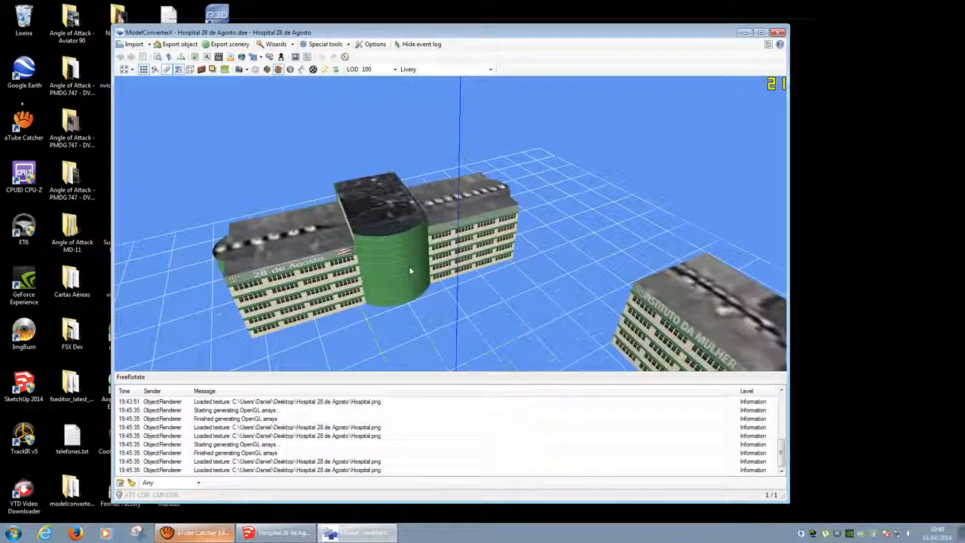
scroll(408, 266, up, 3)
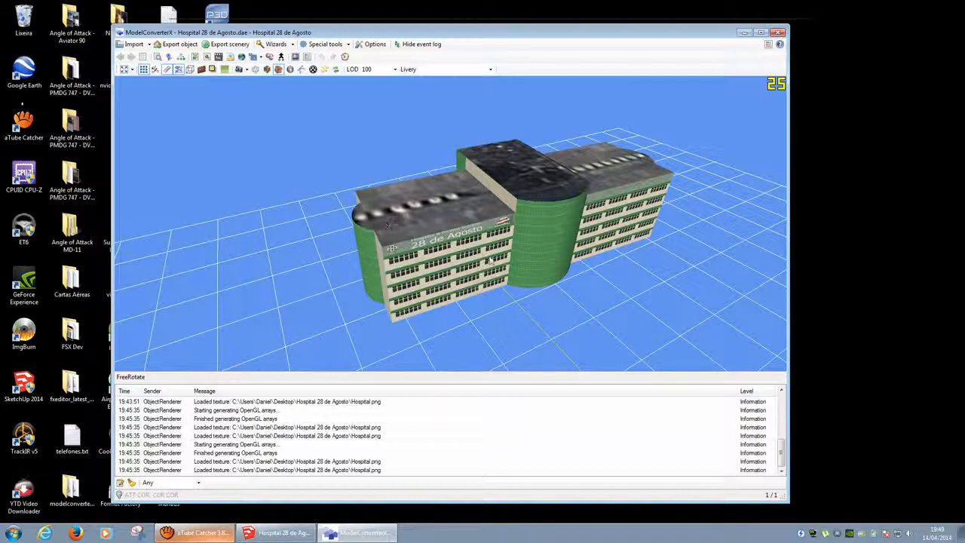
scroll(428, 226, down, 3)
drag(482, 259, 387, 249)
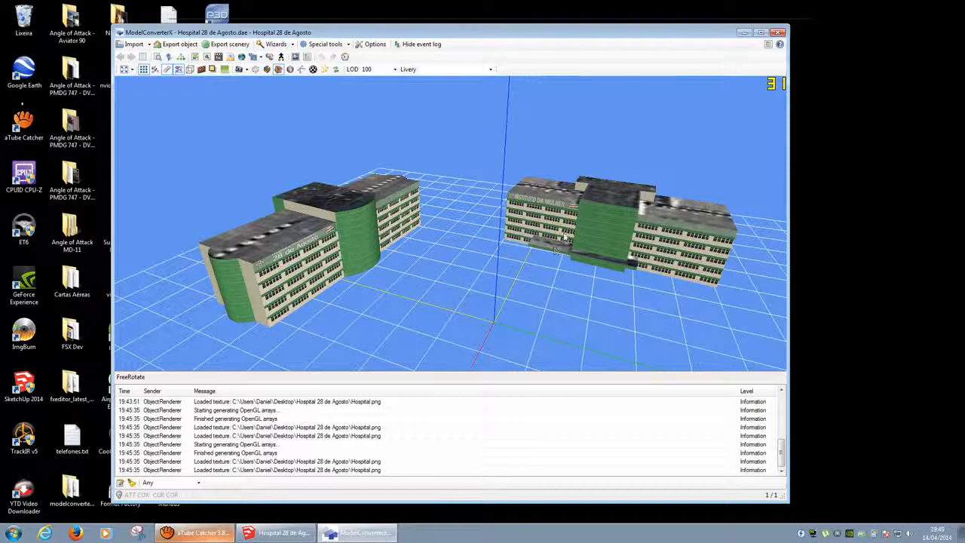
drag(356, 262, 355, 225)
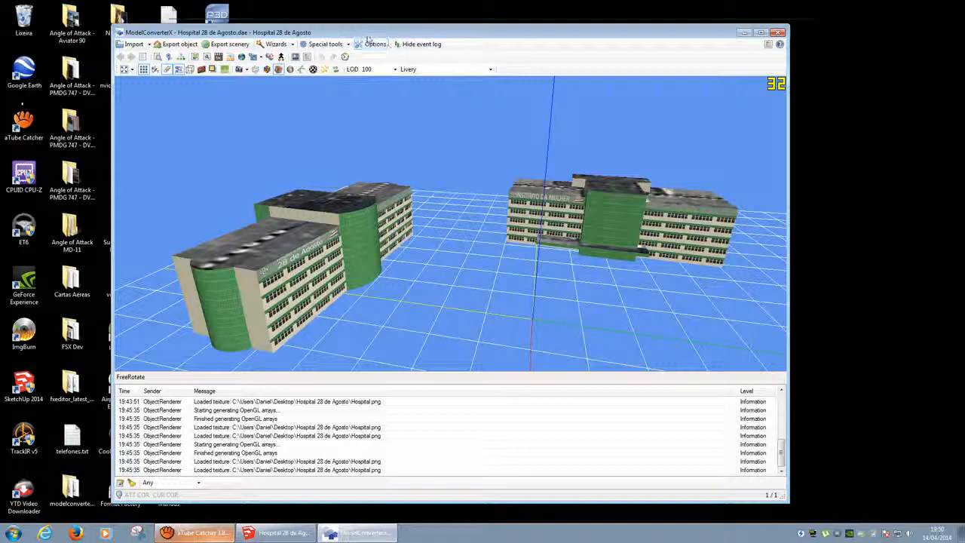
drag(367, 270, 358, 270)
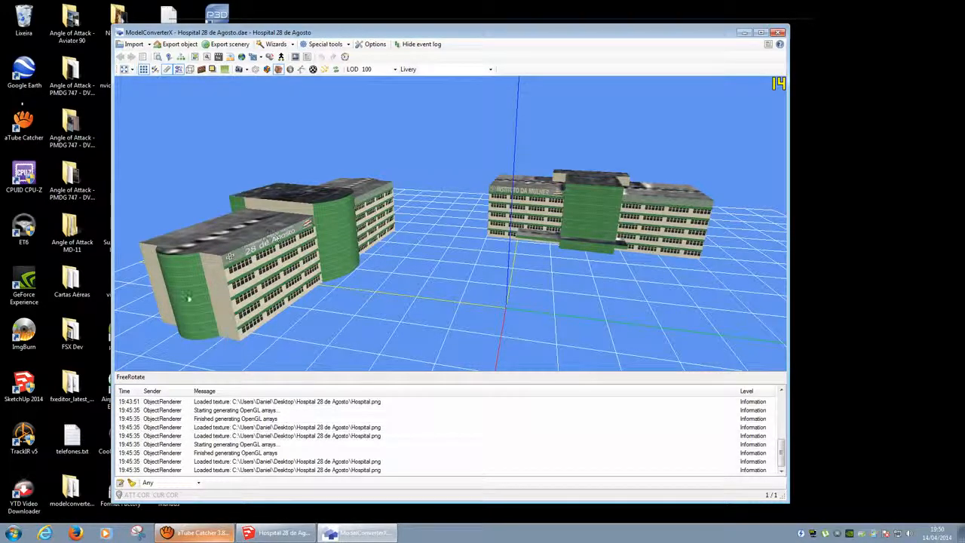
drag(290, 272, 346, 321)
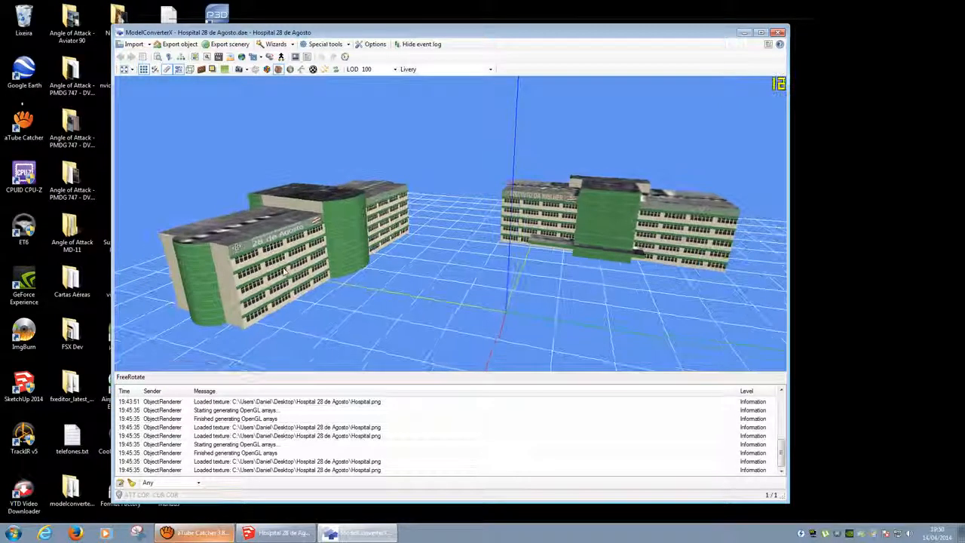
right_drag(345, 321, 282, 254)
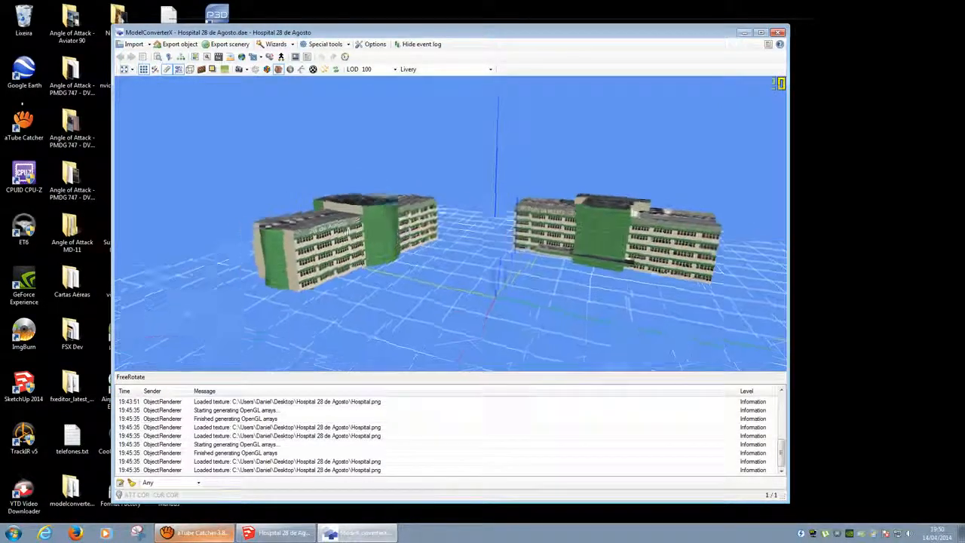
drag(349, 231, 579, 280)
drag(640, 261, 668, 240)
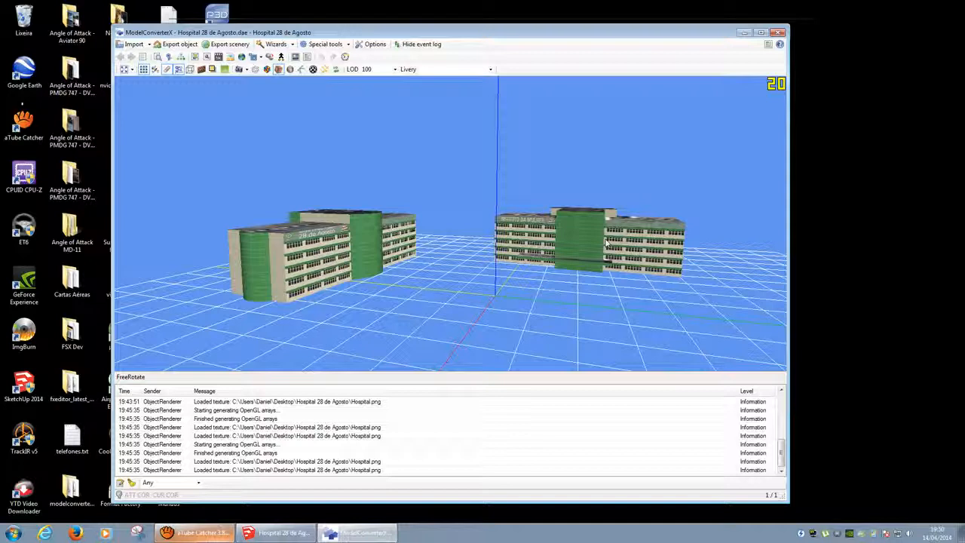
drag(599, 241, 612, 217)
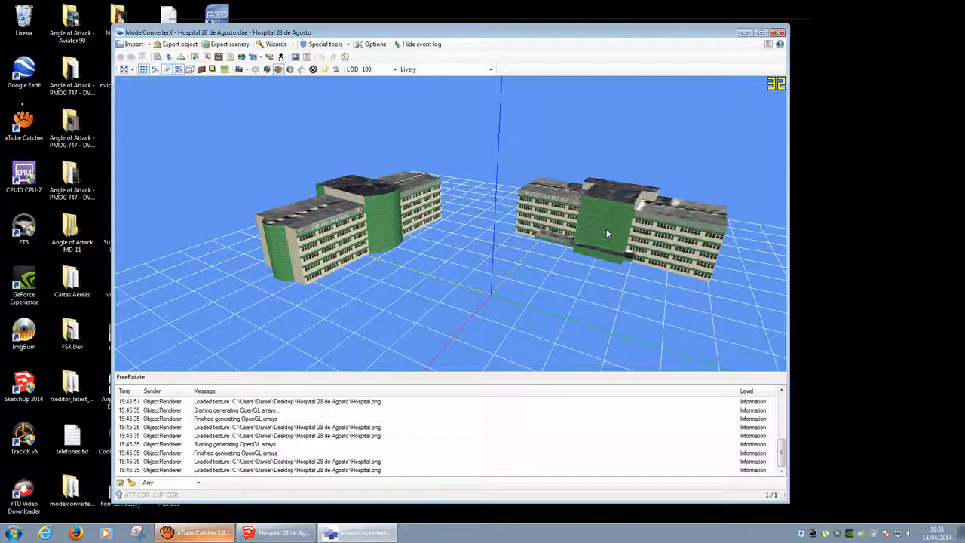
drag(585, 224, 378, 239)
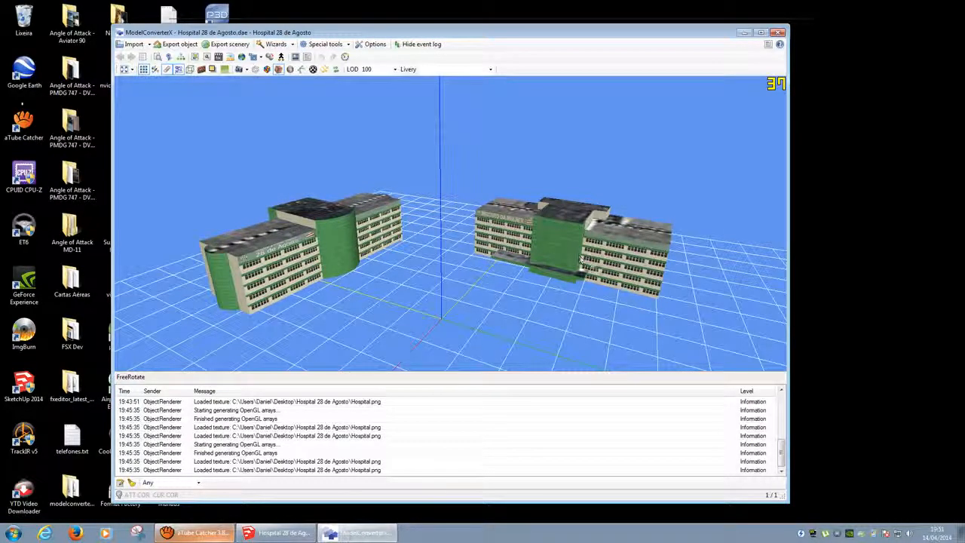
drag(580, 259, 532, 271)
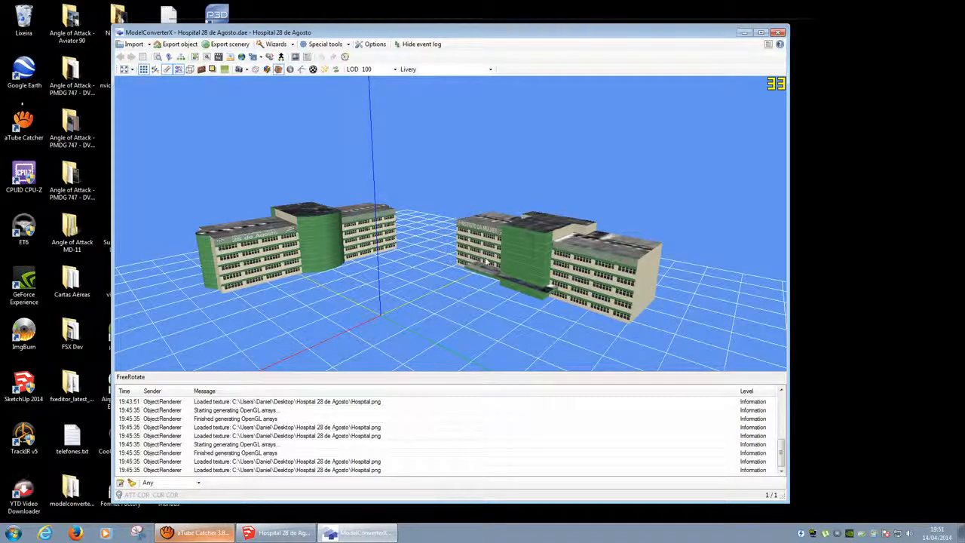
middle_drag(486, 262, 499, 262)
mouse_move(512, 259)
mouse_down()
mouse_move(539, 246)
mouse_move(508, 260)
mouse_up()
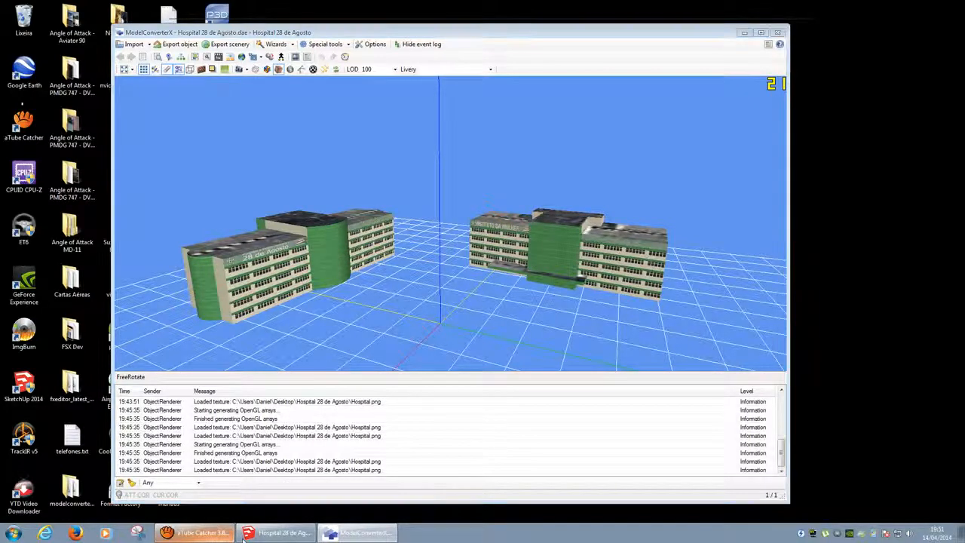
click(200, 533)
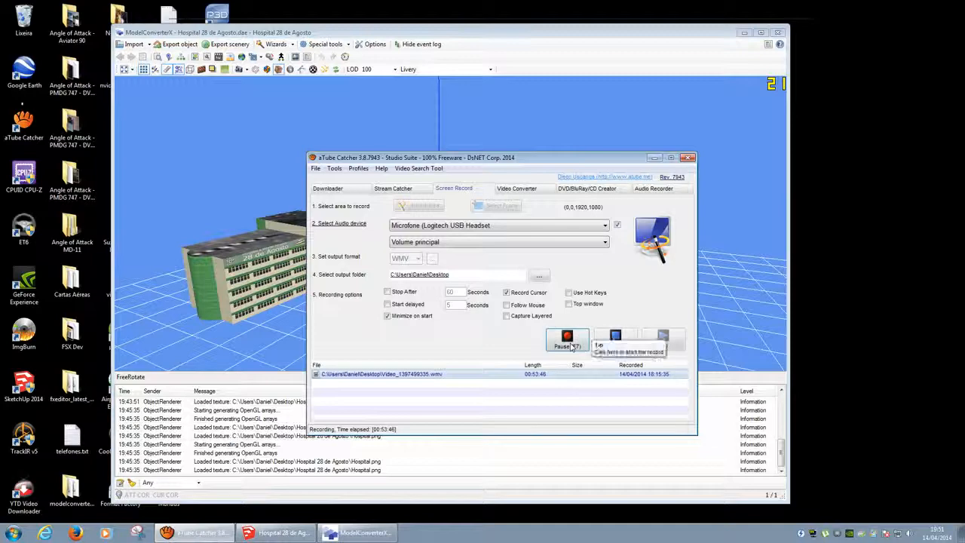